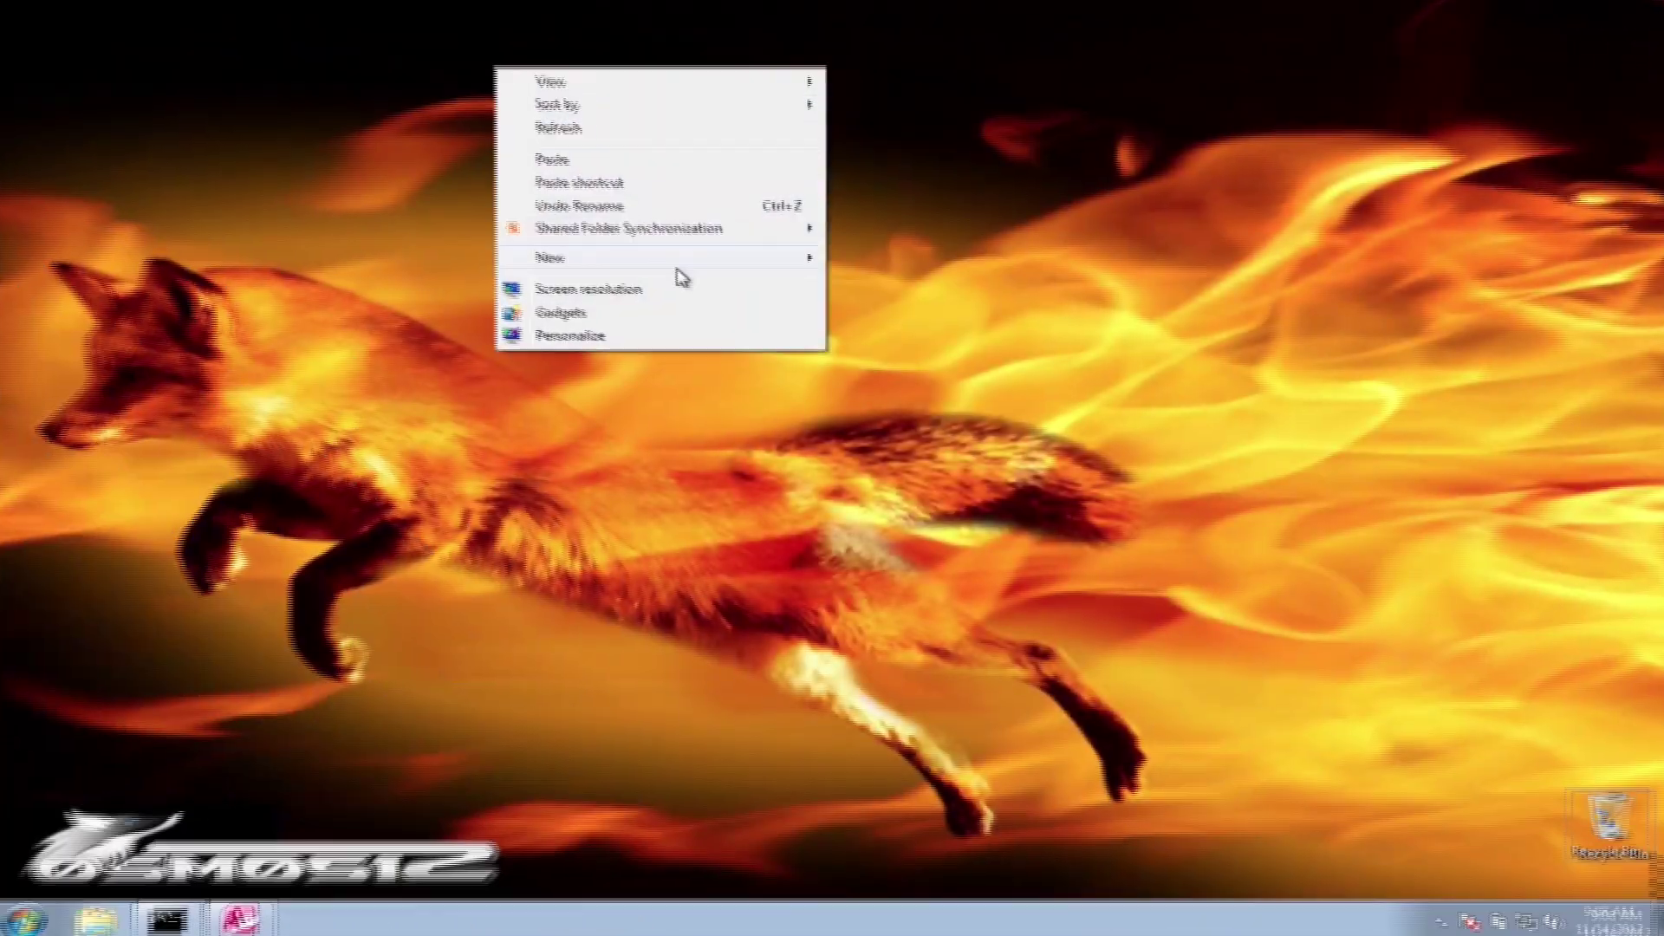
Step: Create a new folder named FM_Tools on the desktop
mouse_move(691, 271)
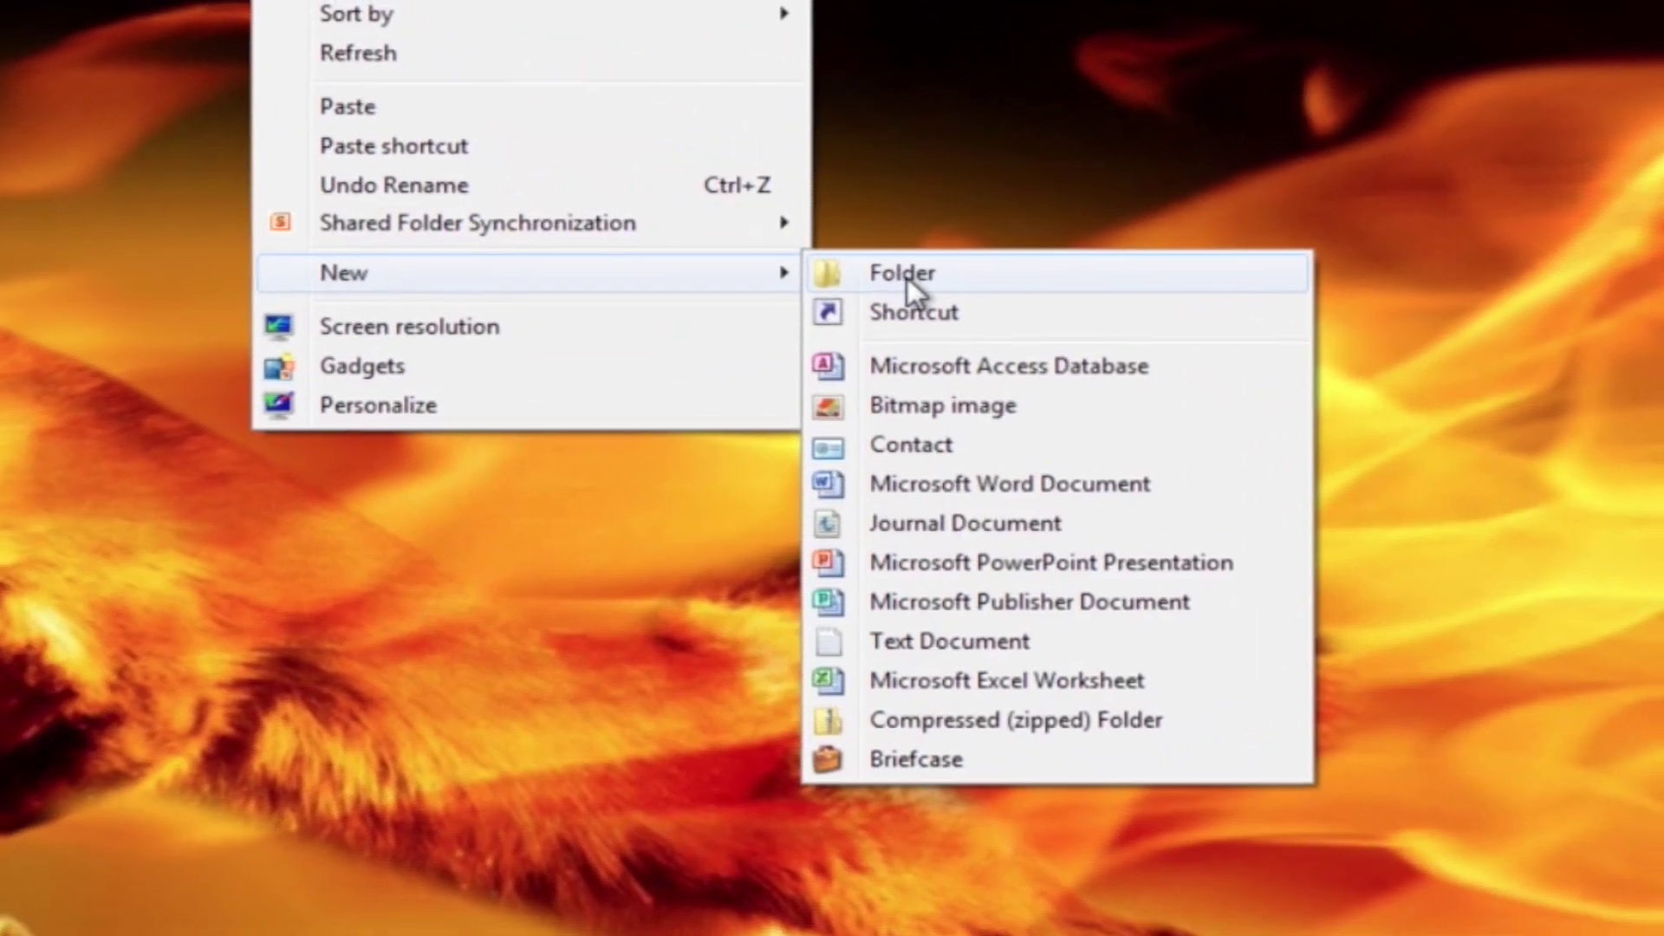
click(892, 274)
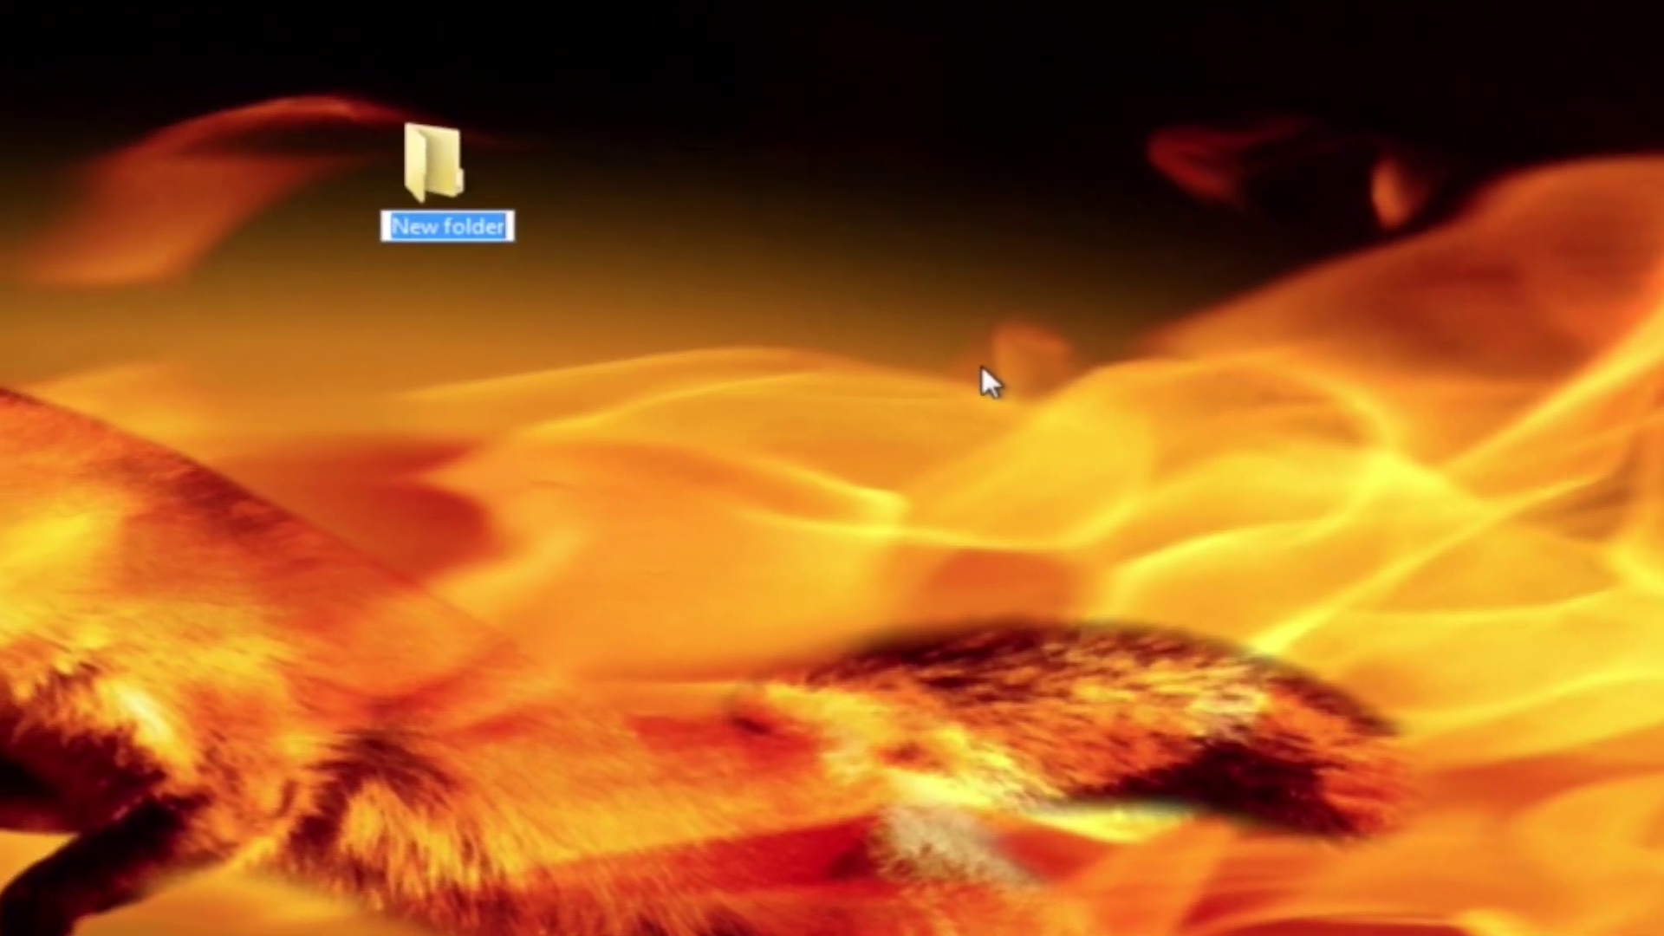
text(FM_)
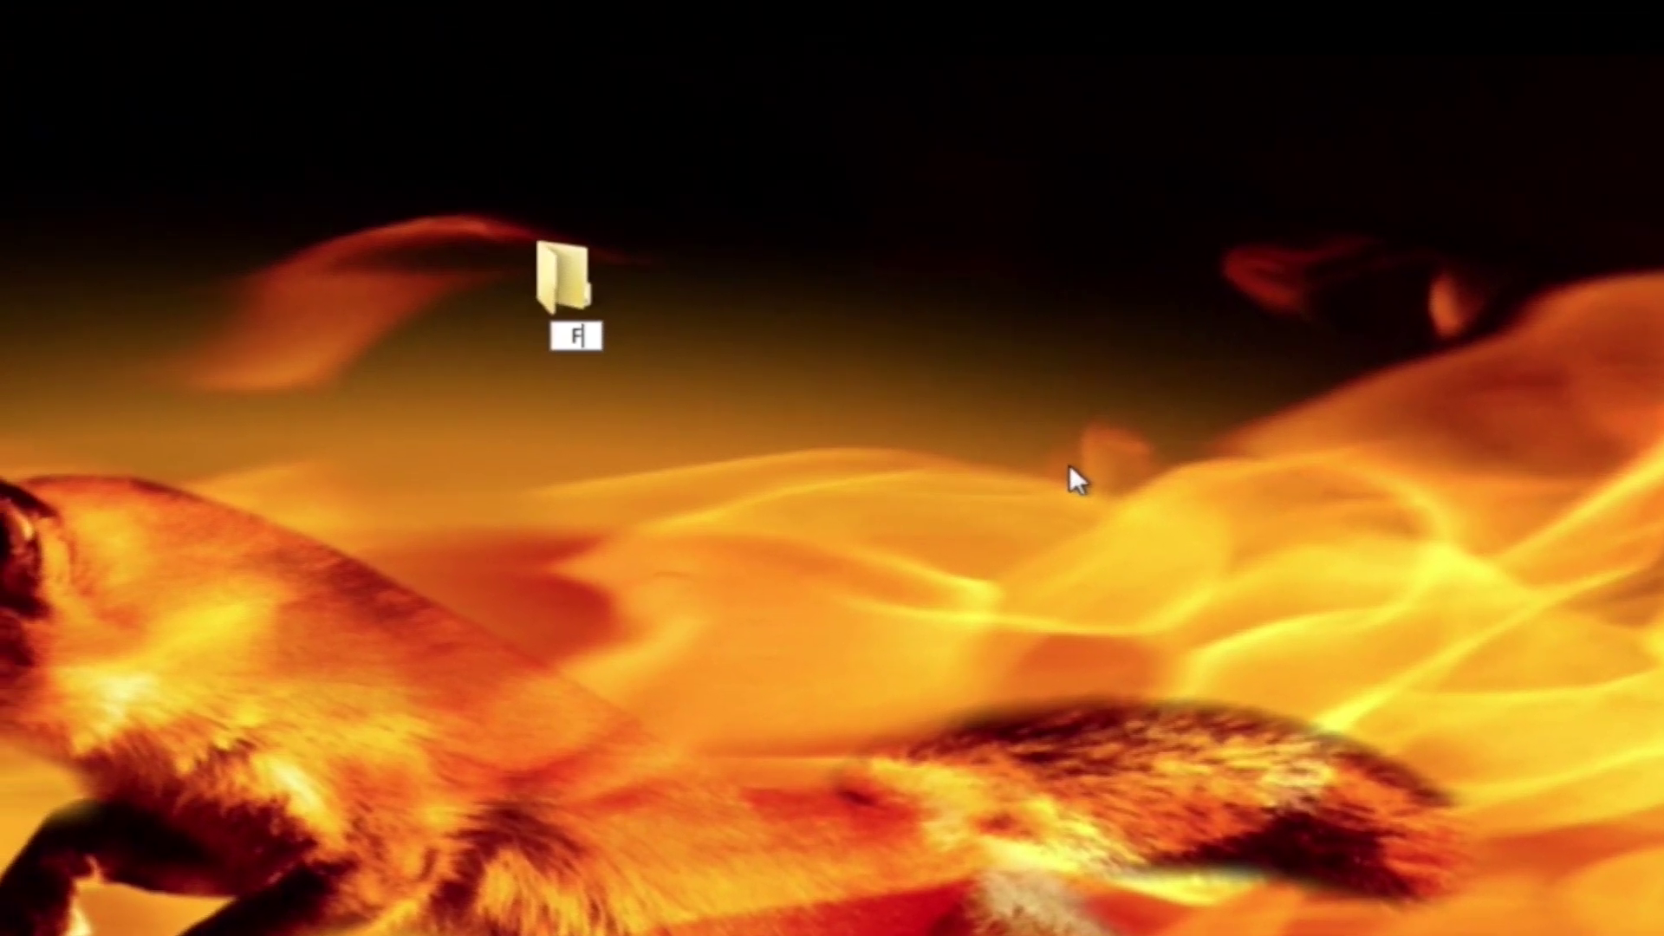
text(Tools)
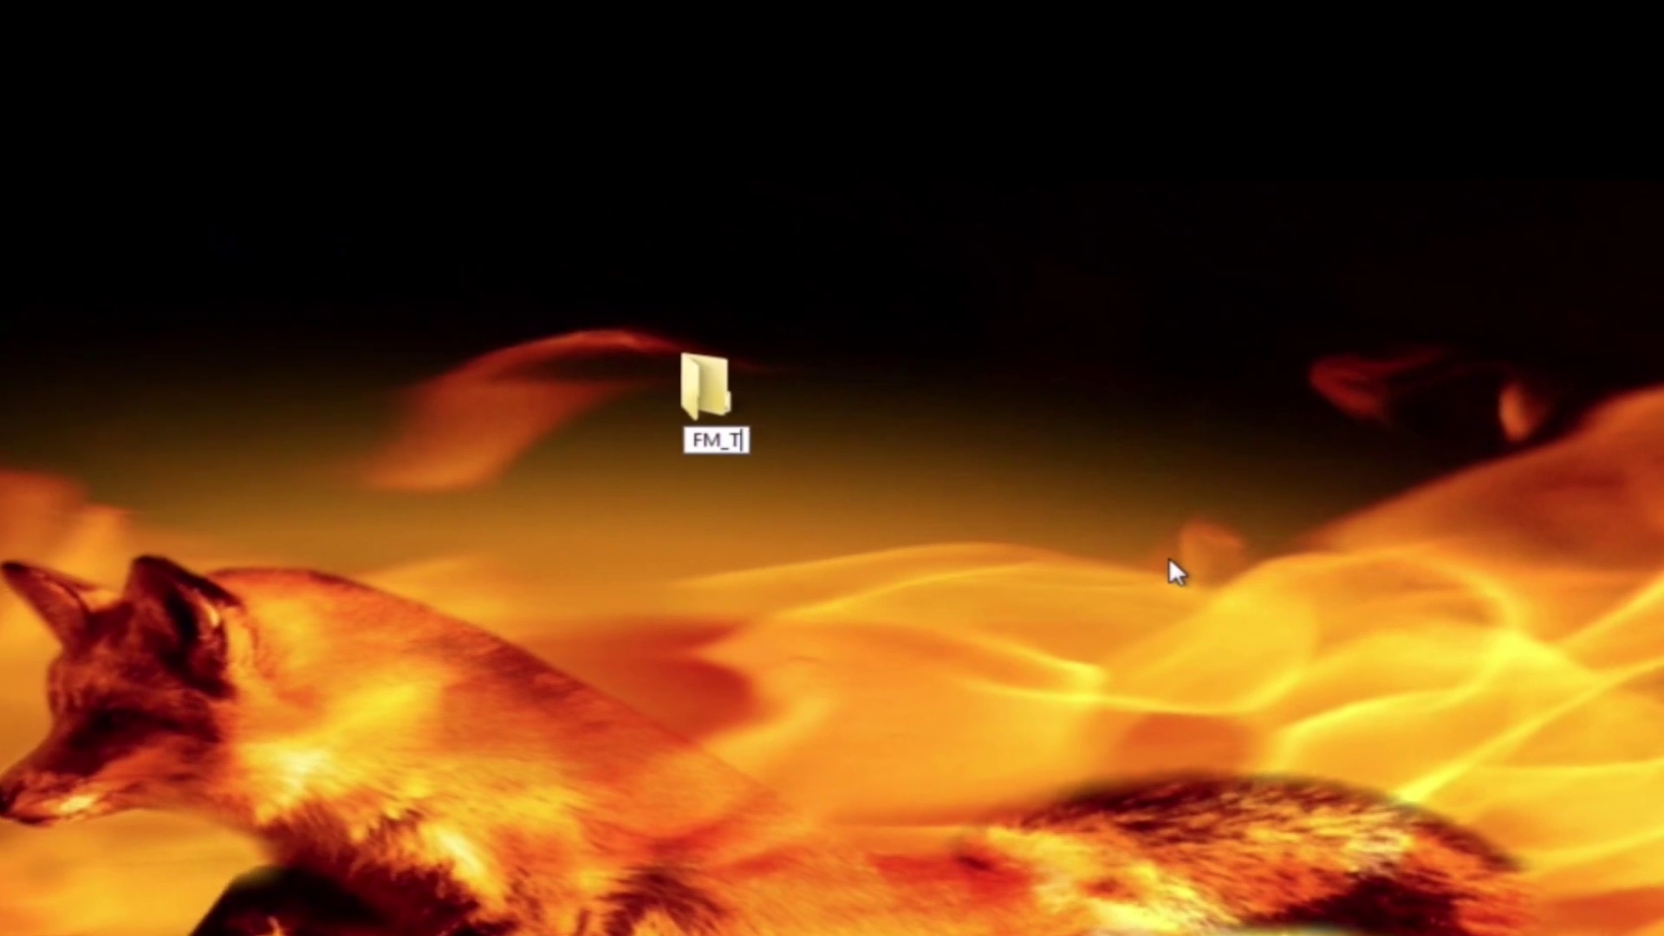
key(Return)
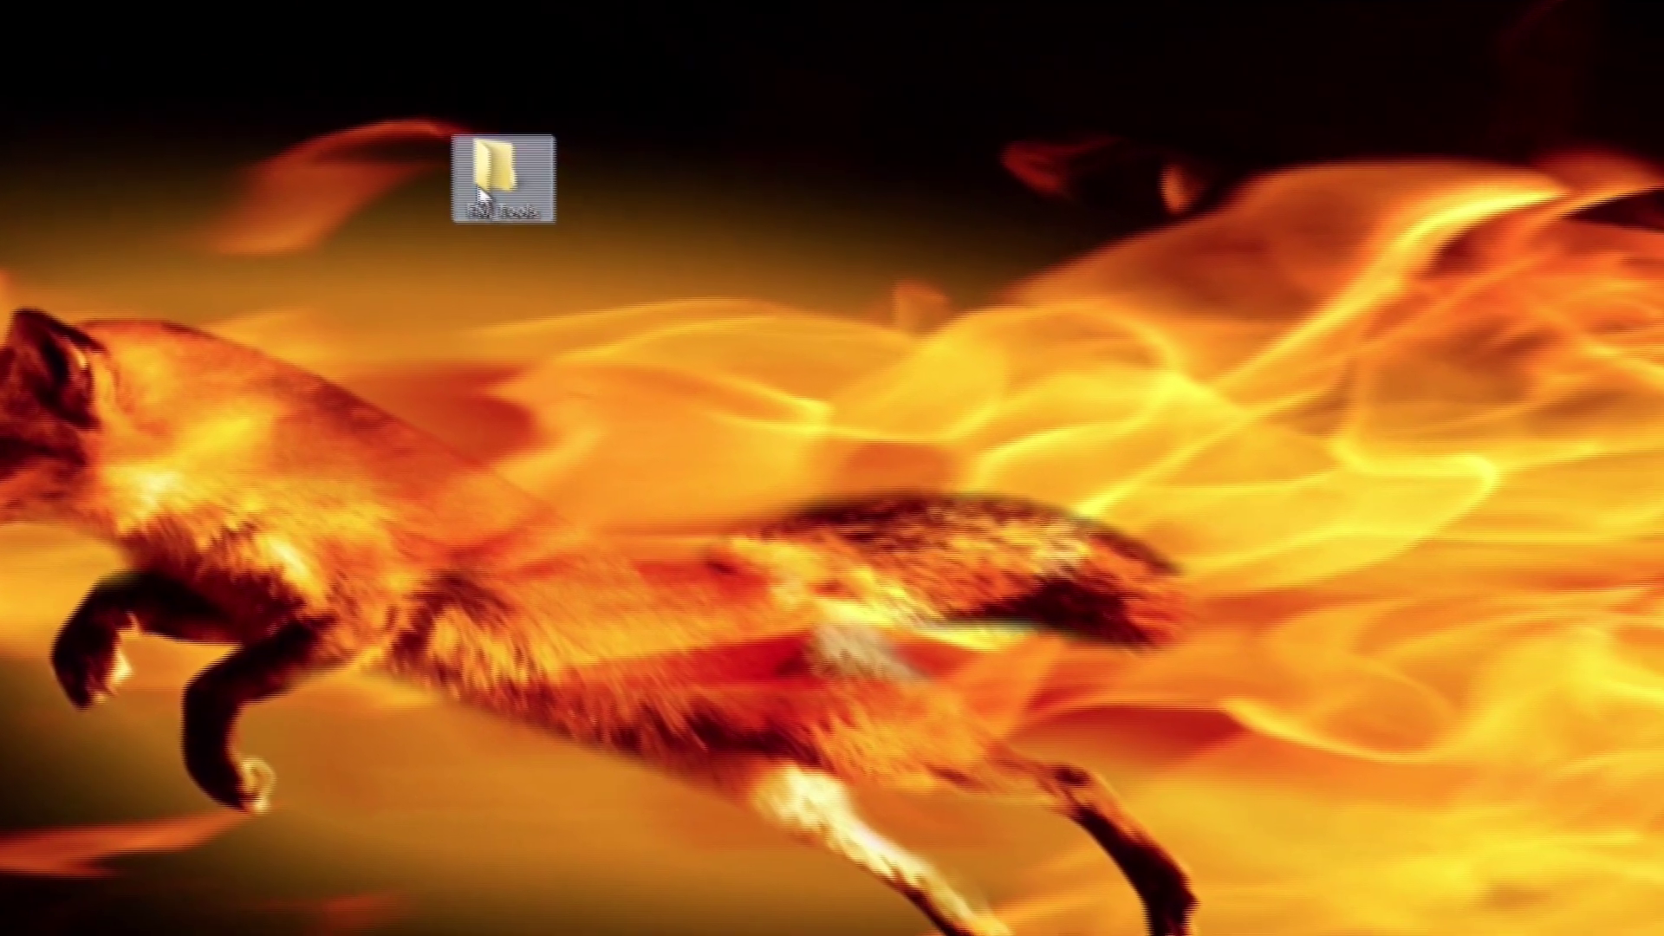
Step: Open the FM_Tools folder and create a subfolder named 01_Data in it
double_click(480, 193)
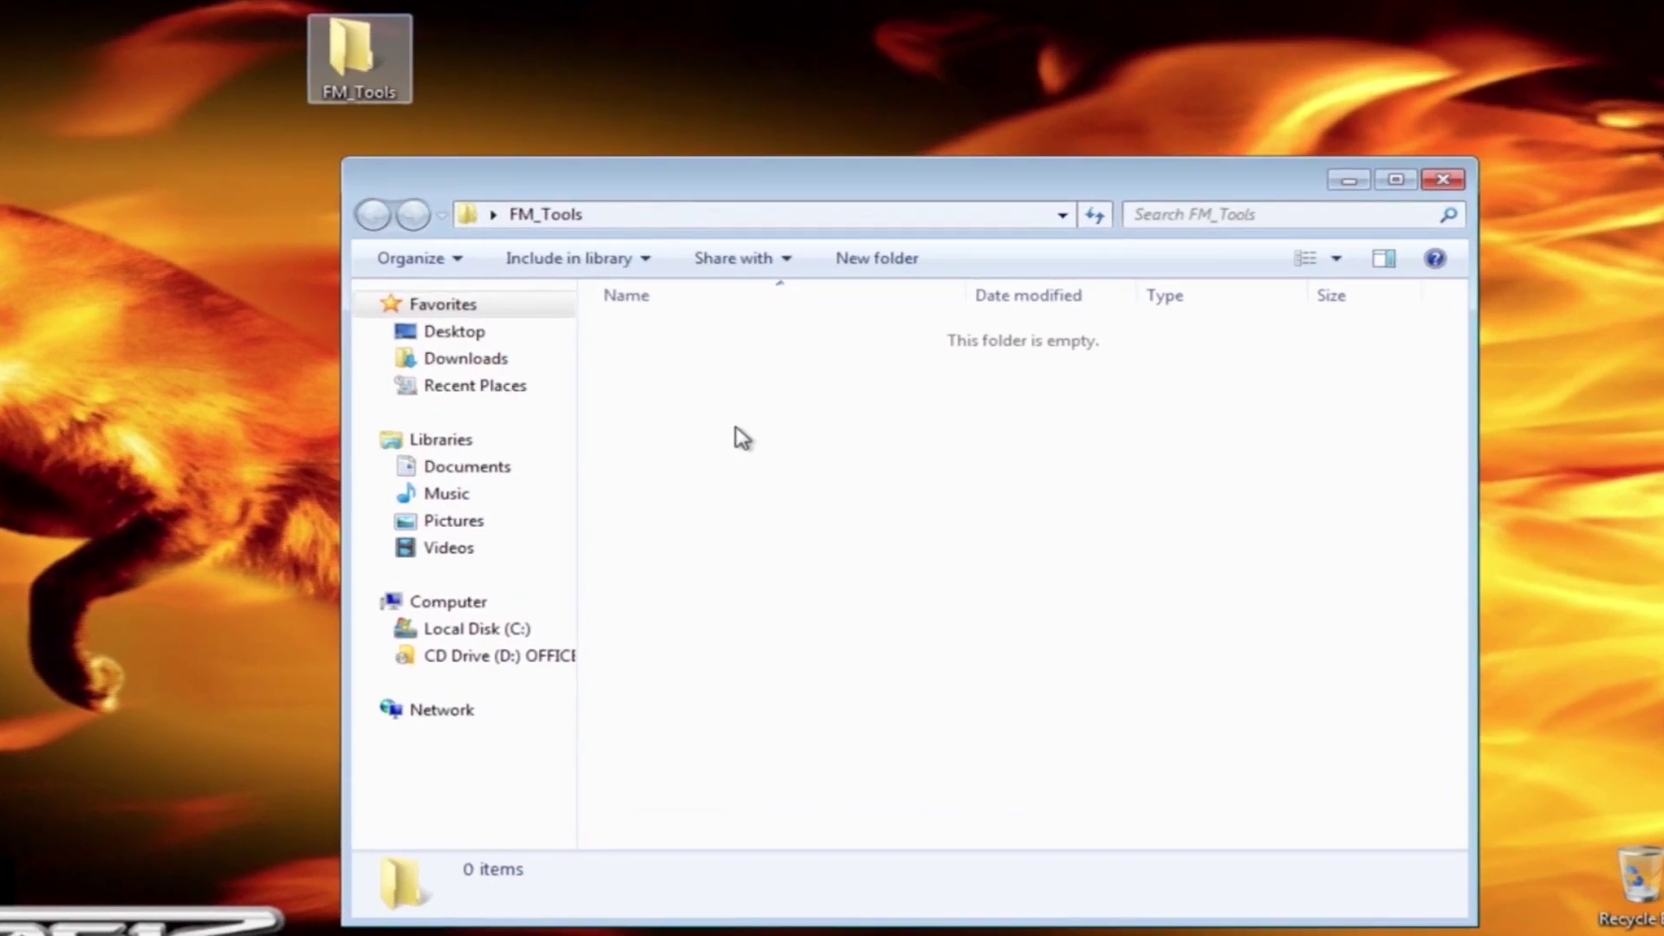
right_click(740, 425)
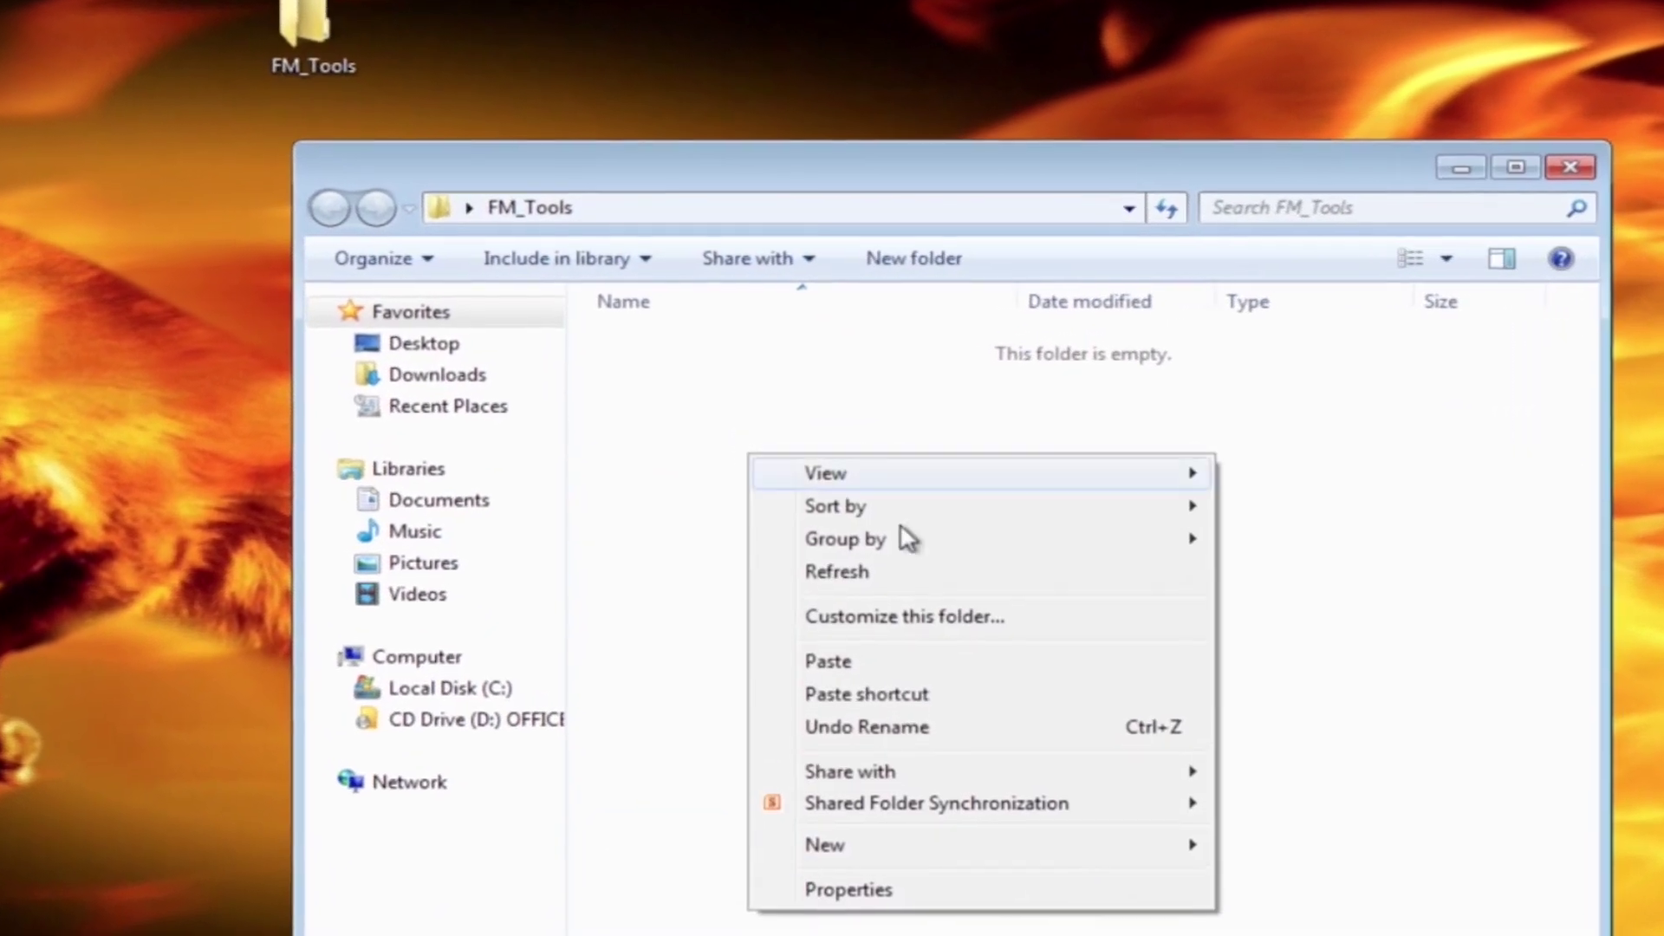
mouse_move(1162, 827)
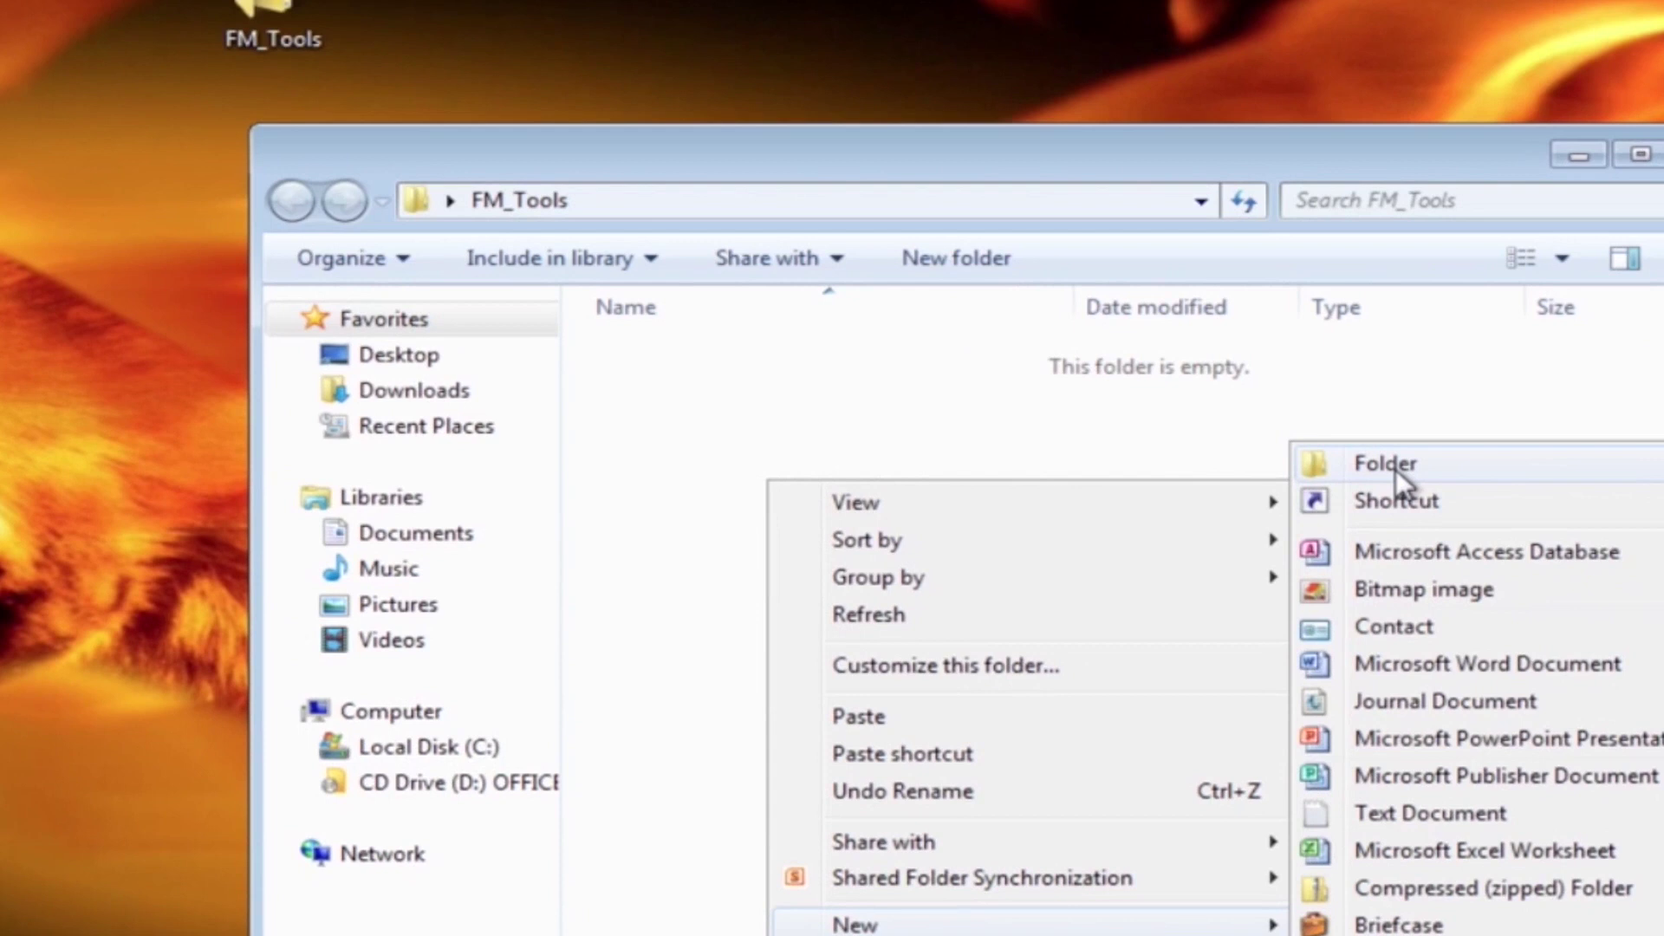
click(1370, 462)
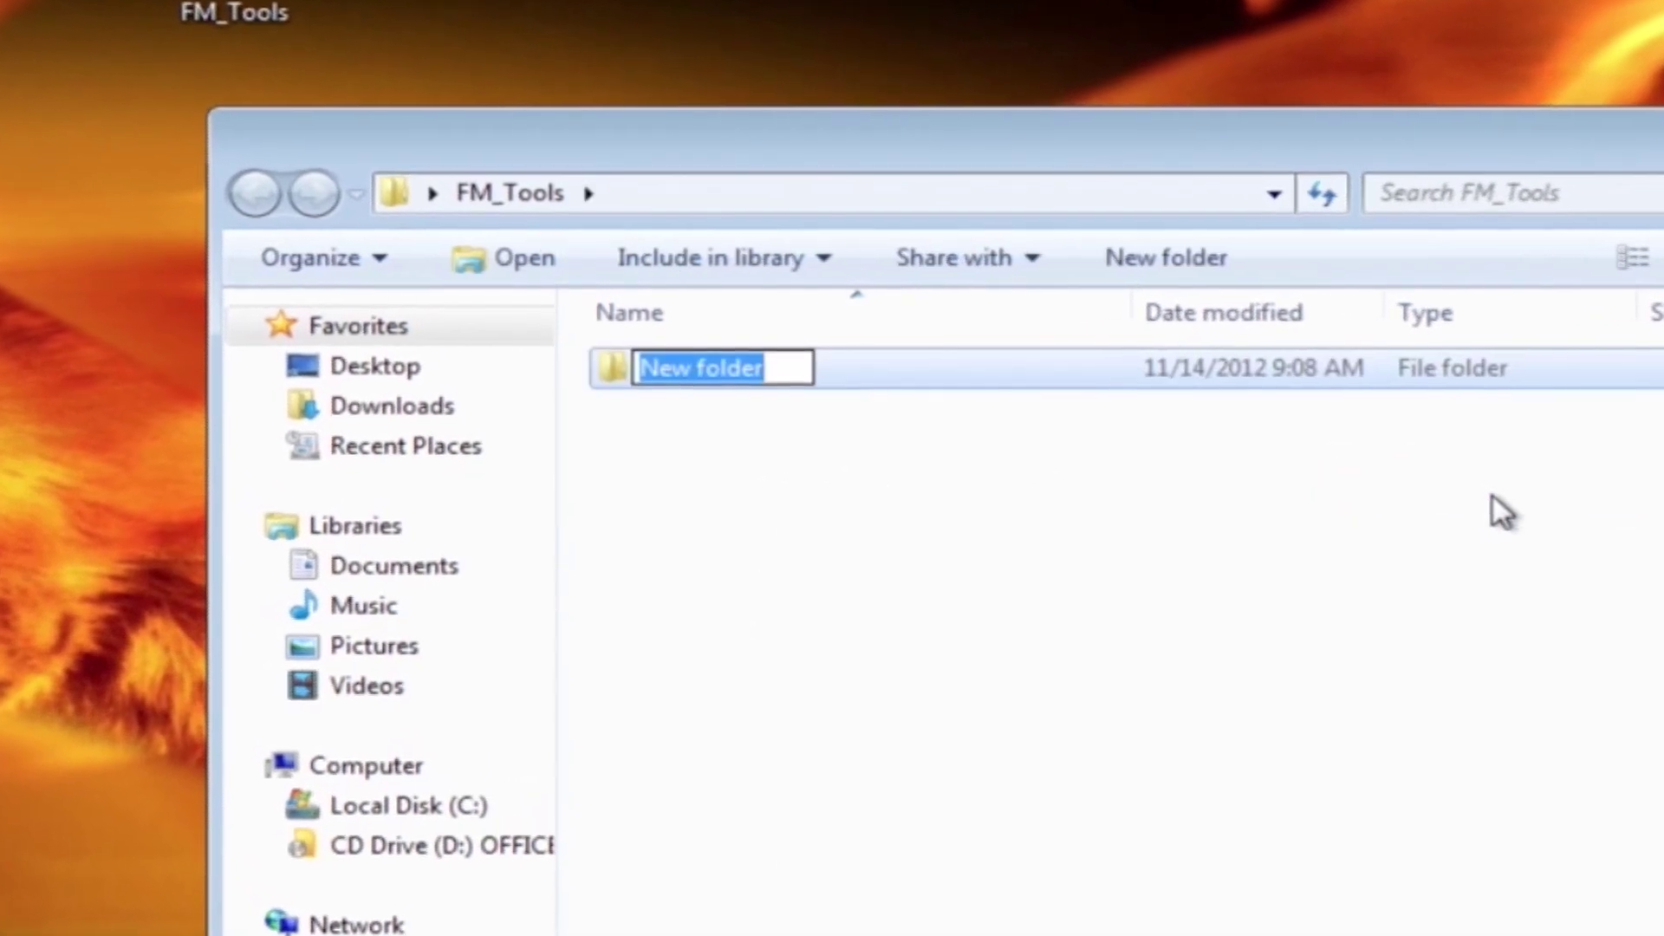
text(01_)
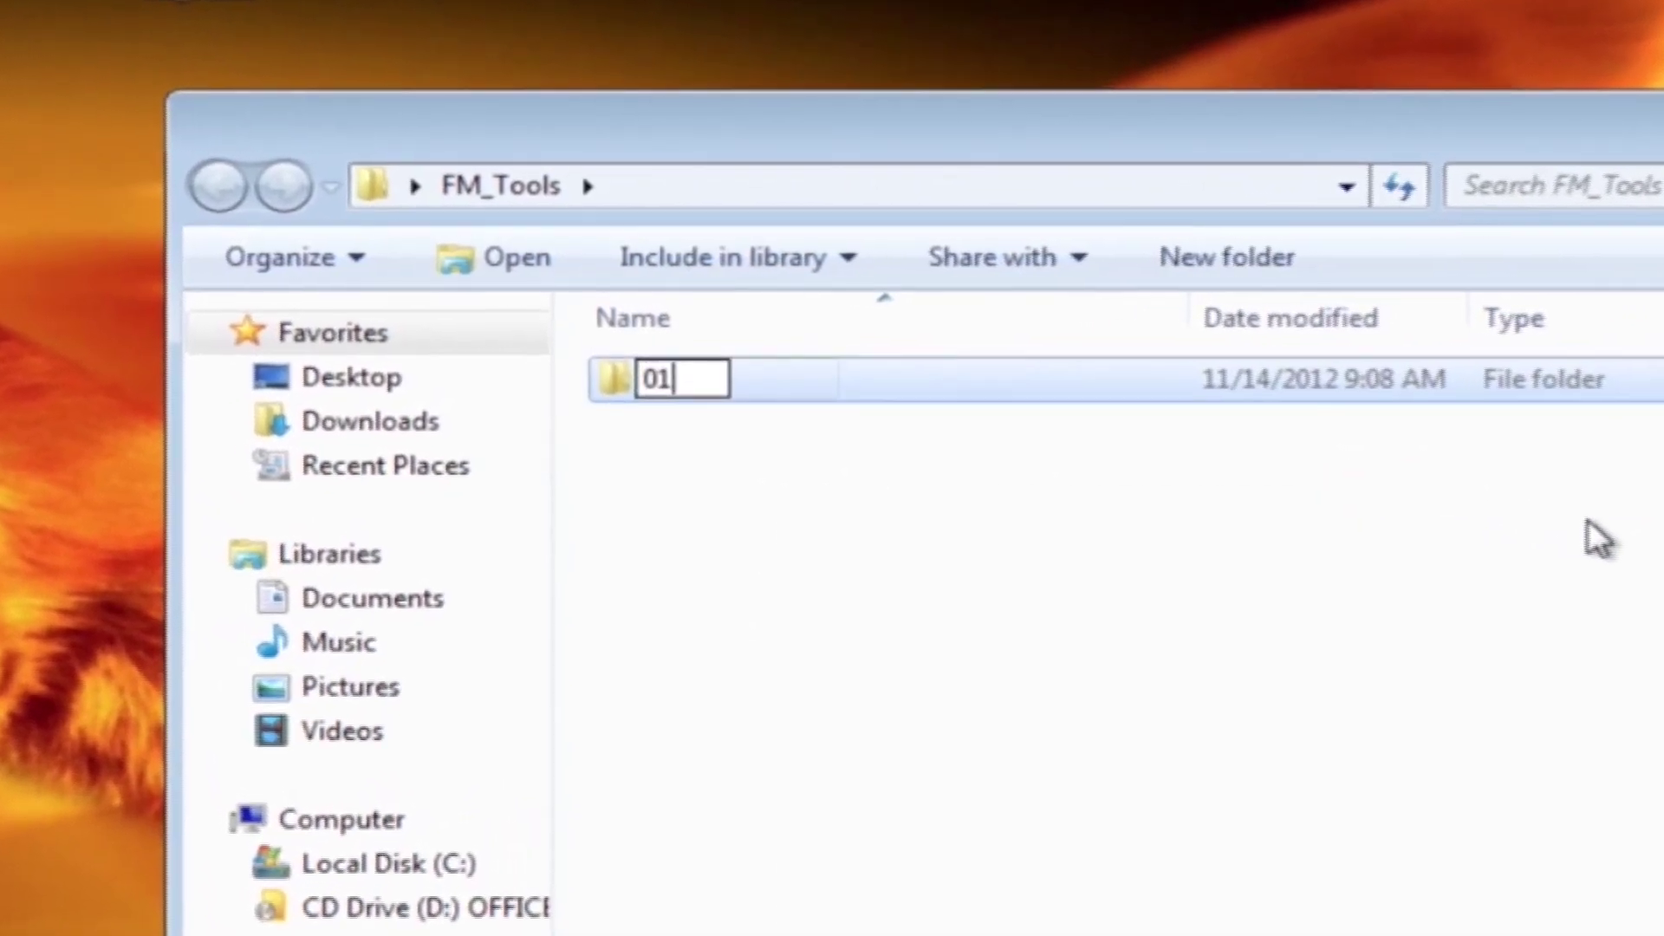
text(Data)
key(Return)
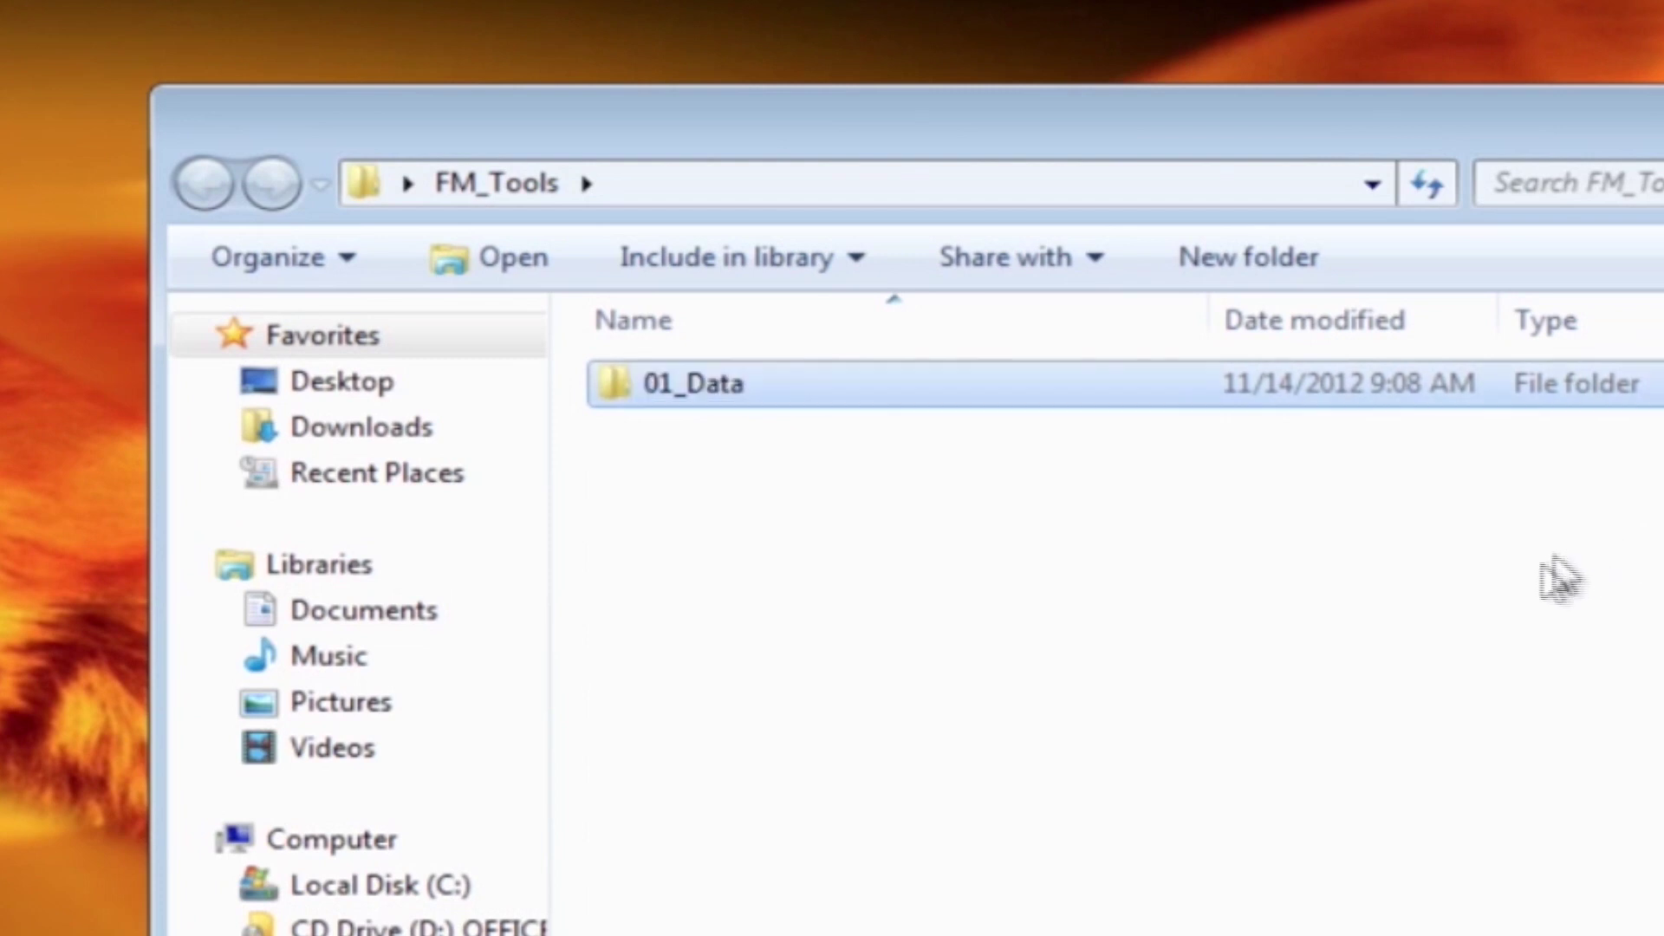
Step: Paste the copied folders 02_Engine, 03_Engine_Feed, 04_PowerPivot and 05_Notes into FM_Tools
click(1541, 570)
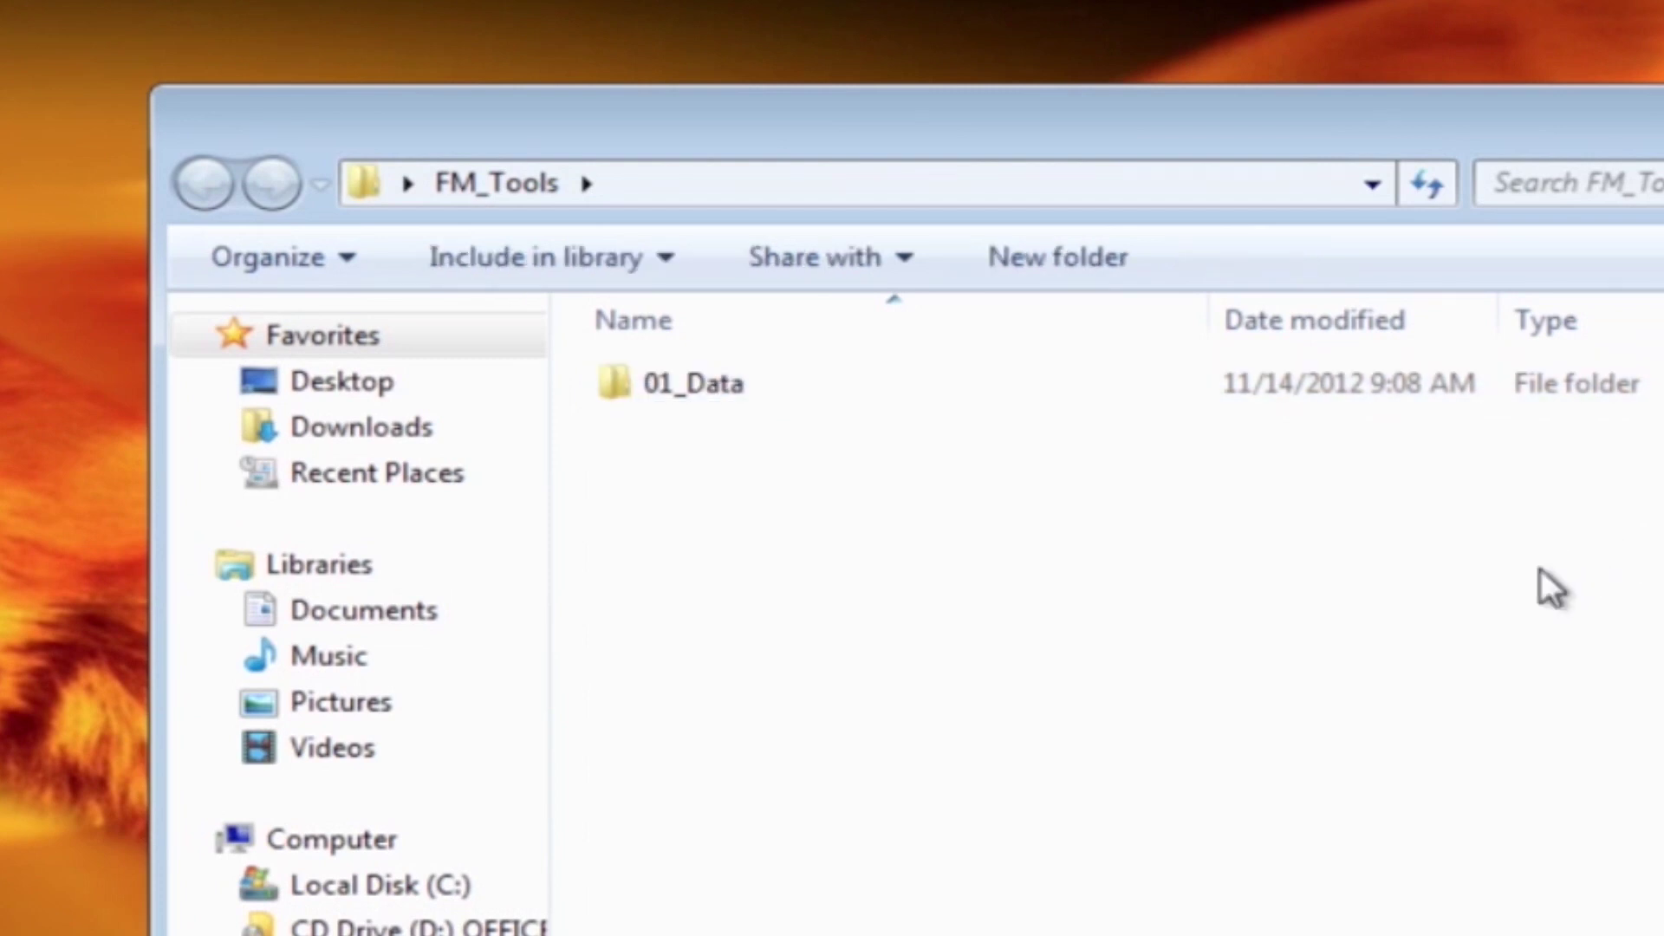
key(ctrl+v)
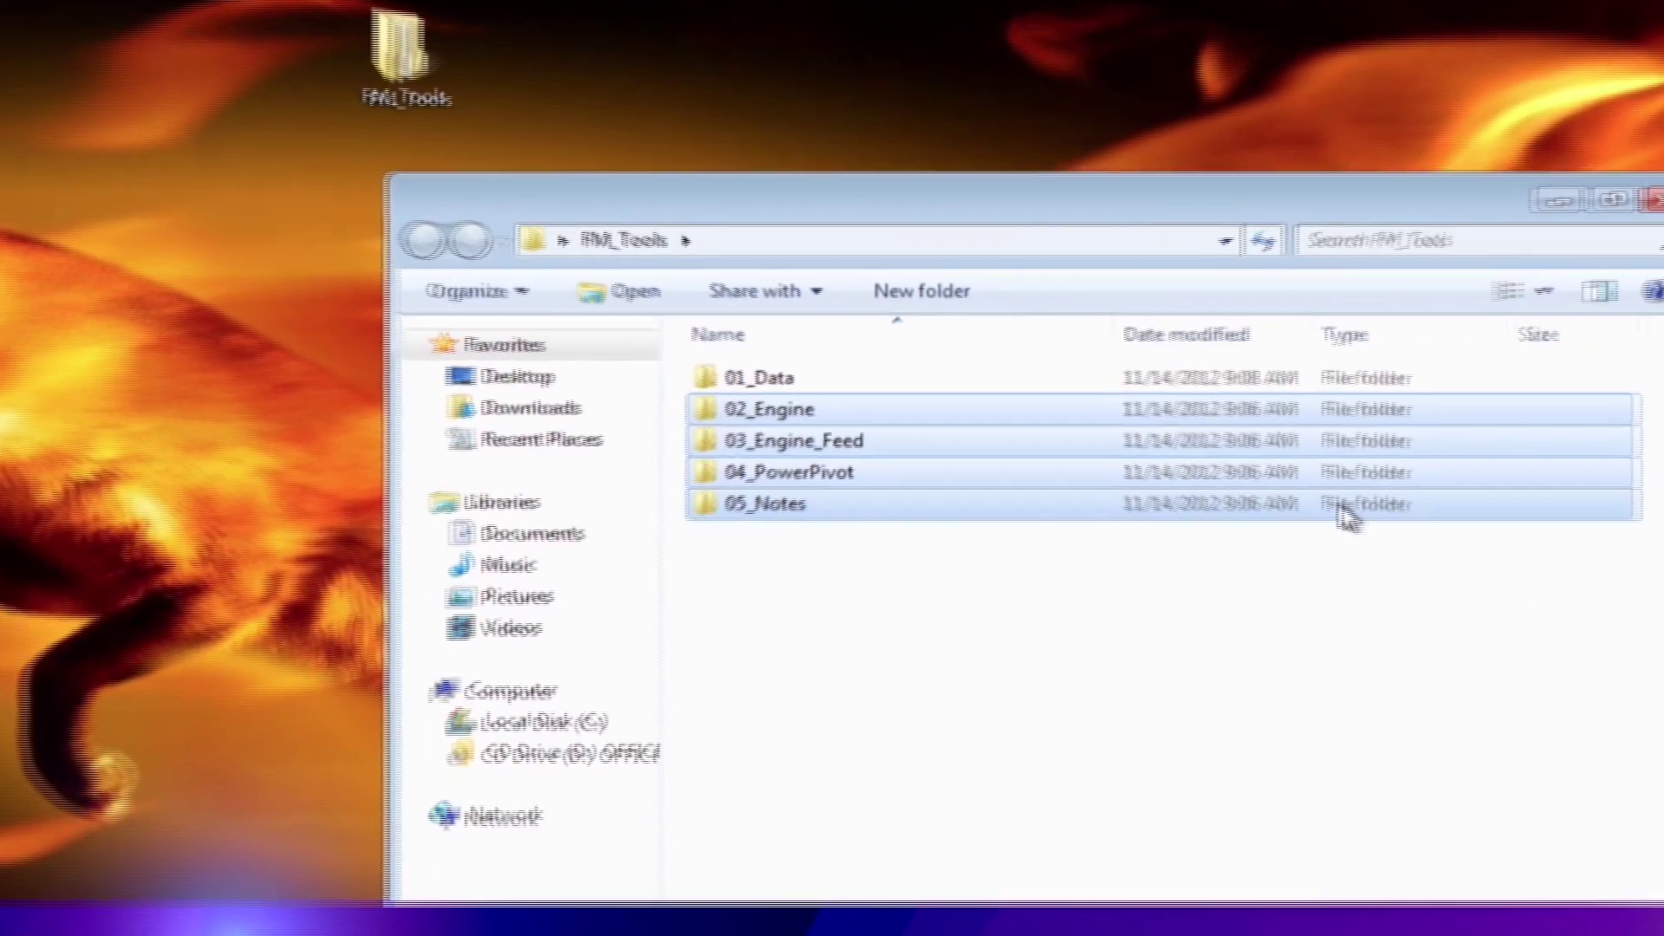
click(1346, 598)
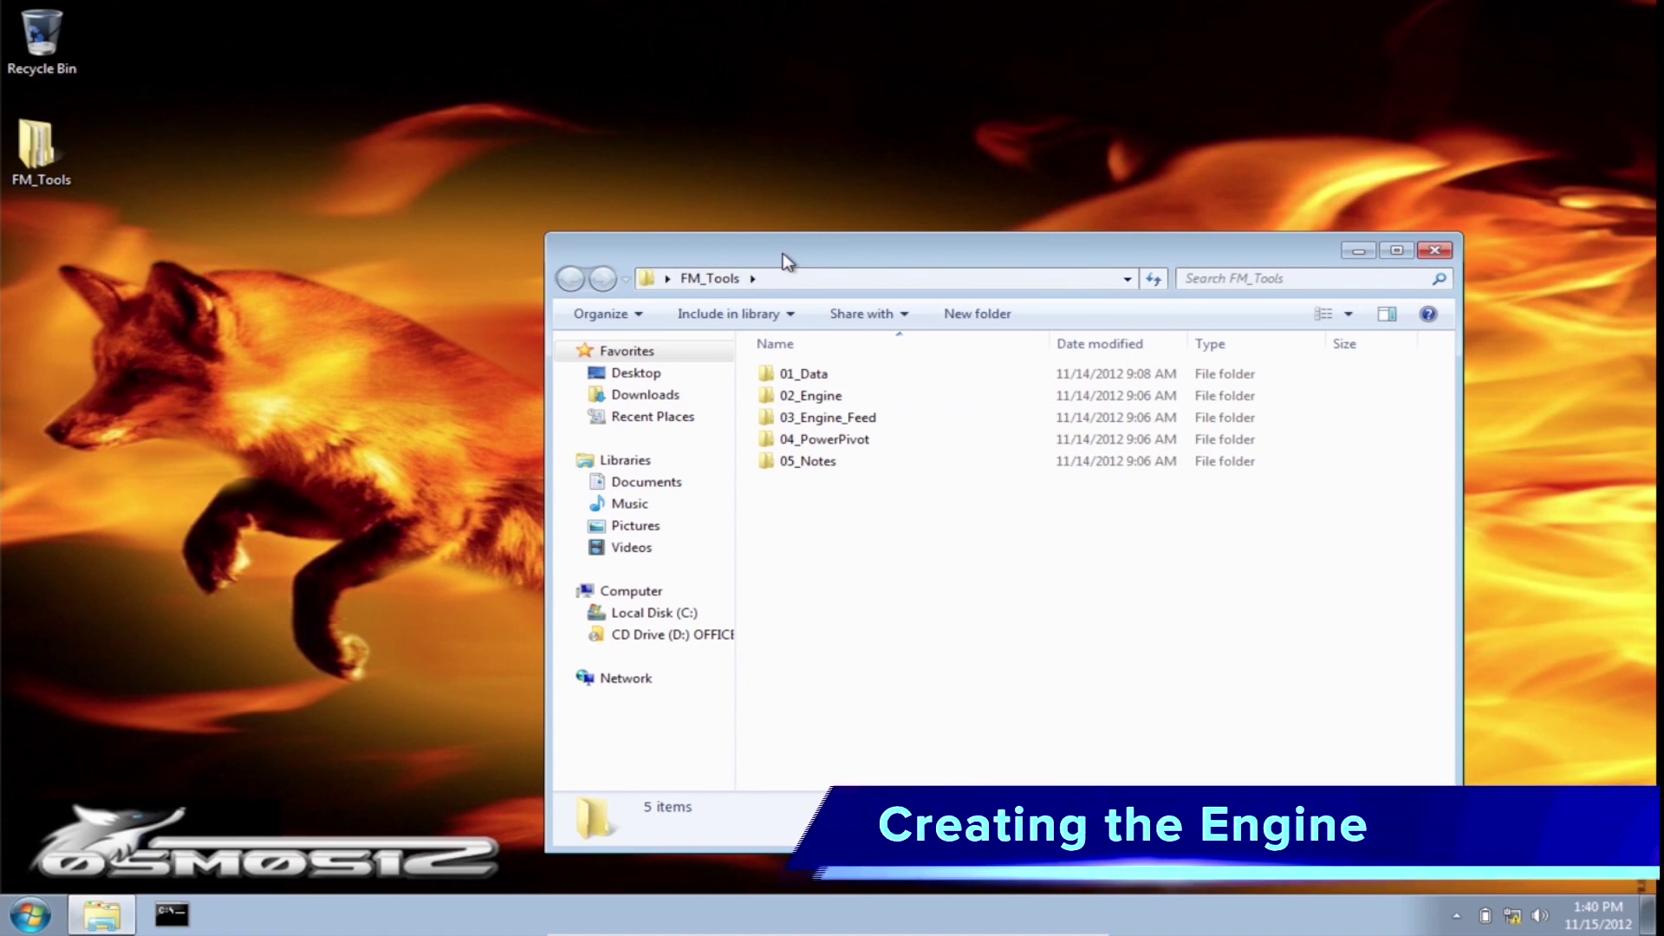
Step: Create a new Microsoft Access database named Engine inside the 02_Engine folder
double_click(821, 400)
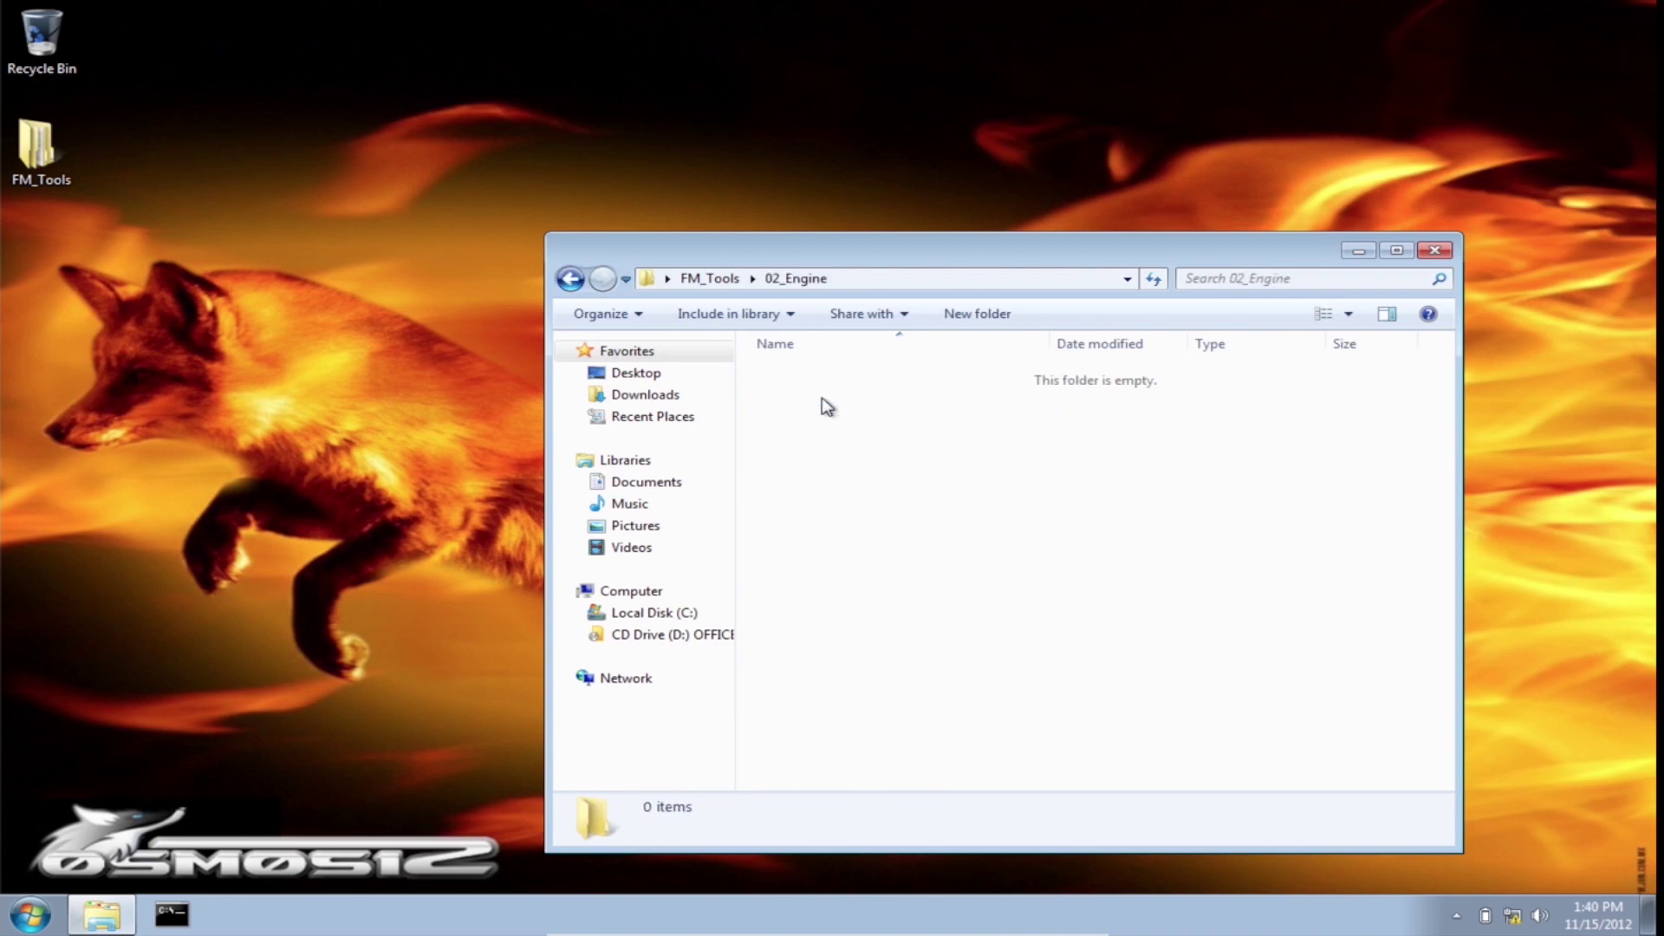
right_click(840, 409)
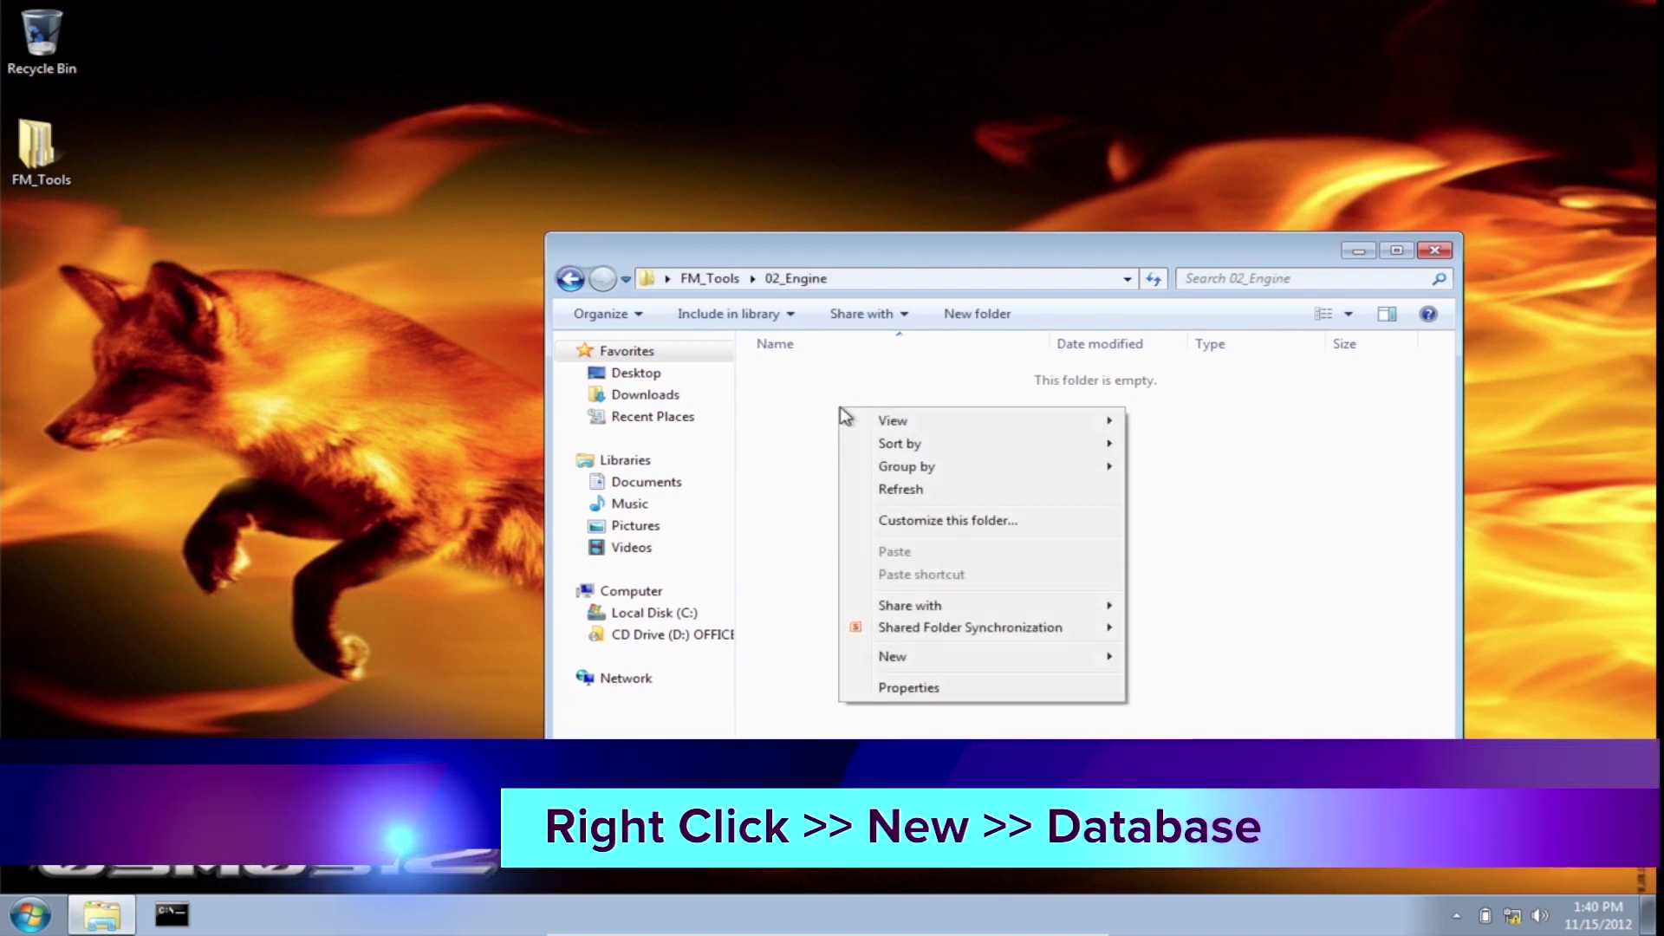
mouse_move(1062, 671)
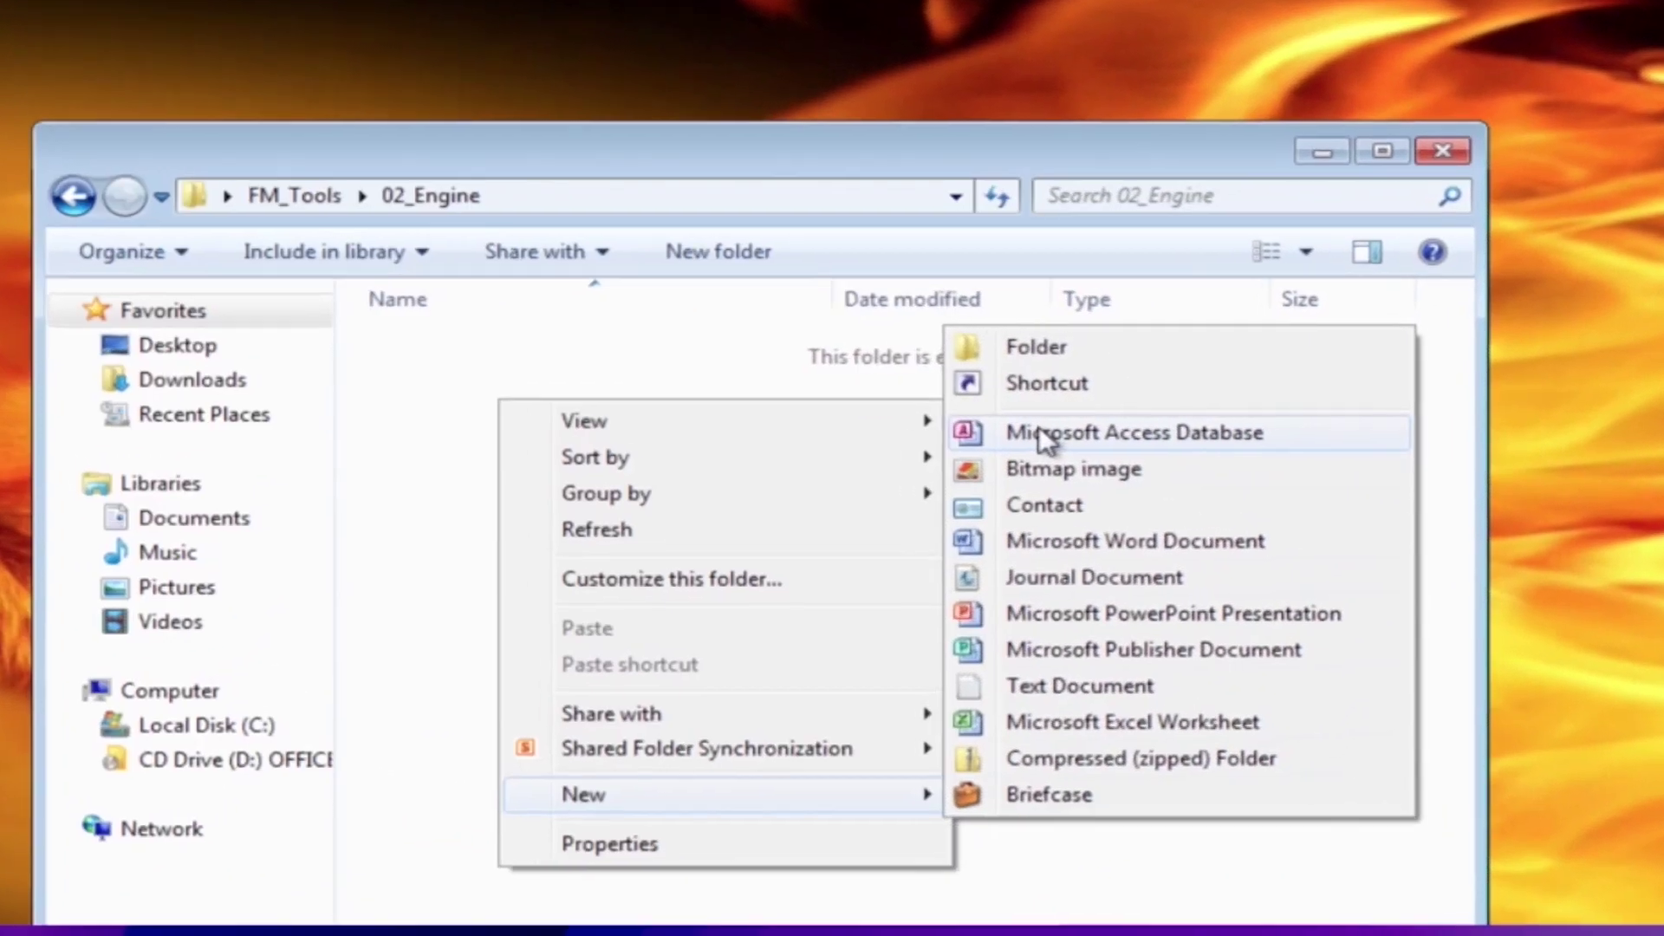
click(1026, 435)
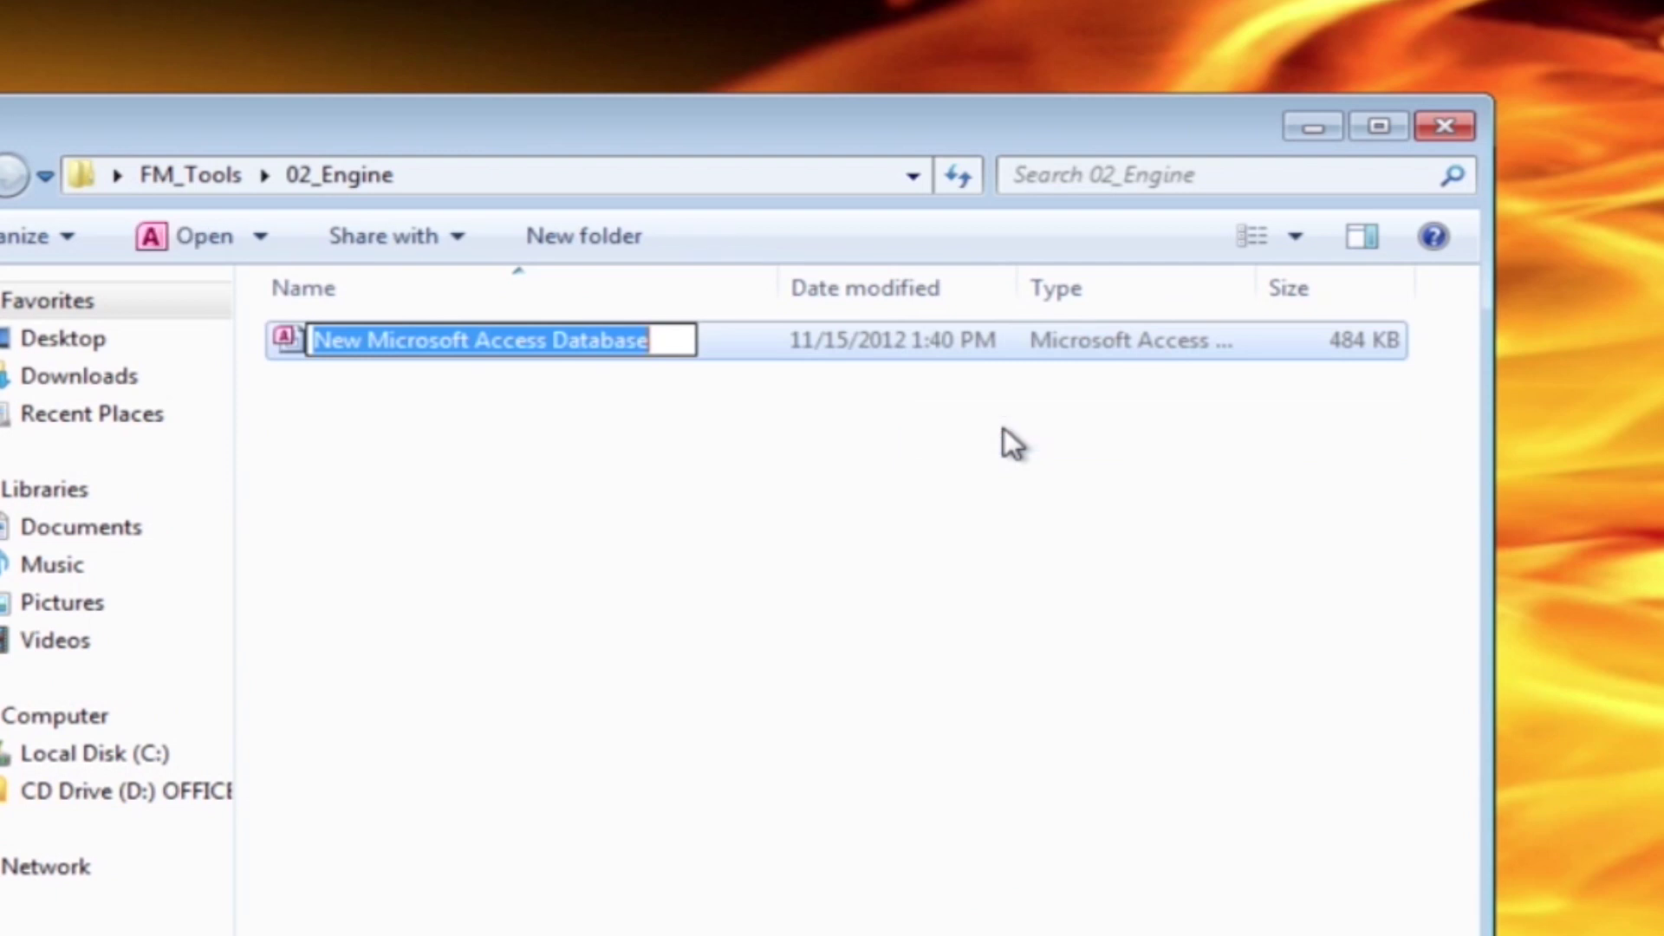
text(Engine)
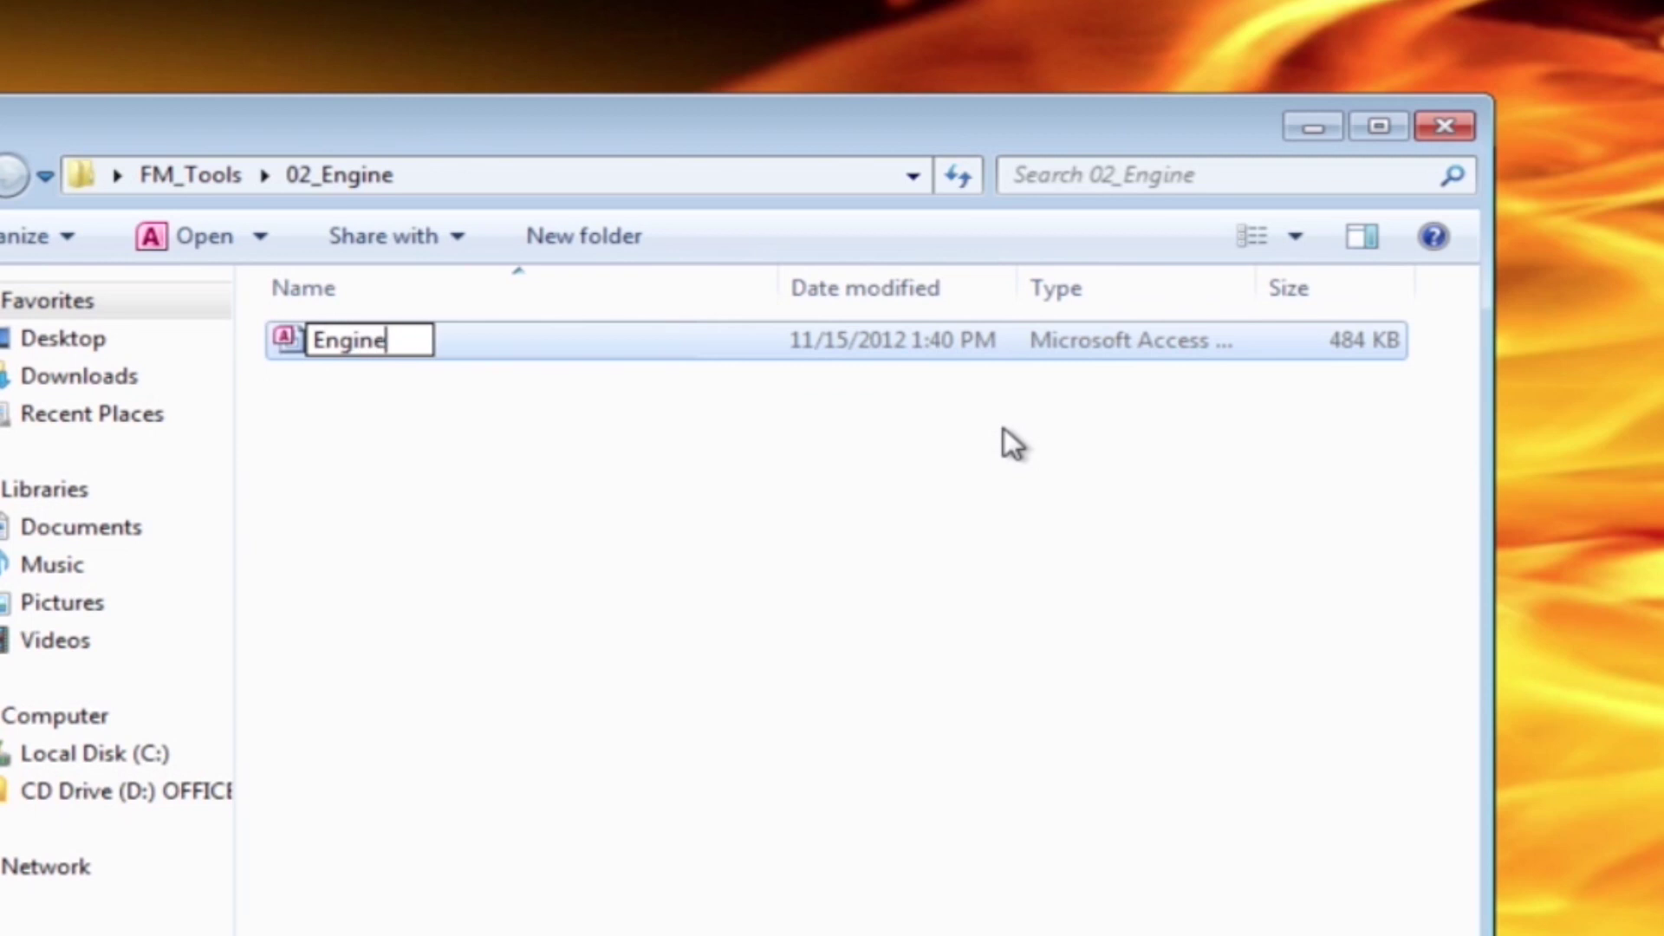
key(Return)
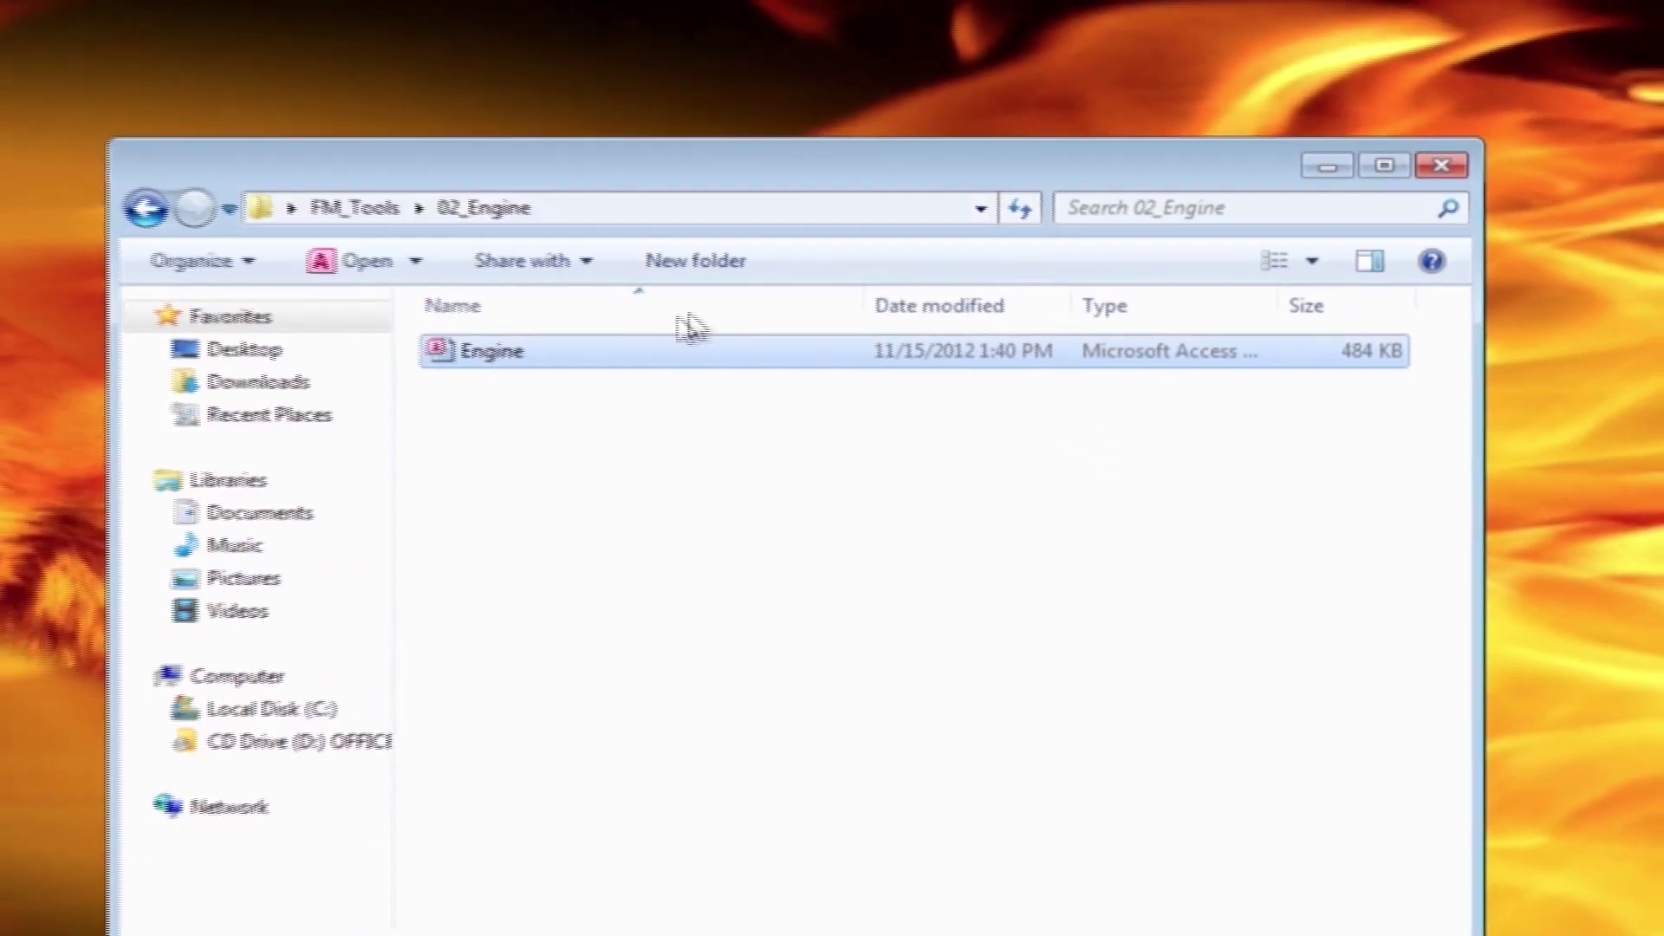
Step: Open the Engine database in Microsoft Access, enable its content and maximize the window
double_click(679, 364)
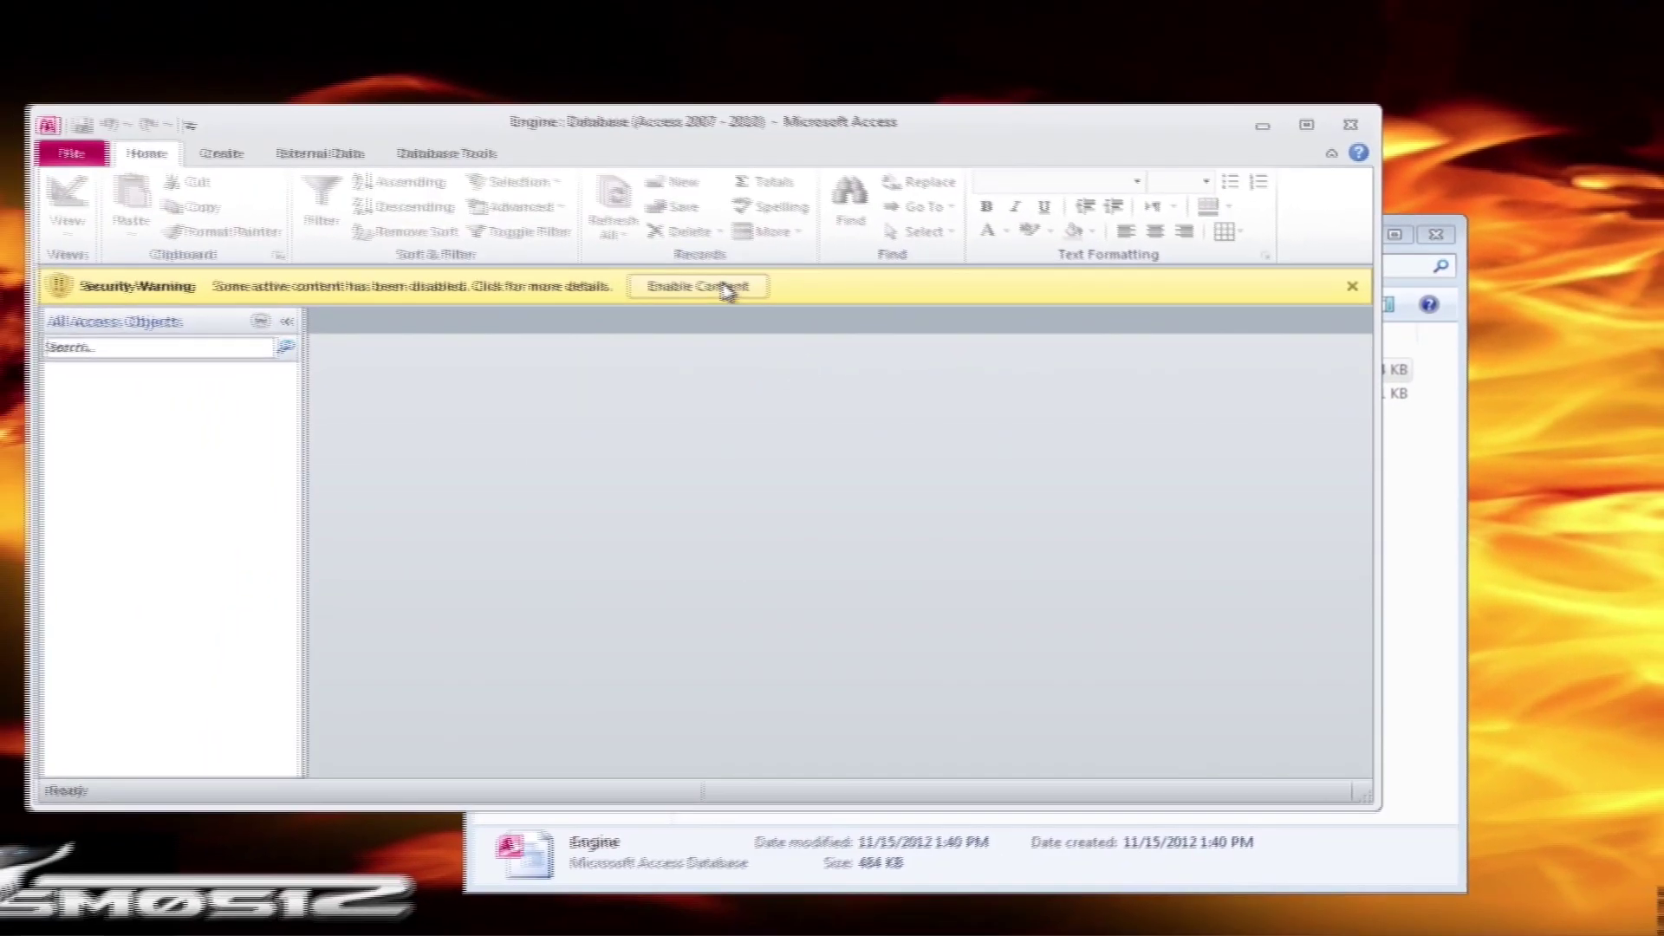
click(680, 274)
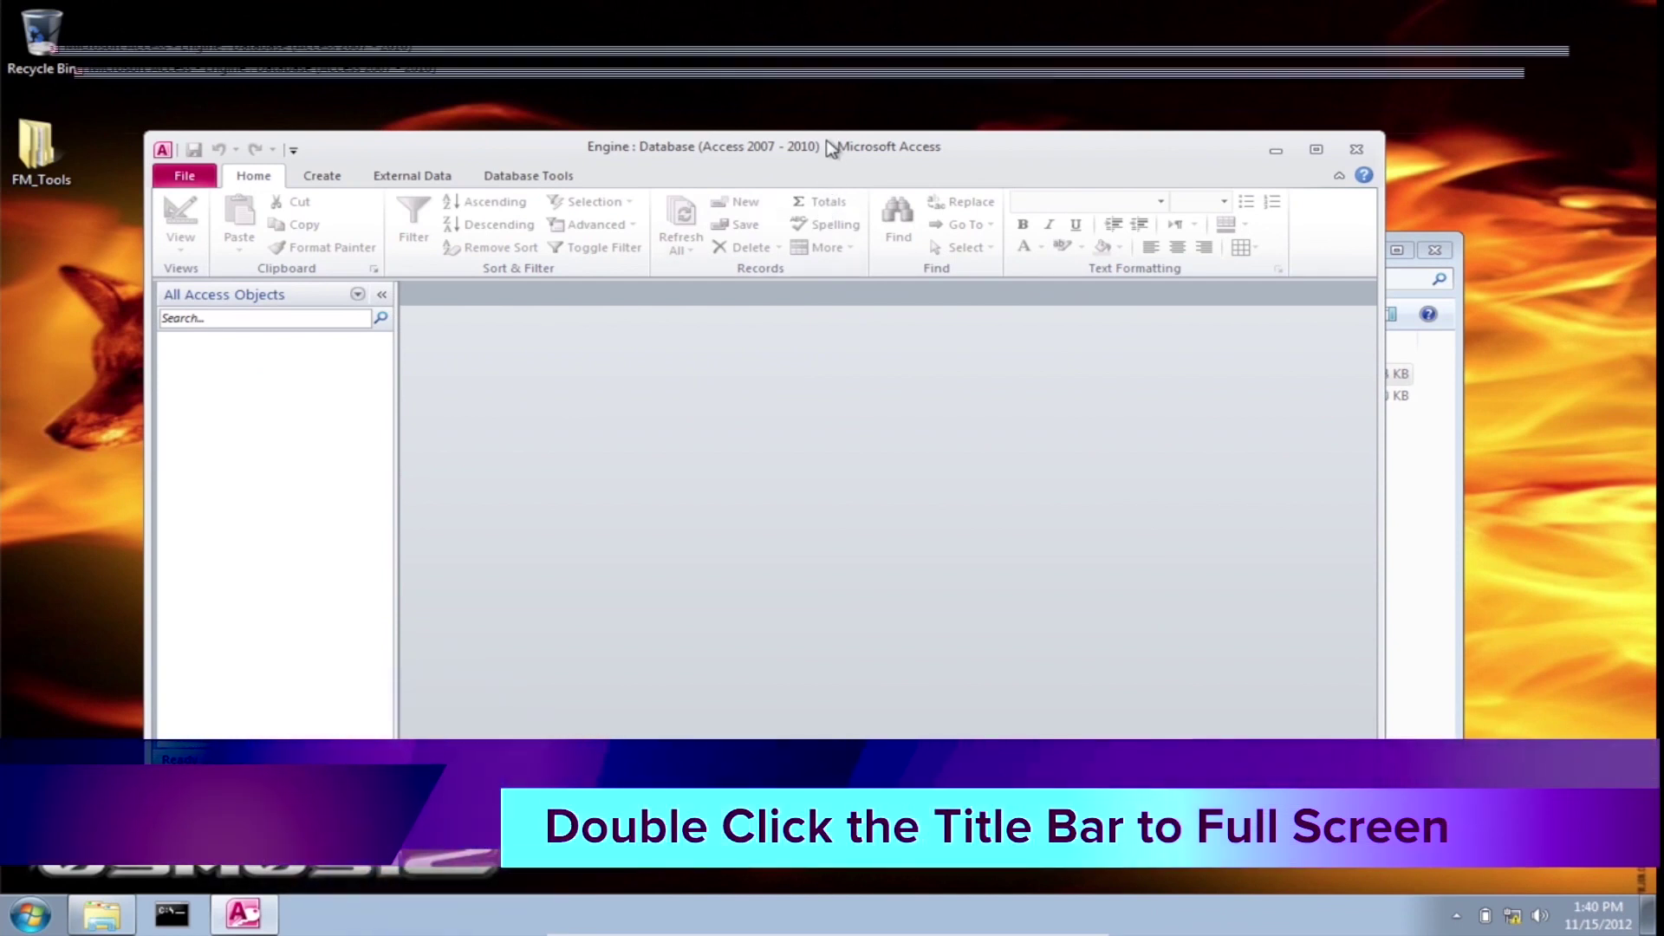
double_click(830, 148)
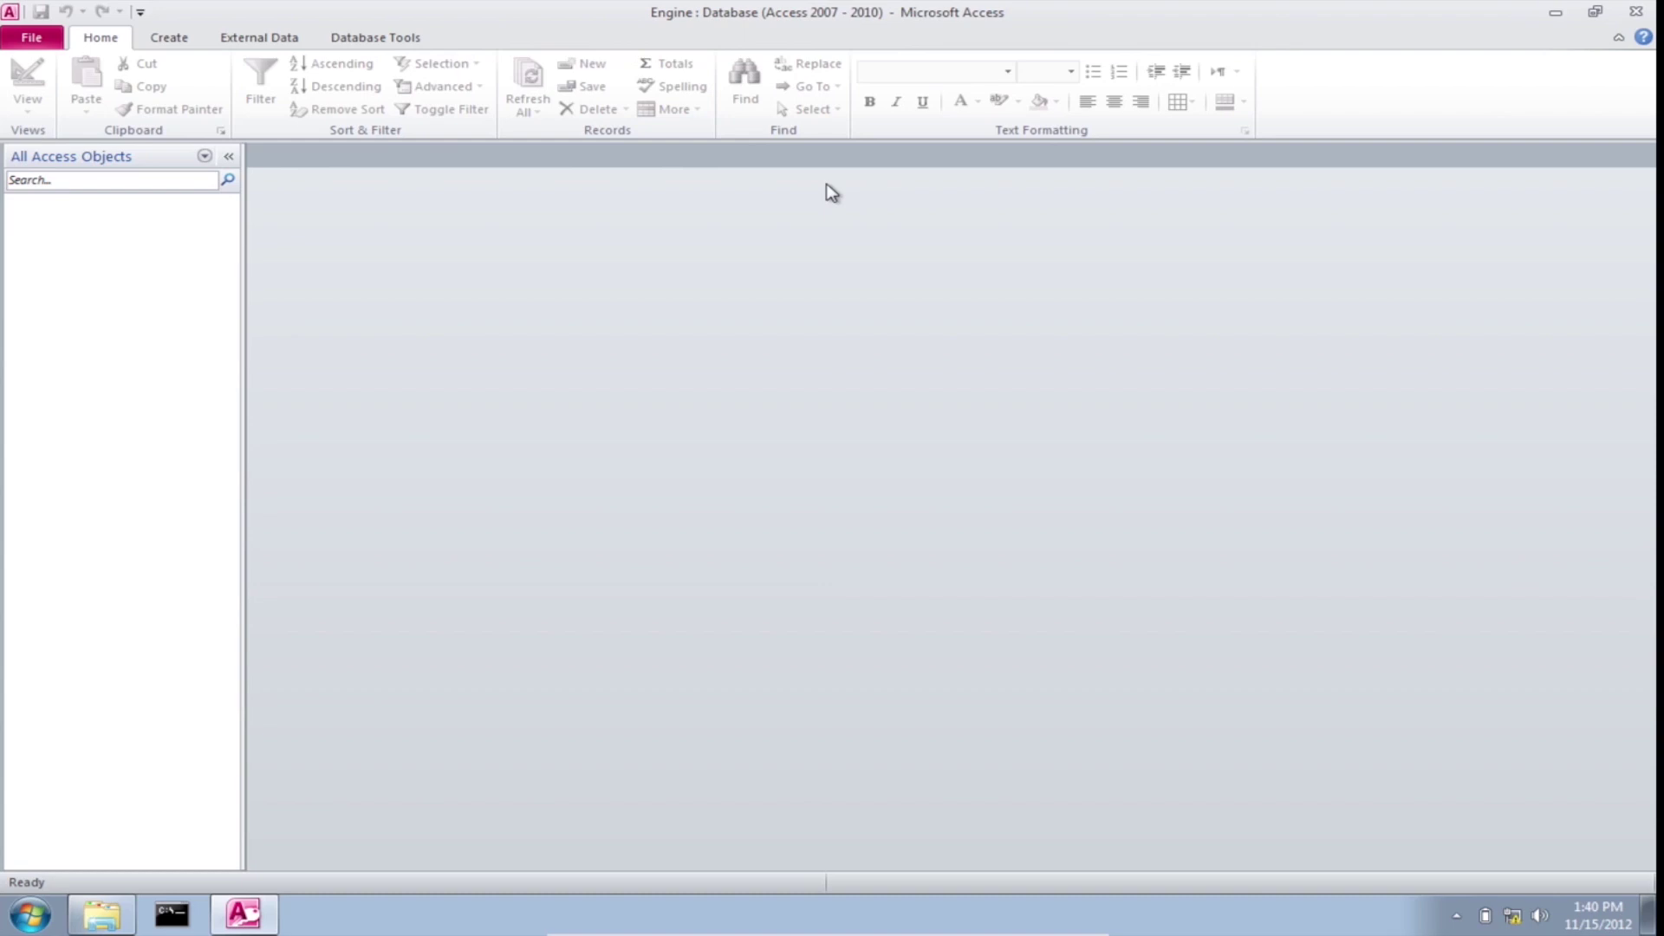
Step: Start an import from an Access database and choose TBL_Link_AFM_TRANS in the desktop's FM_Tools\01_Data folder as the source file
click(274, 45)
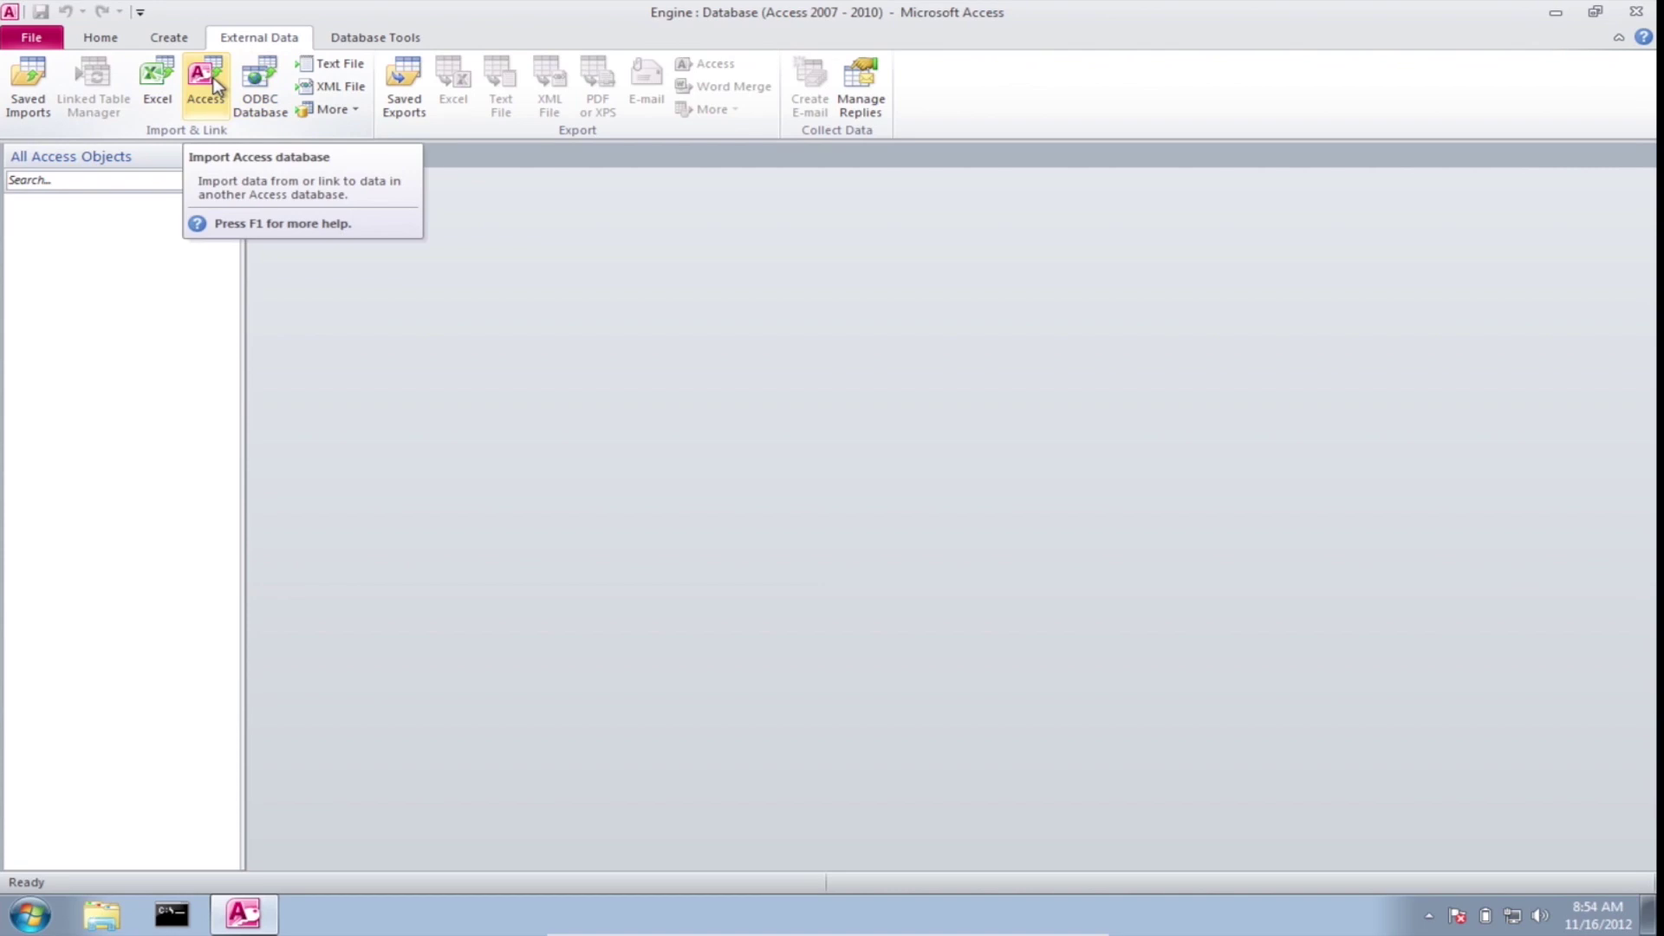
click(216, 86)
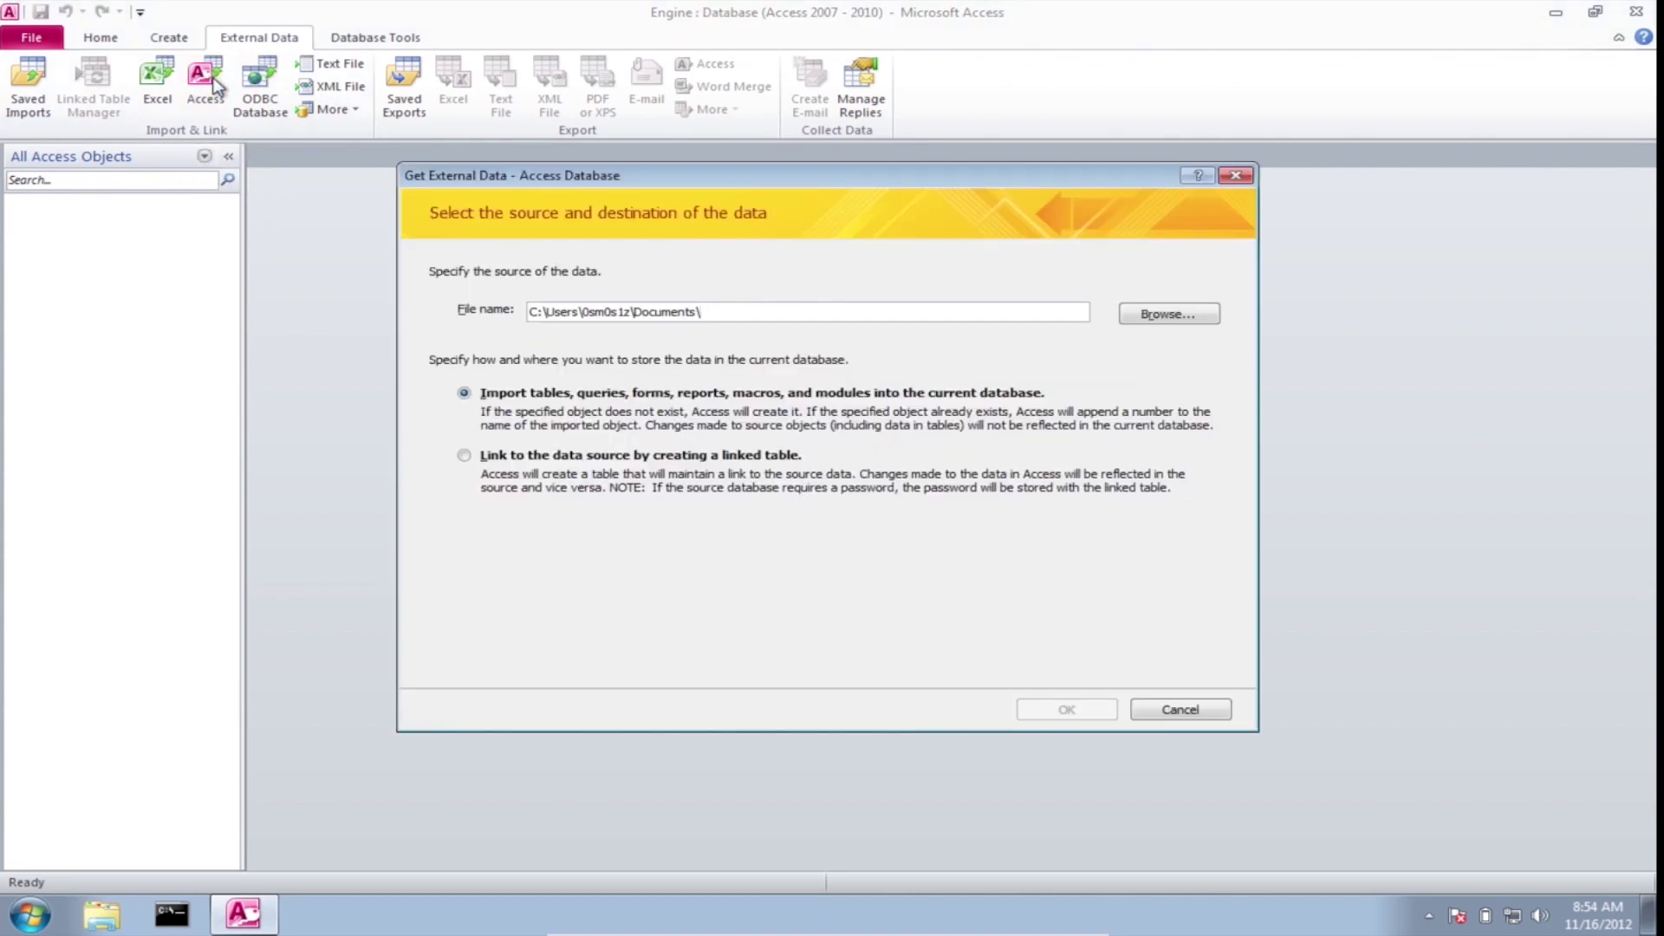
click(1192, 315)
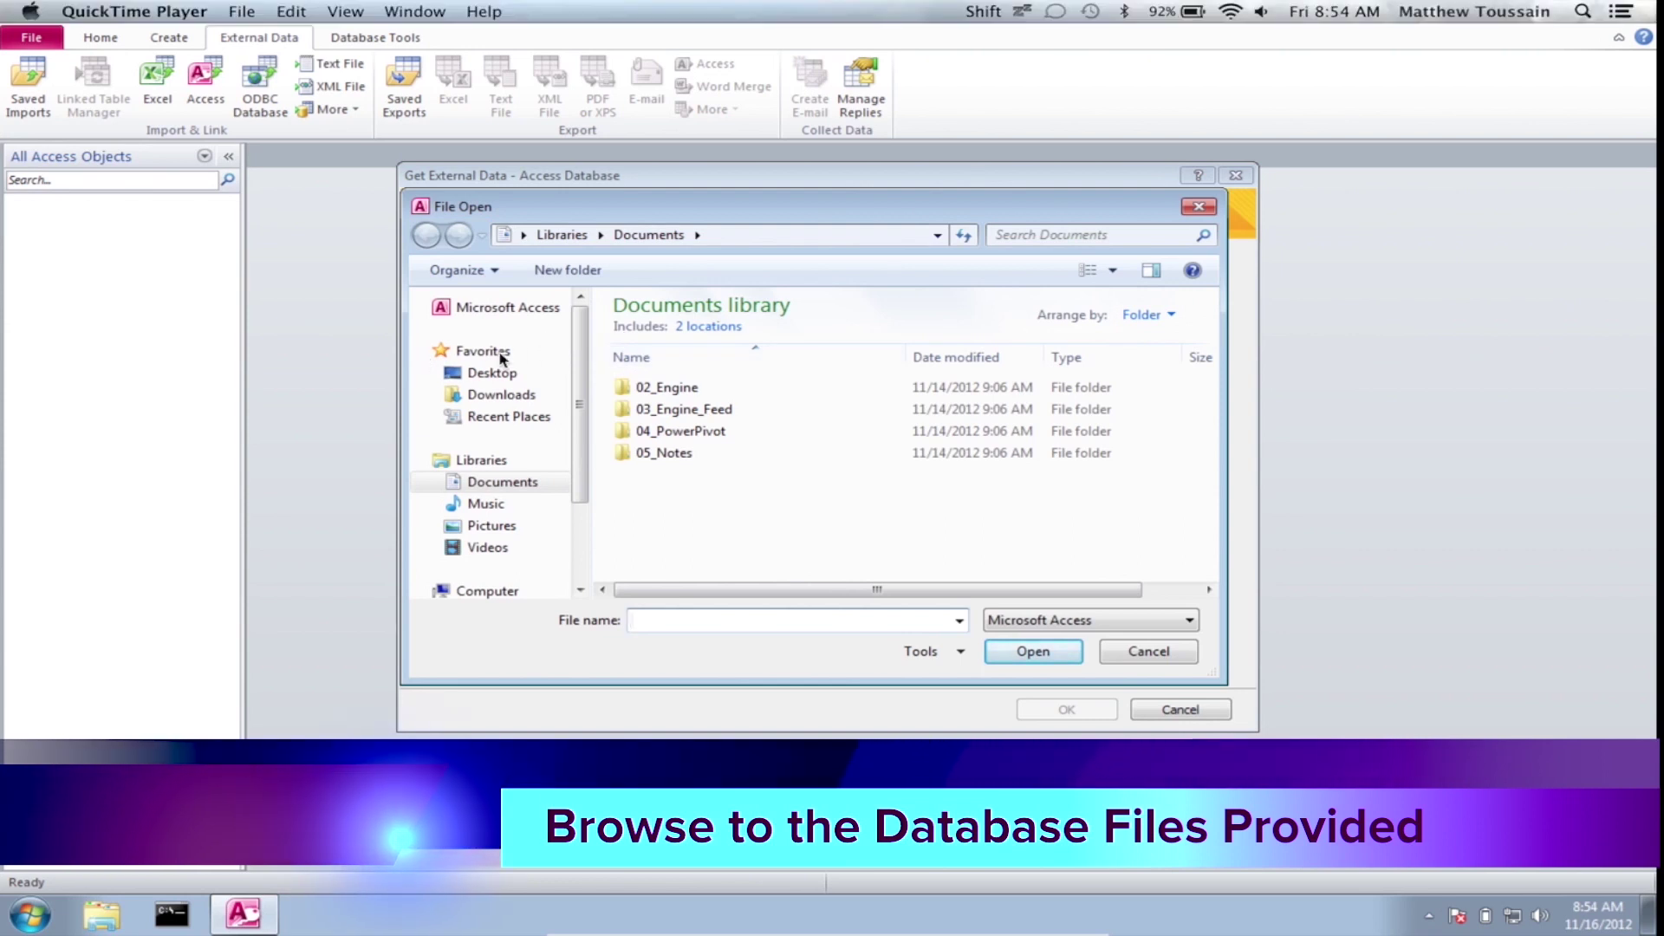
click(514, 378)
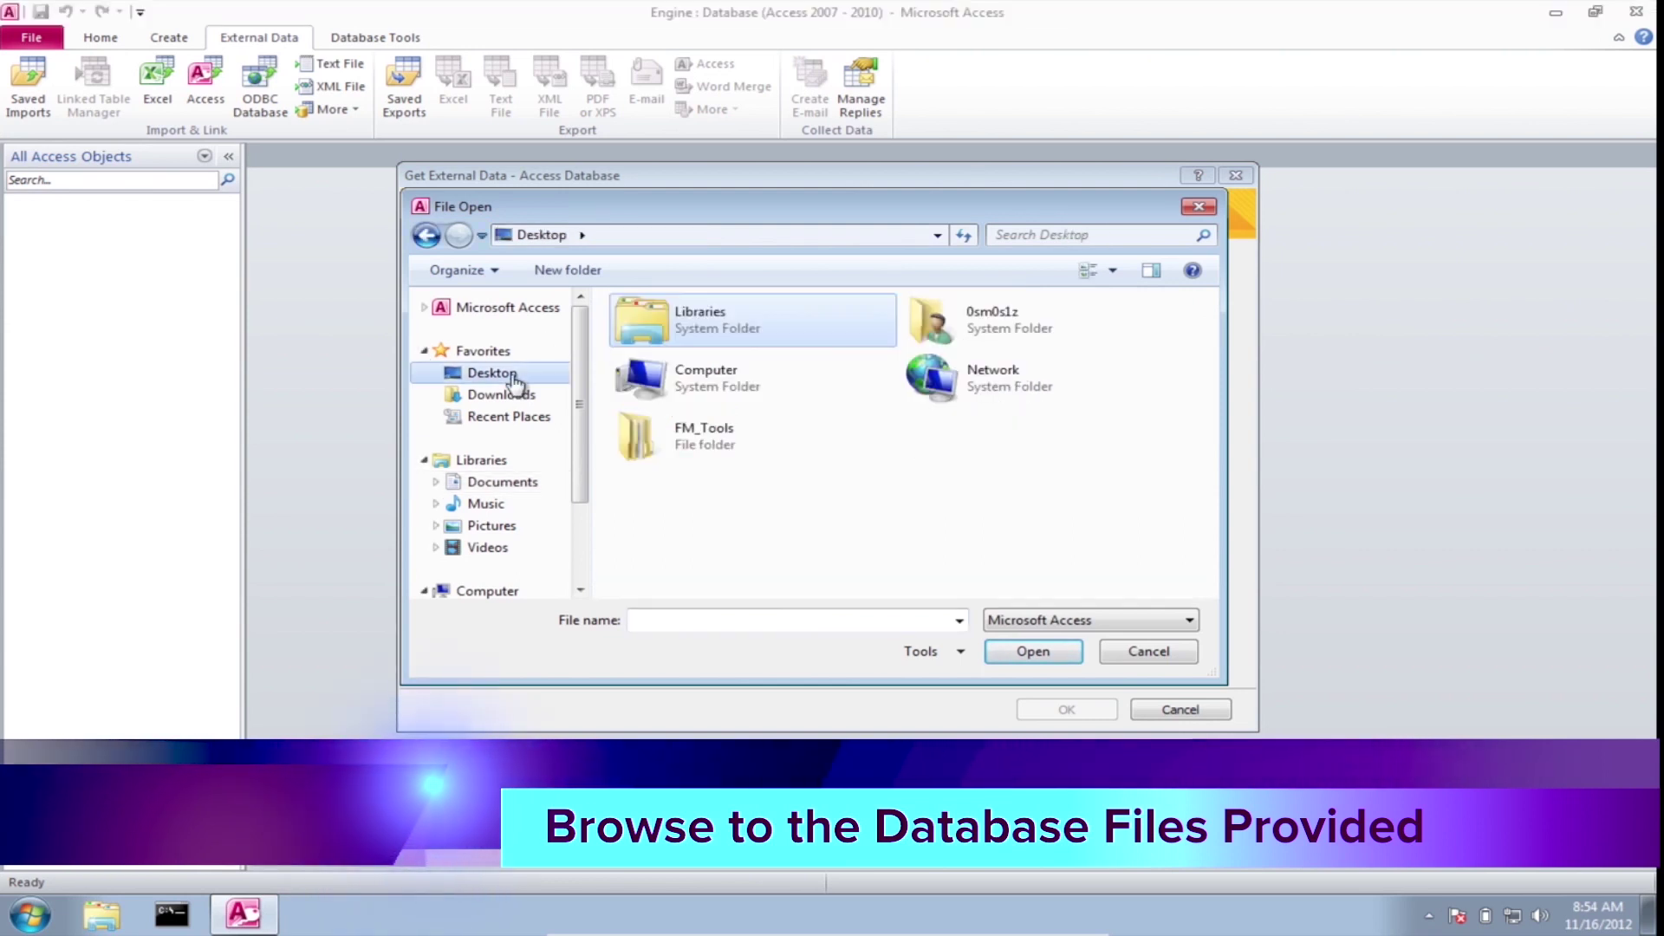
double_click(684, 436)
click(667, 338)
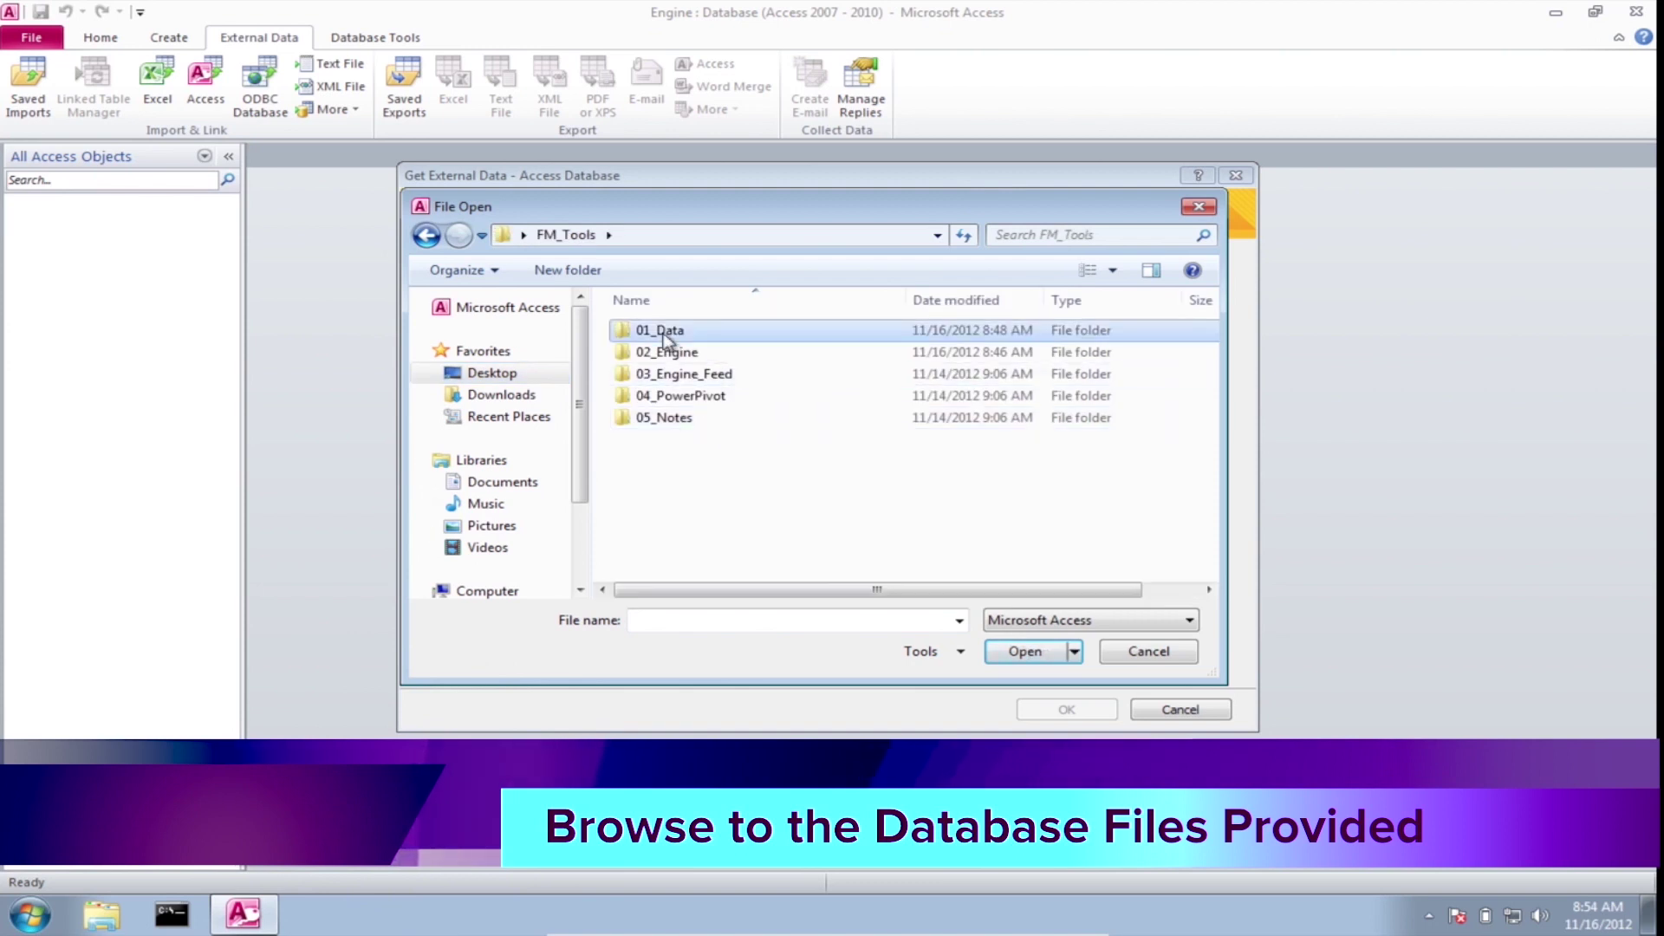
double_click(666, 338)
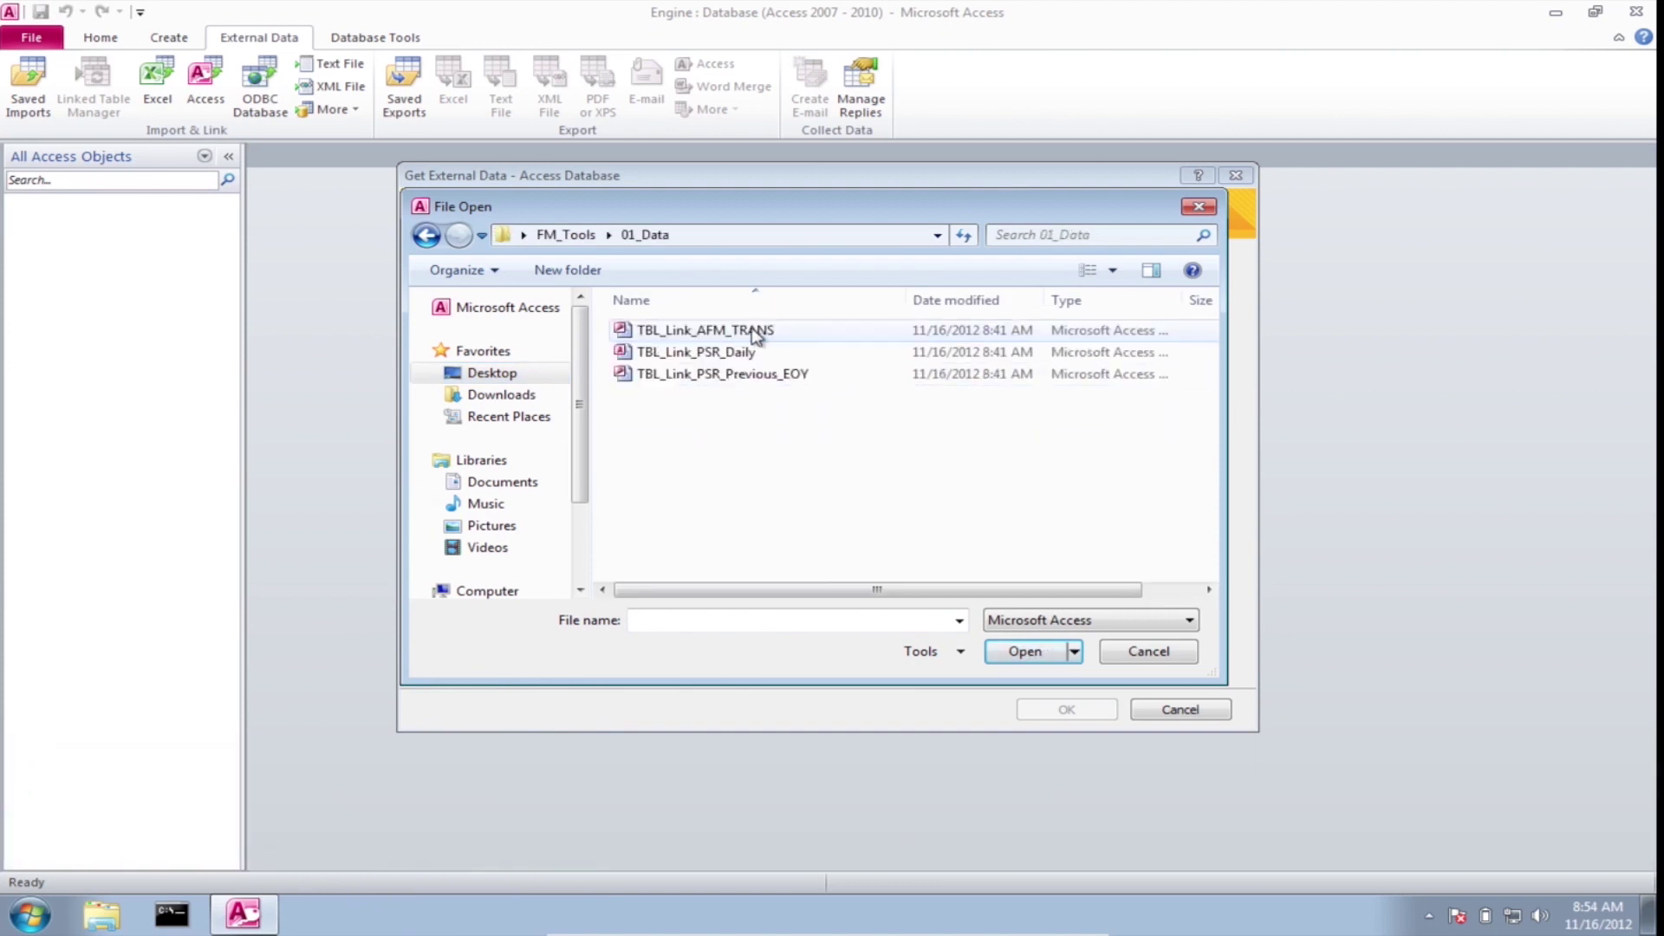
click(807, 338)
double_click(807, 338)
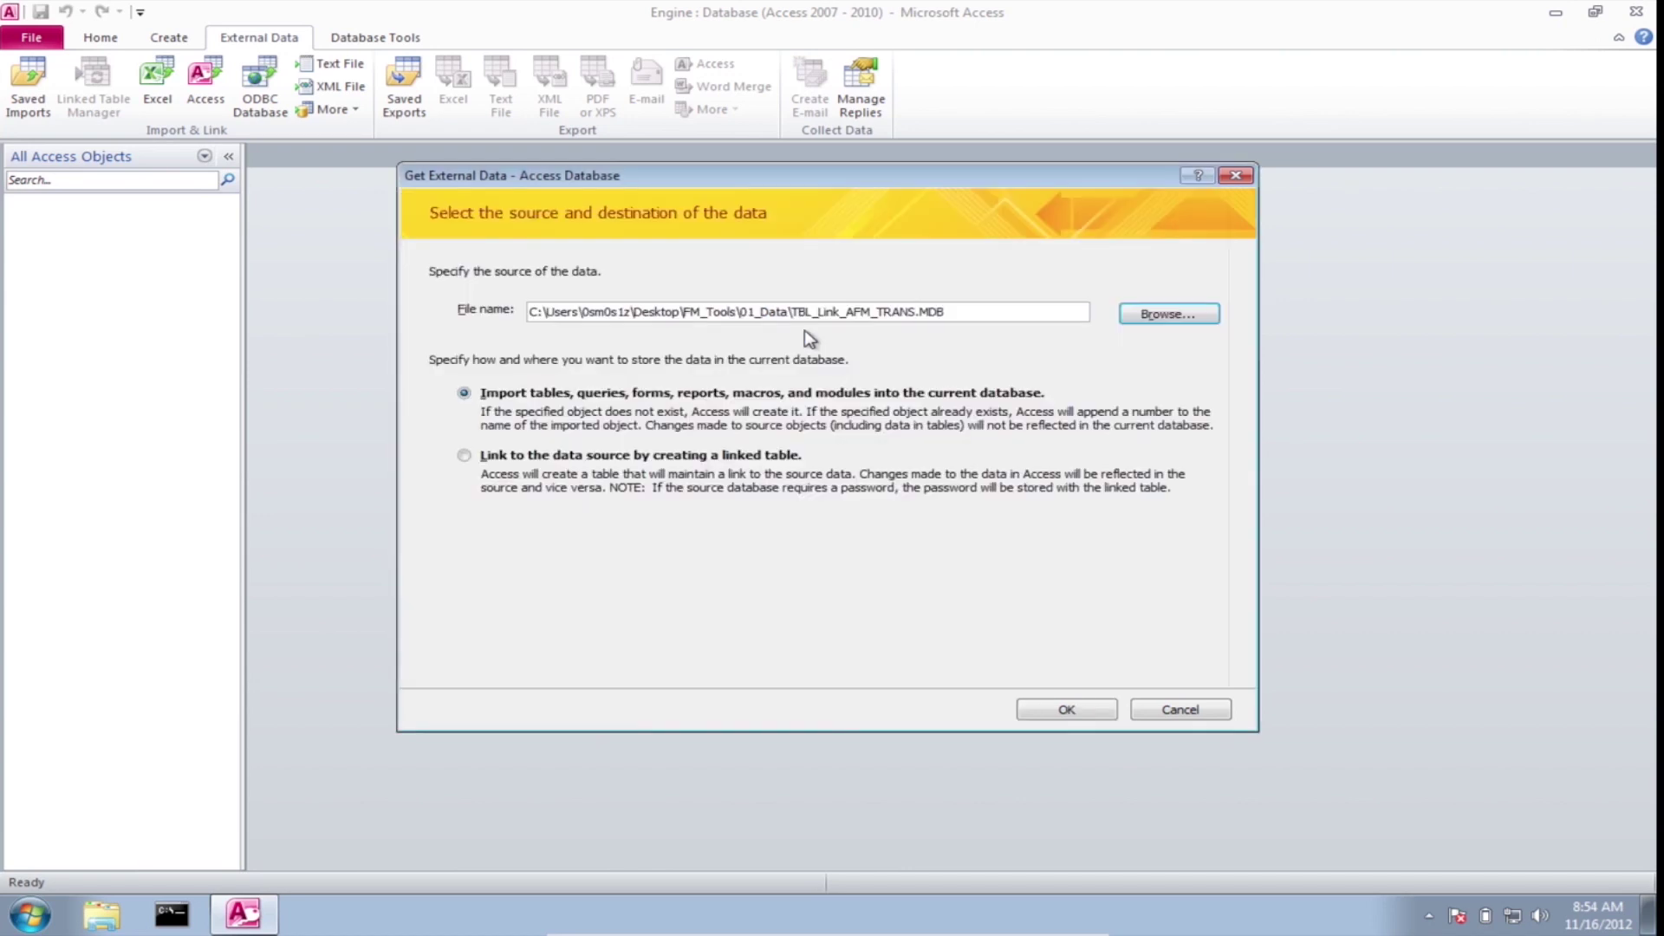
Step: Import the AFM_Transactions table into the current database without saving the import steps
click(1068, 712)
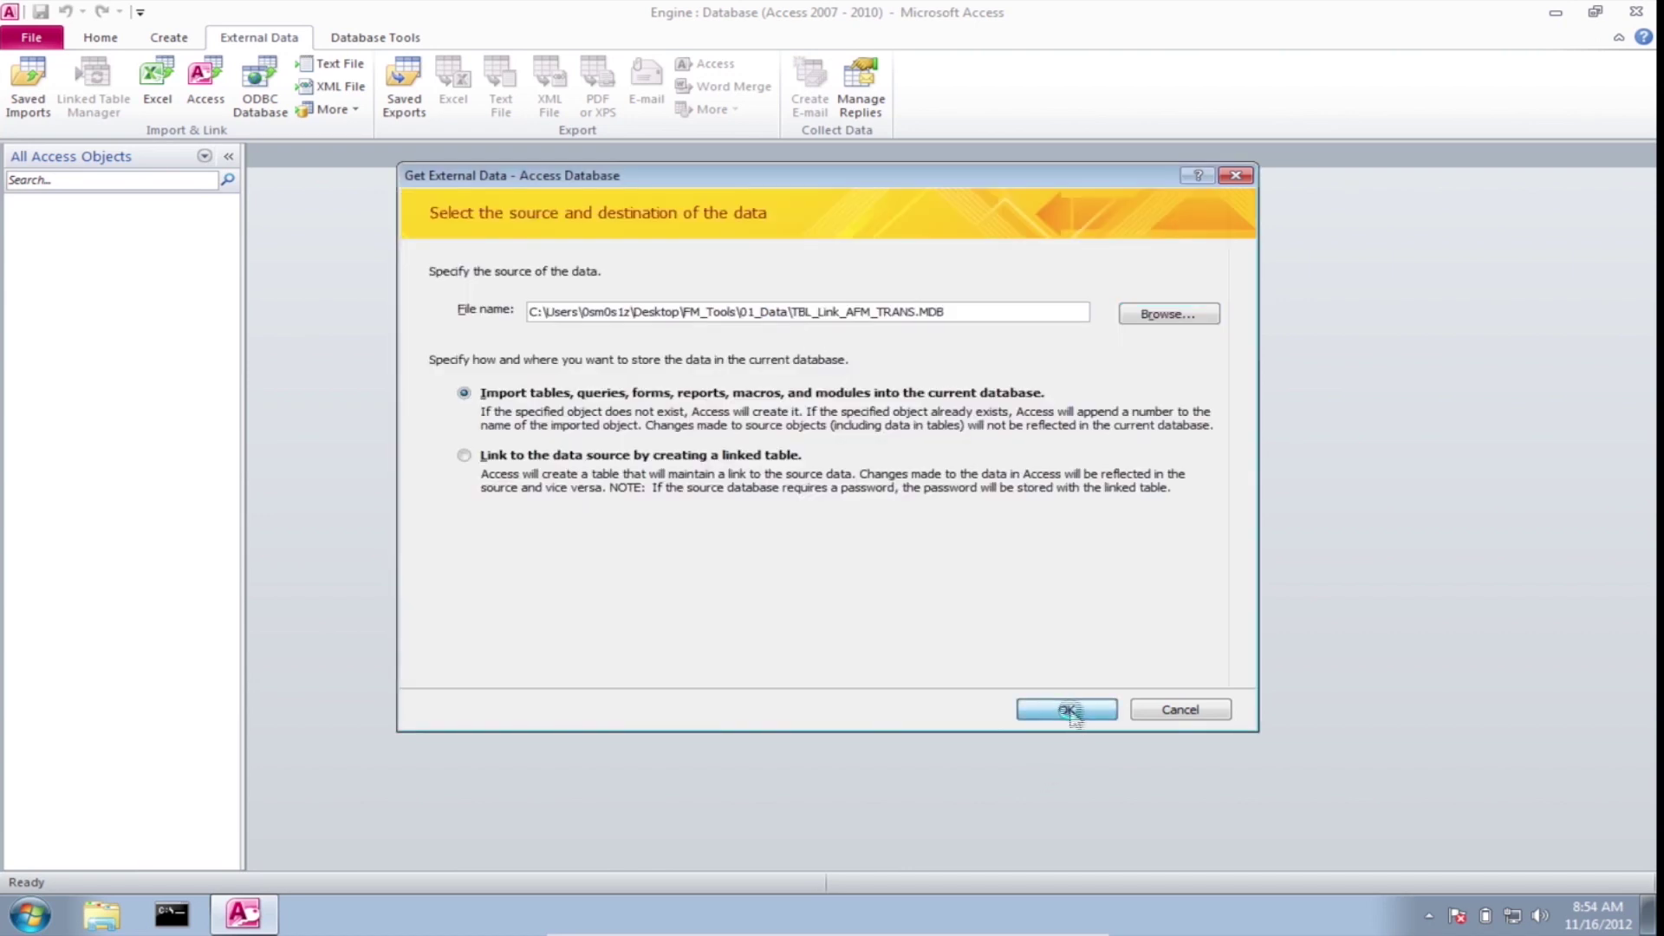
click(362, 97)
click(472, 101)
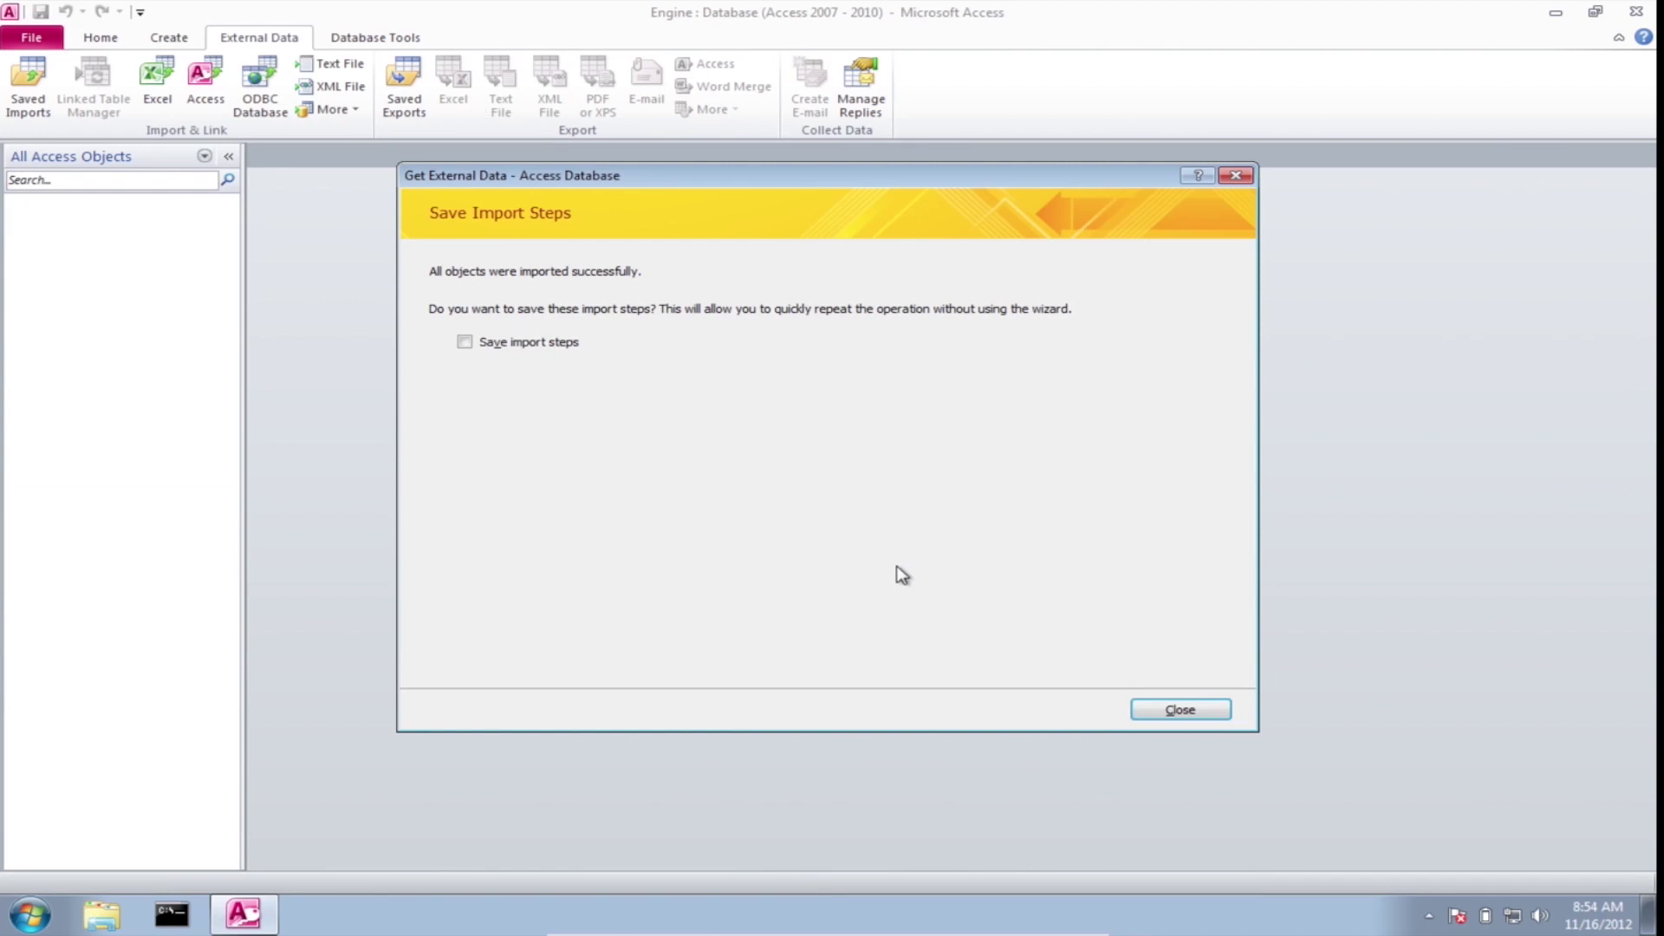
click(1170, 711)
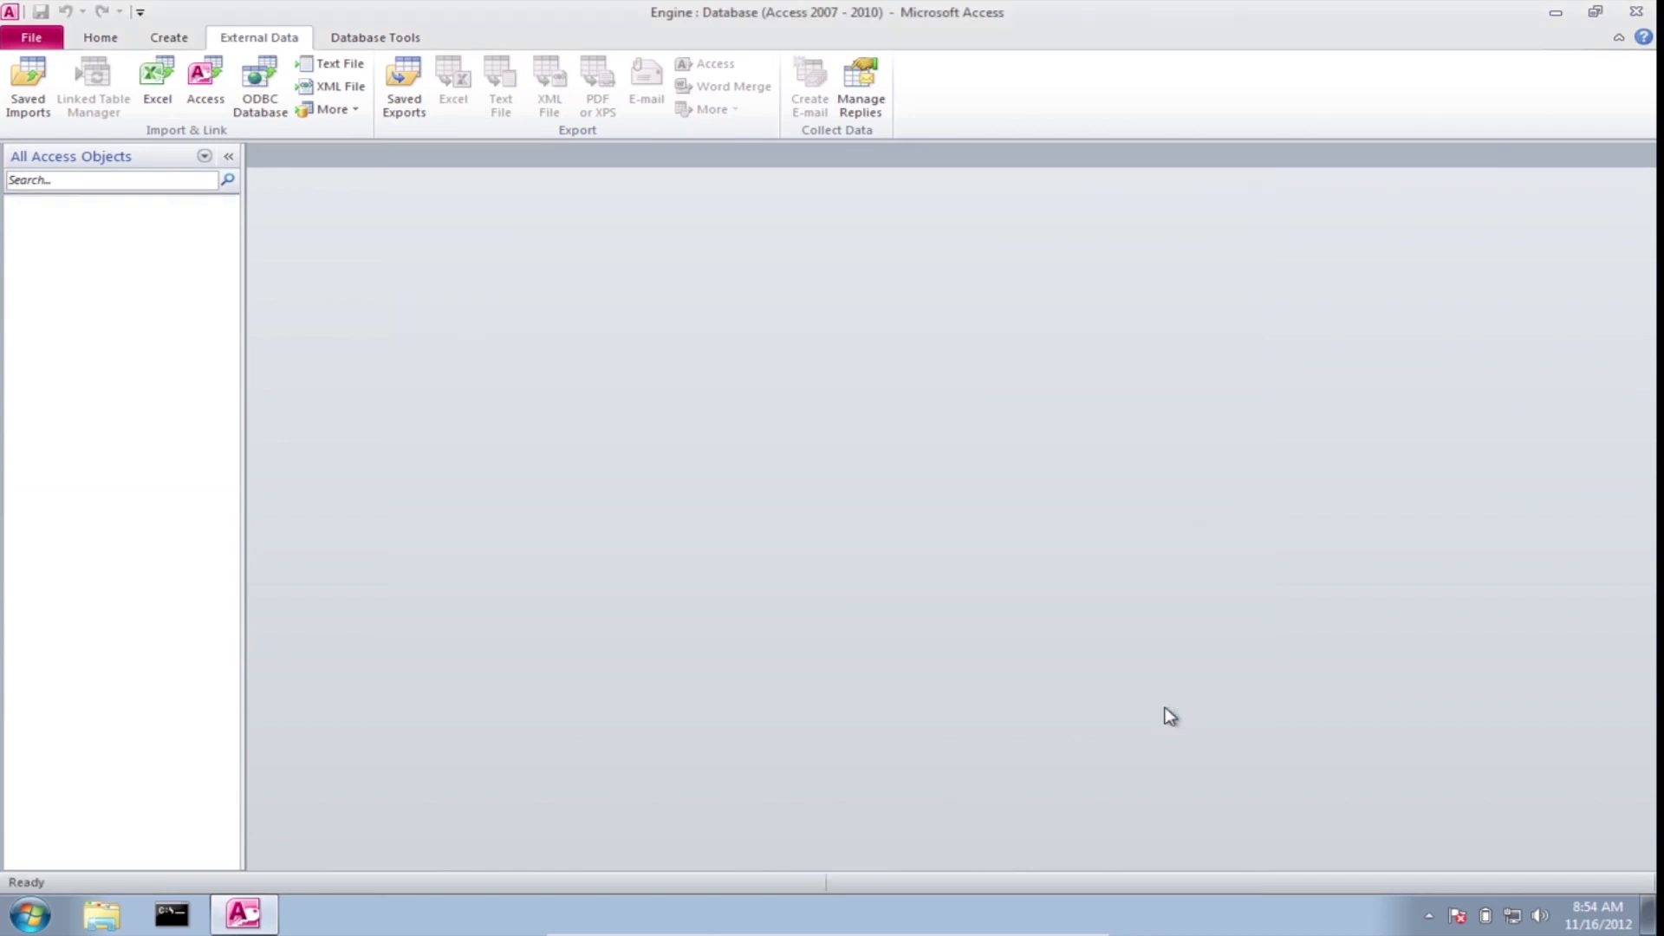
Step: Import the PSR_Daily table from TBL_Link_PSR_Daily in the 01_Data folder into the current database without saving the import steps
click(205, 83)
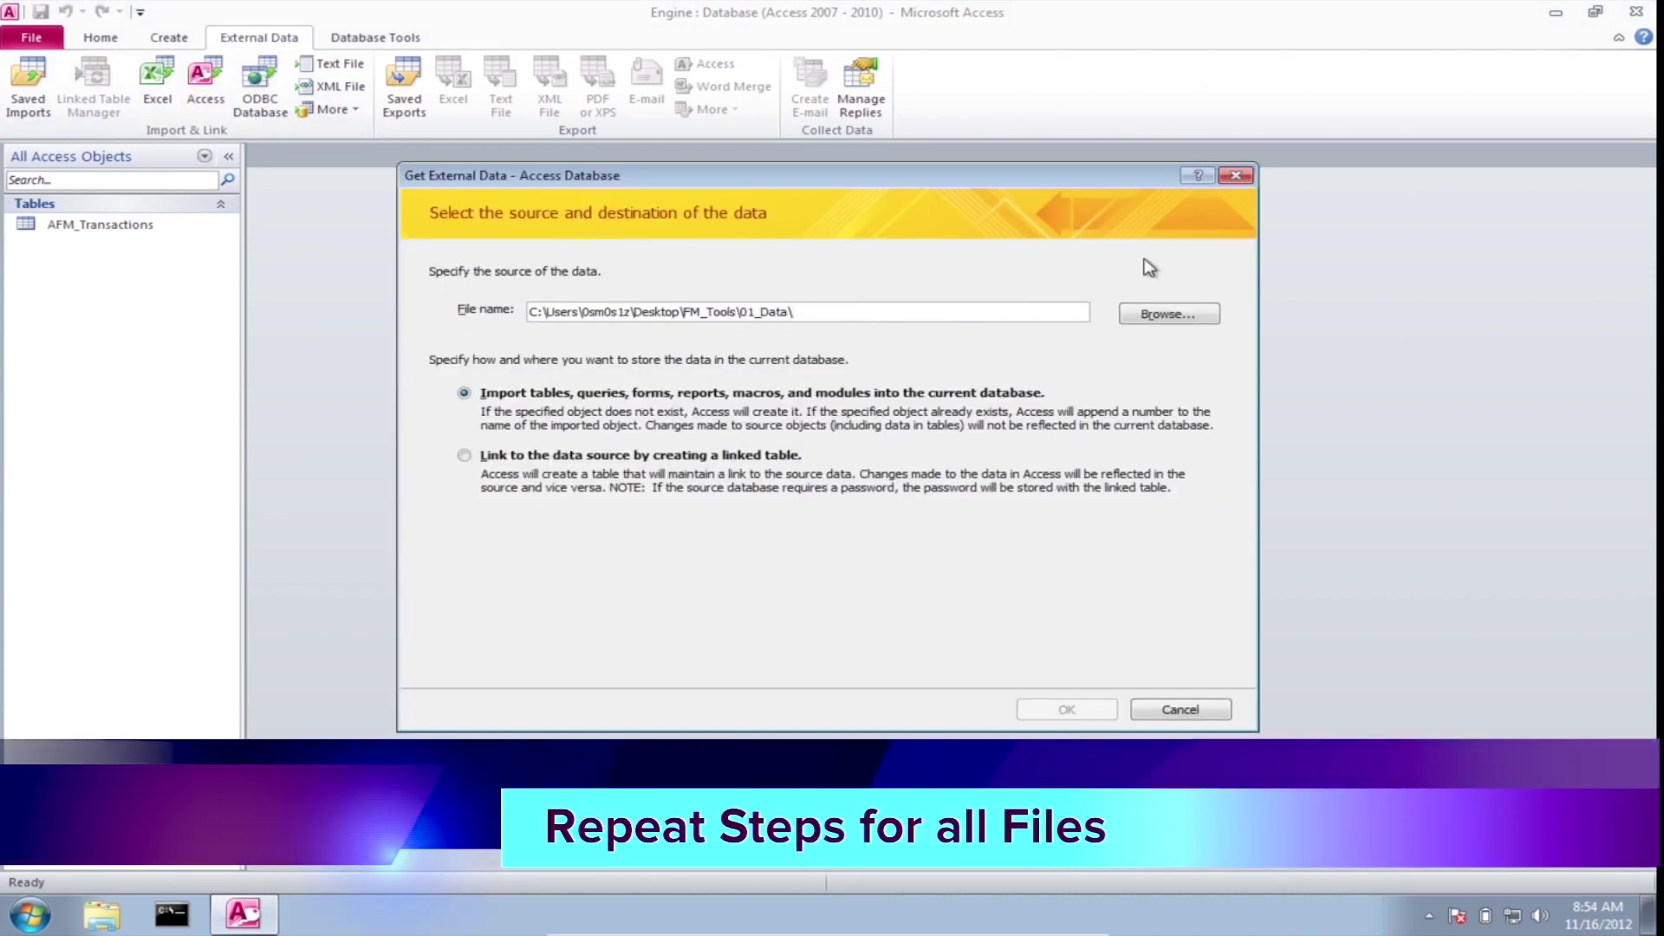
click(1161, 317)
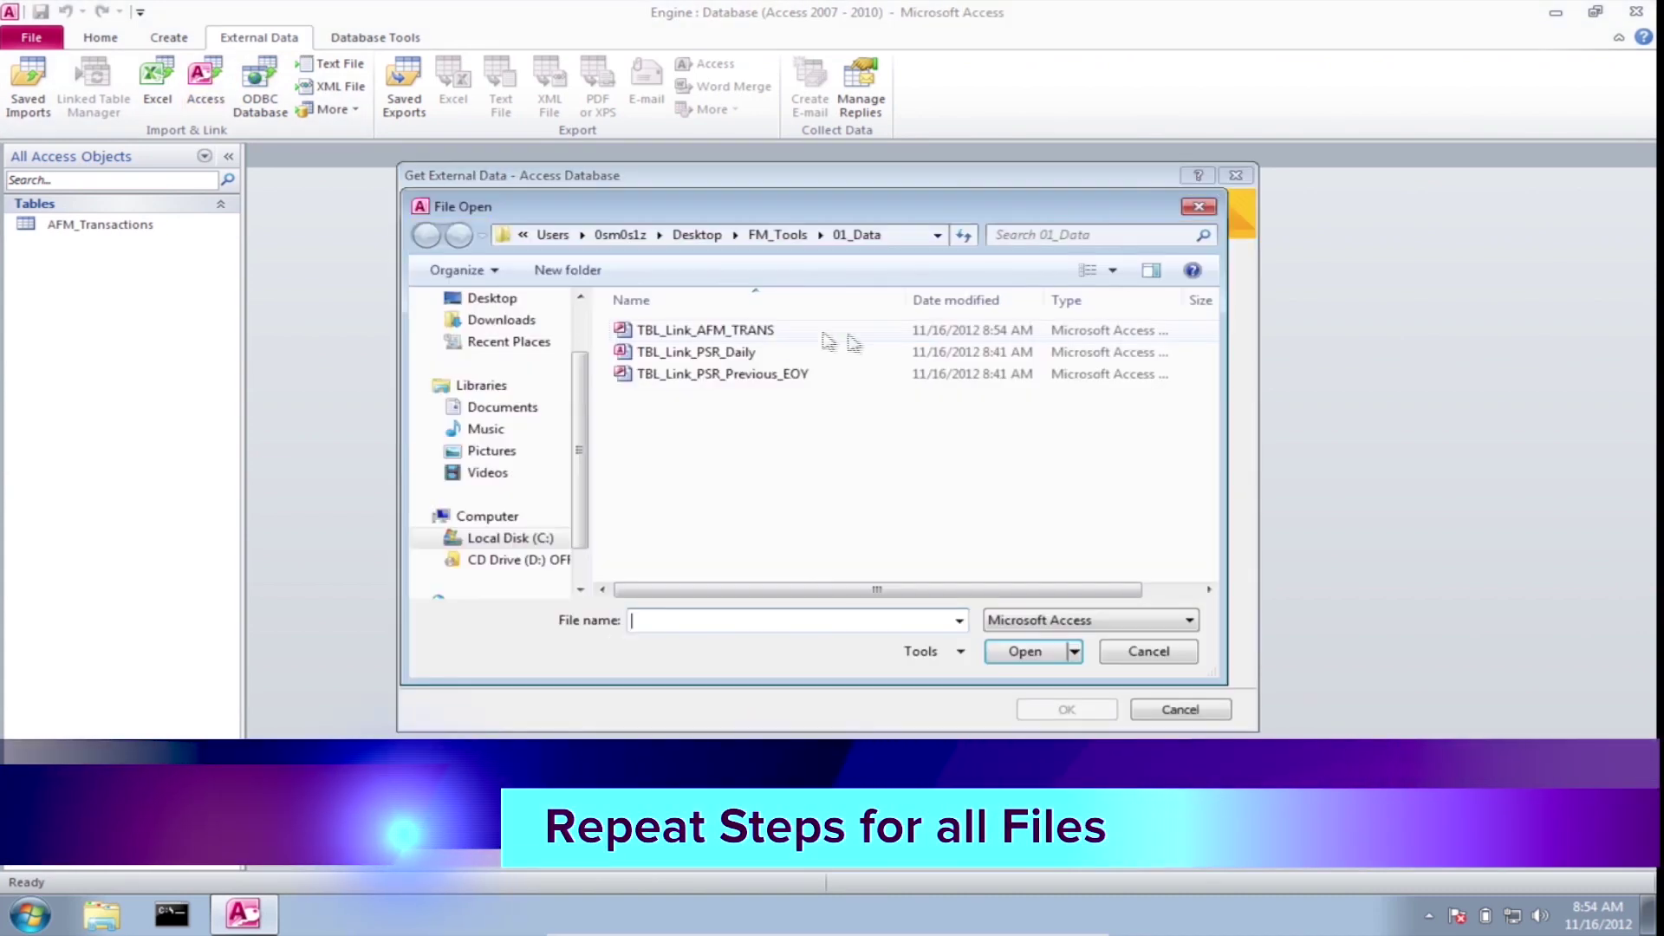
double_click(704, 359)
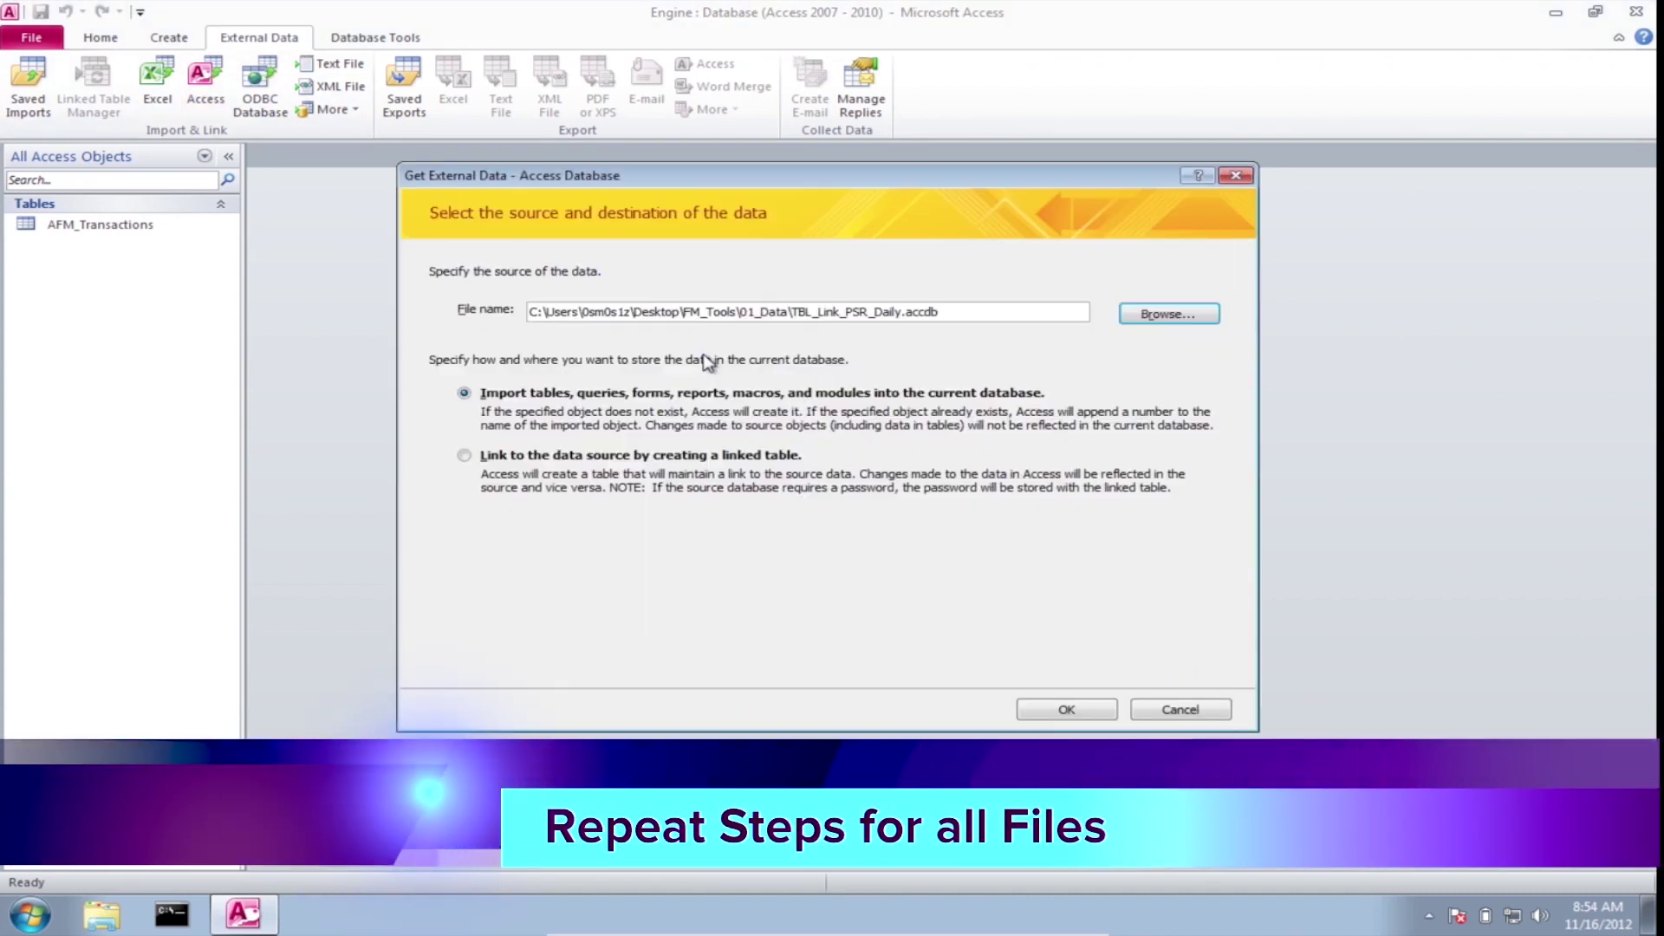
click(1052, 714)
click(351, 102)
click(472, 98)
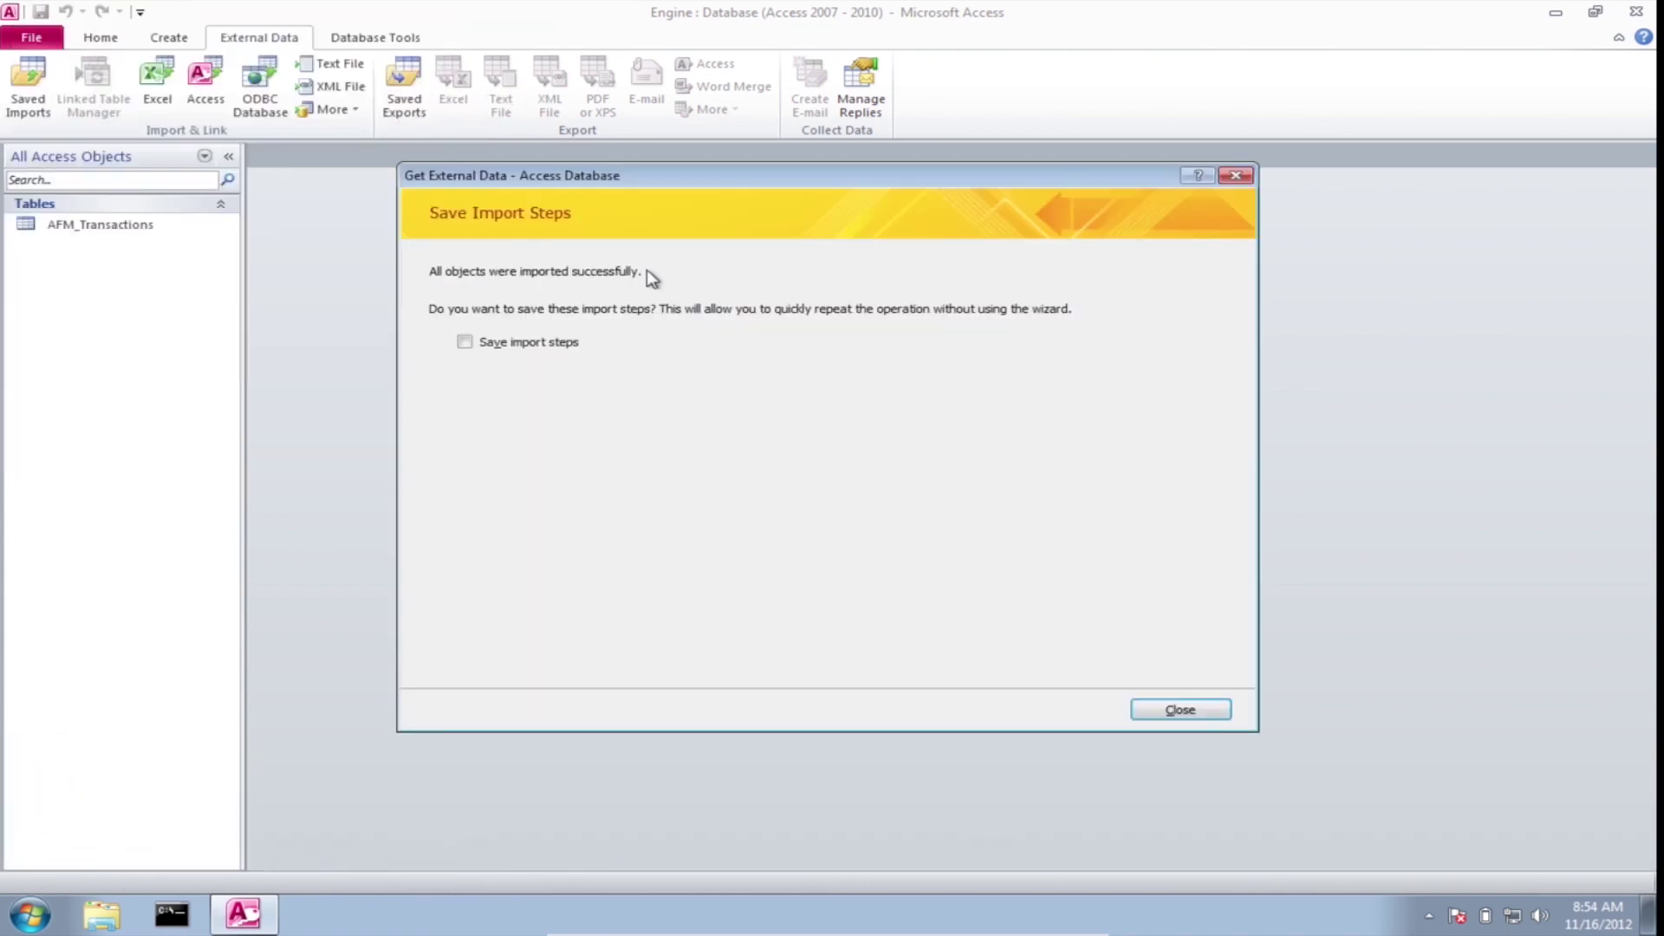
click(1164, 712)
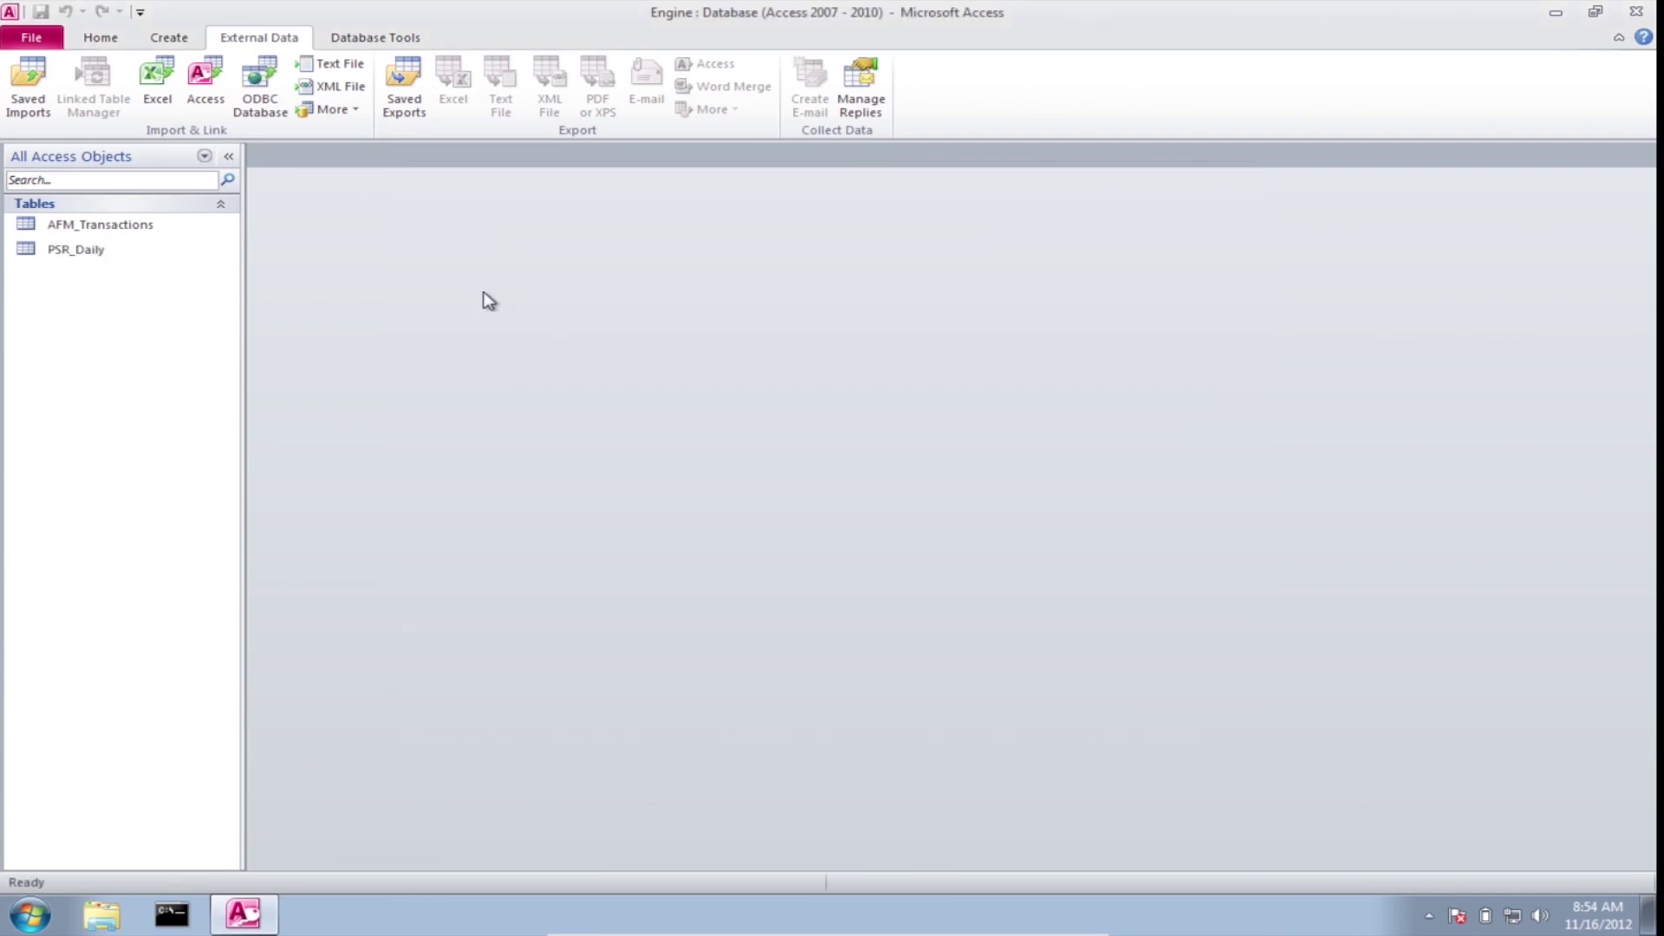
Step: Import the PSR_Previous_EOY table from TBL_Link_PSR_Previous_EOY into the current database without saving the import steps
click(205, 86)
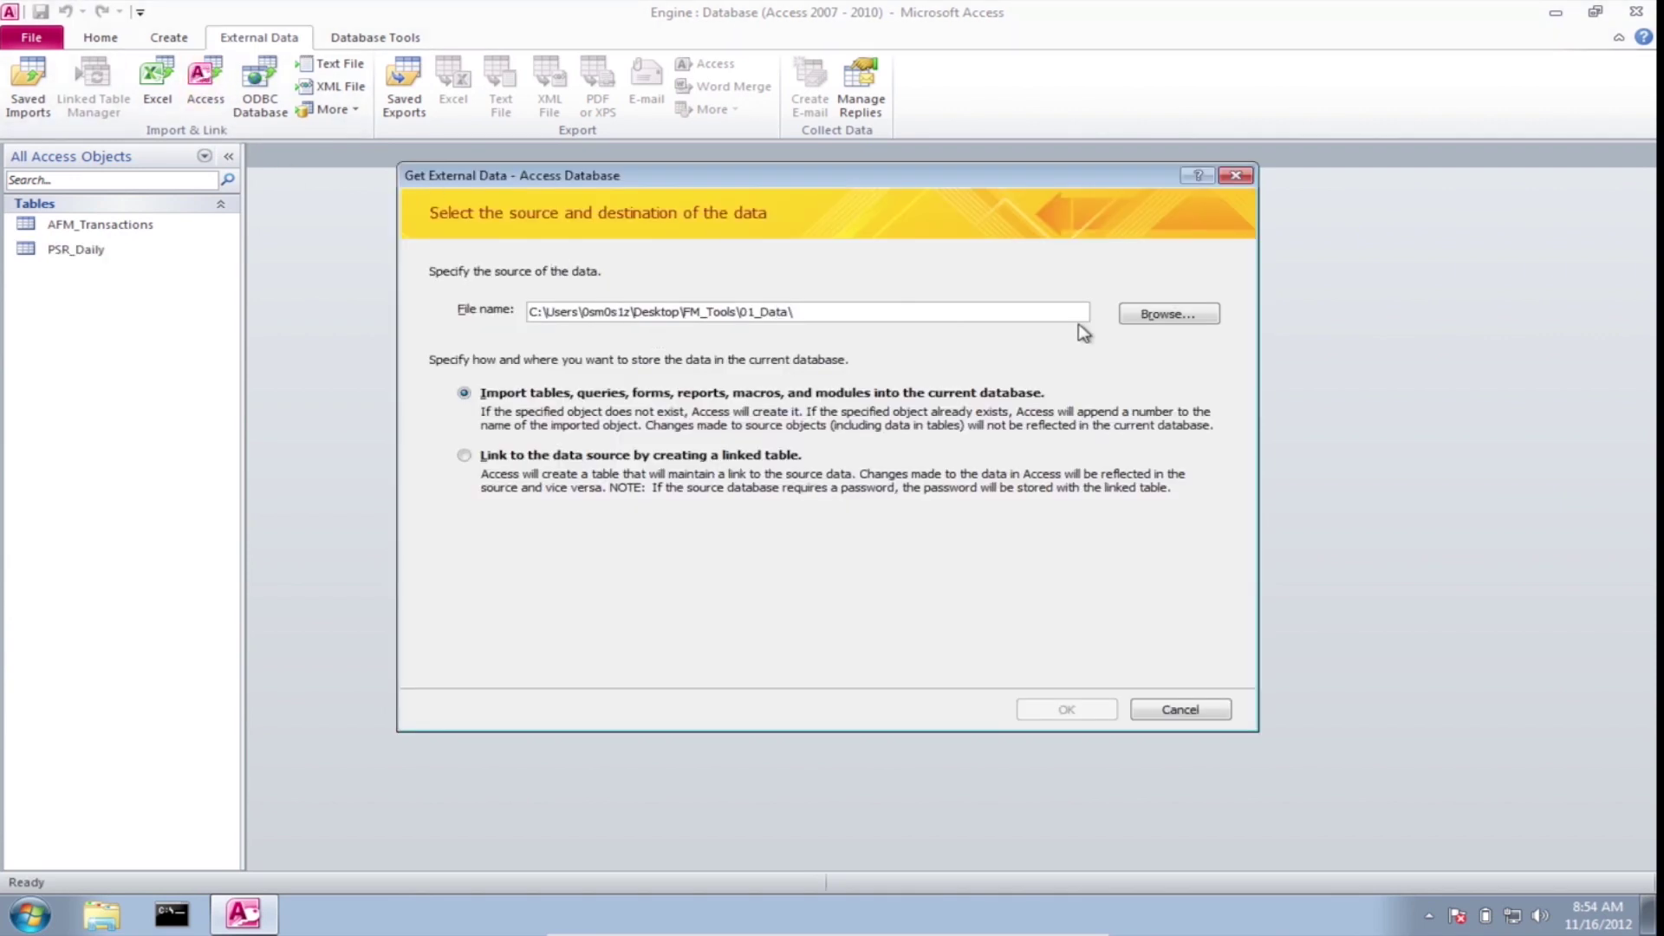
click(1164, 314)
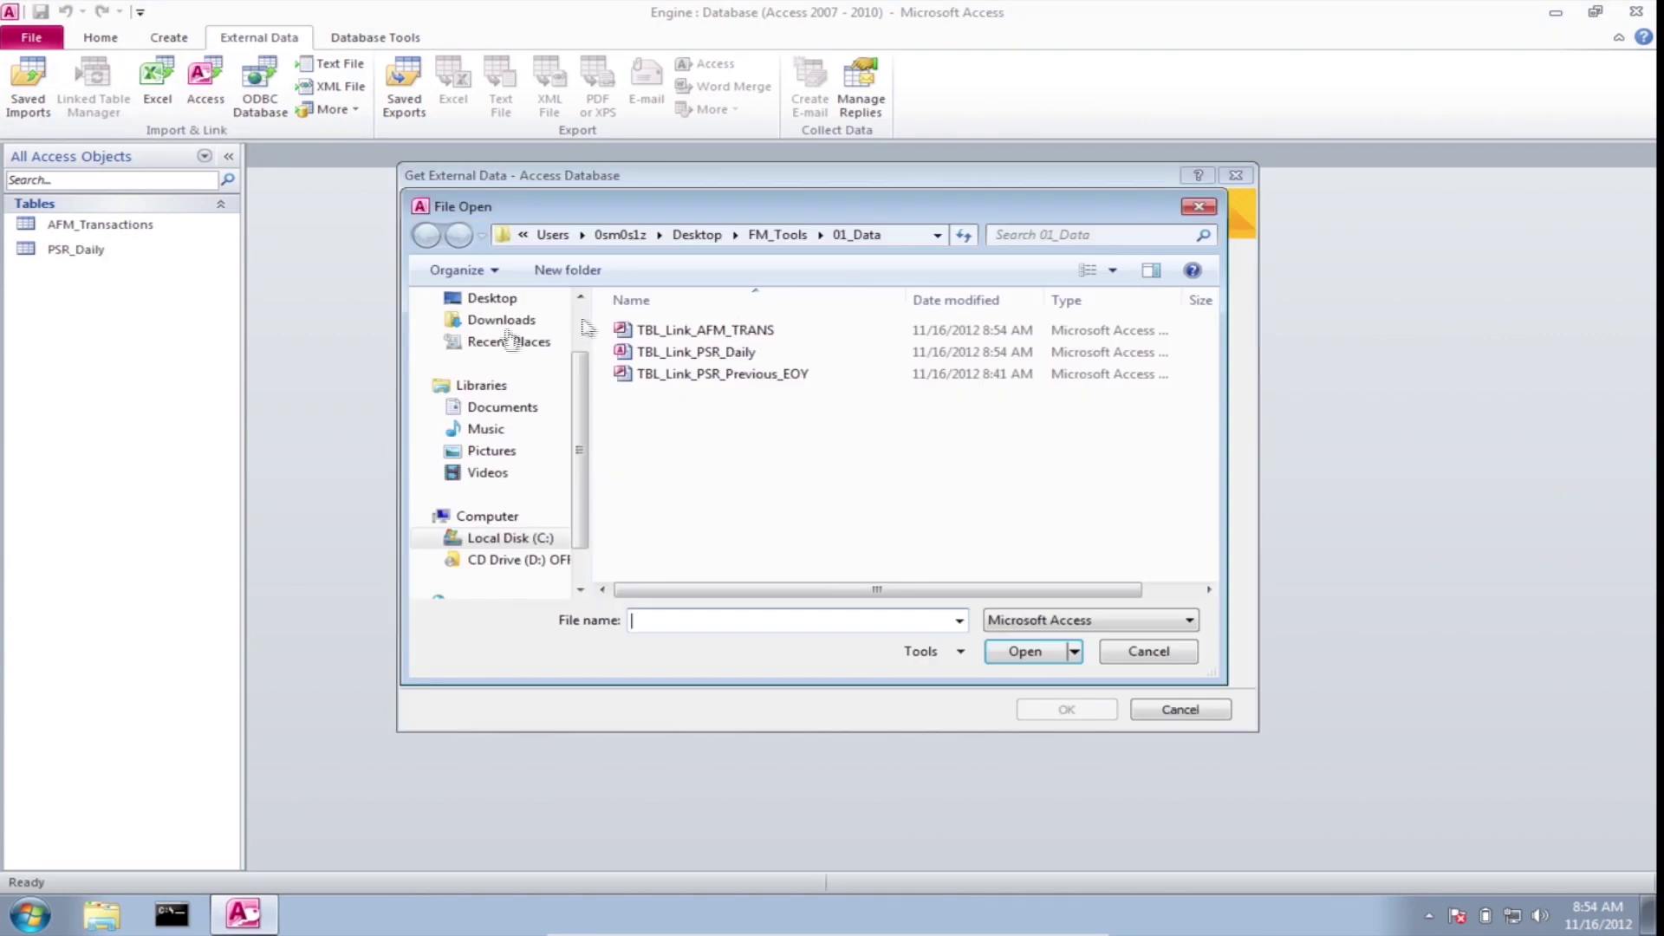
double_click(716, 378)
click(1066, 709)
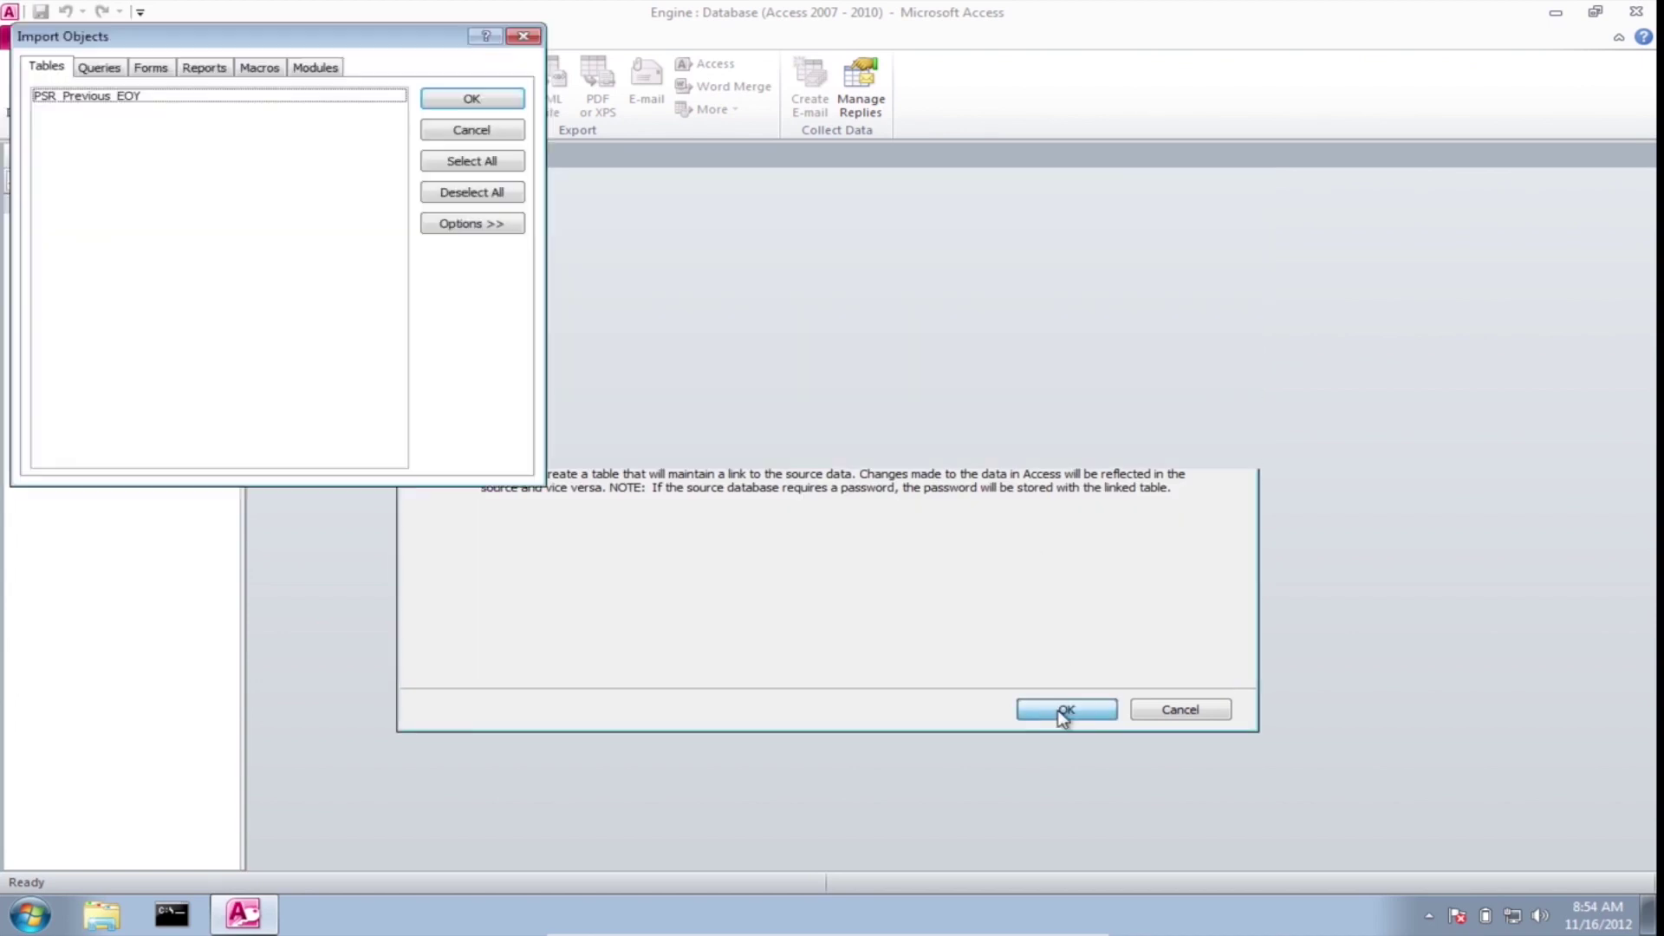
click(246, 97)
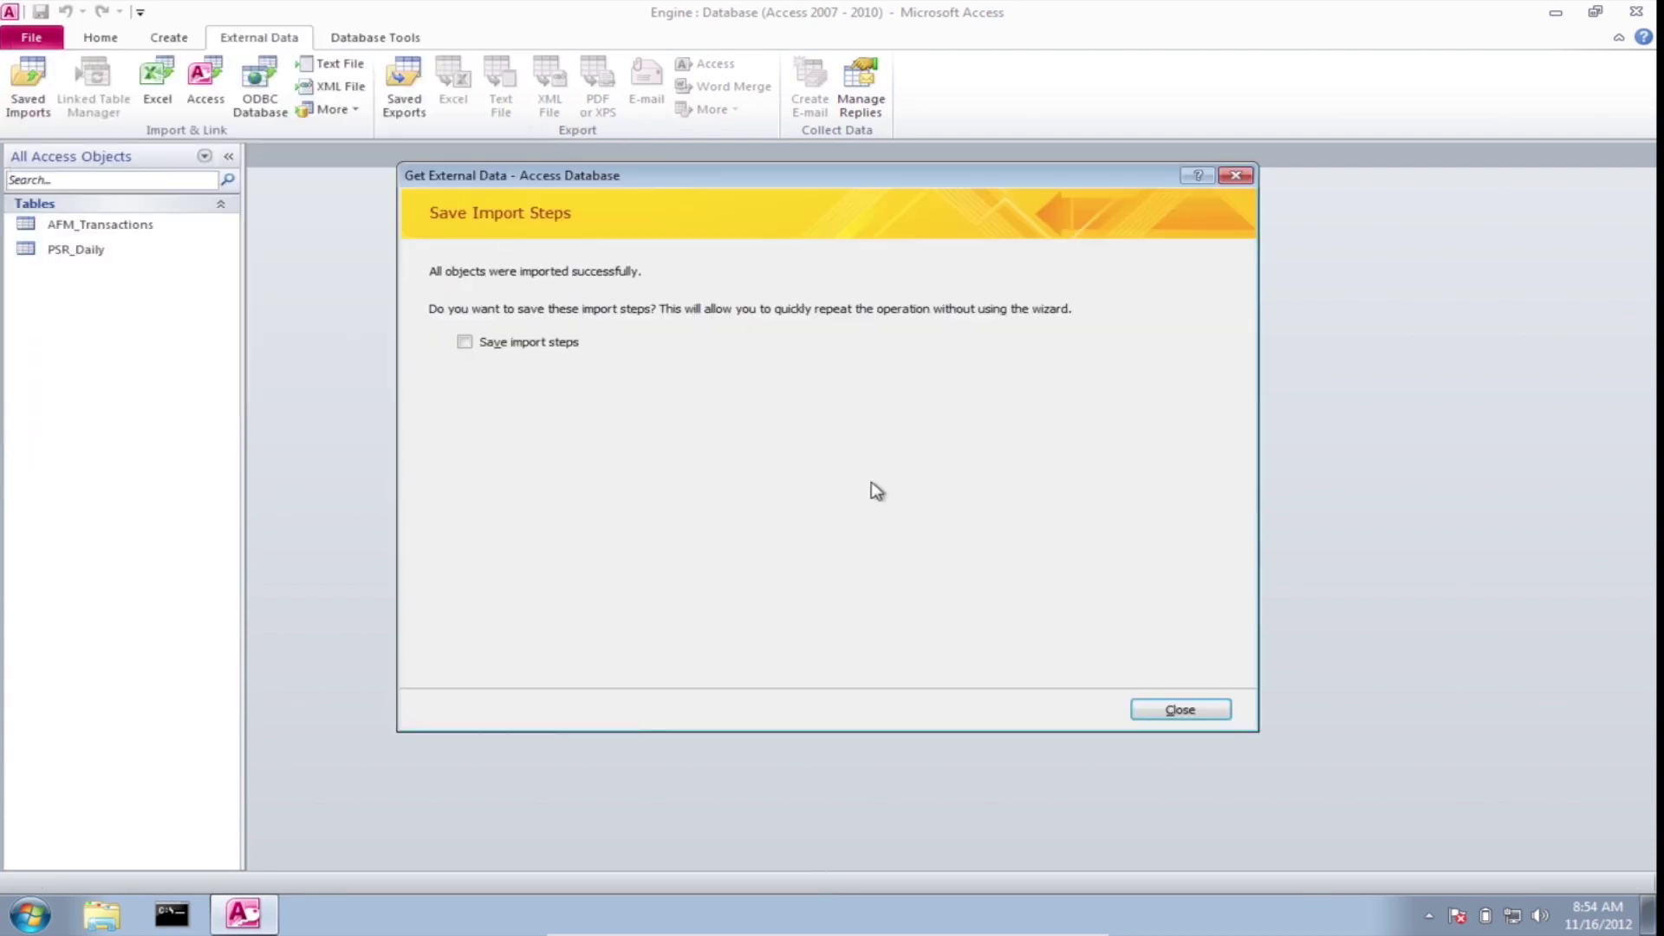
click(1159, 715)
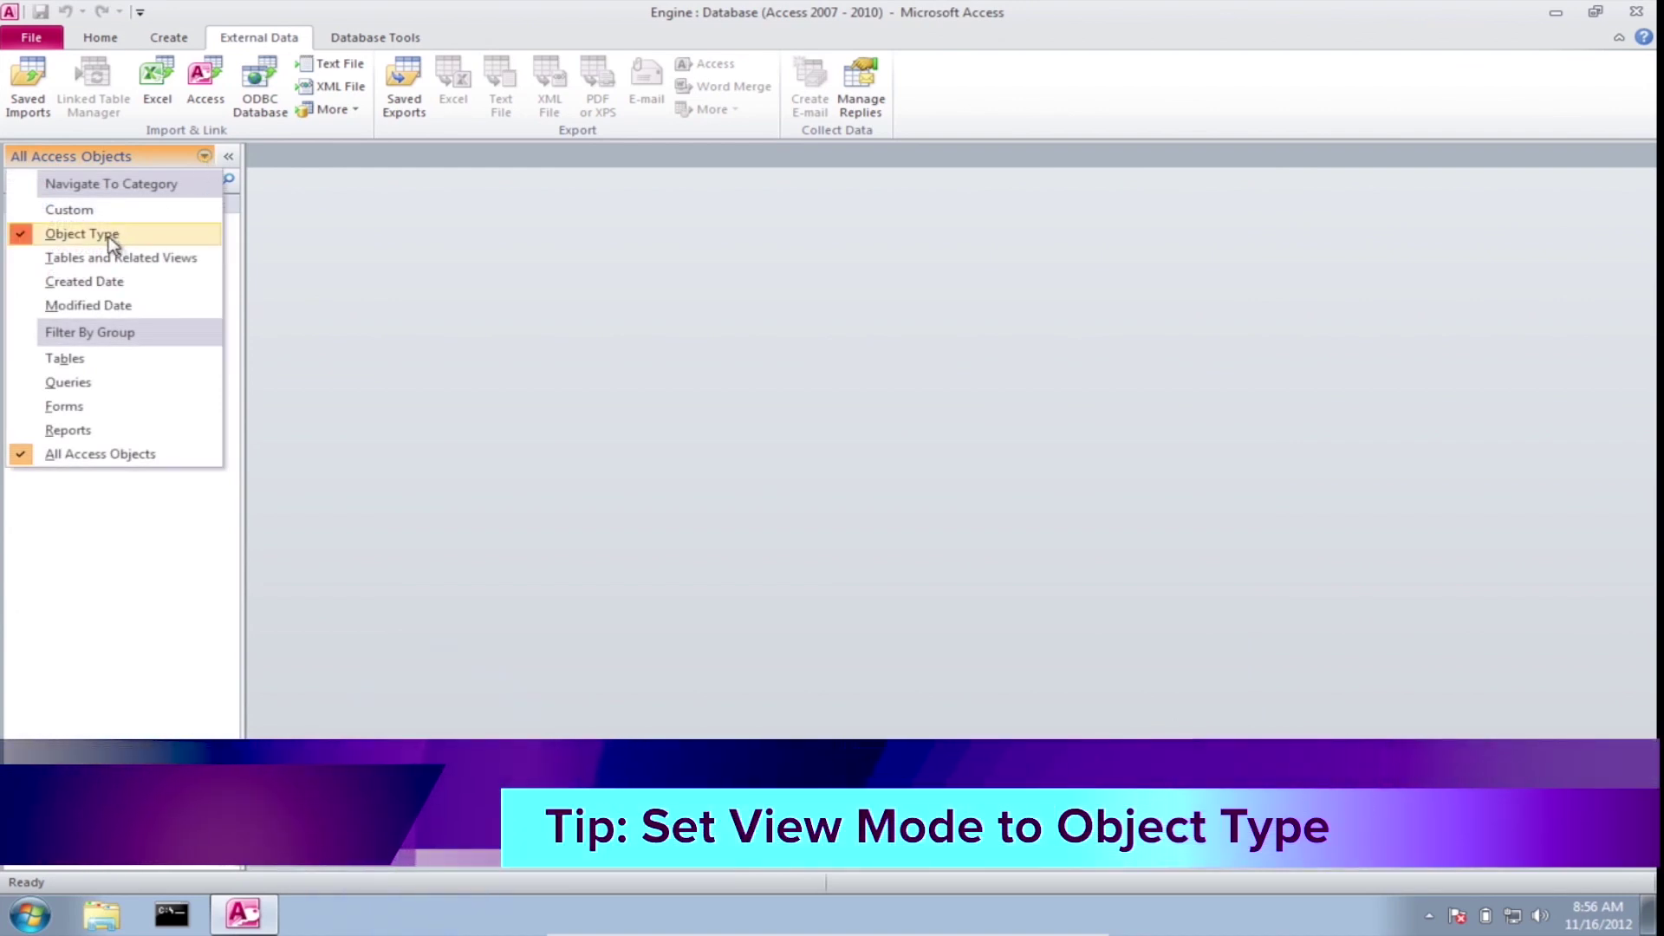
Step: Categorize the database objects by Object Type and create a query in design view based on the AFM_Transactions table
click(108, 236)
click(169, 39)
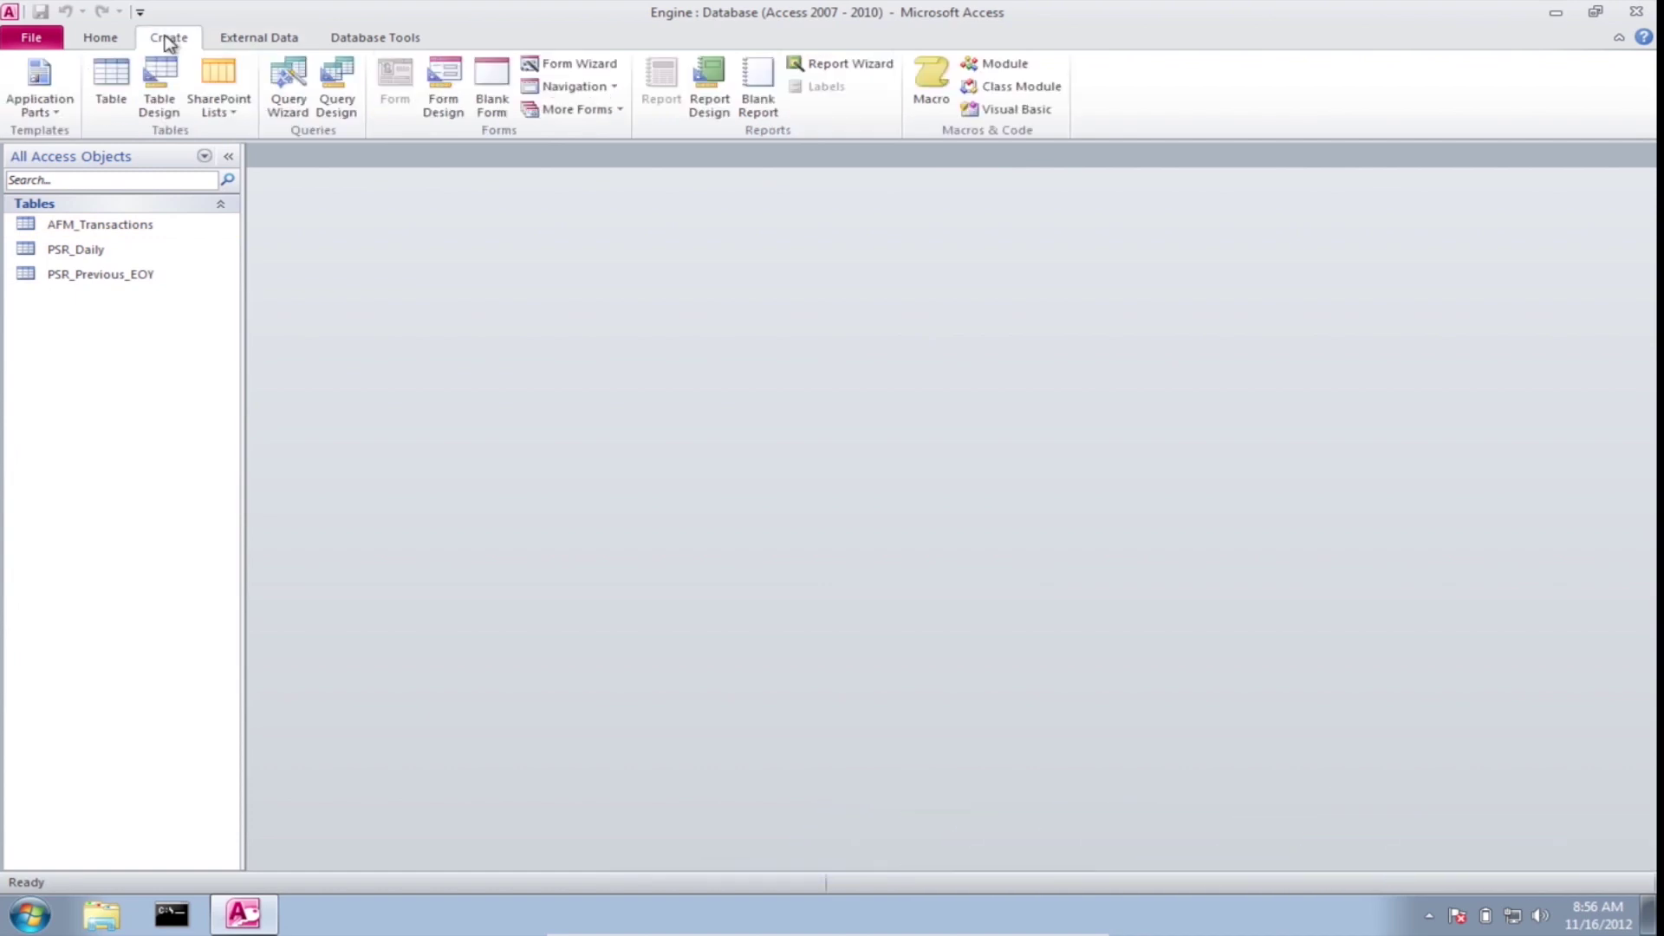
click(345, 95)
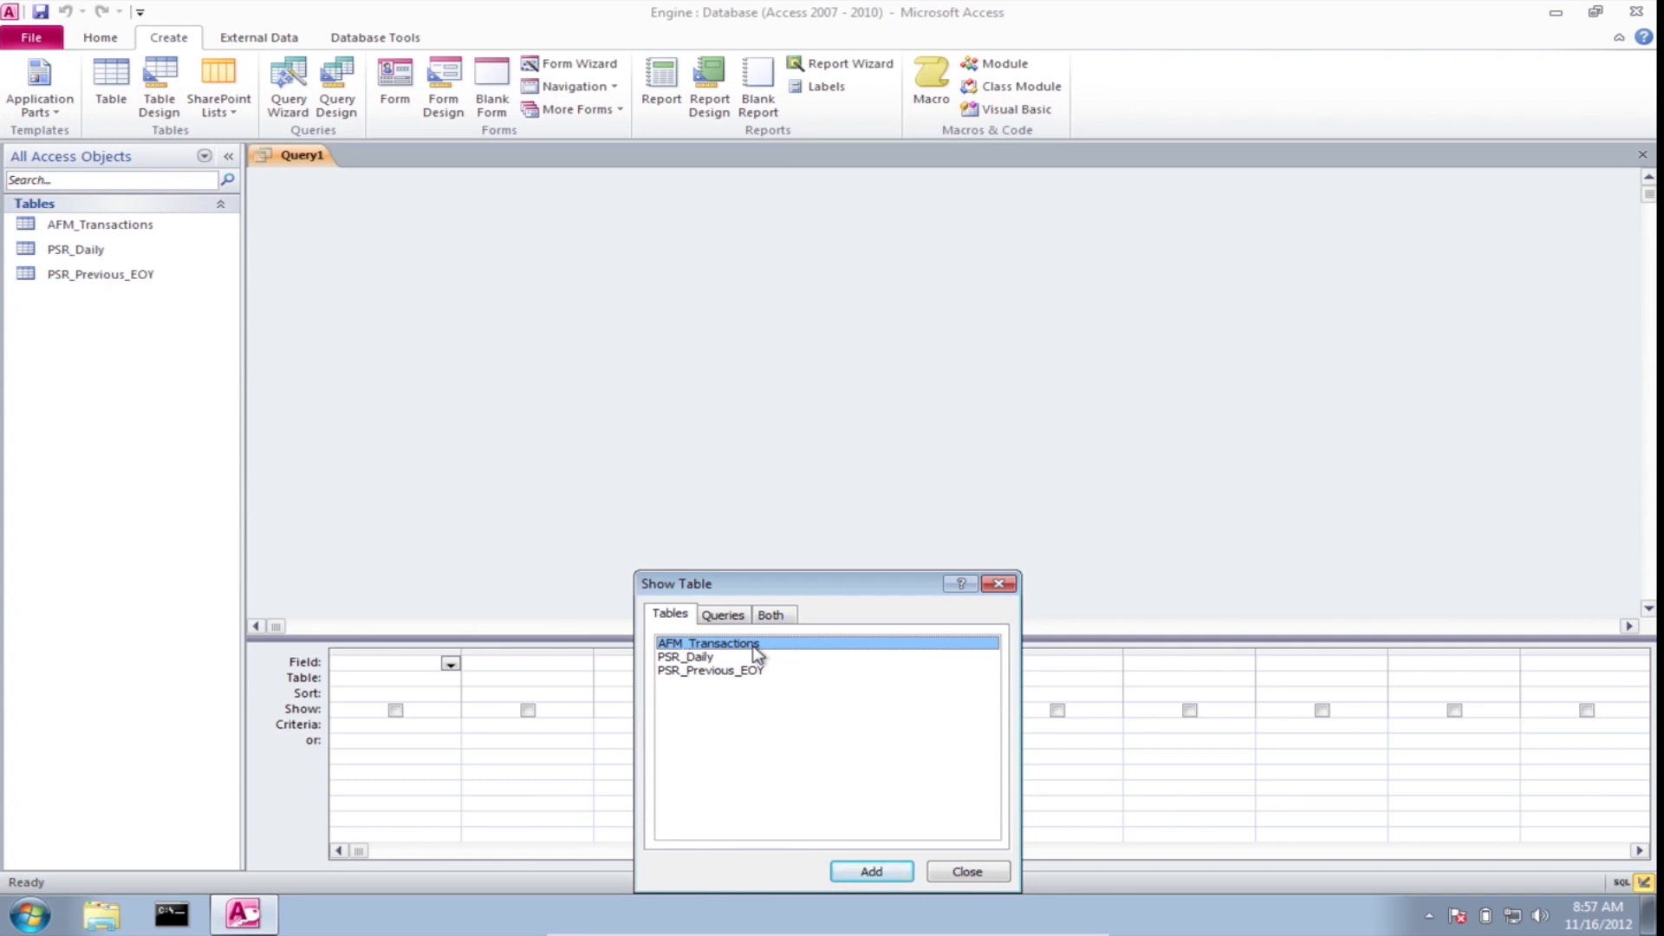
click(874, 876)
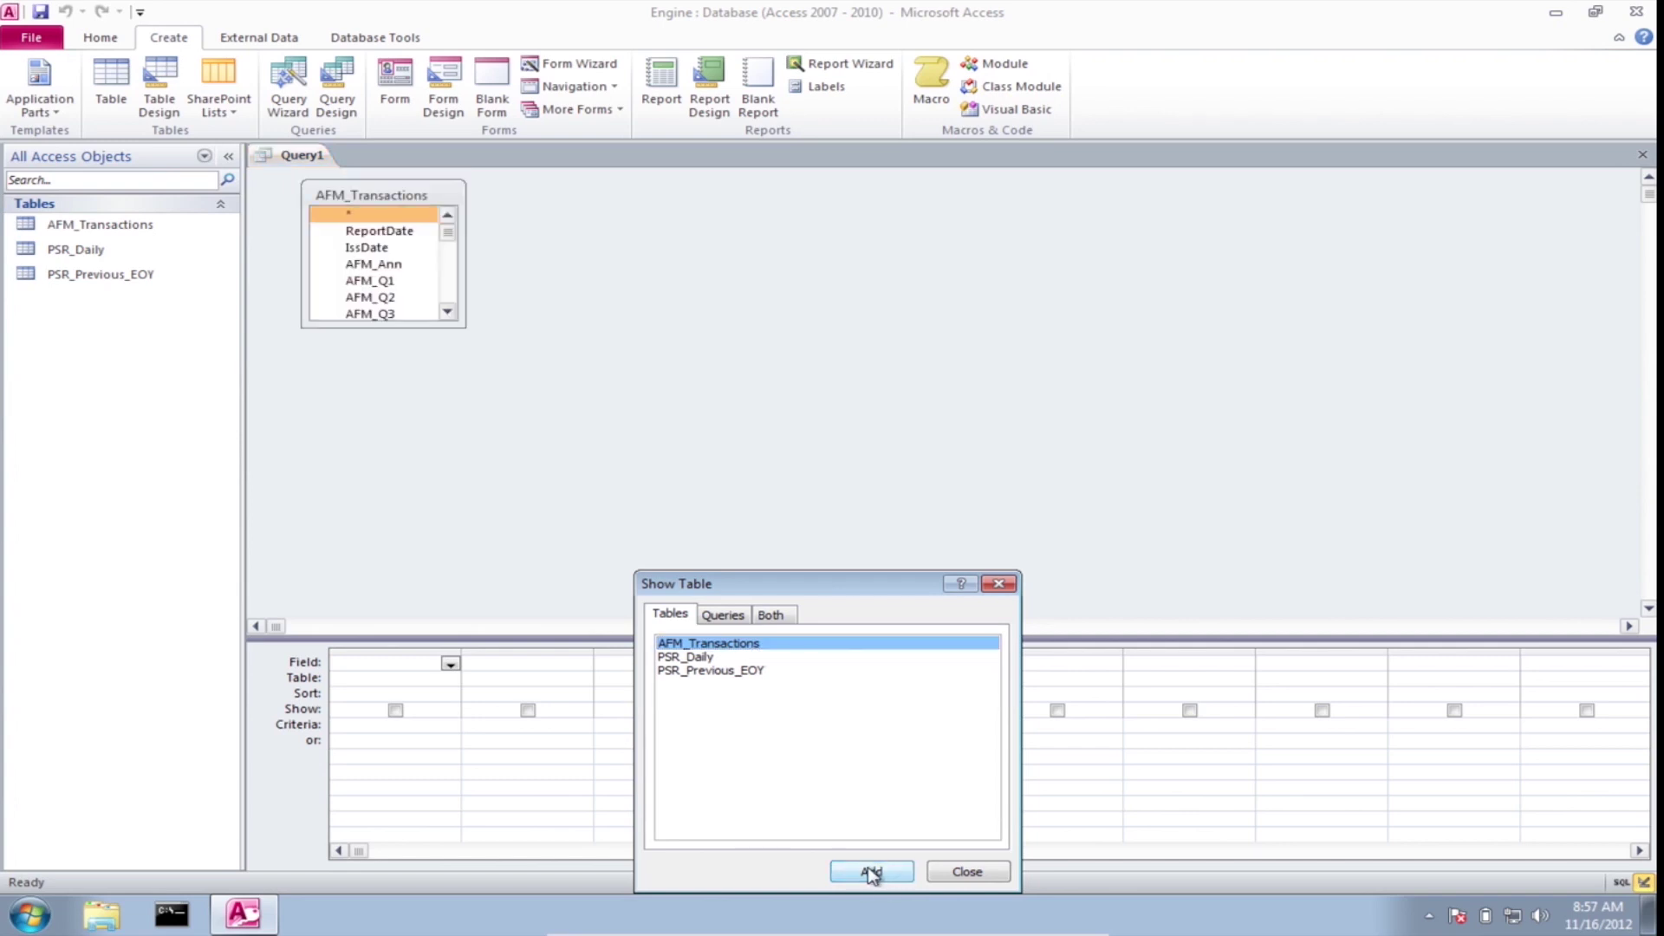
click(939, 873)
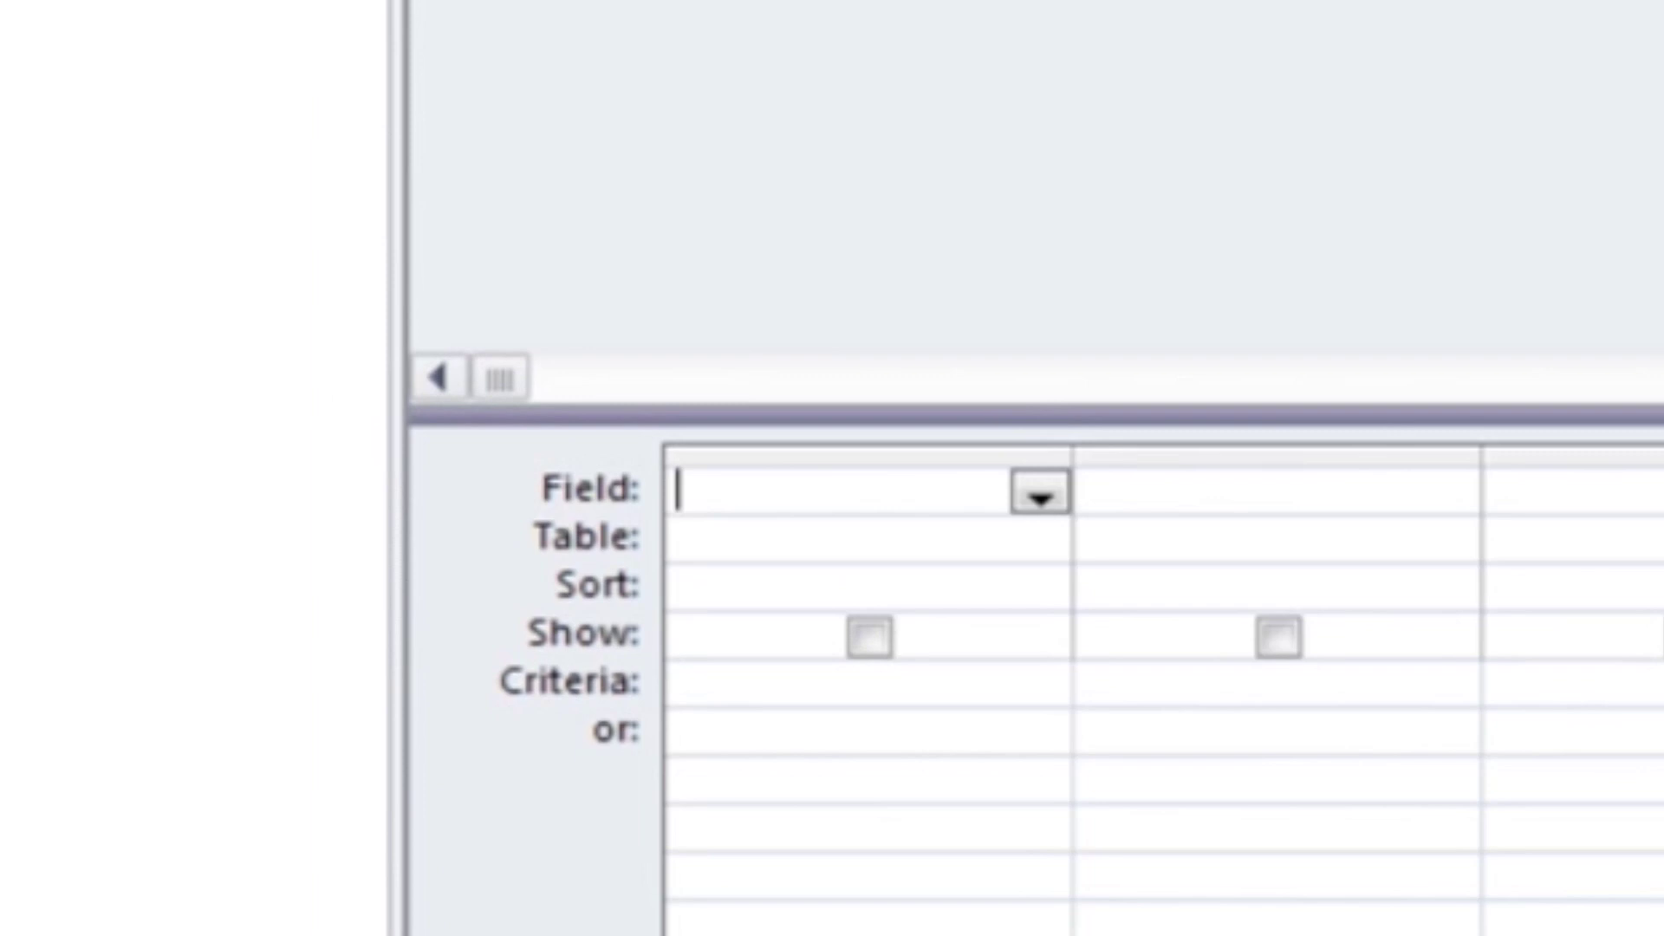
Step: Add the calculated field Source: "AFM_TRANS" as the query's first column, followed by all fields of AFM_Transactions
text(Source:)
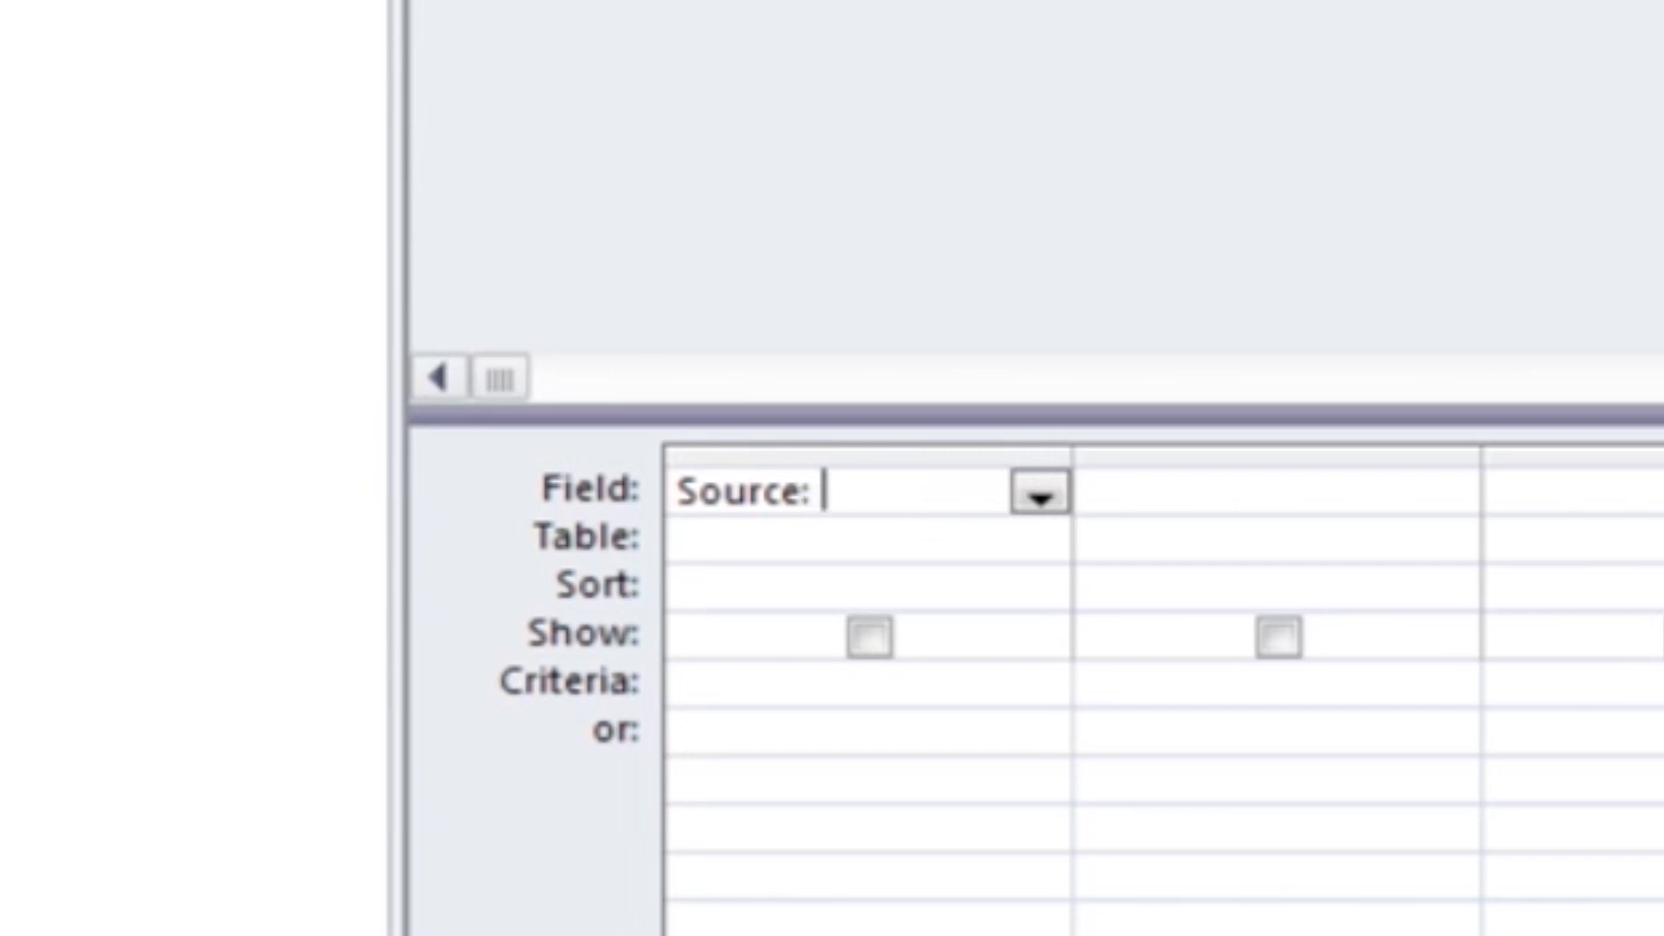
key(BackSpace)
text("AFM_TRANS")
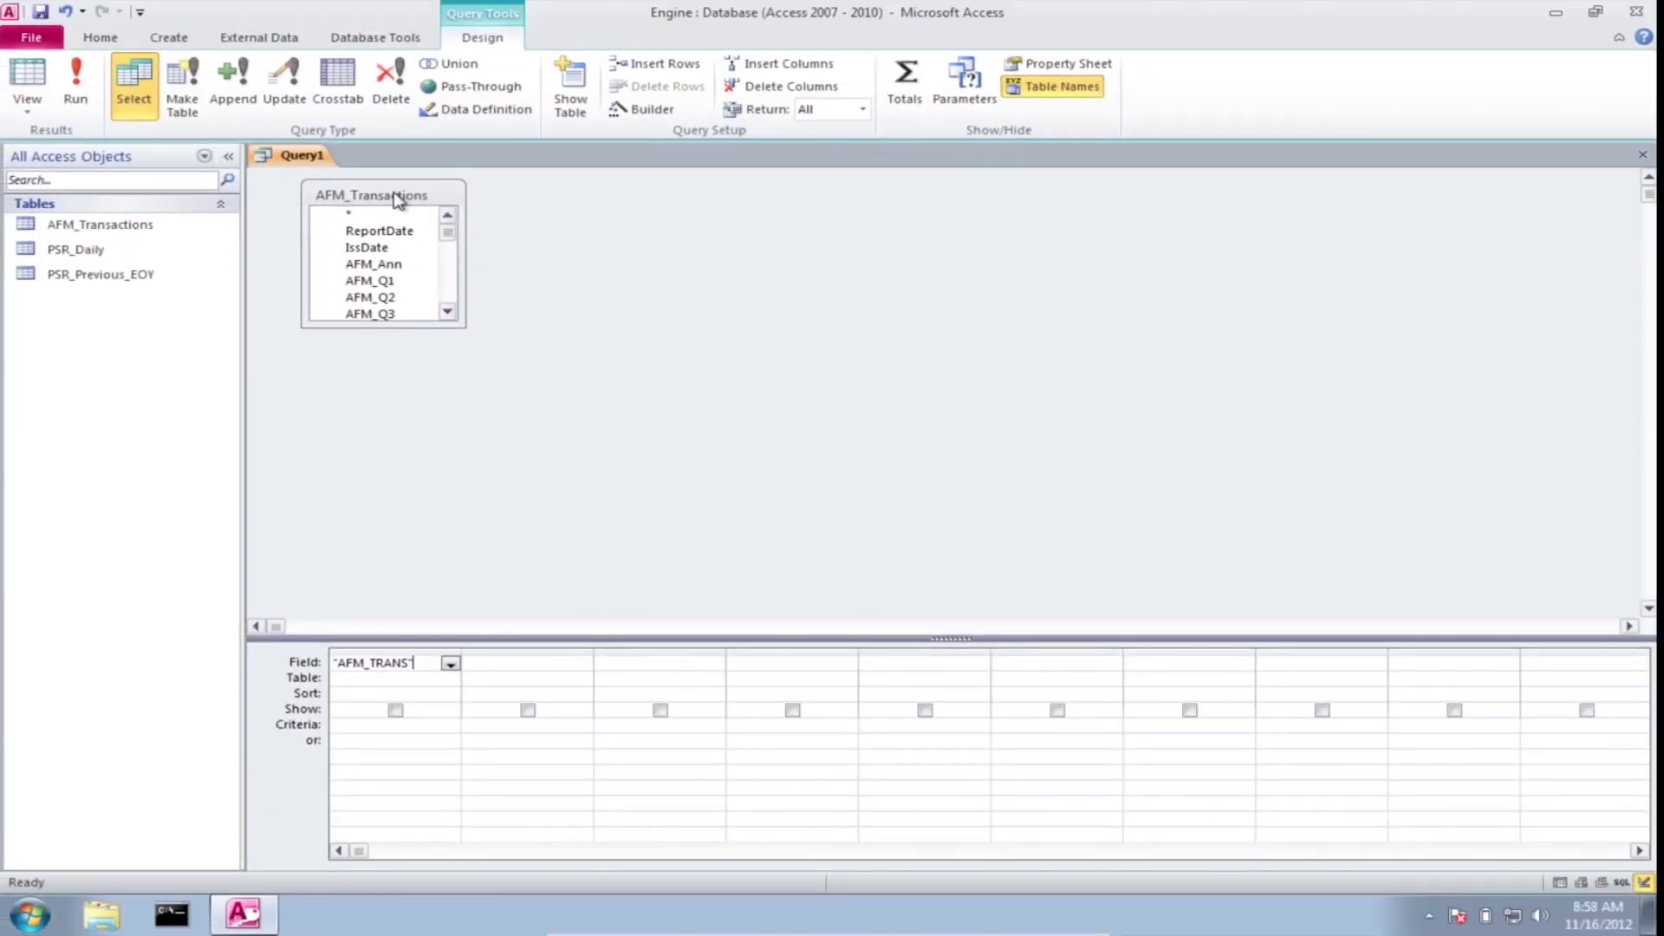
double_click(397, 196)
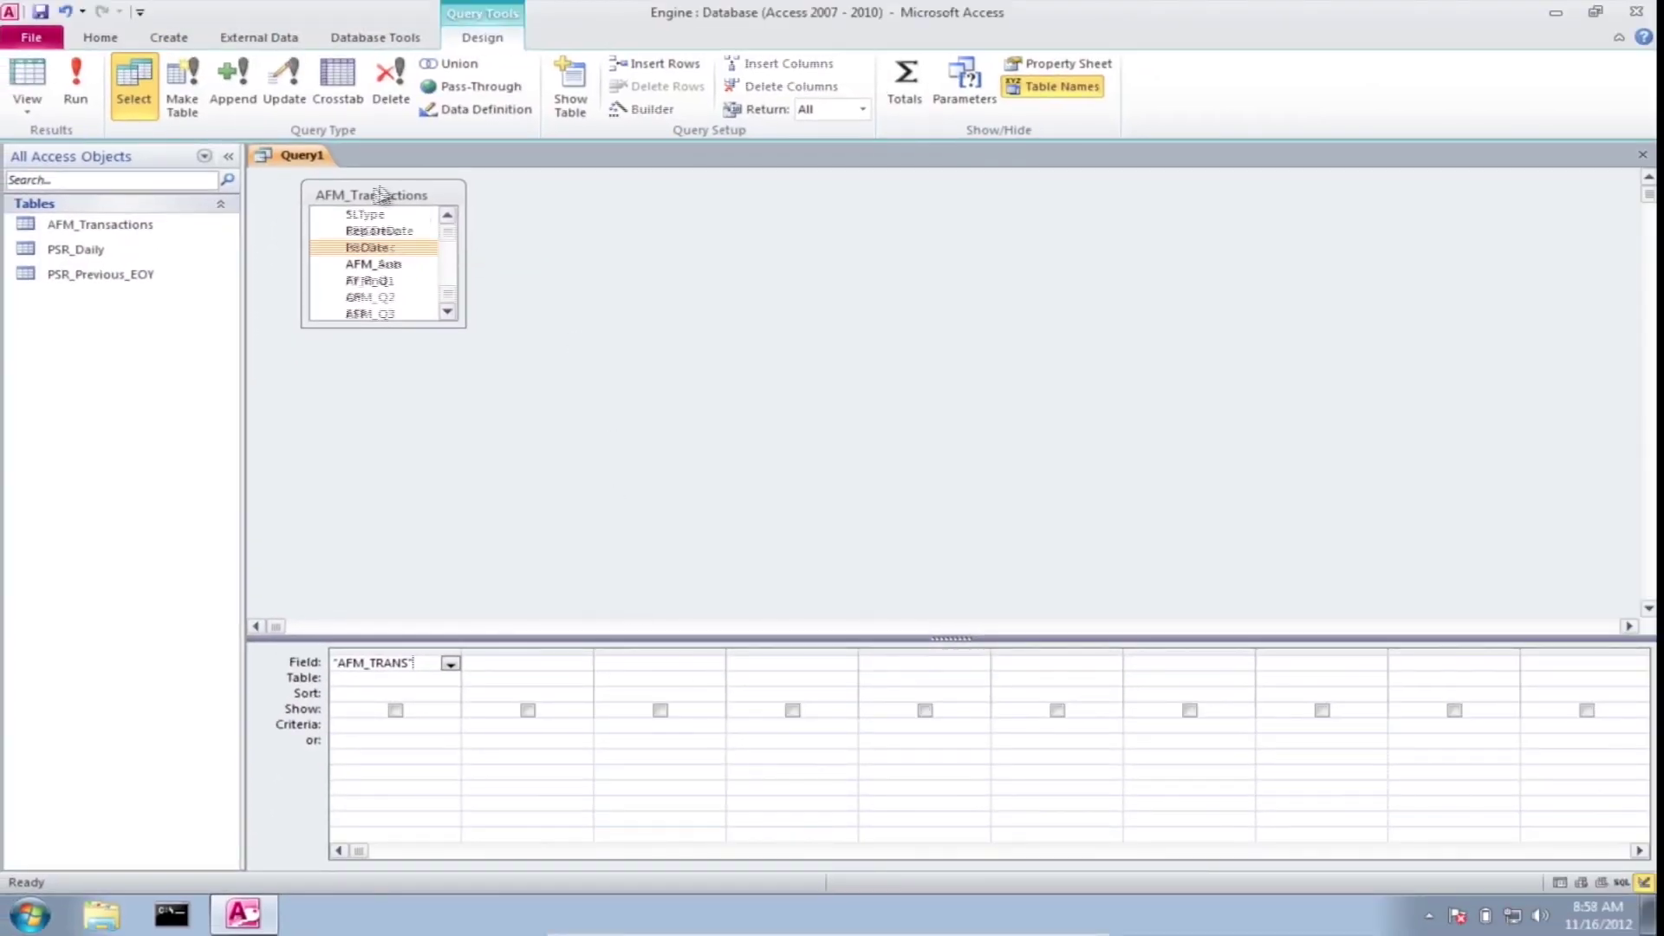
drag(377, 253, 528, 664)
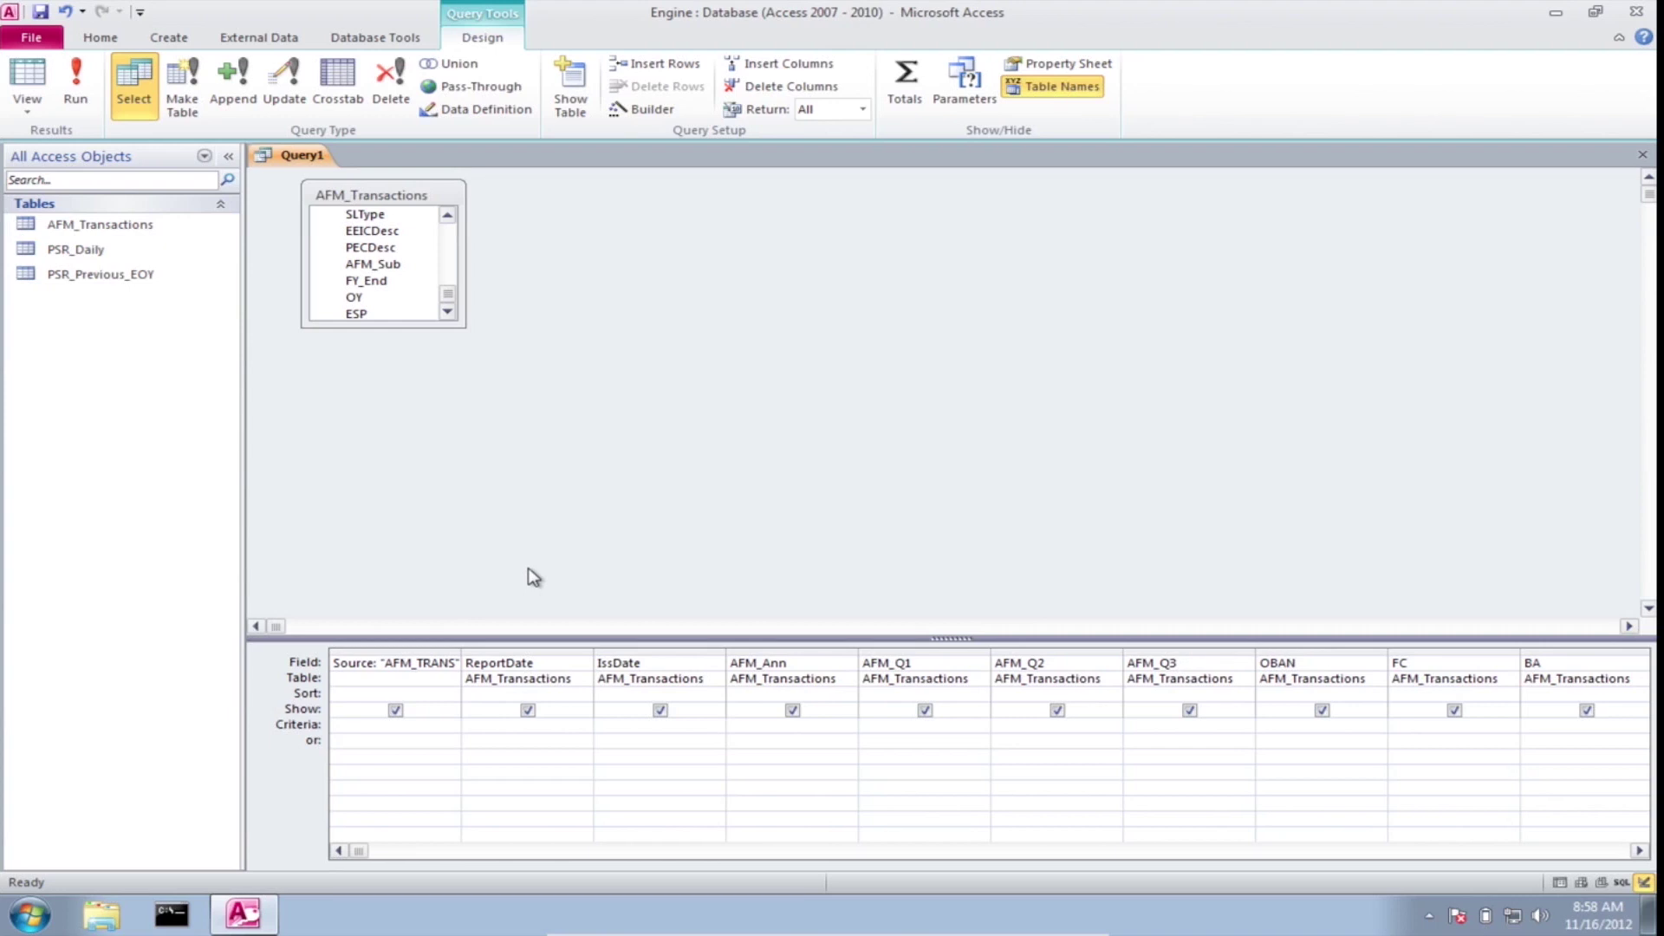
Step: Save the query as Qry_001_A_AFM_Trans and close it
key(ctrl+s)
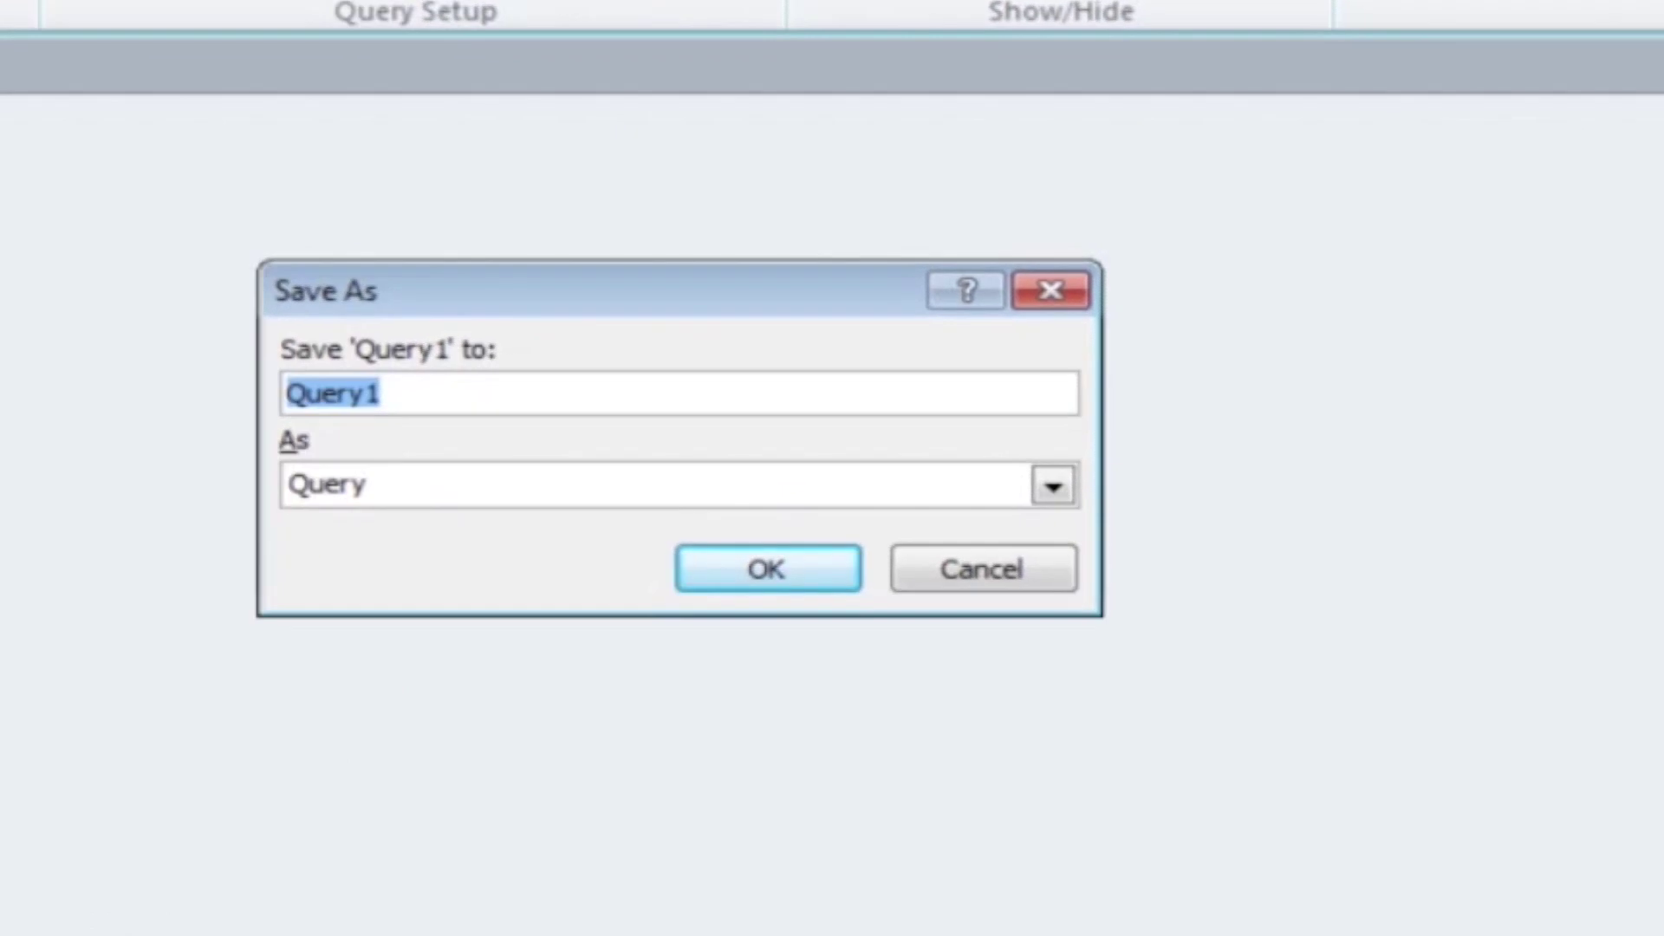
text(Qry)
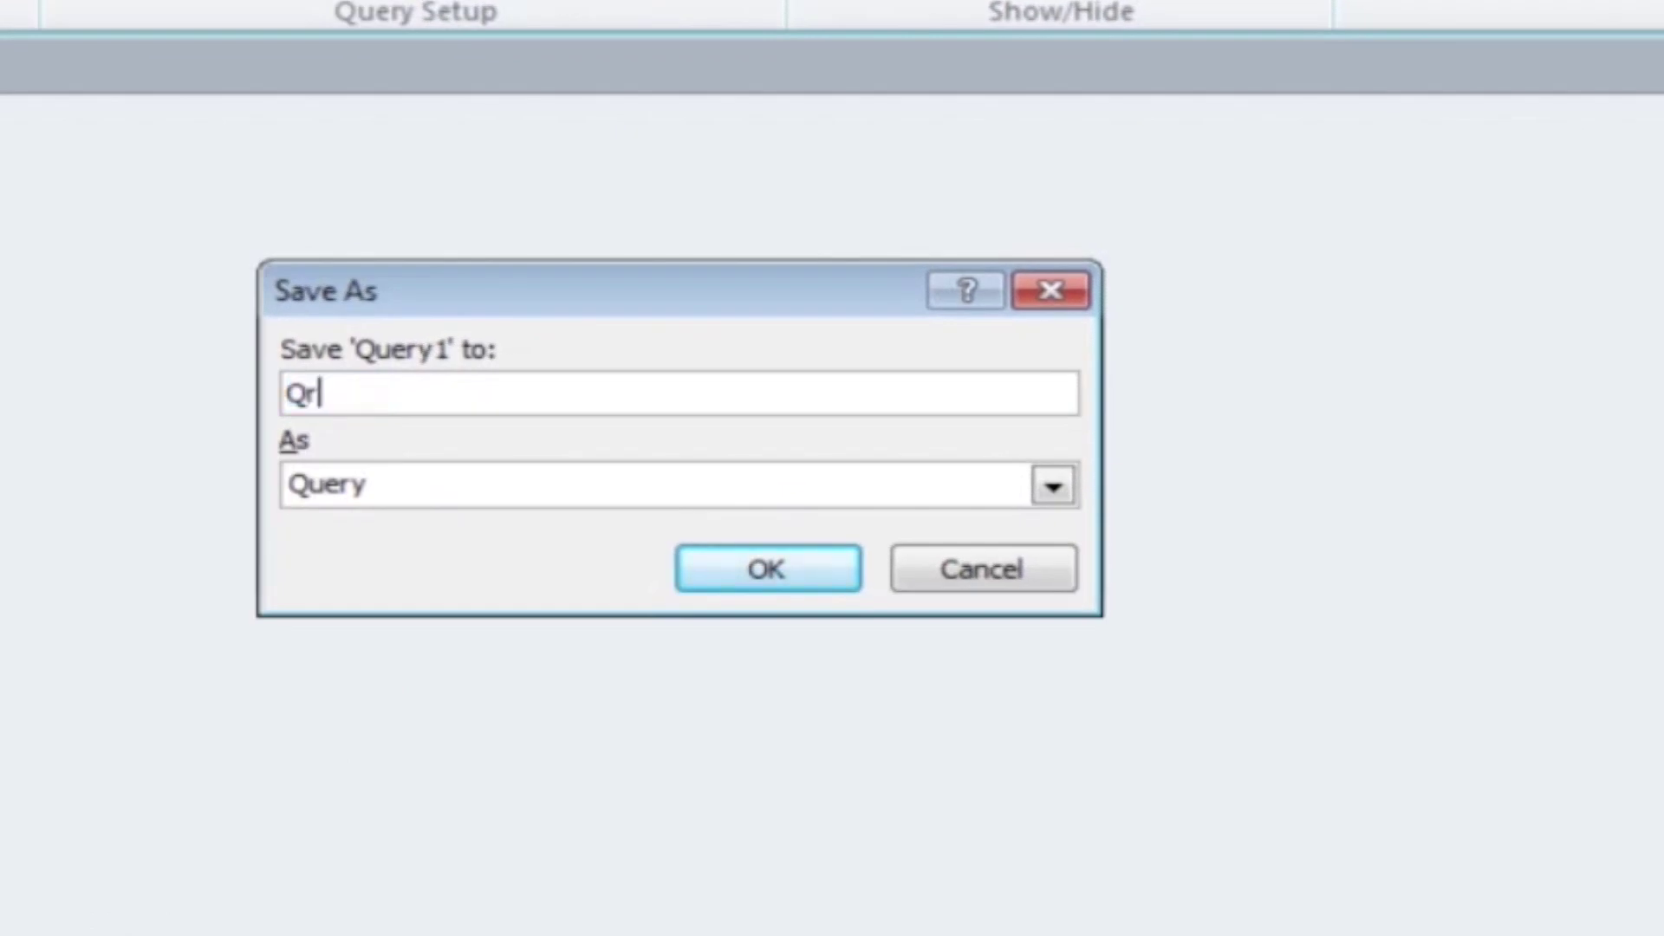
text(_)
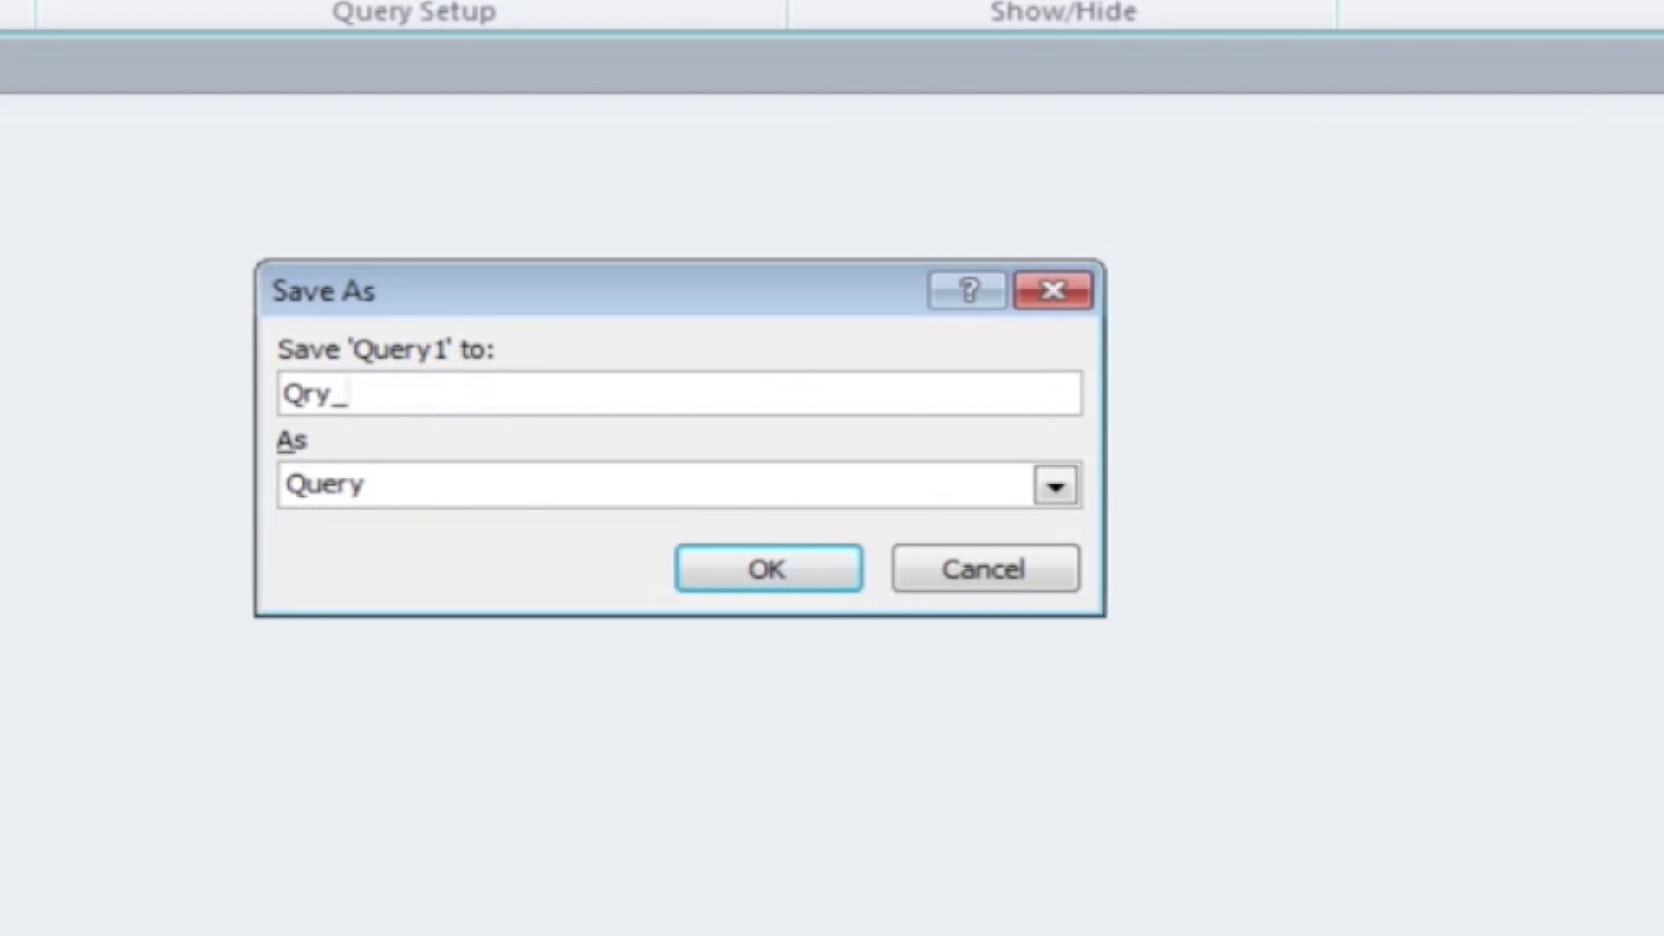
text(001_A_)
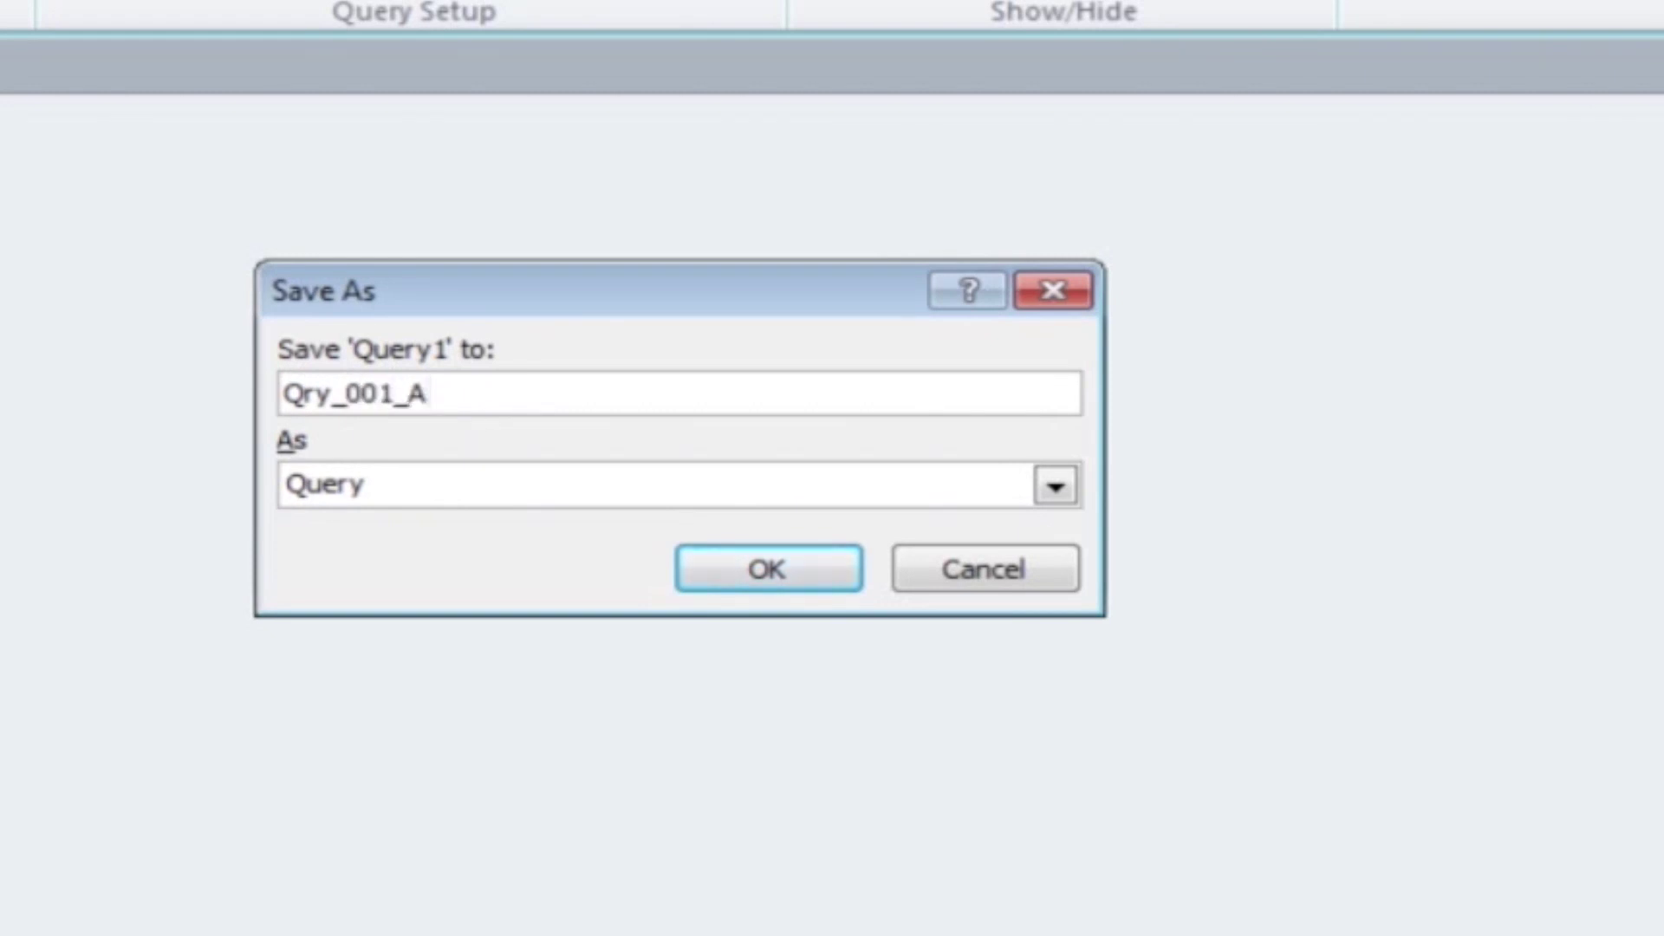
text(AFM_Trans)
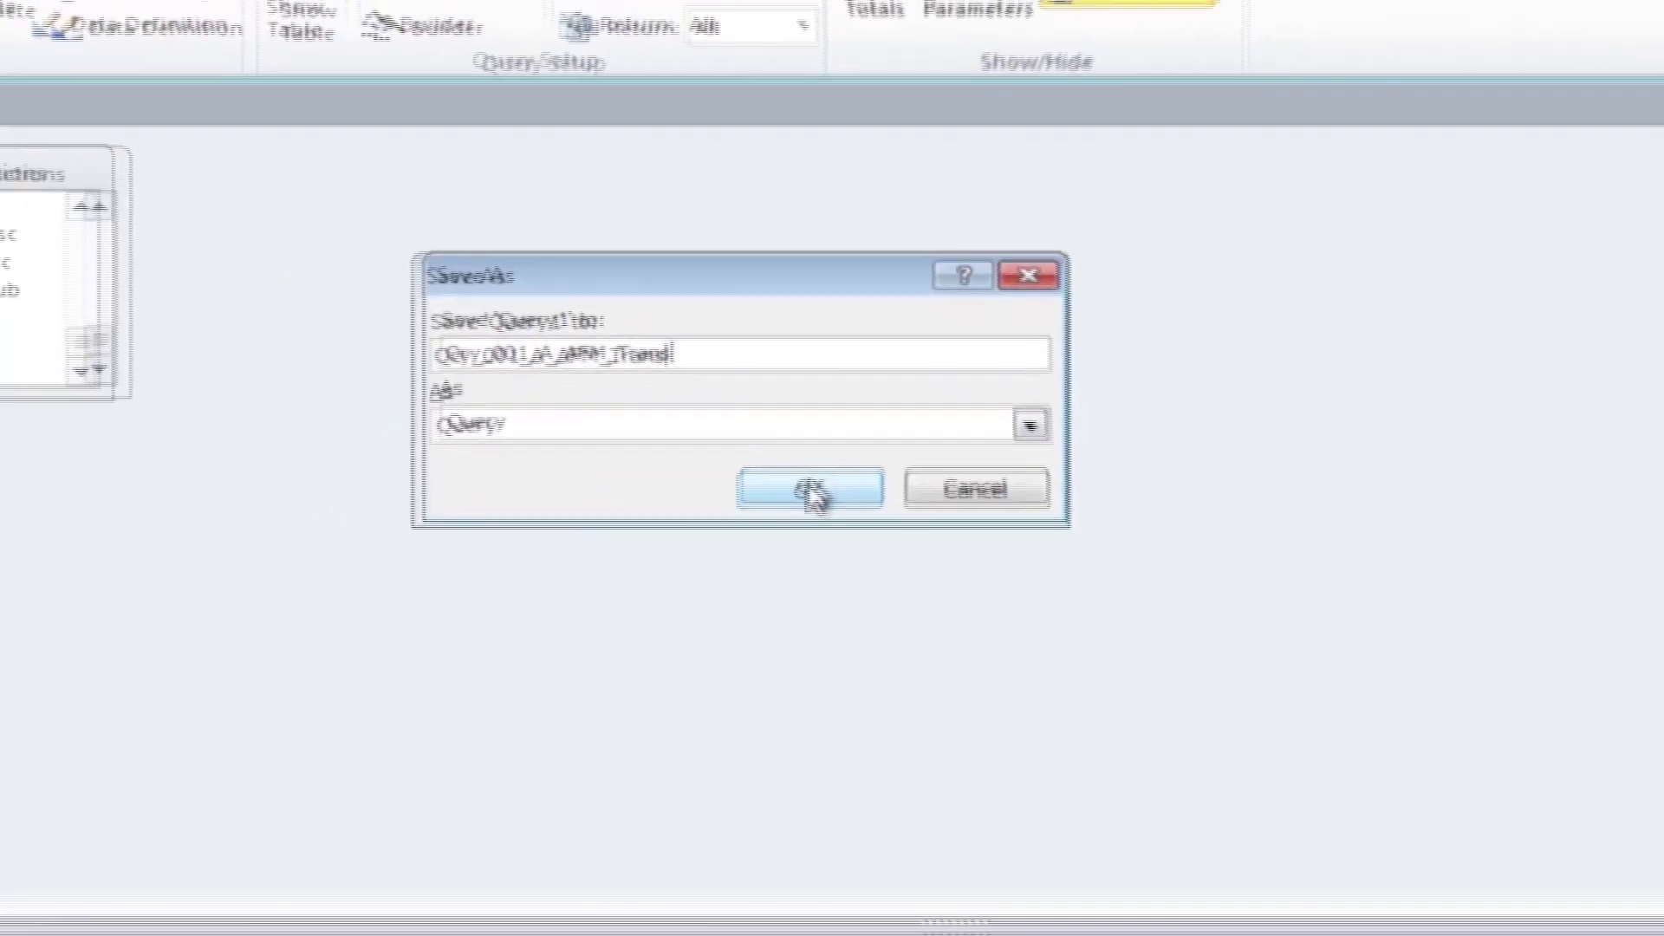
click(774, 564)
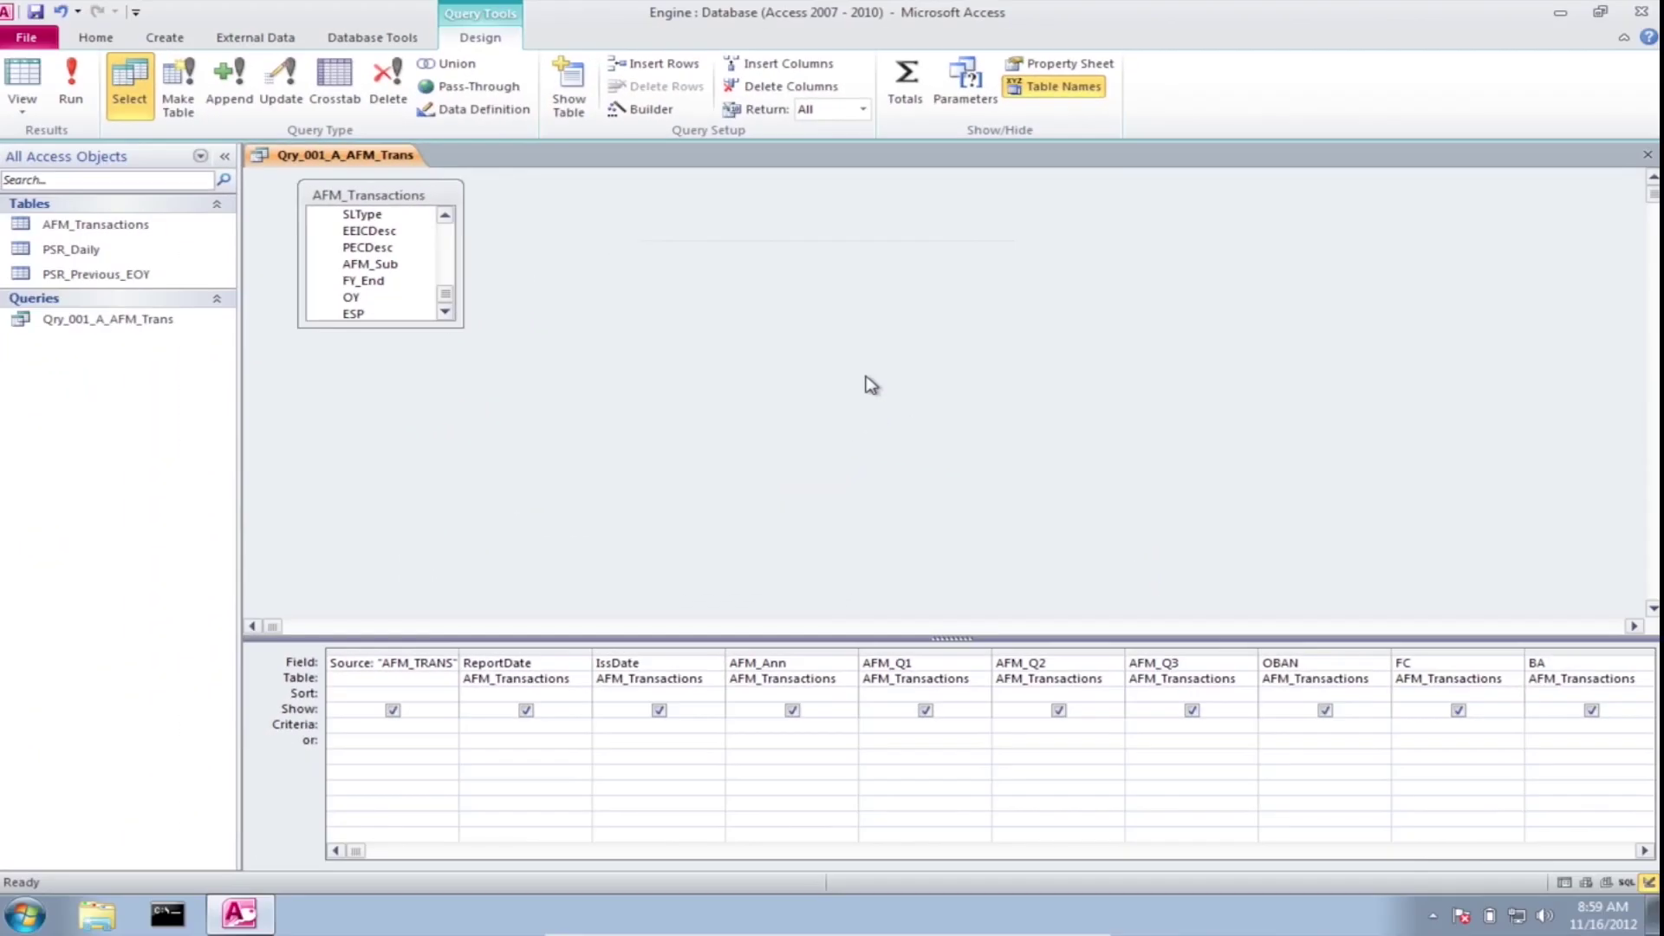
click(1648, 156)
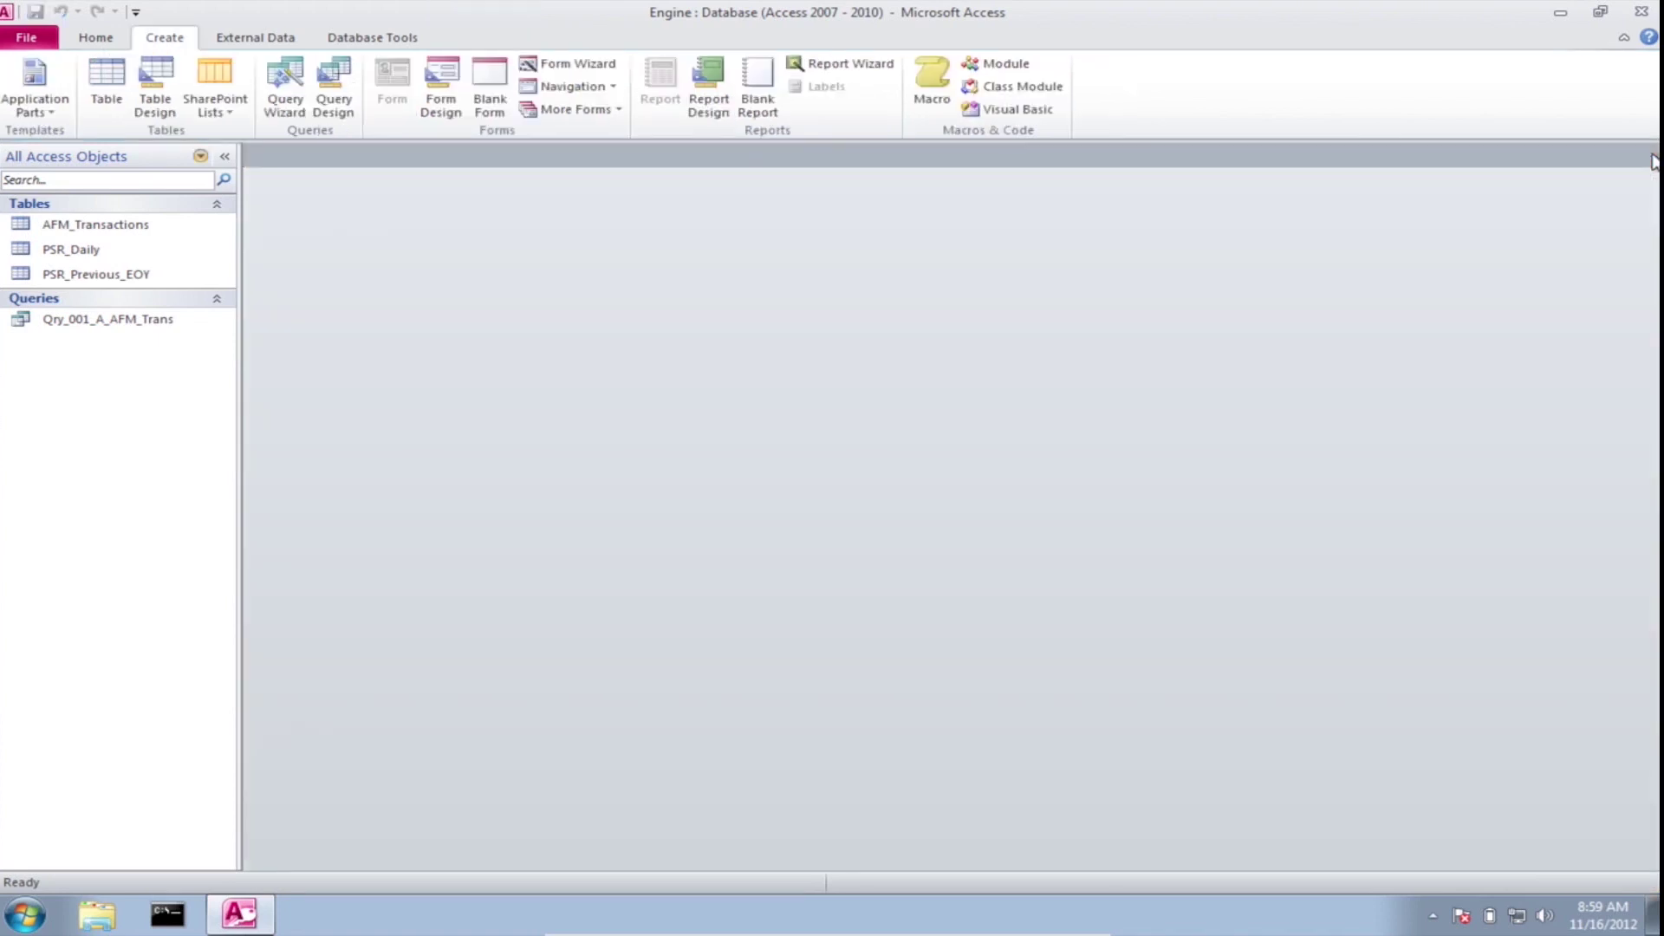
Step: Create another query in design view based on the PSR_Daily table
click(164, 251)
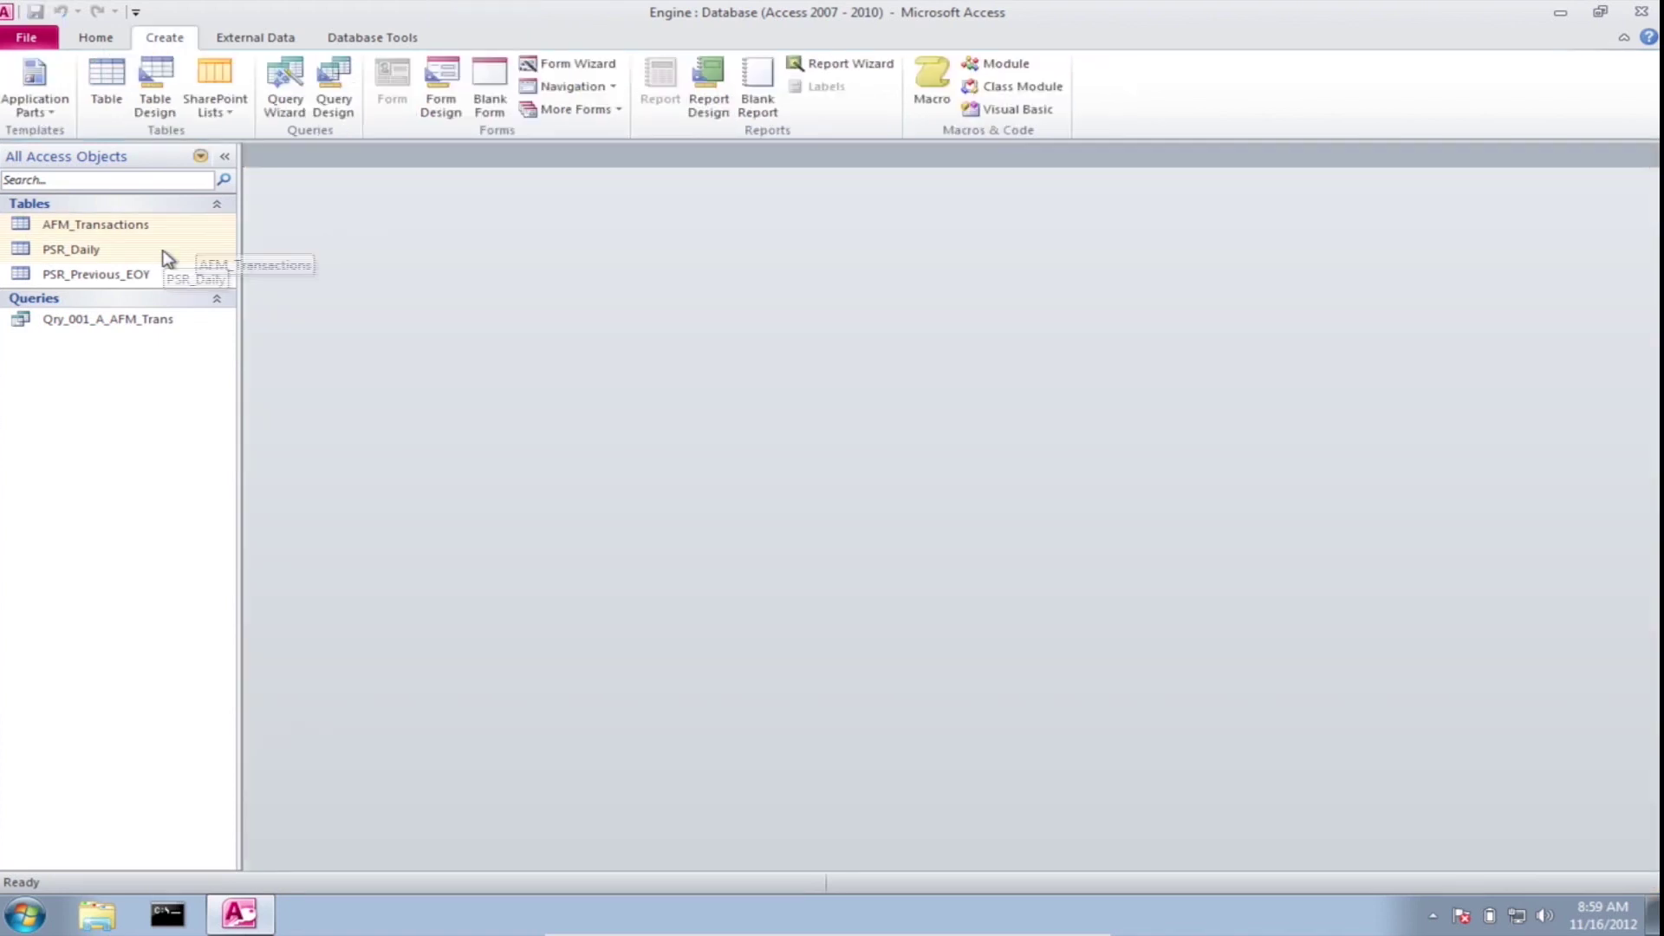
click(344, 99)
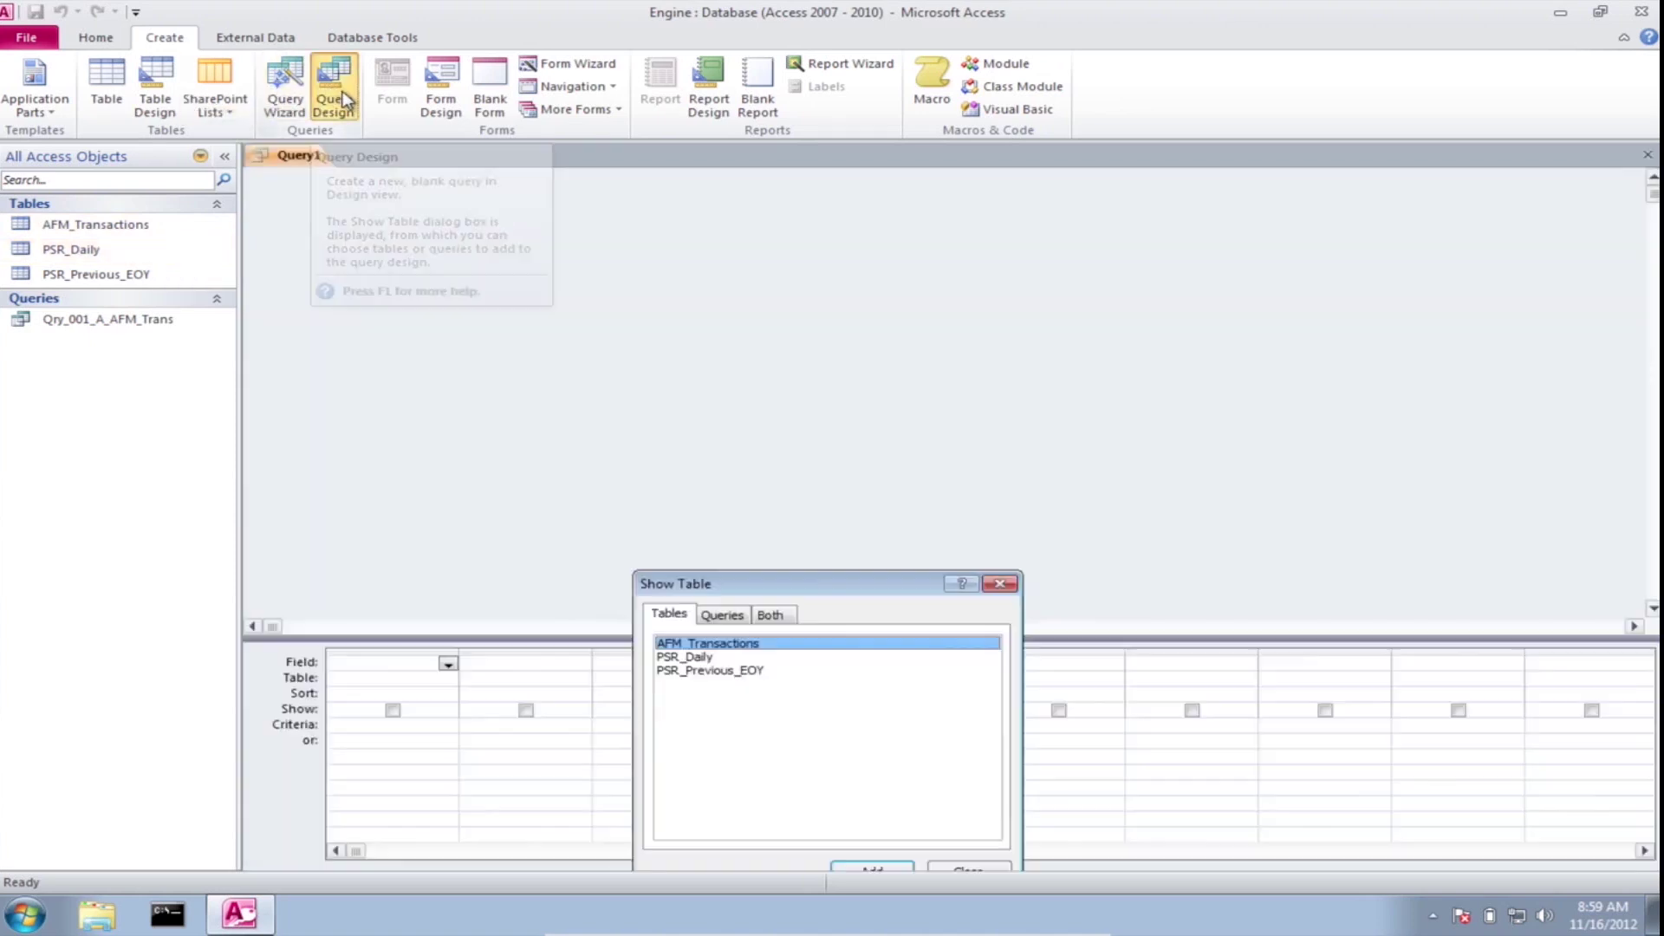
click(706, 659)
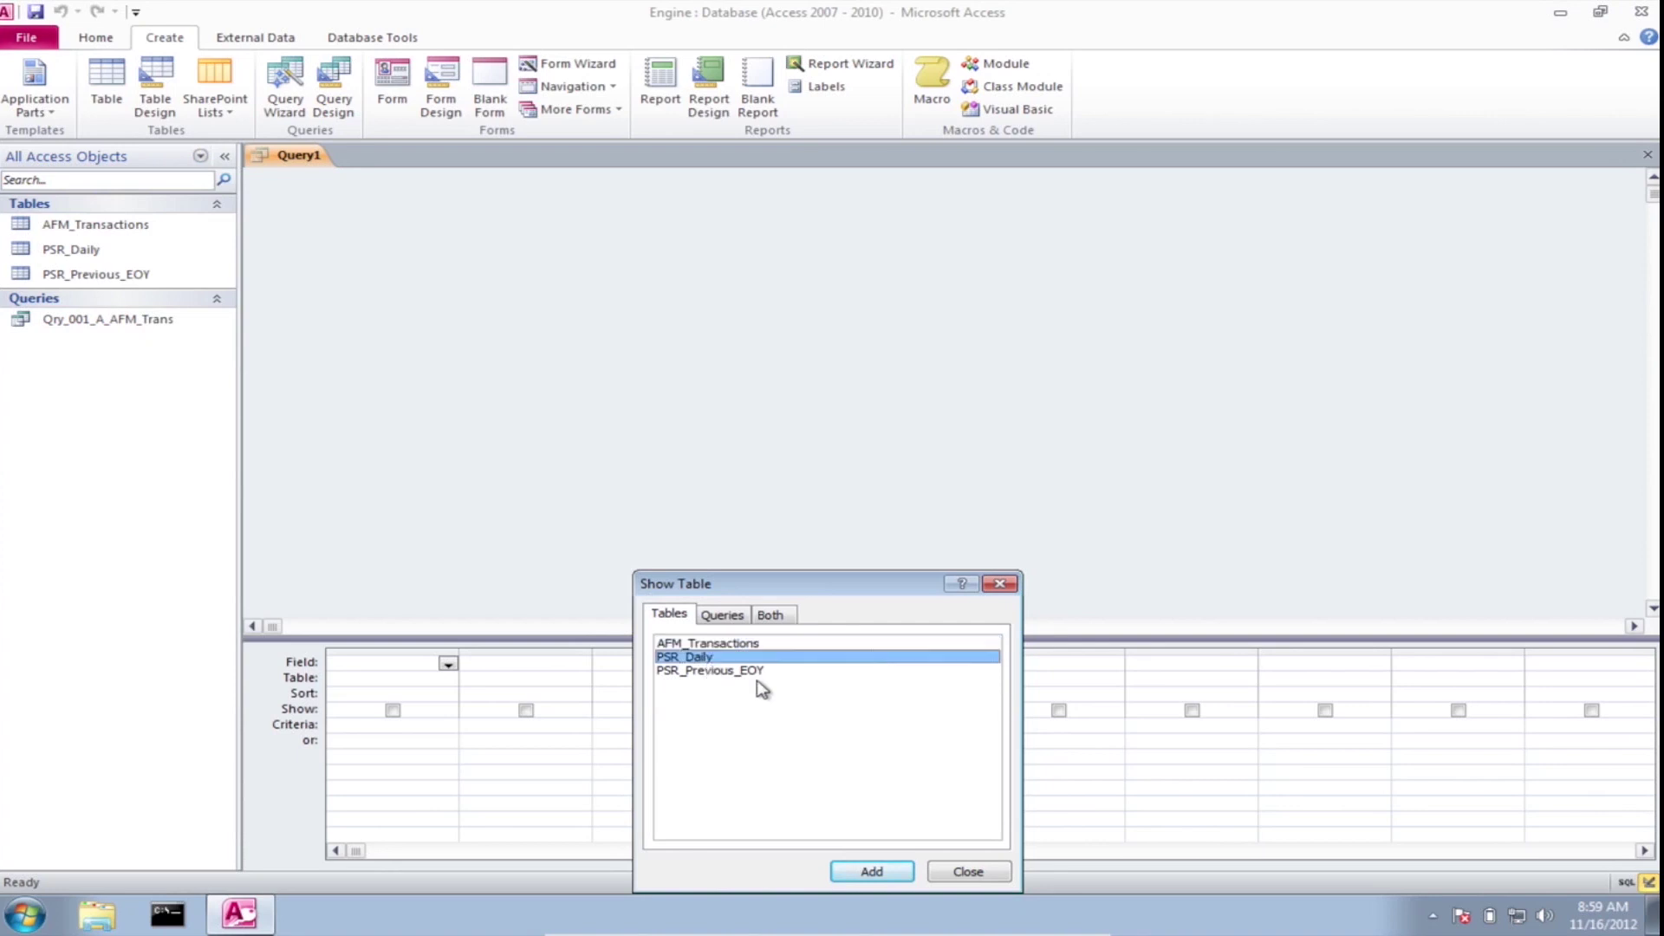
click(892, 875)
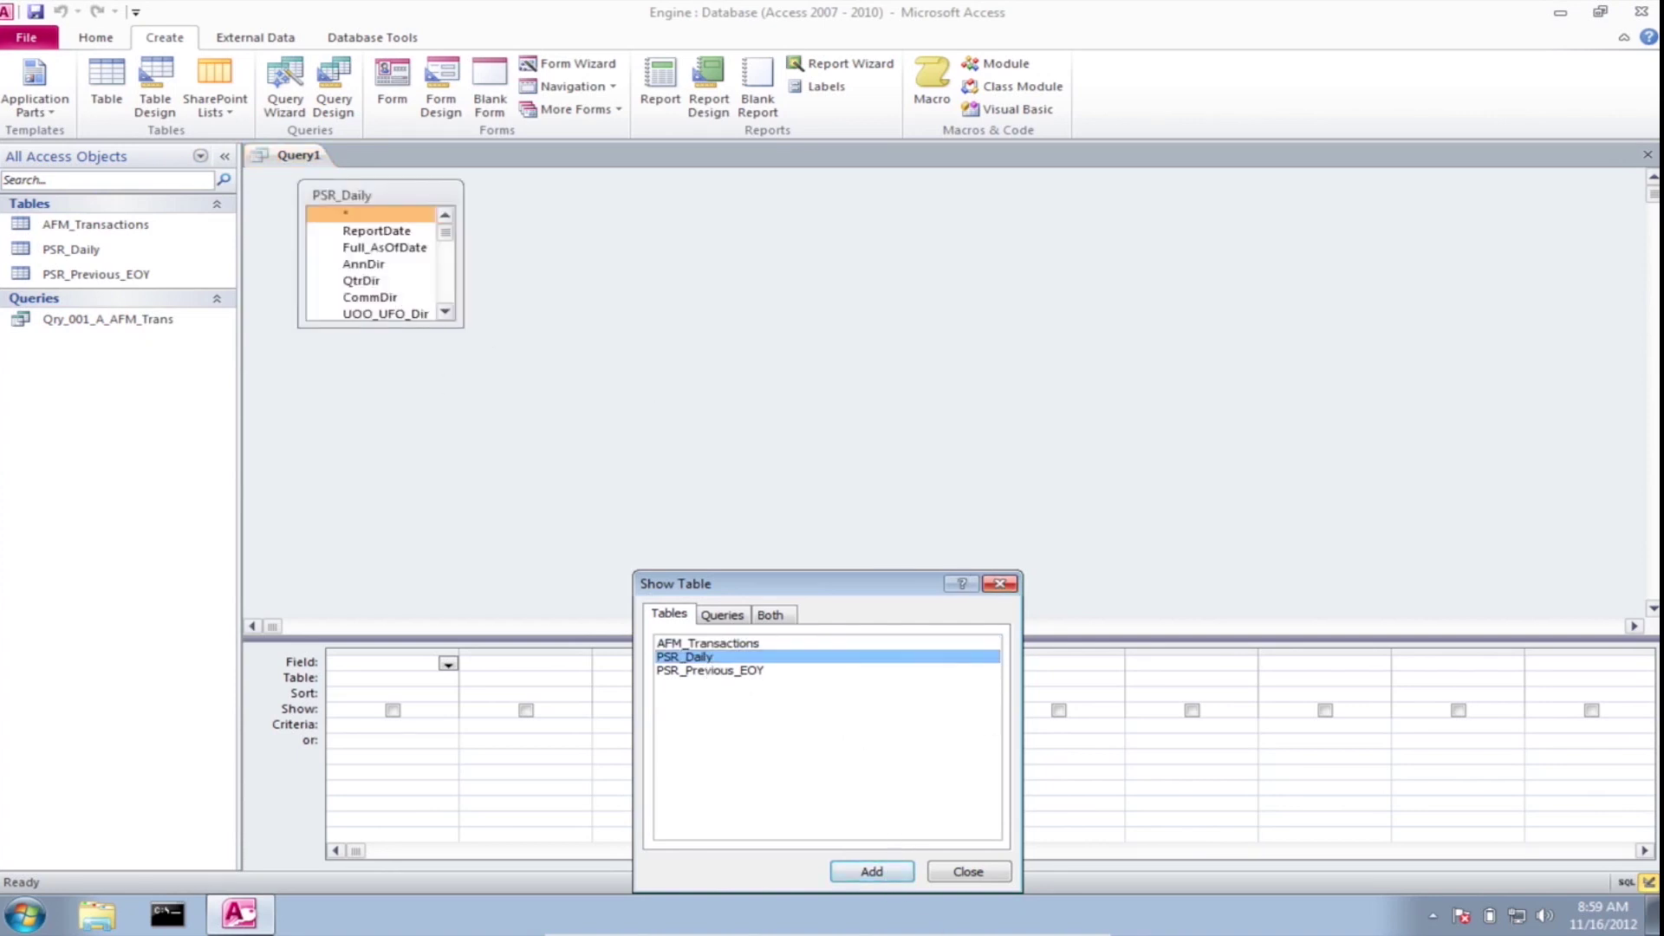
click(967, 874)
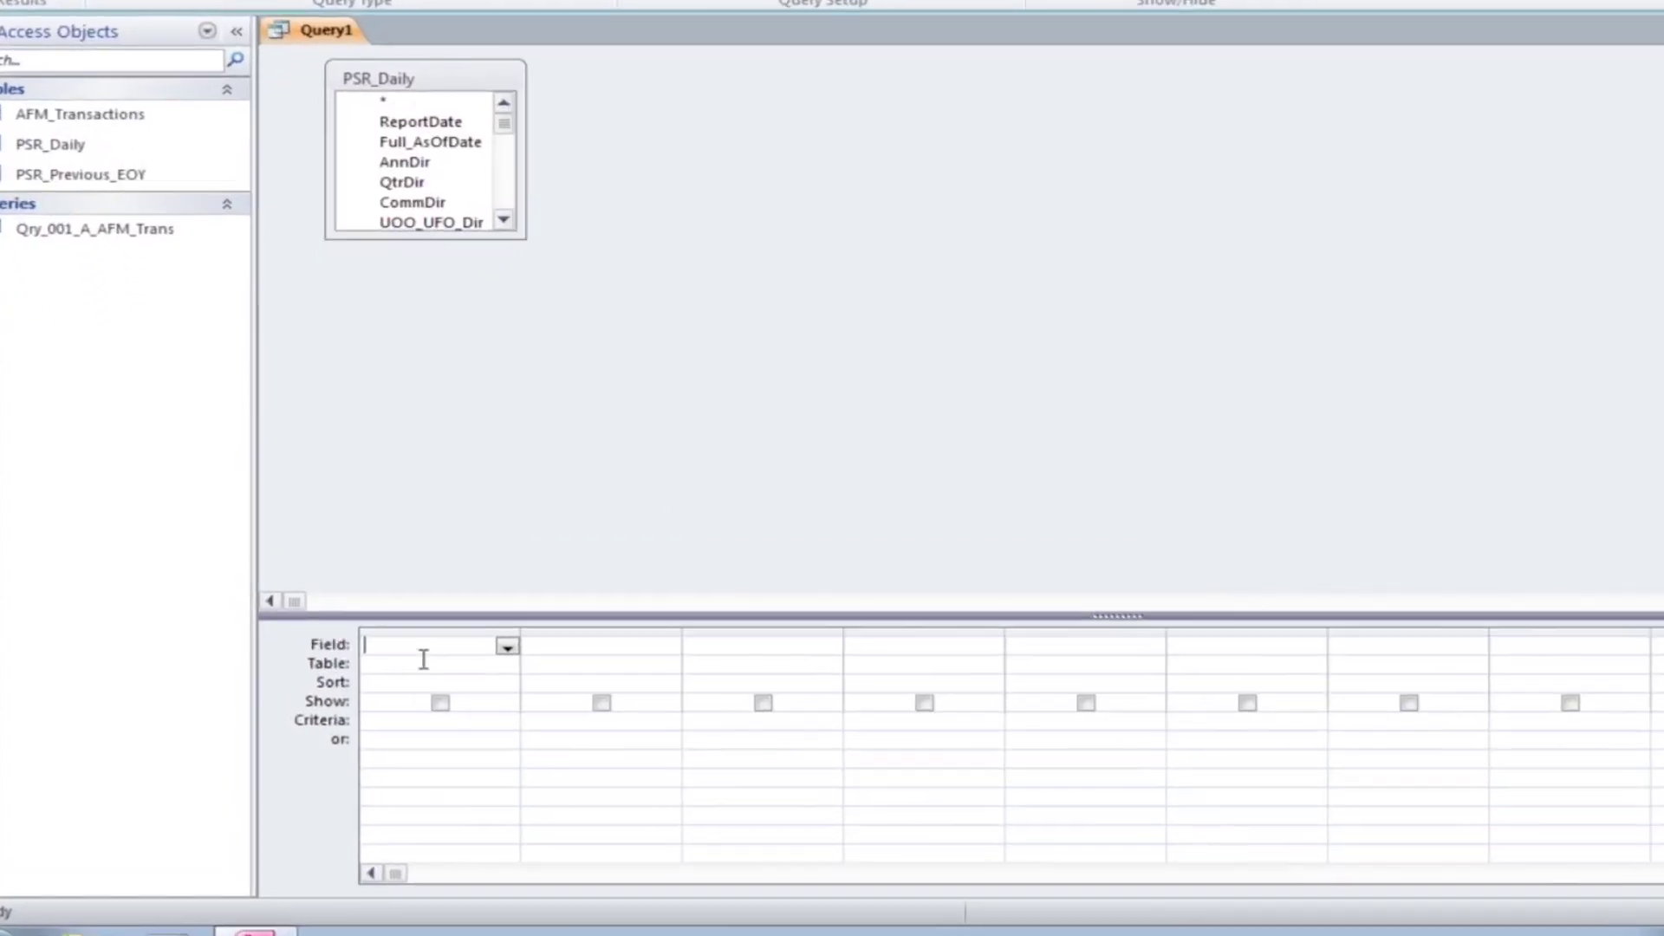
Step: Enter the calculated field Source: "PSR_Daily" in the first column of the new query
click(639, 554)
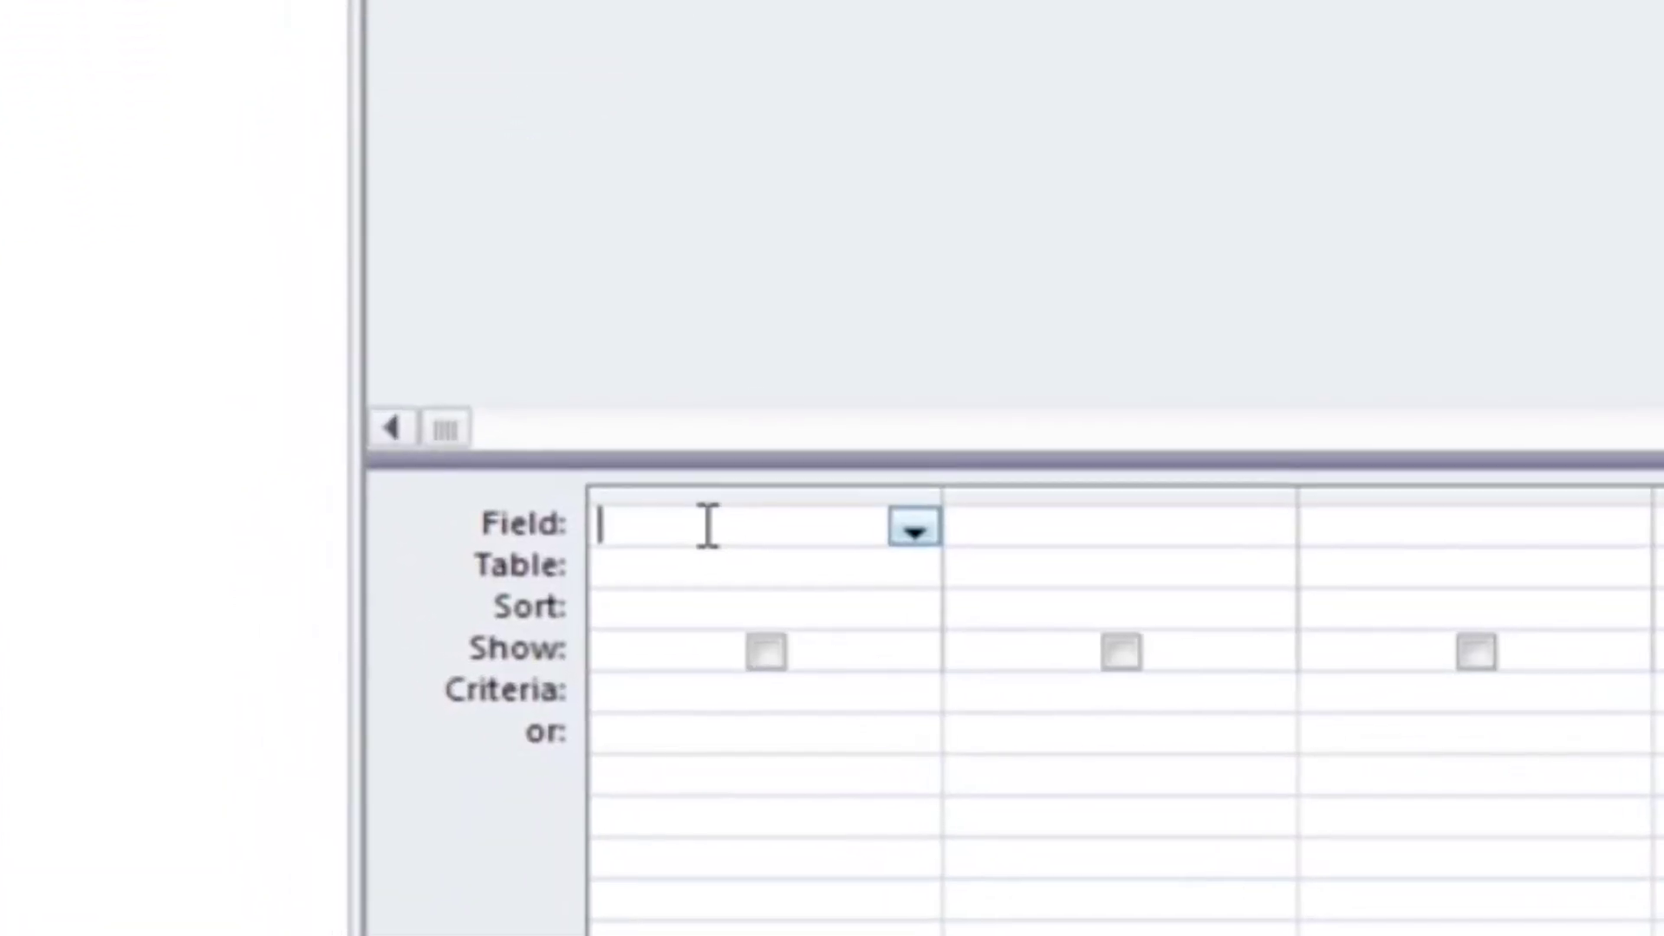
text(Source)
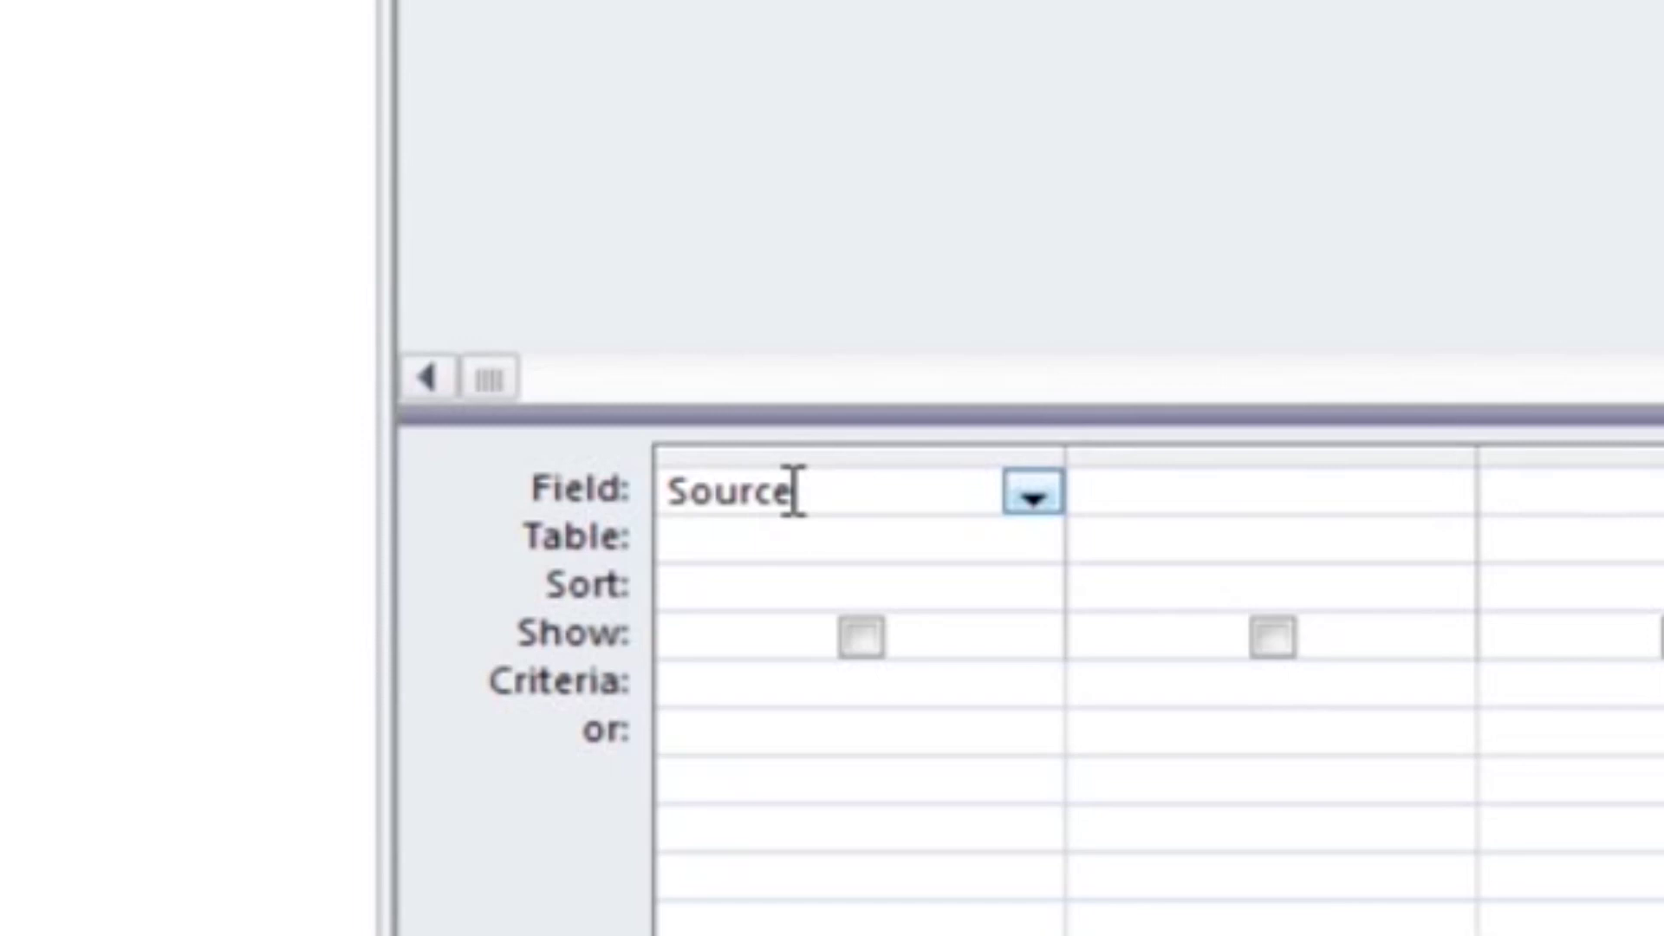
text(: "PSR_)
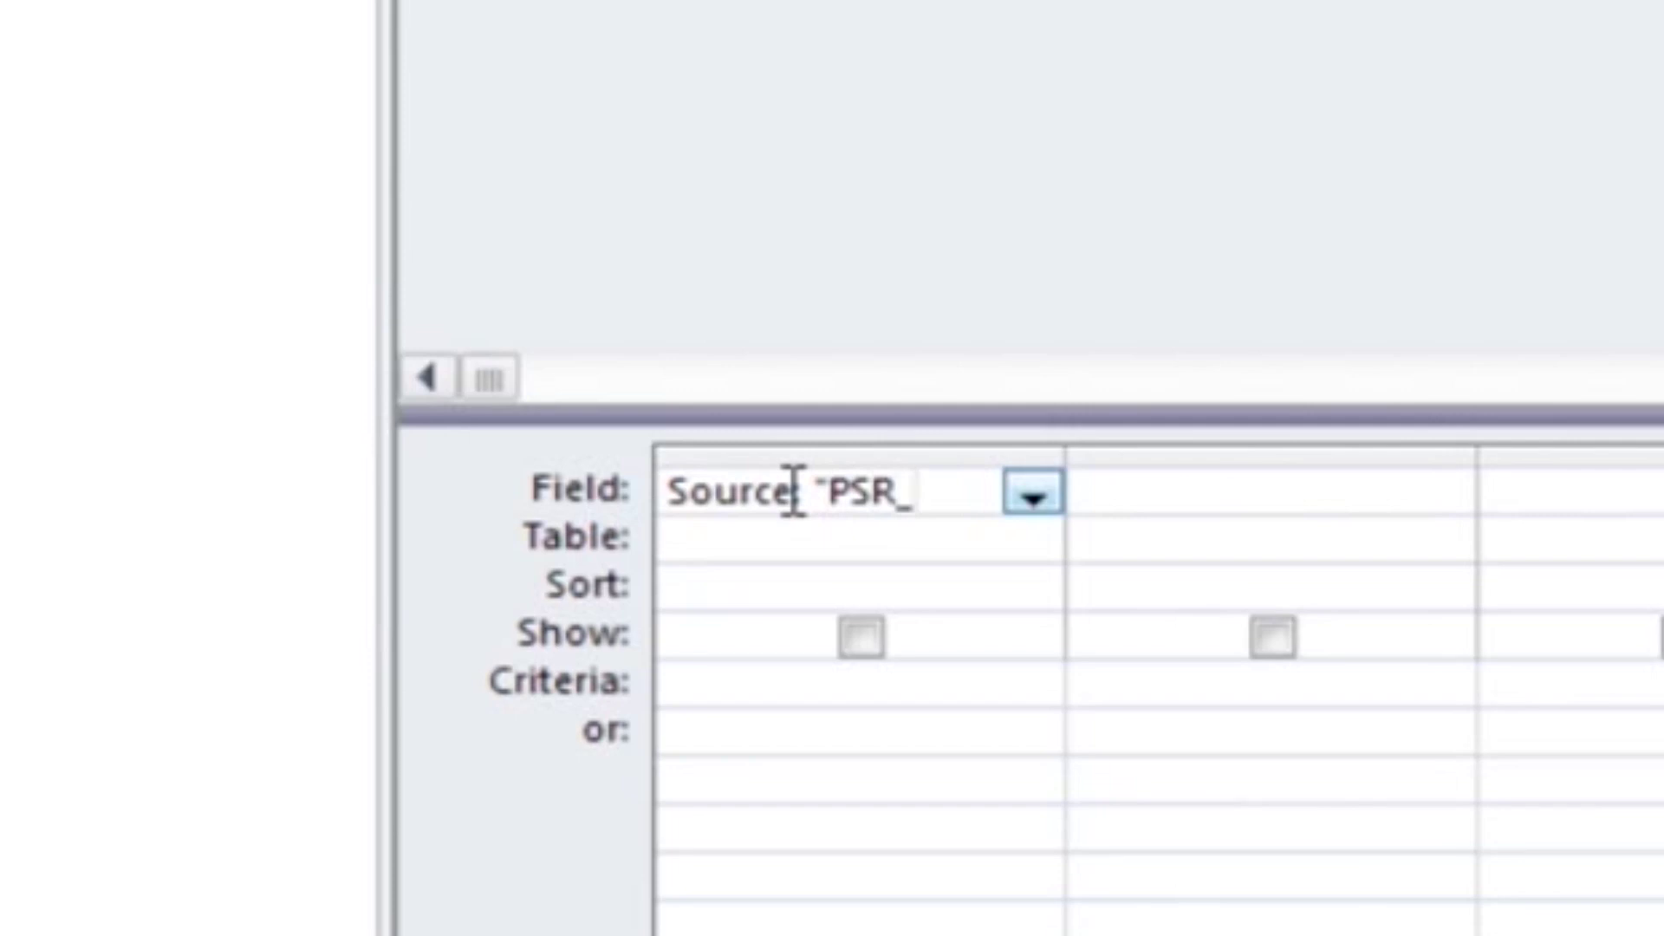
text(Daily")
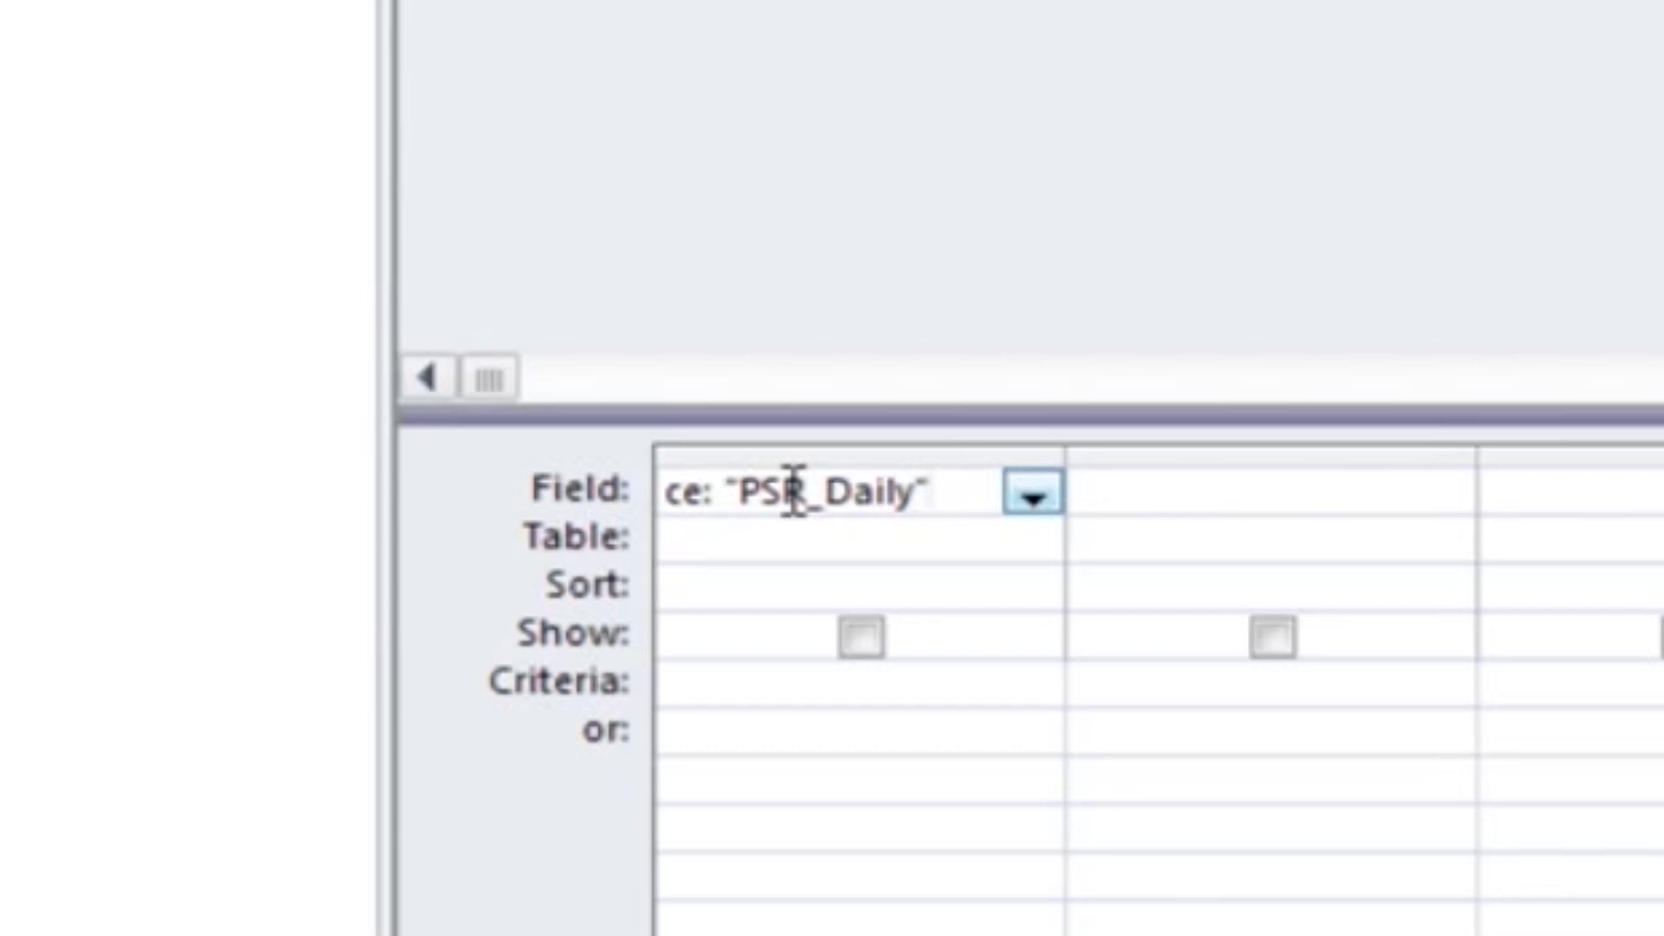
key(Tab)
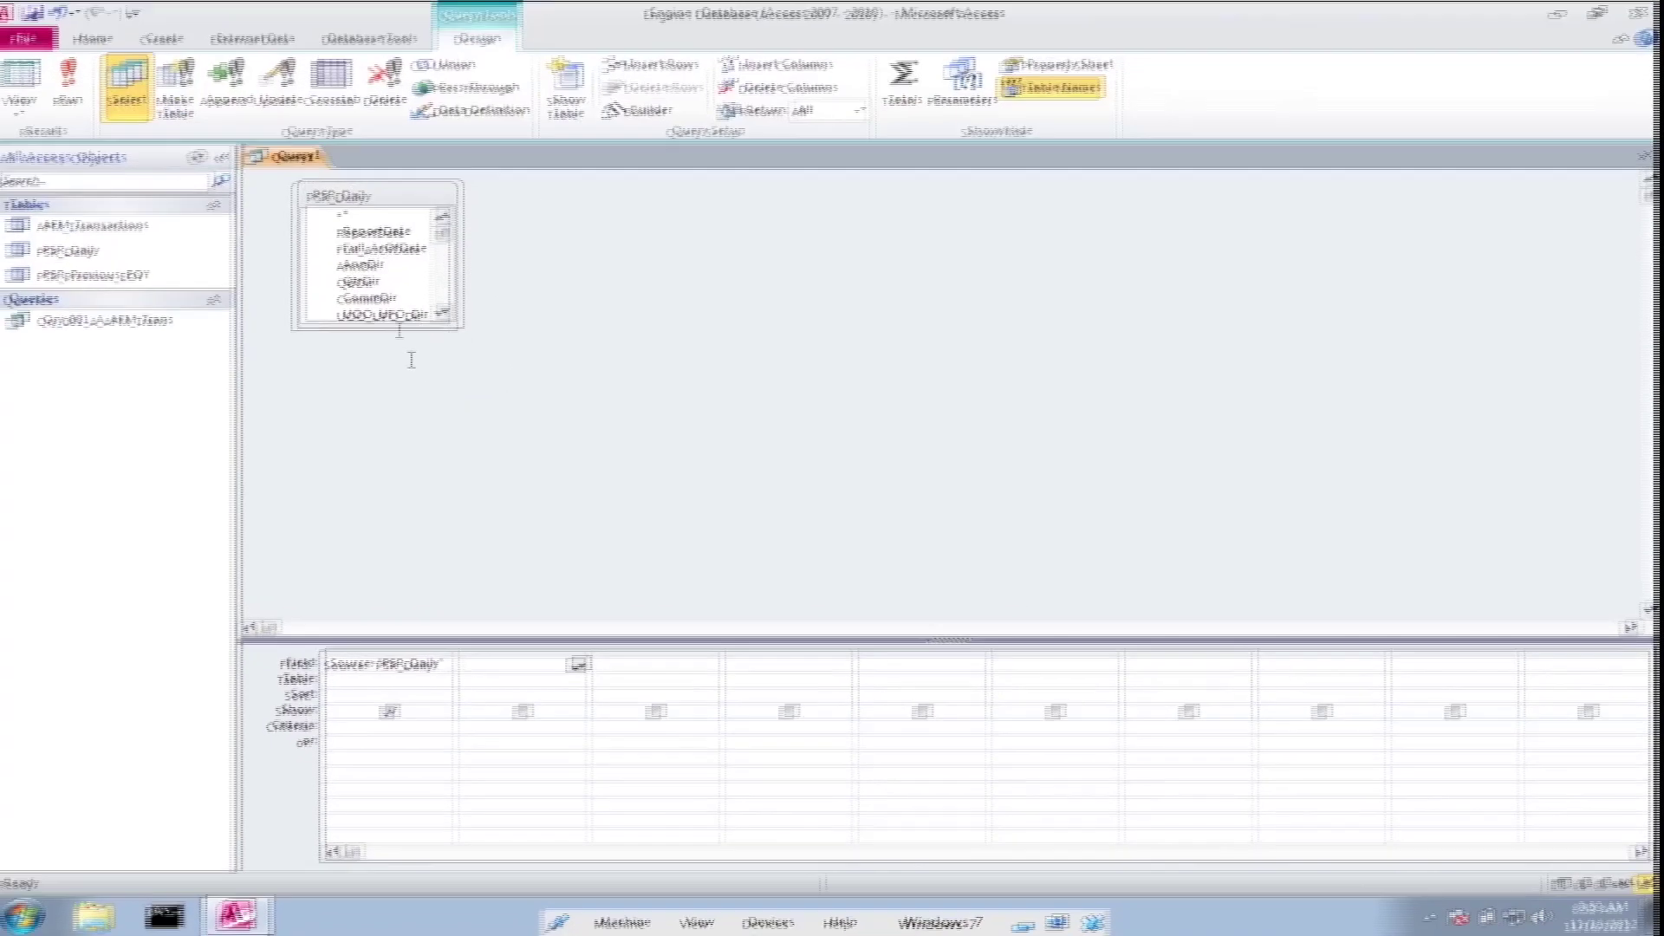
Step: Add all fields of the PSR_Daily table to the query after the Source column
double_click(338, 196)
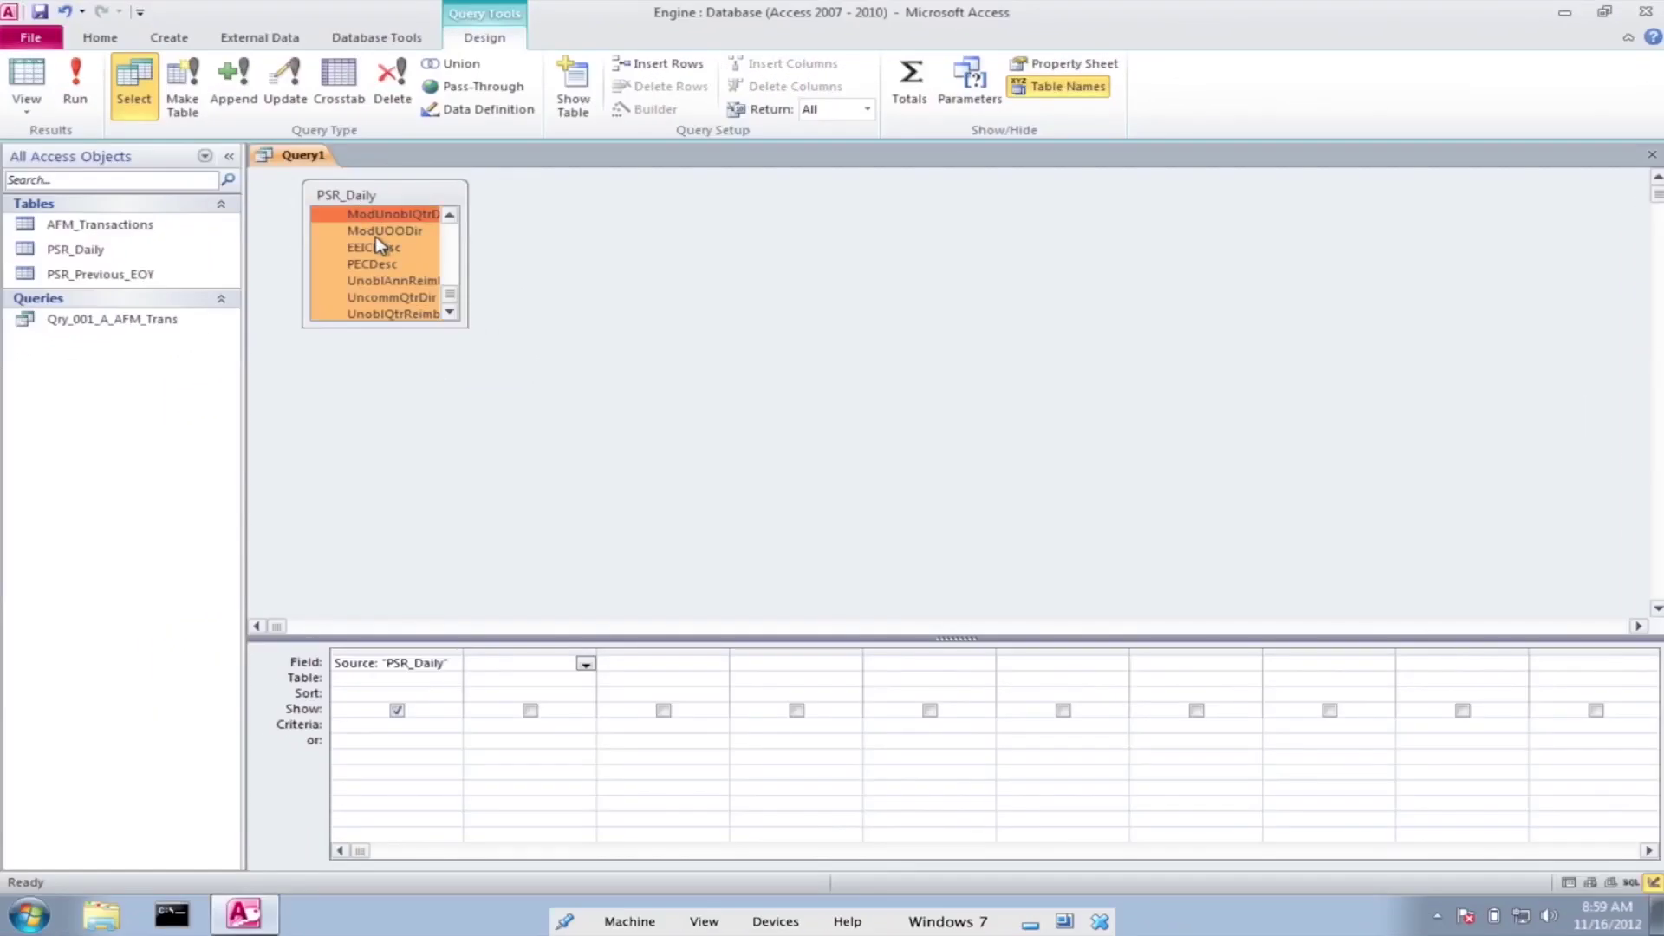
drag(378, 247, 501, 655)
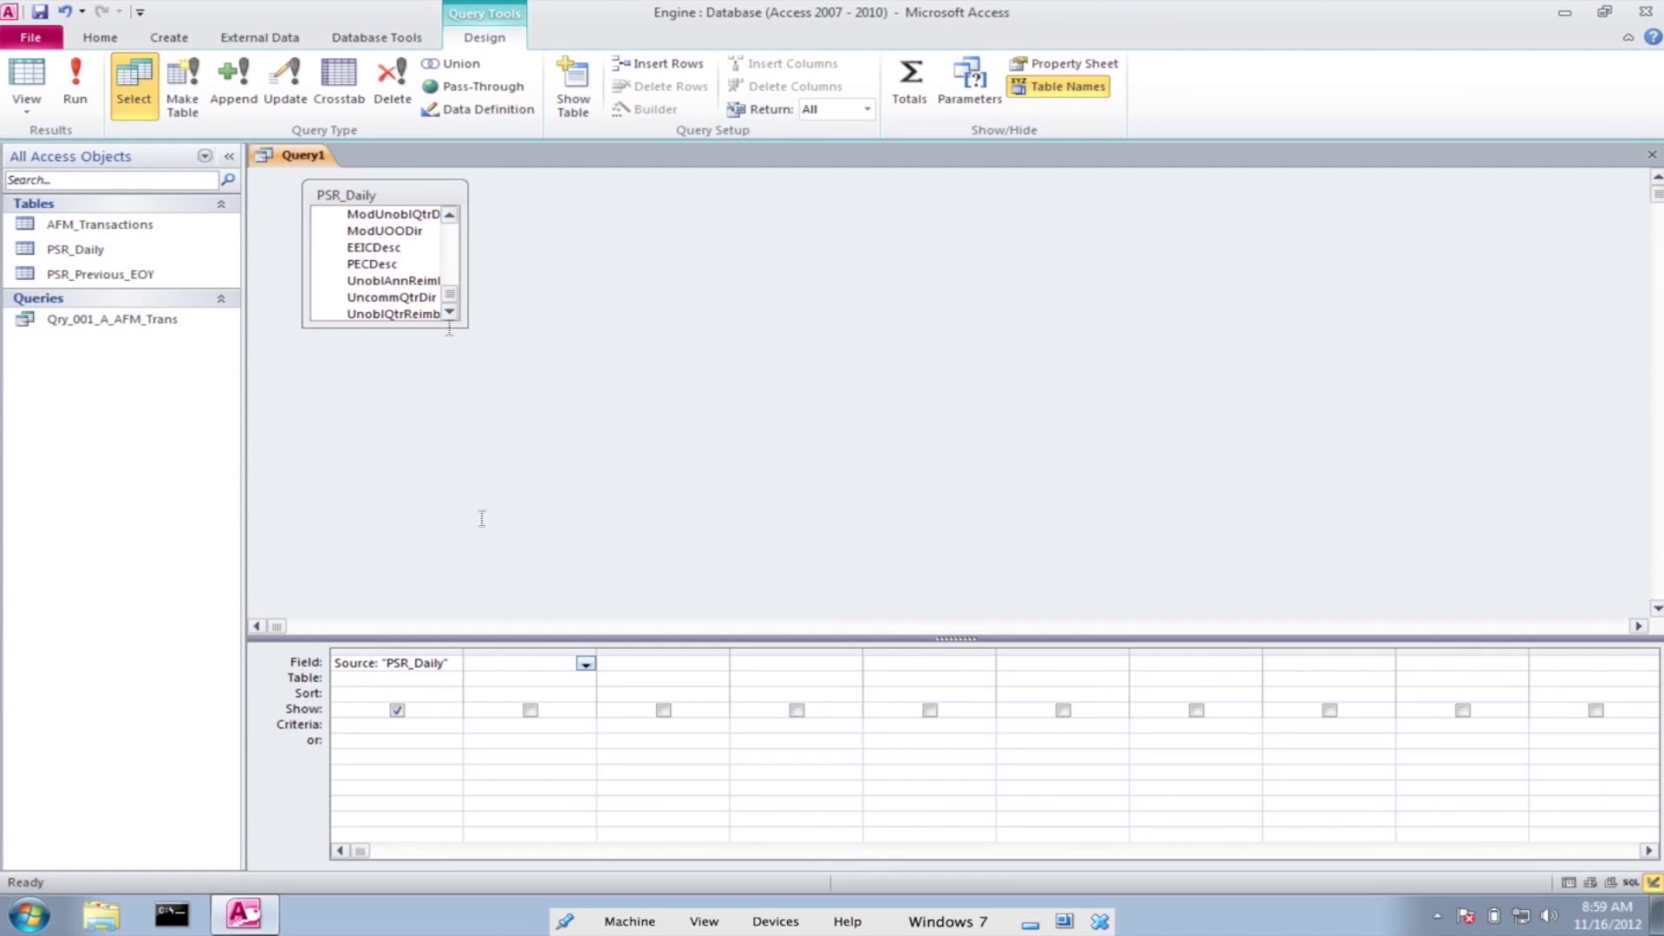
double_click(344, 195)
drag(372, 224, 520, 663)
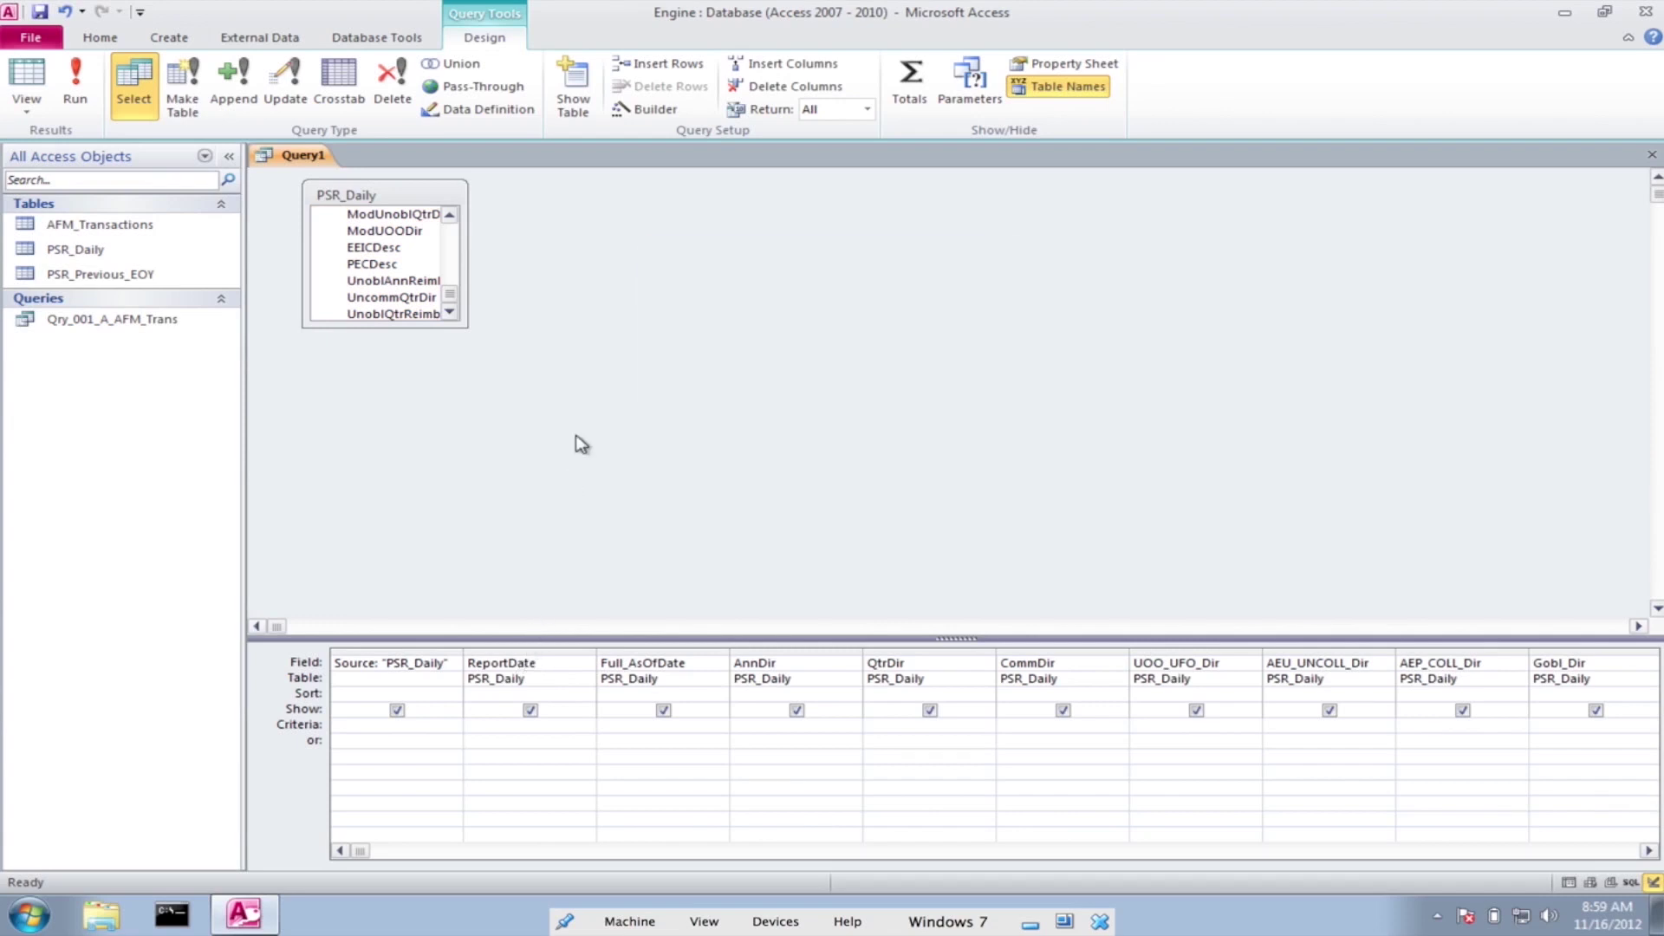
Step: Save the query as Qry_001_A_PSR_Daily and close it
key(ctrl+s)
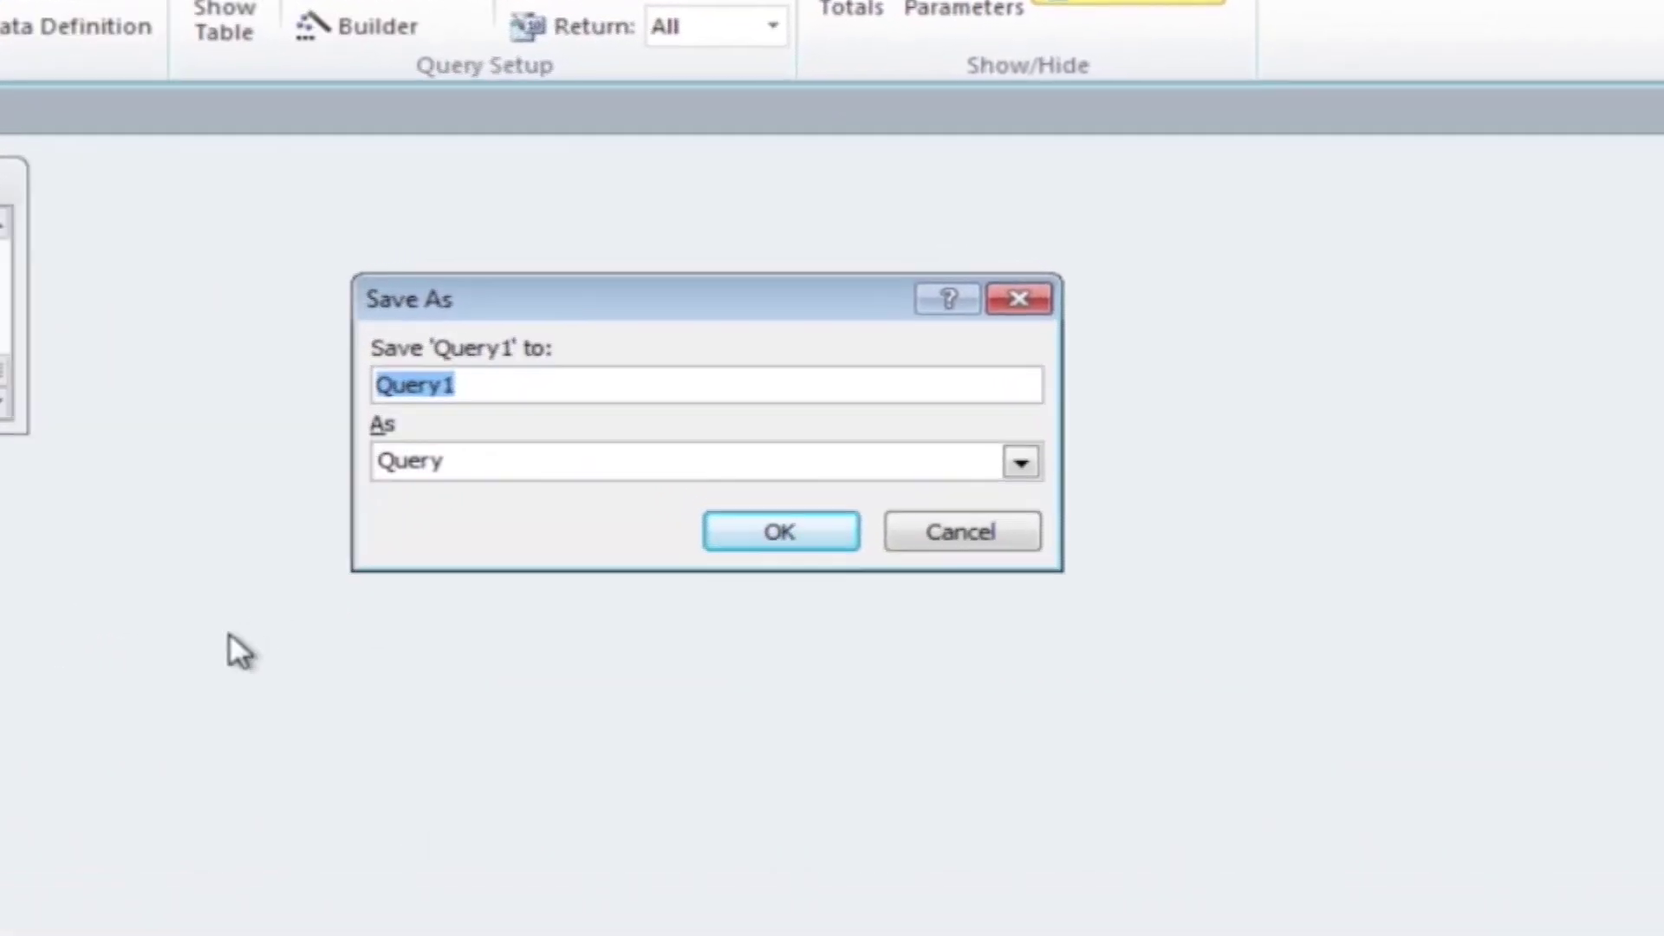
text(Qry)
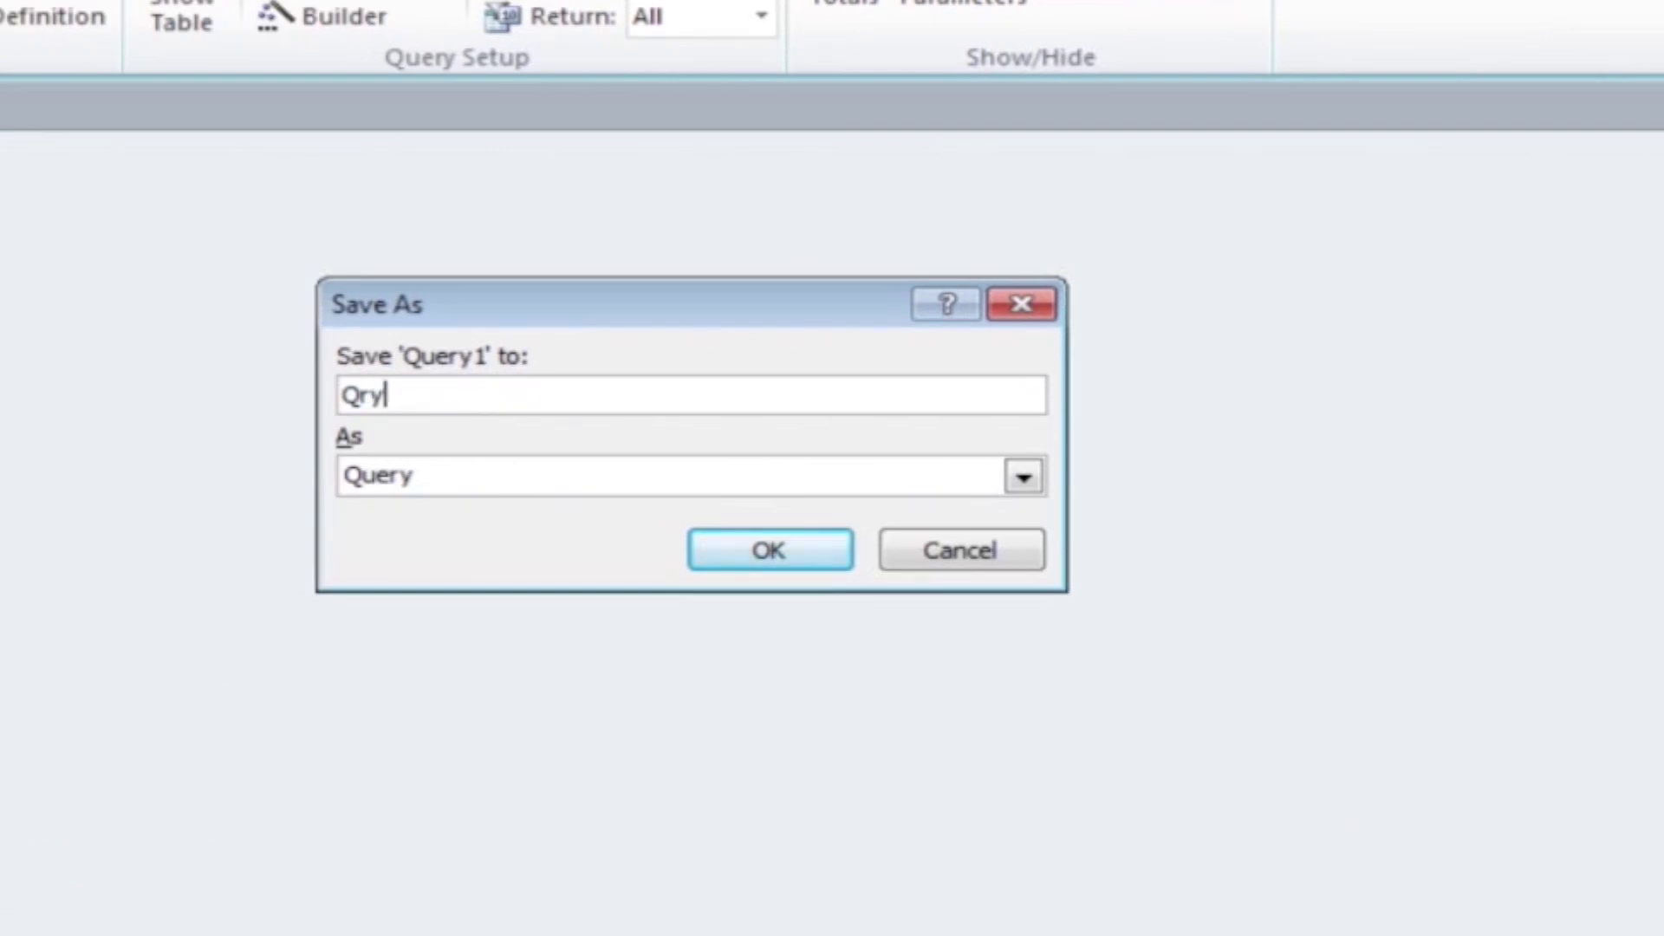
text(_001_A_AFM_)
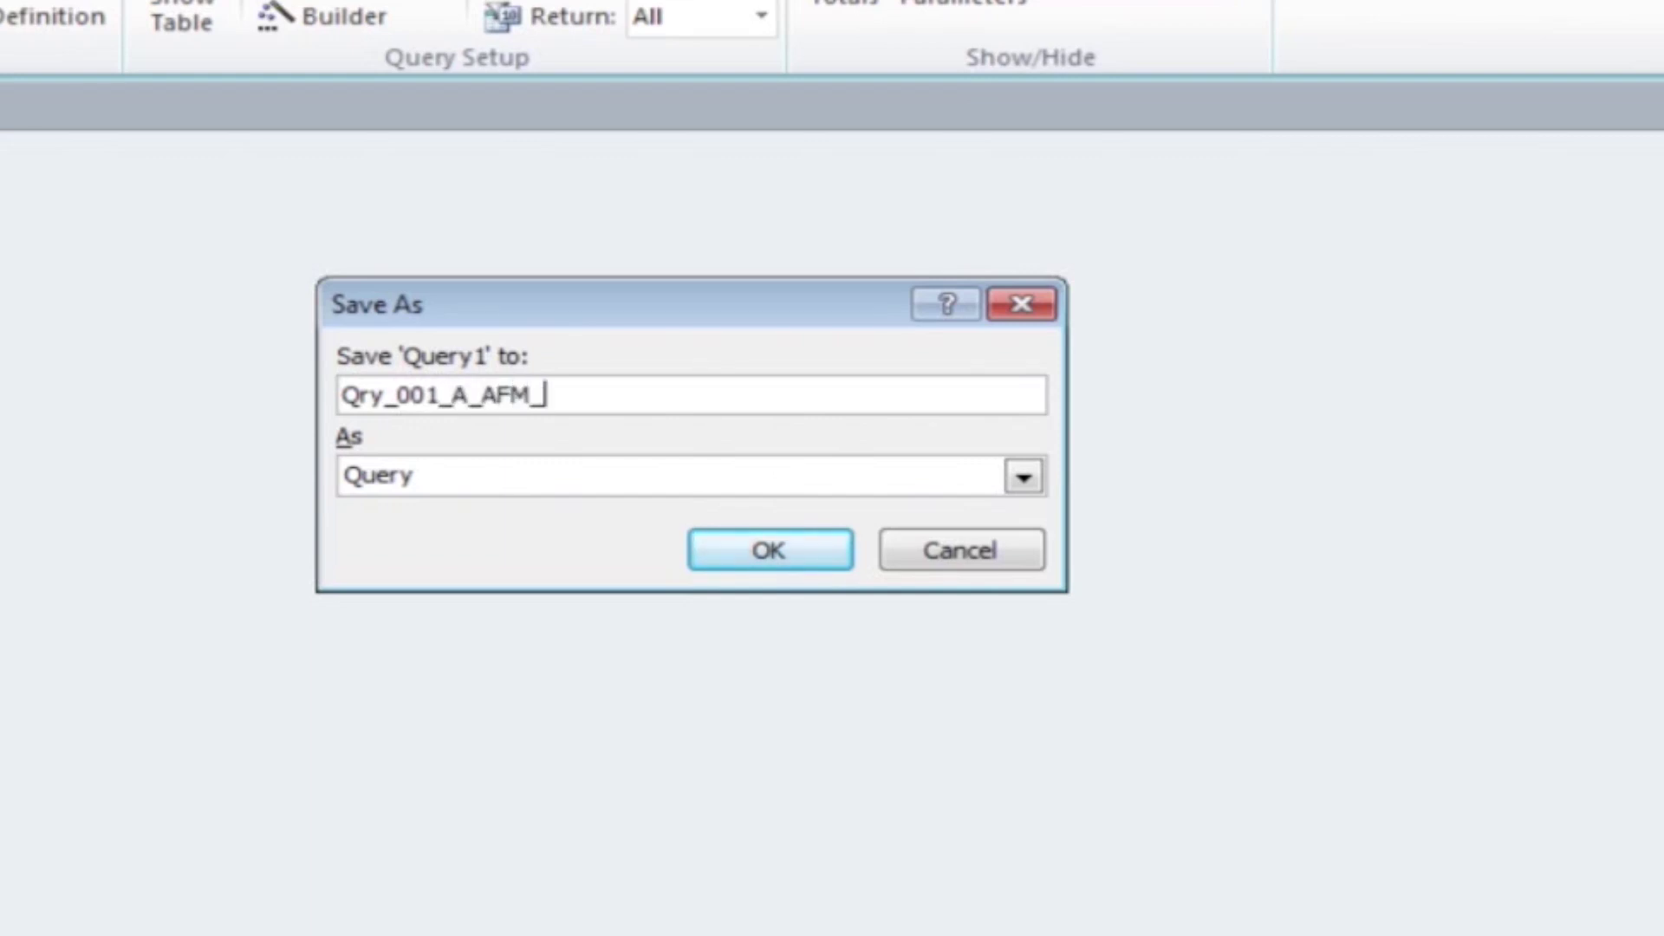
key(BackSpace)
key(BackSpace)
key(BackSpace)
key(BackSpace)
text(PR)
key(BackSpace)
text(SR_Daily)
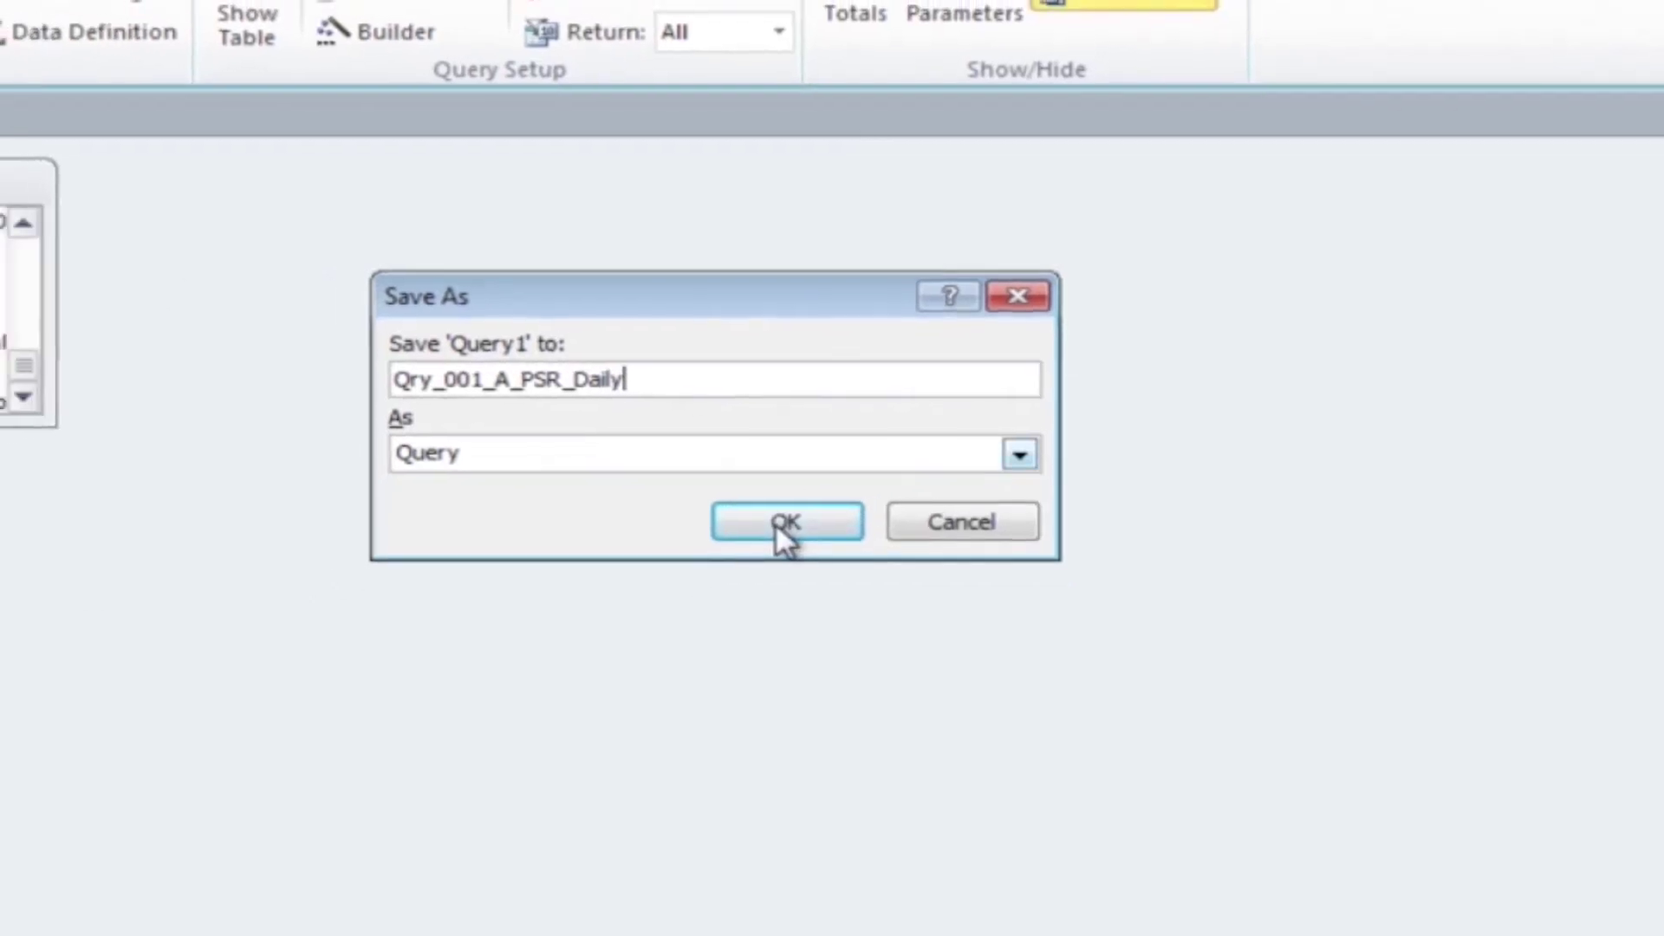
click(777, 525)
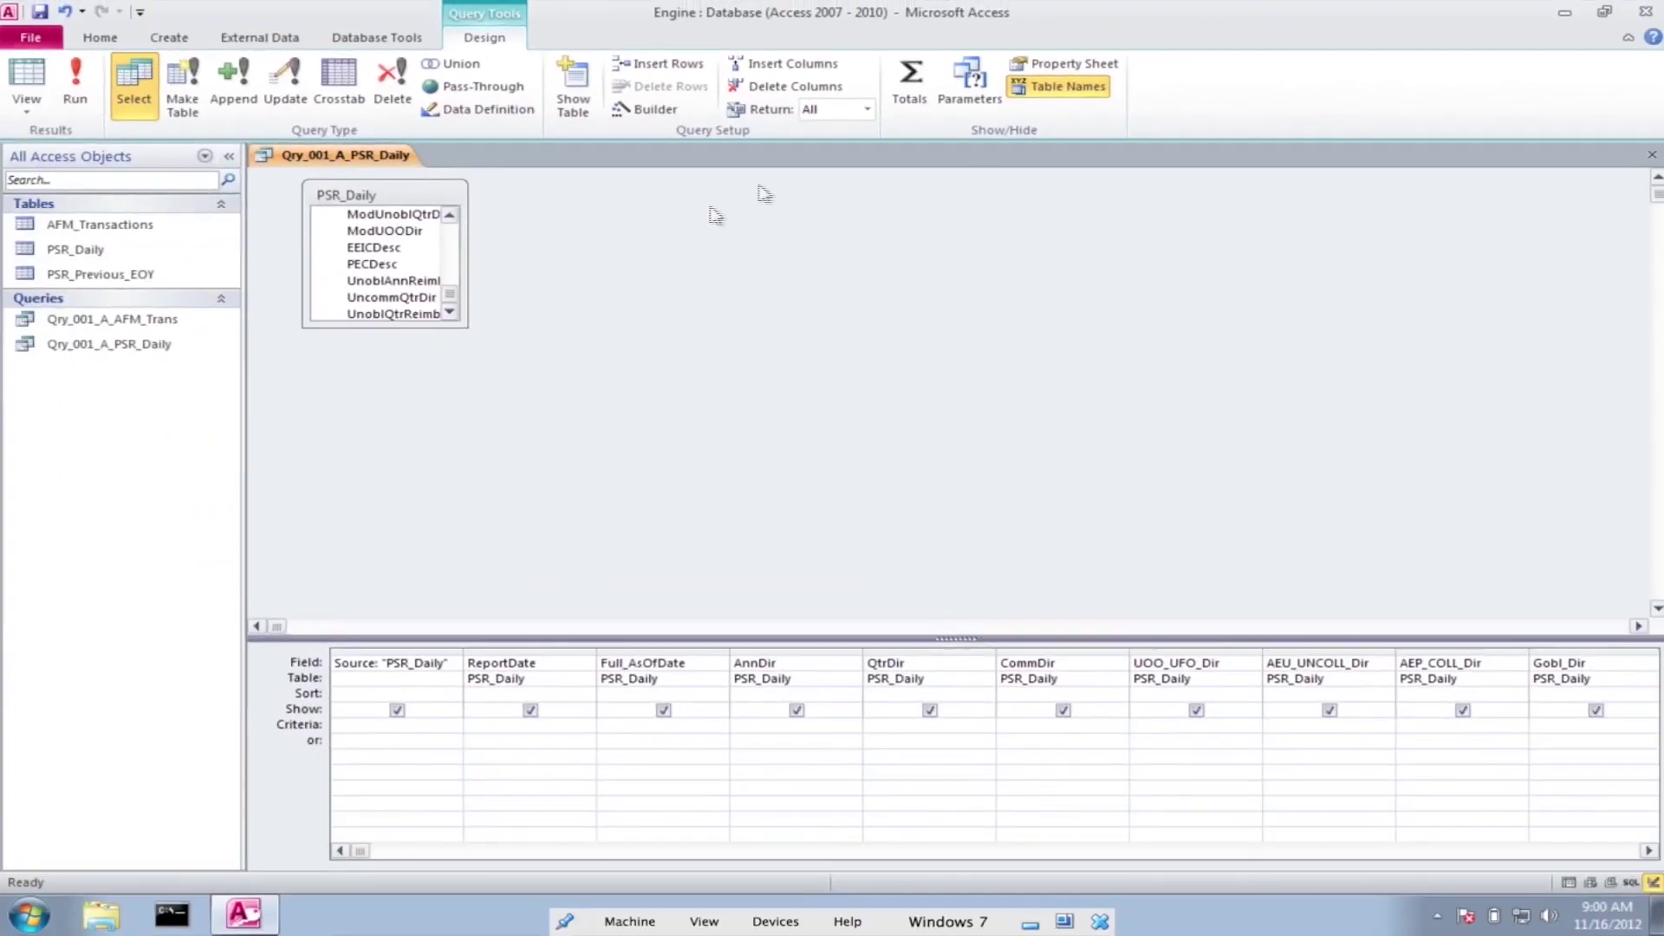
click(1651, 161)
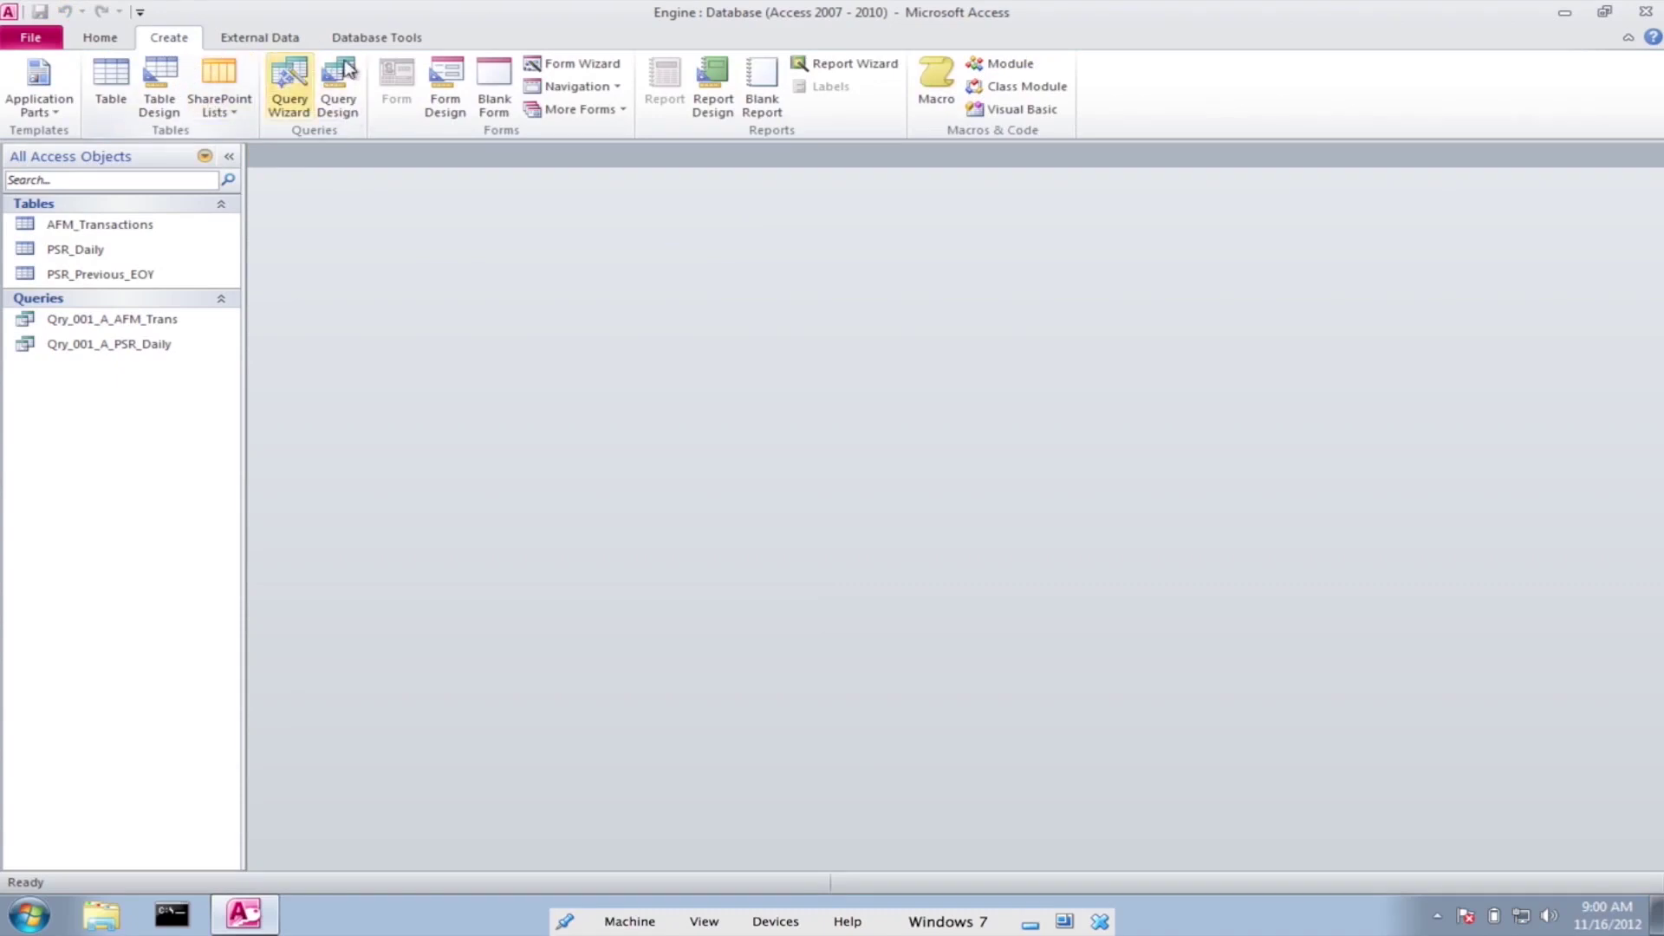
Step: Create a new query in design view based on the PSR_Previous_EOY table
click(340, 87)
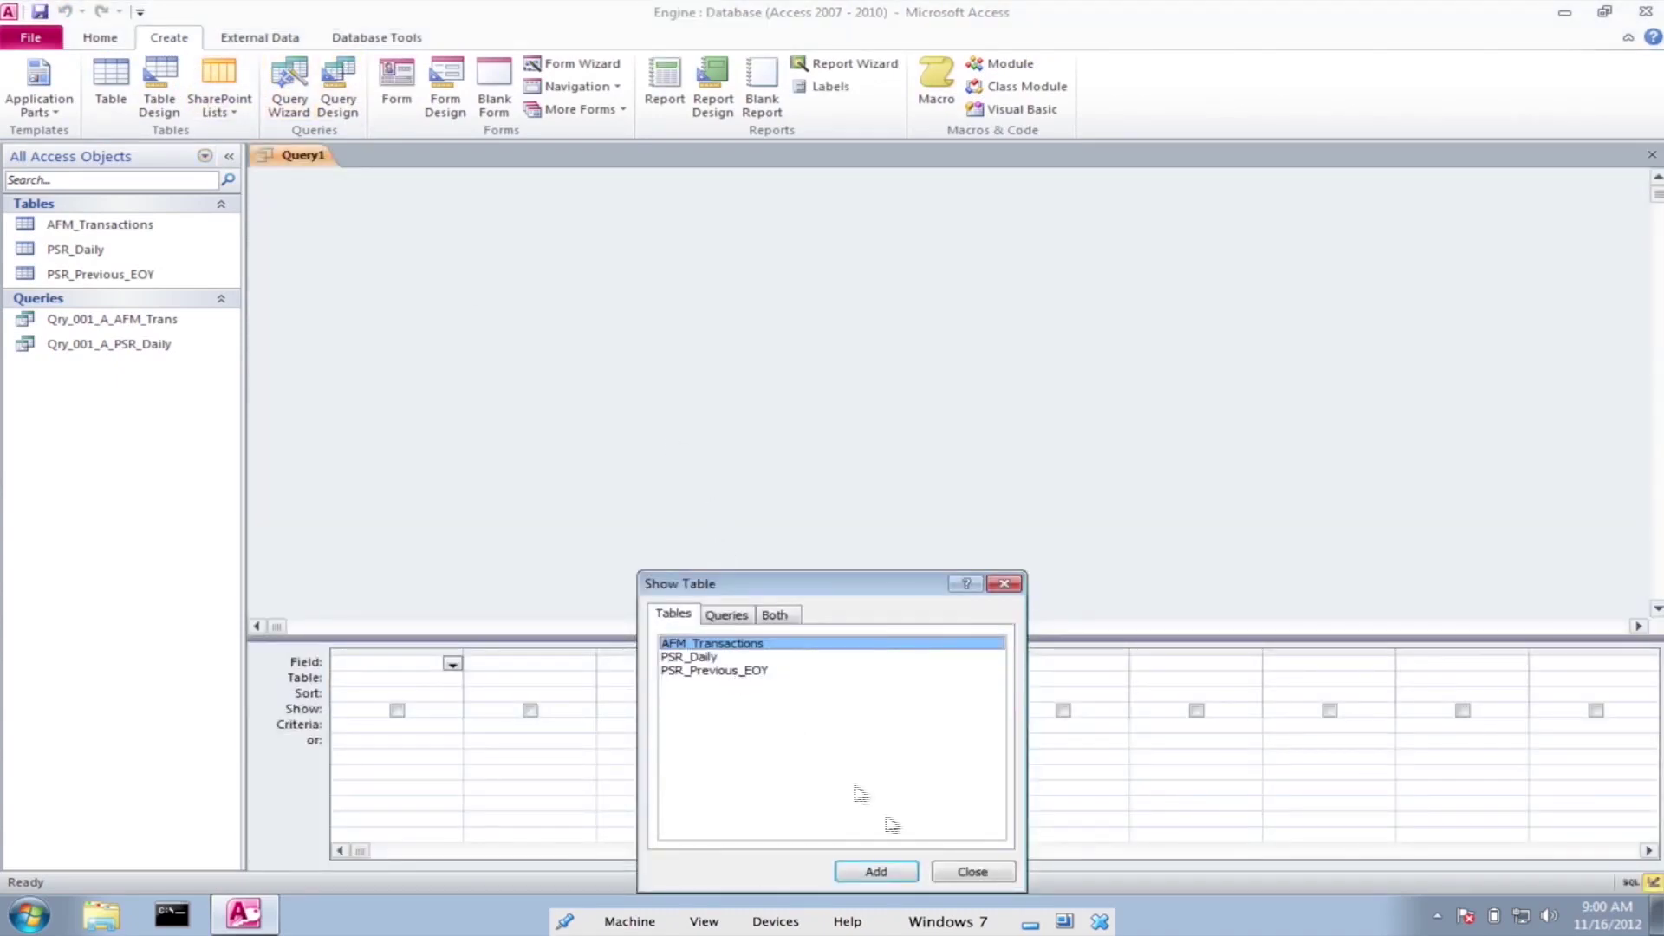
key(Down)
key(Down)
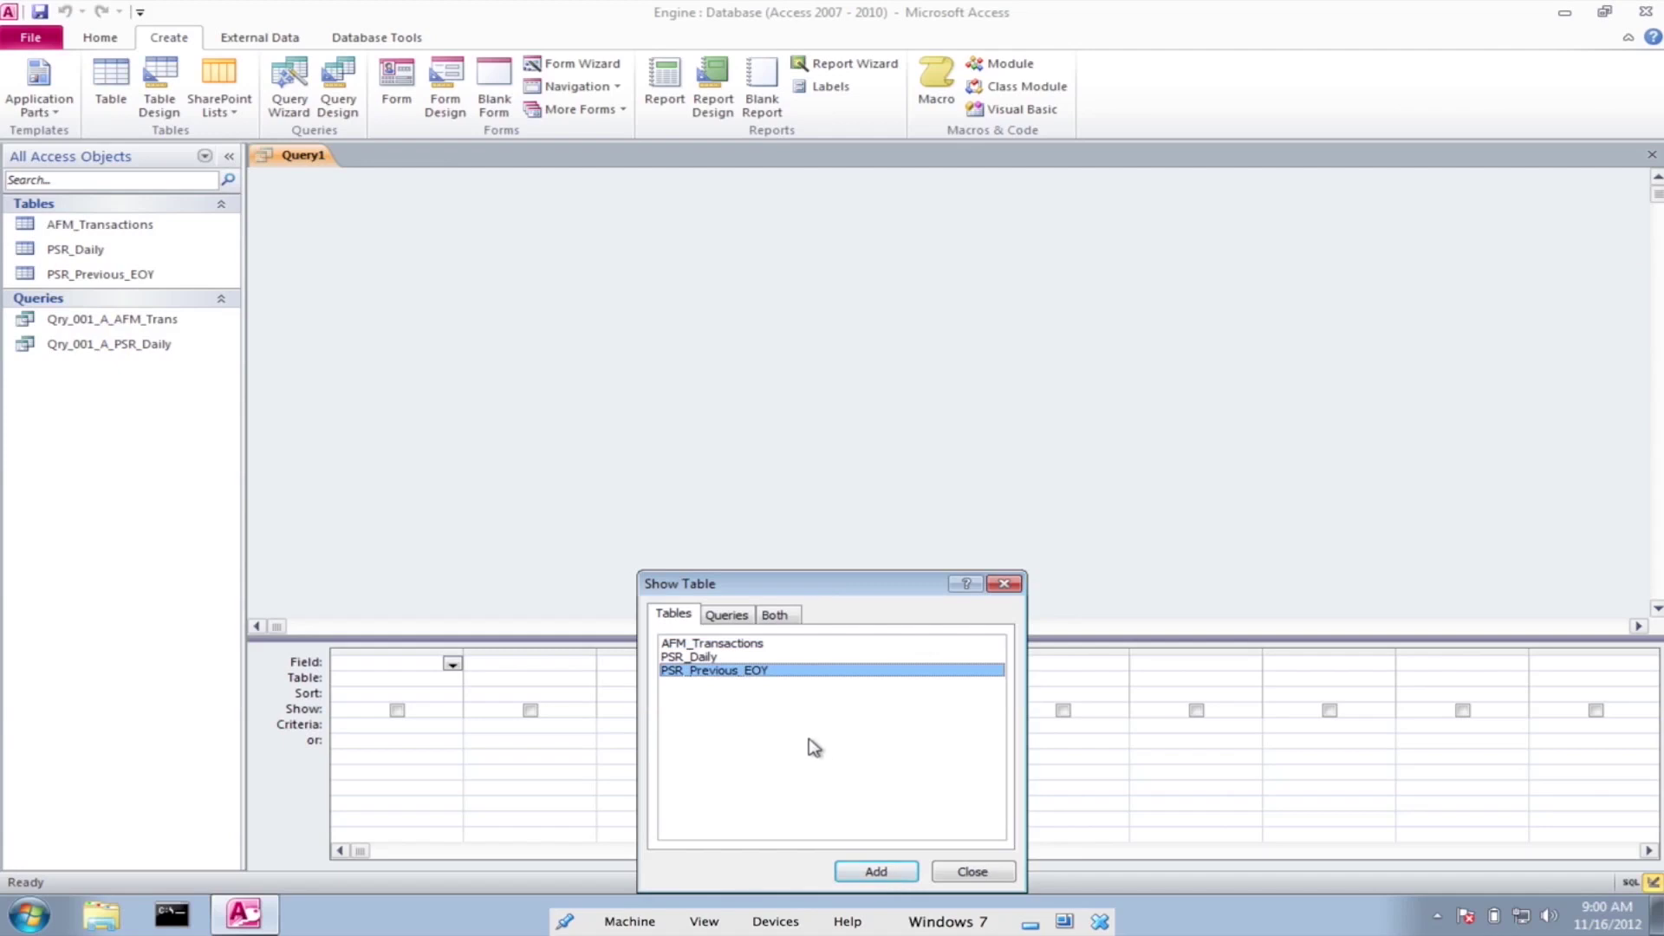
click(869, 871)
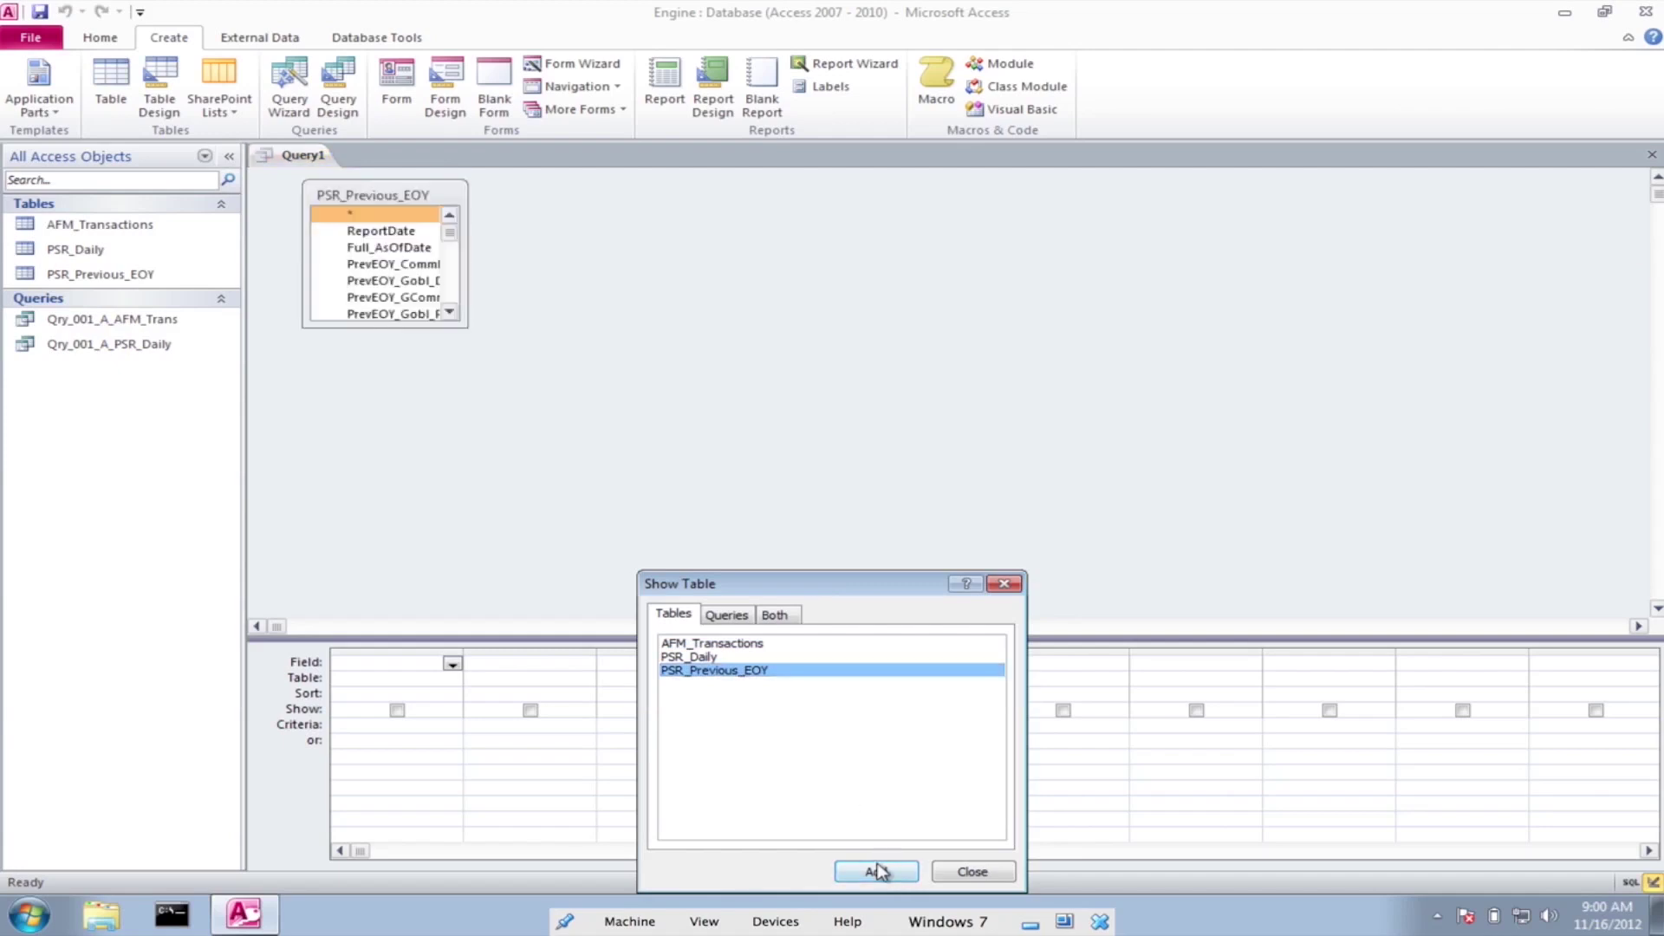
click(1006, 584)
Step: Add the calculated field Source: "PSR_EOYPrevious" as the first column, followed by all fields of PSR_Previous_EOY
click(391, 663)
text(Source: "PSR_EO)
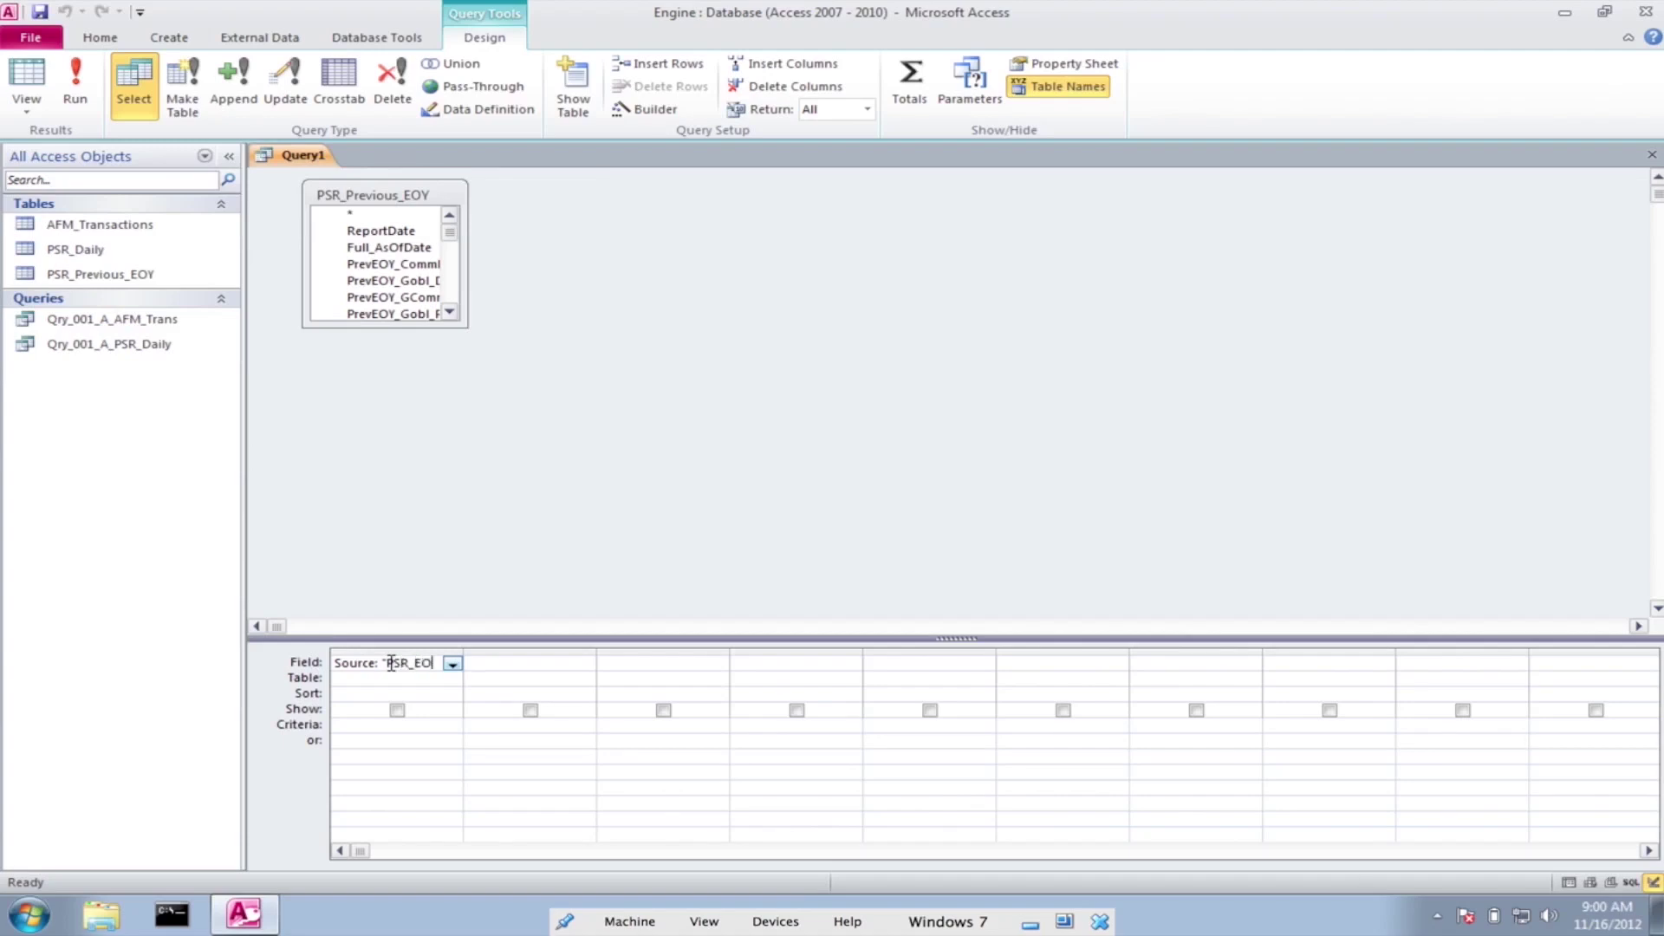
text(Previous)
double_click(356, 195)
drag(376, 240, 546, 669)
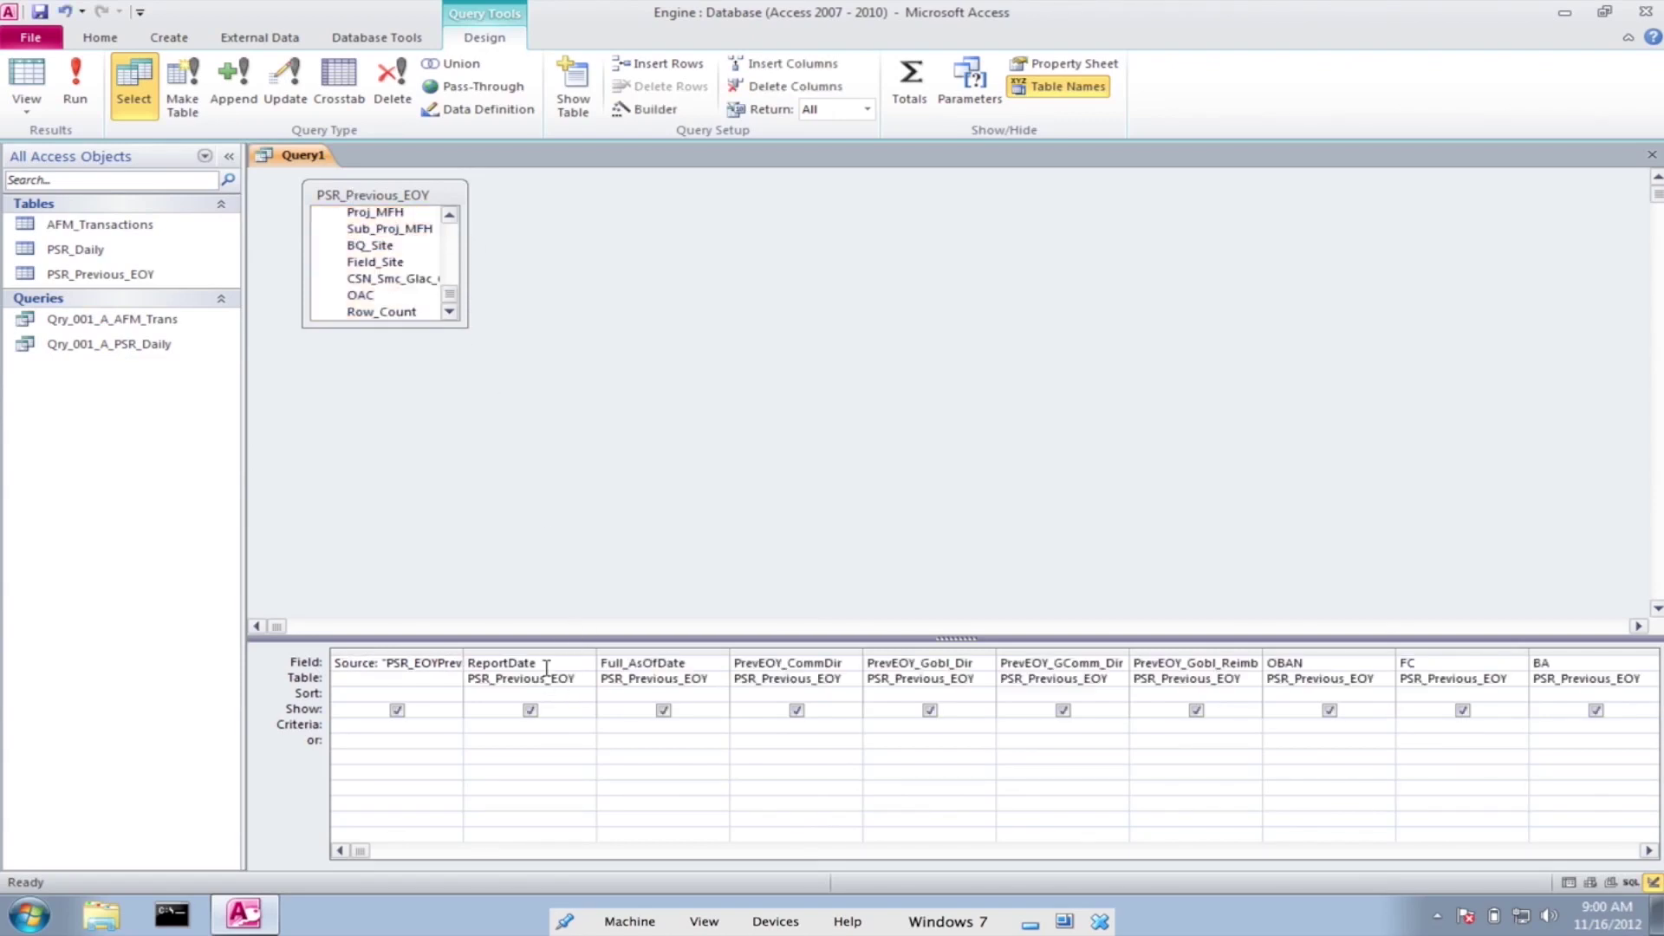
click(651, 513)
Step: Save the query as Qry_001_A_EOYPrevious and close it
key(ctrl+s)
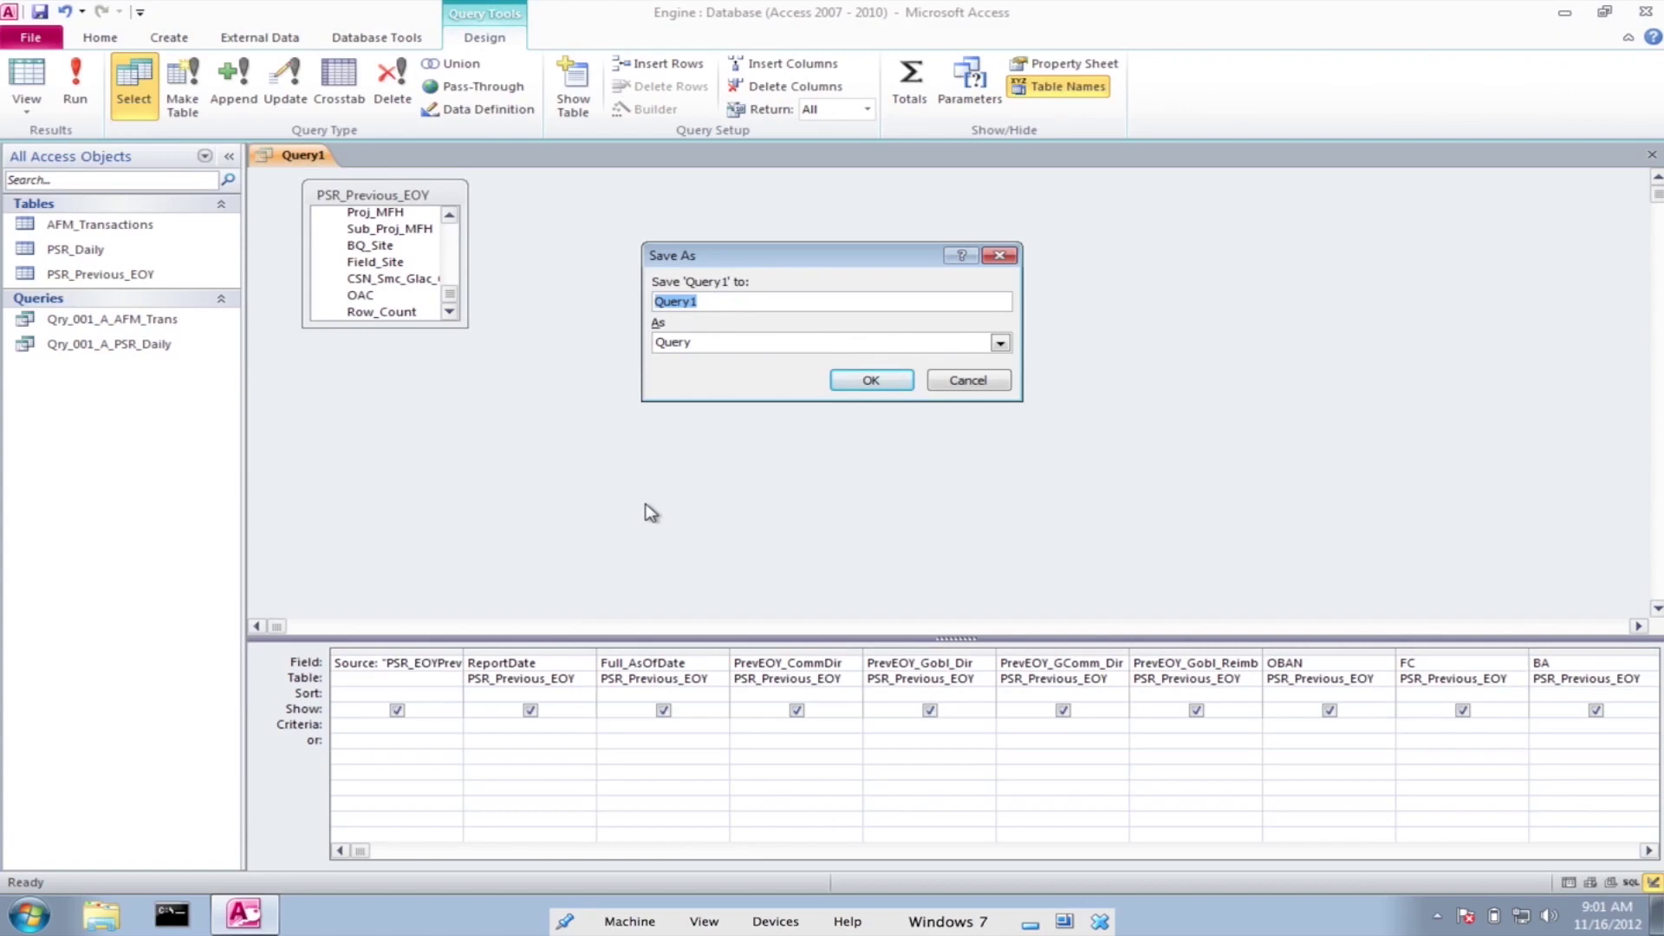
text(Q)
text(ry_001_A_EOYPrevious)
click(872, 381)
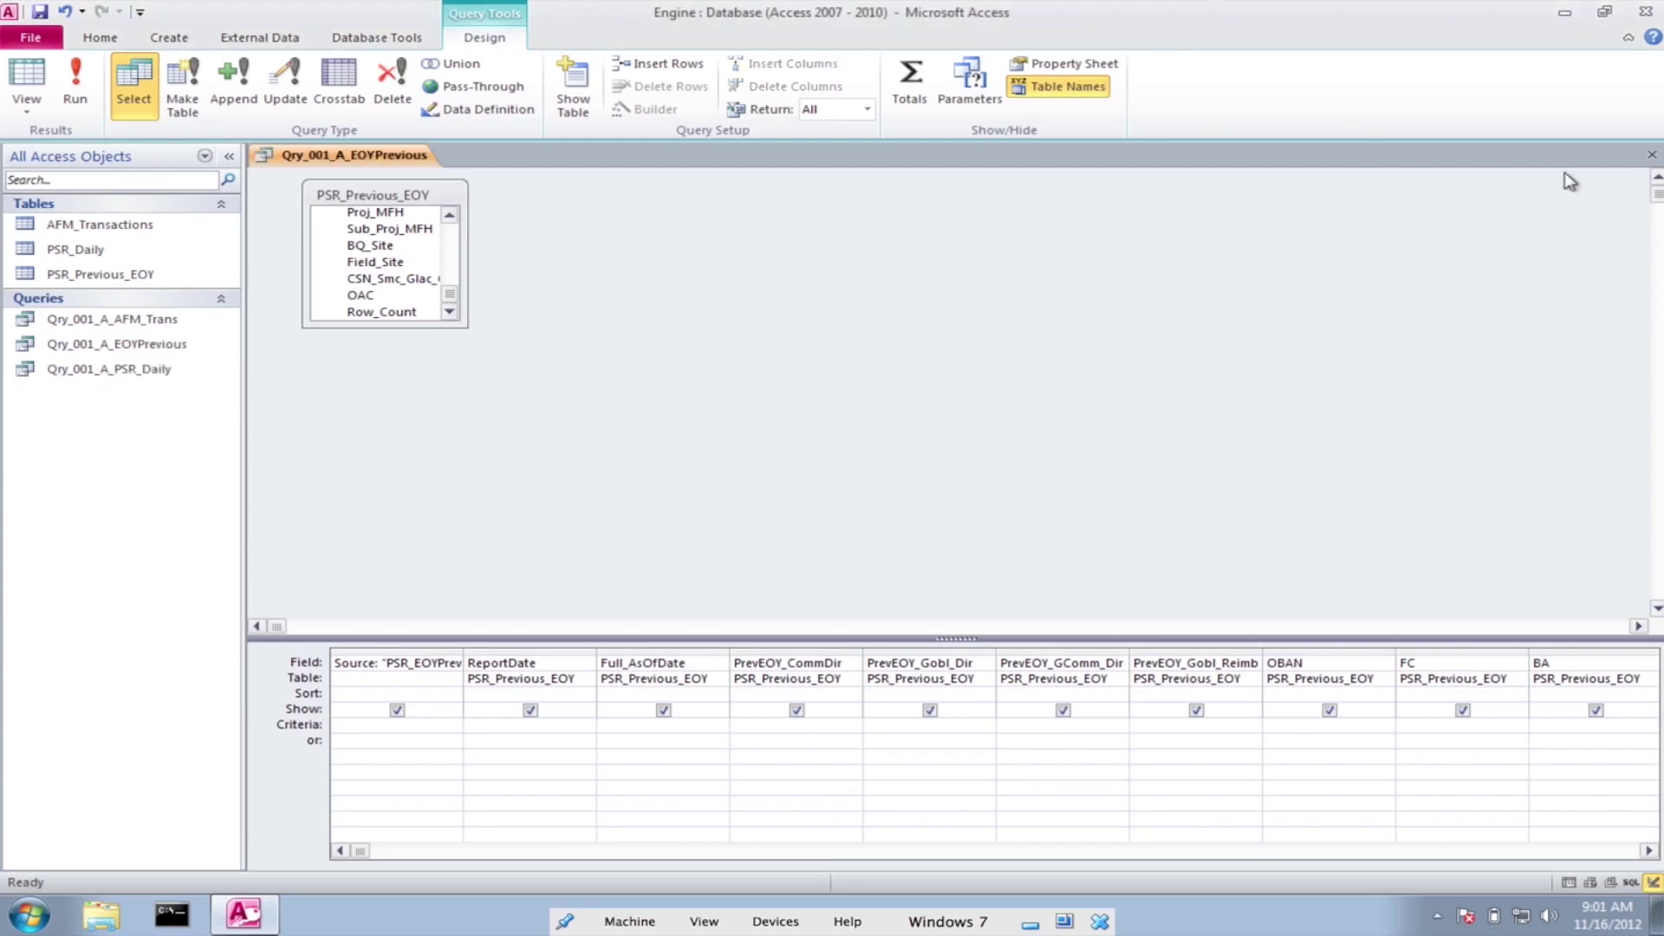
click(1653, 157)
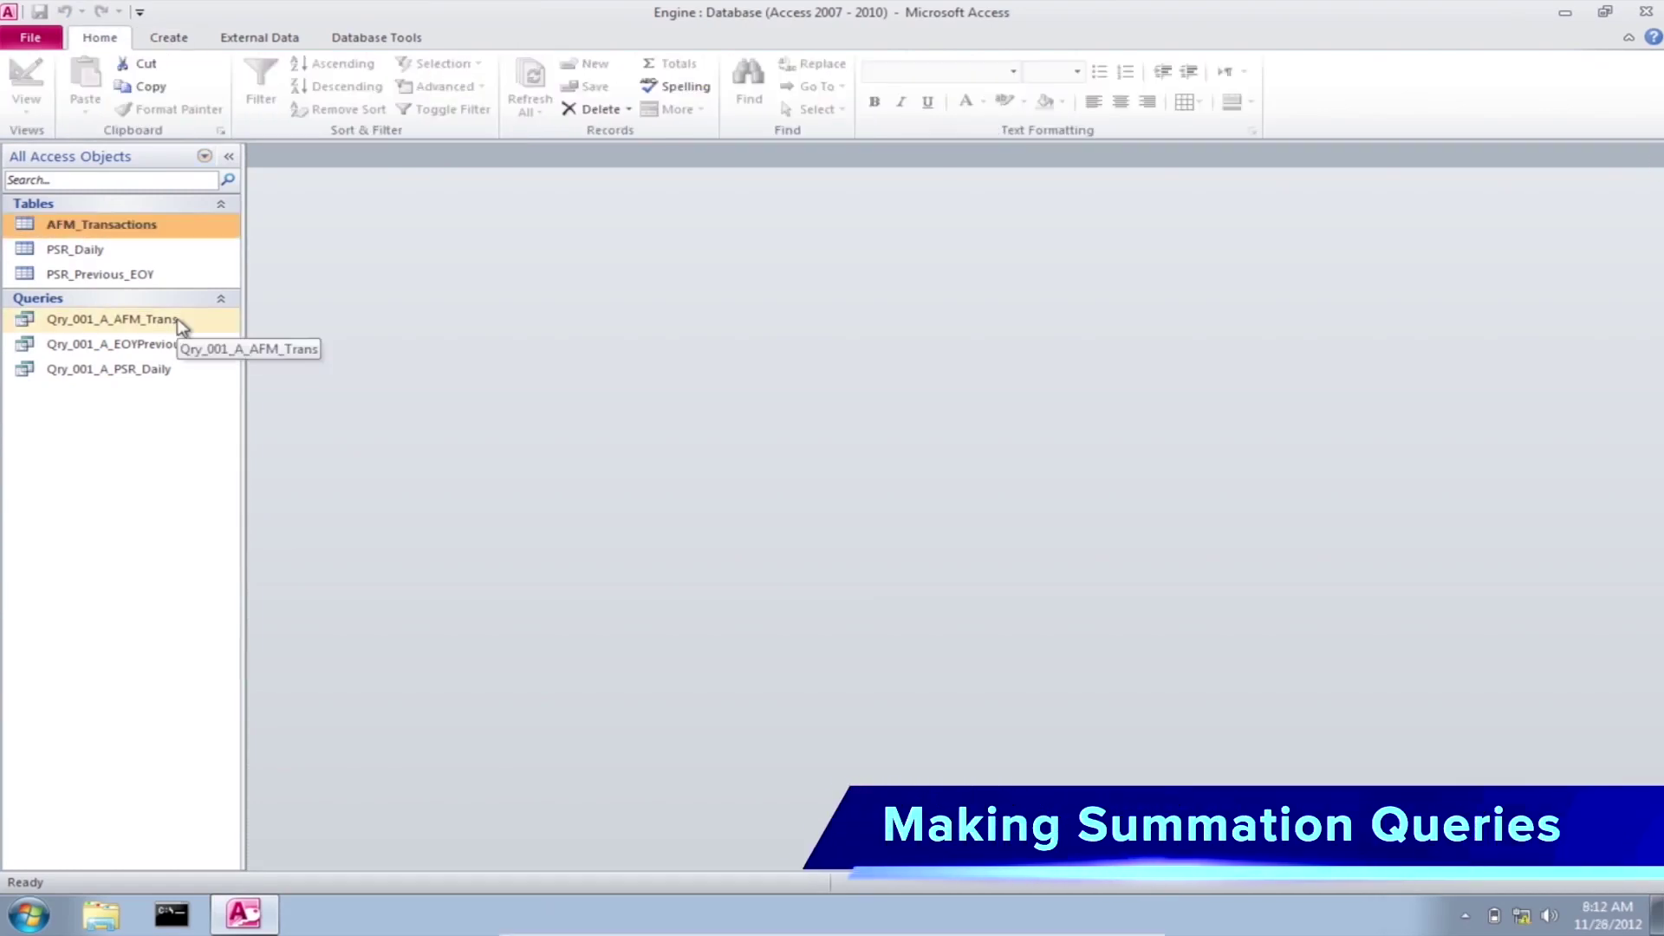
Step: Open Qry_001_A_AFM_Trans in design view and turn on its Totals row
click(177, 321)
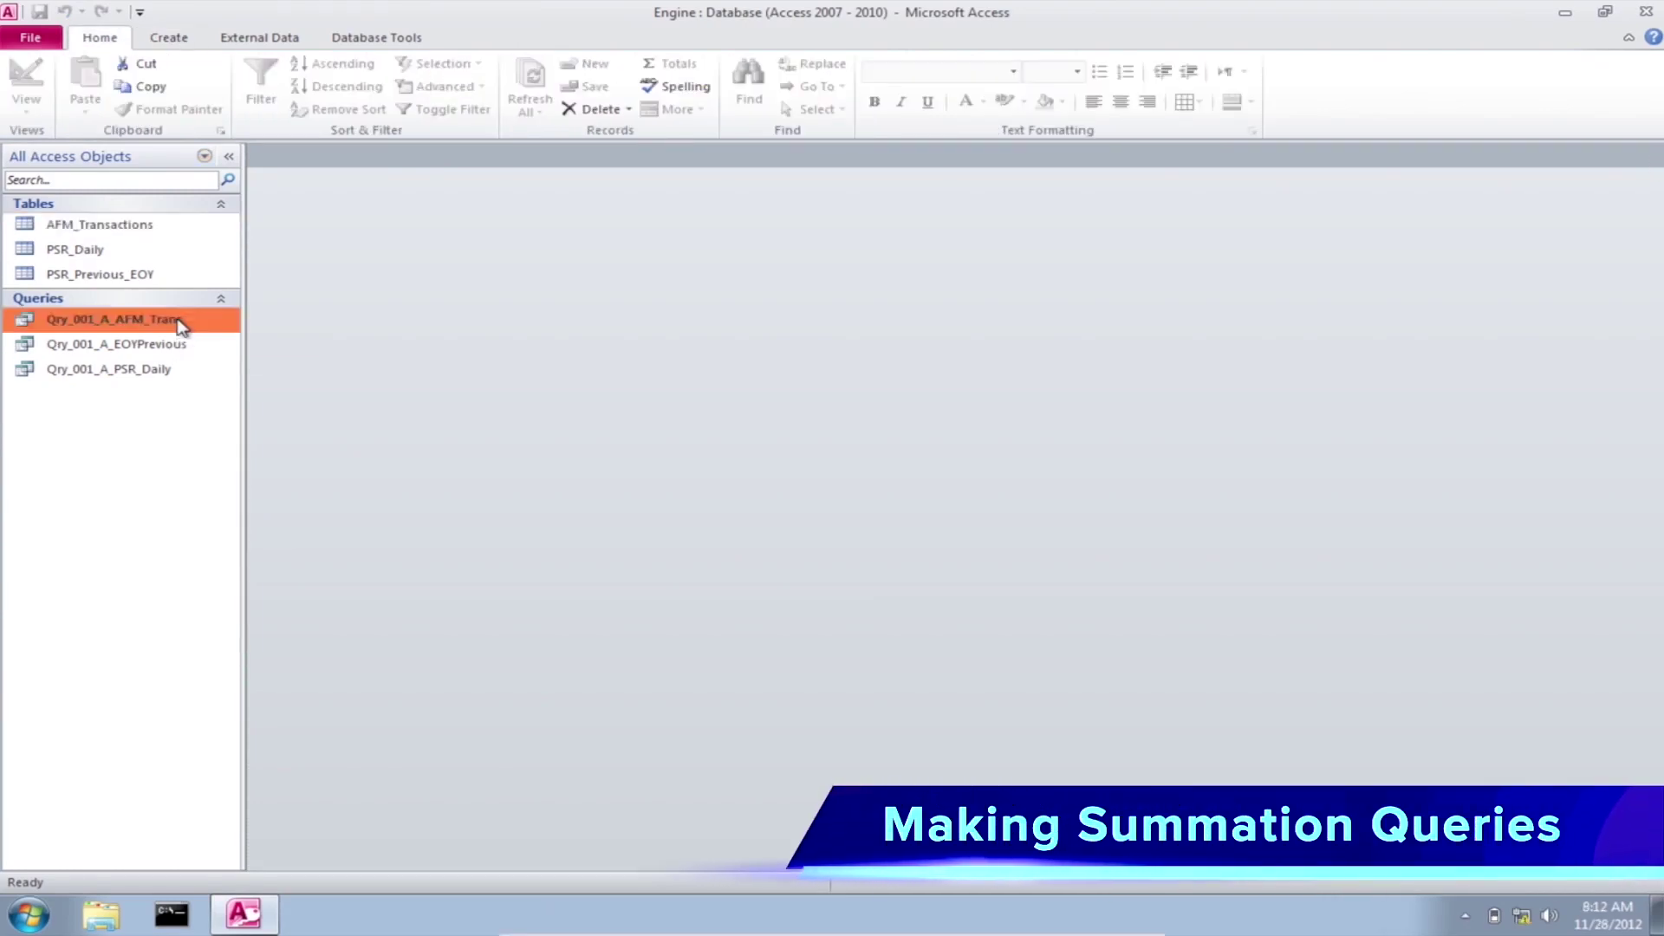
right_click(181, 324)
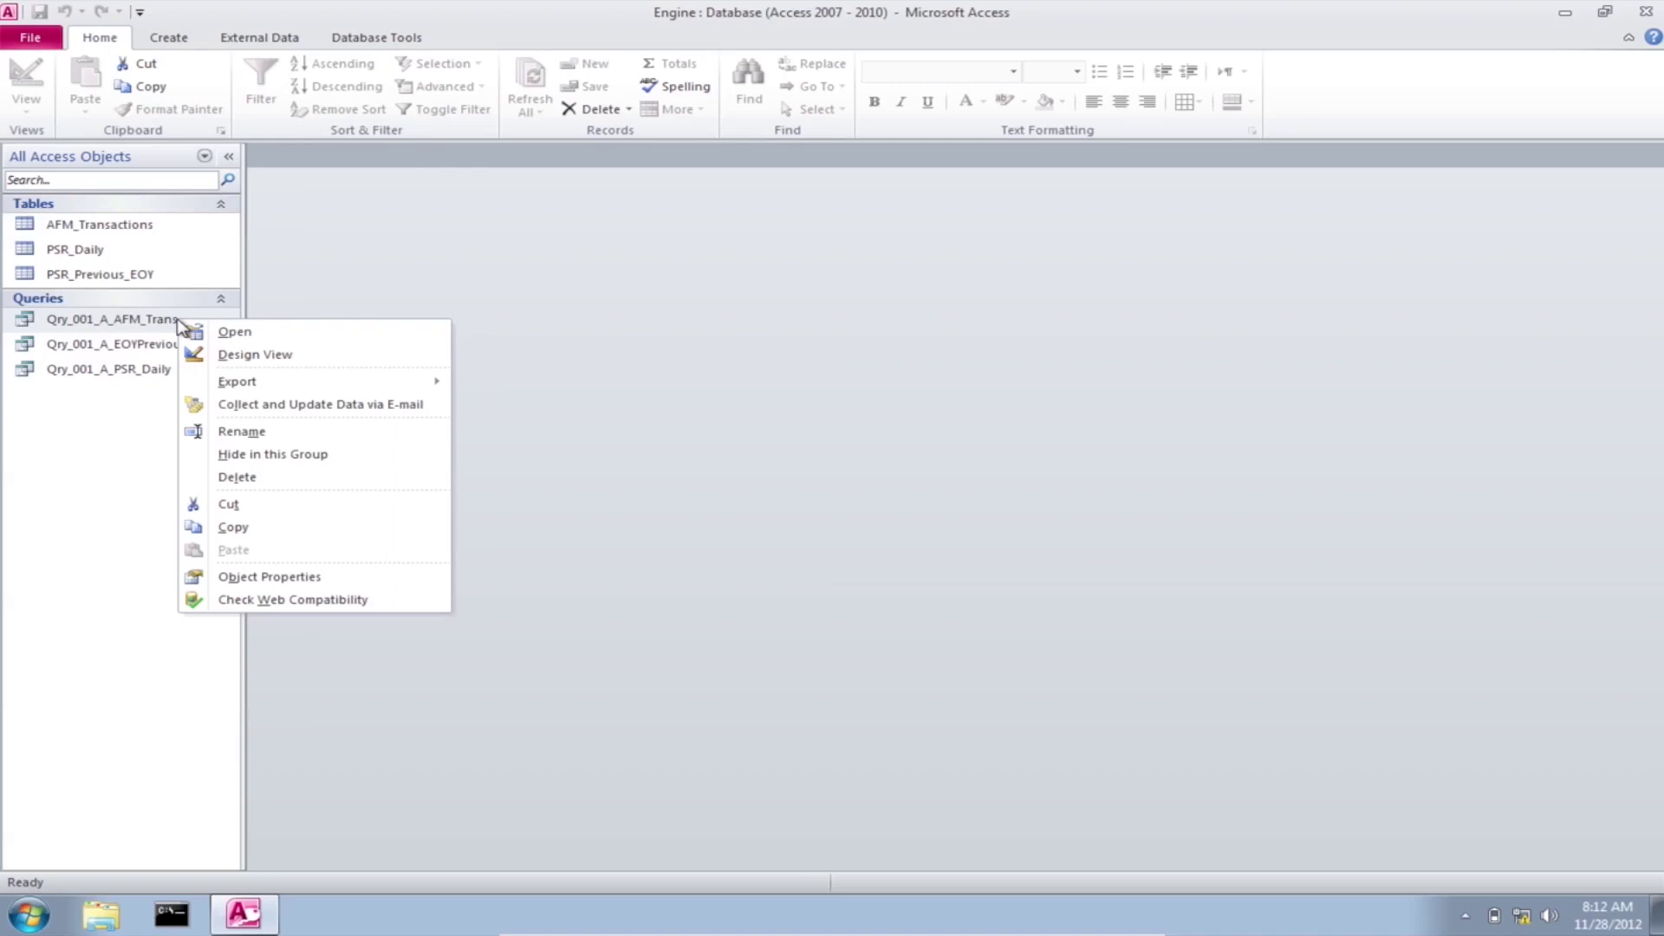
click(256, 356)
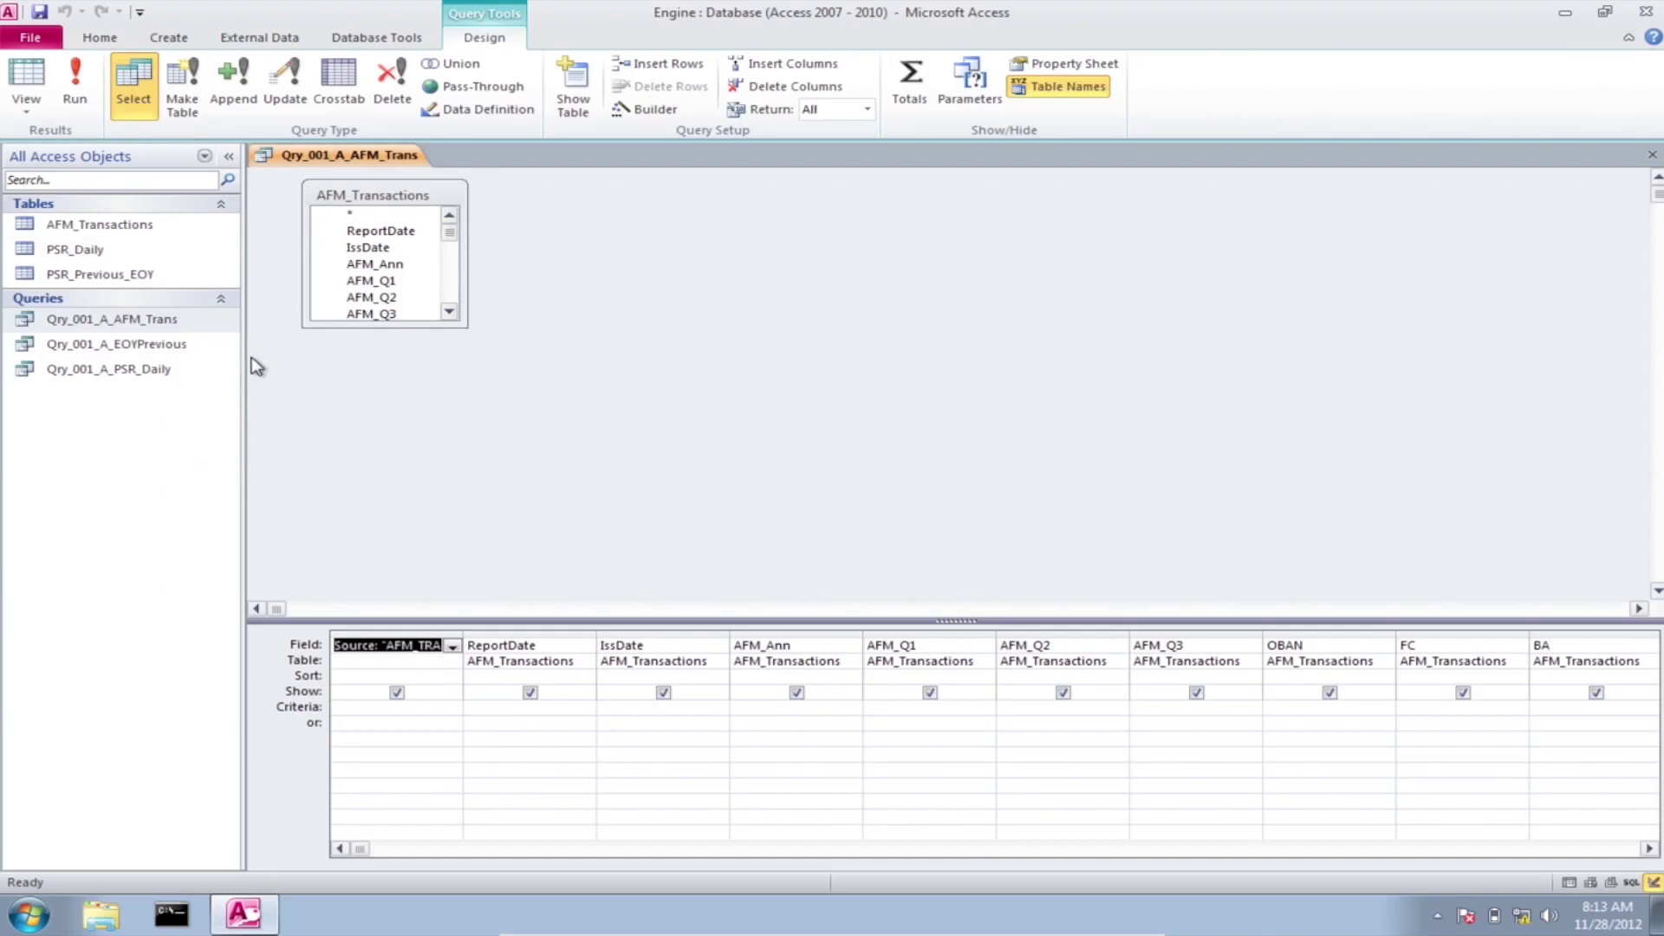
click(910, 82)
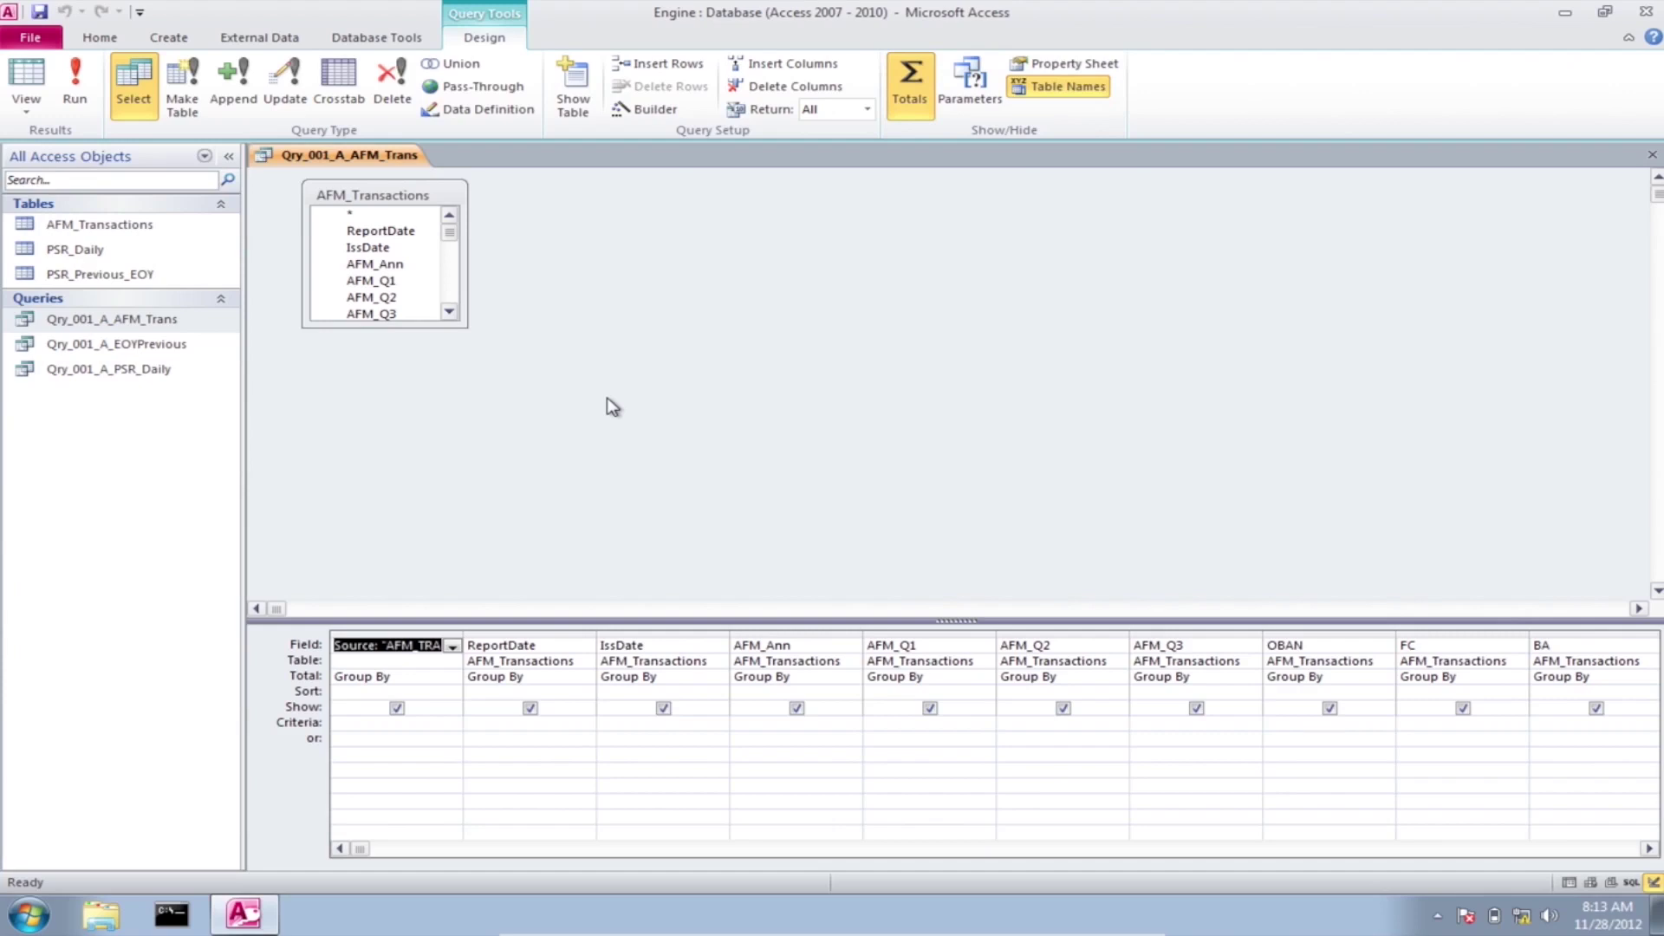
Step: Set the total for AFM_Ann, AFM_Q1, AFM_Q2 and AFM_Q3 to Sum, and close the query with its changes saved
click(735, 677)
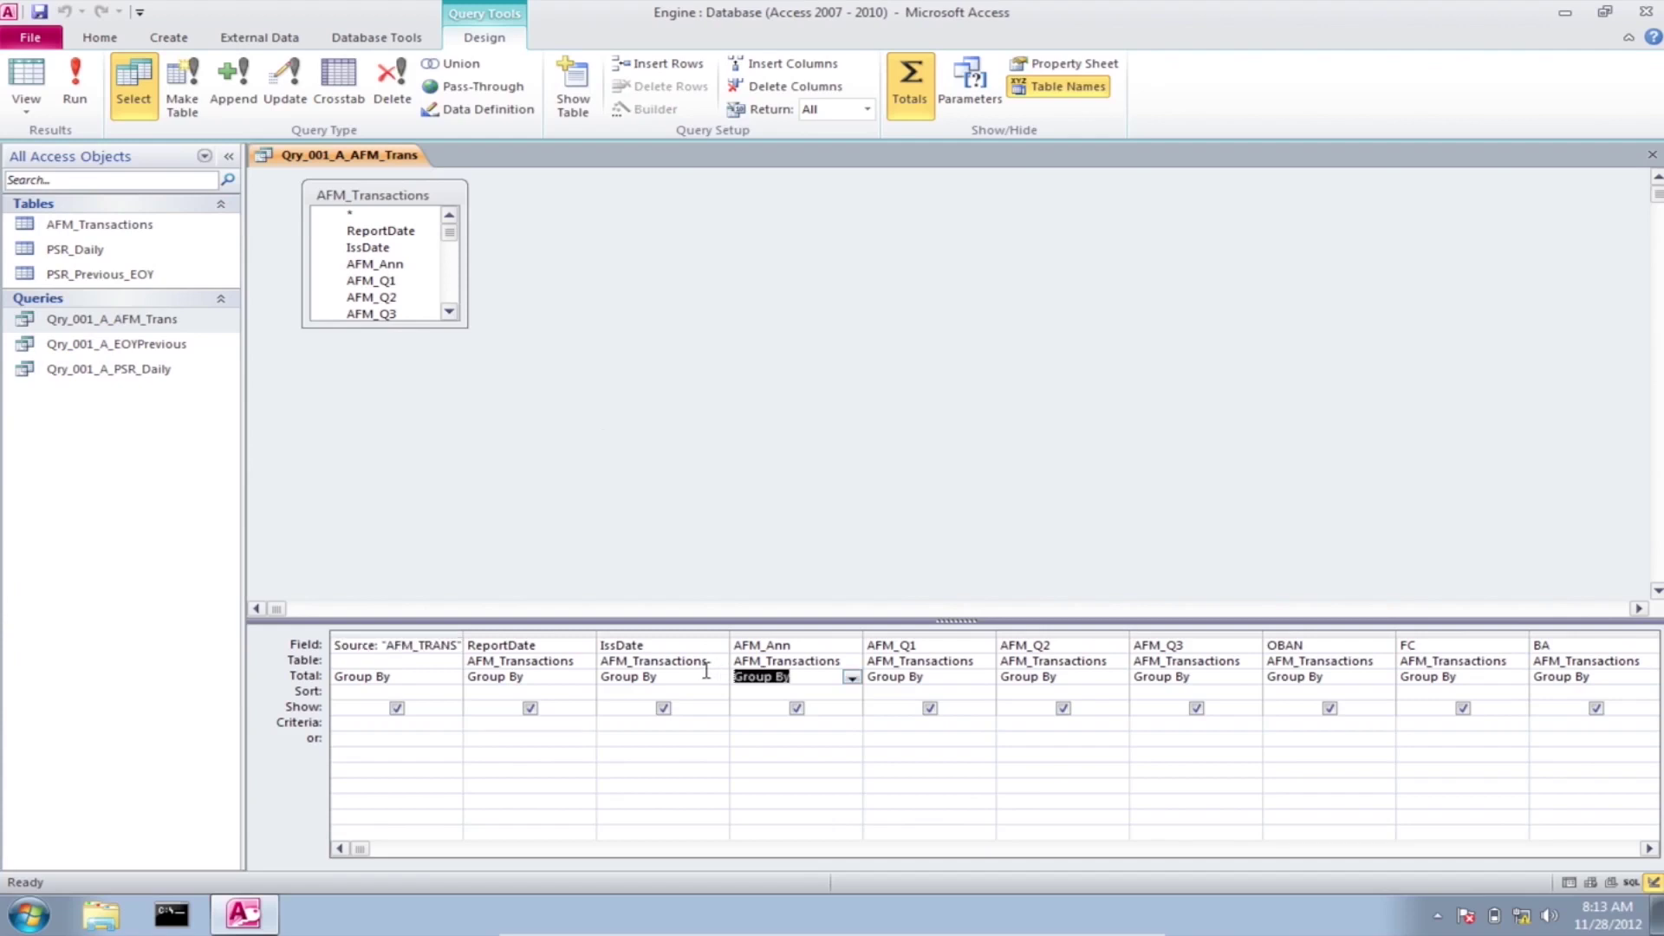
text(Sum)
key(Tab)
text(S)
key(Tab)
text(S)
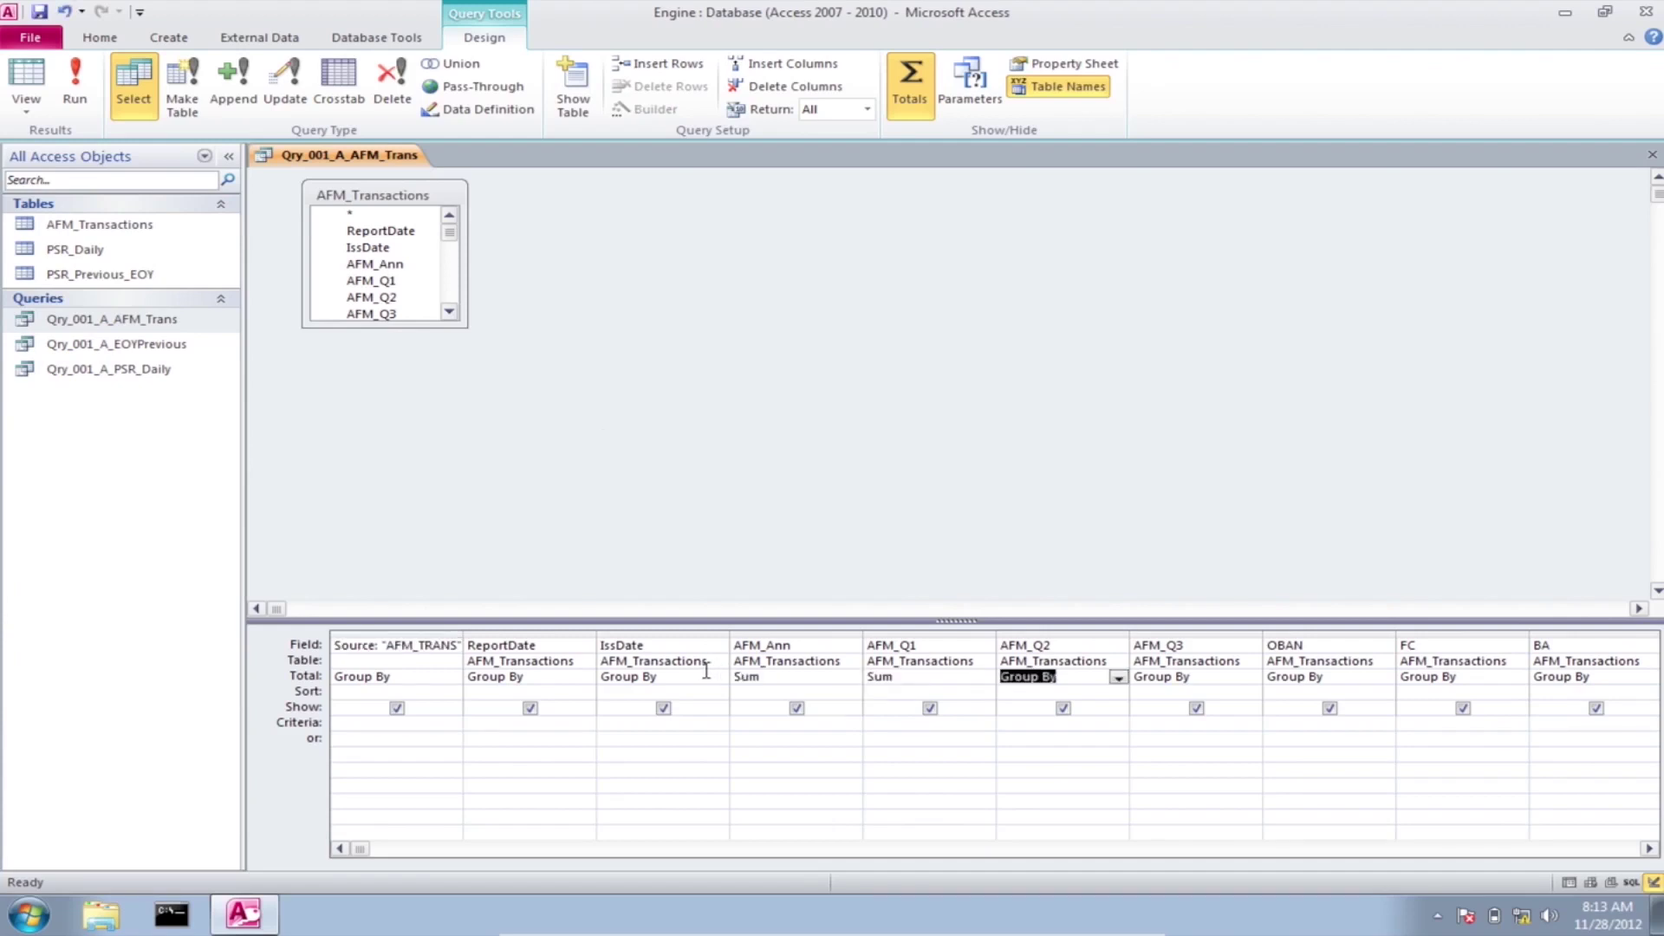
key(Tab)
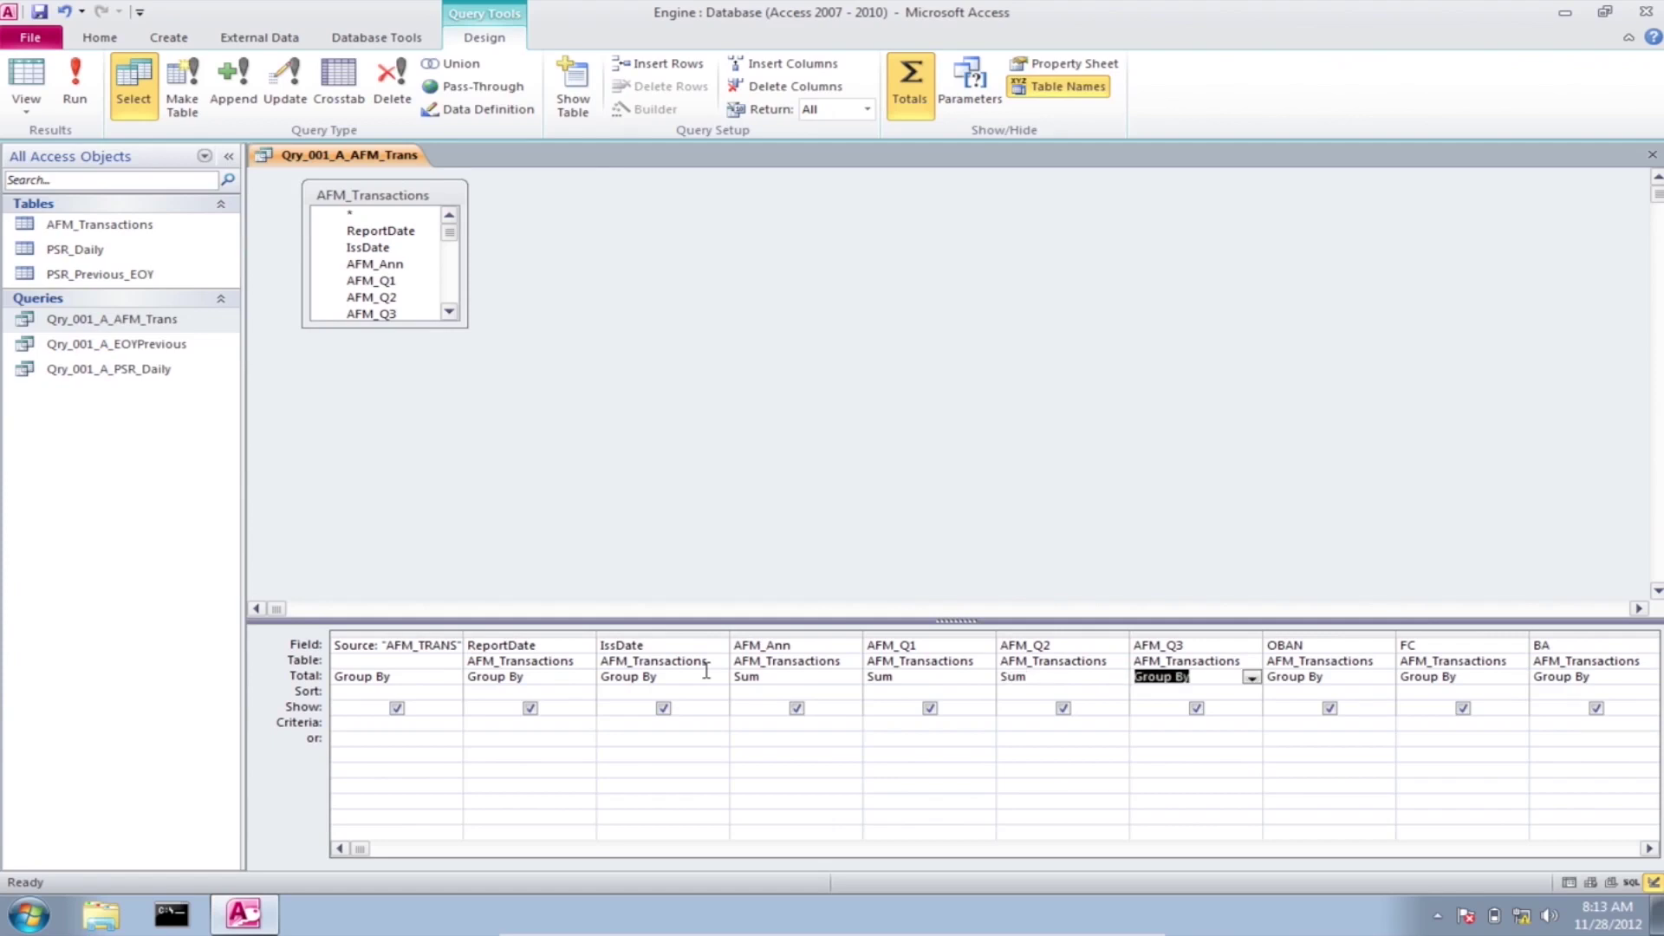
text(Sum)
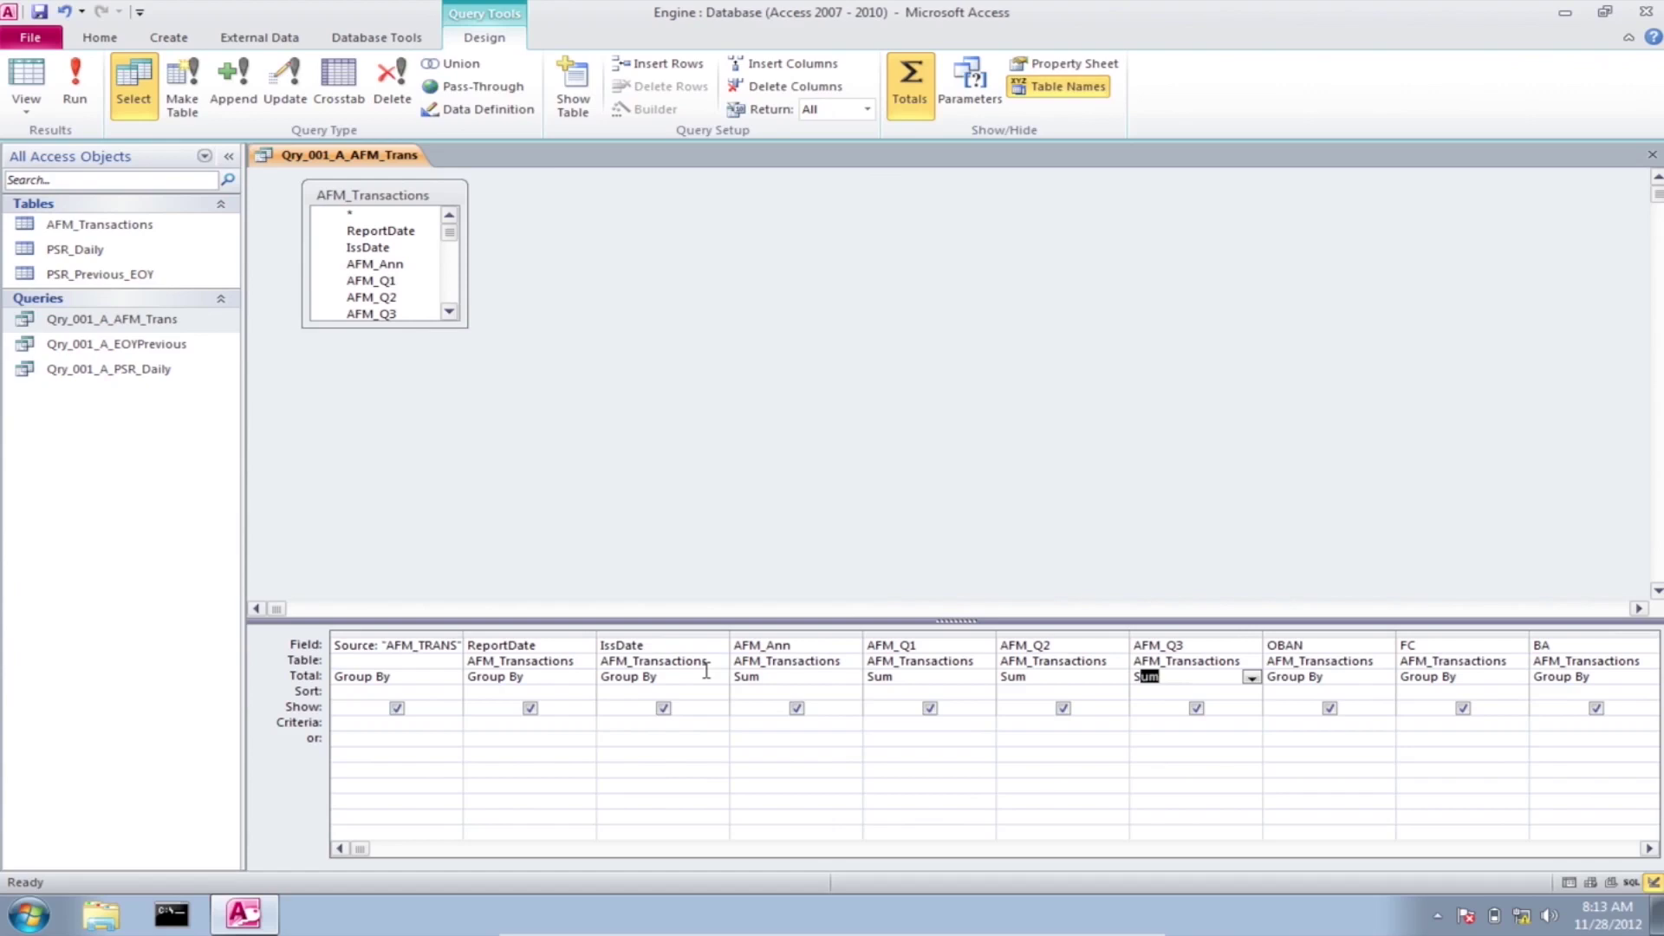
click(1653, 160)
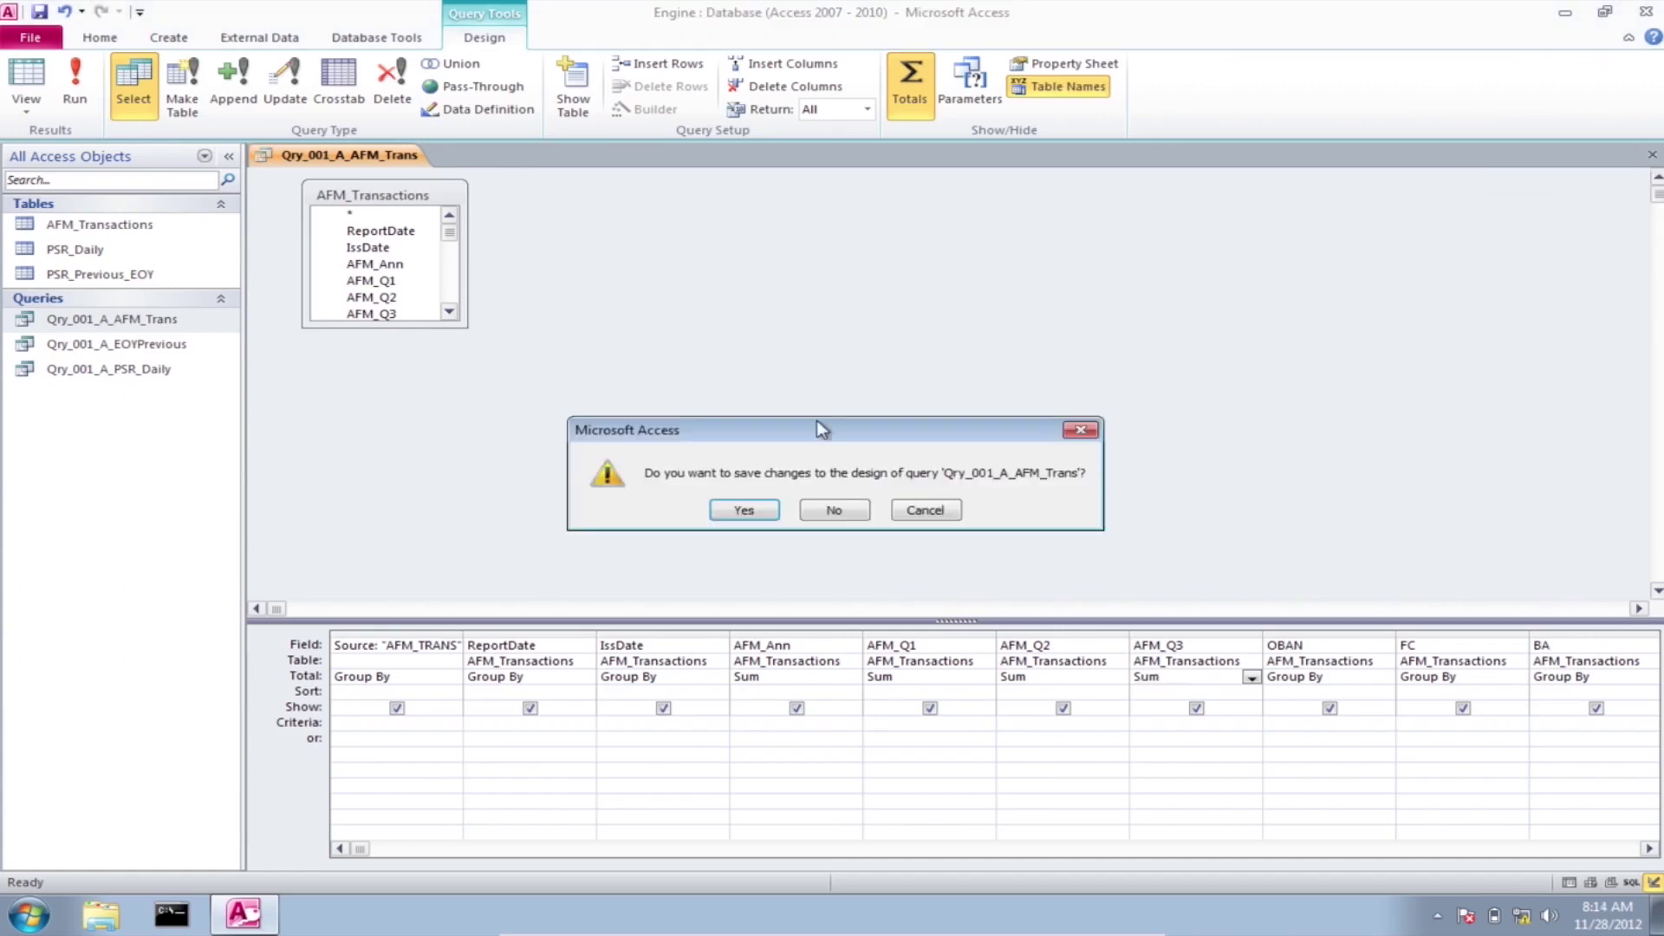
click(744, 512)
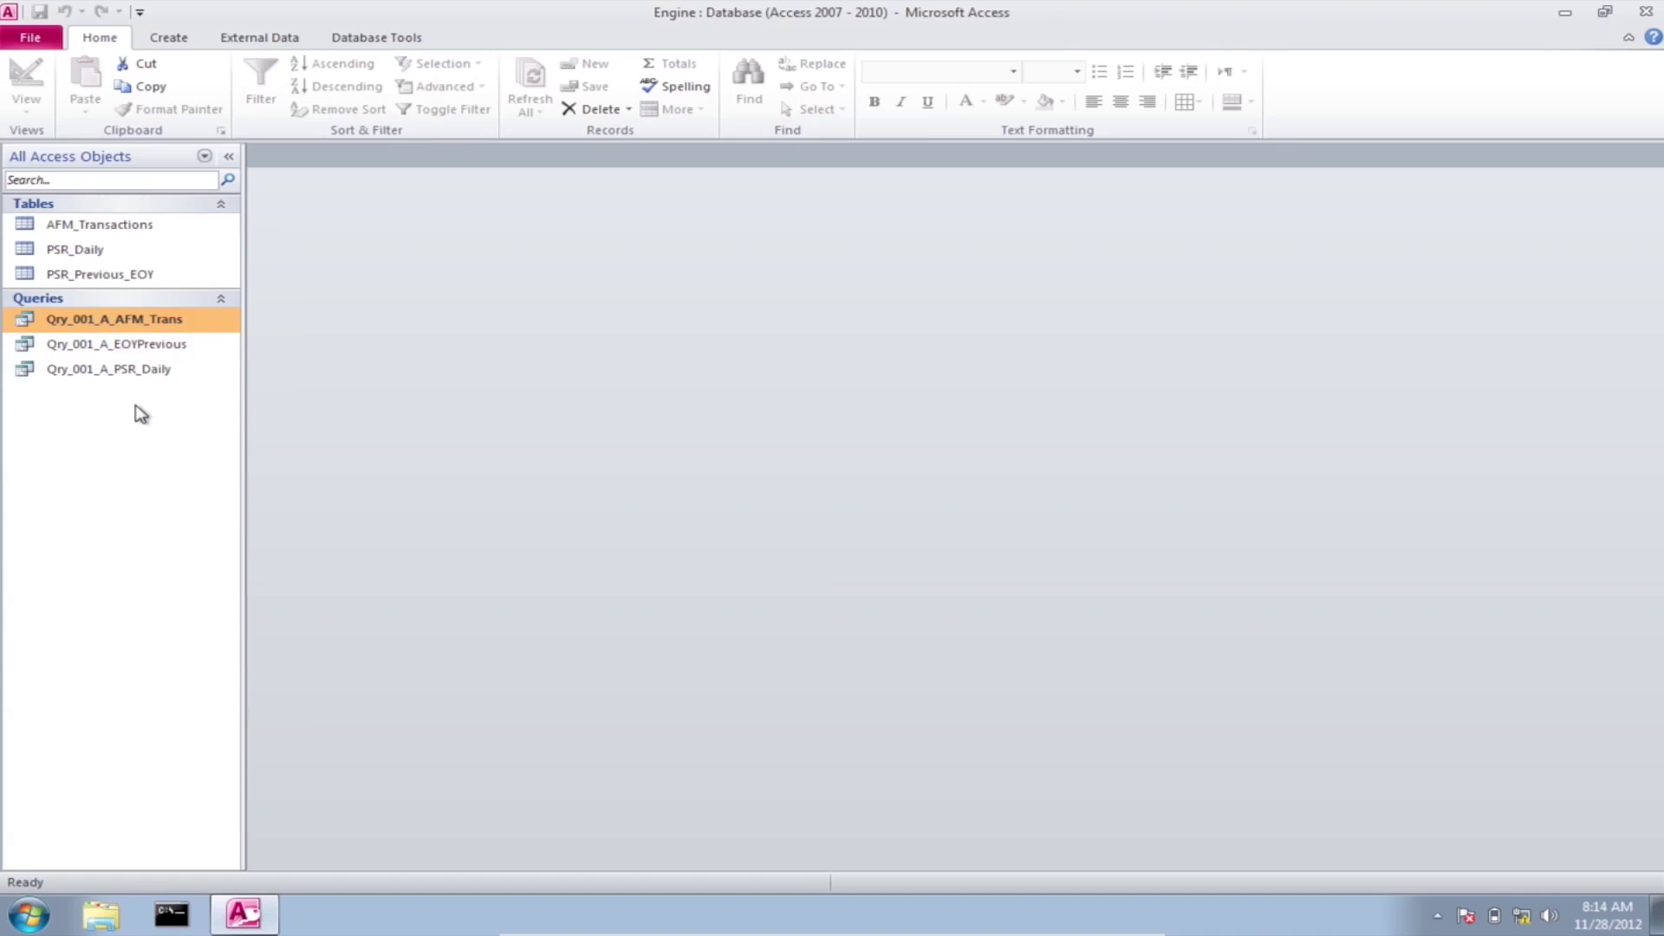
Step: Open Qry_001_A_PSR_Daily in design view and turn on its Totals row
click(149, 373)
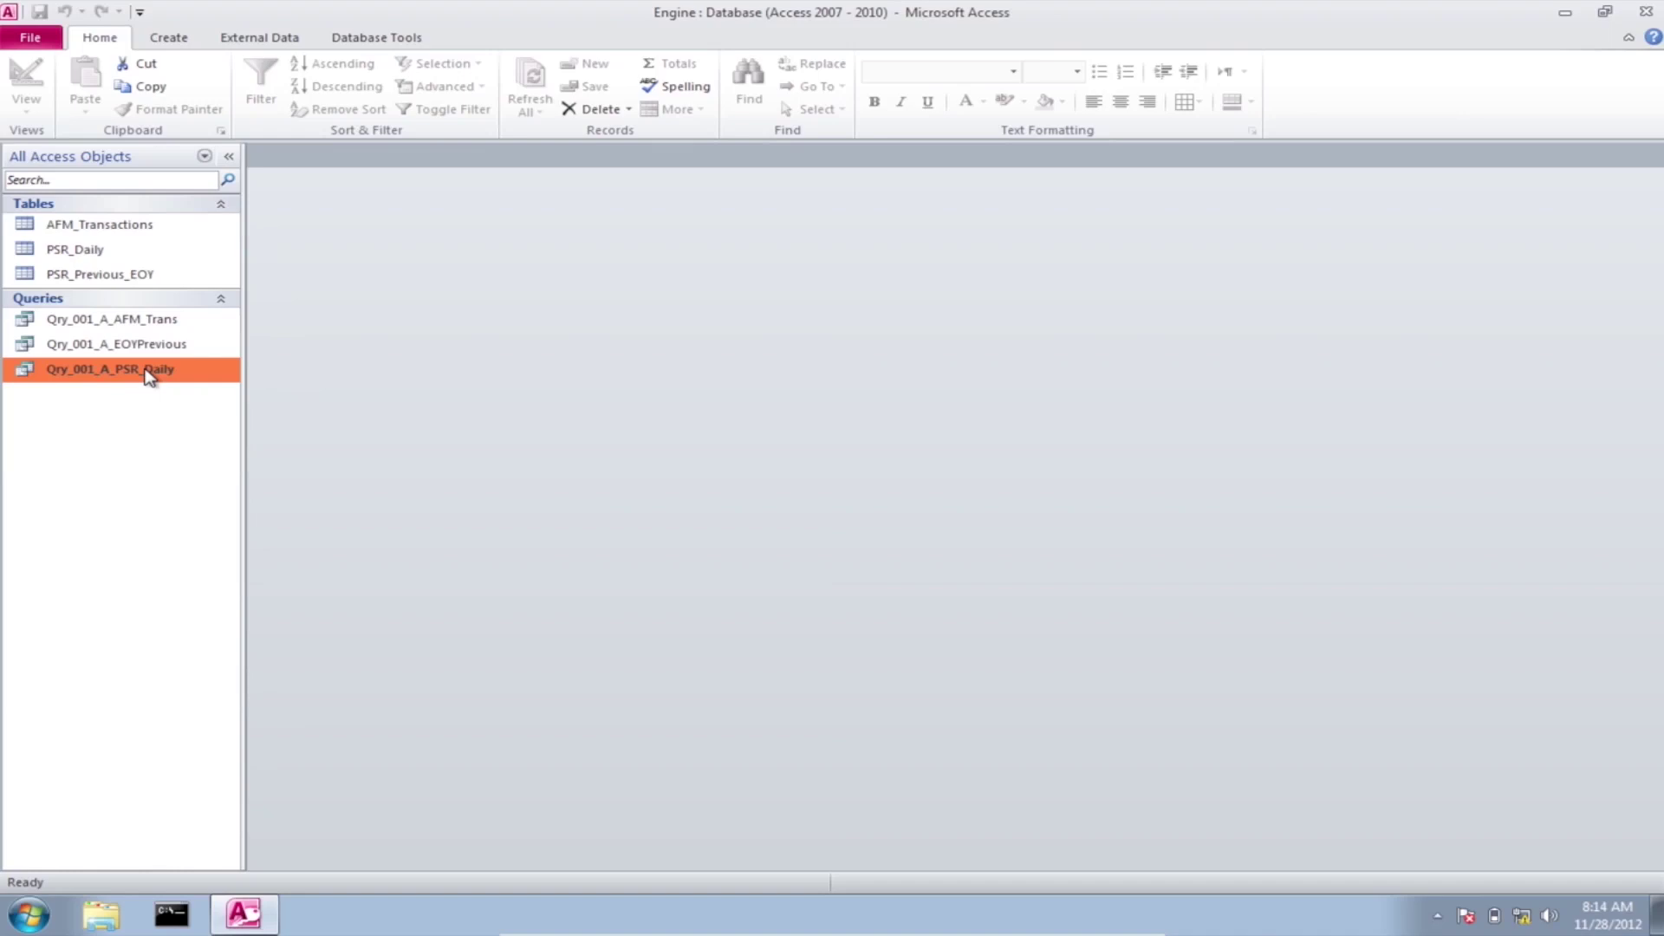
right_click(149, 377)
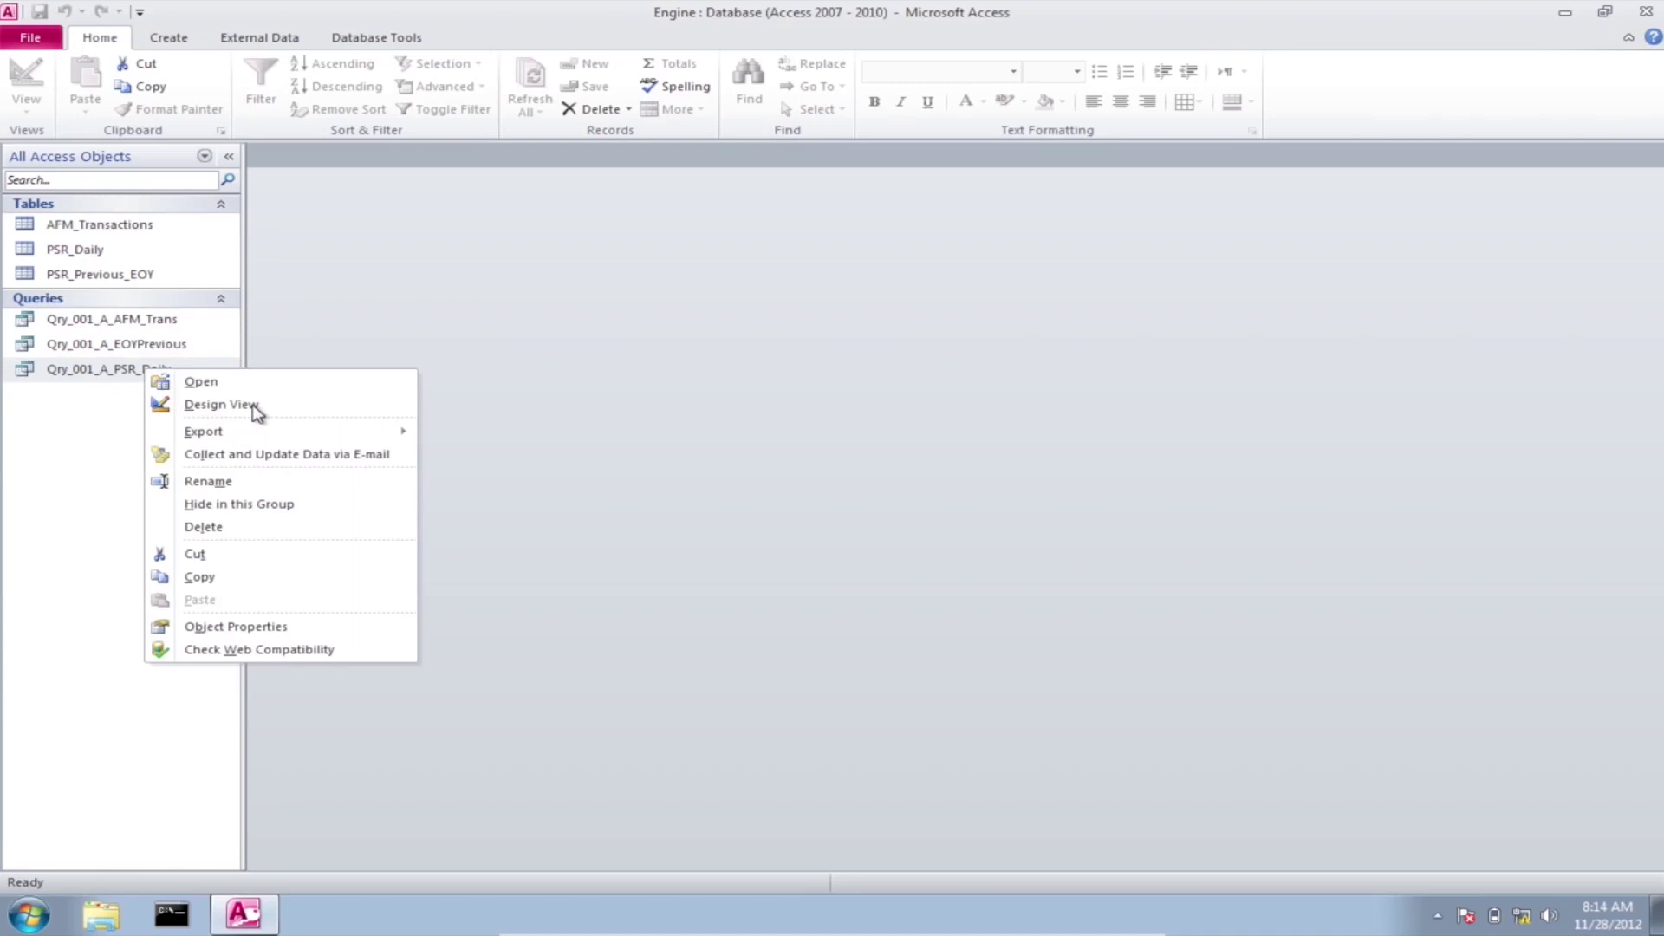
key(Down)
key(Down)
key(Down)
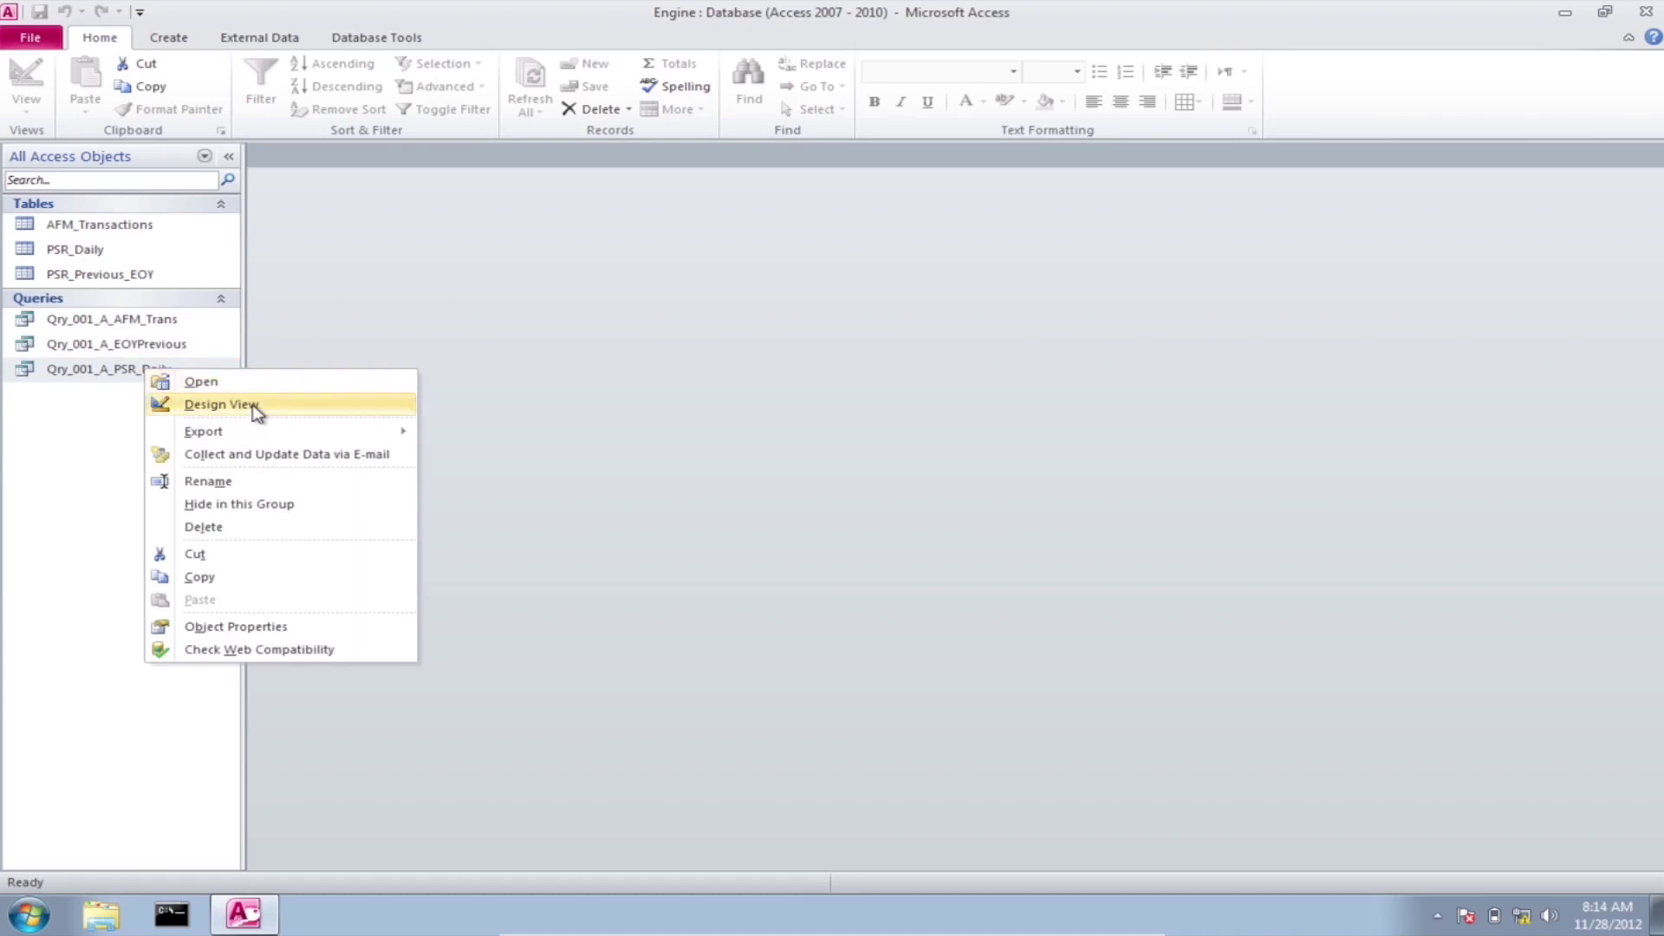
key(Right)
click(254, 405)
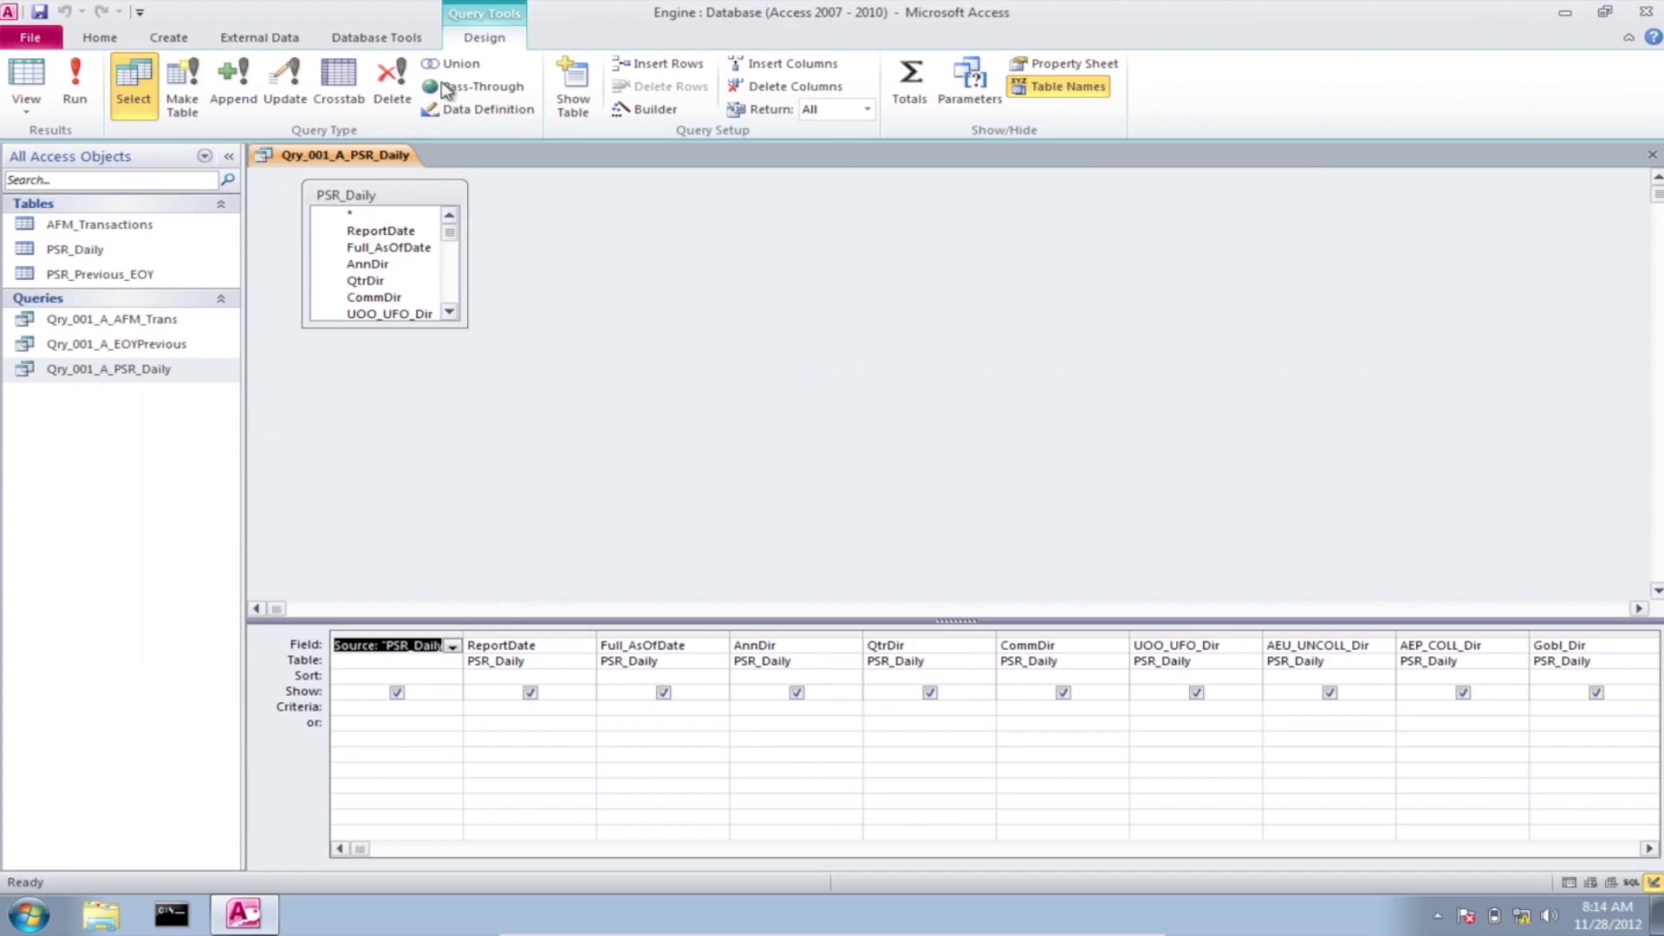
click(923, 90)
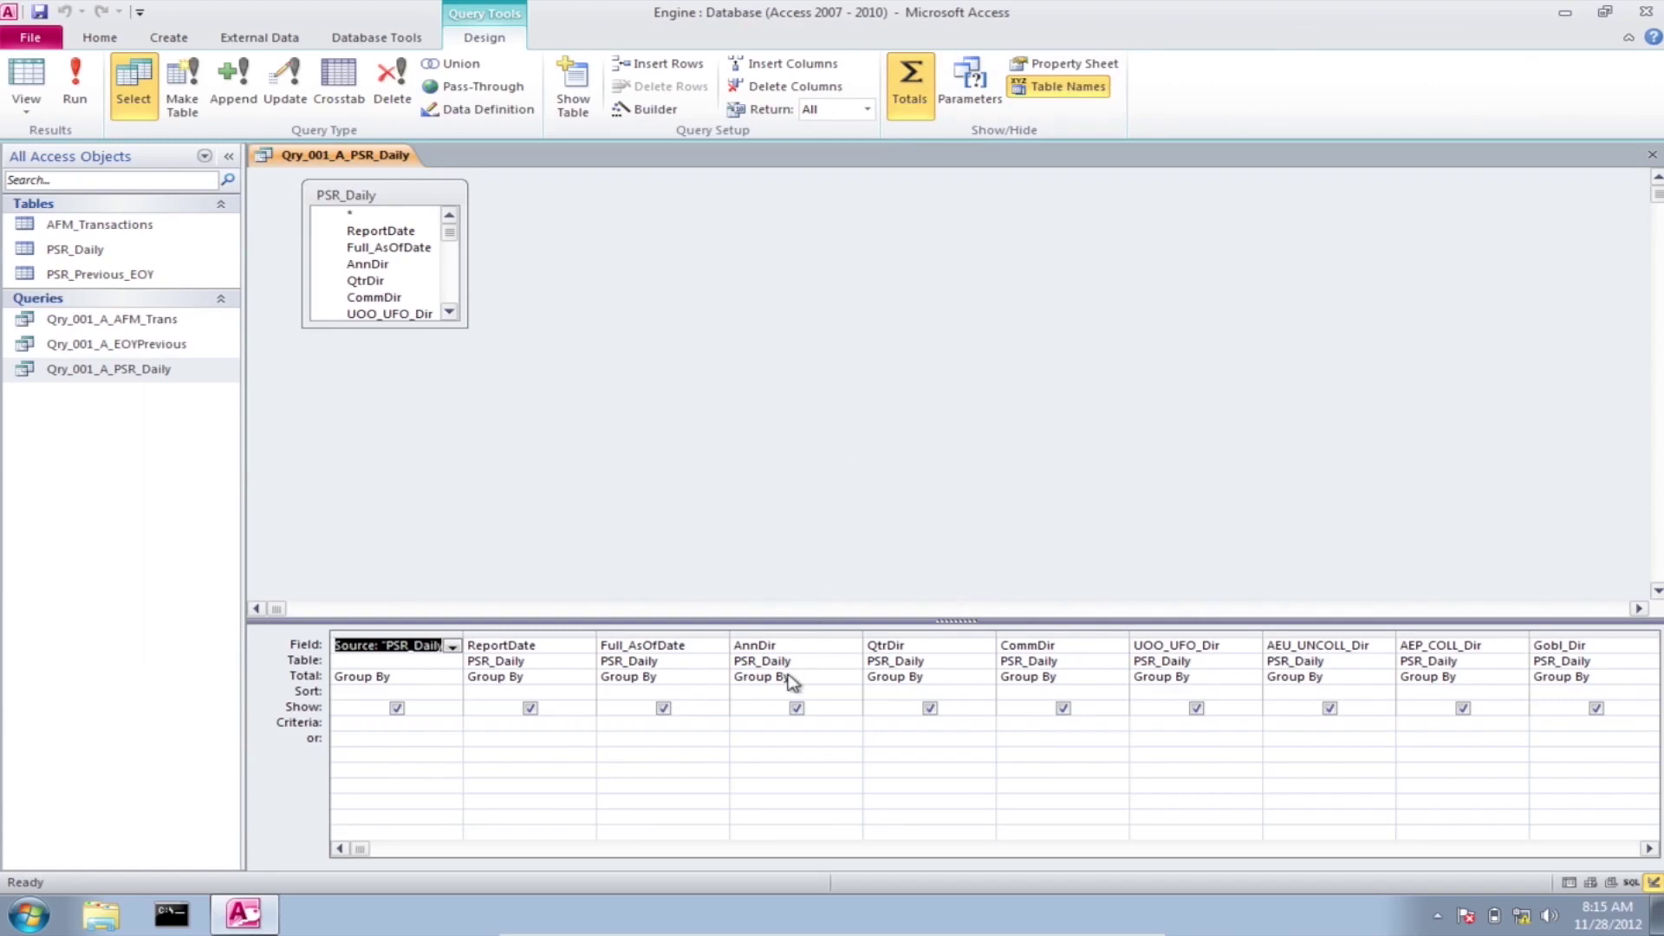
Step: Set the total for each field from AnnDir through GComm_Dir to Sum
drag(792, 680, 711, 671)
text(s)
key(Tab)
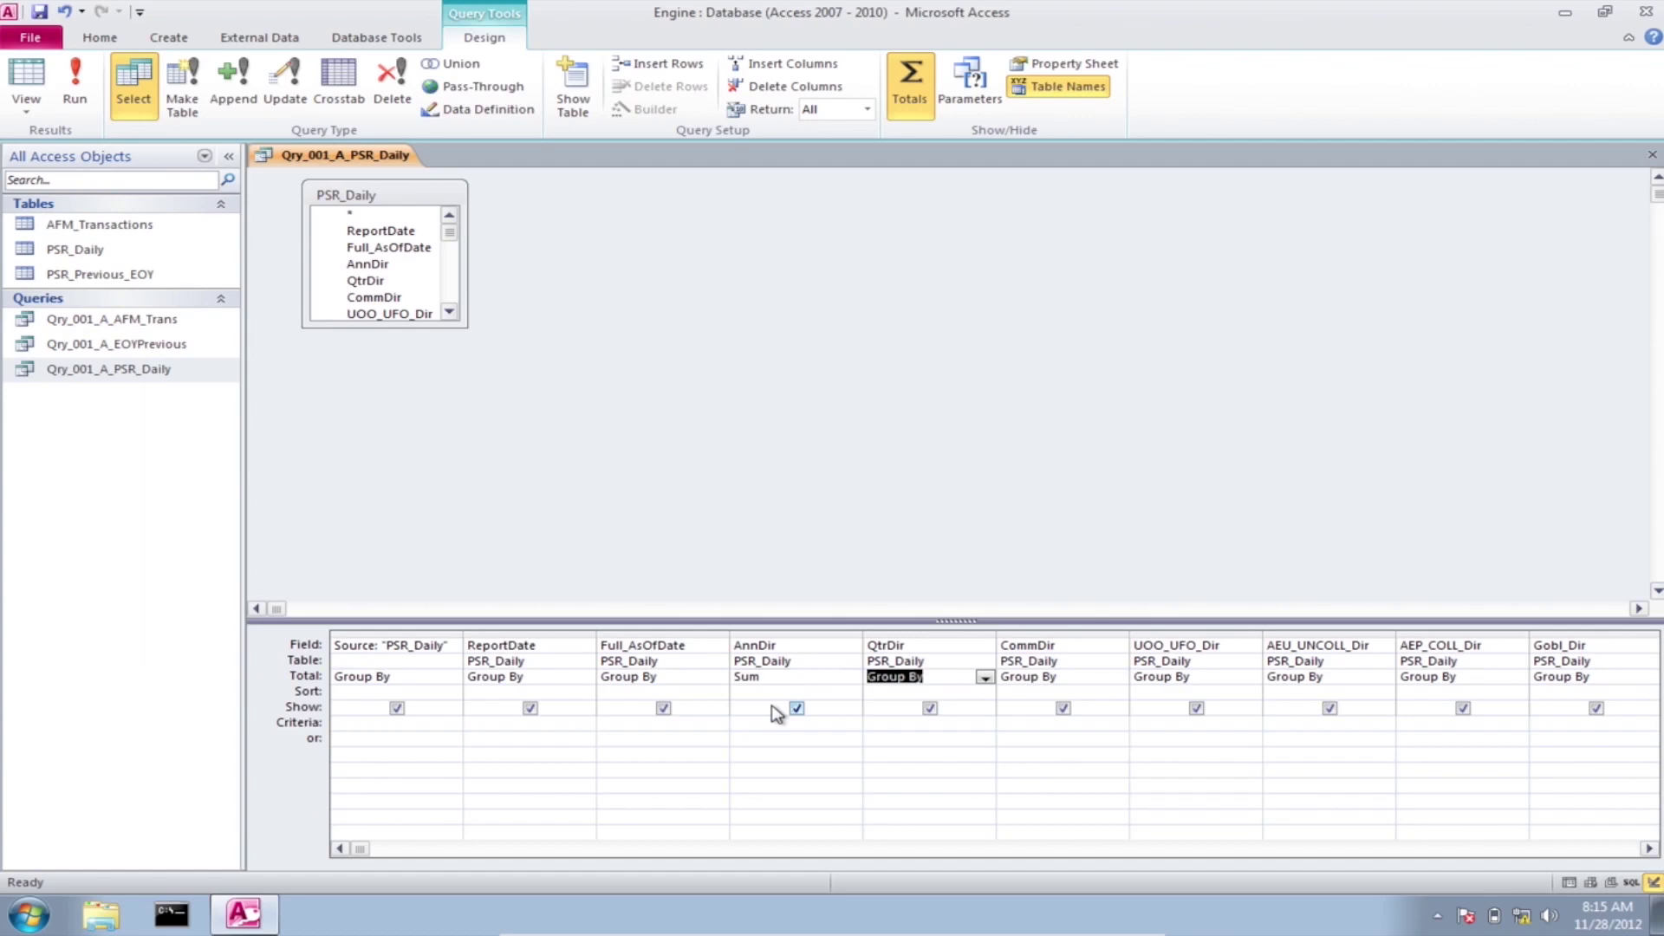
text(sum)
key(Tab)
text(s)
key(Tab)
text(s)
key(Tab)
text(s)
key(Tab)
text(s)
key(Tab)
text(s)
key(Tab)
text(s)
key(Tab)
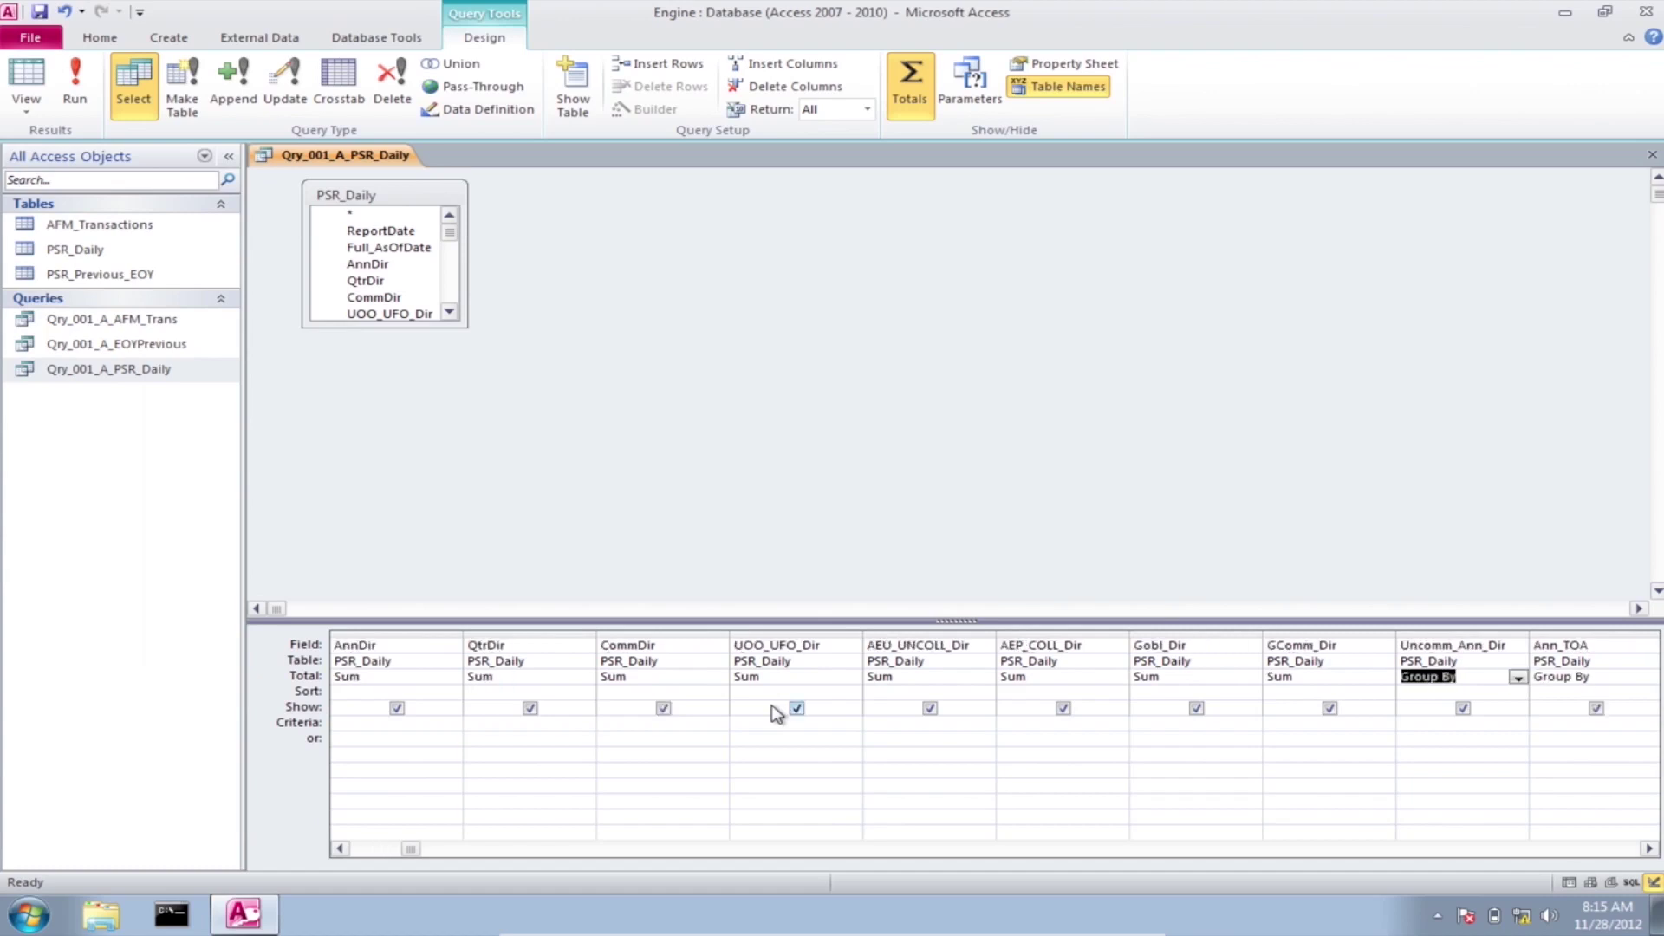
Step: Set the total for each field from Uncomm_Ann_Dir through Dir_Gobl_Eom to Sum
text(s)
key(Tab)
text(s)
key(Tab)
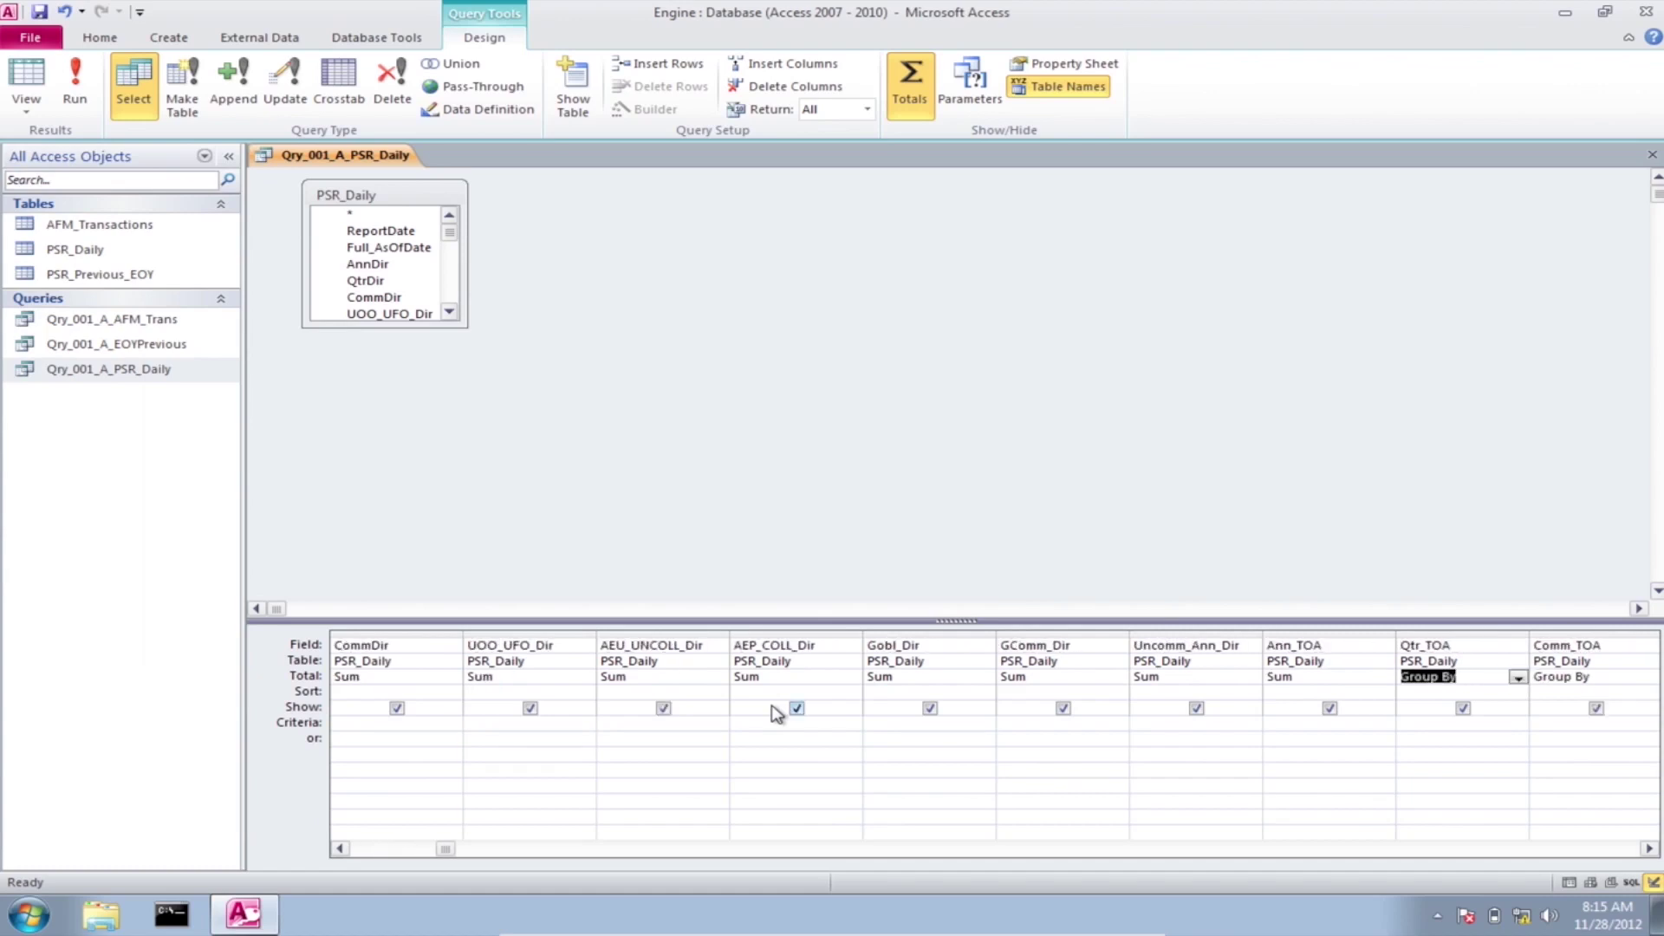
text(s)
key(Tab)
text(s)
key(Tab)
text(s)
key(Tab)
text(s)
key(Tab)
text(s)
key(Tab)
text(s)
key(Tab)
text(s)
key(Tab)
text(s)
key(Tab)
text(s)
key(Tab)
text(s)
key(Tab)
text(s)
key(Tab)
text(s)
key(Tab)
text(s)
key(Tab)
text(s)
key(Tab)
text(s)
key(Tab)
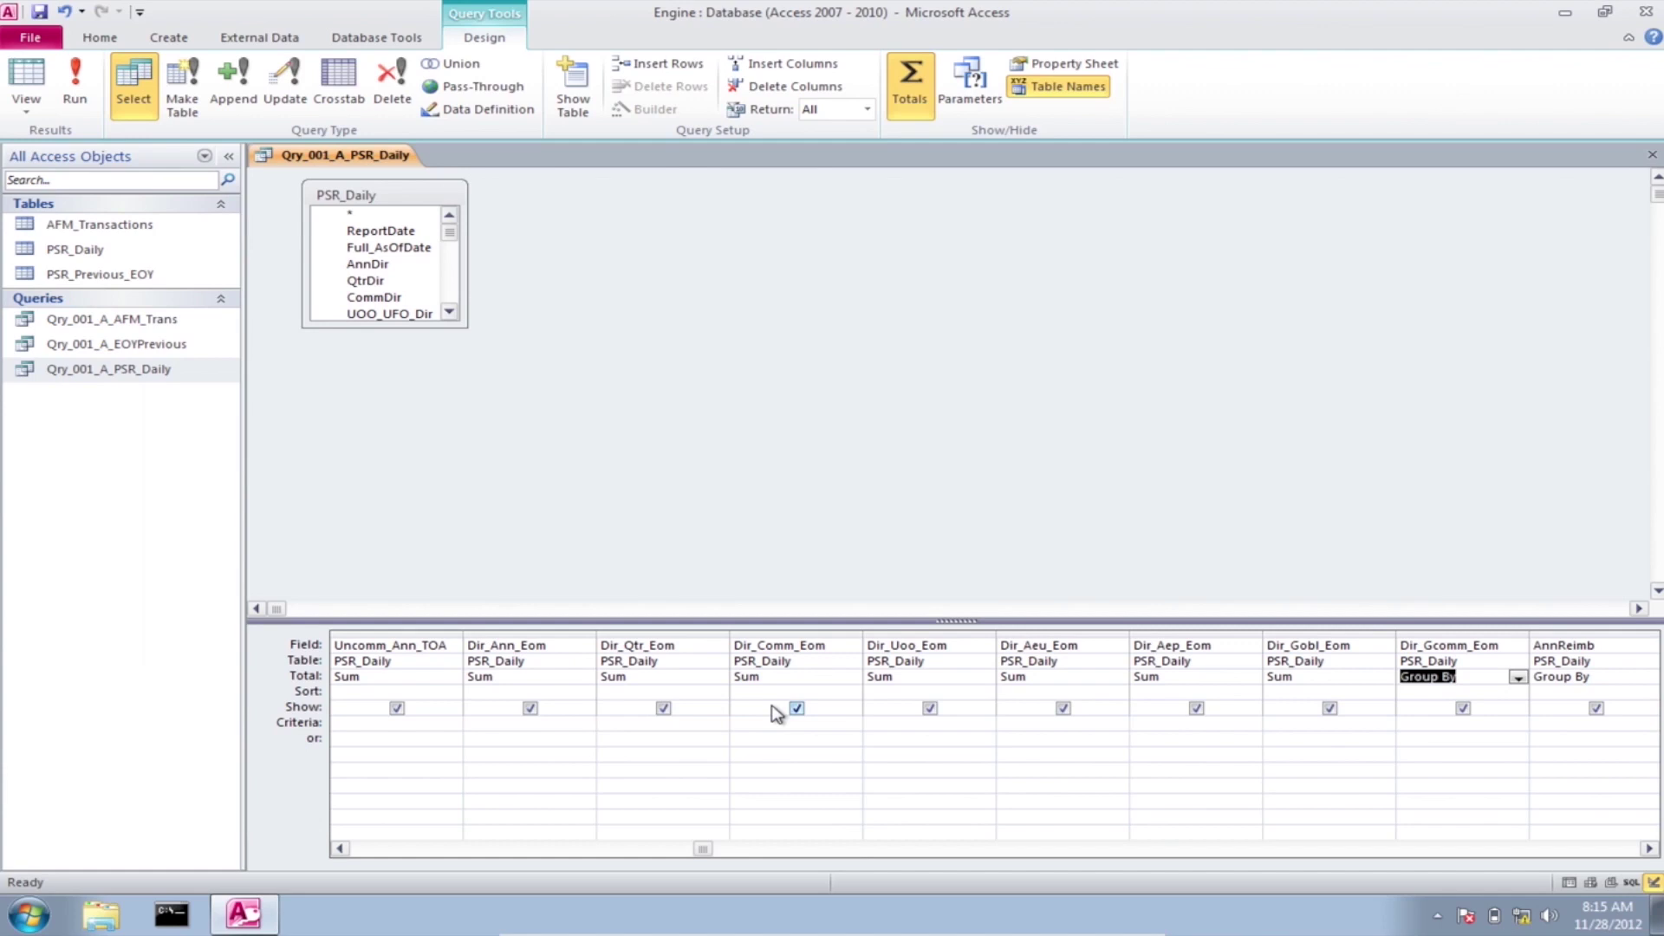
Step: Set the total for Dir_Gcomm_Eom and every reimbursement field from AnnReimb through Gobl_Reimb to Sum
text(s)
key(Tab)
text(s)
key(Tab)
text(s)
key(Tab)
text(s)
key(Tab)
text(s)
key(Tab)
text(s)
key(Tab)
text(s)
key(Tab)
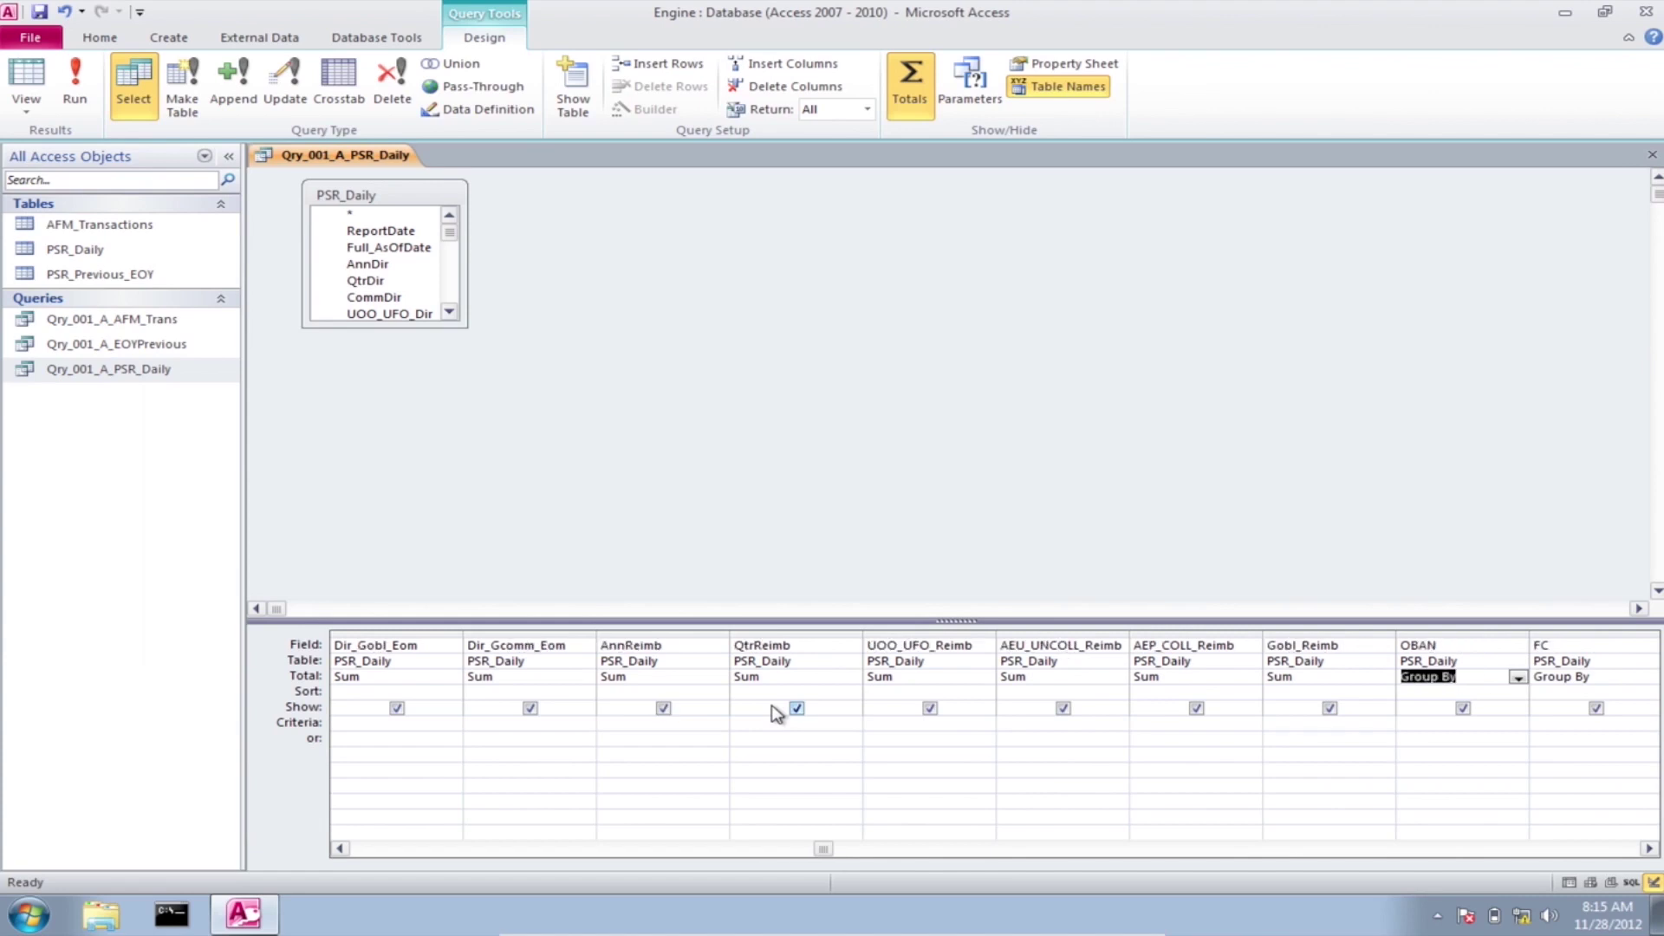
Step: Set the total for the fields ModGrCommDir through ModUOODir to Sum, and close the query with its changes saved
click(1648, 849)
click(1649, 850)
click(1649, 850)
click(1649, 849)
click(1649, 849)
click(1649, 849)
click(1649, 849)
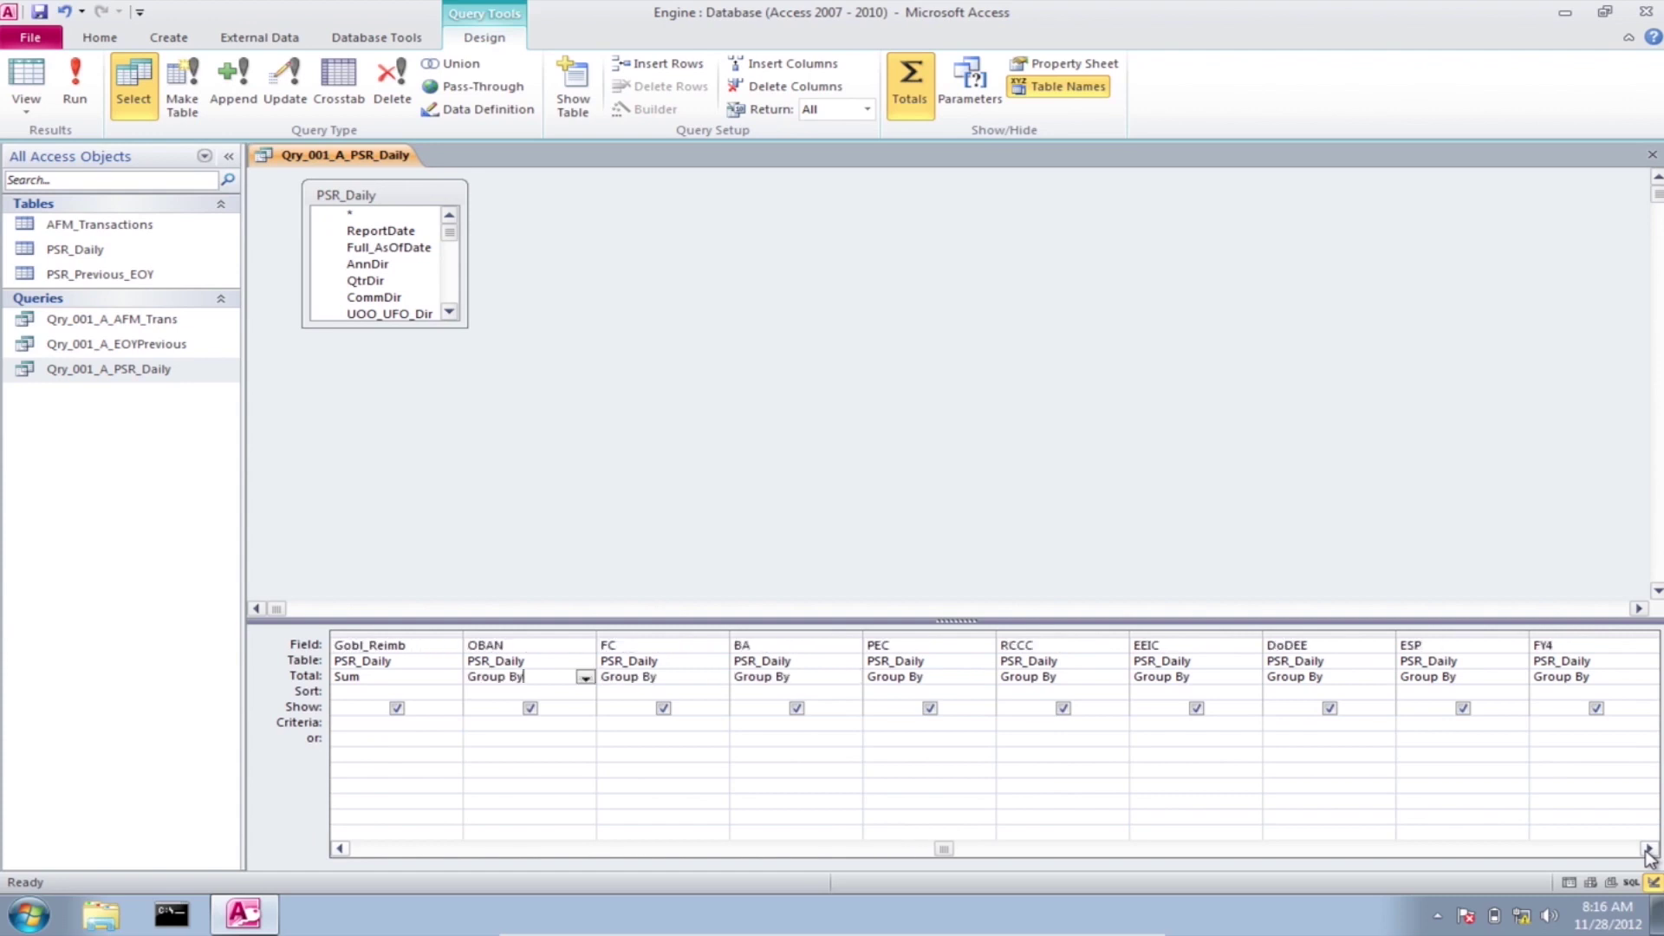
click(1648, 849)
click(1649, 850)
click(1648, 849)
click(1649, 849)
click(1648, 849)
click(1649, 849)
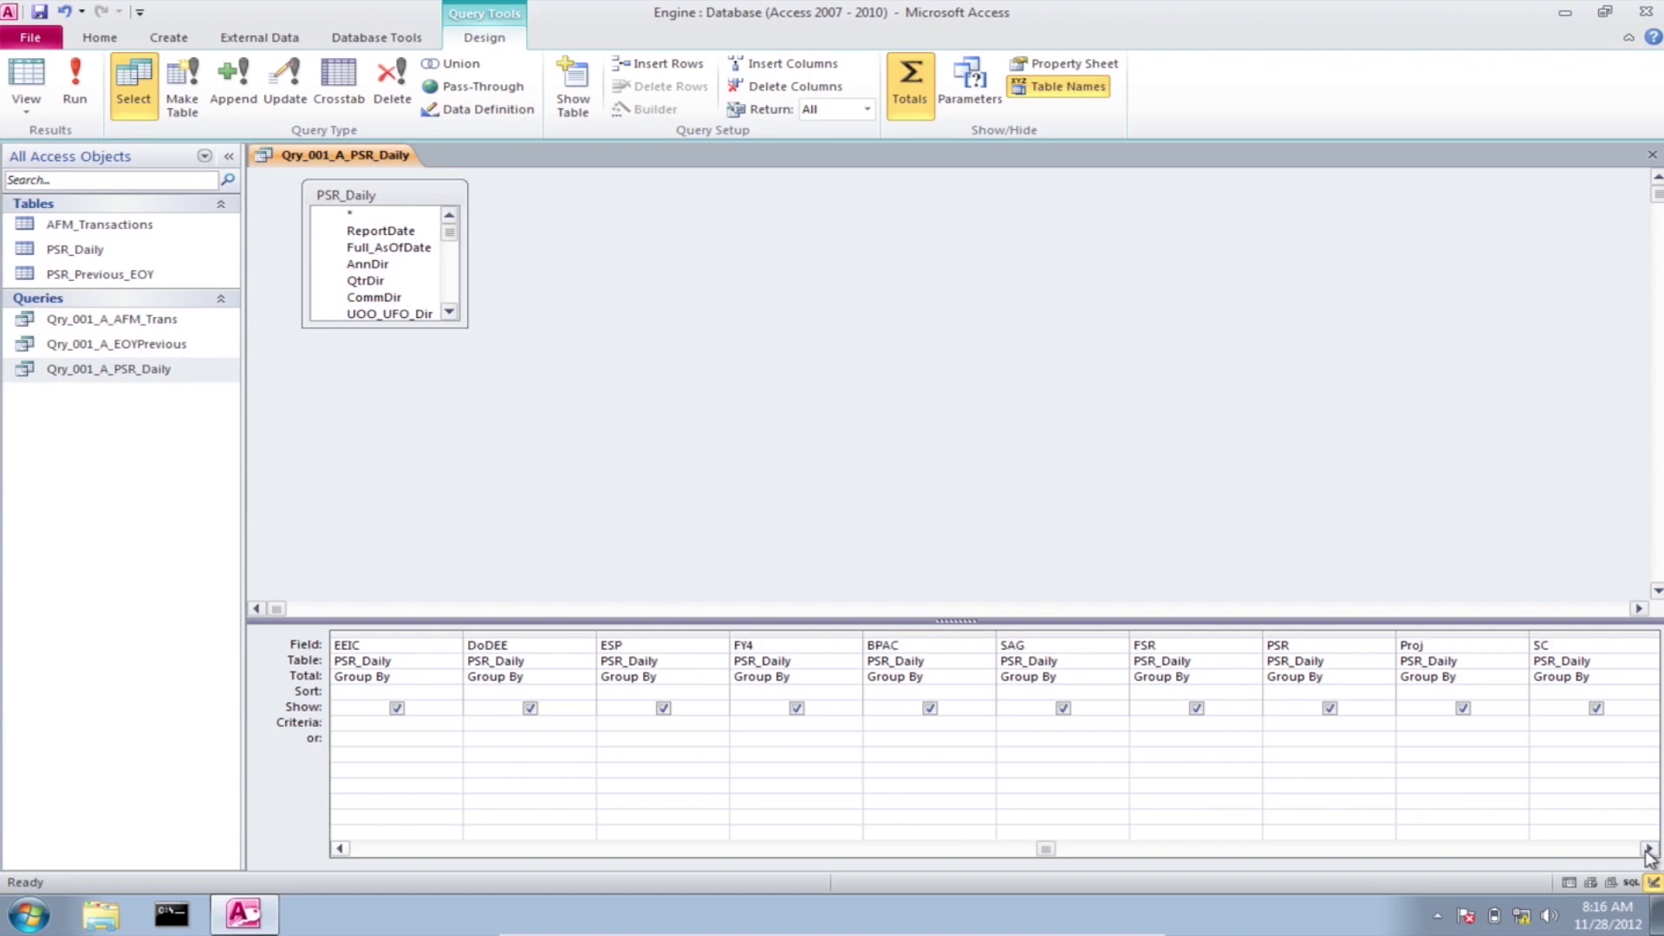
click(1649, 849)
click(1649, 850)
click(1649, 849)
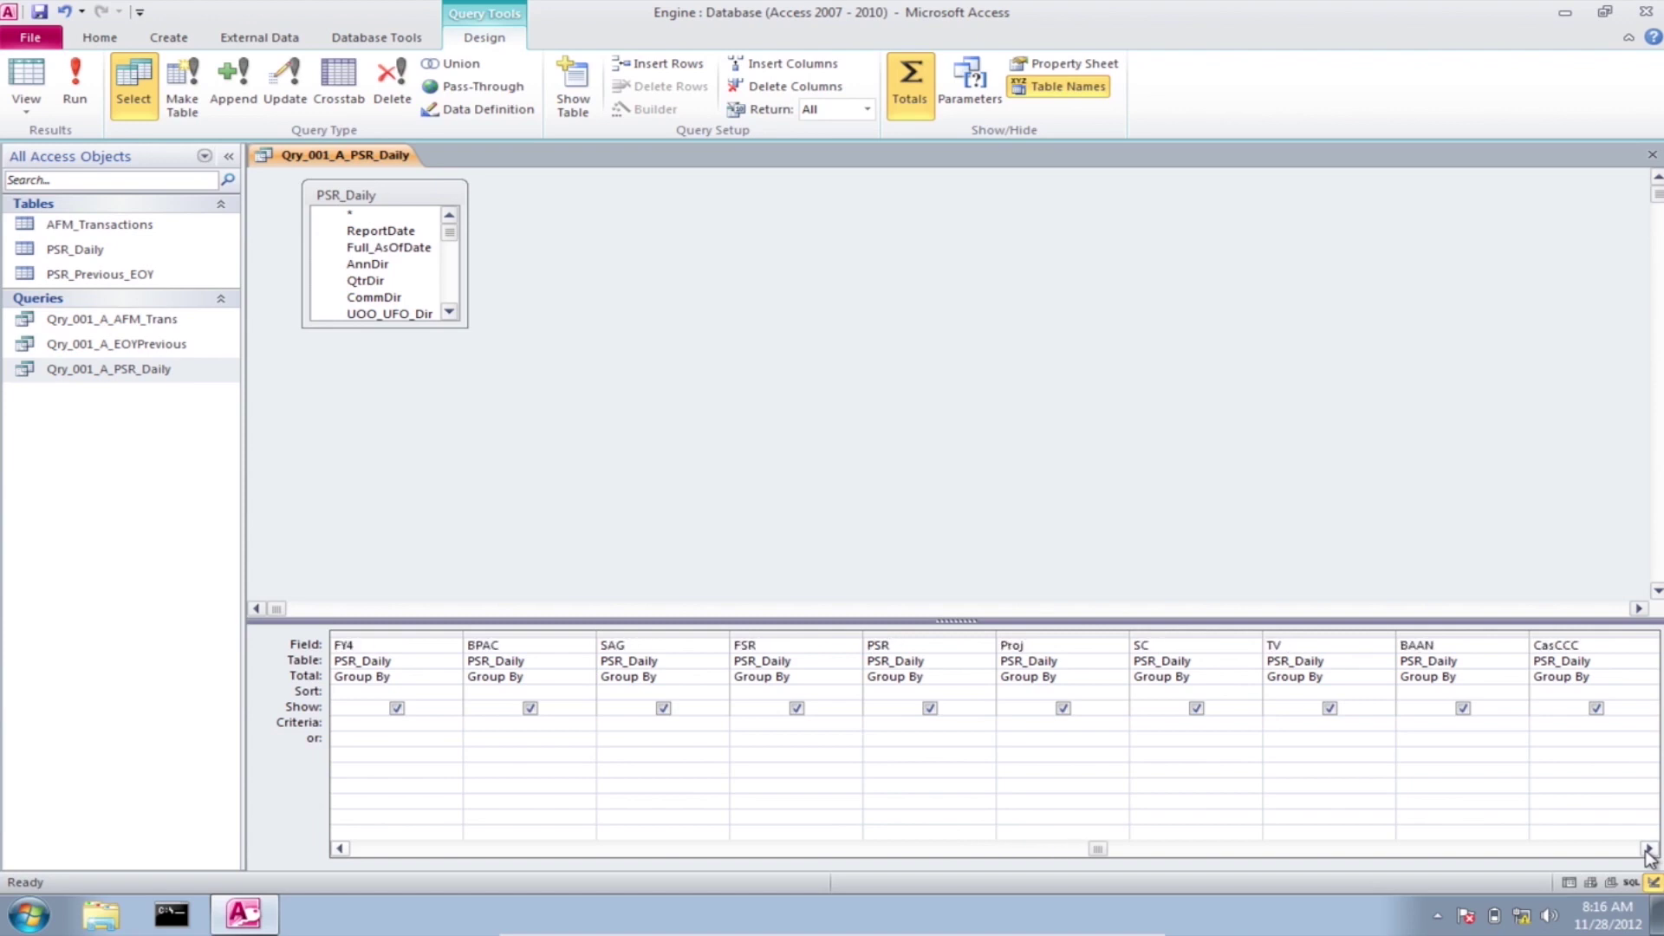
click(1649, 849)
click(1648, 849)
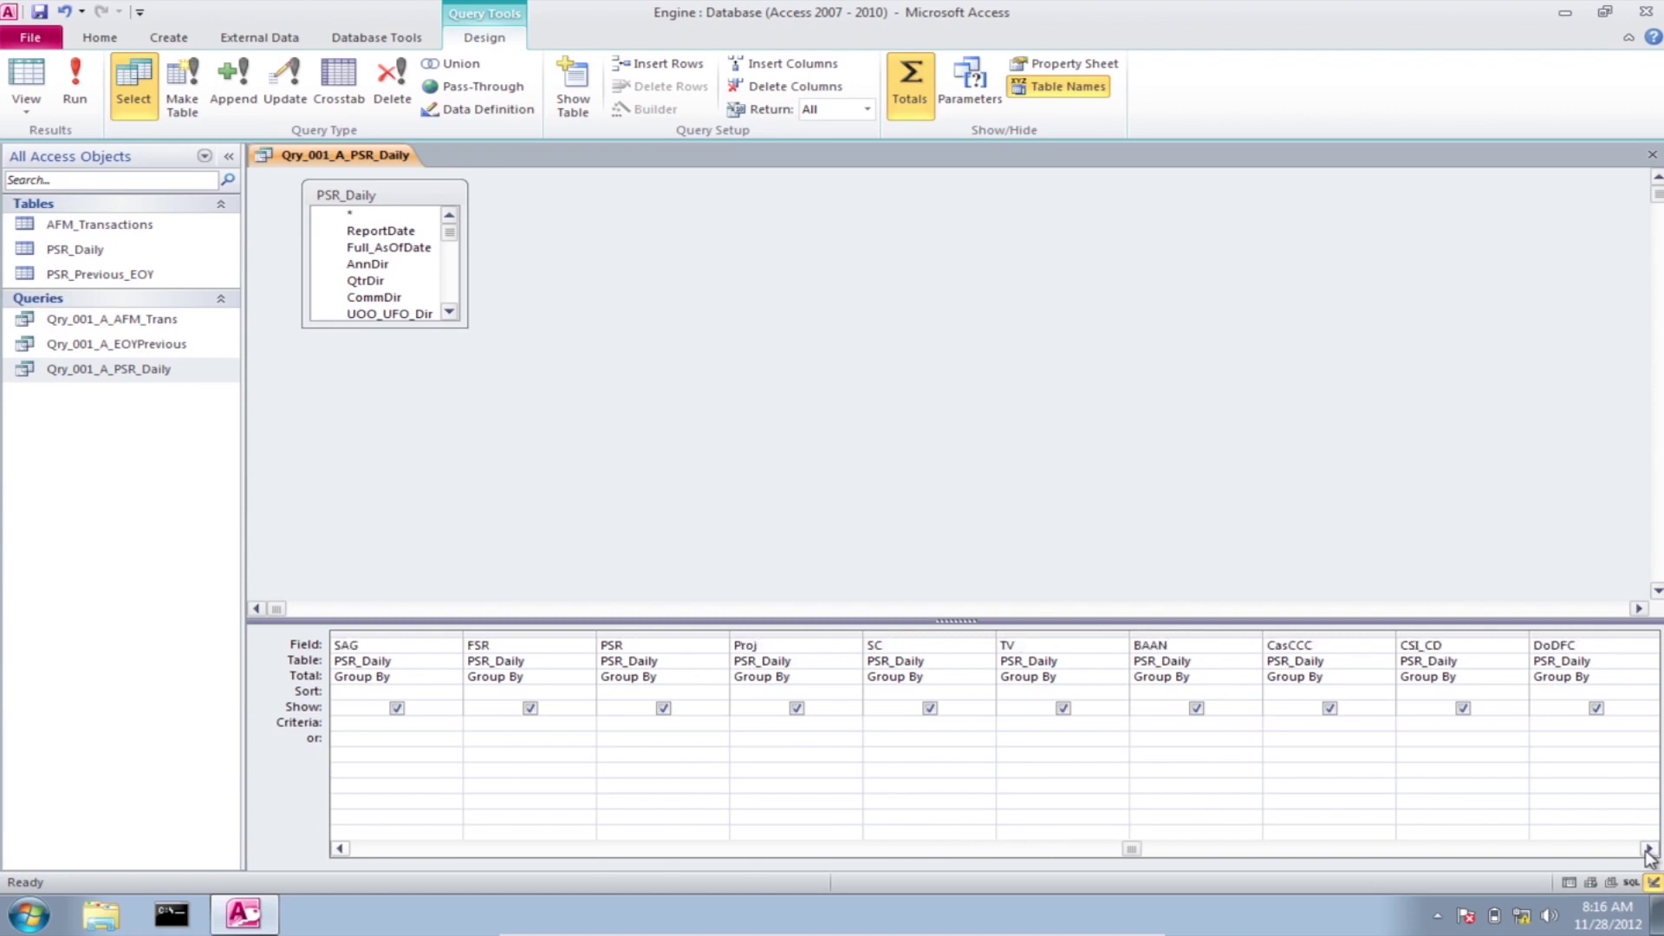
click(1649, 850)
click(1649, 850)
click(1649, 849)
click(1649, 850)
click(1648, 850)
click(1649, 849)
click(1649, 849)
click(1648, 849)
click(1649, 850)
click(1649, 850)
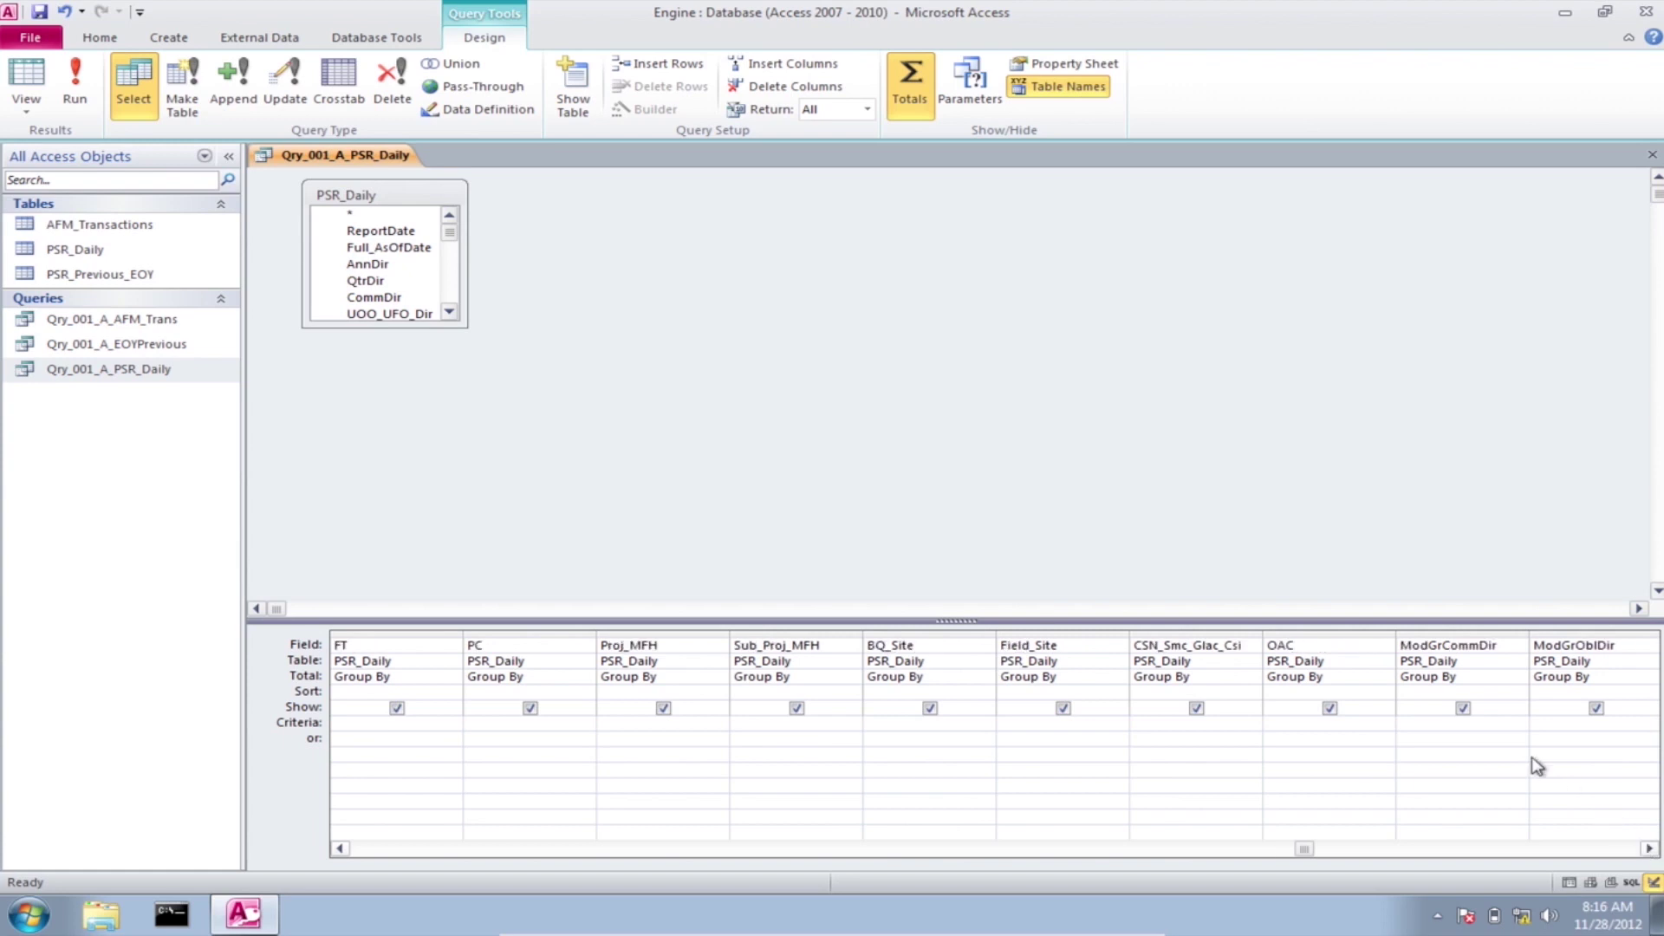
double_click(1456, 677)
key(Tab)
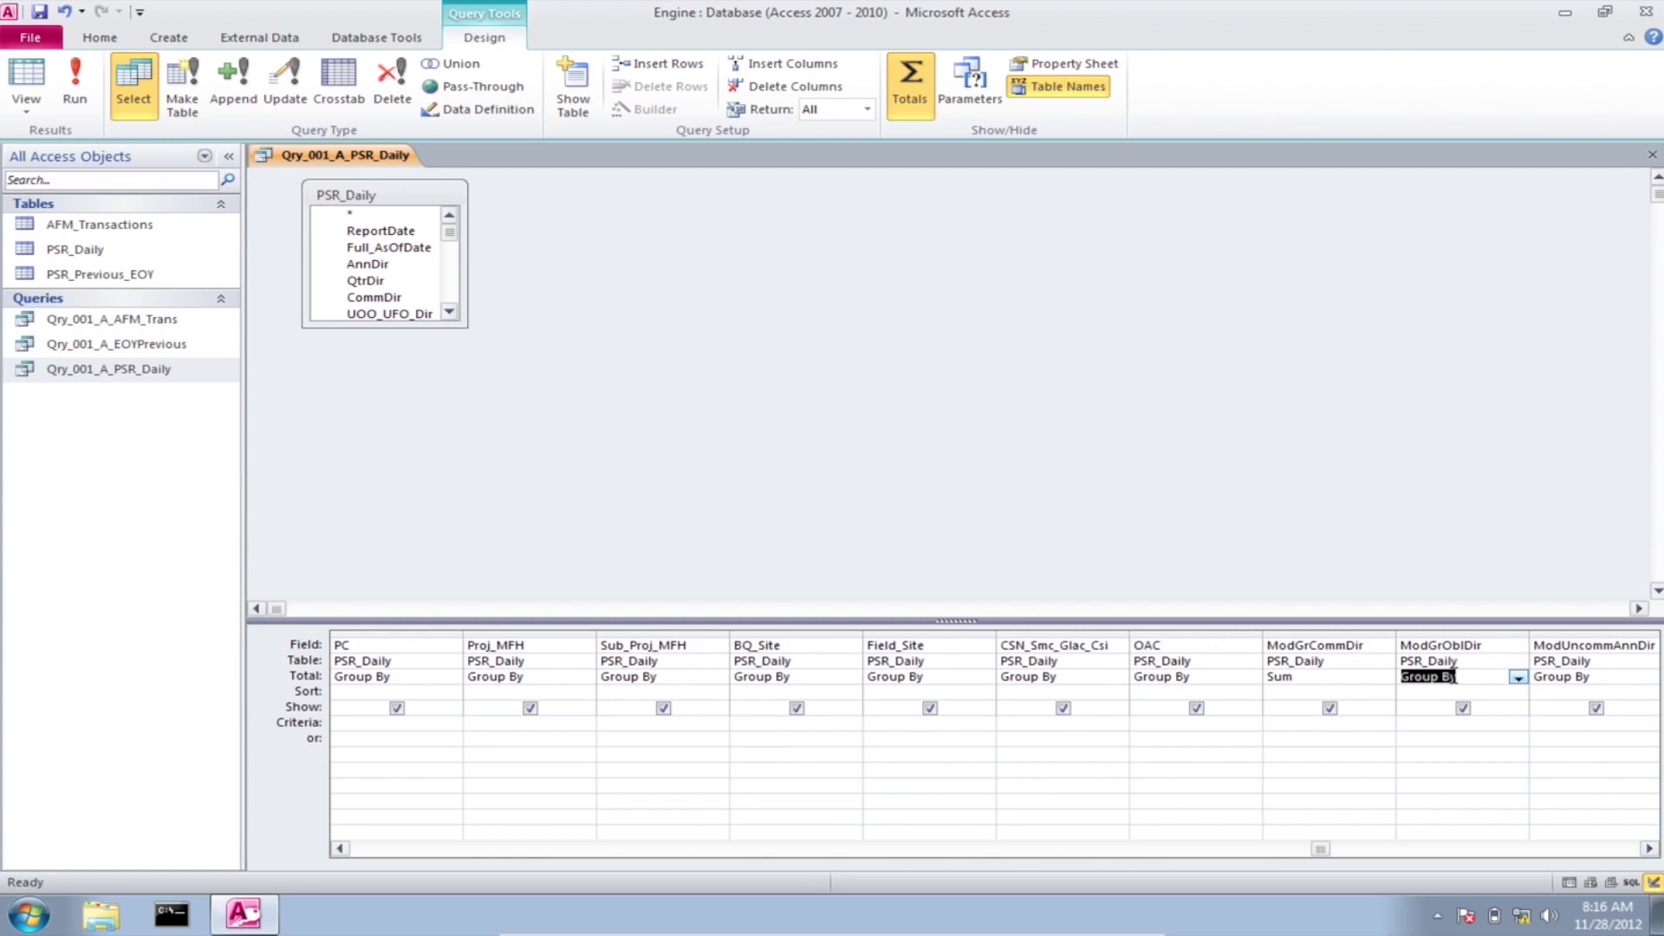
text(s)
key(Tab)
text(s)
key(Tab)
text(s)
key(Tab)
text(s)
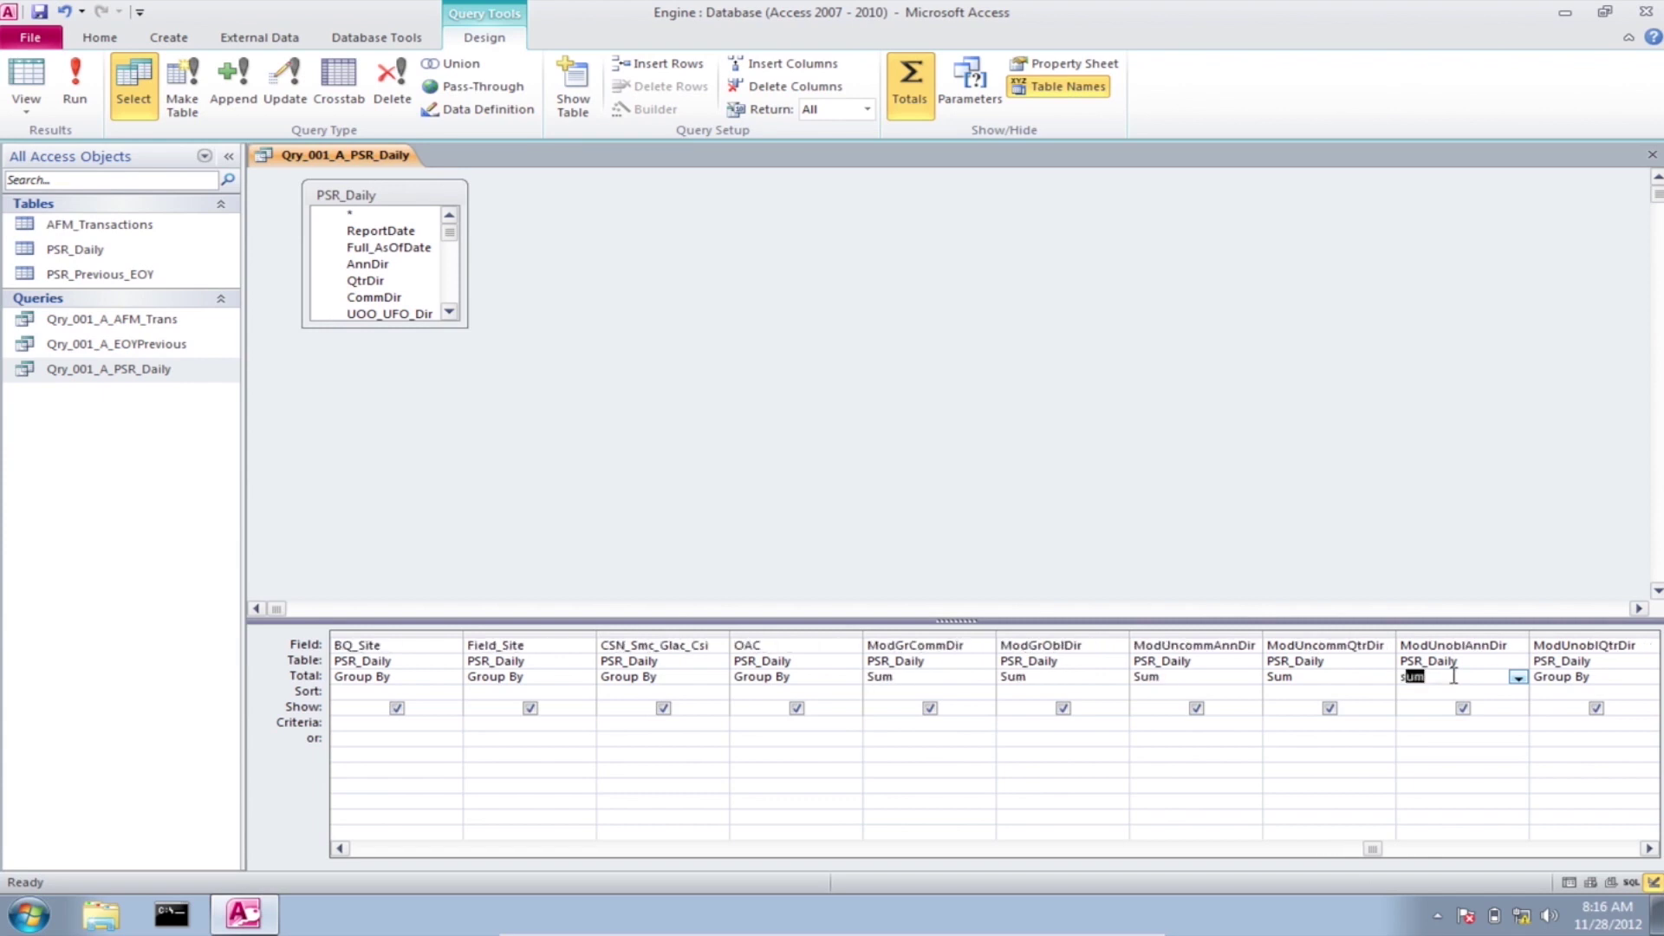
key(Tab)
text(s)
key(Tab)
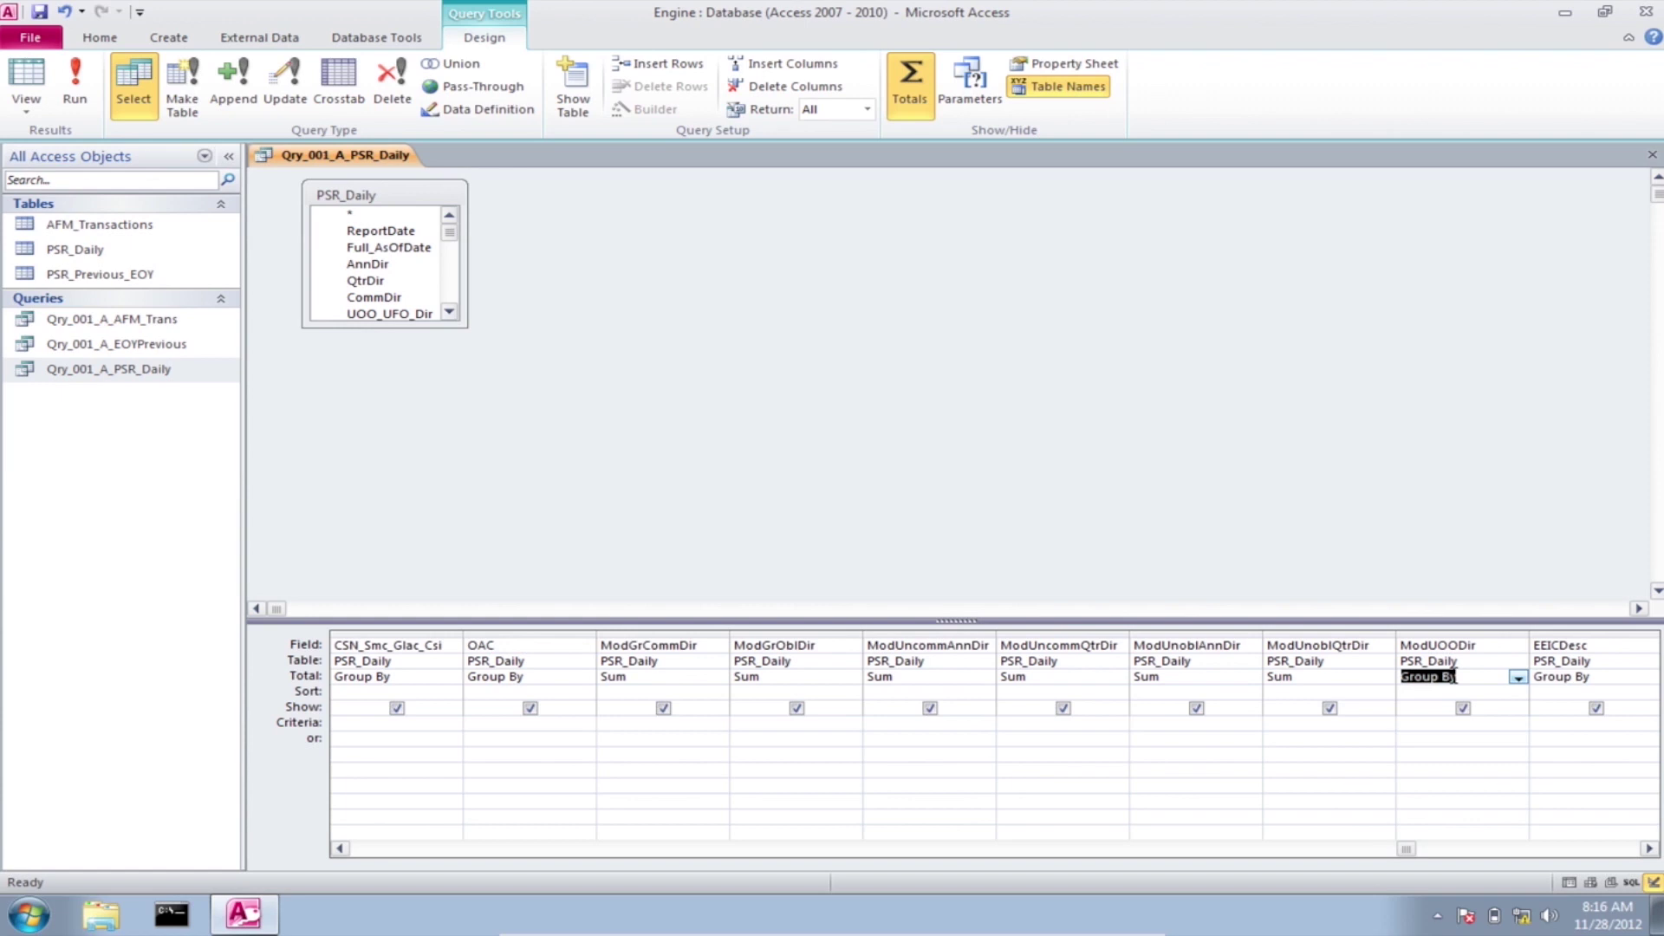
text(sum)
click(1652, 154)
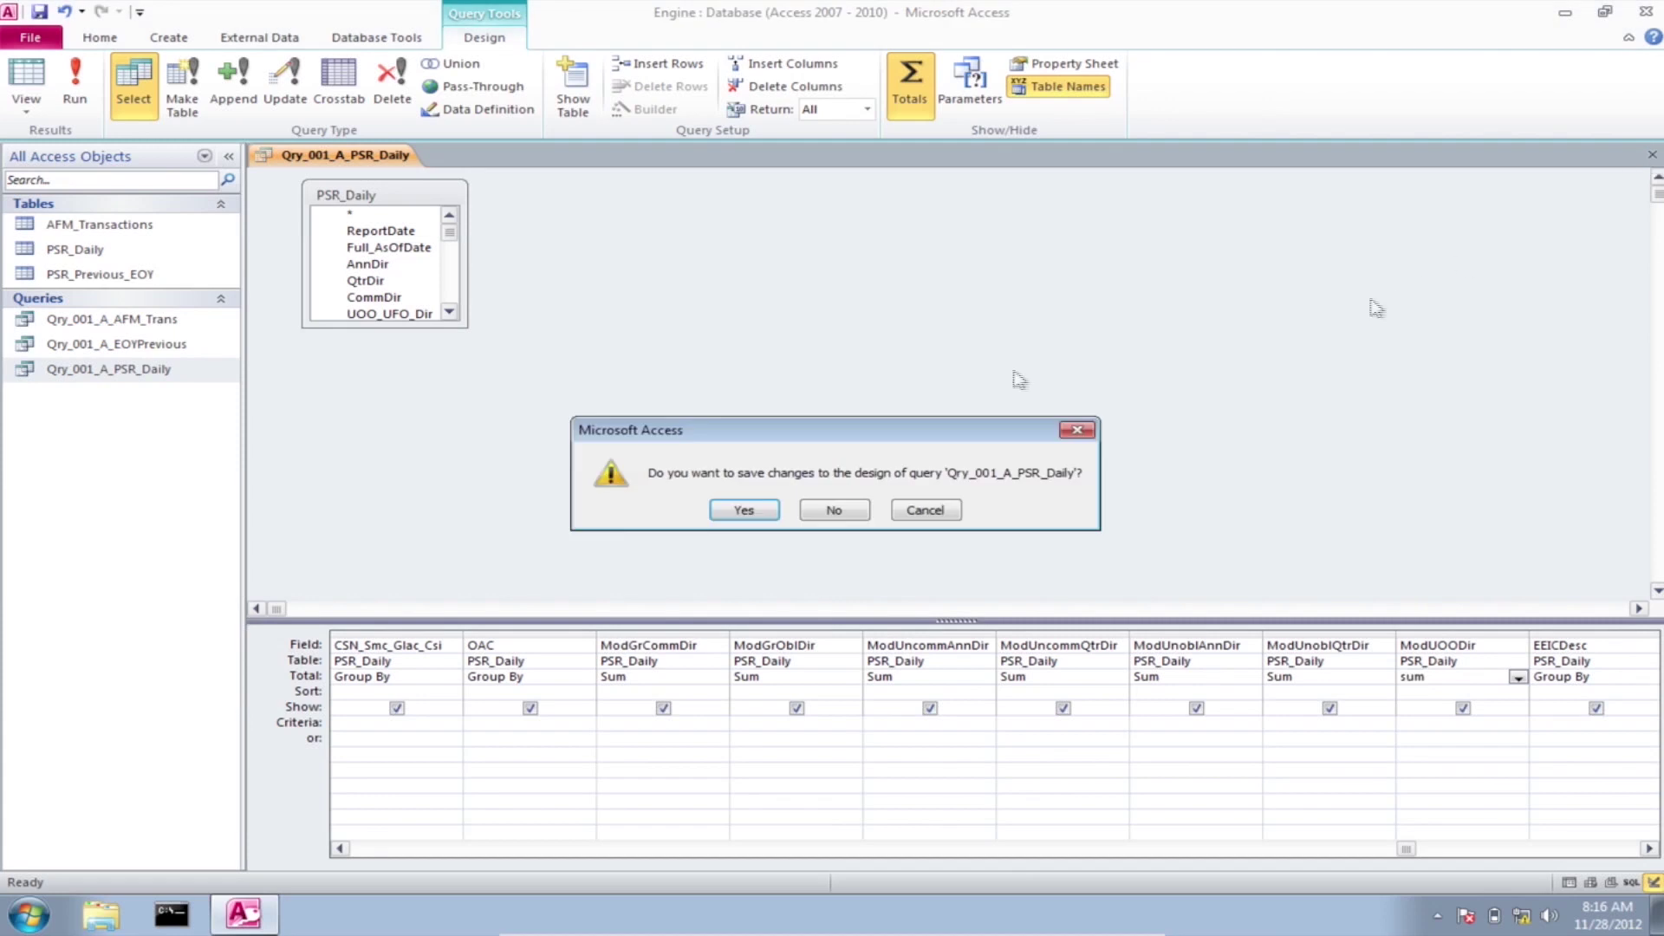
click(725, 513)
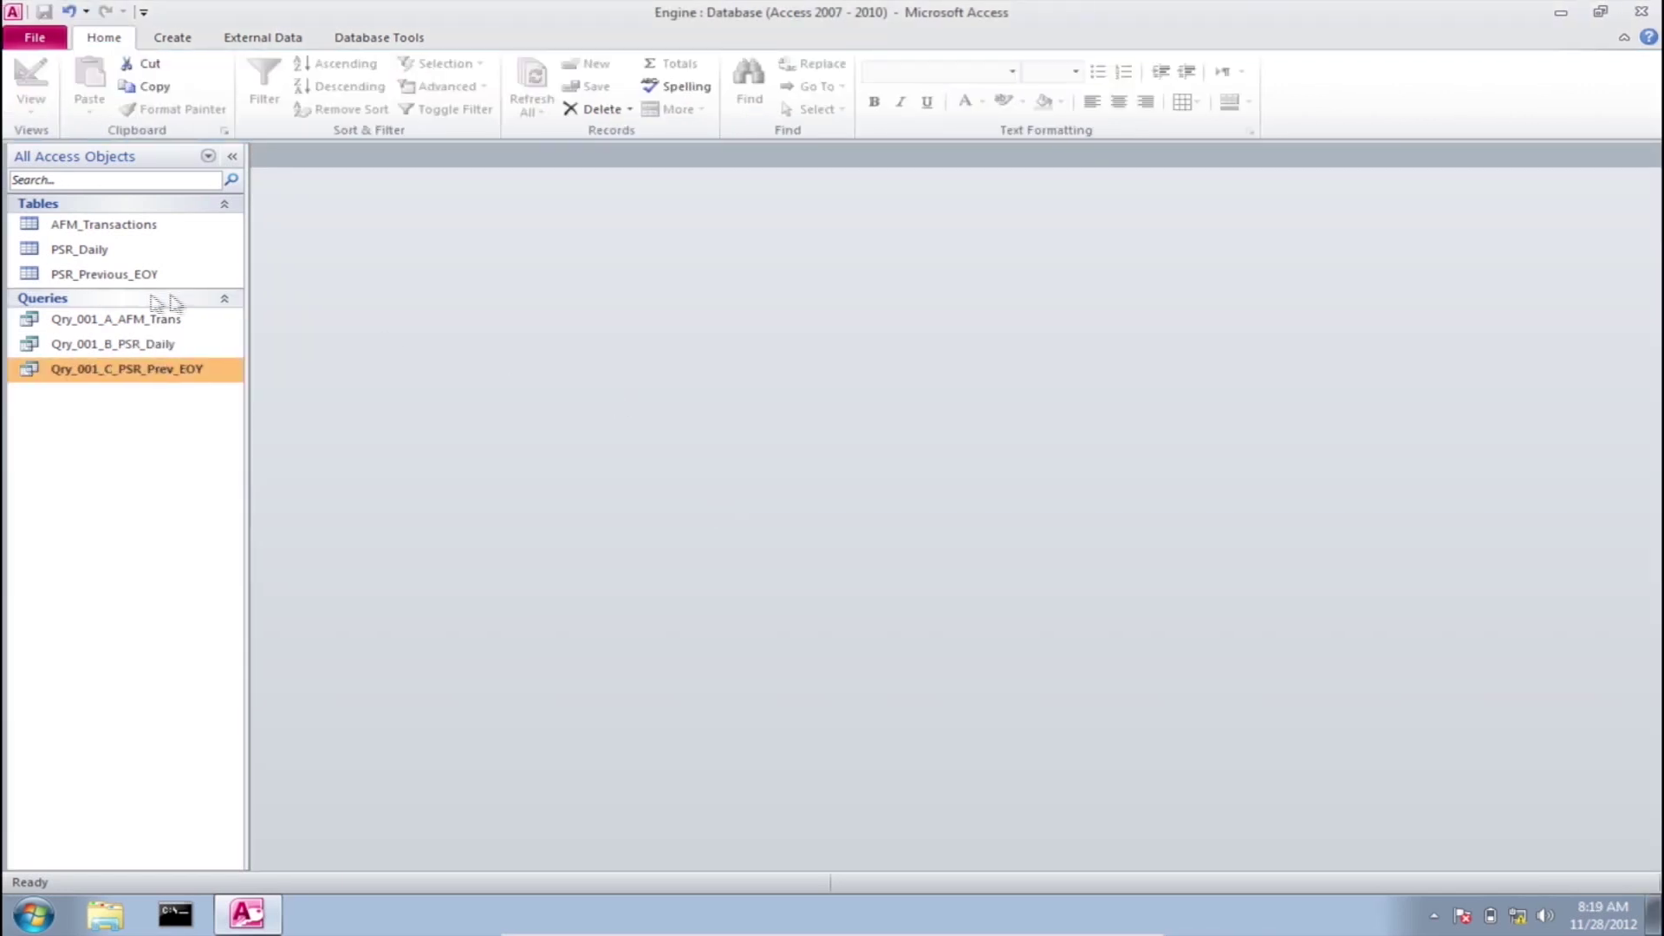
Step: Open Qry_001_C_PSR_Prev_EOY in design view and turn on its Totals row
right_click(145, 374)
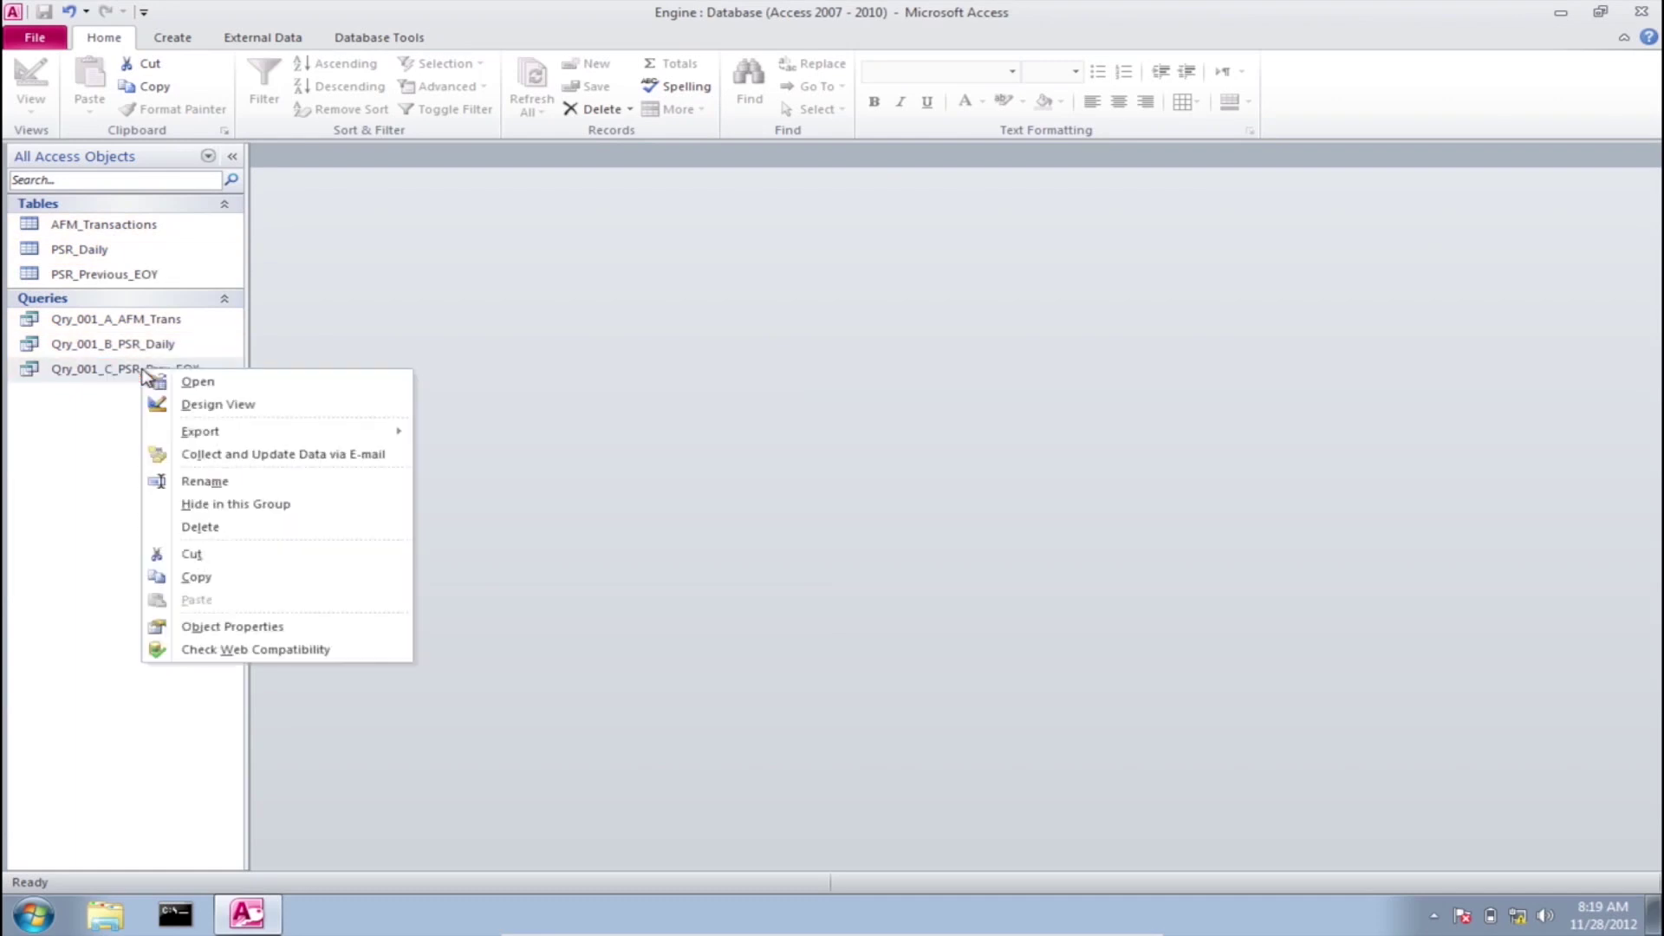
click(260, 406)
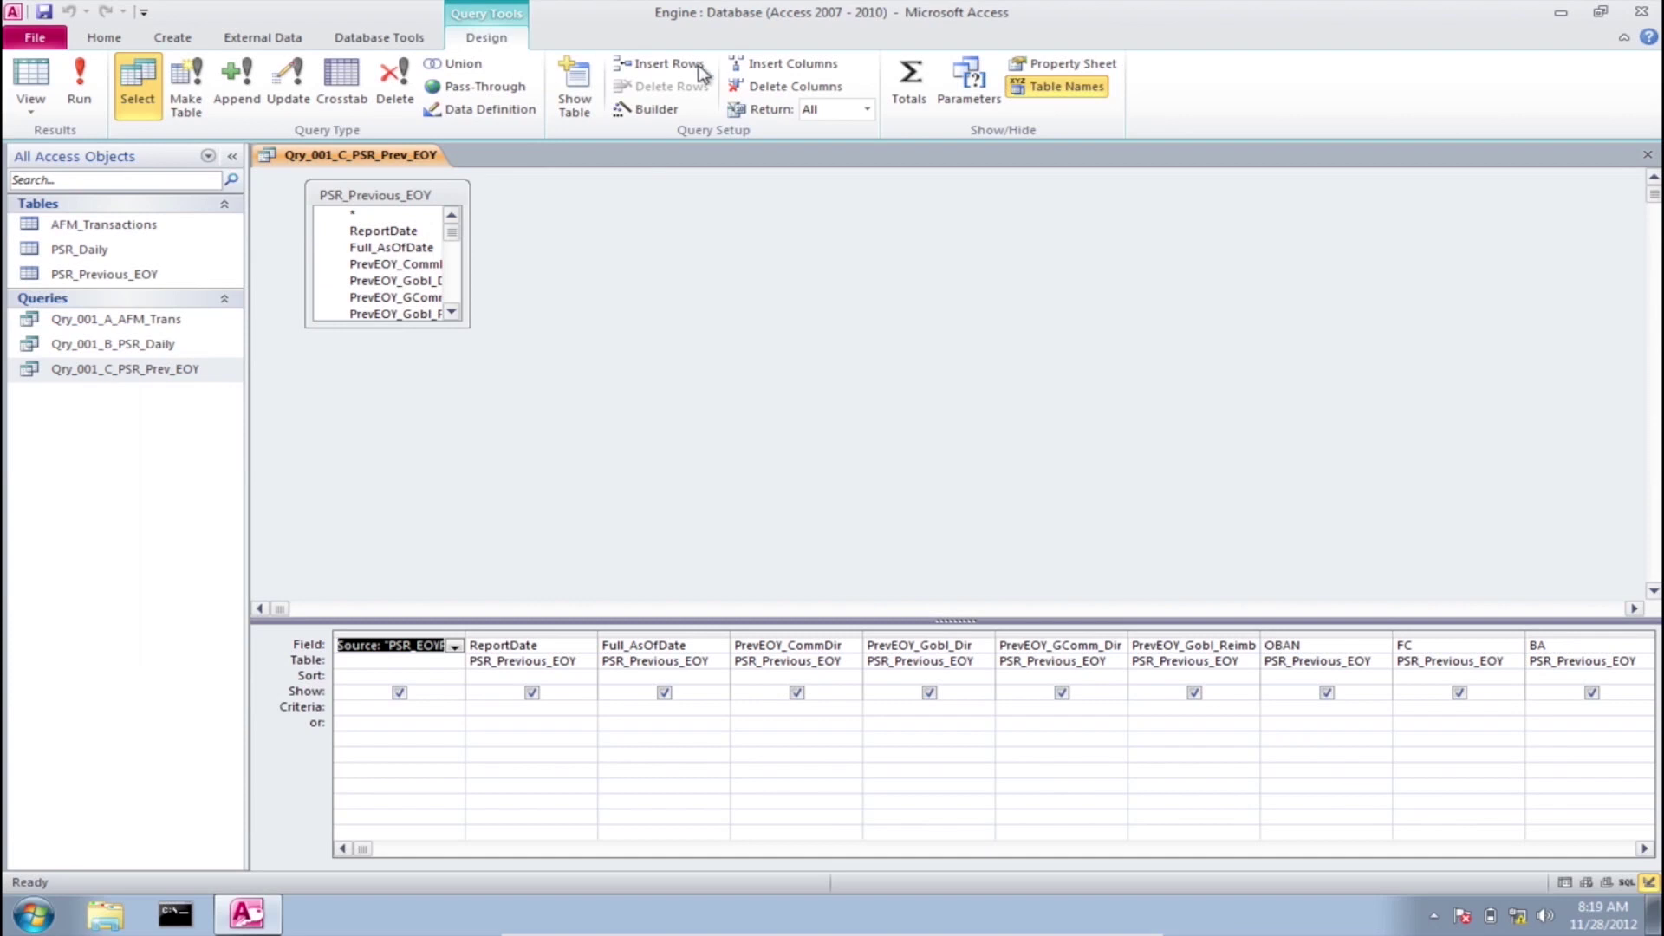
click(912, 86)
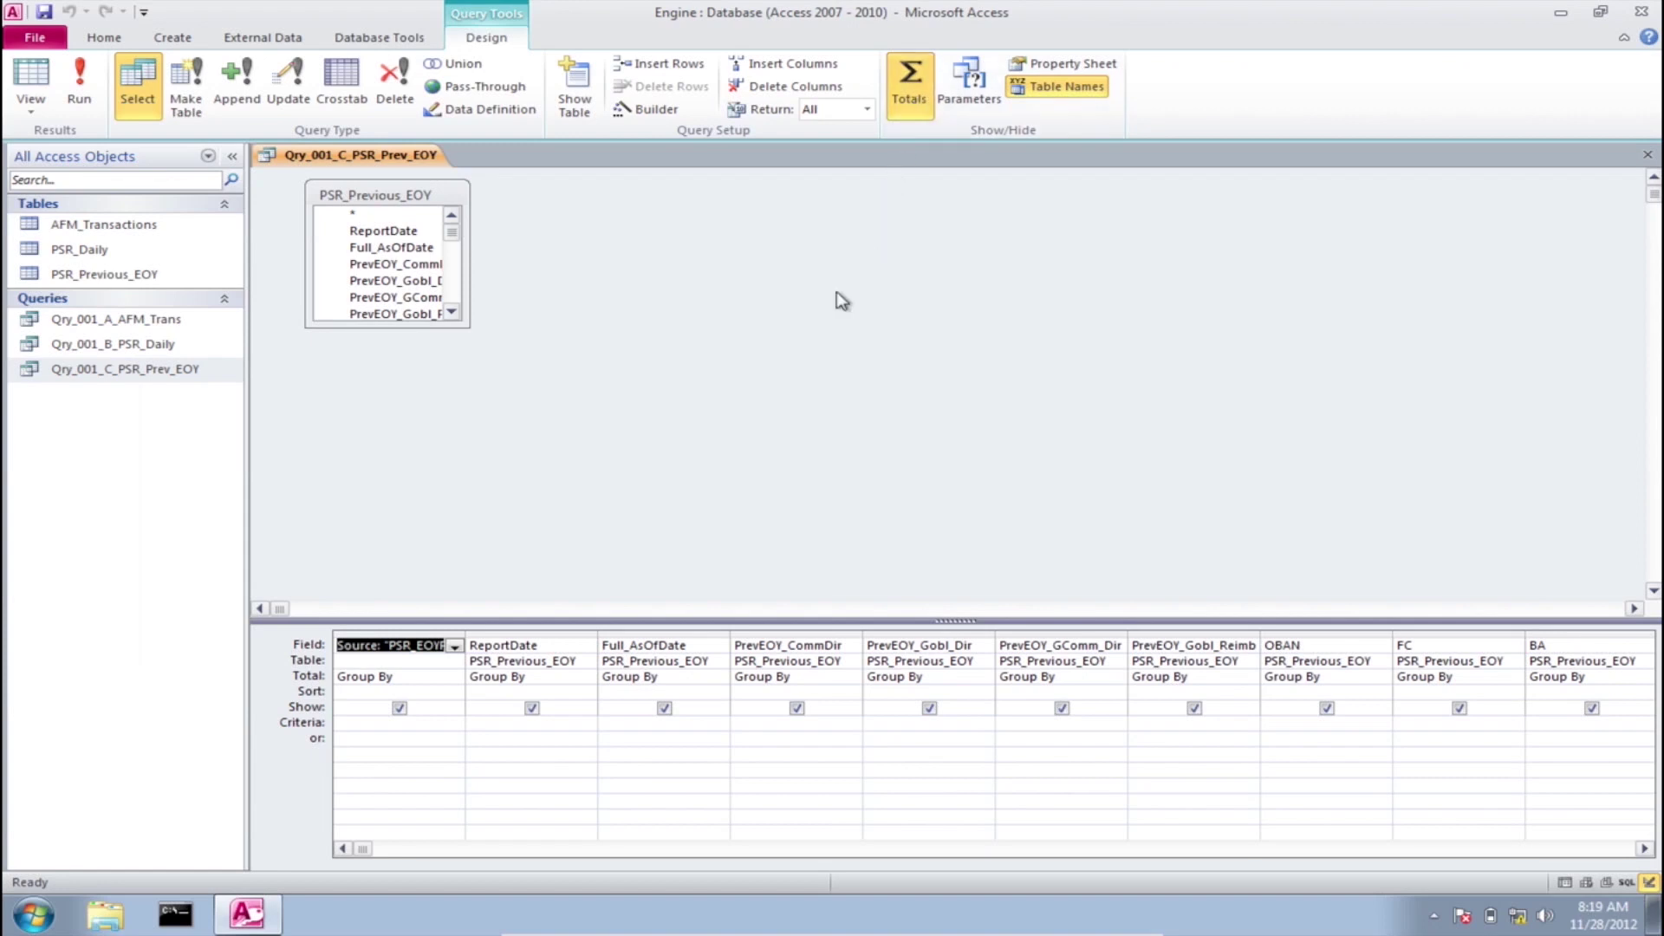
Step: Set the total for PrevEOY_CommDir, PrevEOY_Gobl_Dir, PrevEOY_GComm_Dir and PrevEOY_Gobl_Reimb to Sum, and close the query with its changes saved
click(797, 676)
drag(797, 676, 711, 676)
text(Sum)
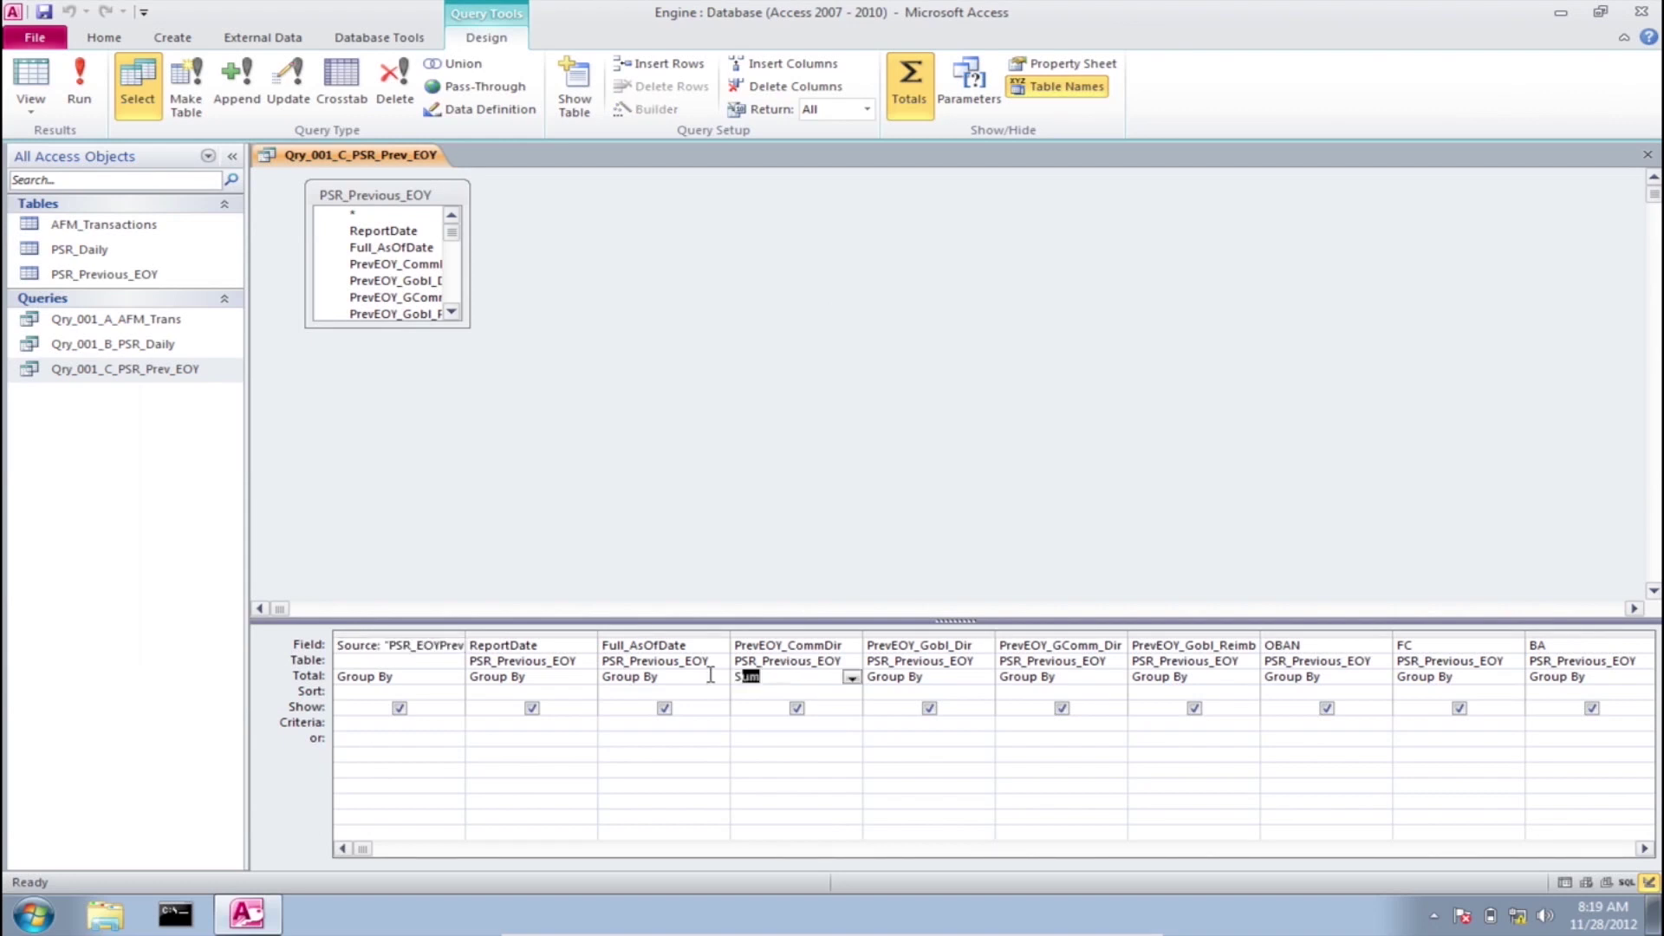
key(Tab)
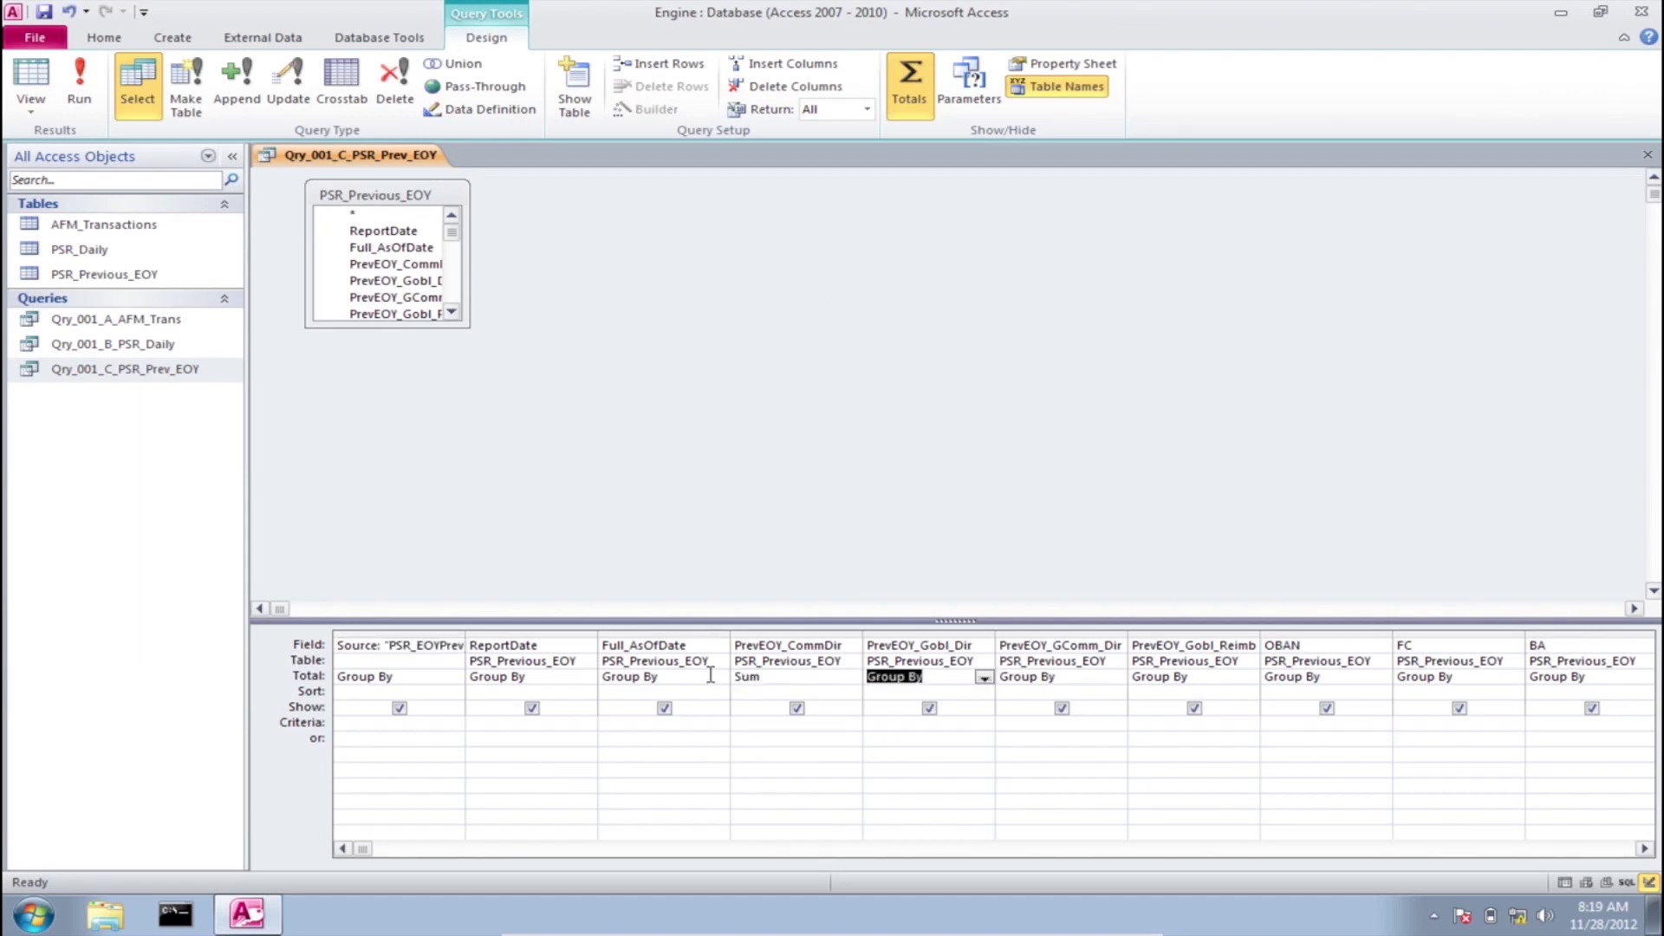
text(Sum)
key(Tab)
text(Sum)
key(Tab)
text(s)
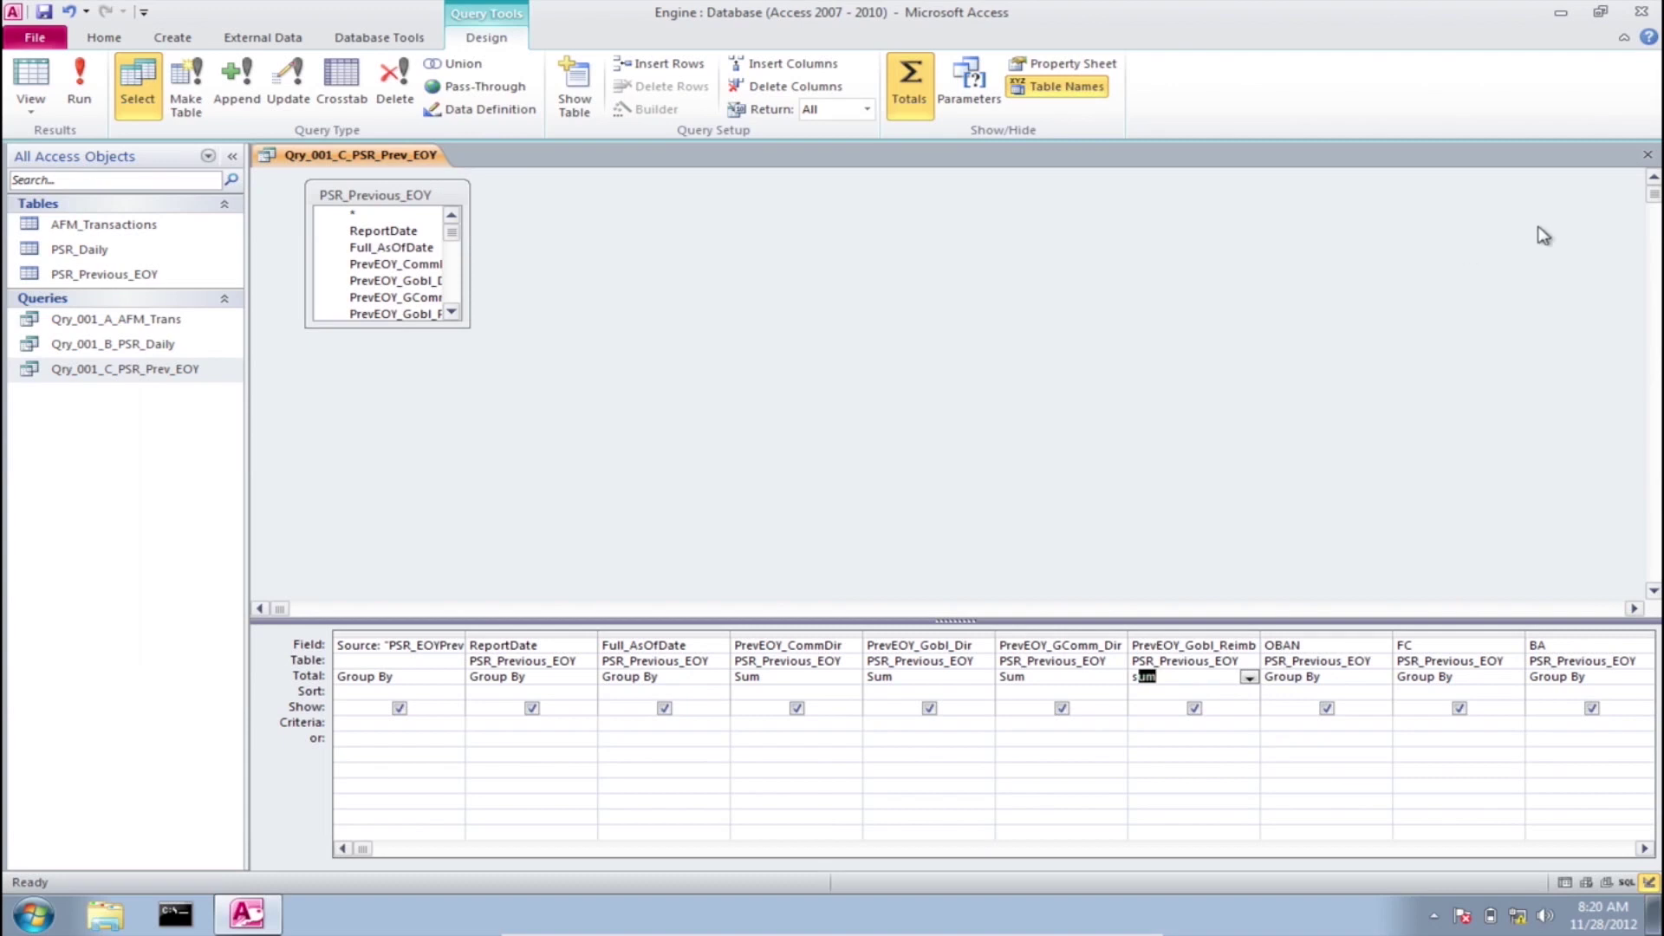
click(1648, 155)
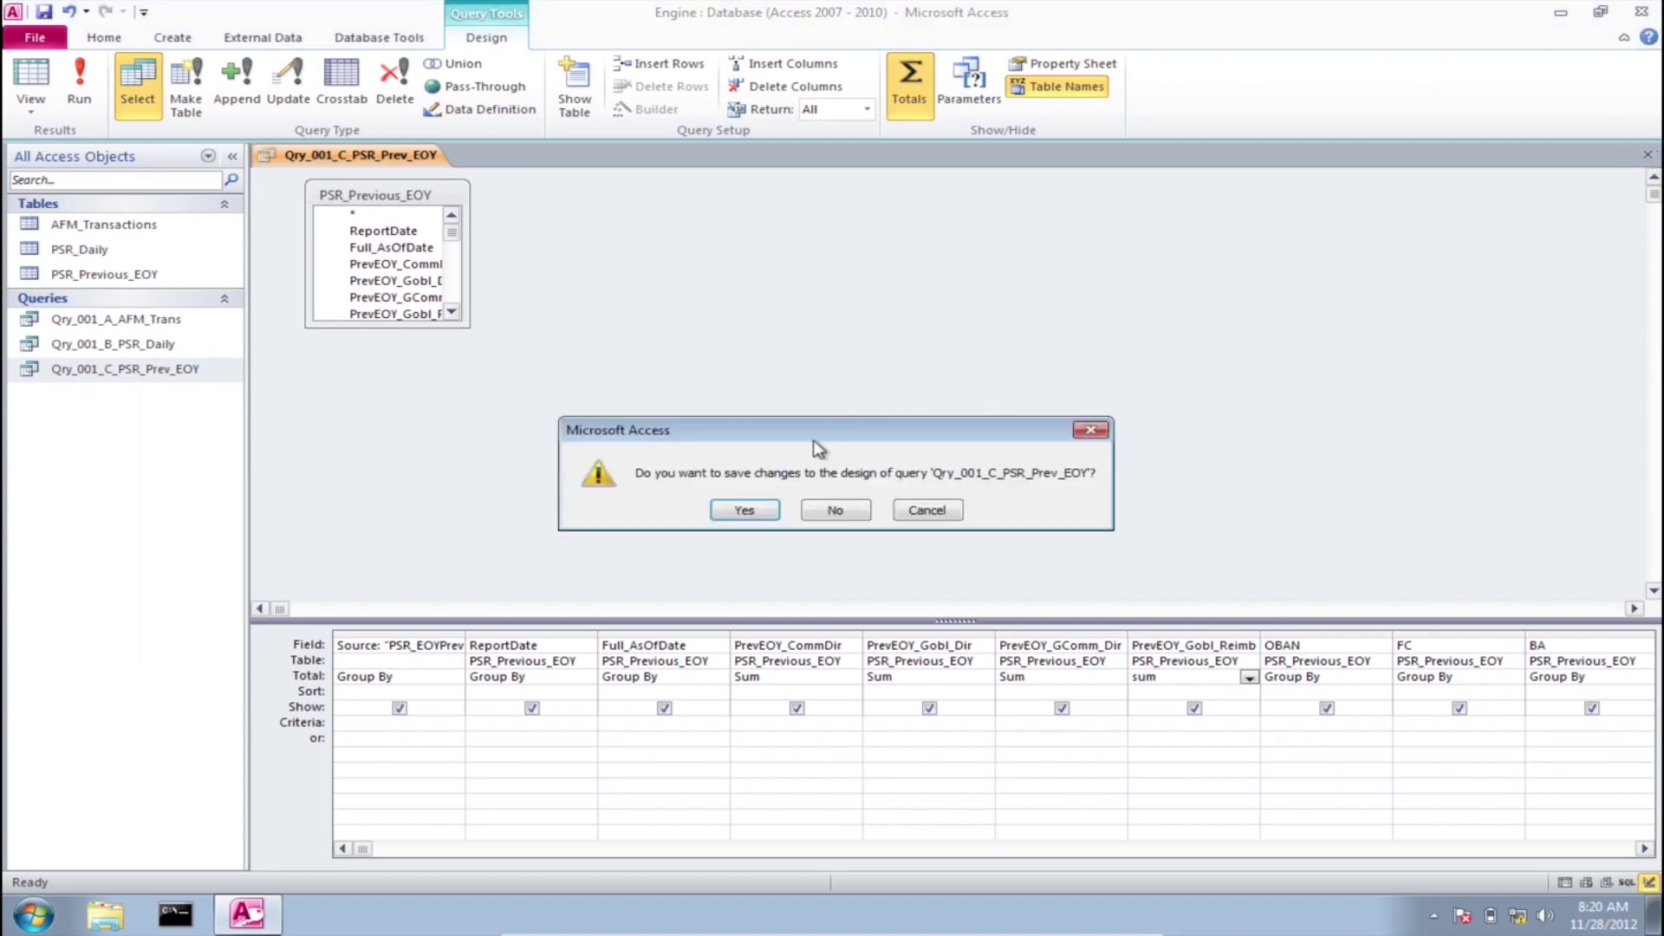
click(746, 512)
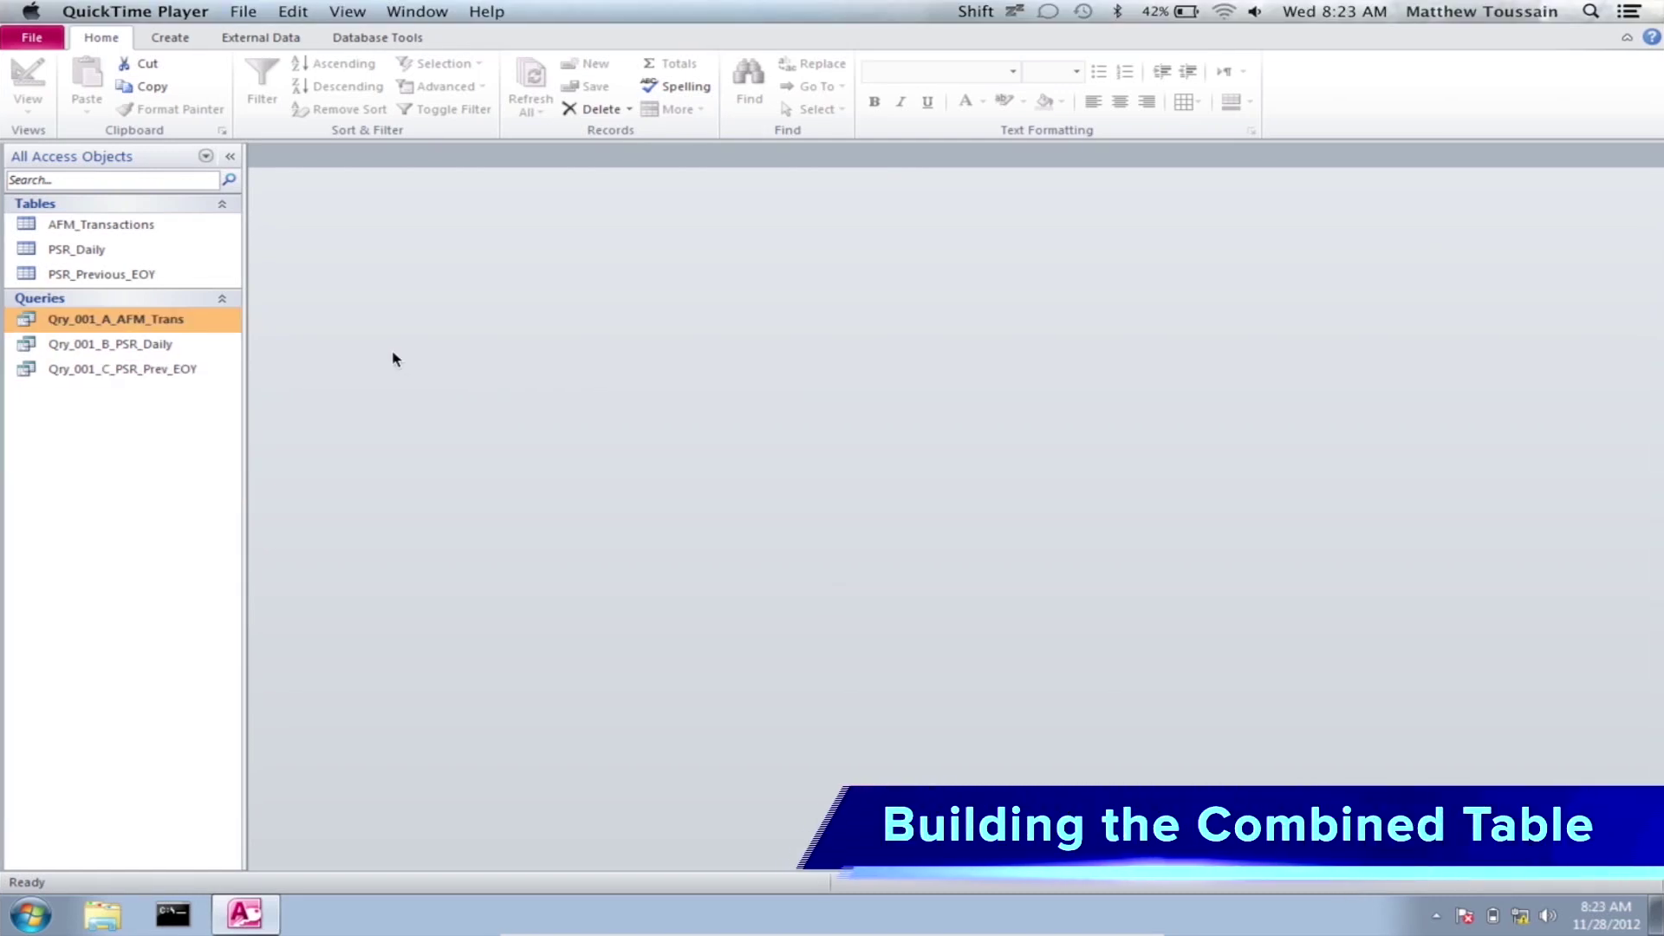
Step: Run Qry_001_A_AFM_Trans and copy the first record of its results
double_click(185, 321)
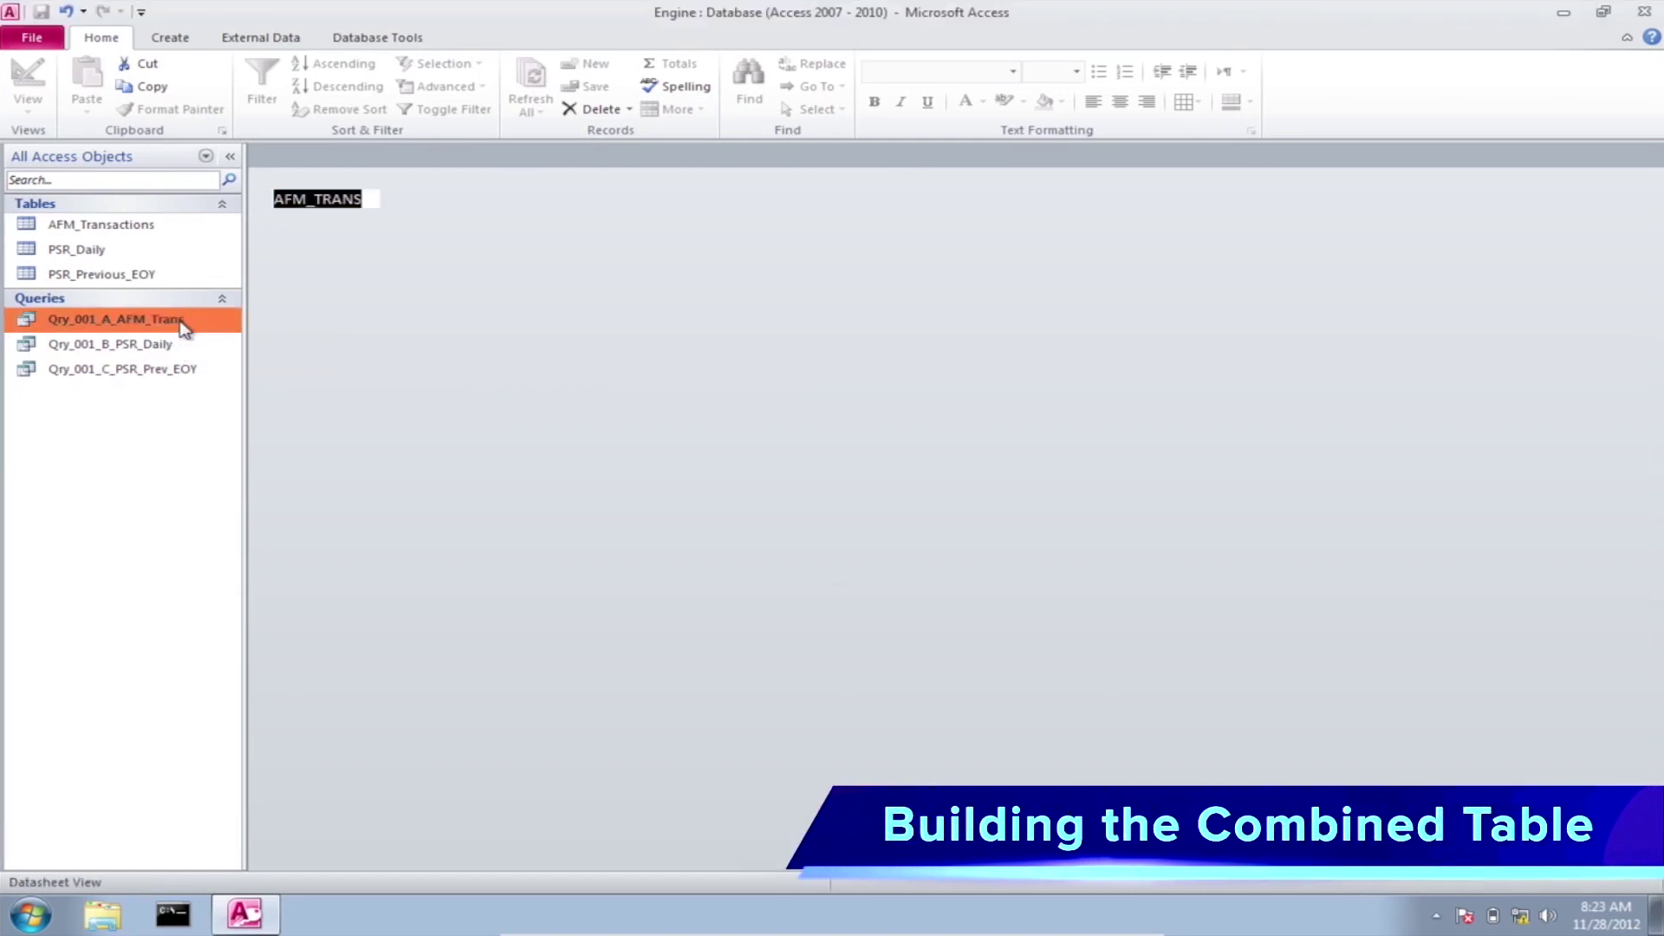
click(258, 199)
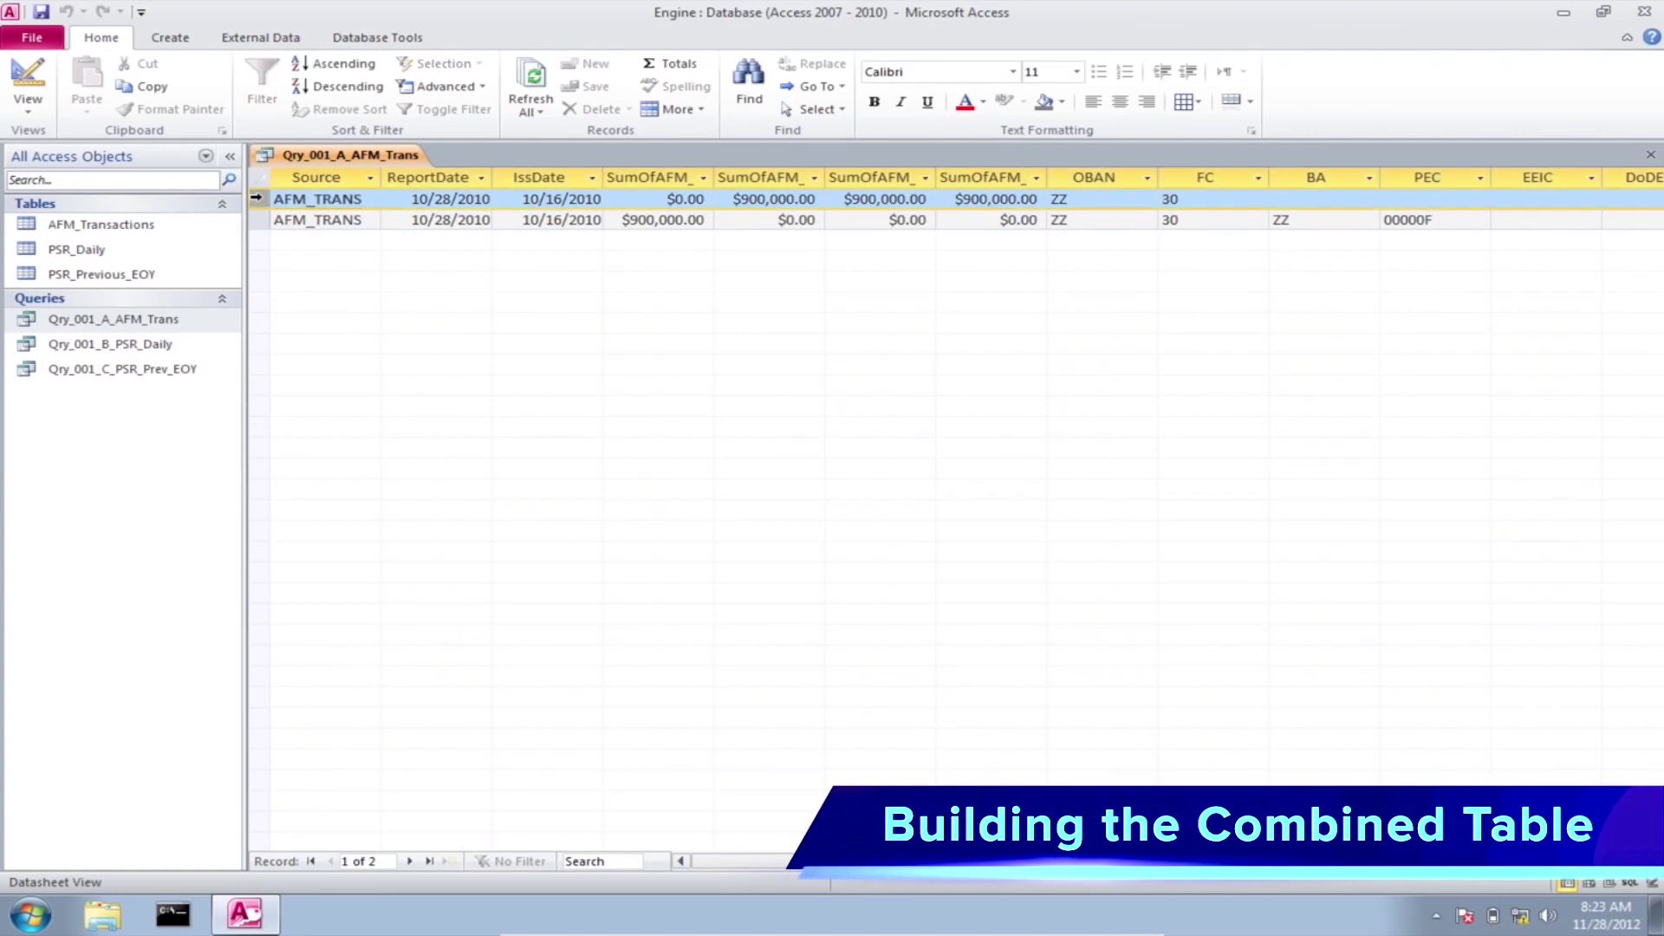
right_click(292, 200)
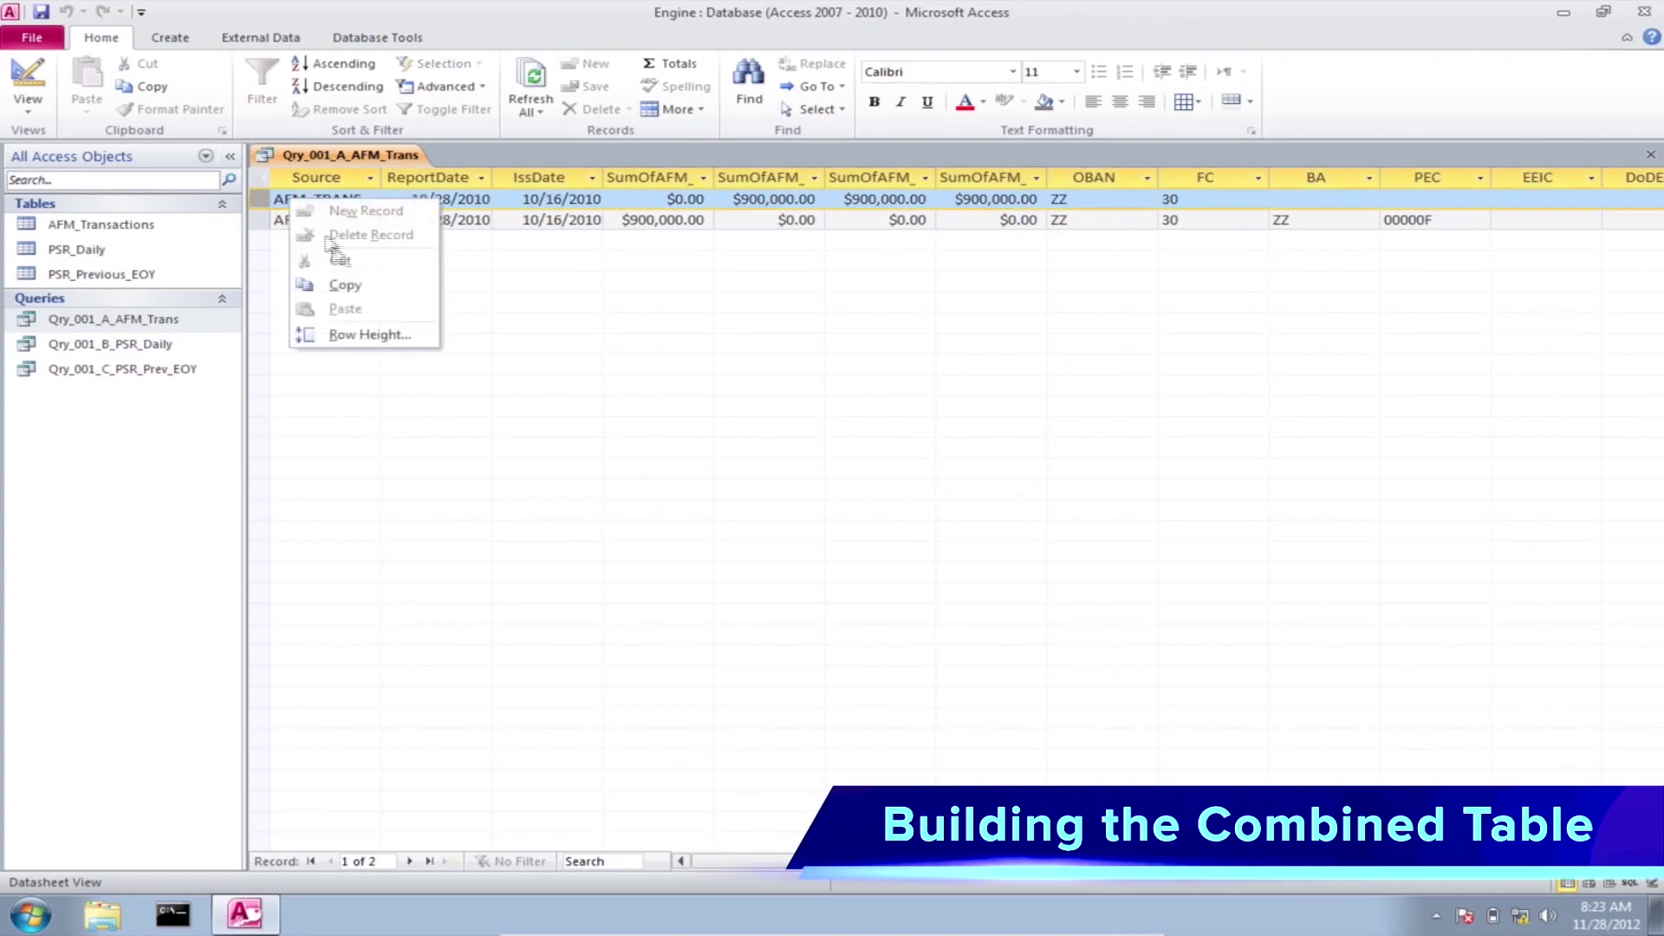
click(344, 285)
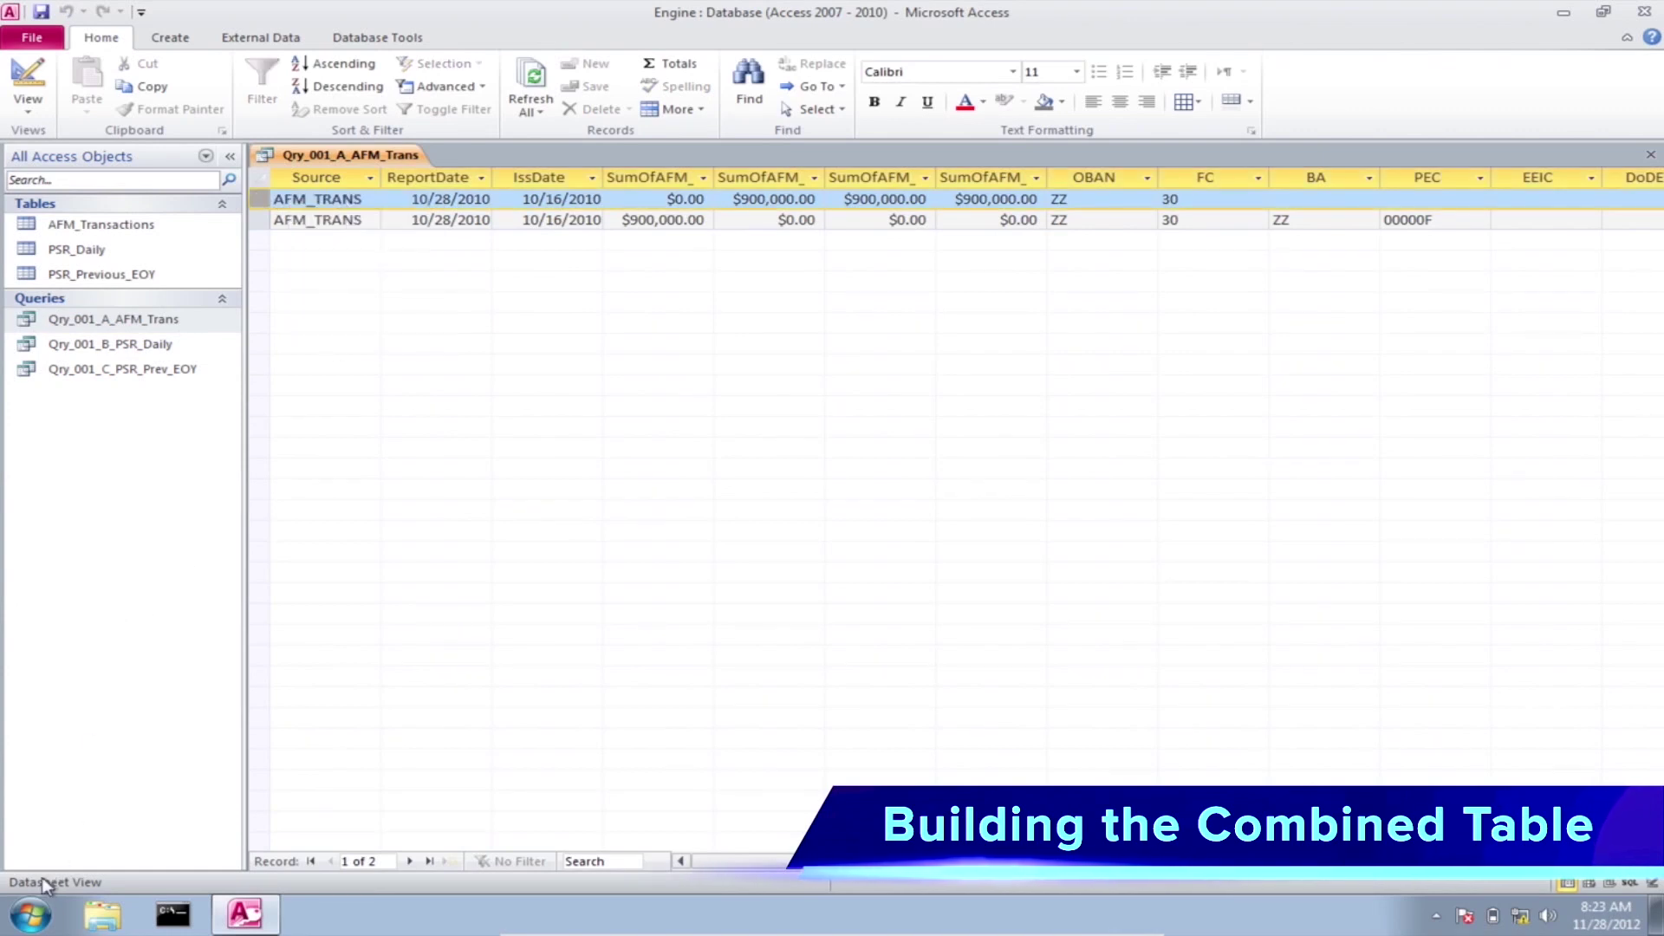
Step: Start Excel and paste the copied record with its field headings at cell A1 of the blank workbook
click(35, 917)
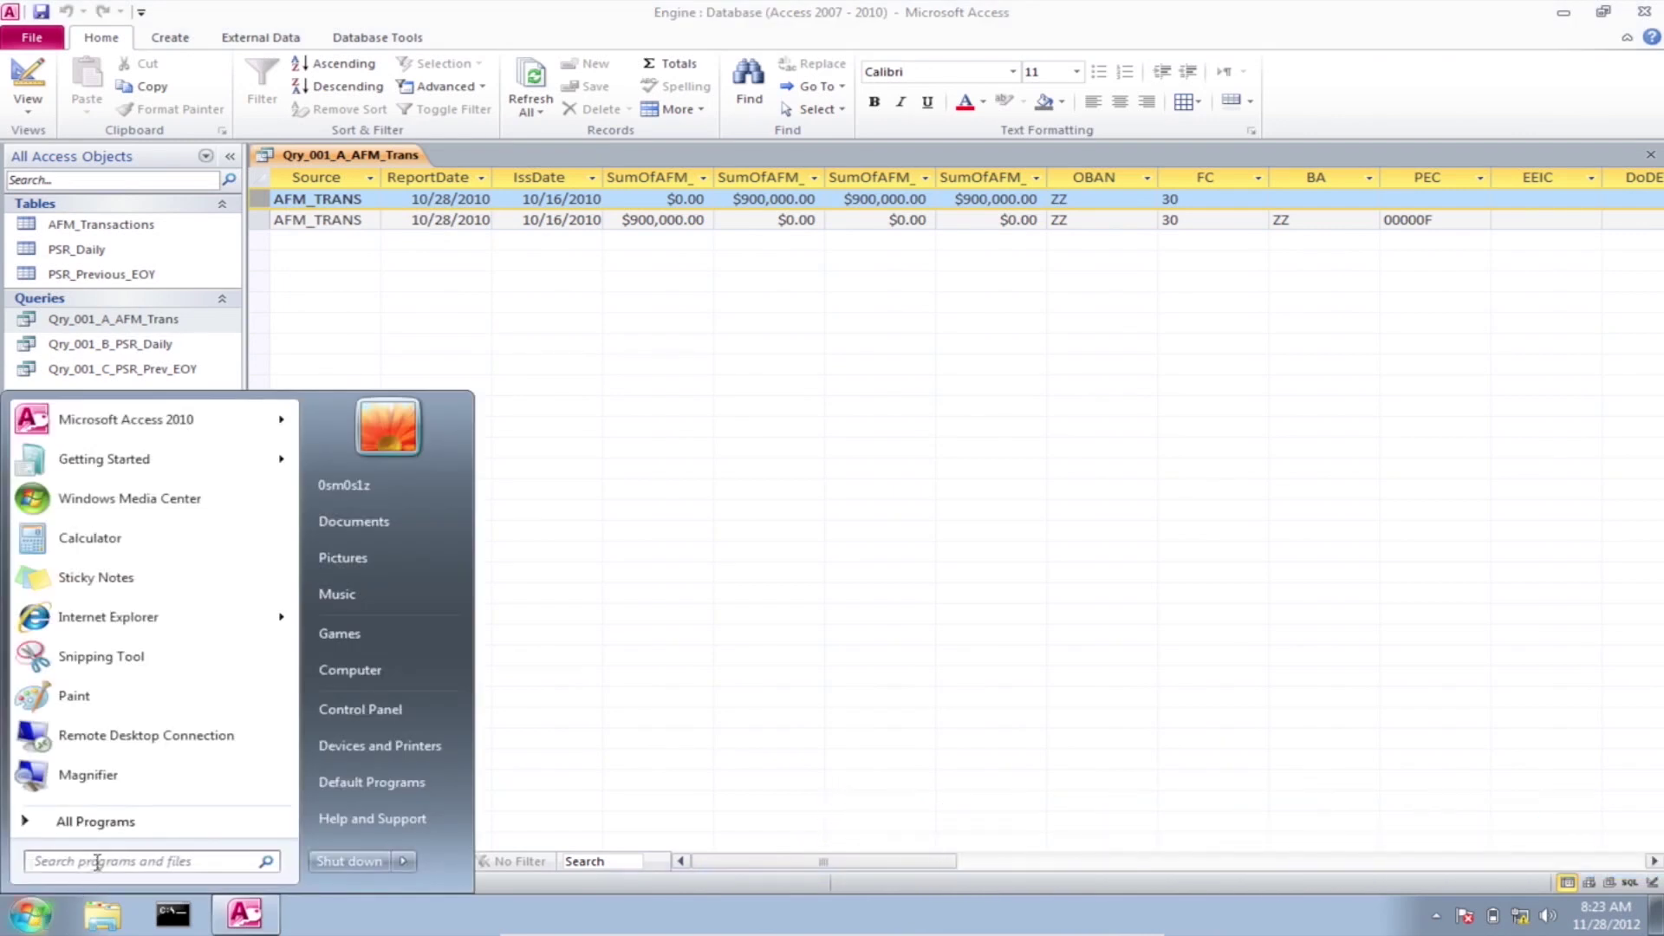
text(excel)
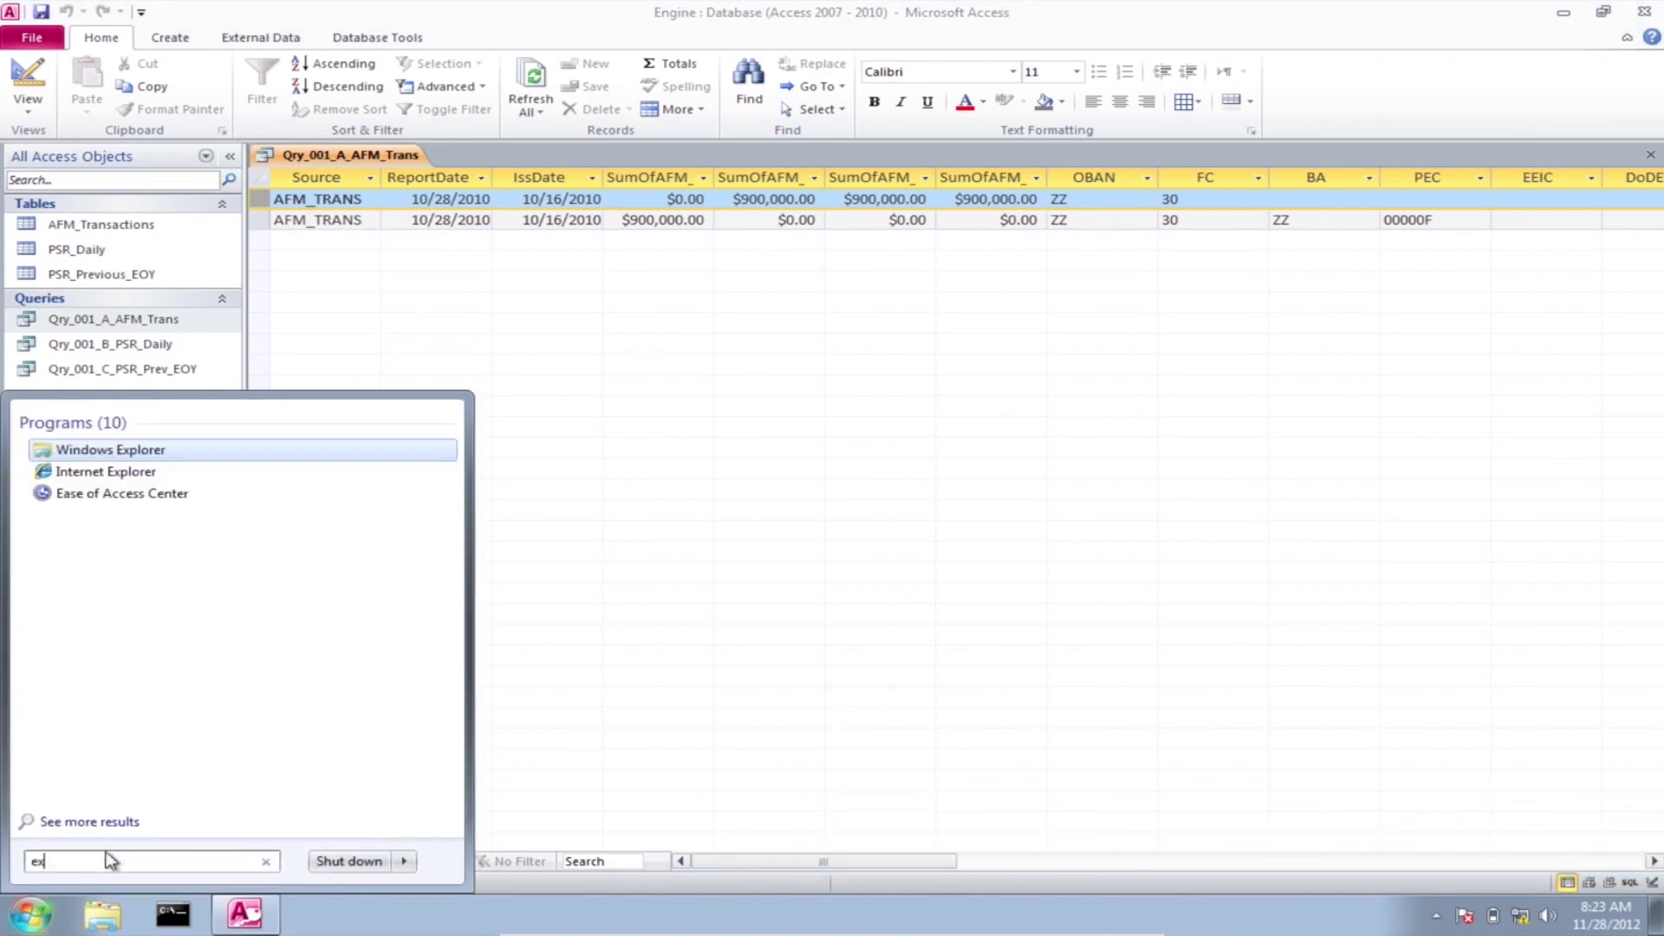
key(Return)
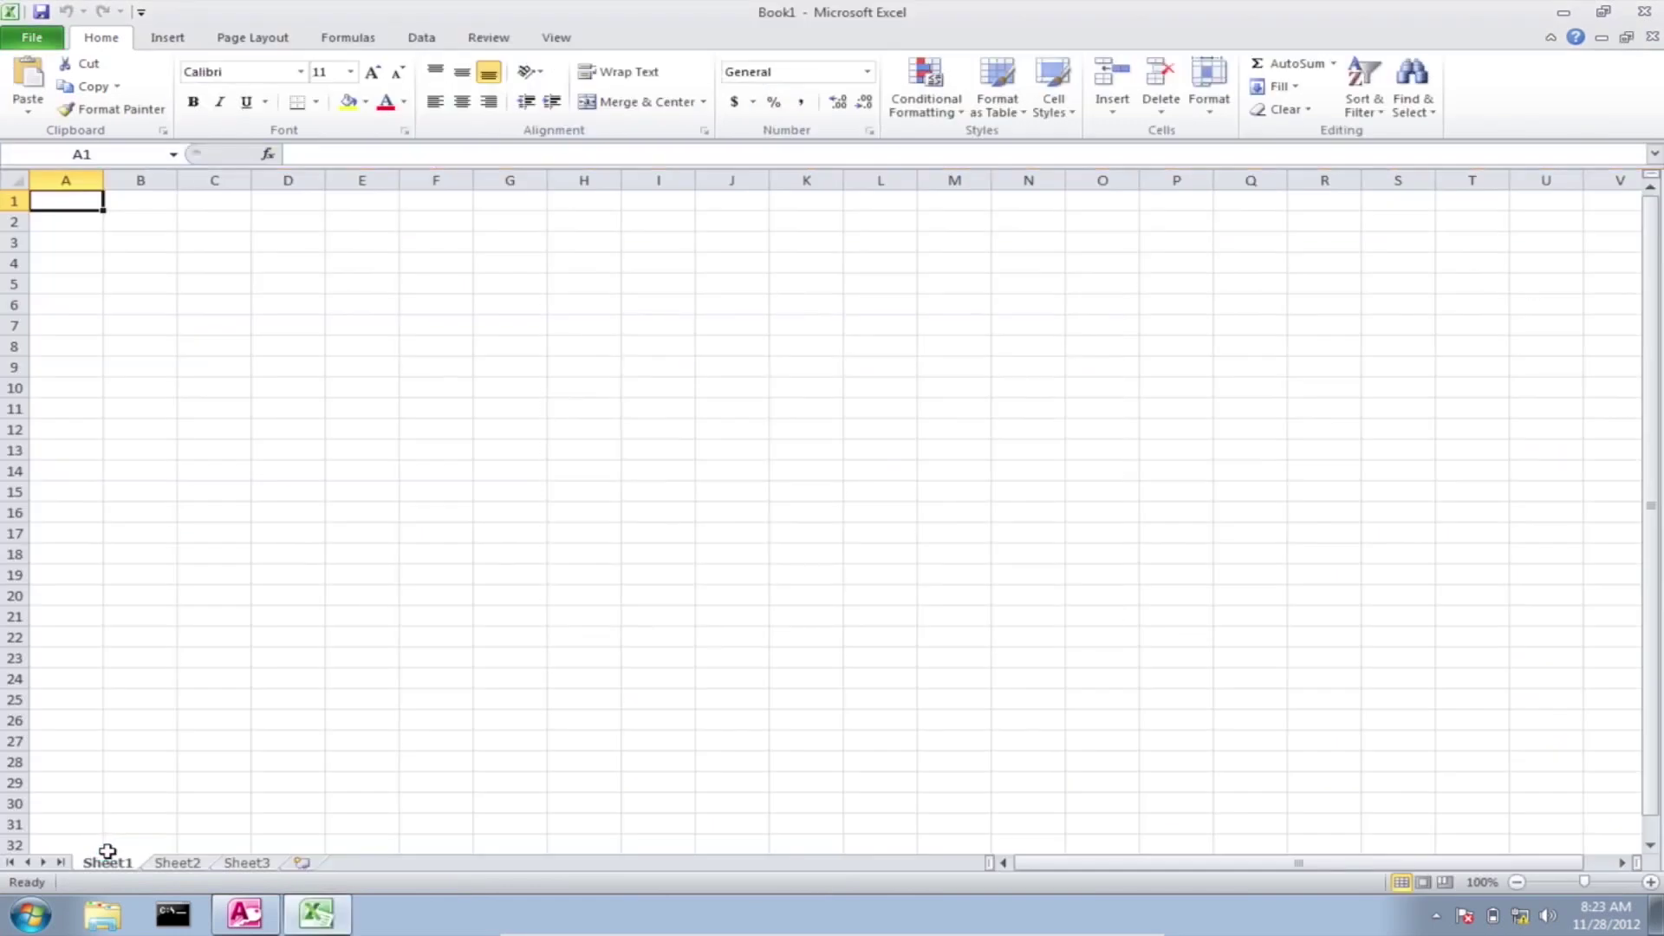
right_click(39, 201)
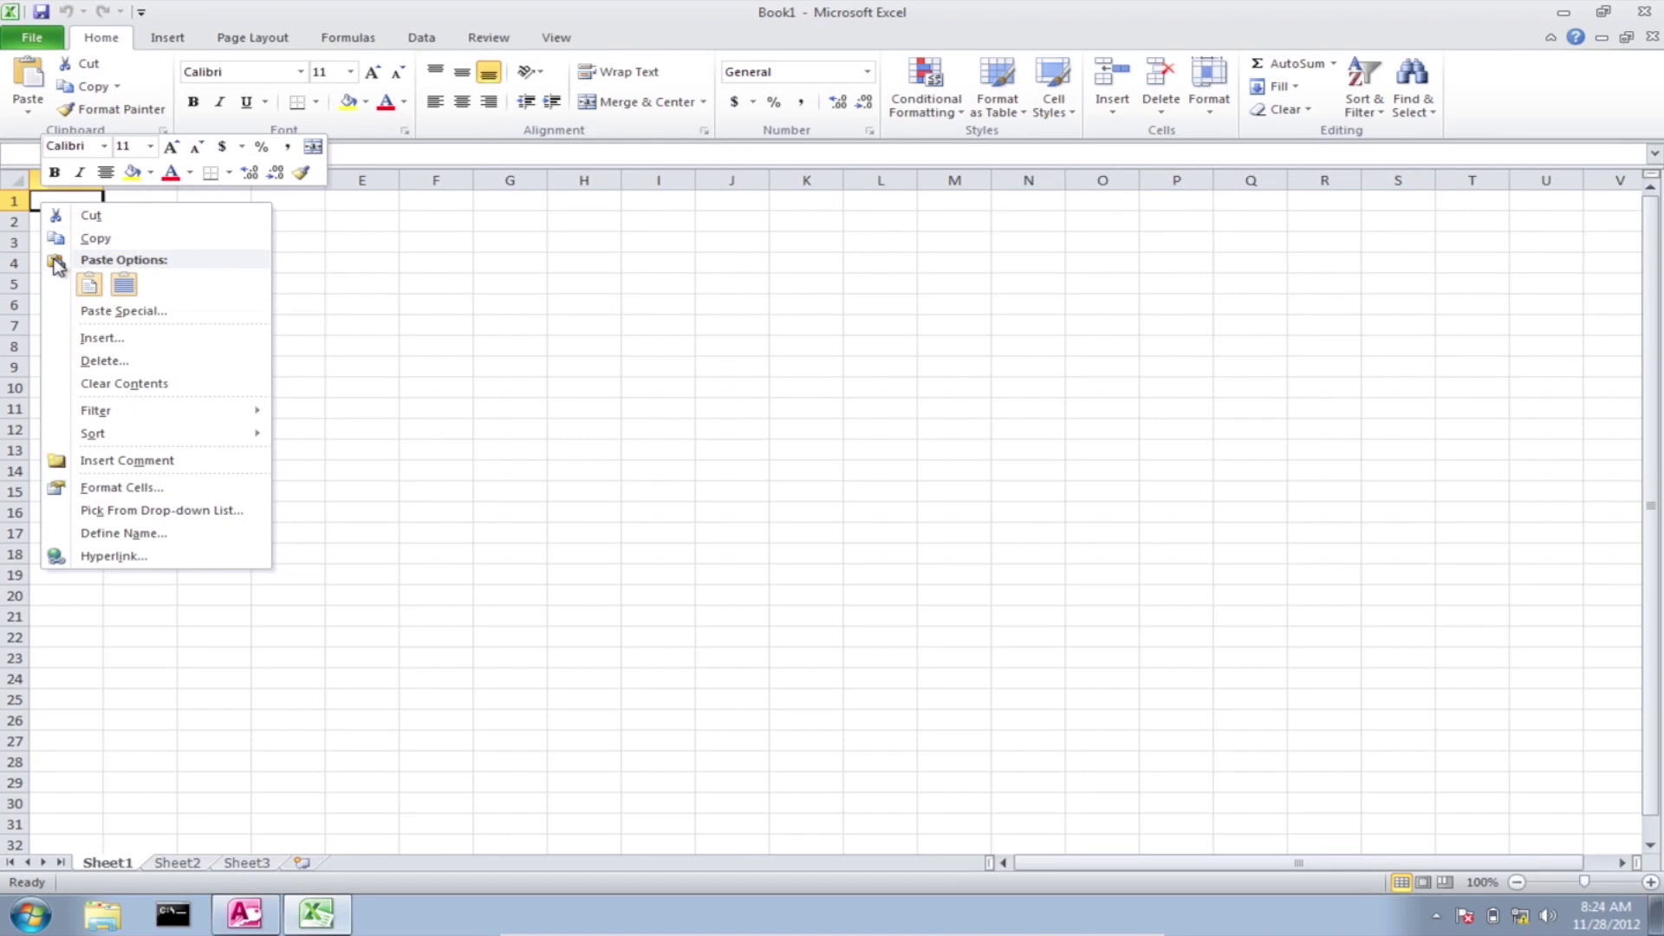
click(90, 285)
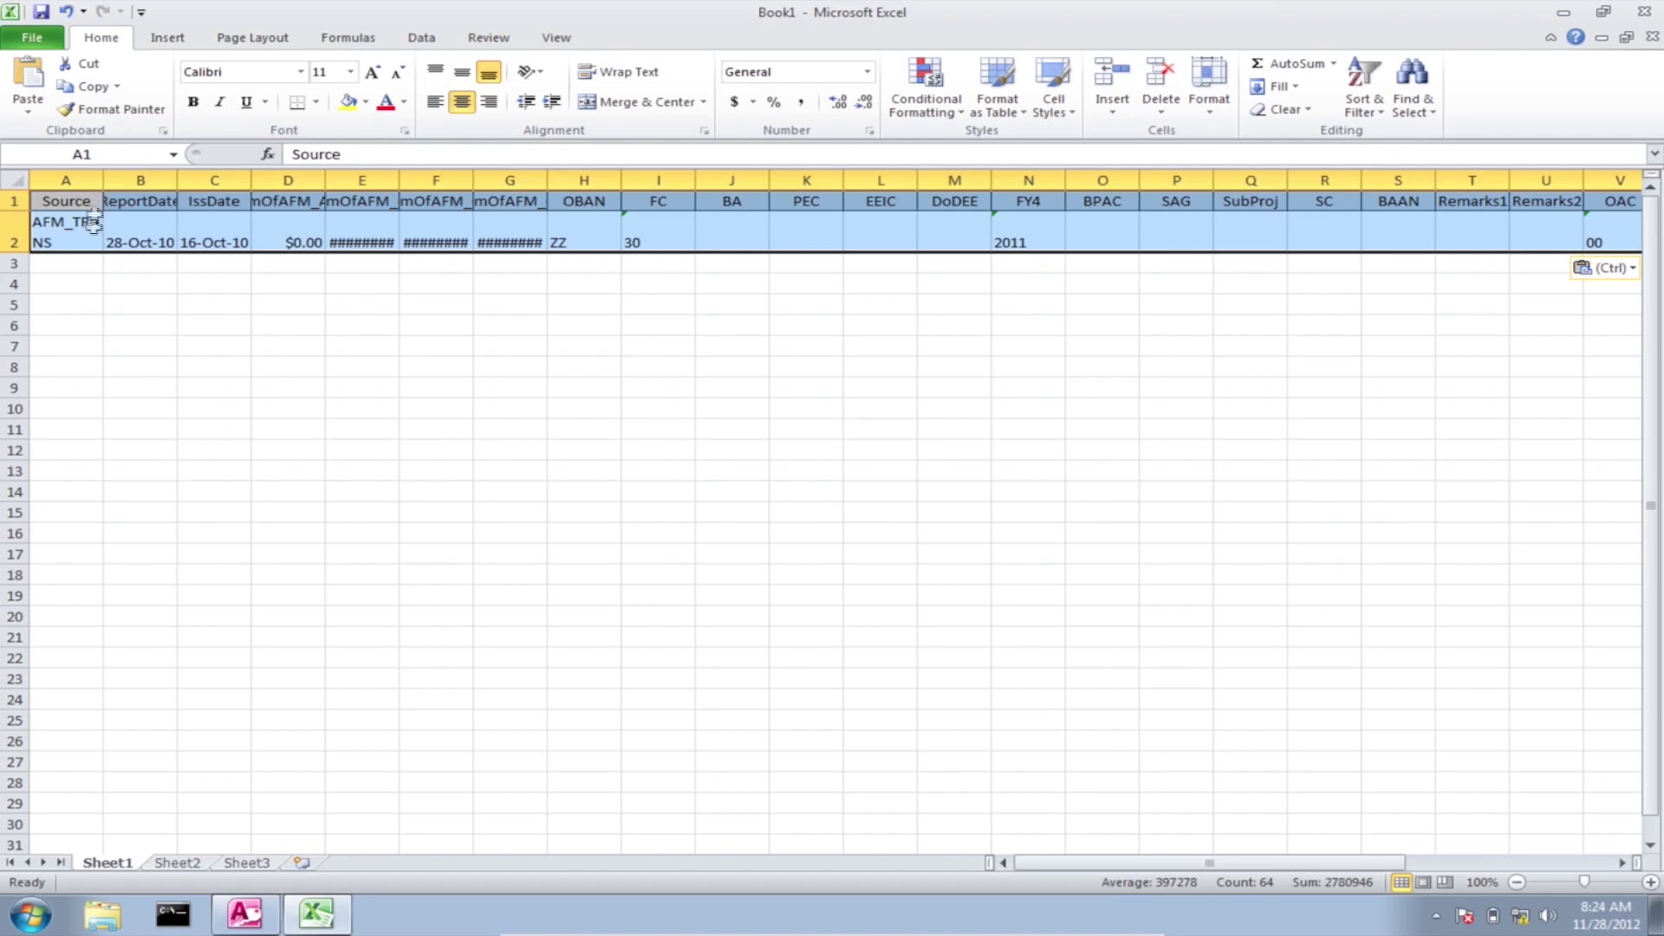
click(85, 261)
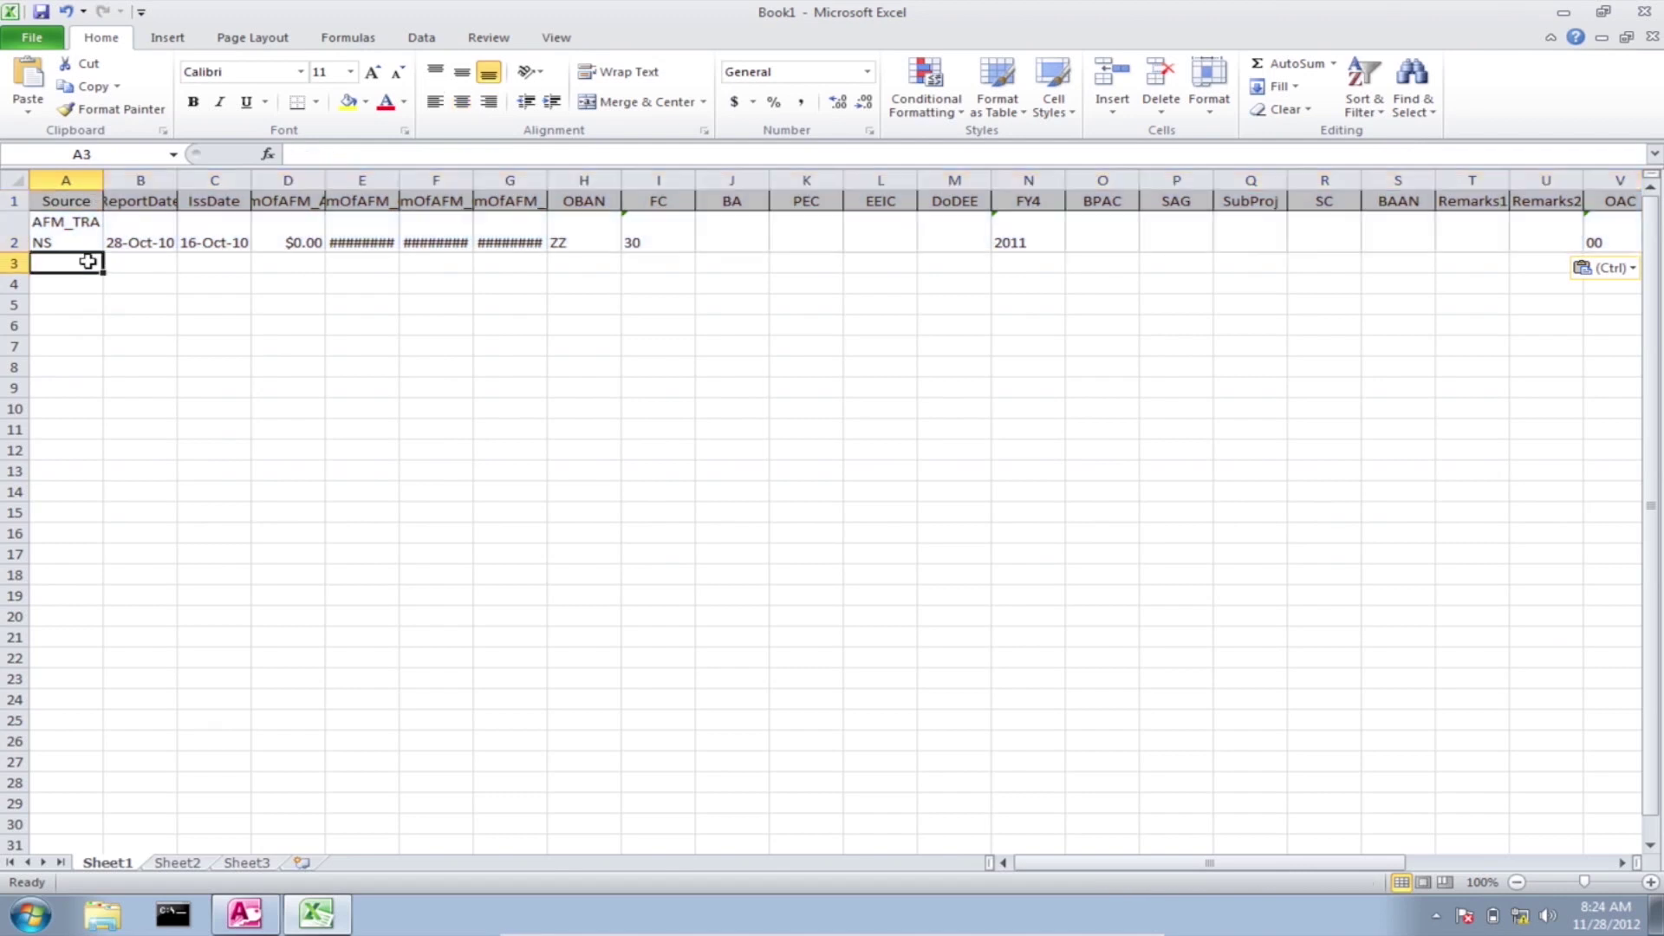
Step: Copy heading row 1 of Sheet1, paste it transposed at cell A1 of Sheet2, and fit column A to its contents
click(10, 200)
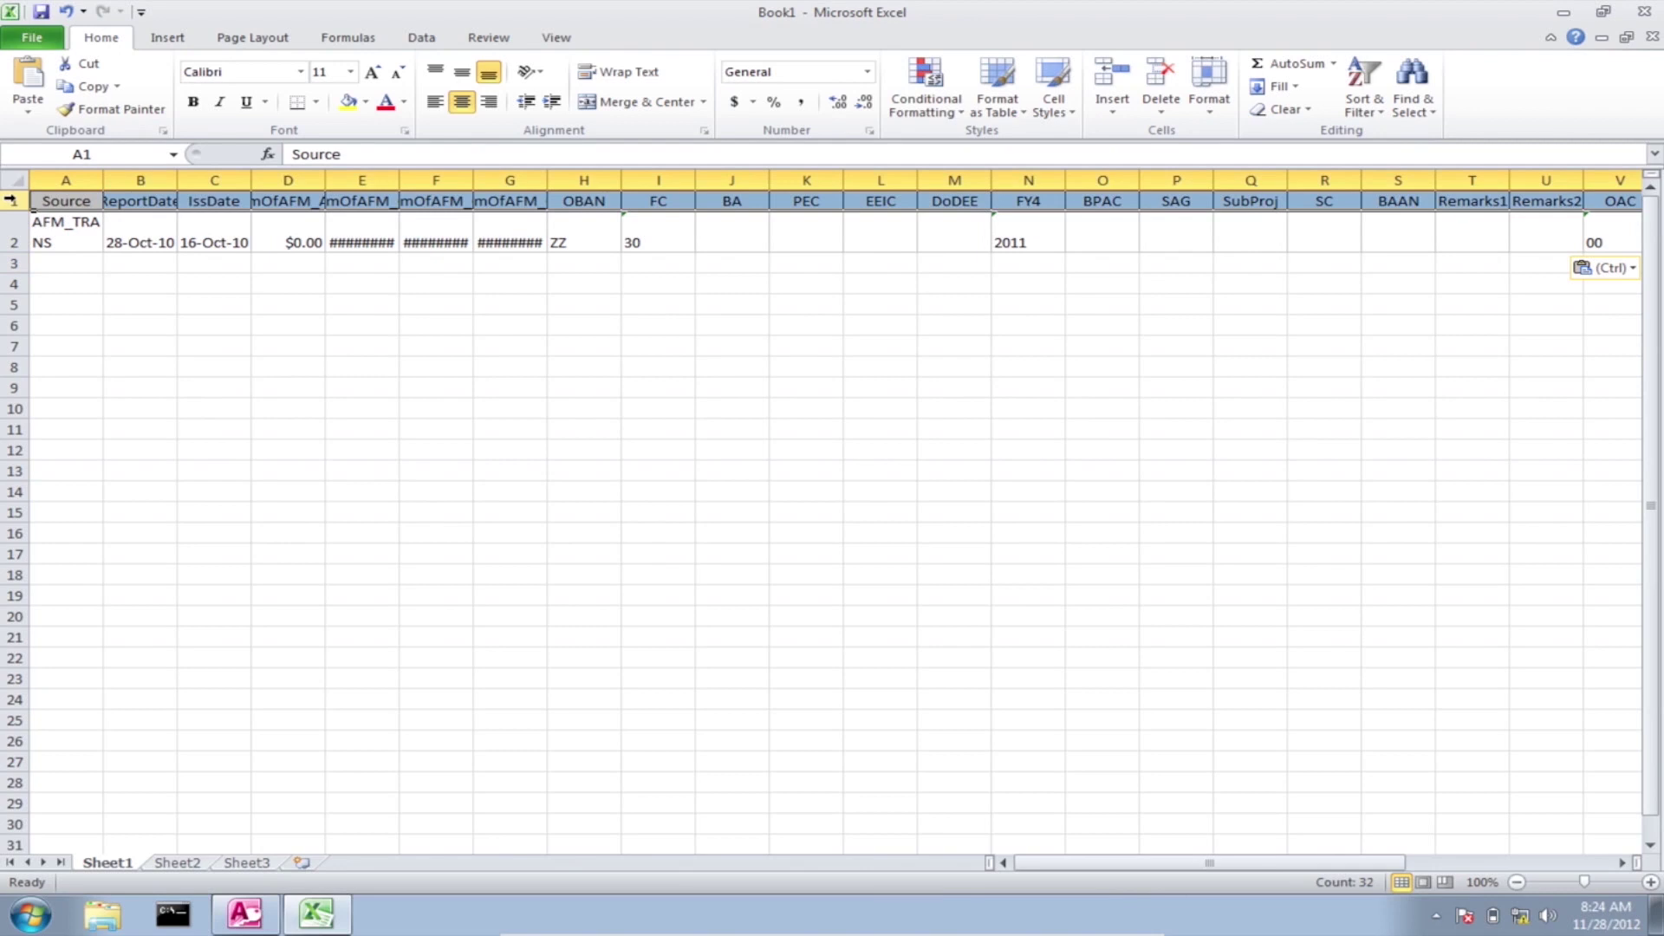
right_click(49, 200)
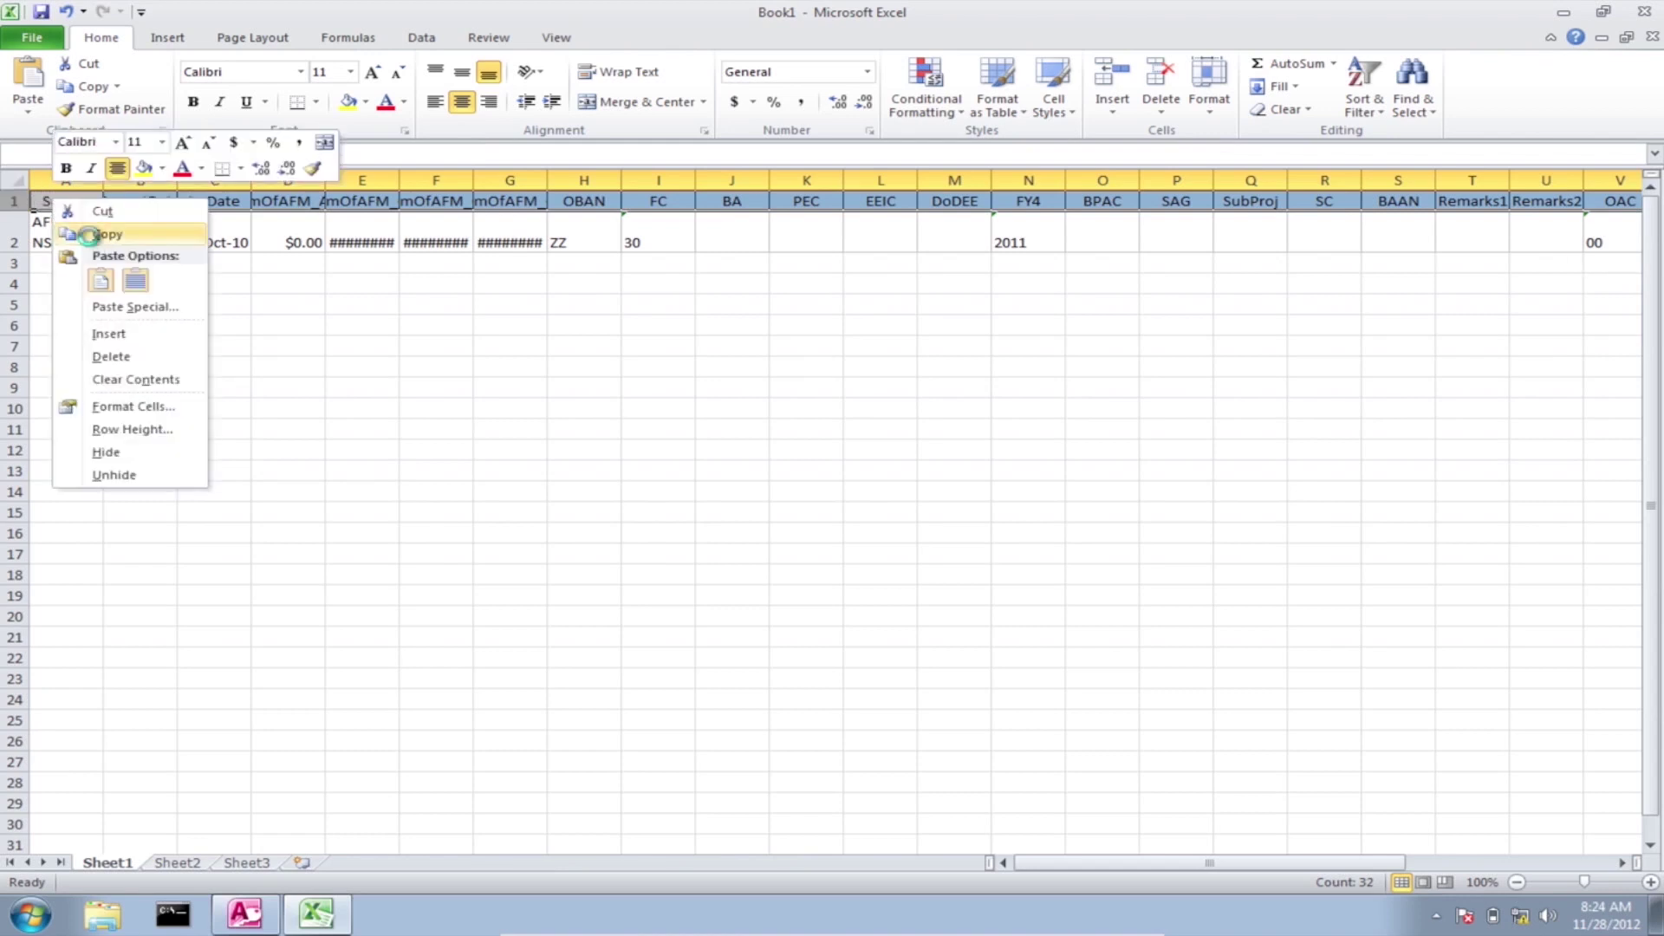
click(87, 235)
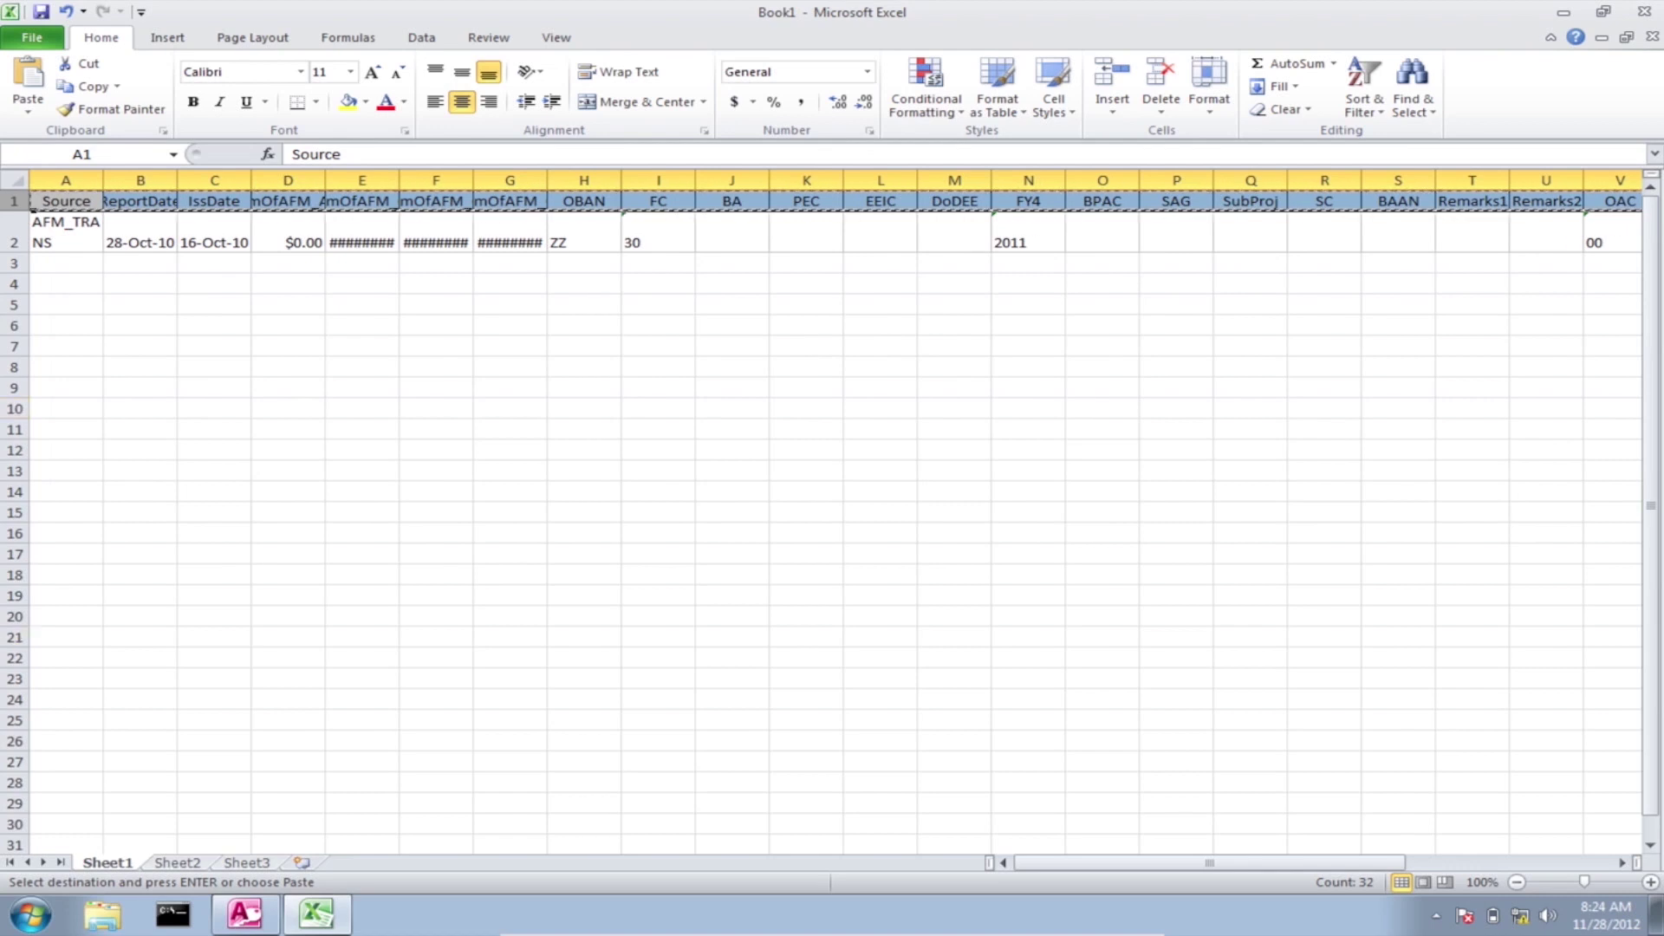
click(180, 862)
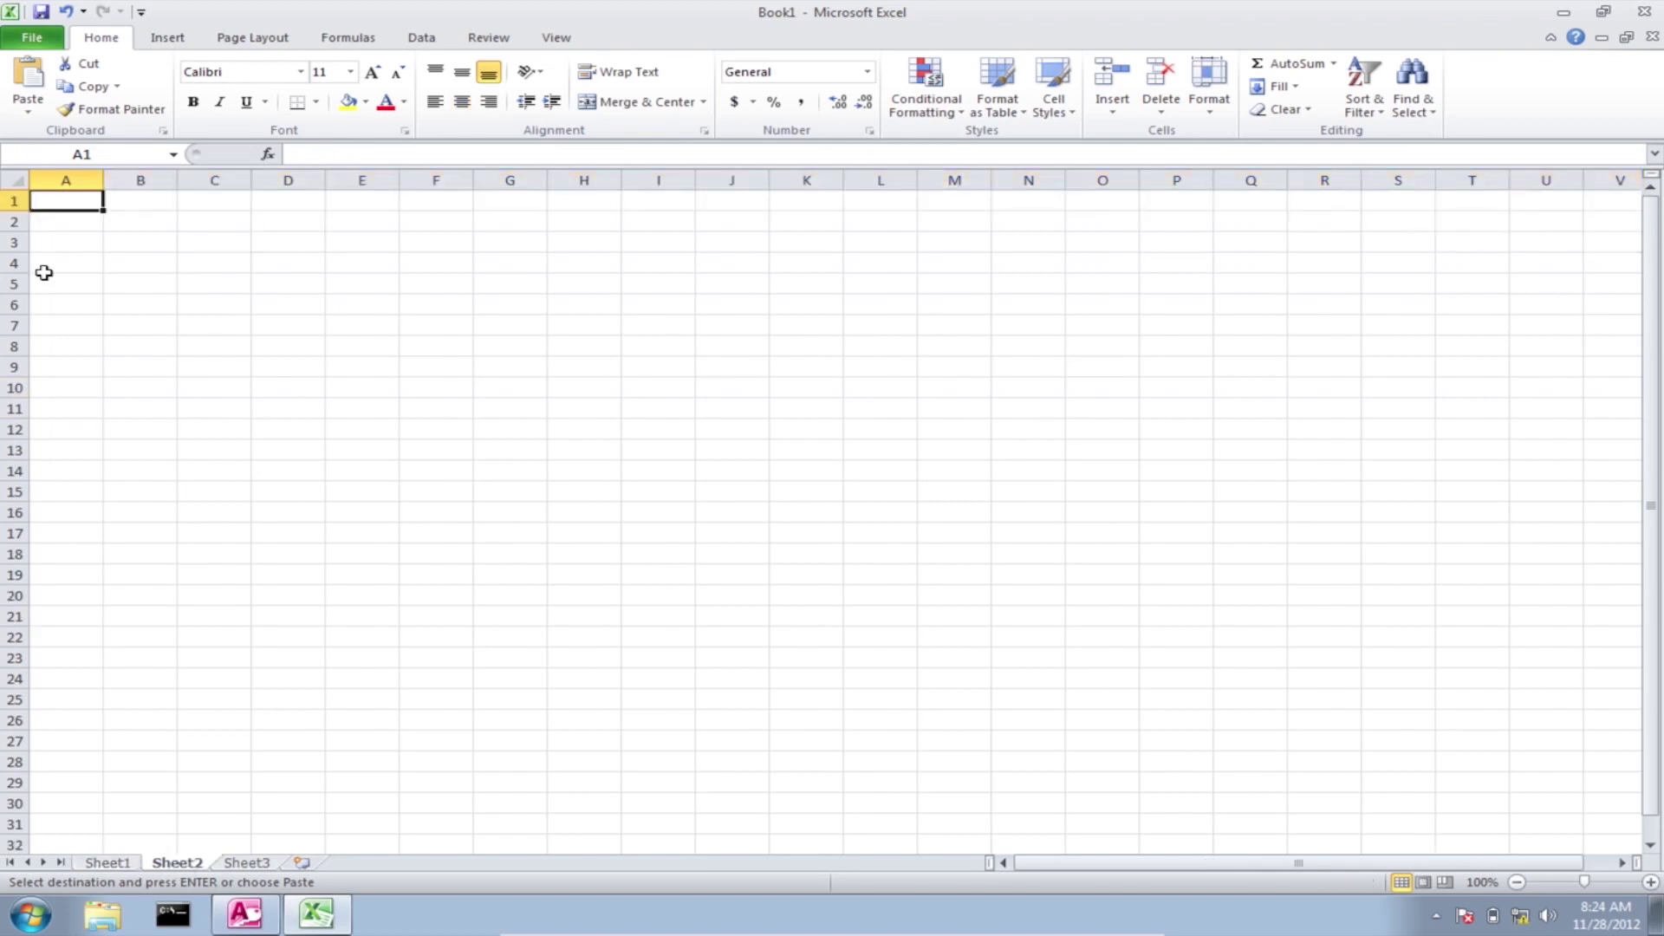
right_click(65, 202)
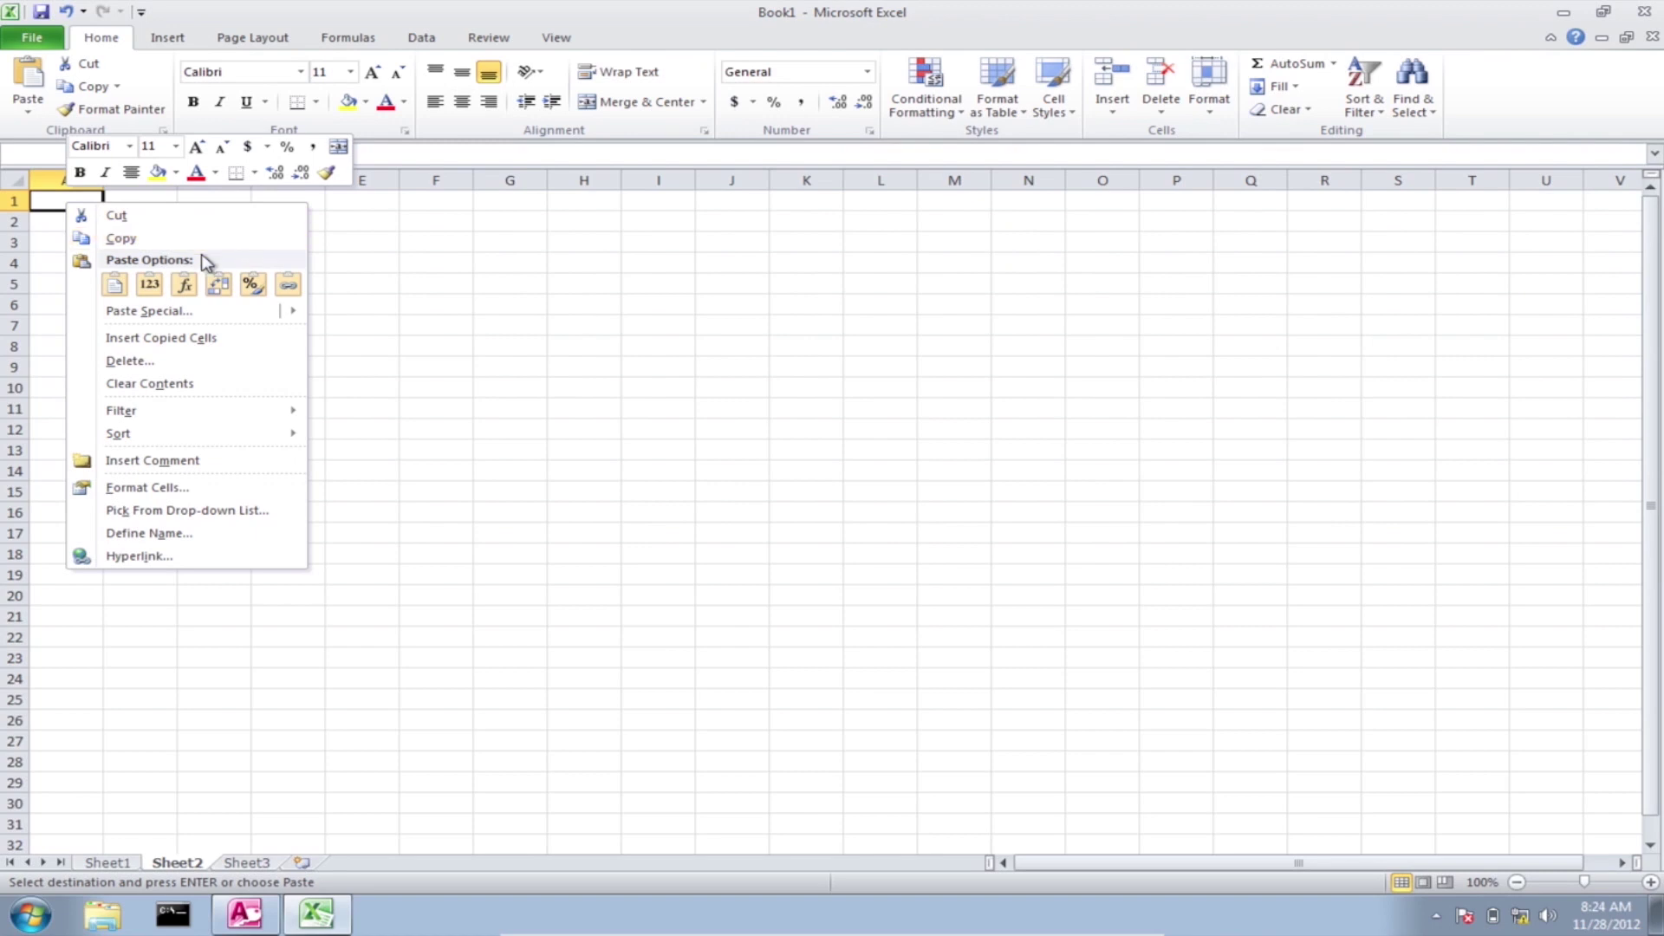
mouse_move(254, 314)
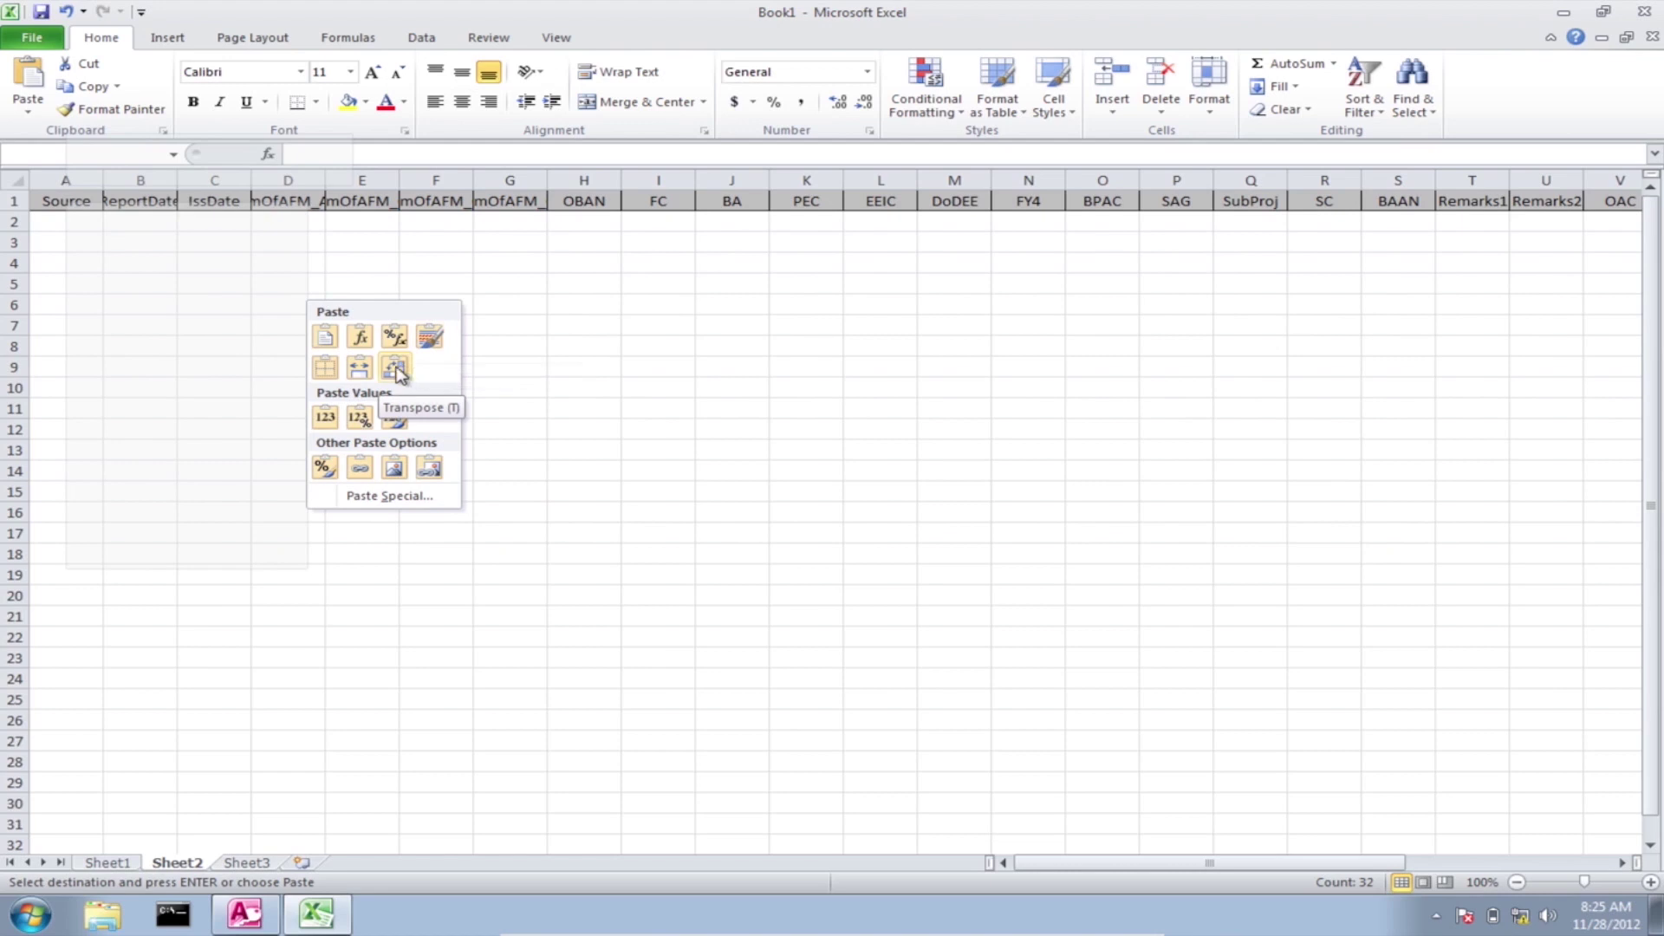
click(395, 371)
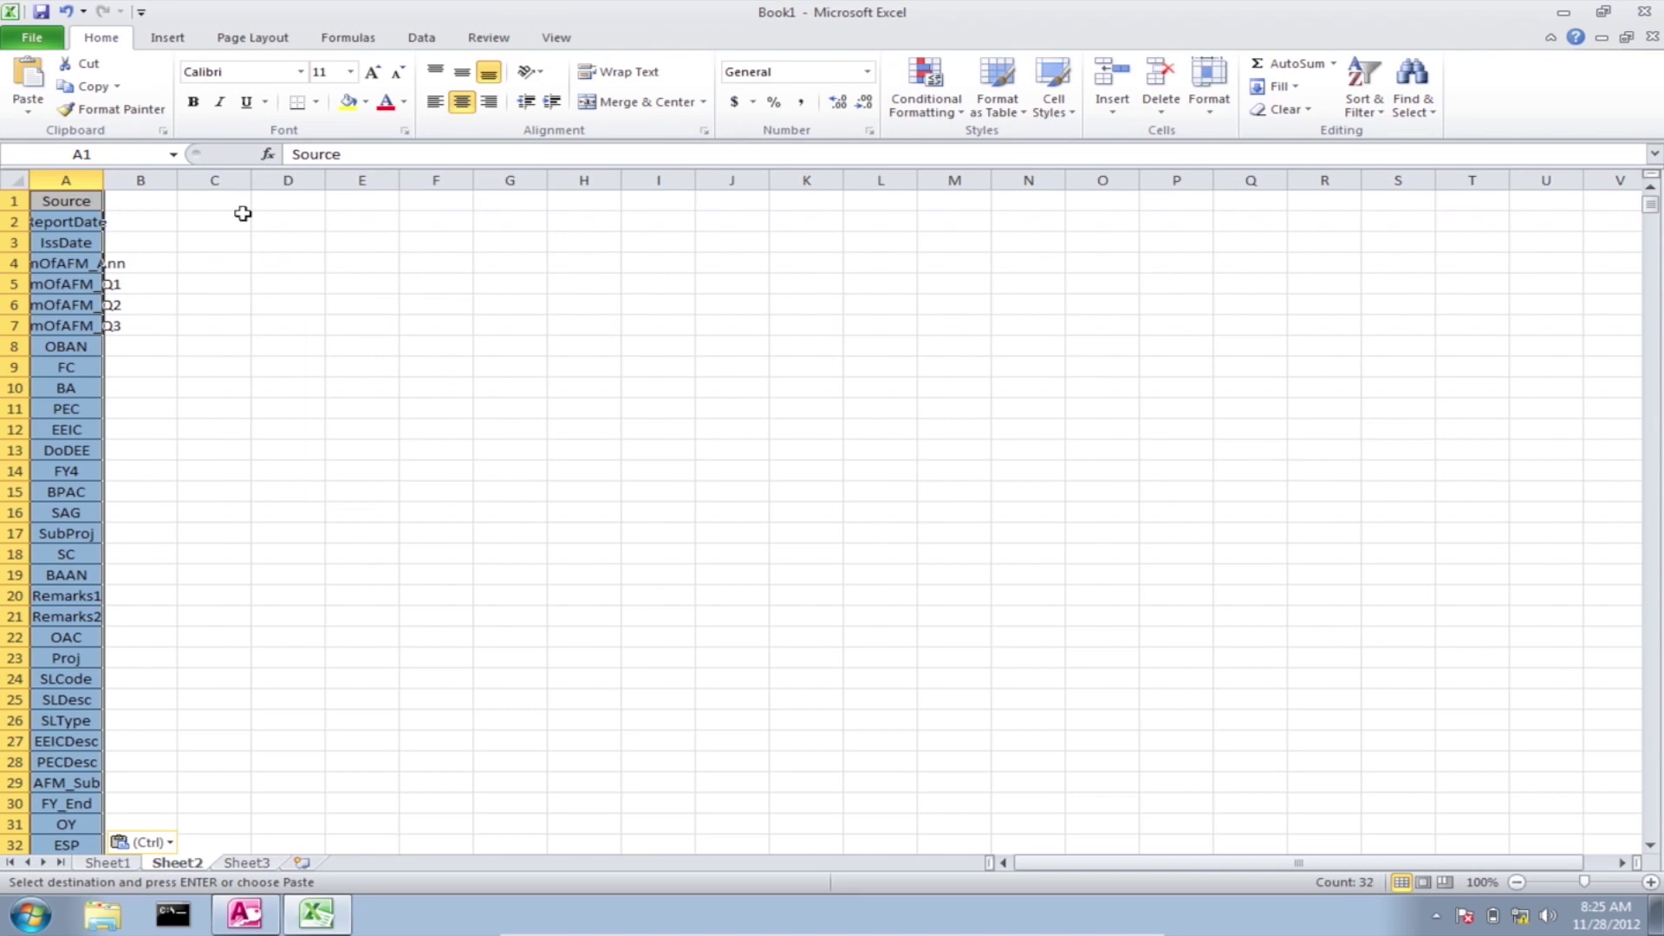
double_click(103, 180)
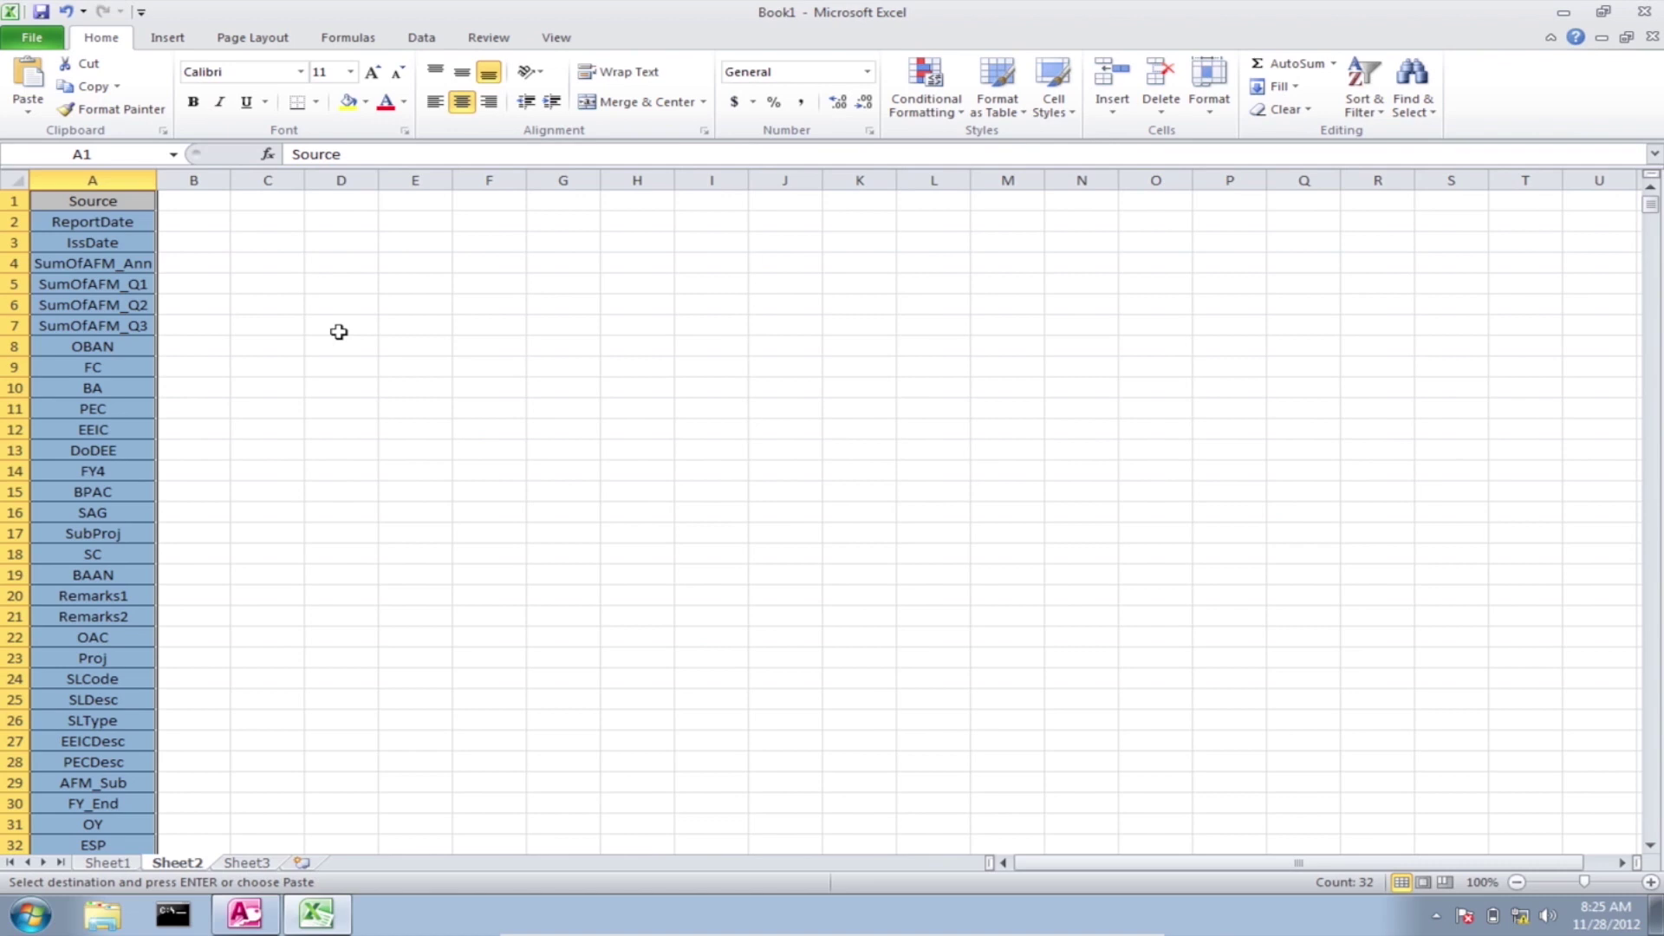
scroll(257, 417, down, 9)
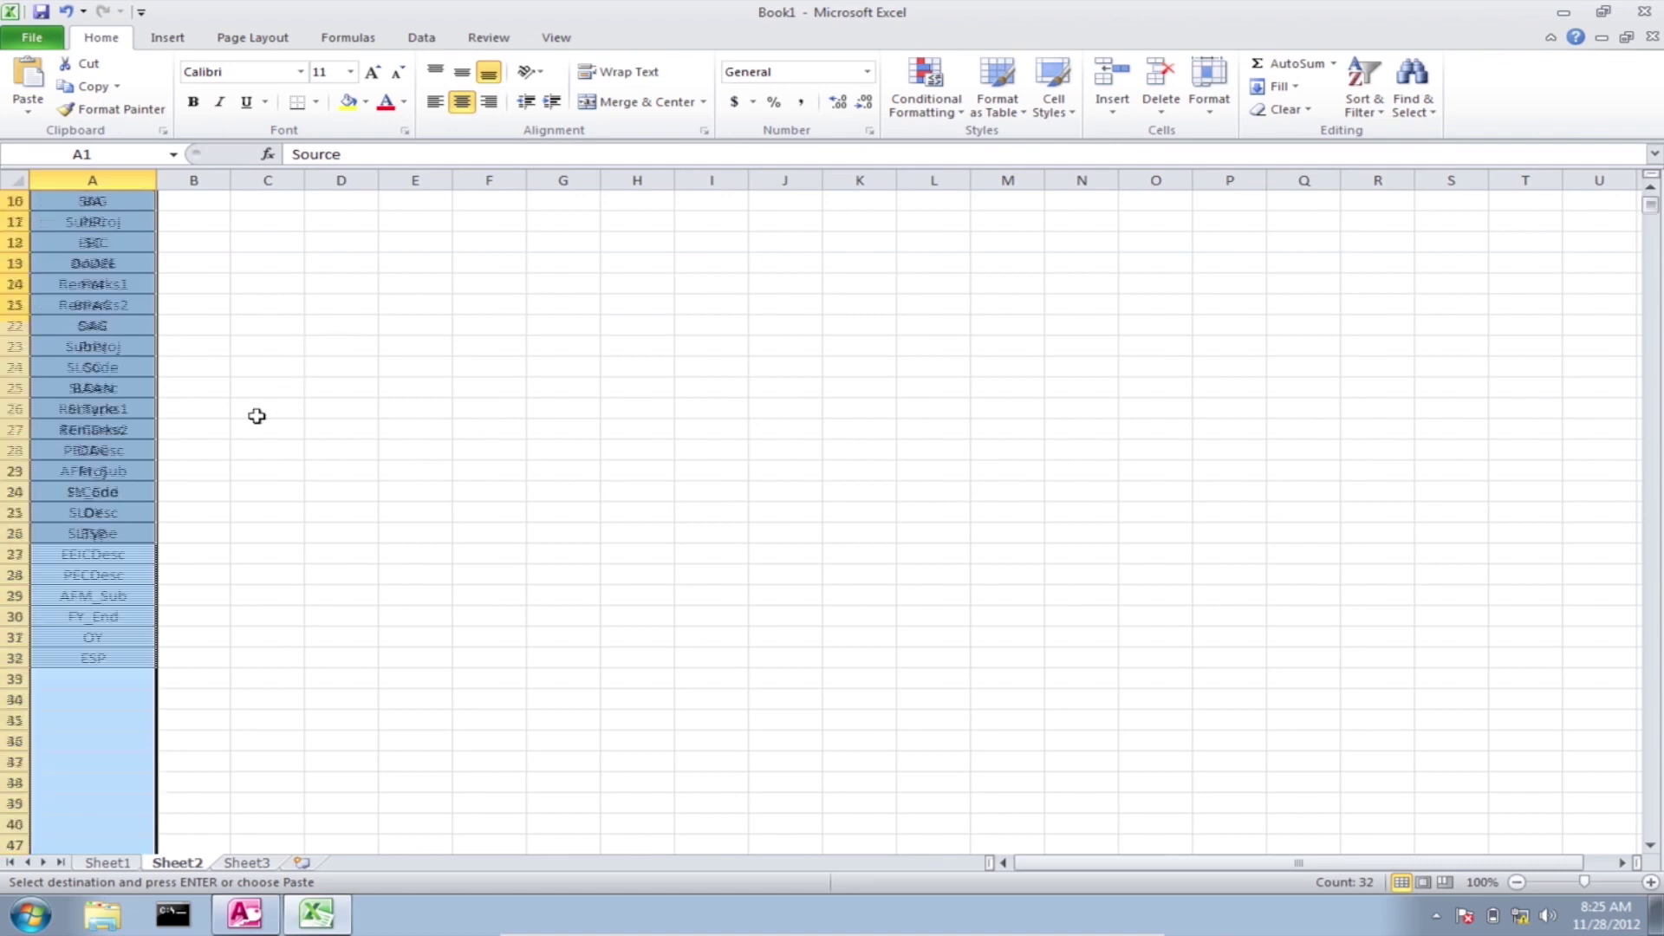
click(257, 416)
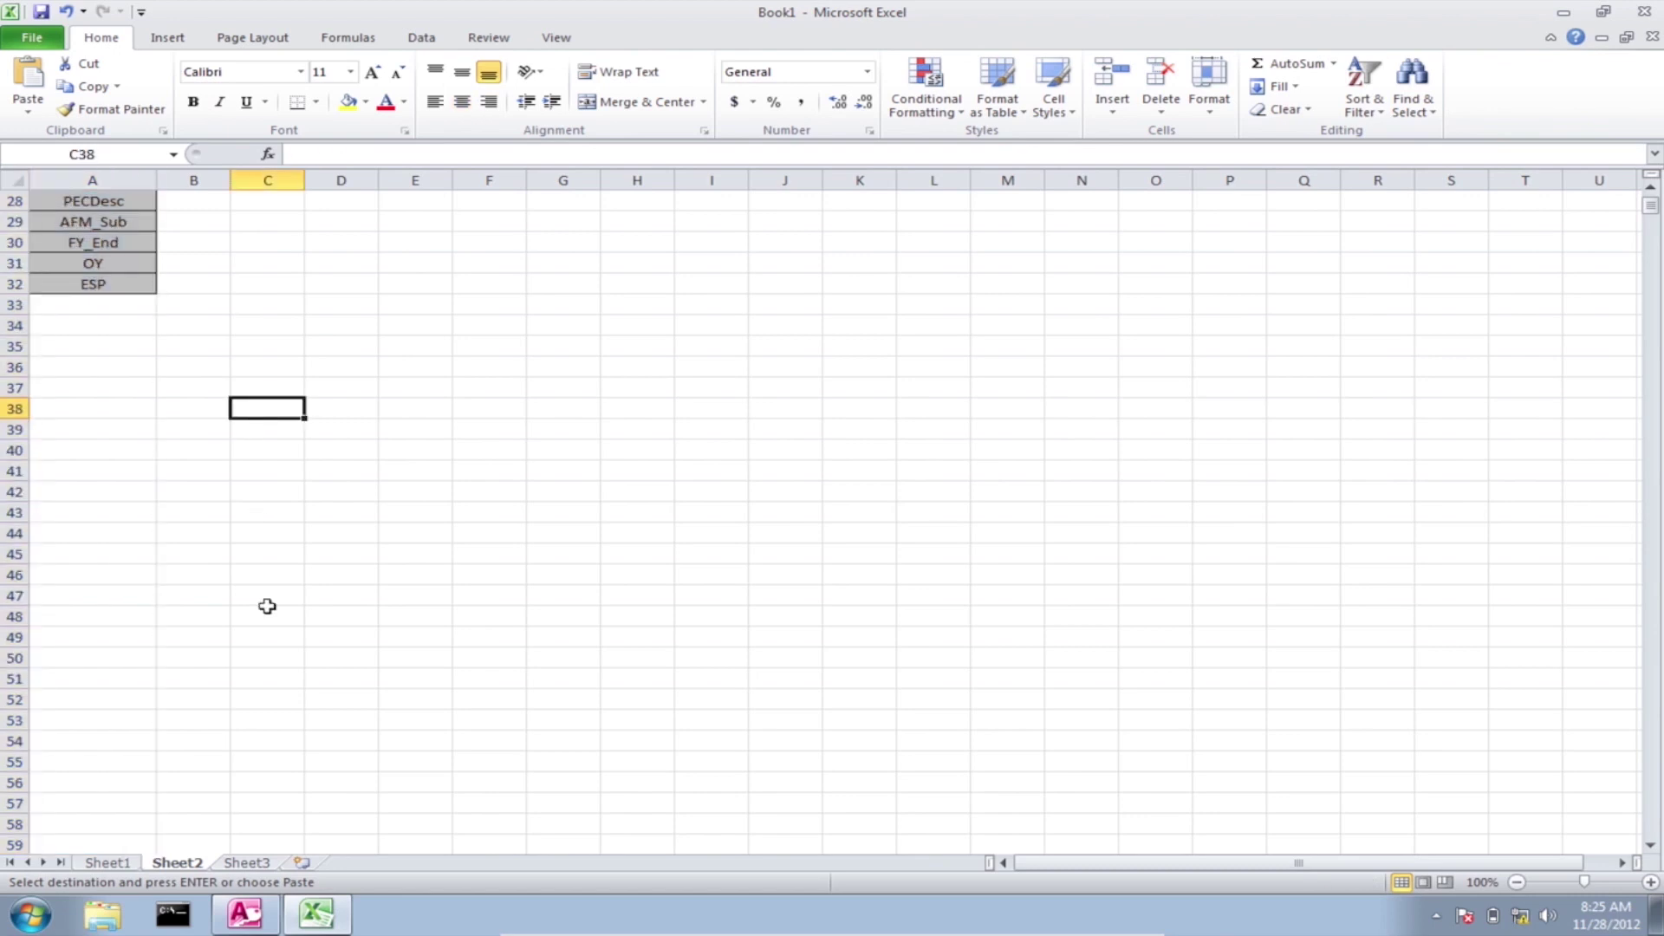
Step: Switch to Access, run Qry_001_B_PSR_Daily and copy the first record of its results
click(246, 914)
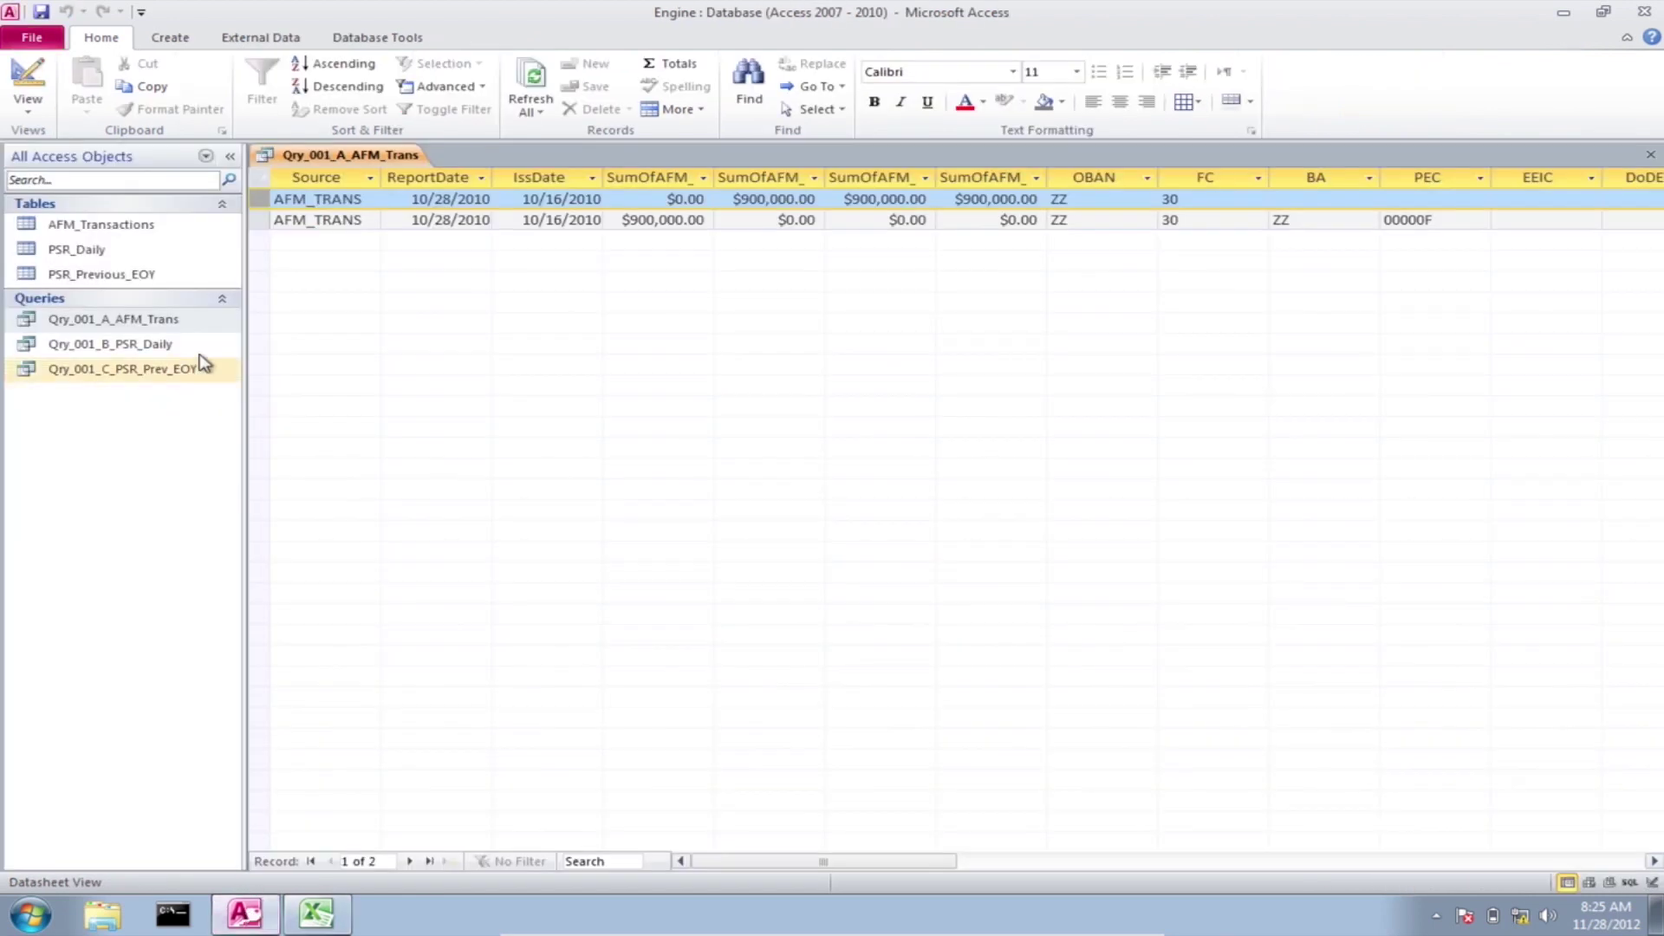
double_click(169, 344)
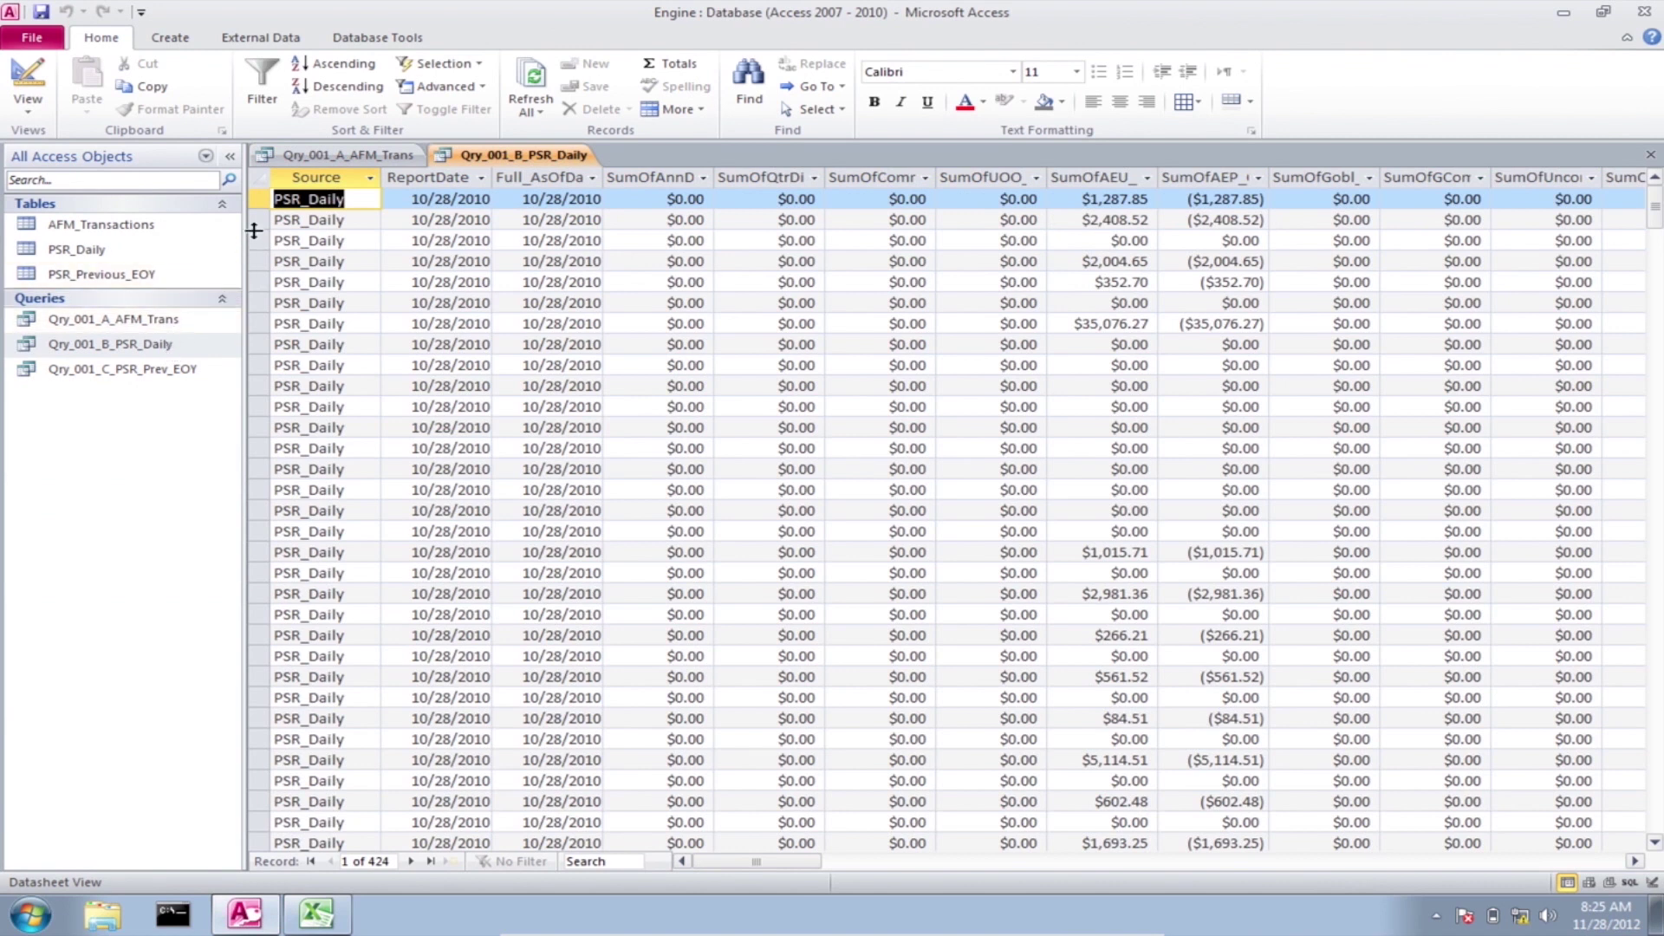
click(262, 198)
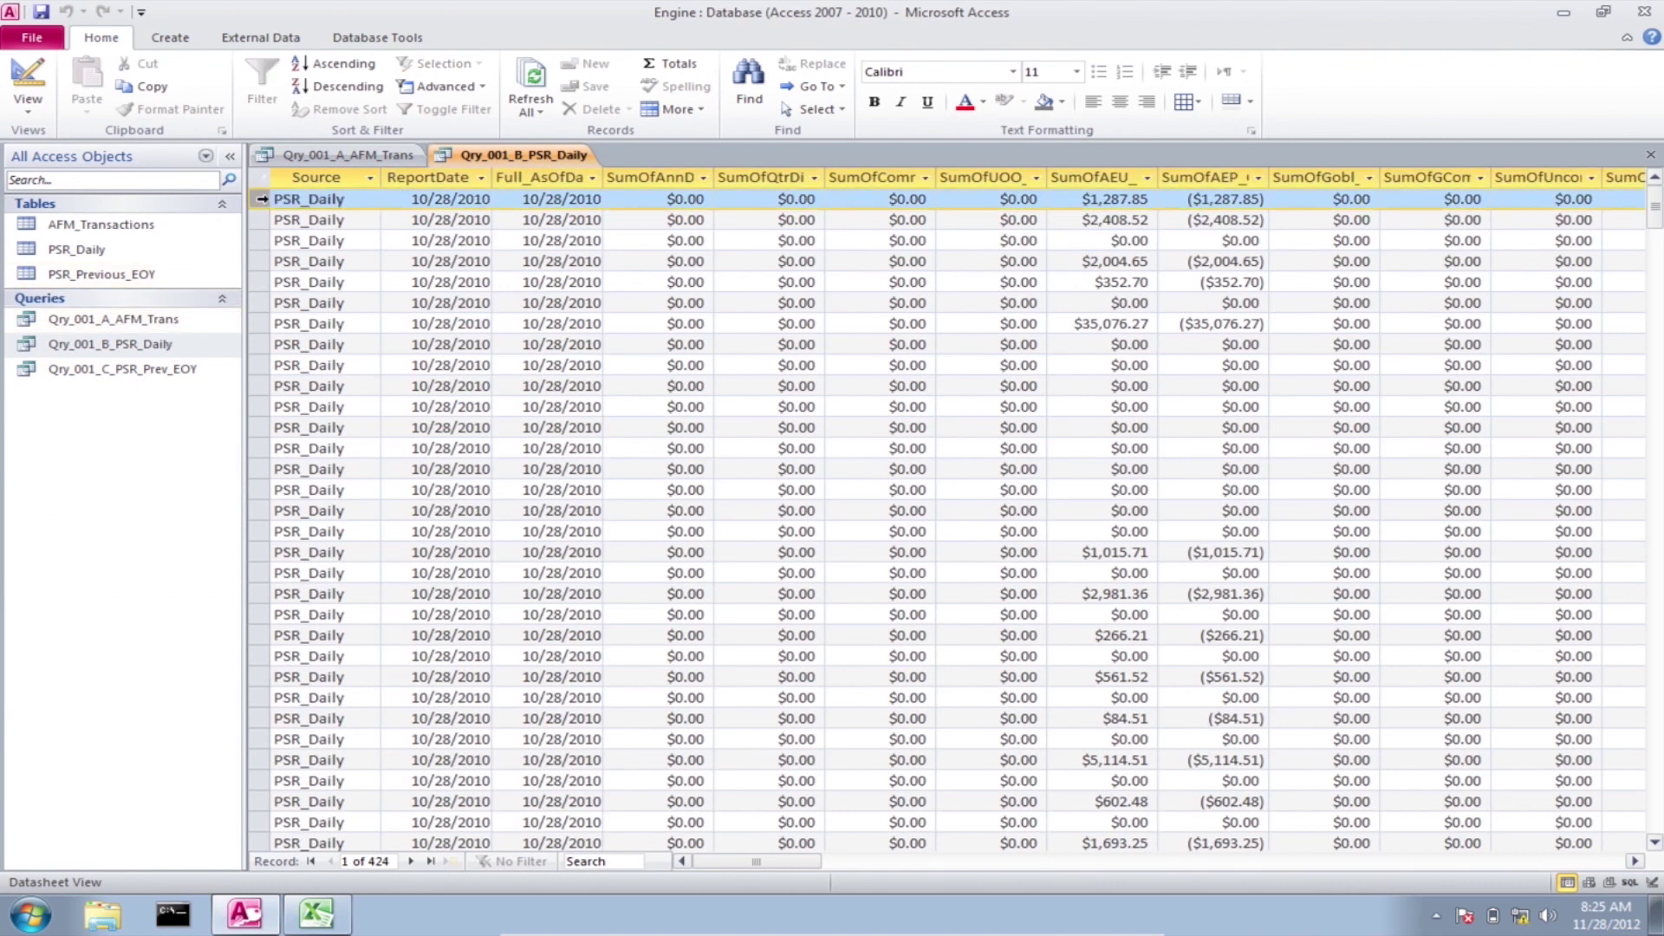
right_click(302, 198)
click(367, 285)
Step: Switch to Excel and paste the copied PSR_Daily record with its field headings at cell A4 of Sheet1
click(316, 919)
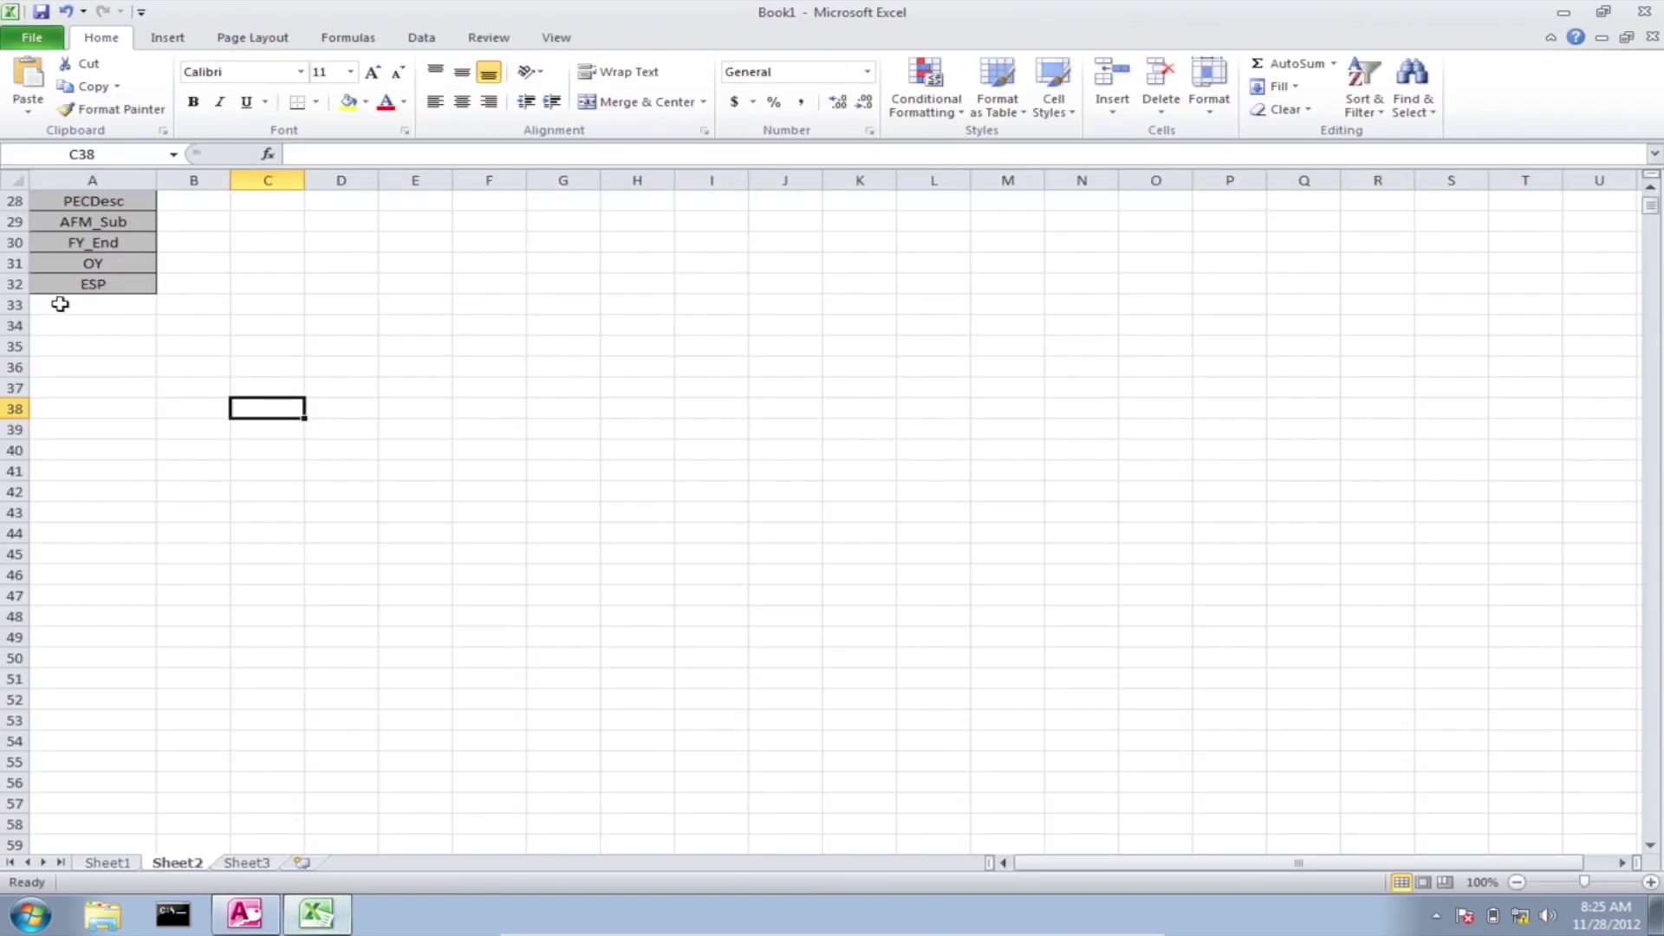
click(108, 863)
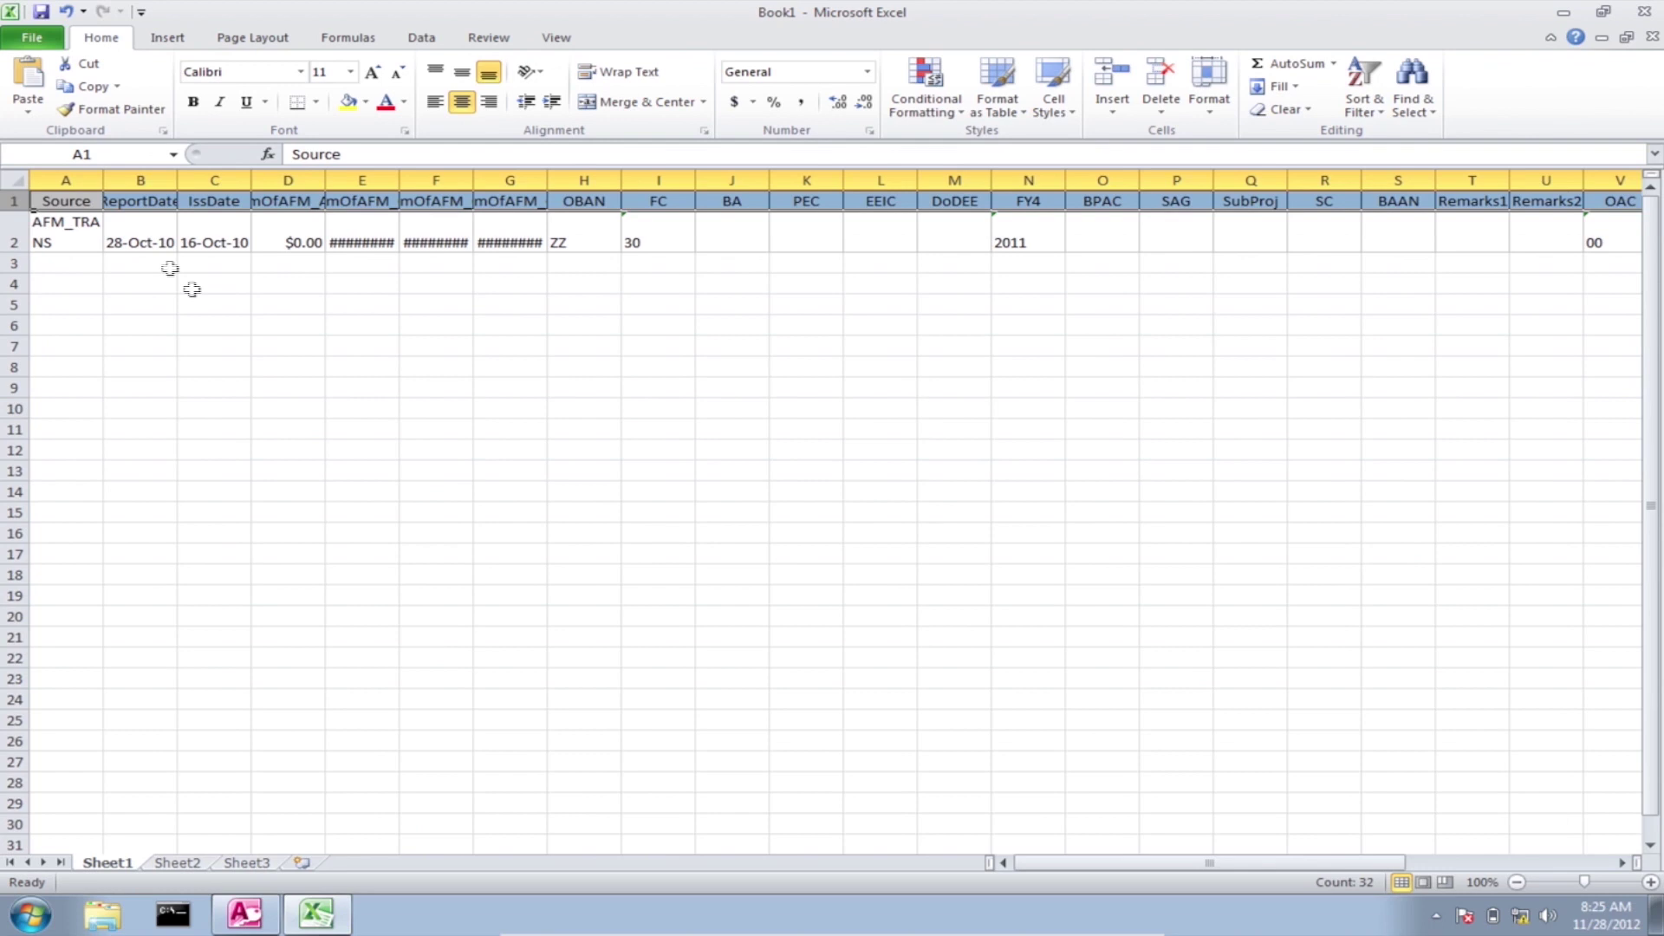
click(58, 286)
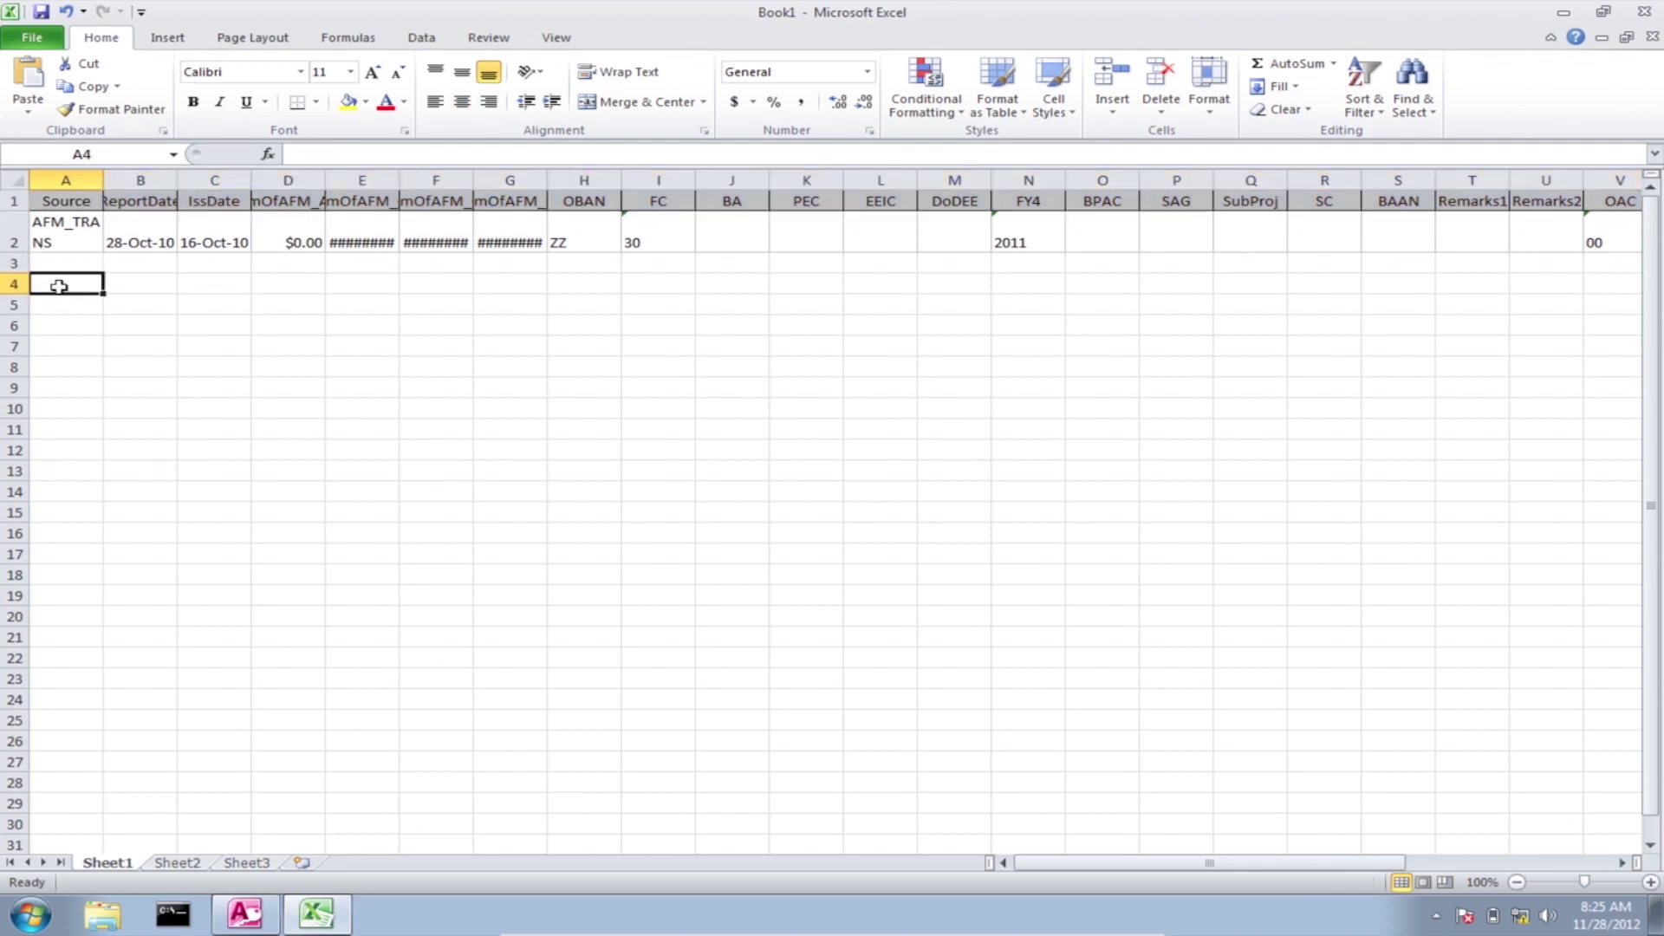
right_click(58, 286)
click(124, 372)
Step: Copy heading row 4 of Sheet1 and paste it transposed at cell A33 of Sheet2, directly below the AFM field names
key(shift+Up)
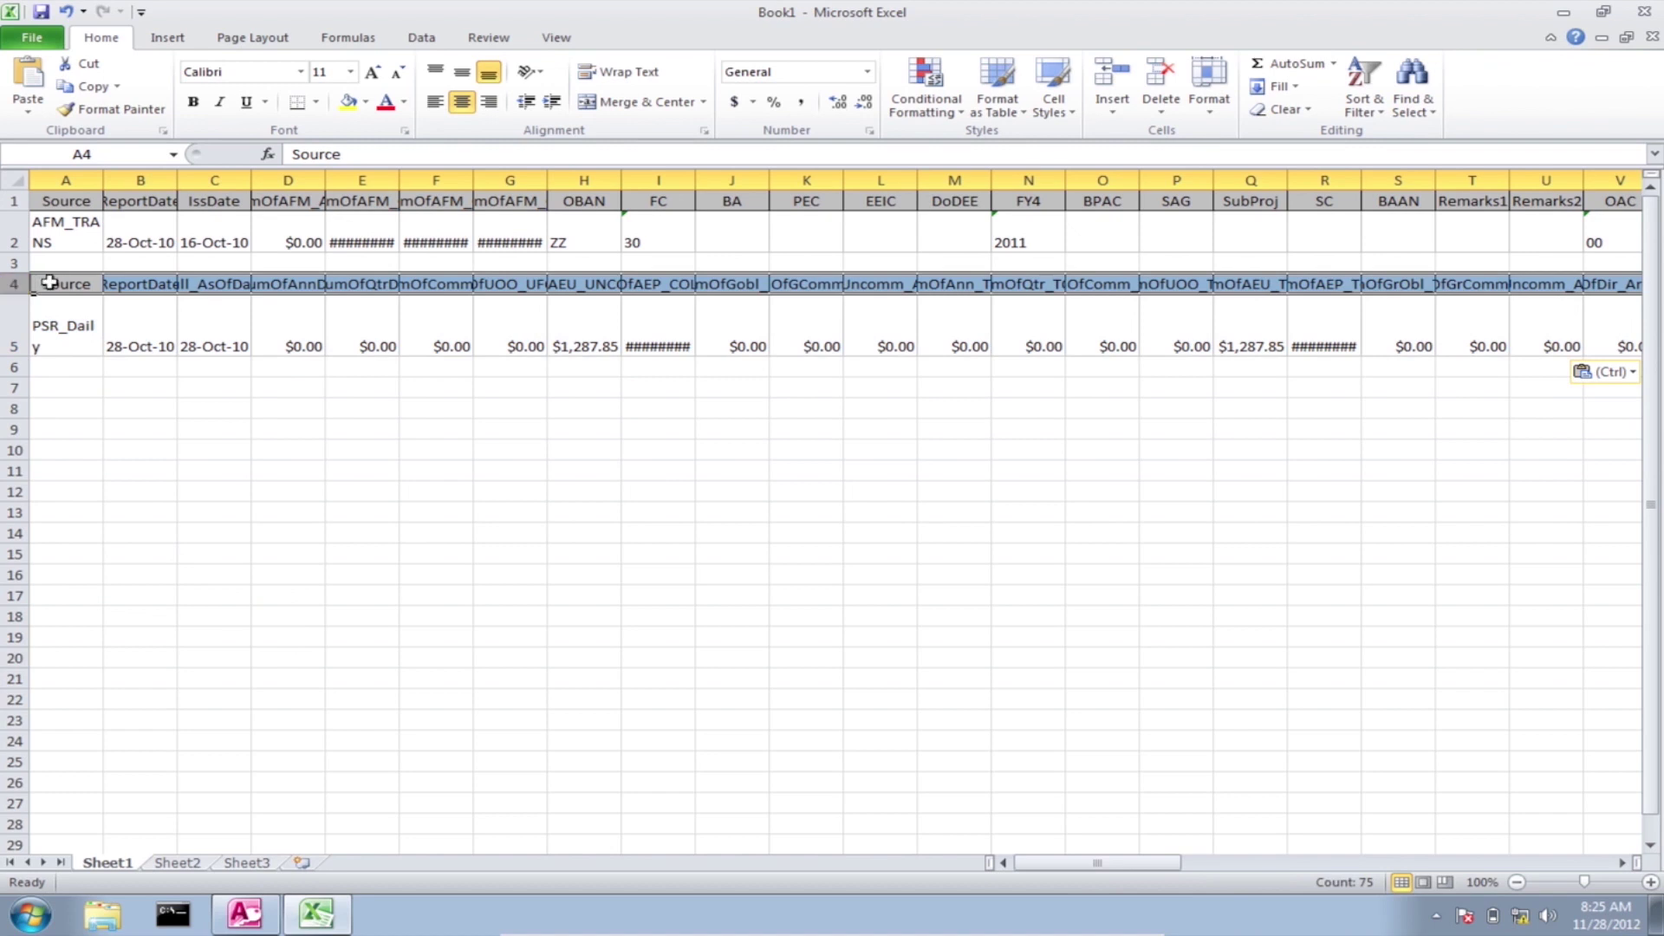
right_click(49, 283)
click(101, 319)
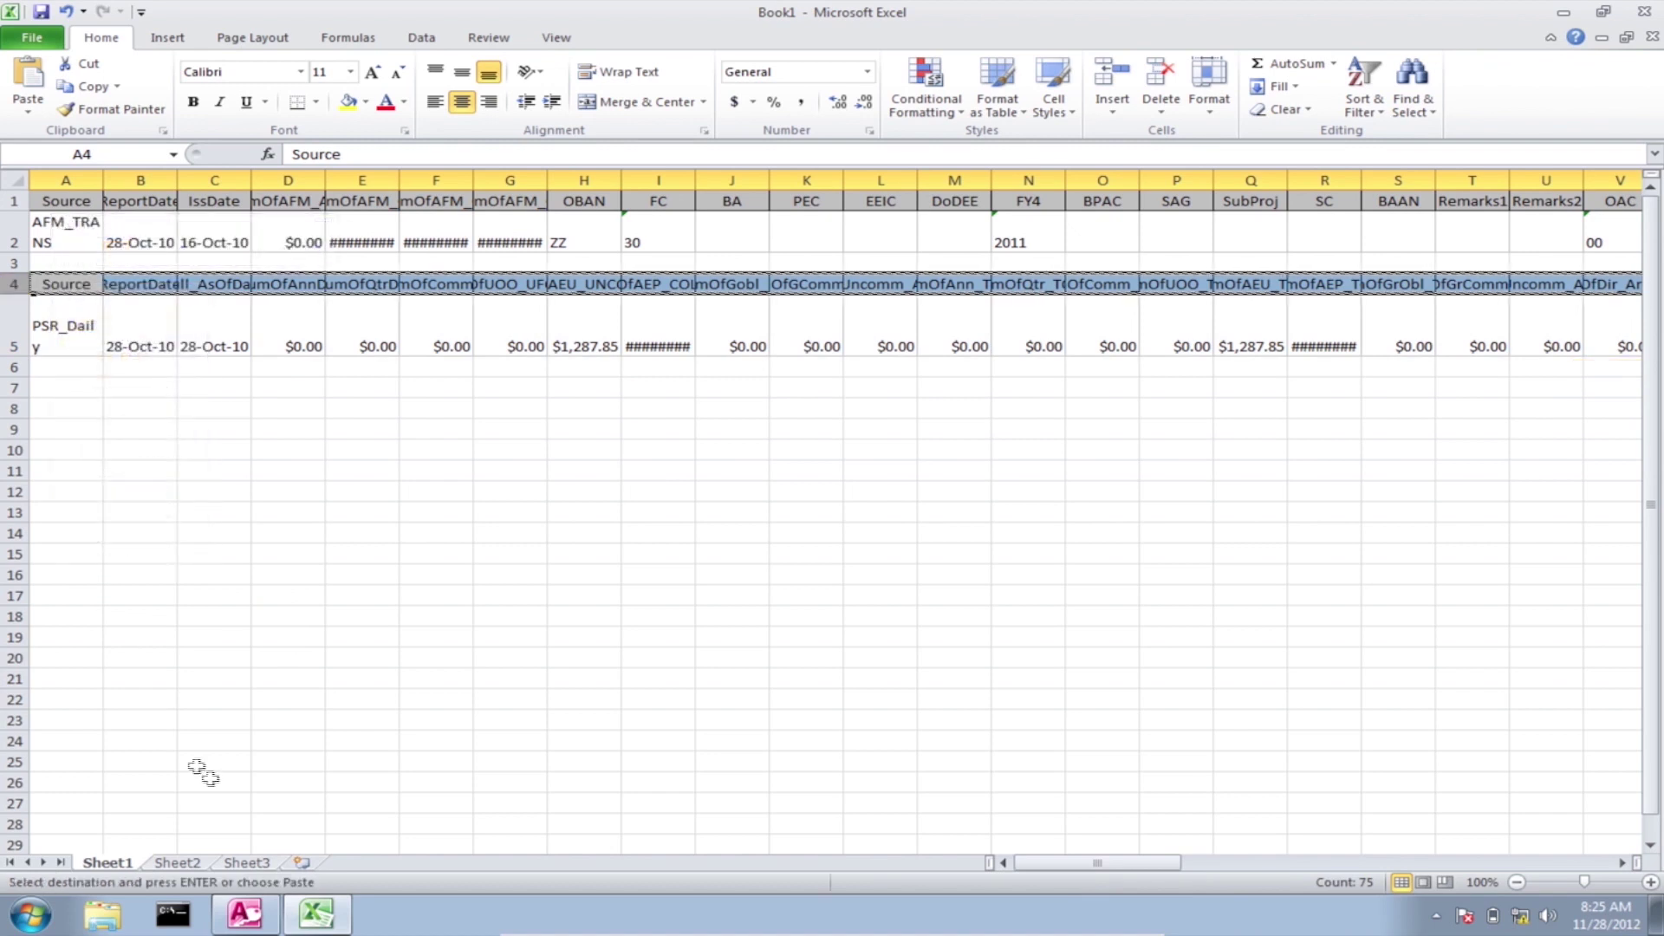
click(193, 866)
click(94, 303)
right_click(95, 303)
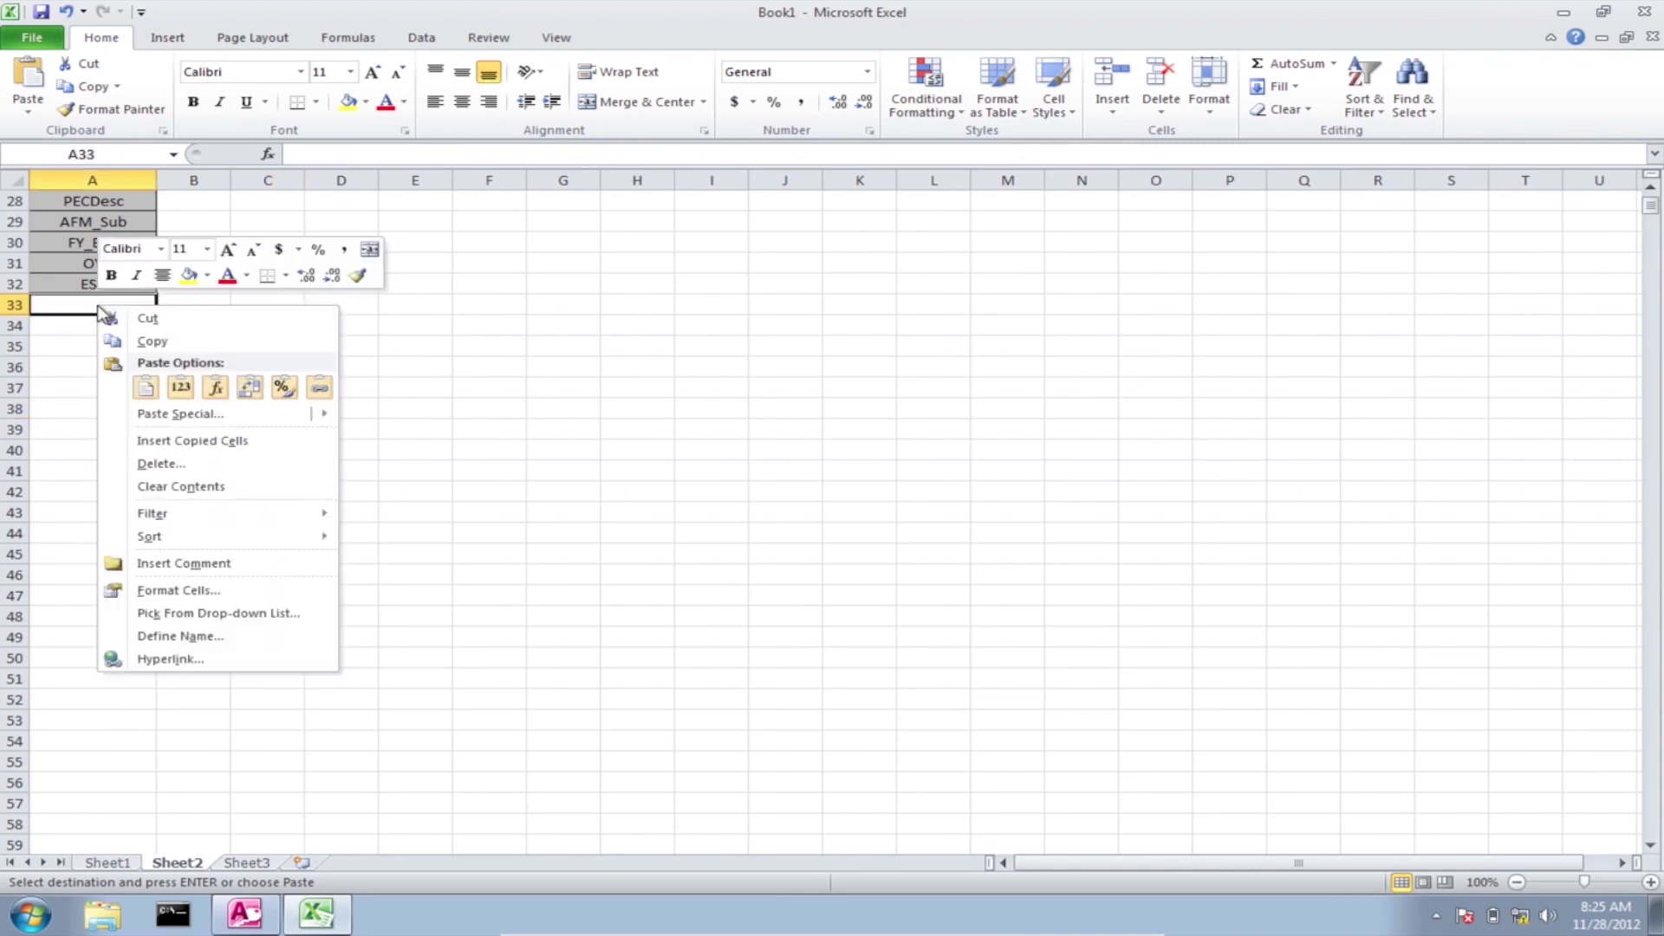
mouse_move(326, 414)
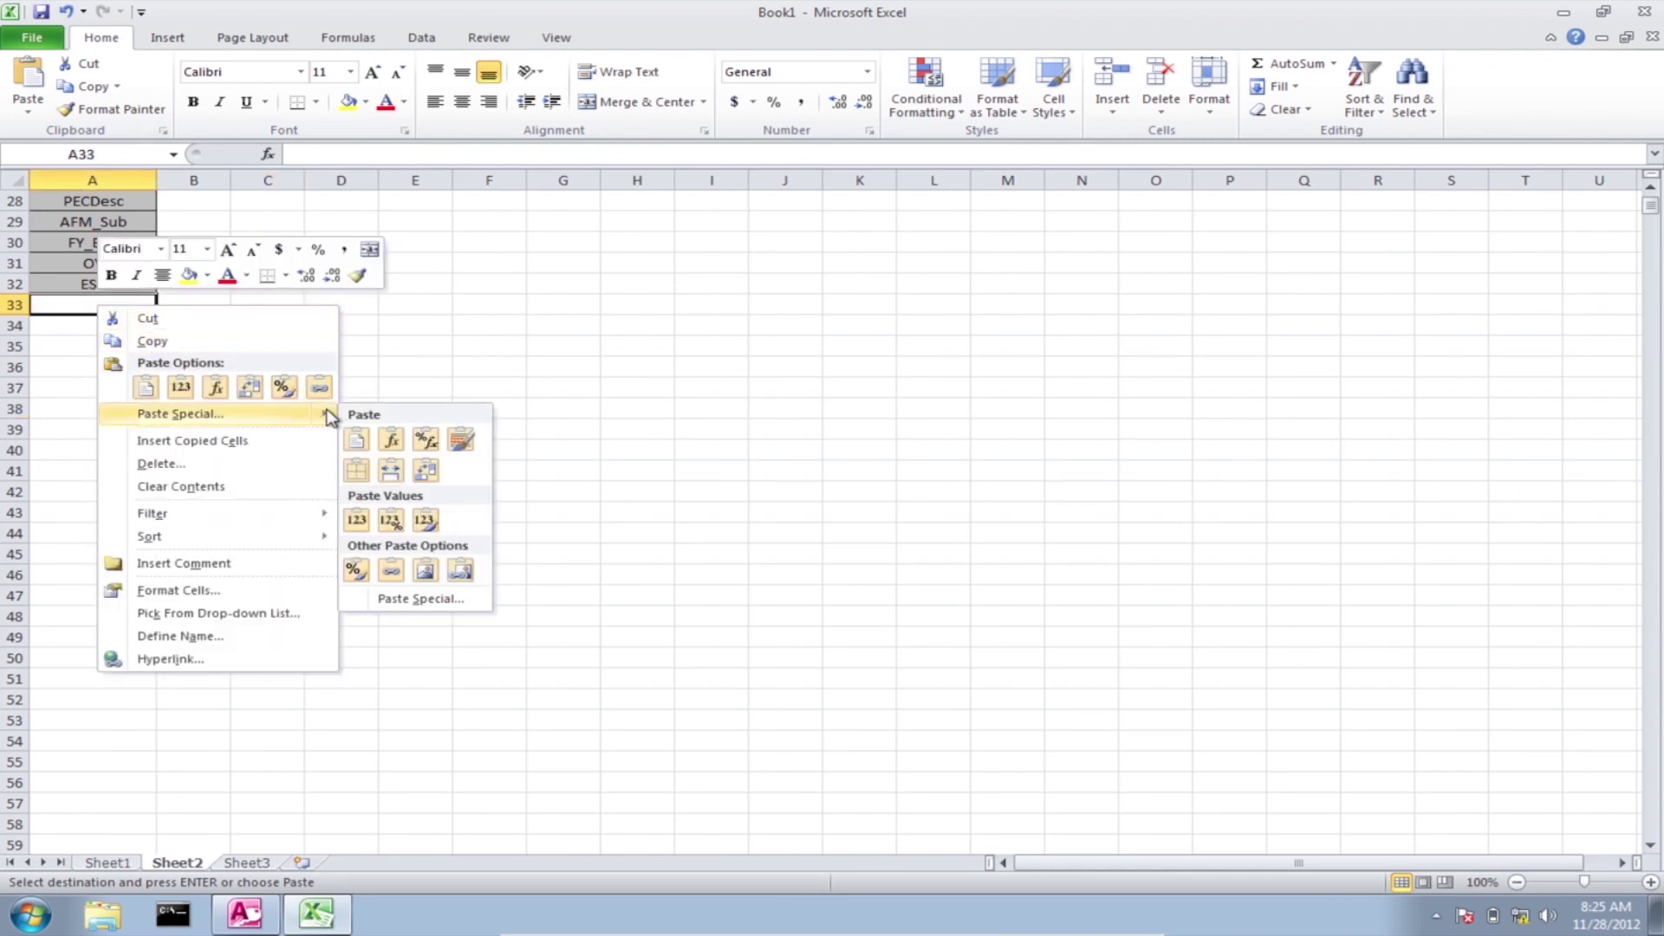
click(431, 472)
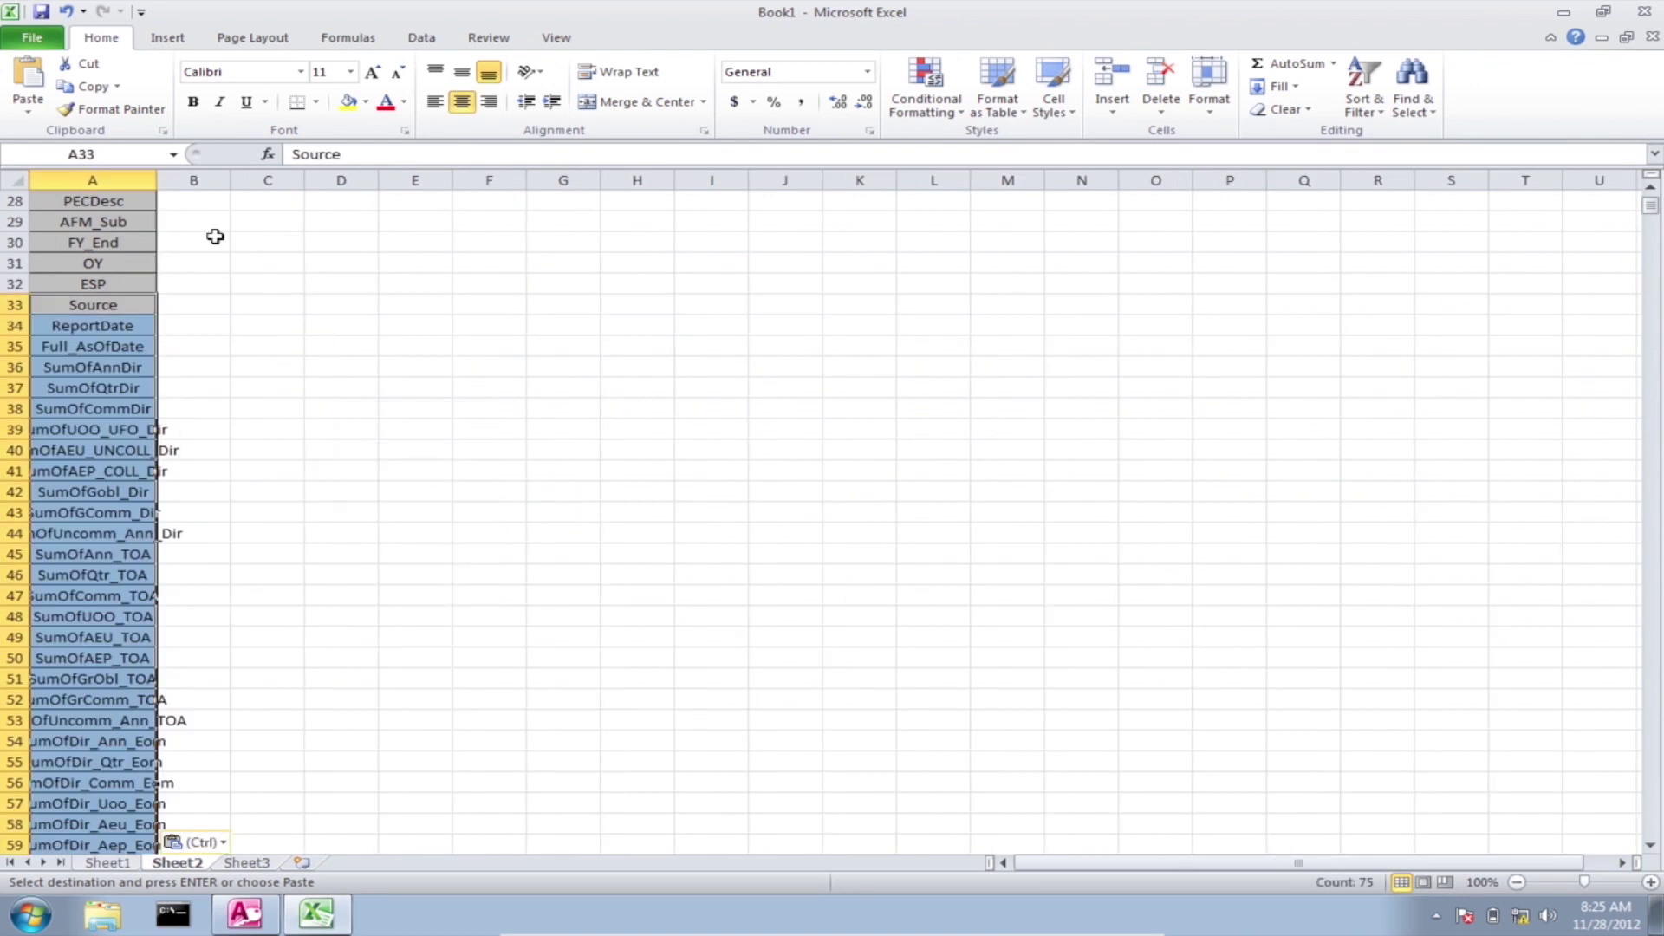
Step: Fit column A of Sheet2 to its longest field name and select cell A108, the first empty cell below the list
double_click(147, 179)
scroll(260, 344, down, 1)
scroll(260, 344, down, 20)
scroll(261, 344, up, 12)
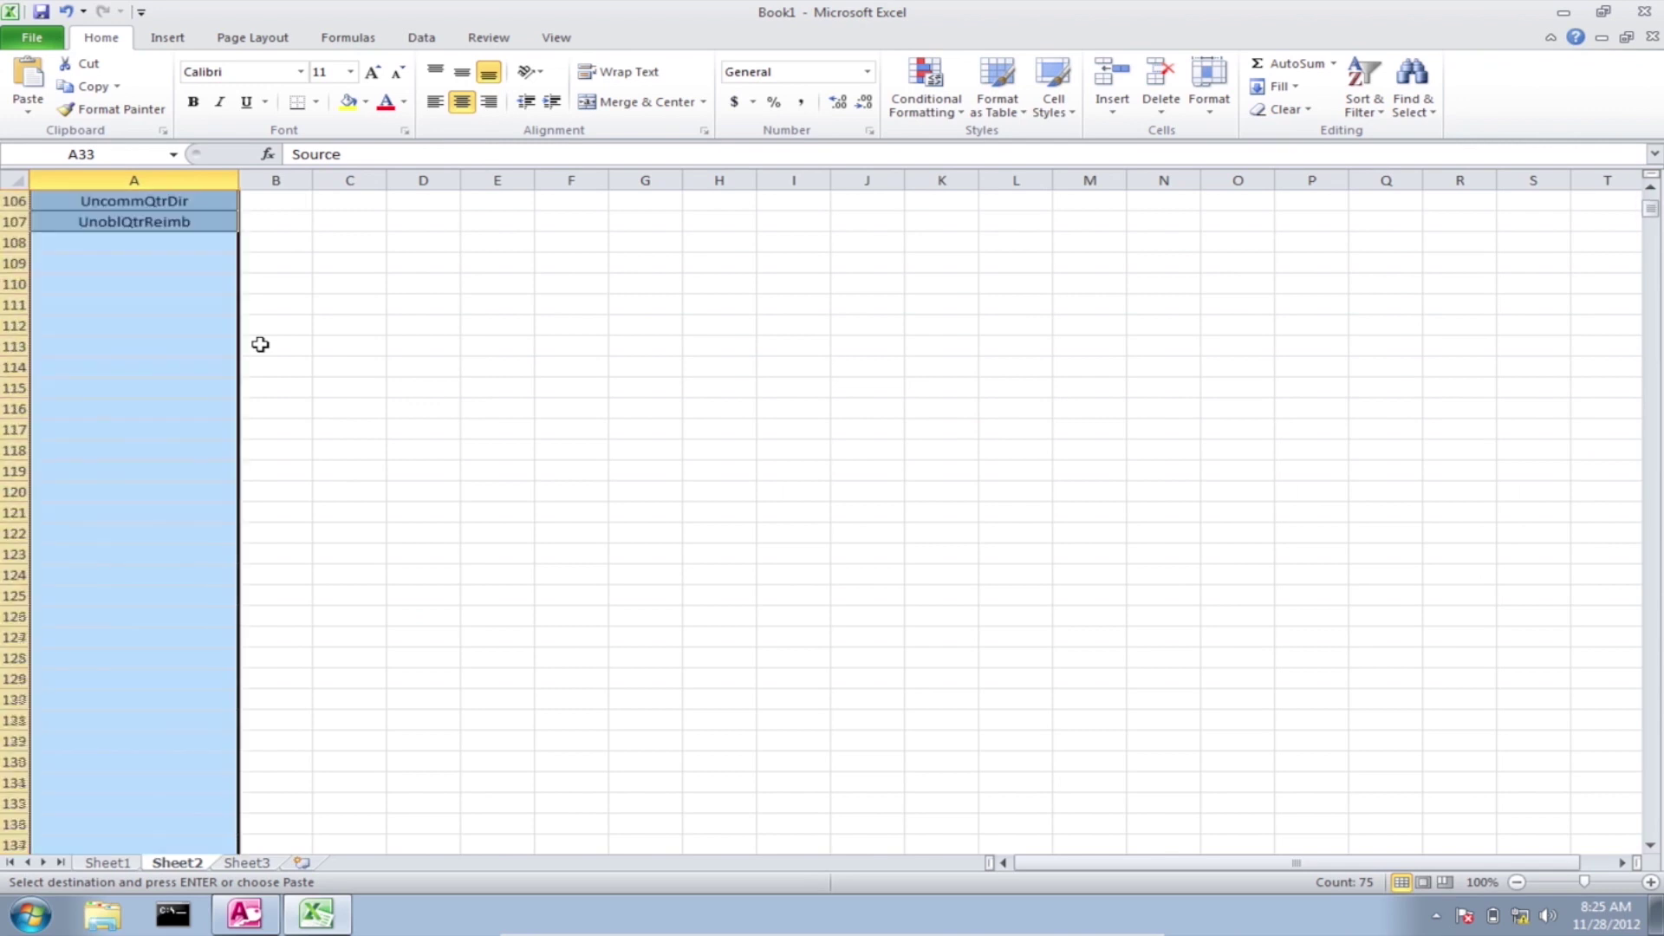
scroll(260, 344, up, 1)
click(135, 364)
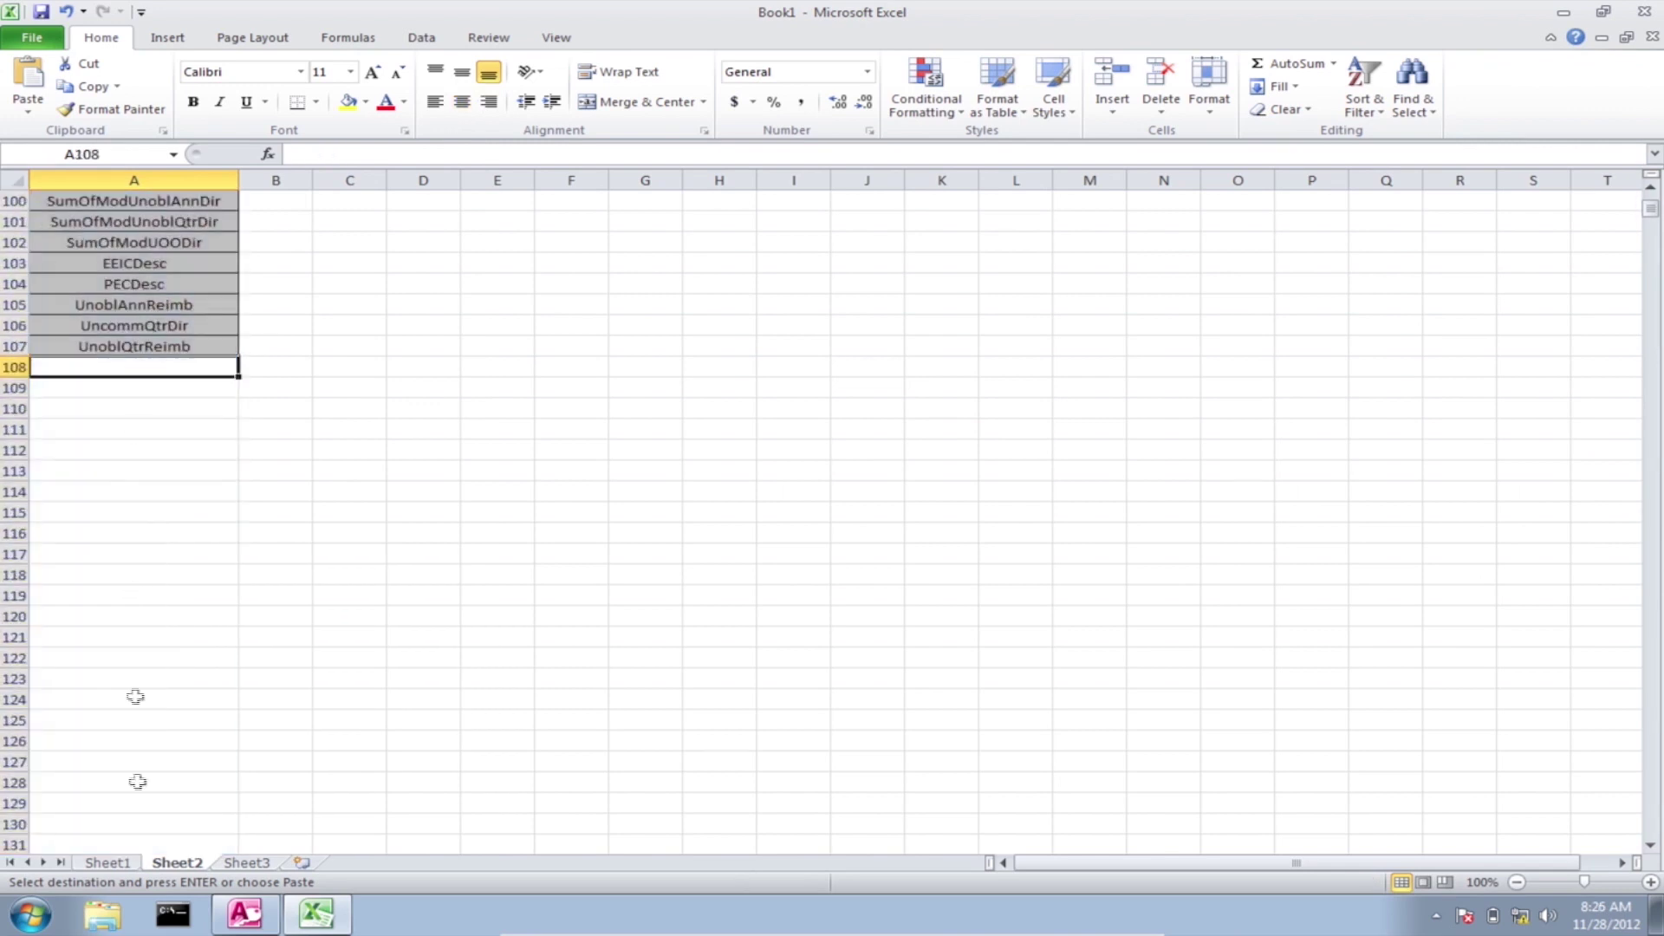
Step: Switch to Access, run Qry_001_C_PSR_Prev_EOY and copy the first record of its results
click(294, 910)
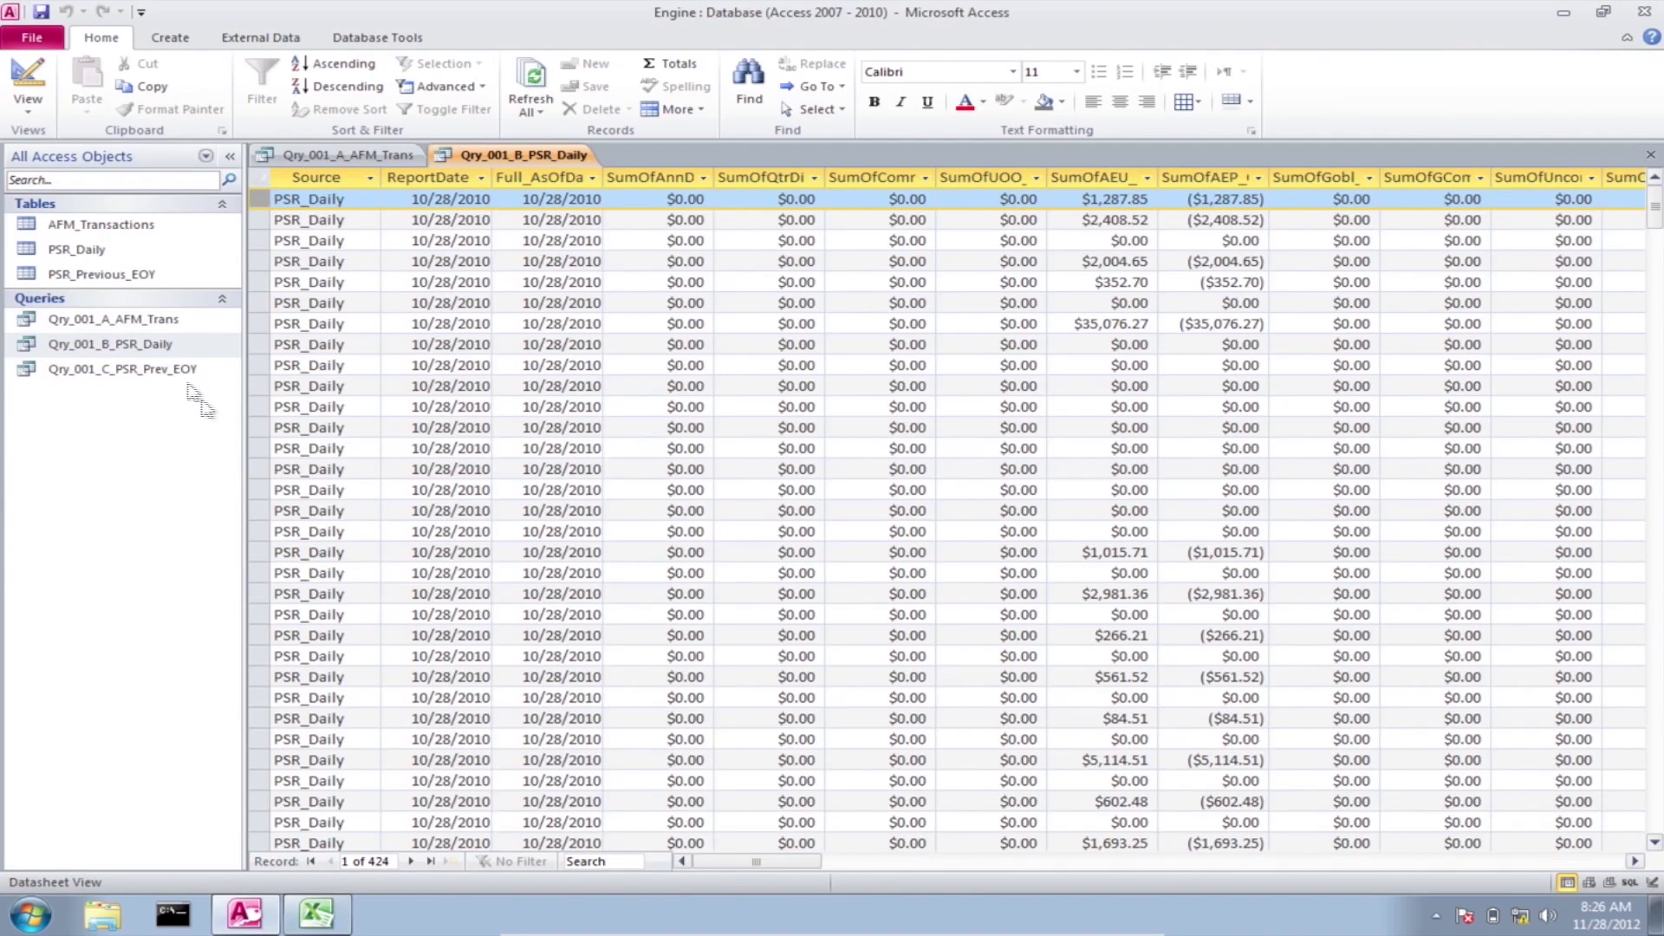
click(143, 372)
double_click(143, 373)
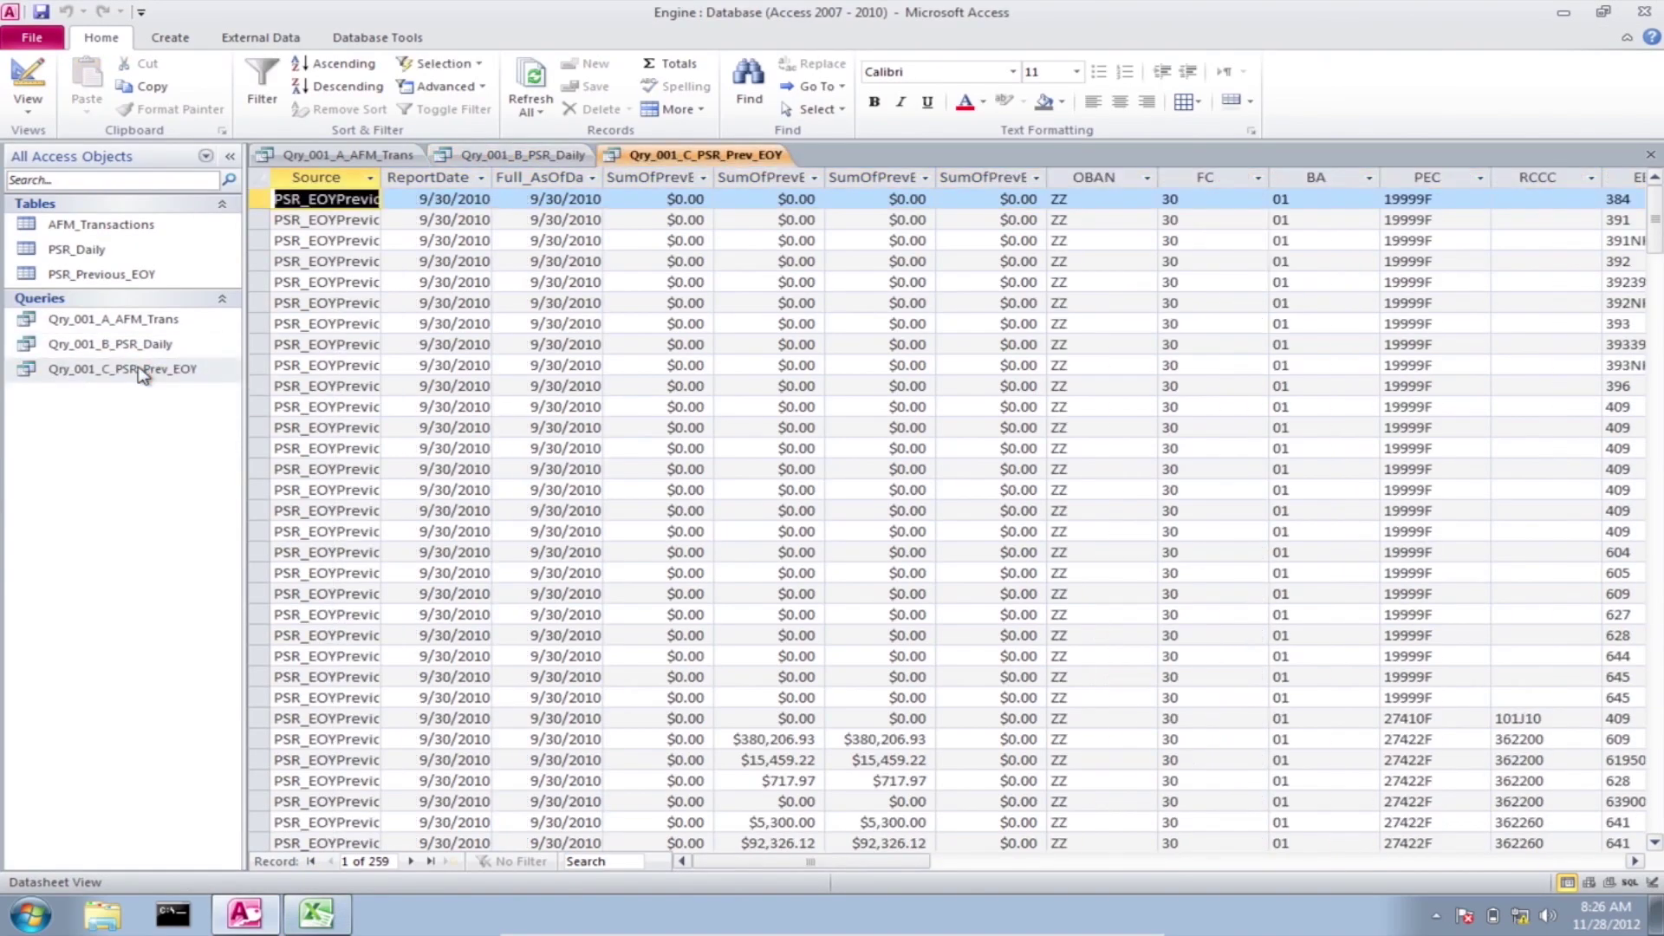
click(261, 198)
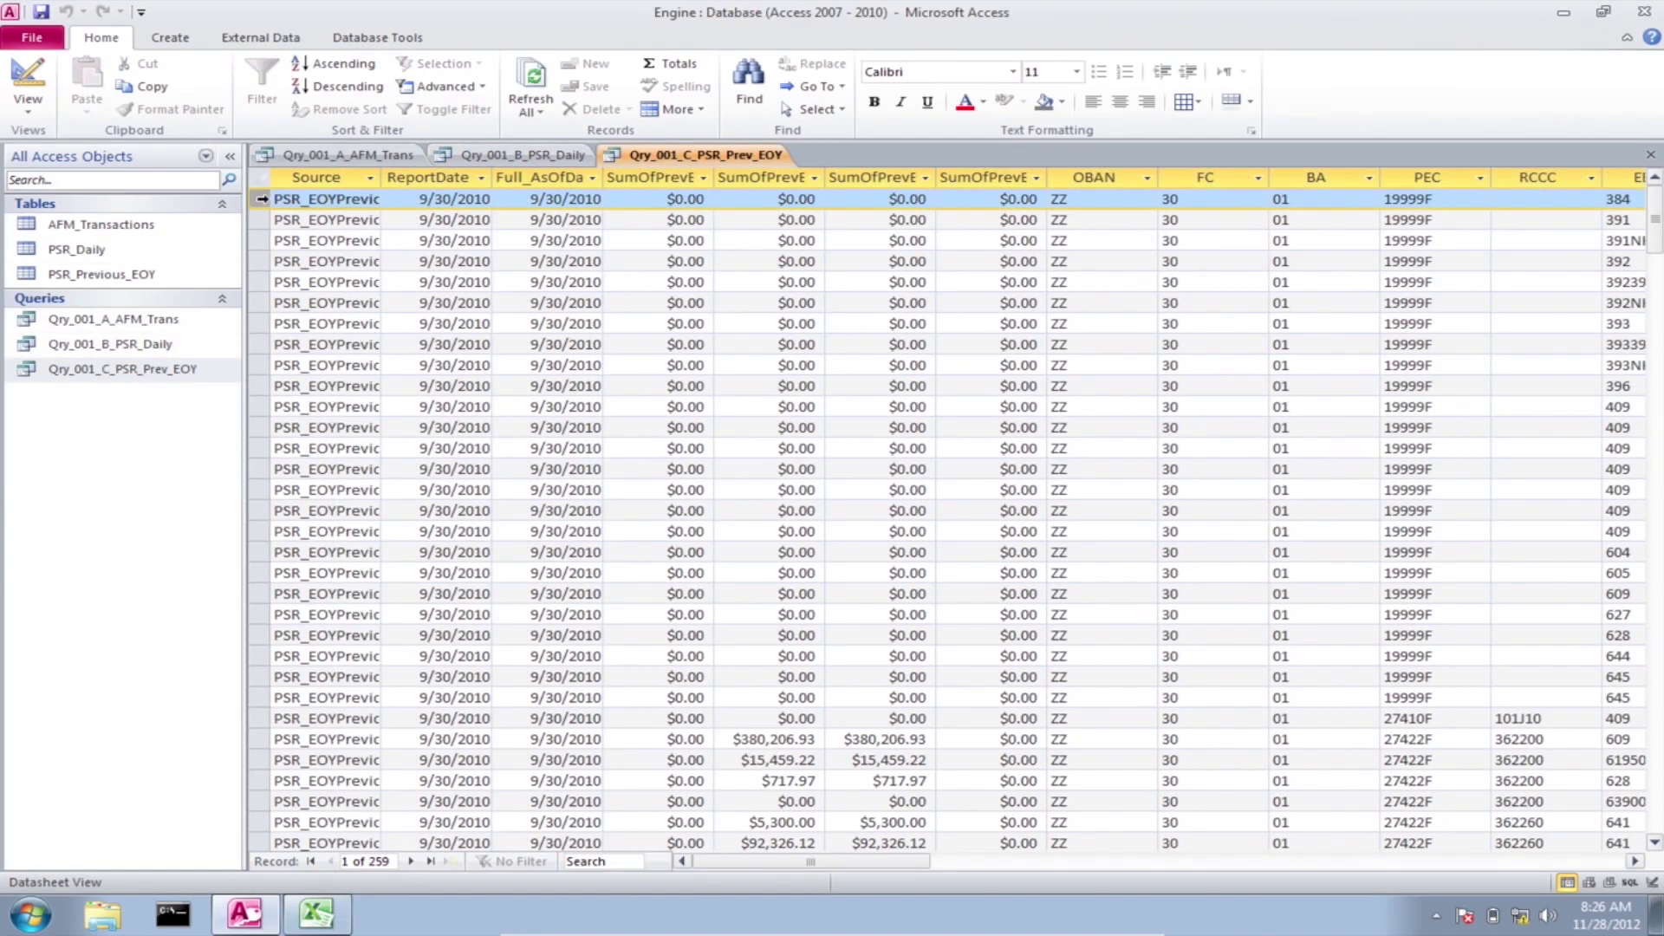
right_click(262, 199)
click(317, 288)
Step: Switch to Excel and paste the copied previous-EOY record with its field headings at cell A7 of Sheet1
click(316, 913)
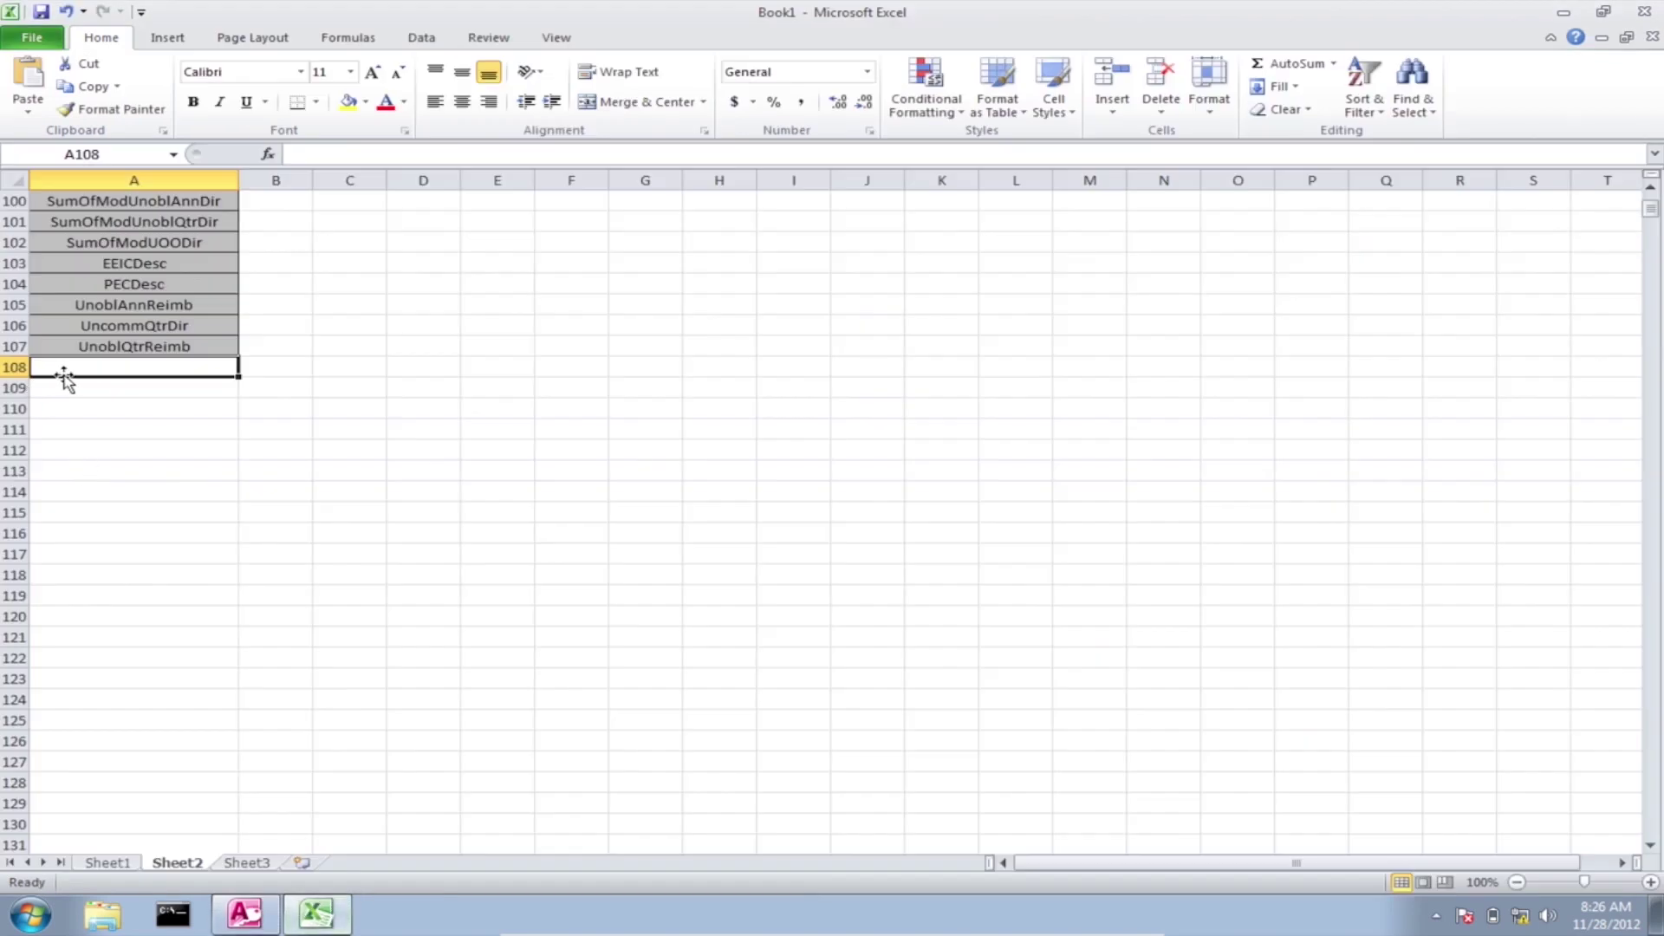
click(118, 868)
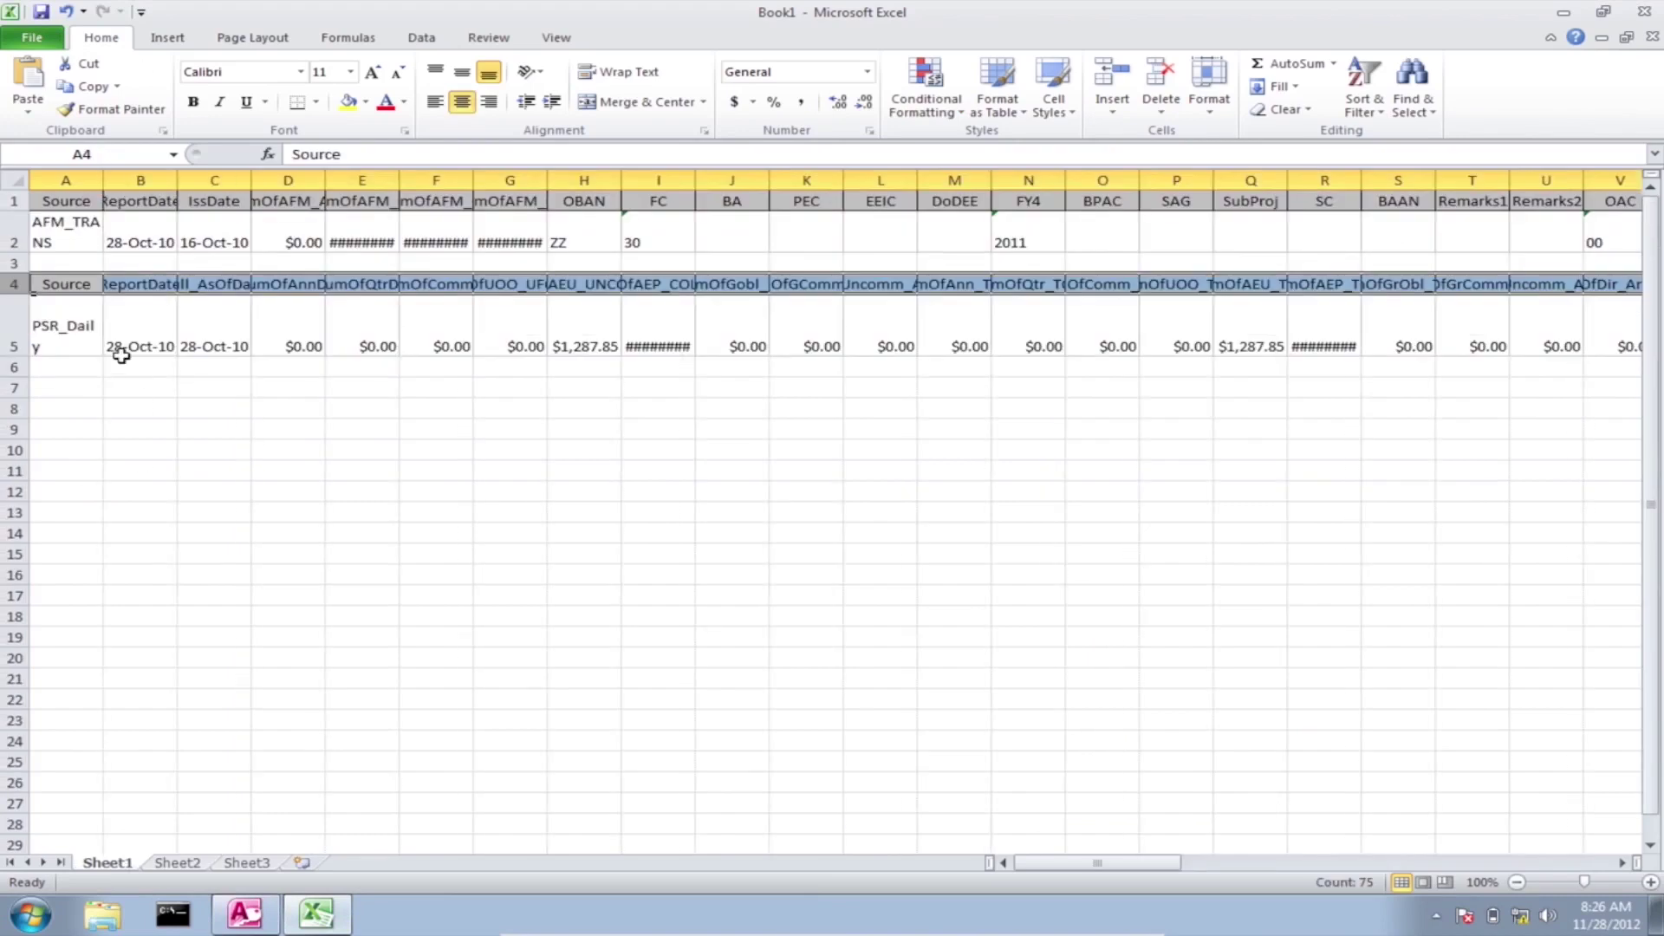
click(15, 388)
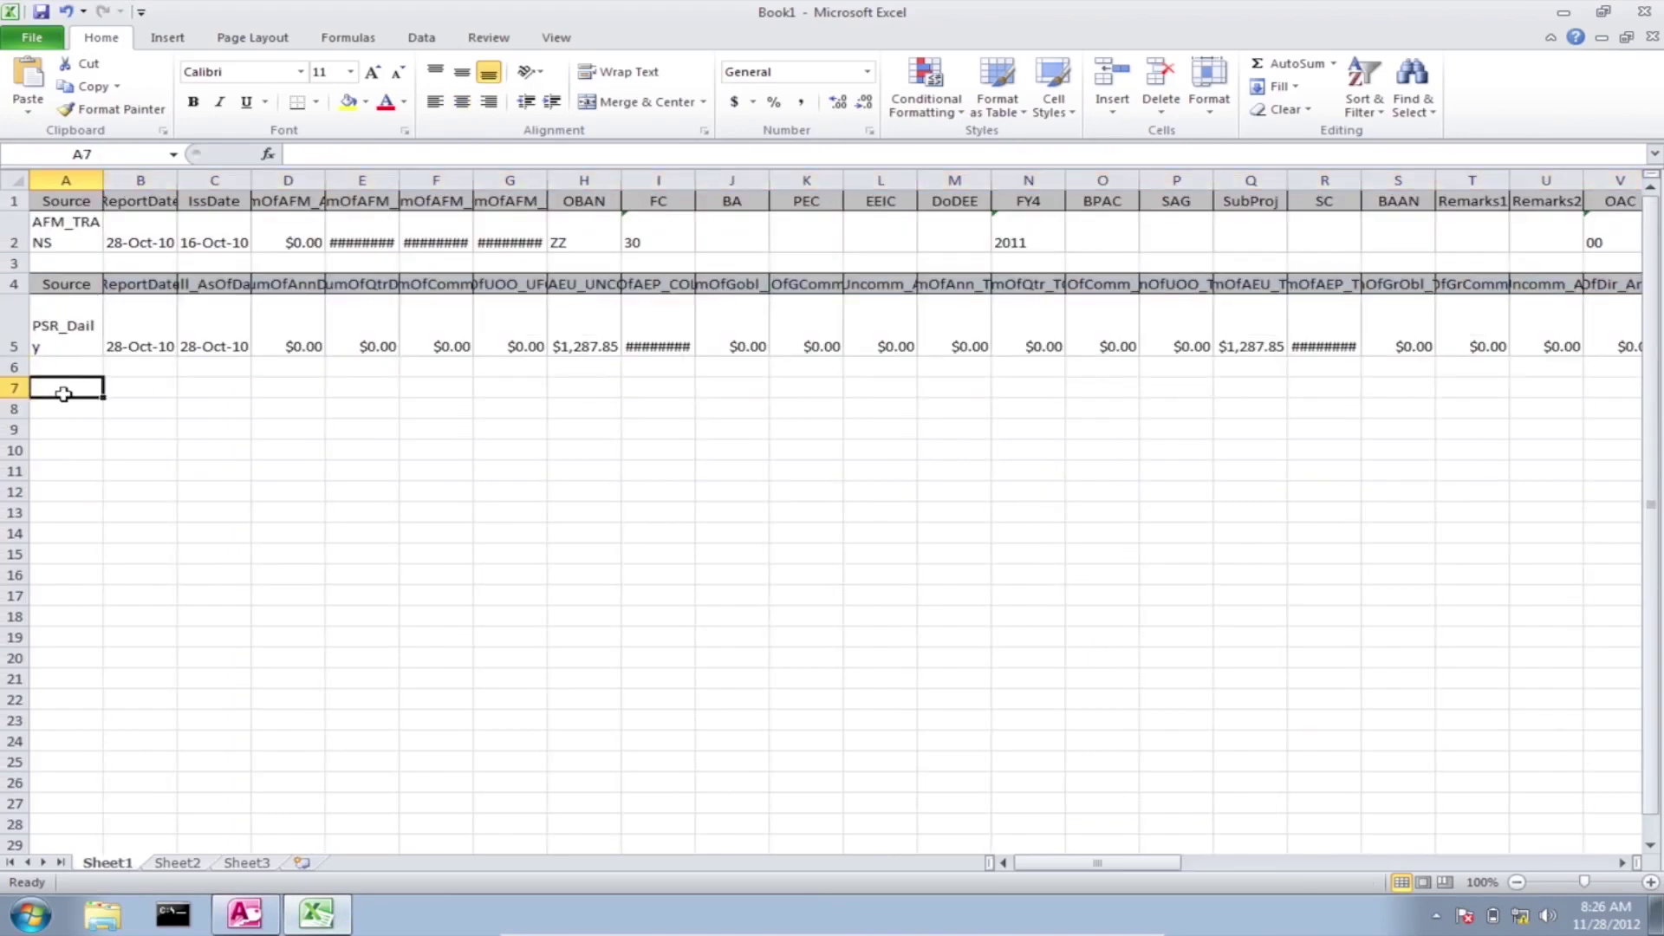
right_click(65, 392)
click(116, 475)
Step: Copy heading row 7 of Sheet1, paste it transposed at cell A108 of Sheet2, and look over the combined field list
click(11, 388)
right_click(80, 387)
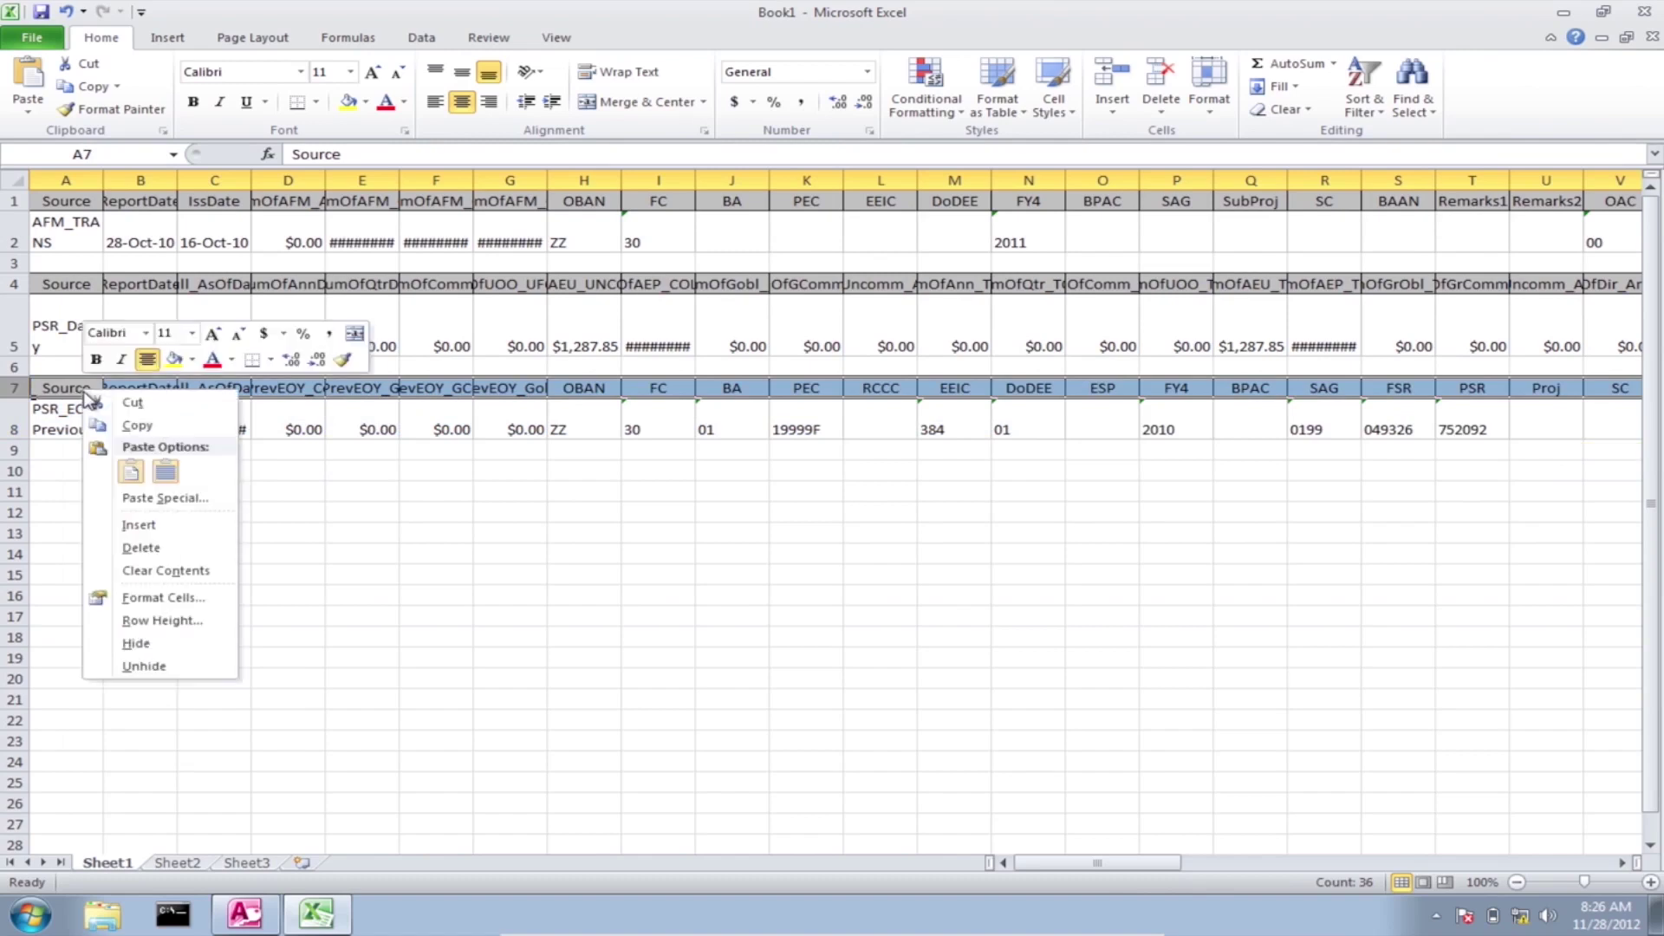
click(126, 422)
click(184, 863)
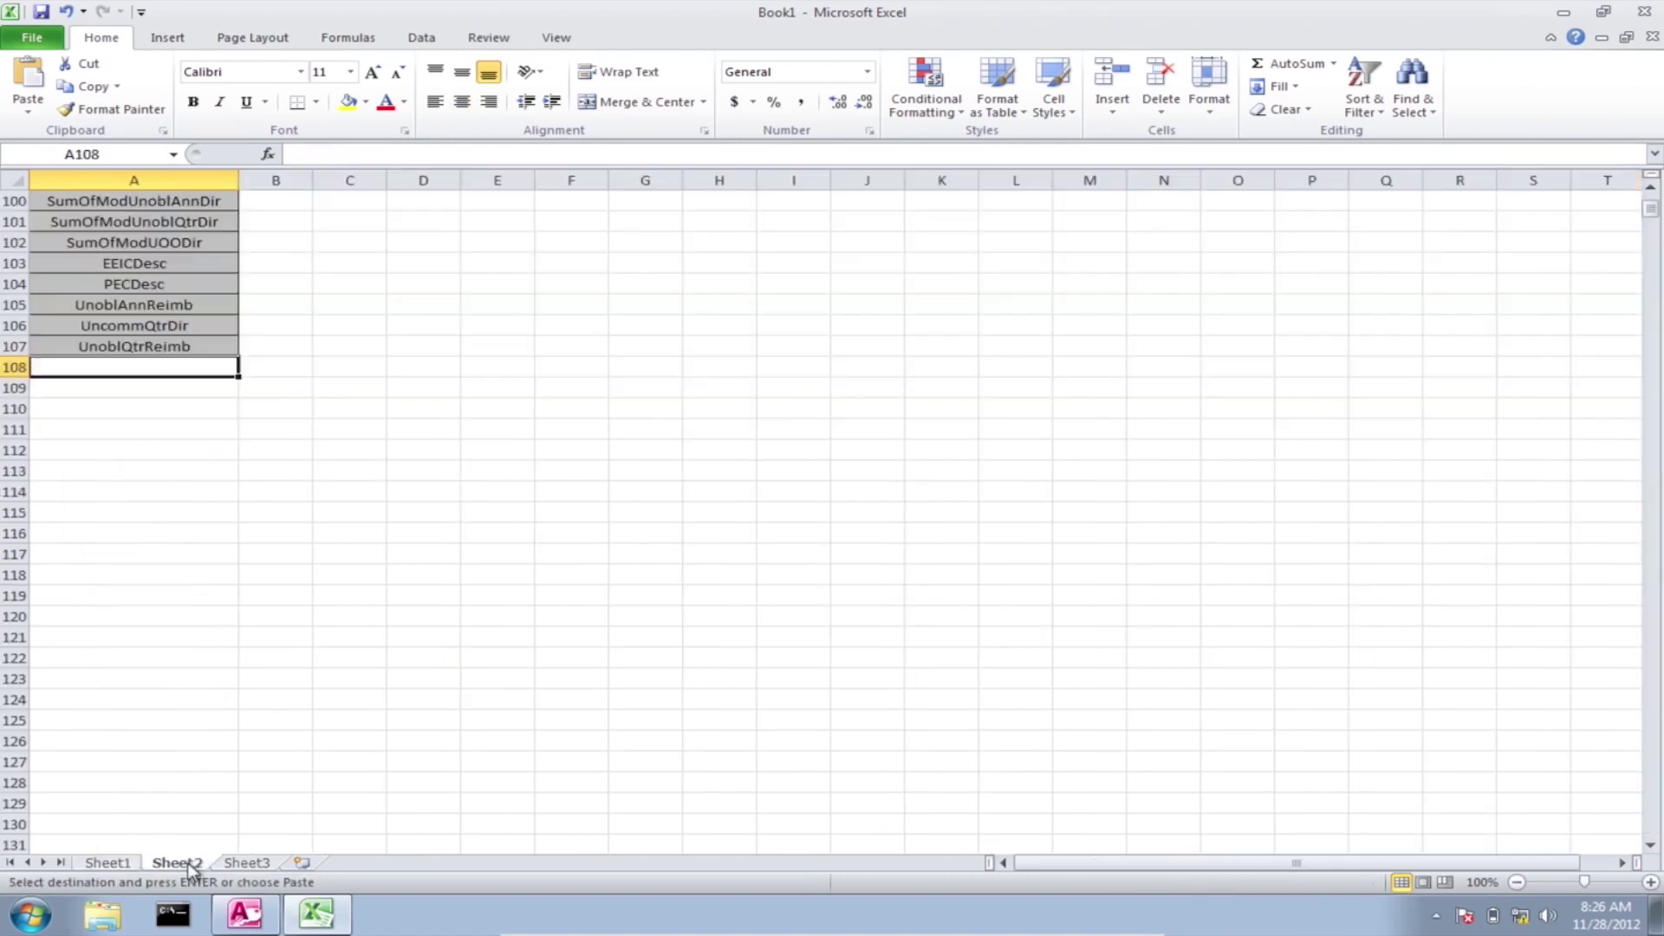
right_click(73, 367)
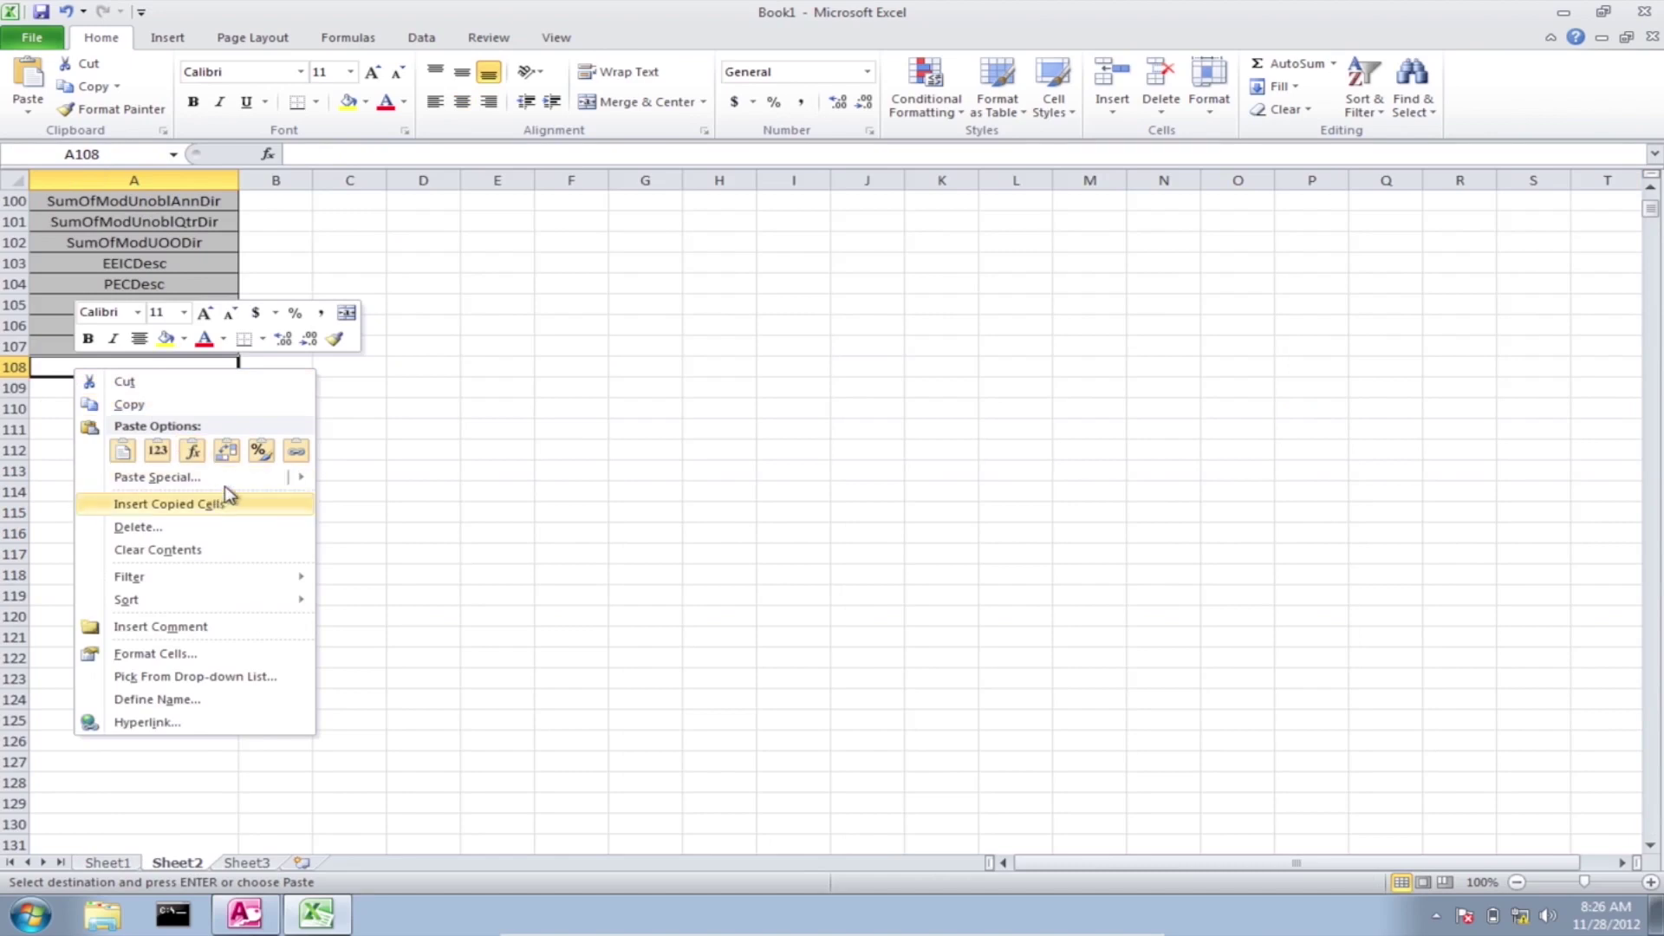
mouse_move(260, 477)
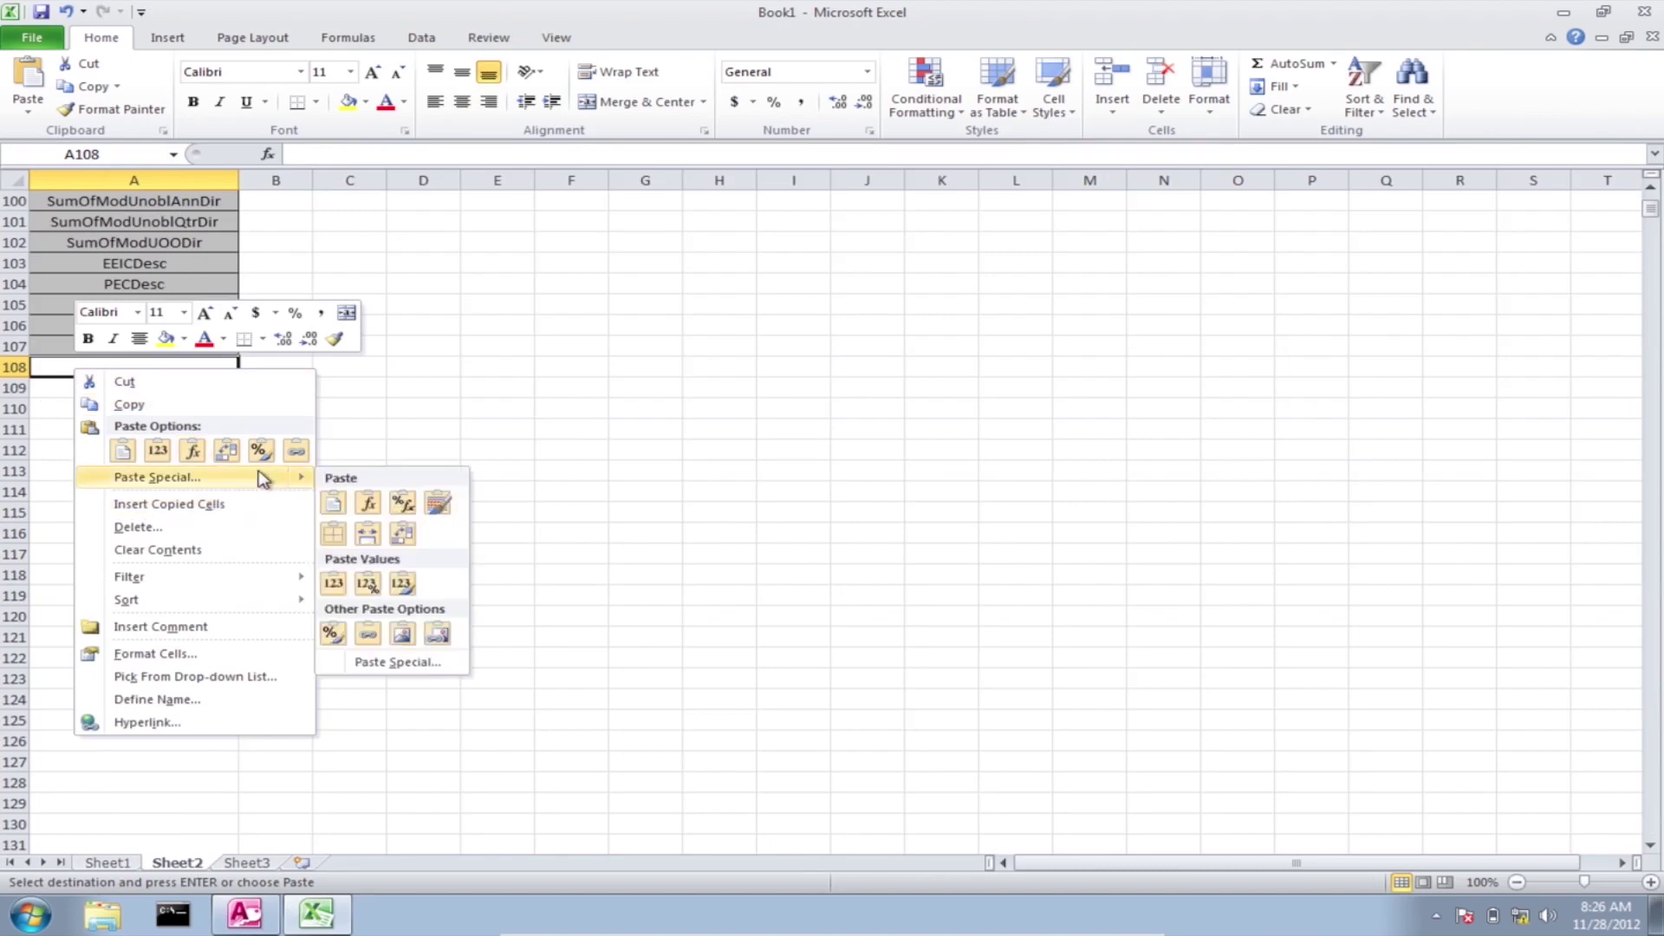
click(402, 533)
click(310, 475)
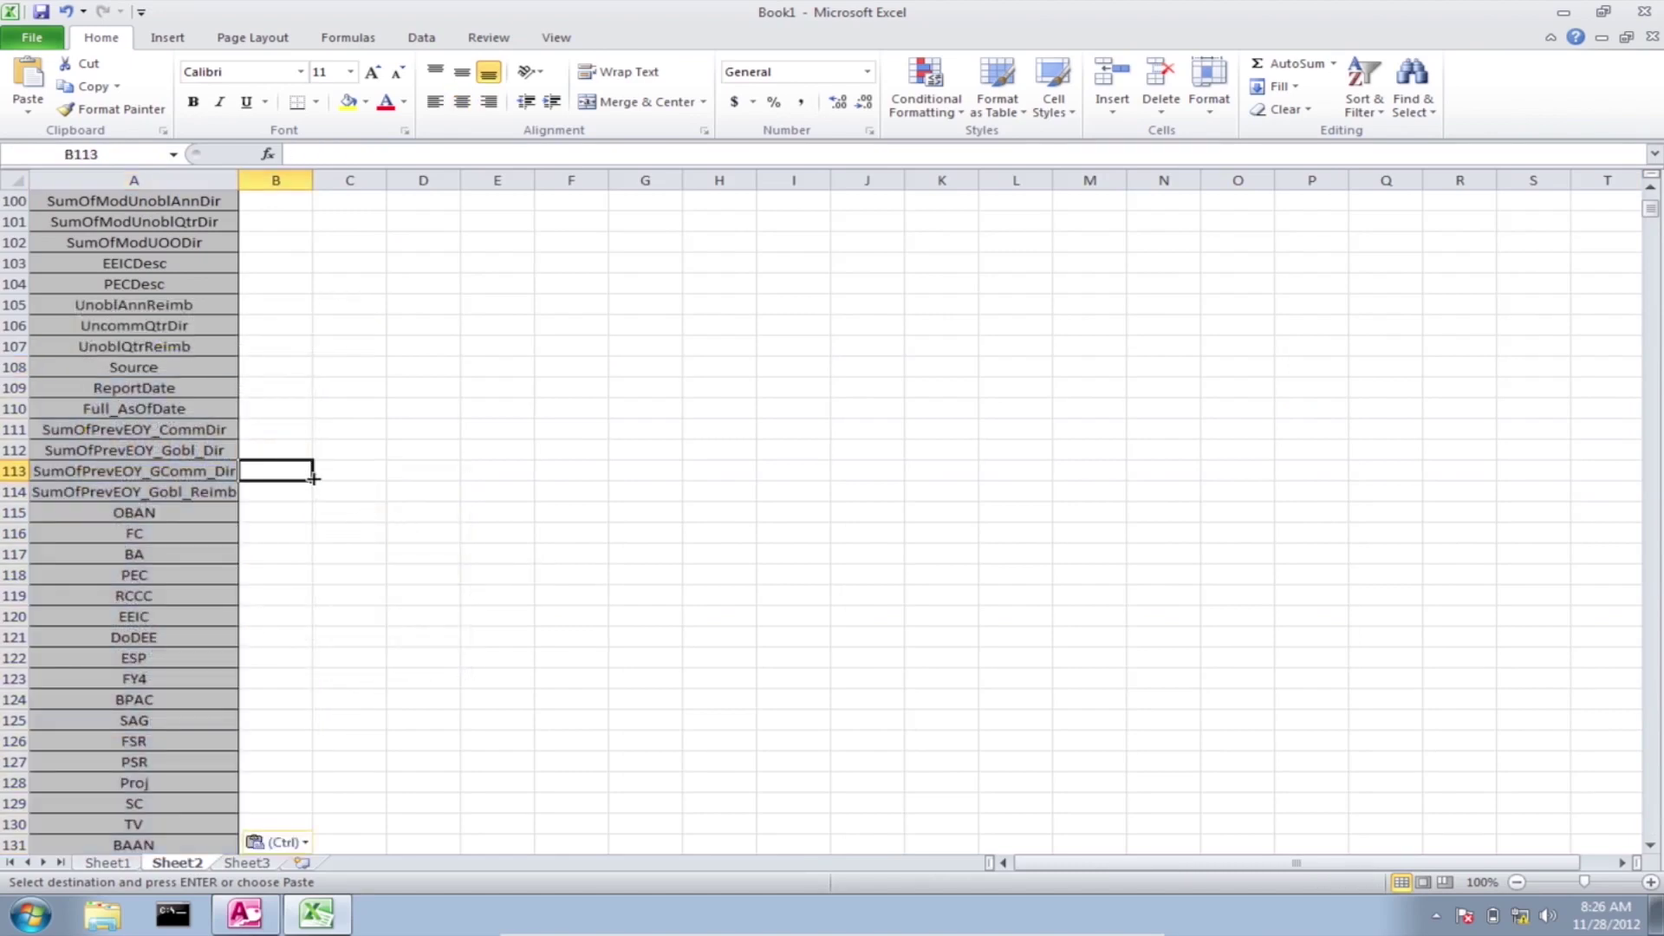
scroll(312, 476, down, 15)
scroll(312, 477, up, 20)
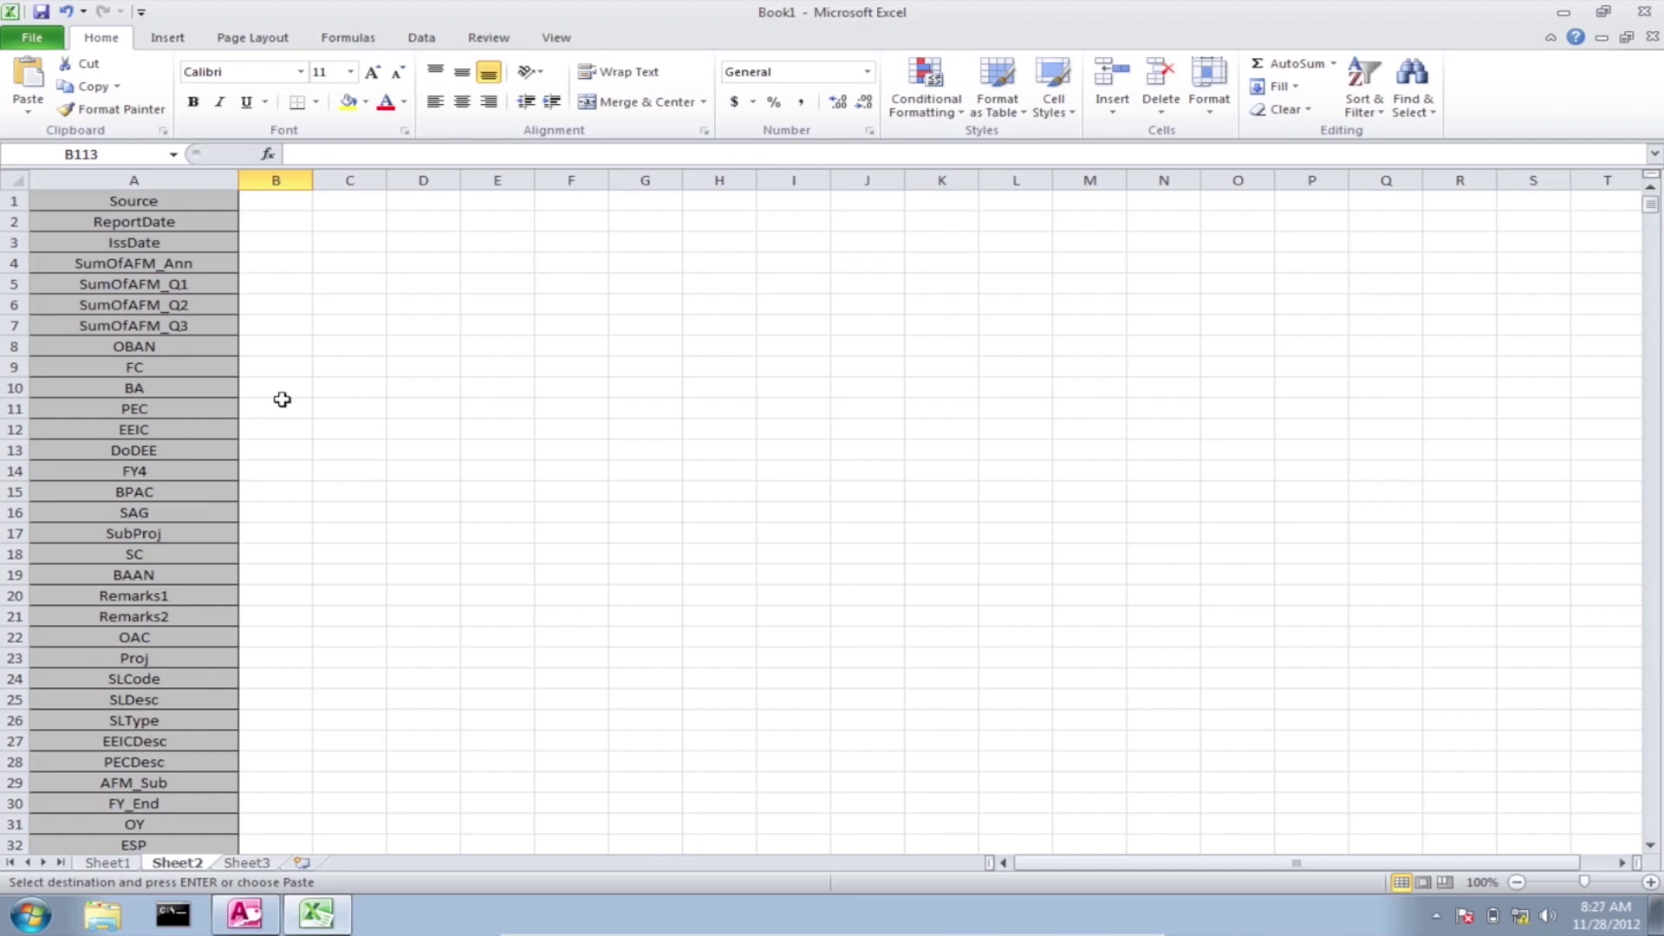
Step: Remove the duplicate field names from column A of Sheet2, treating the list as having no header row
click(136, 179)
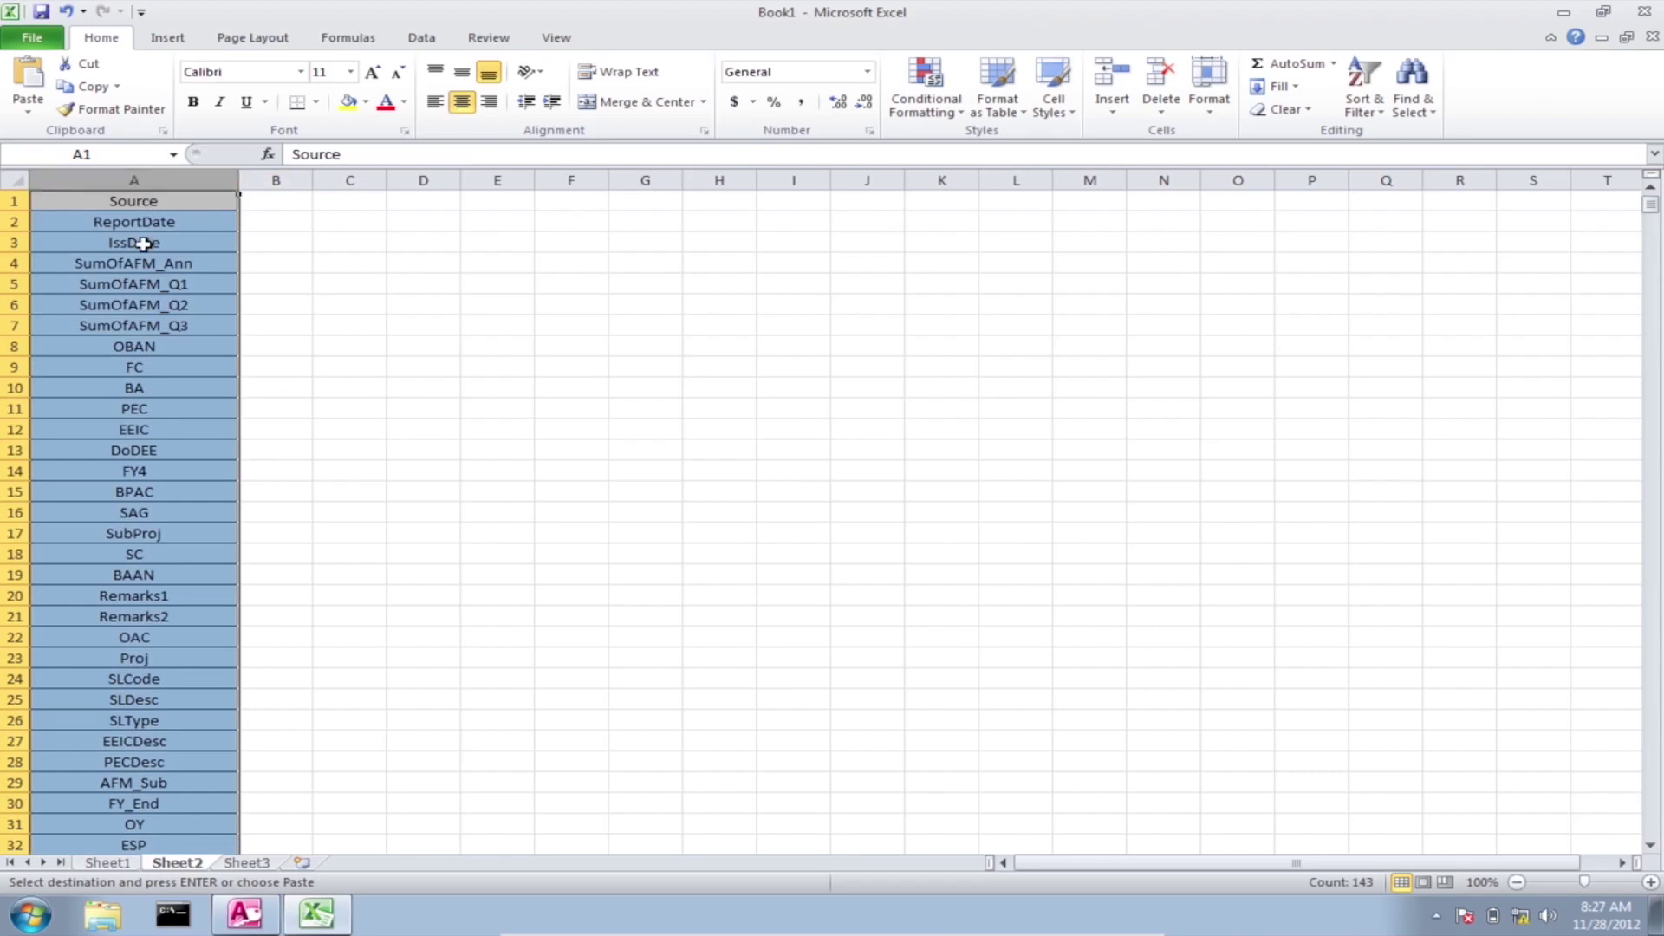
click(442, 40)
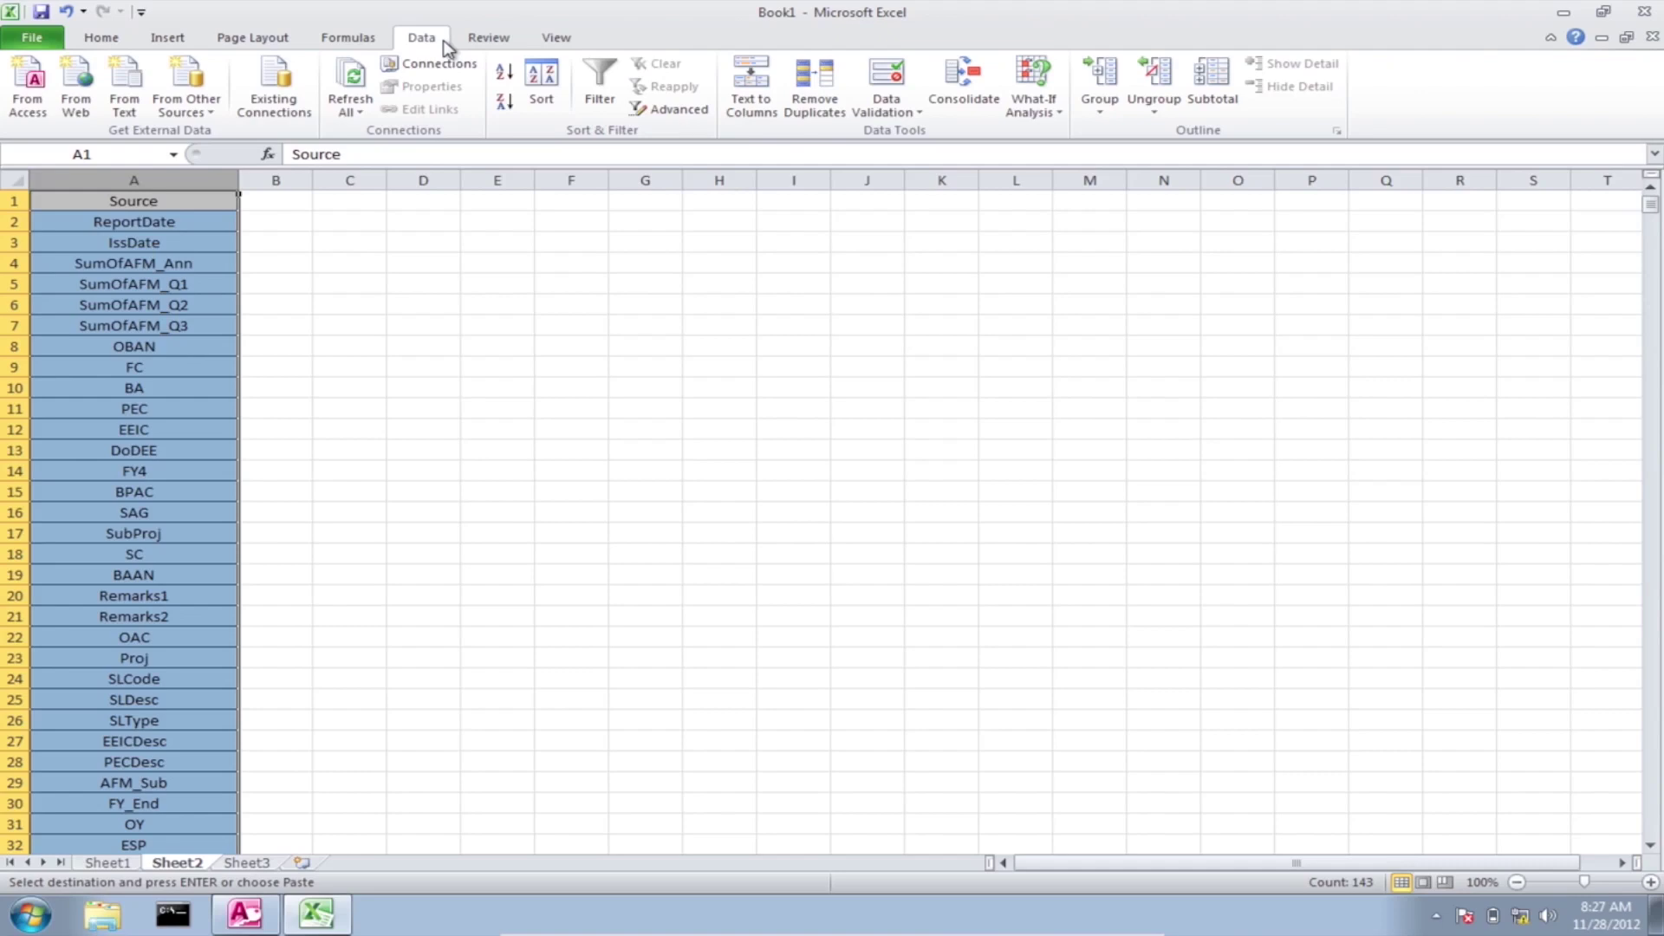
click(813, 98)
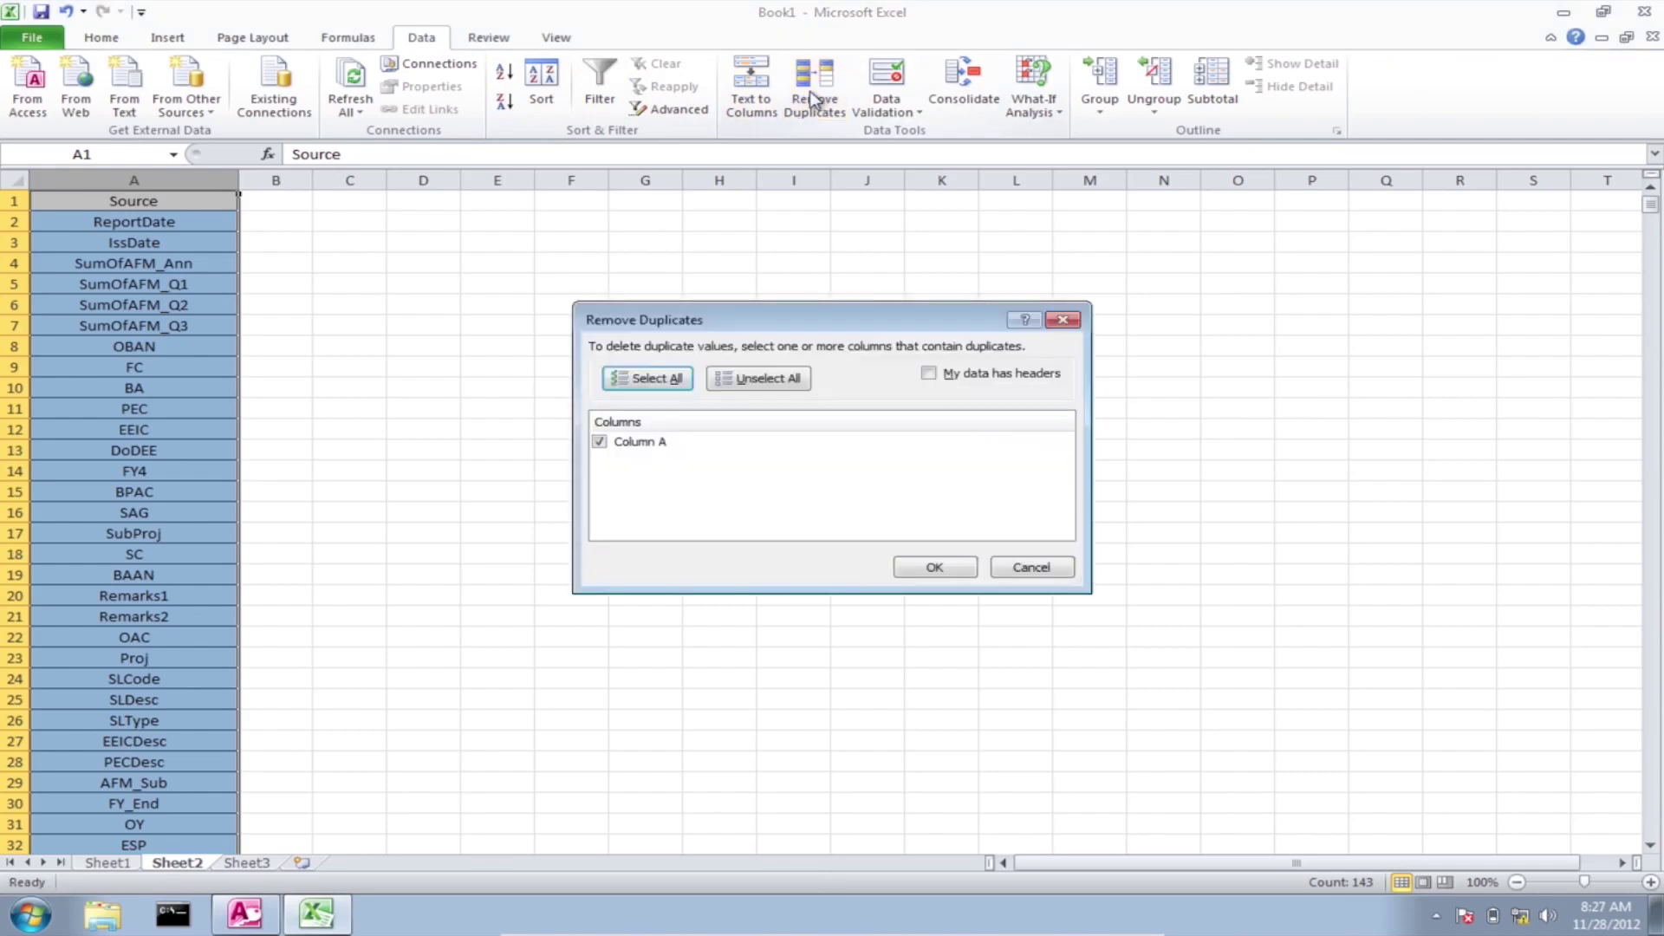
click(937, 567)
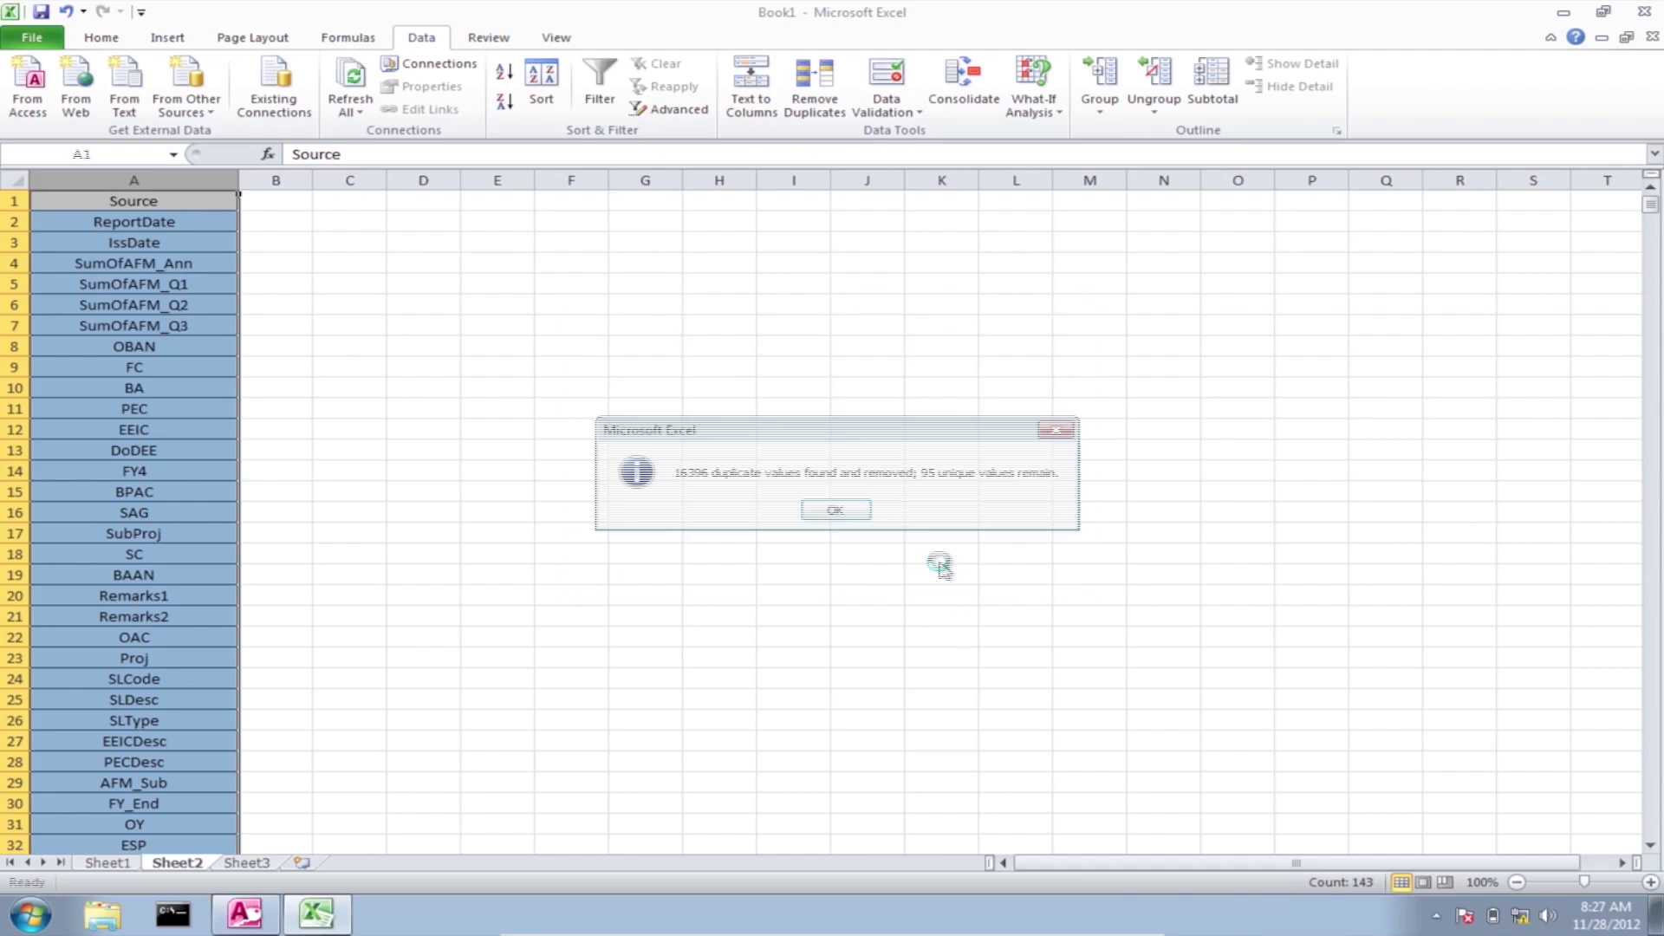
click(815, 513)
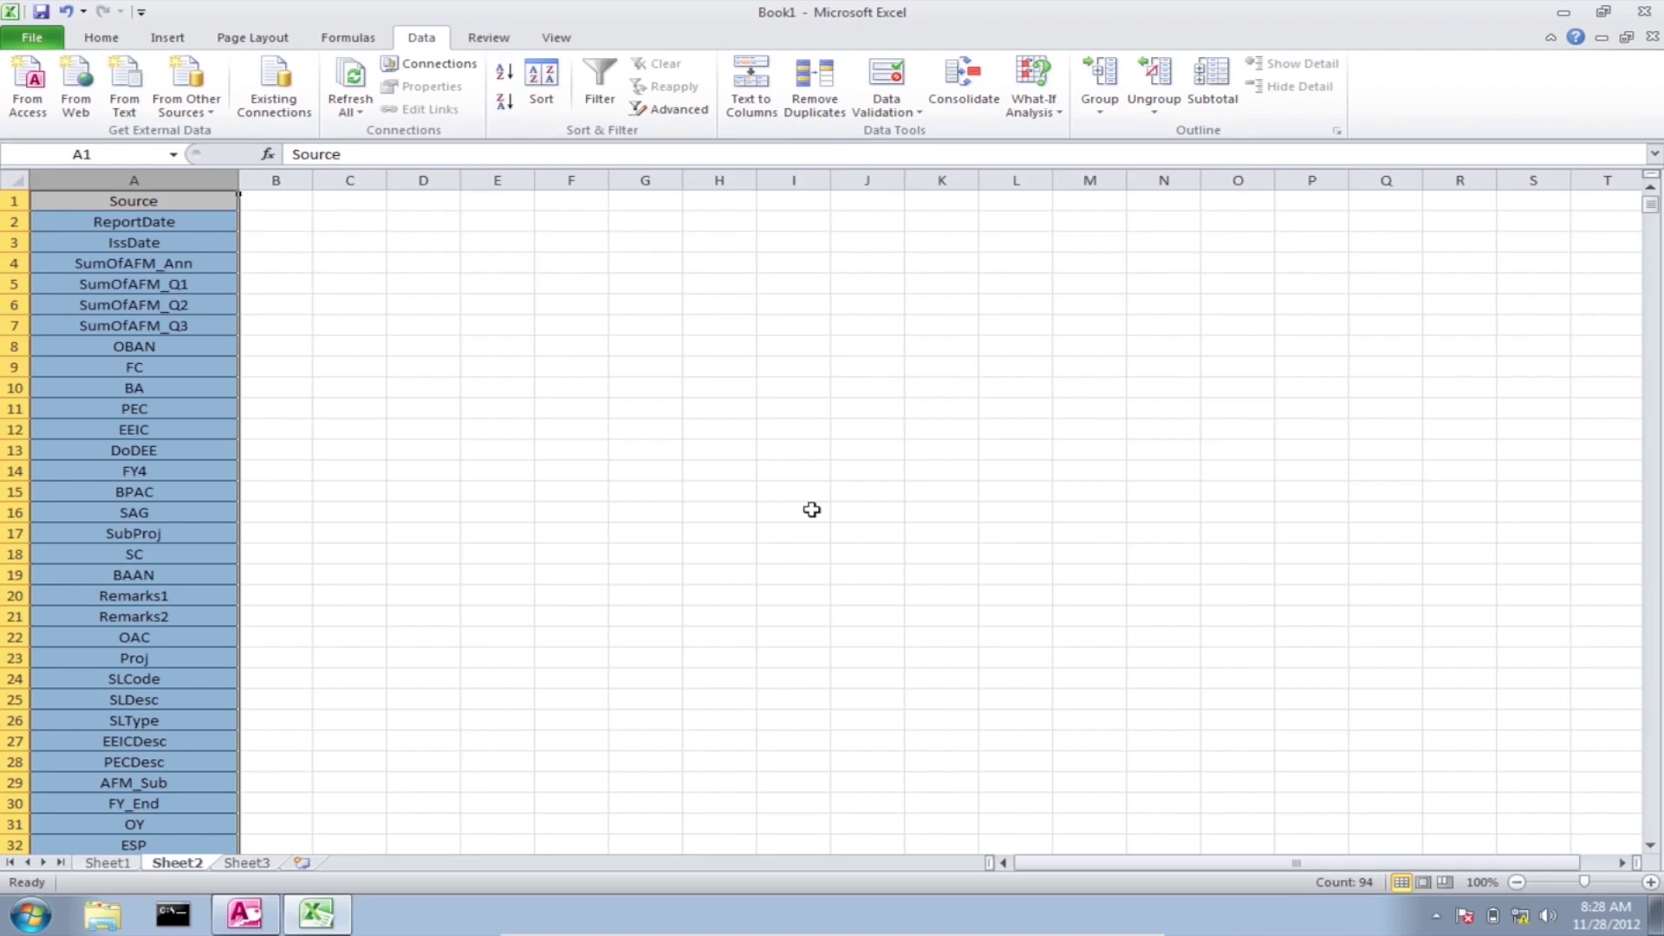
Step: Sort the field names in column A of Sheet2 from A to Z
click(103, 39)
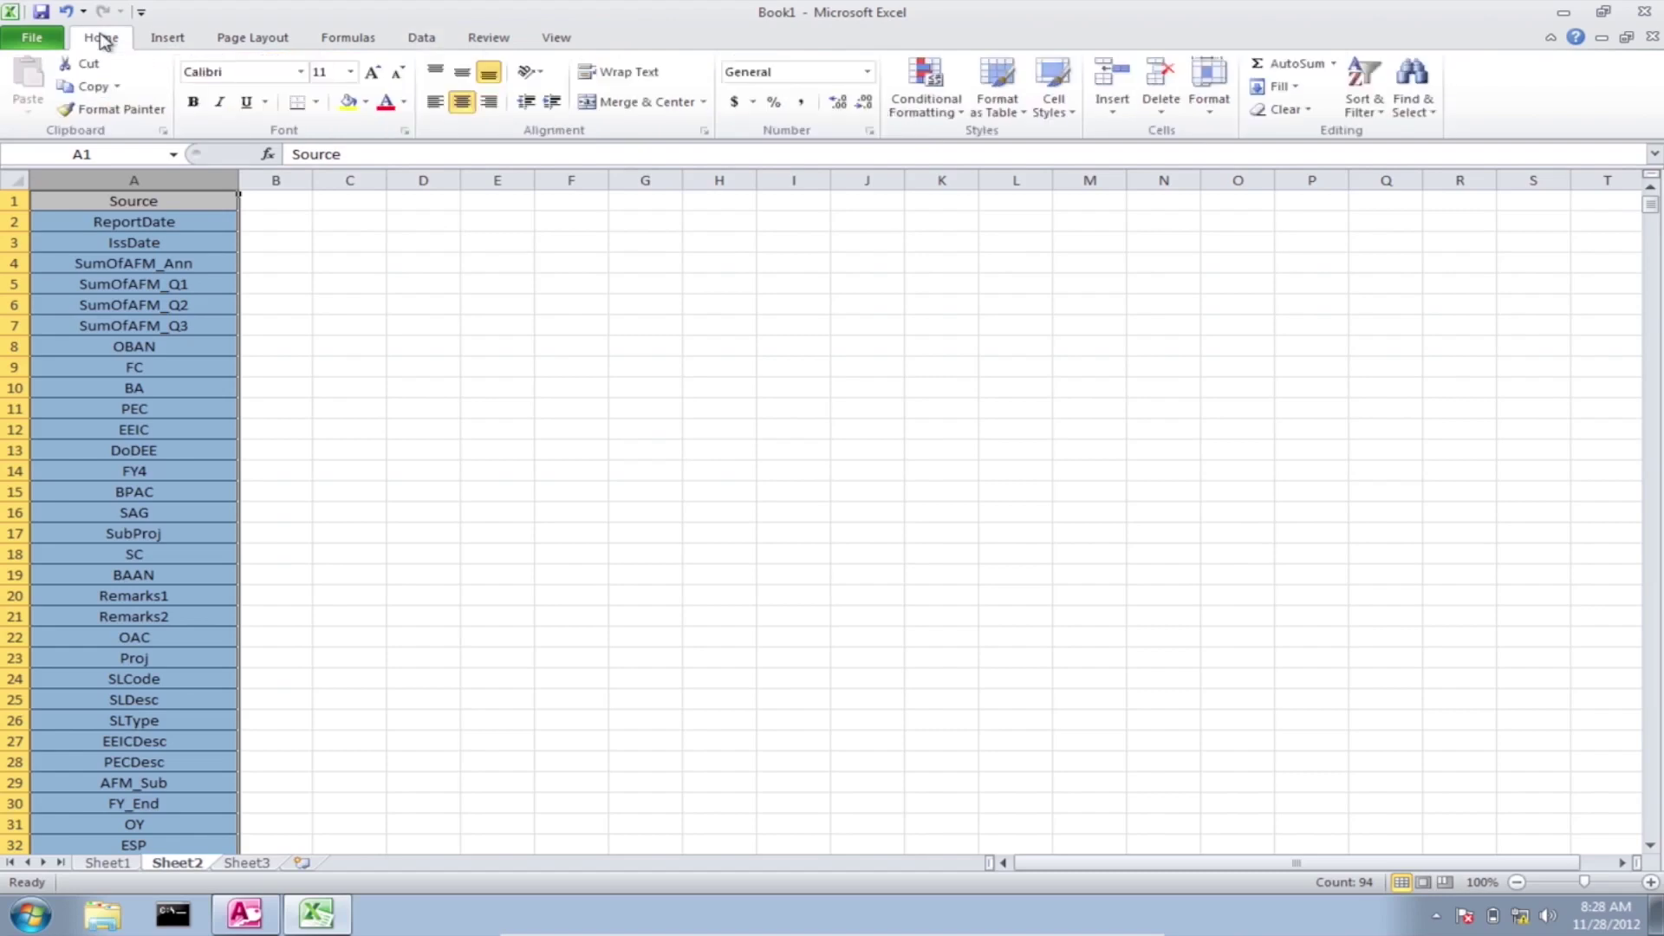
click(1359, 97)
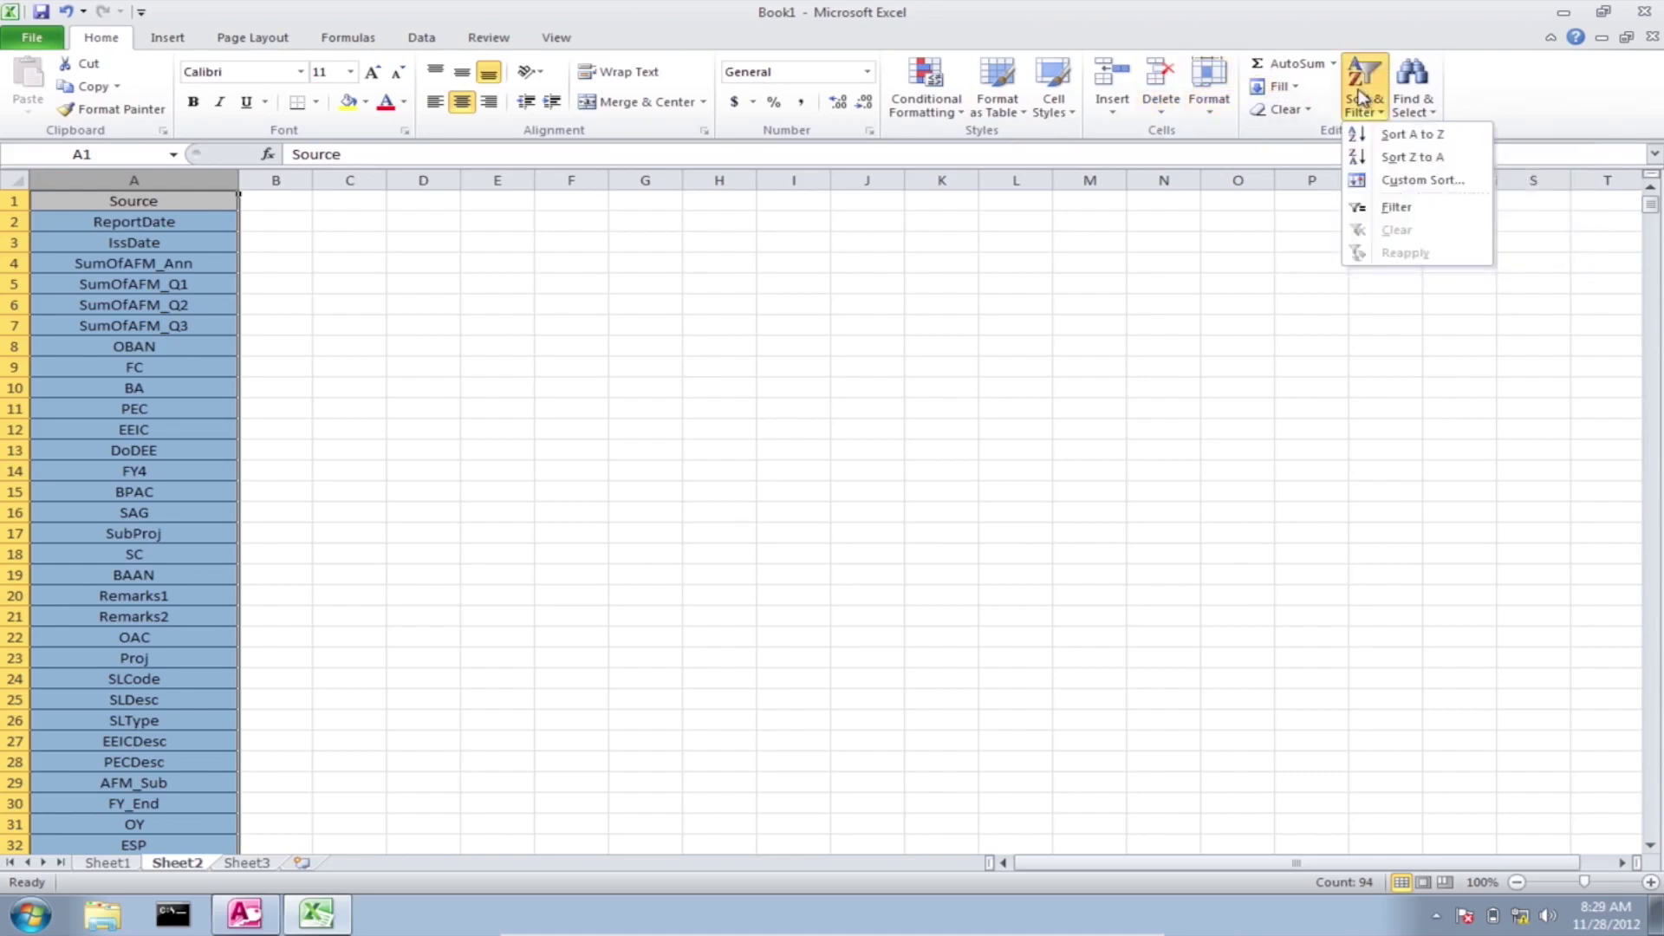
click(1399, 137)
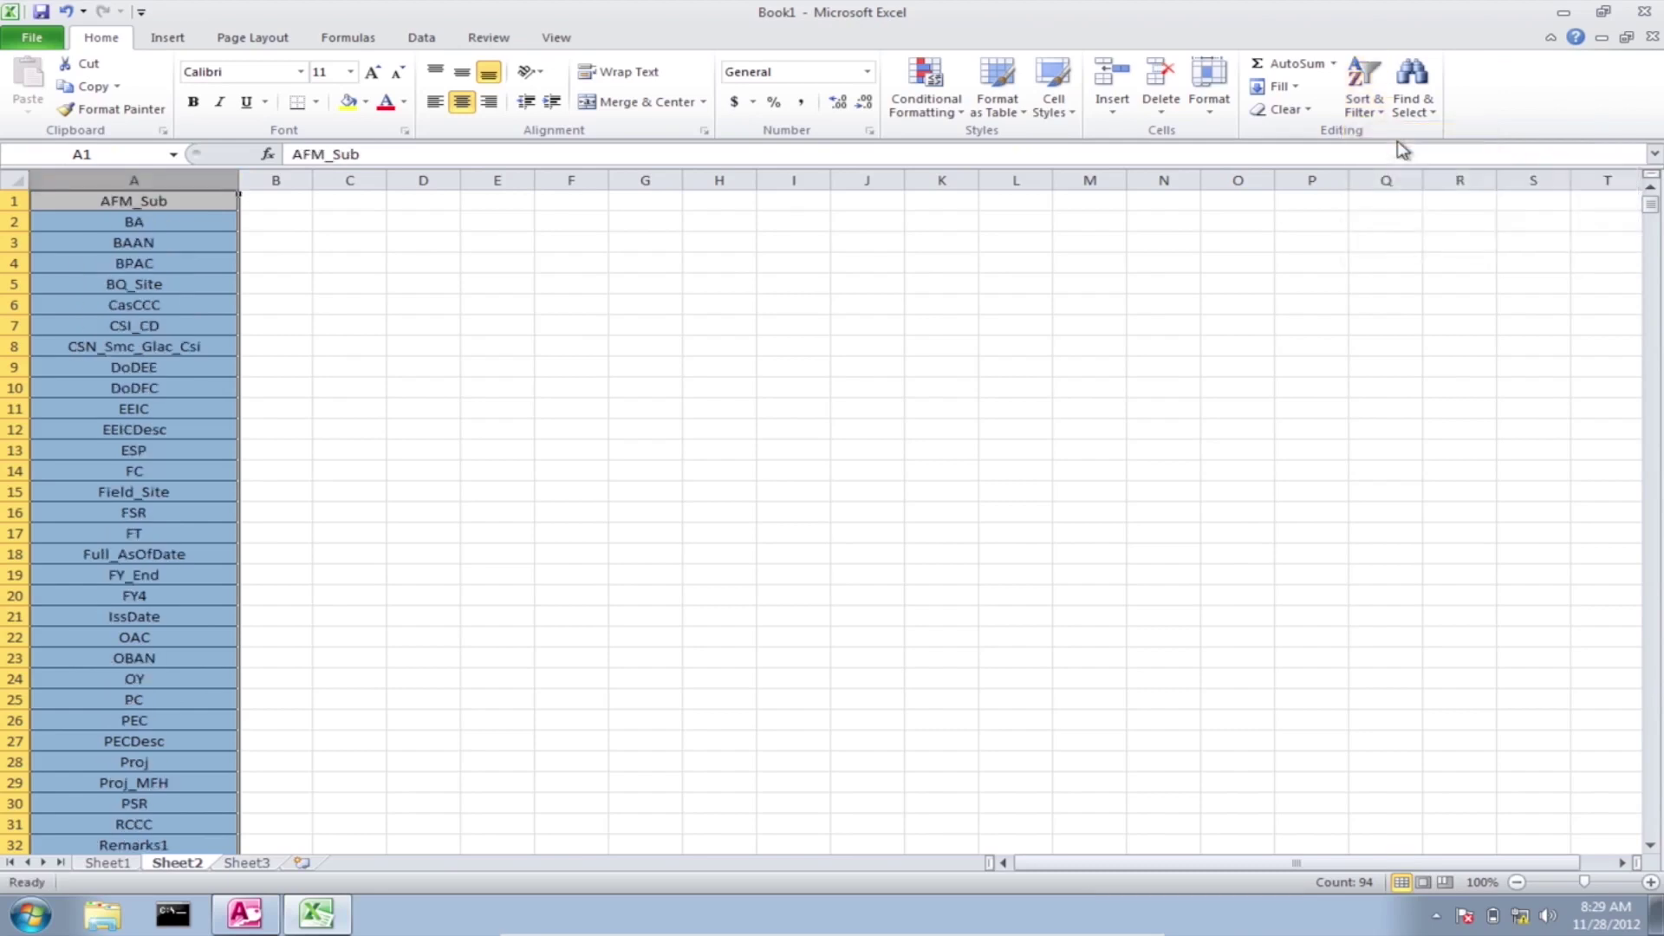
click(349, 387)
Step: Copy the sorted field list from Sheet2 and paste it transposed at cell A1 of the empty Sheet3
drag(174, 201, 163, 759)
key(ctrl+c)
click(247, 862)
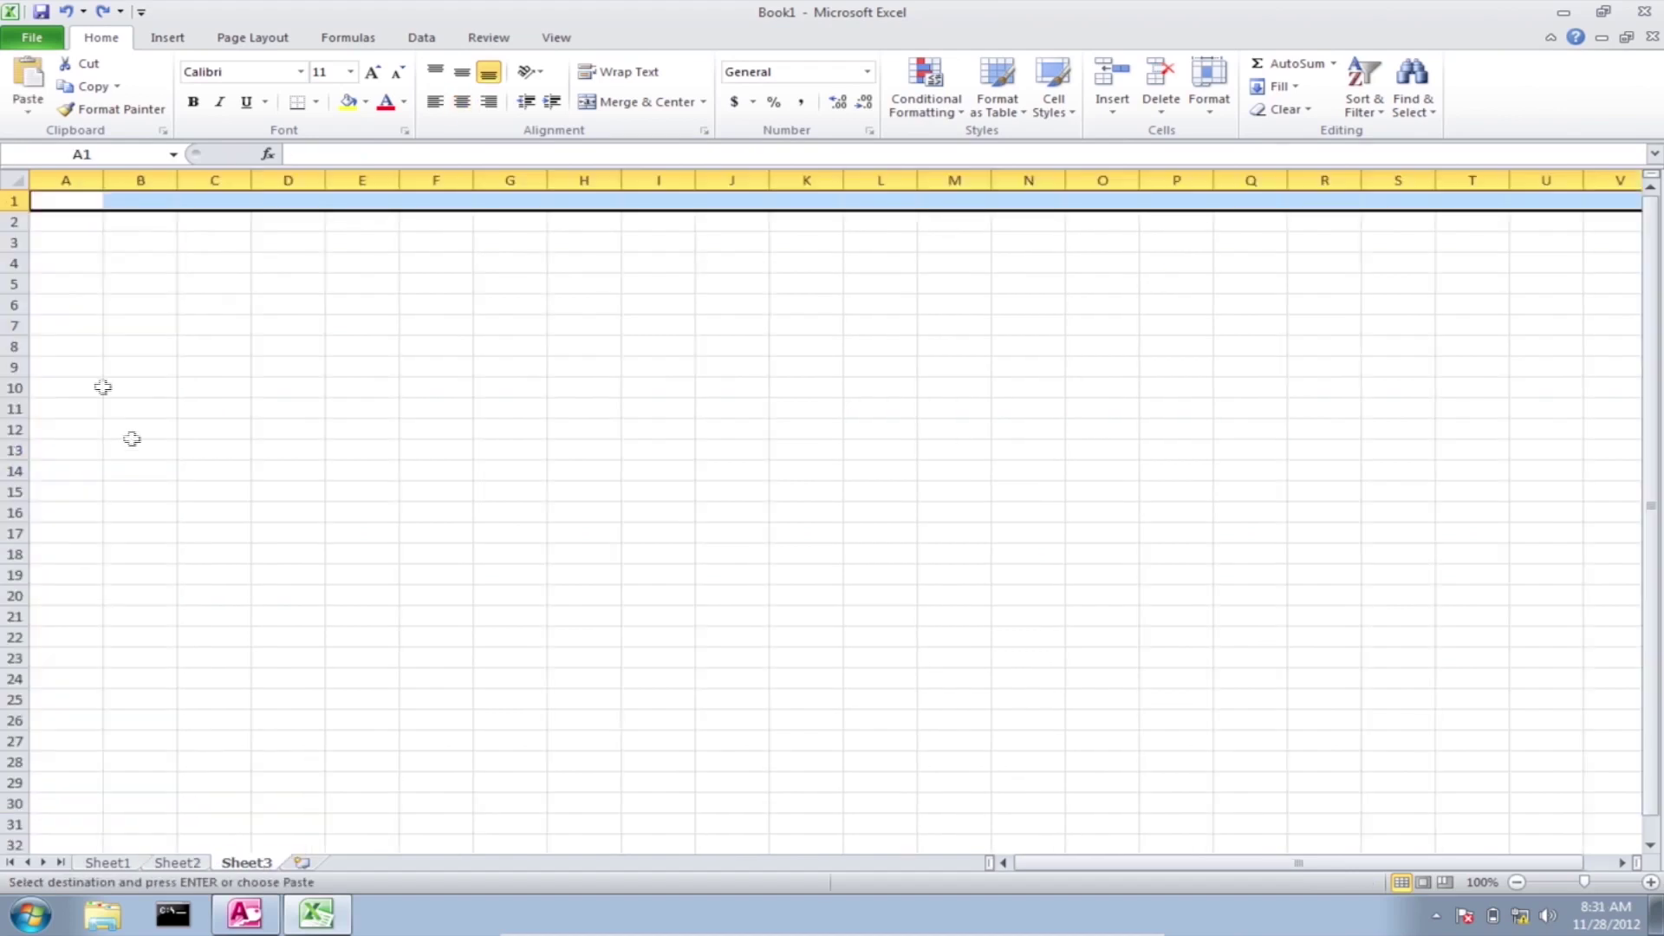
click(46, 204)
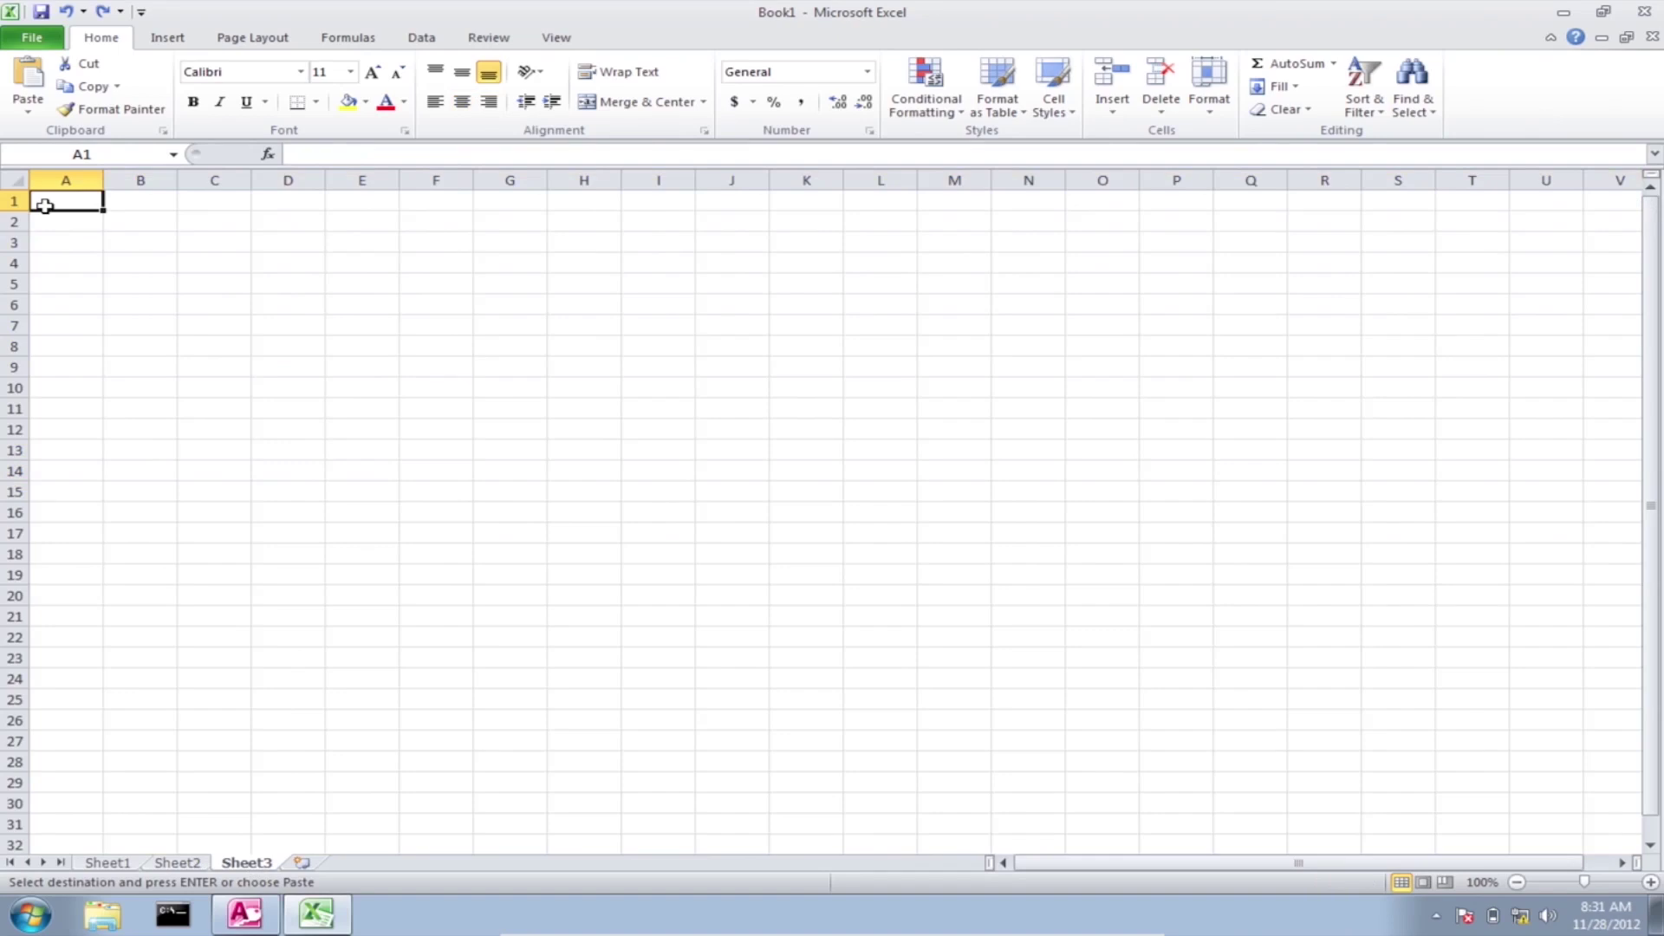
right_click(45, 204)
mouse_move(276, 315)
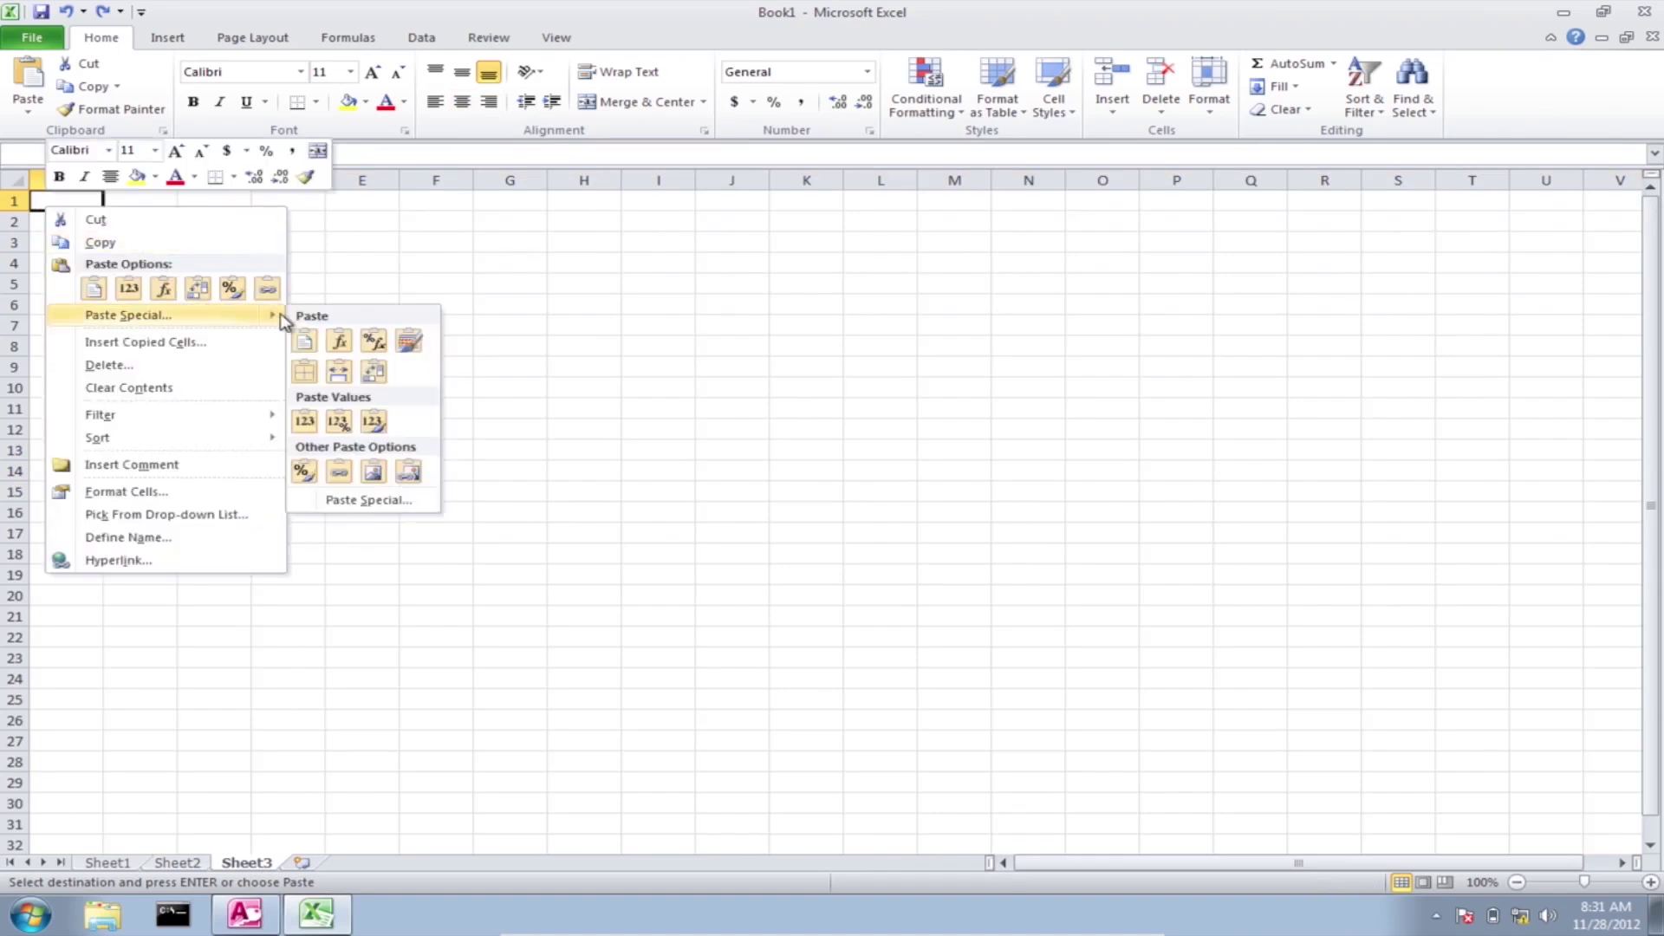
click(375, 373)
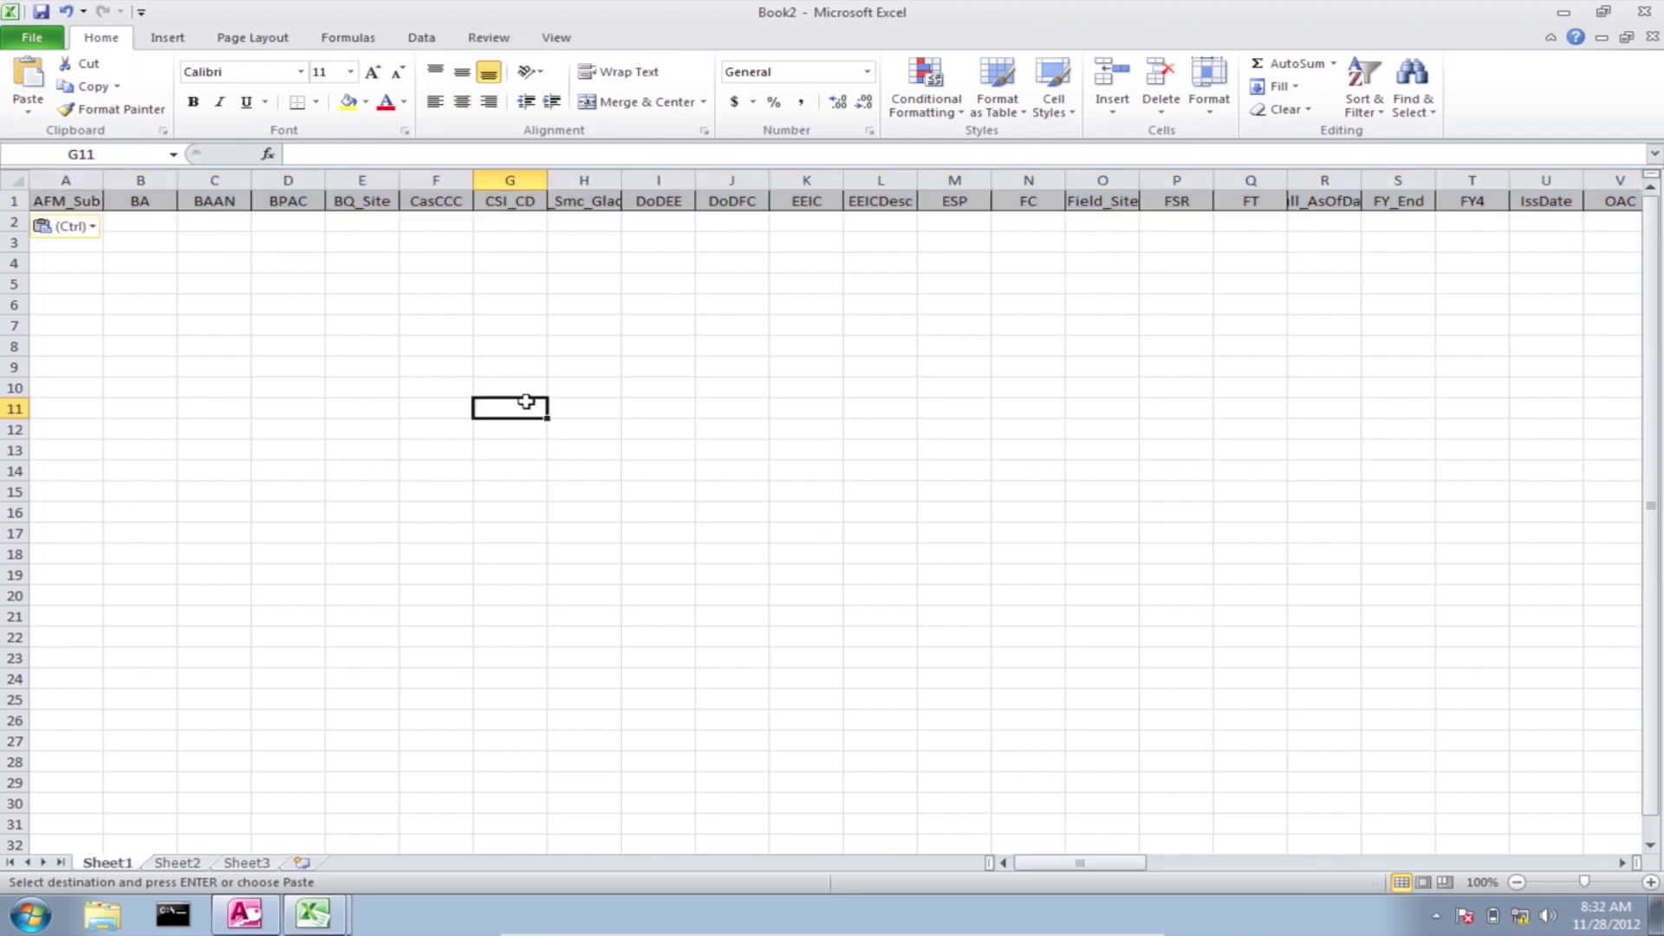
Step: Save the workbook holding the transposed field headings as Book1 in the Documents library
key(ctrl+s)
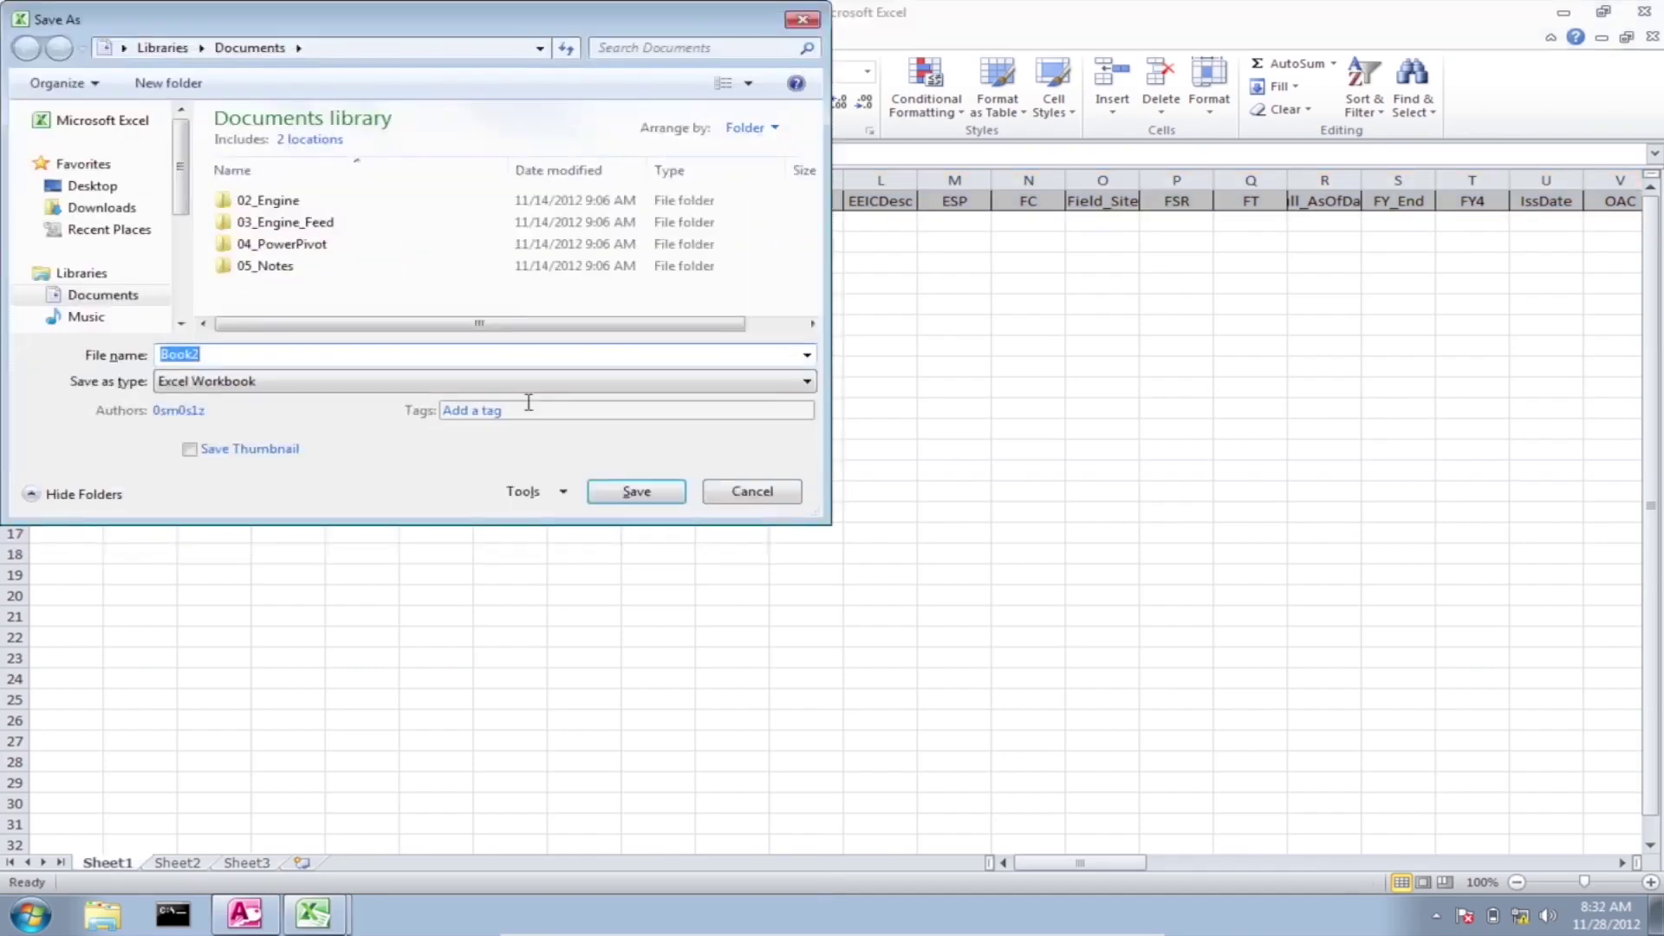
click(359, 356)
key(BackSpace)
text(1)
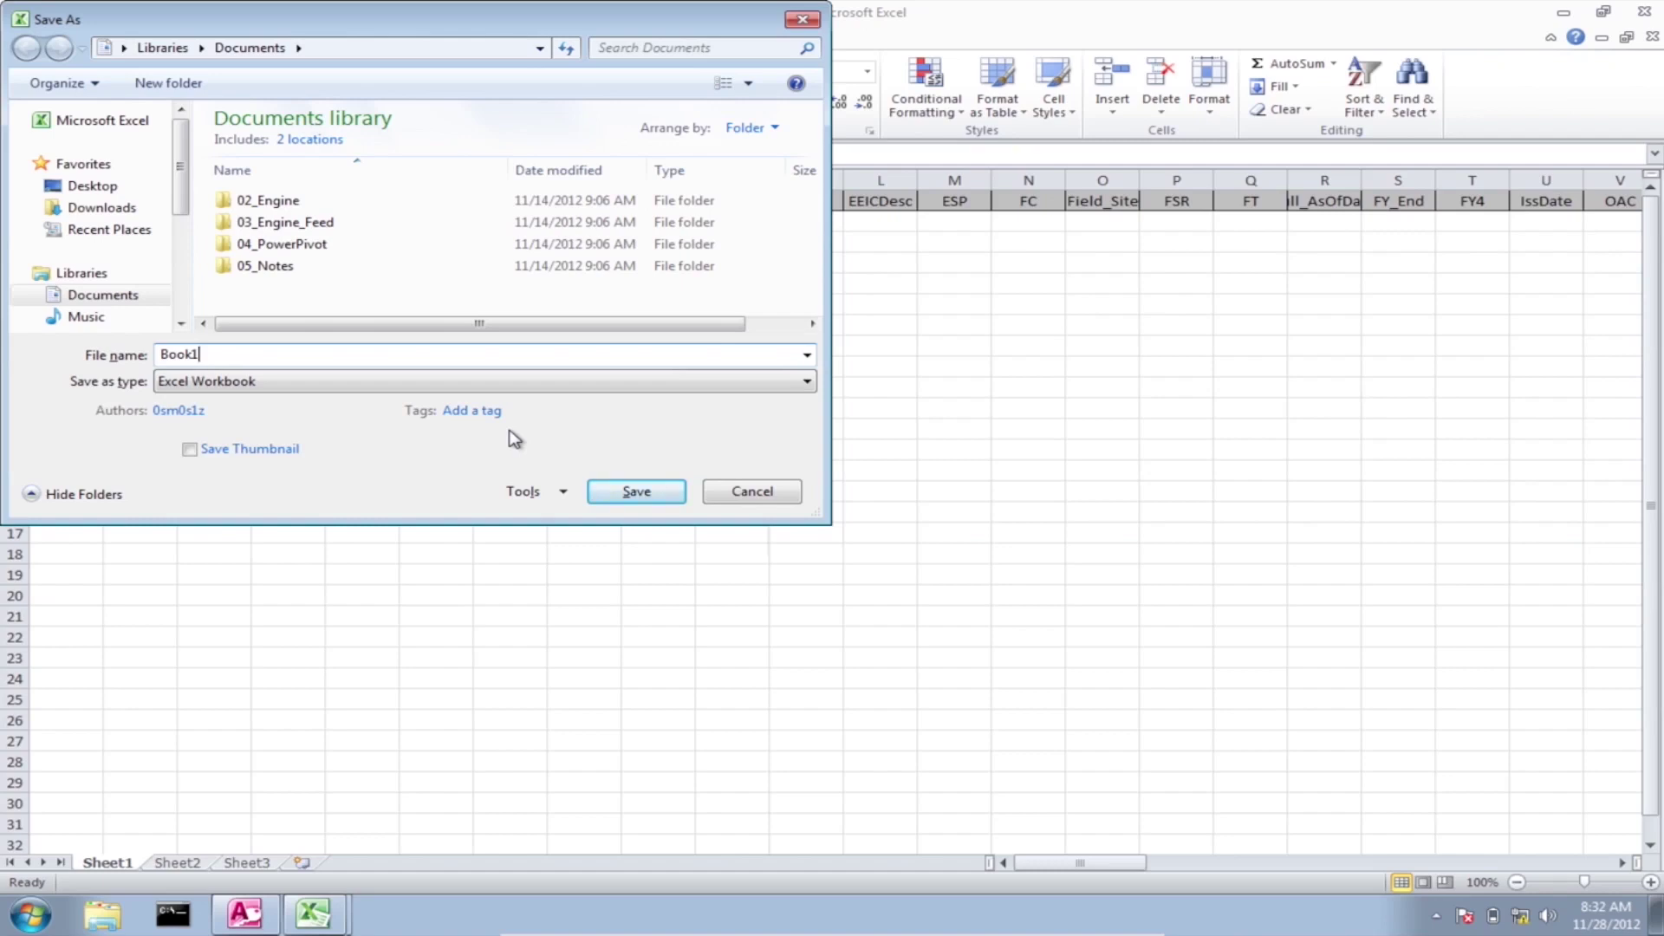
click(633, 493)
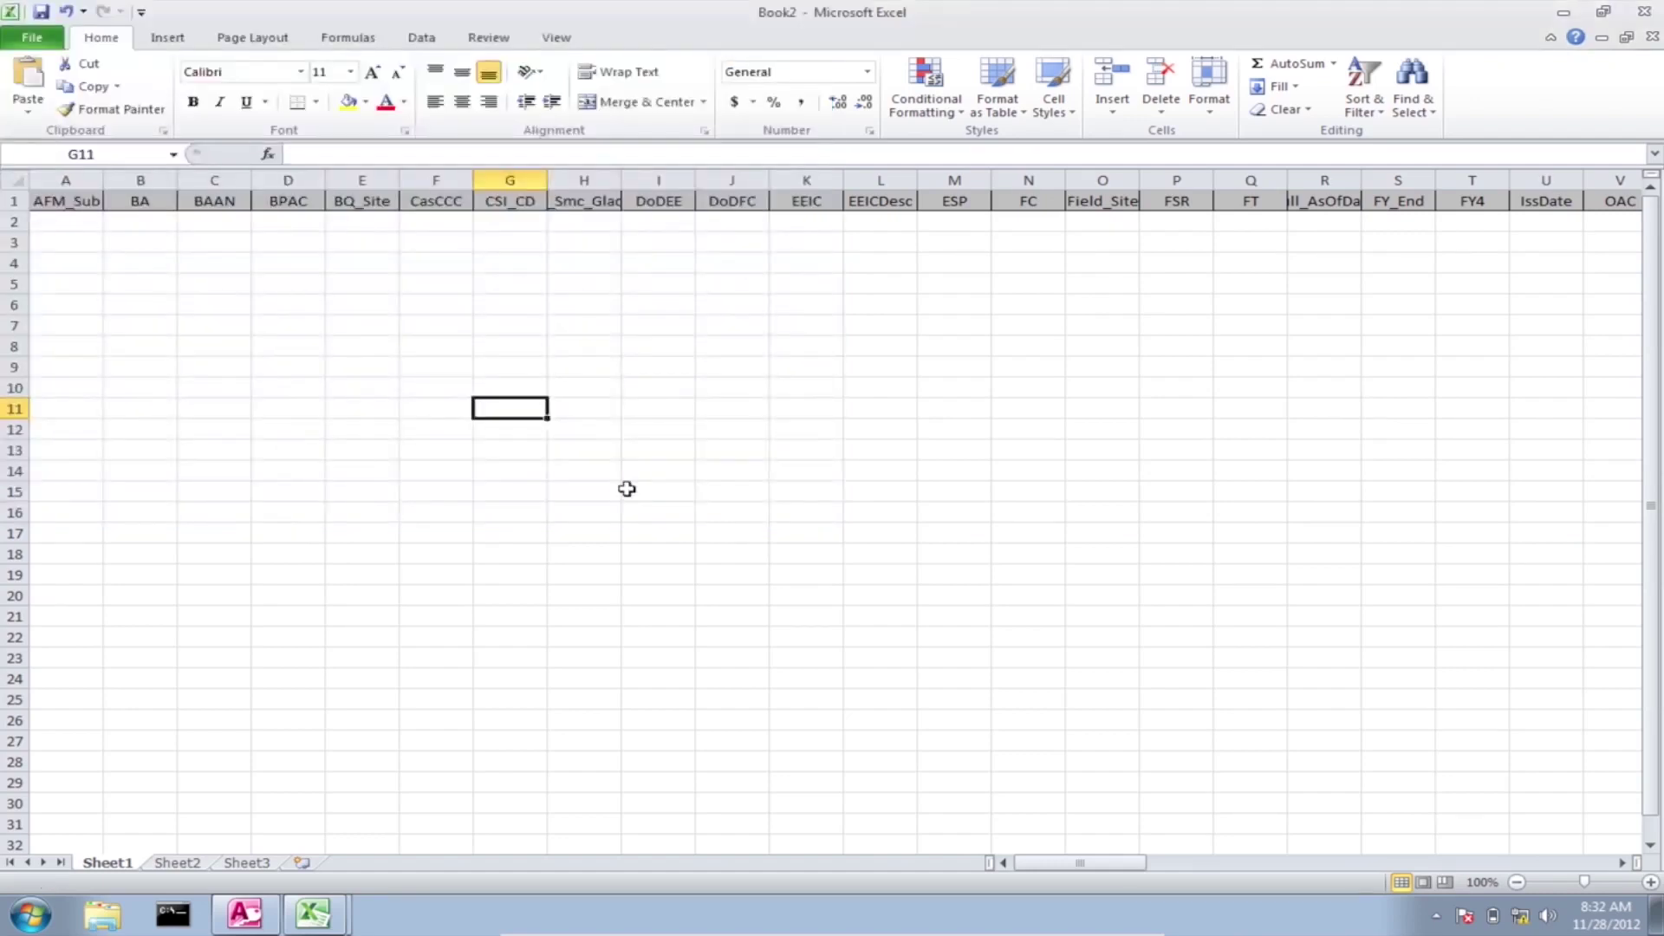
Step: Fit all columns of Sheet1 to the width of their field headings
click(18, 180)
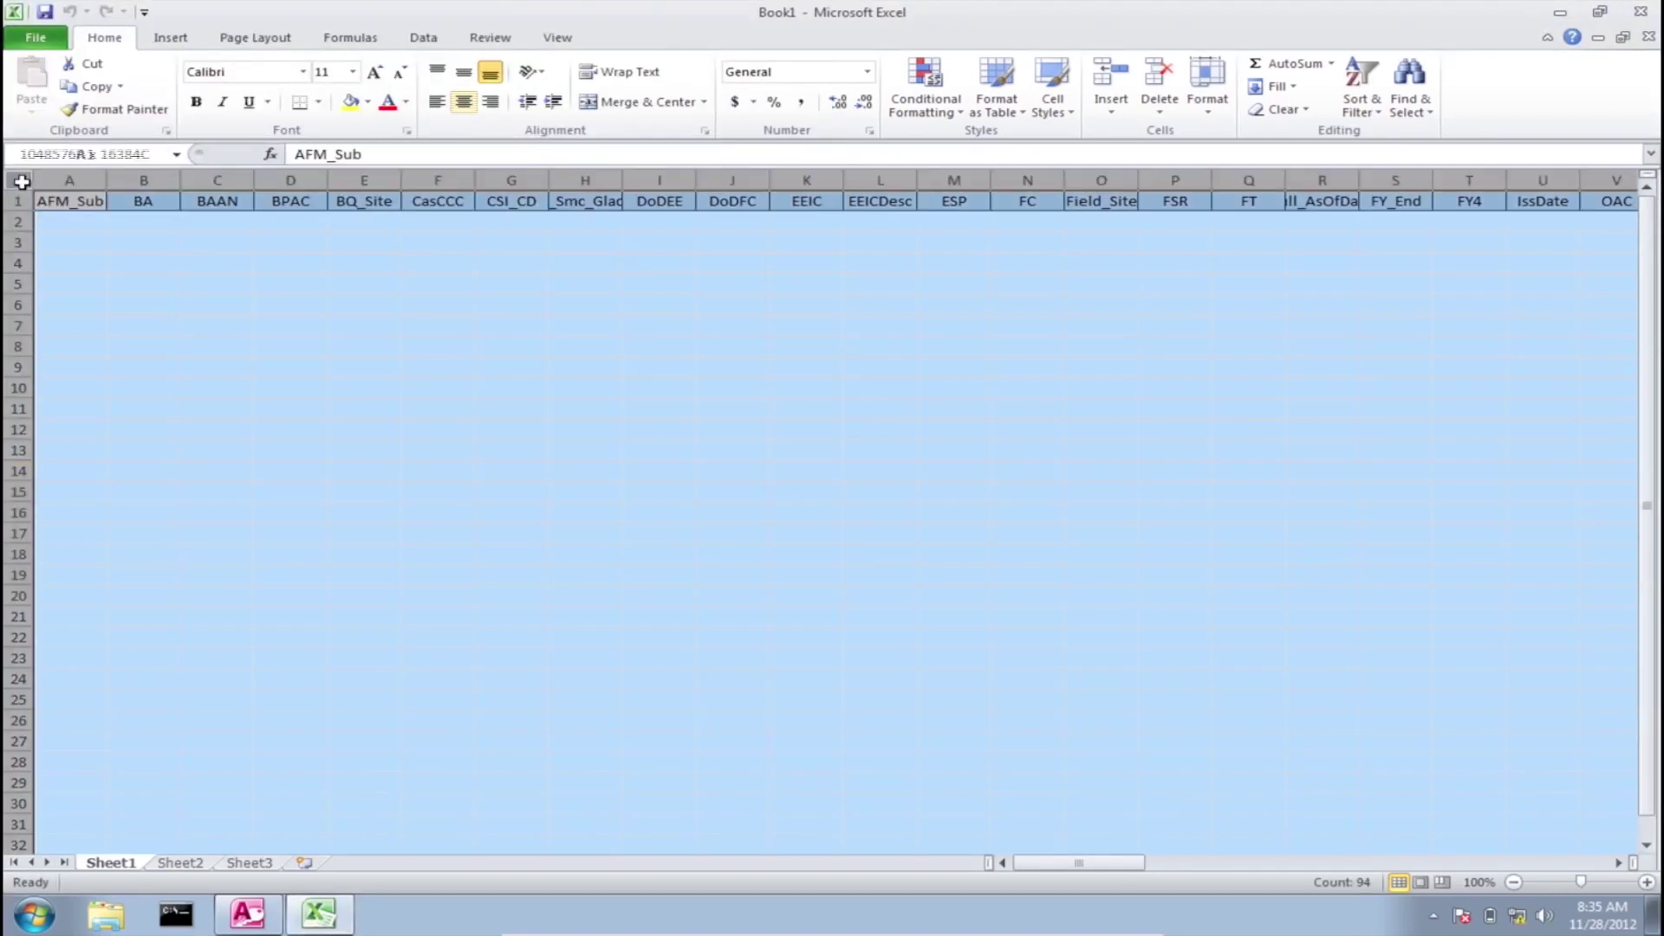
double_click(107, 184)
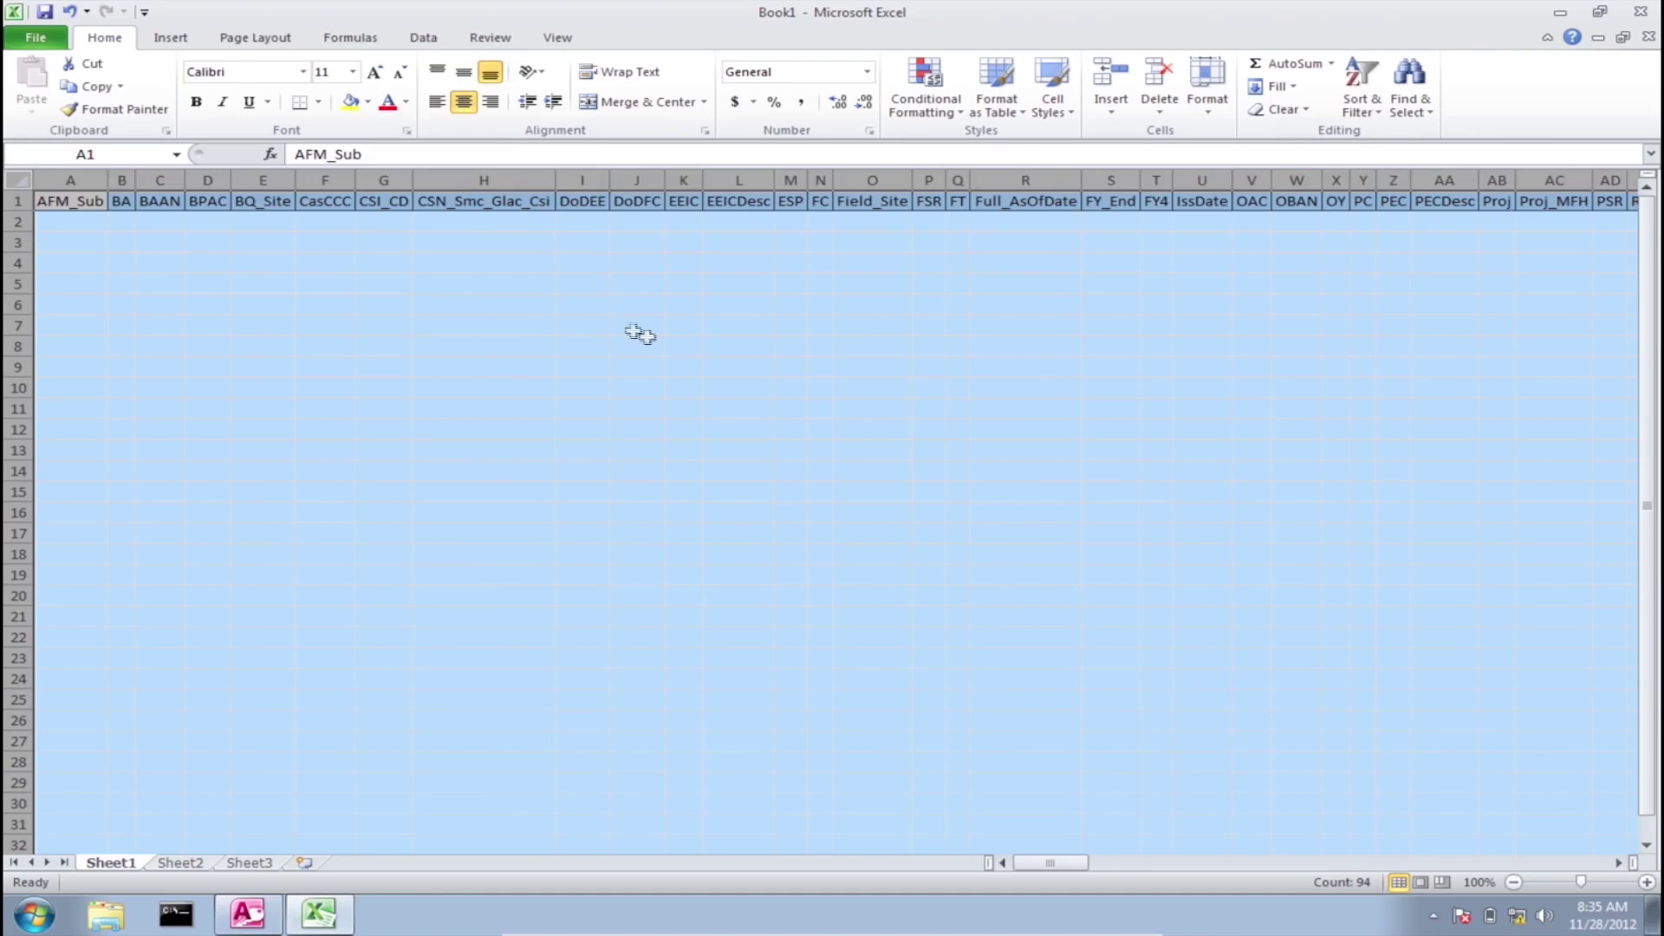
click(639, 340)
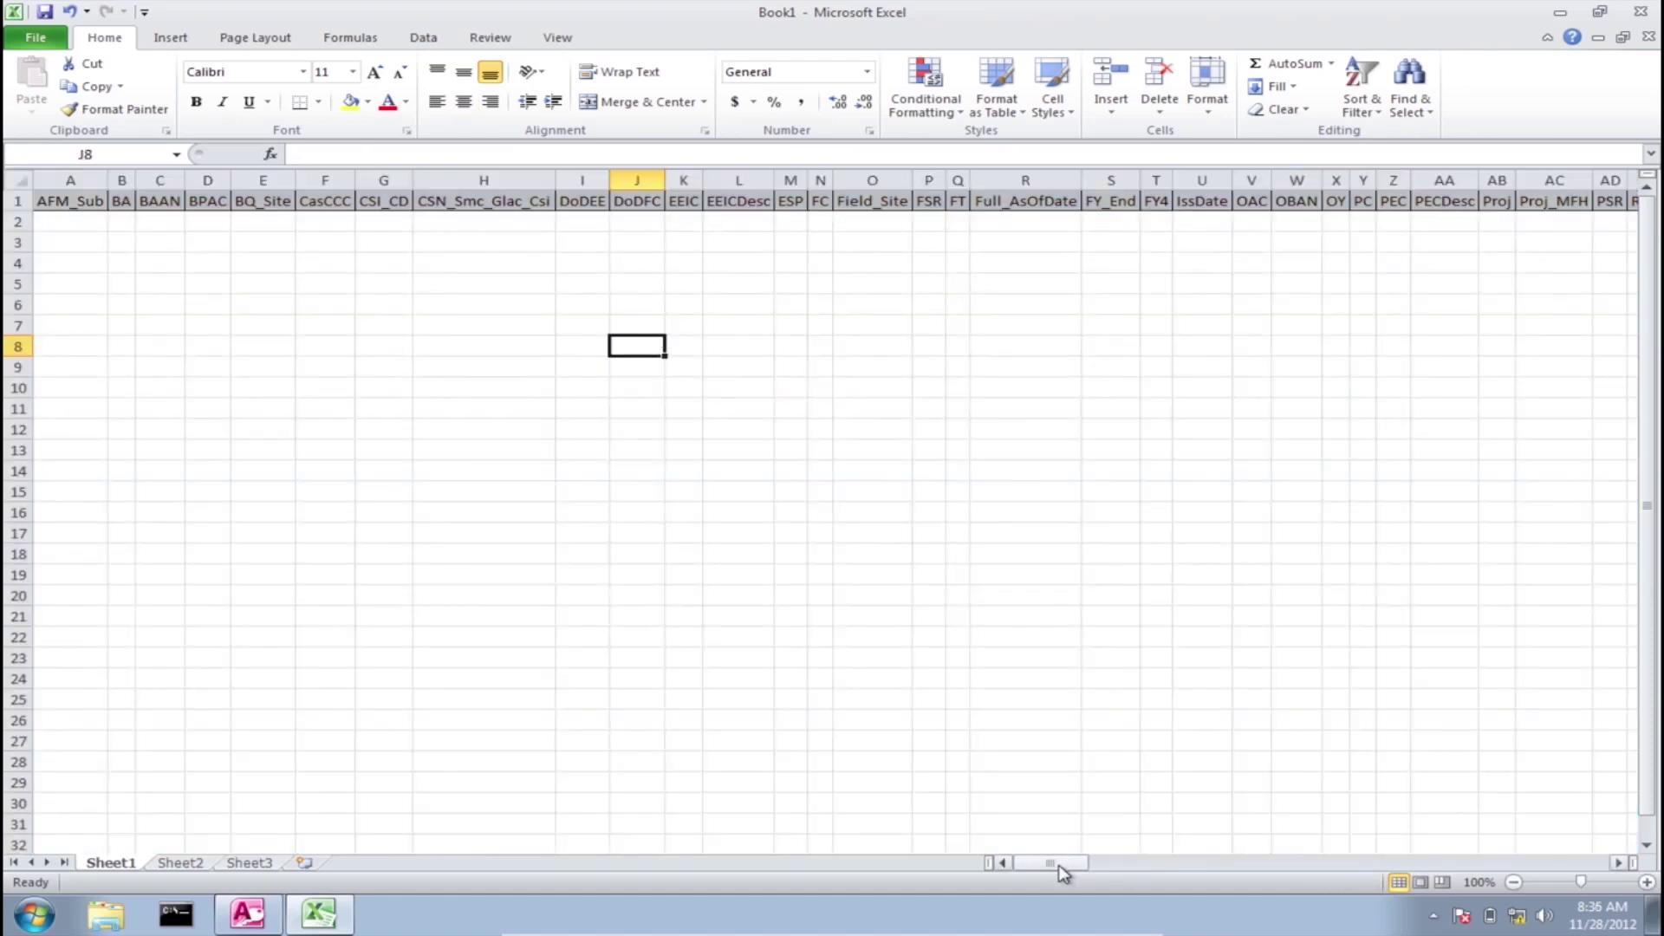
Step: Enter 0 in cell AR2 under SumOfAEP_COLL_Dir and format the cell as Currency
drag(1058, 866, 1059, 866)
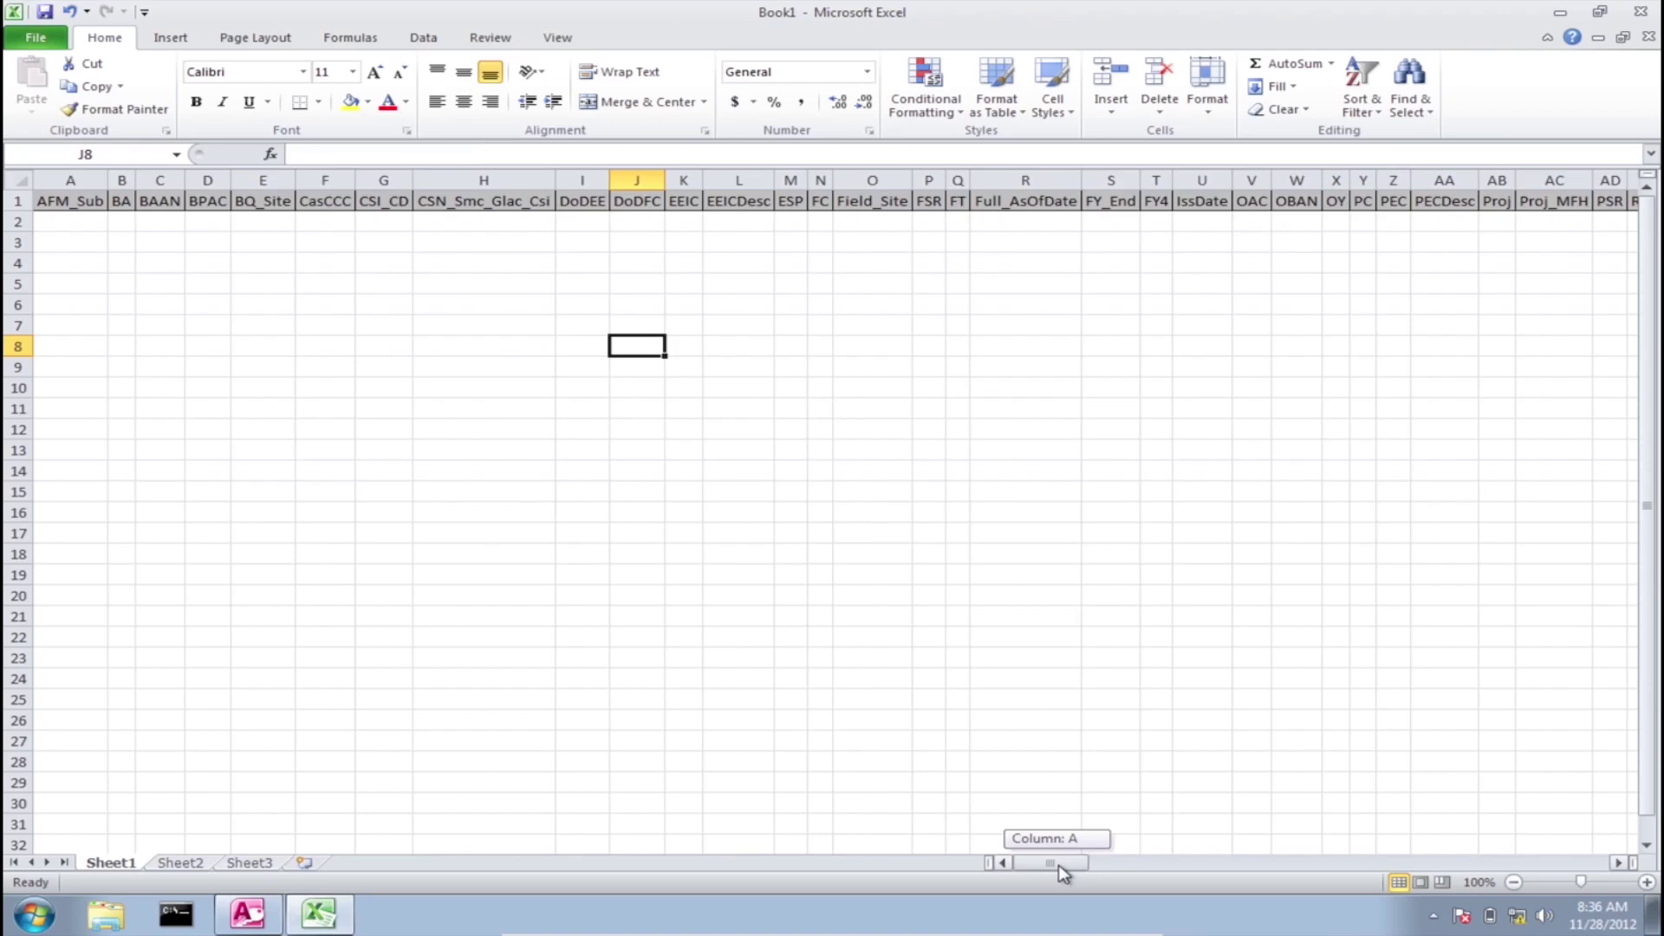
drag(1059, 865, 1309, 884)
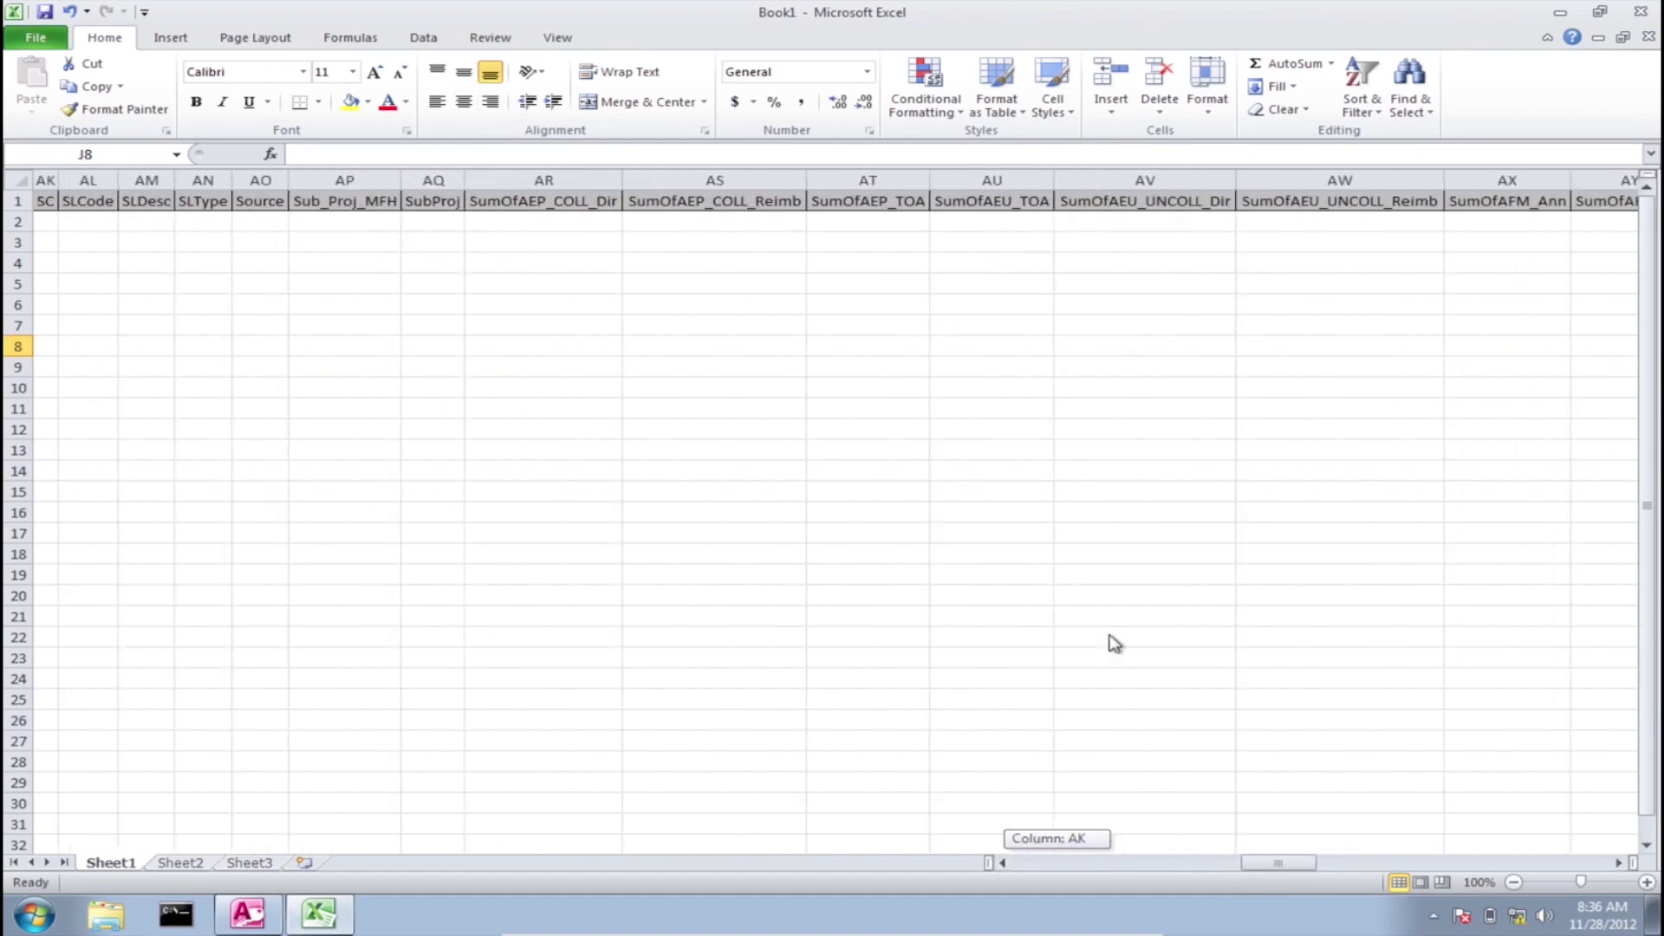
drag(871, 390, 572, 227)
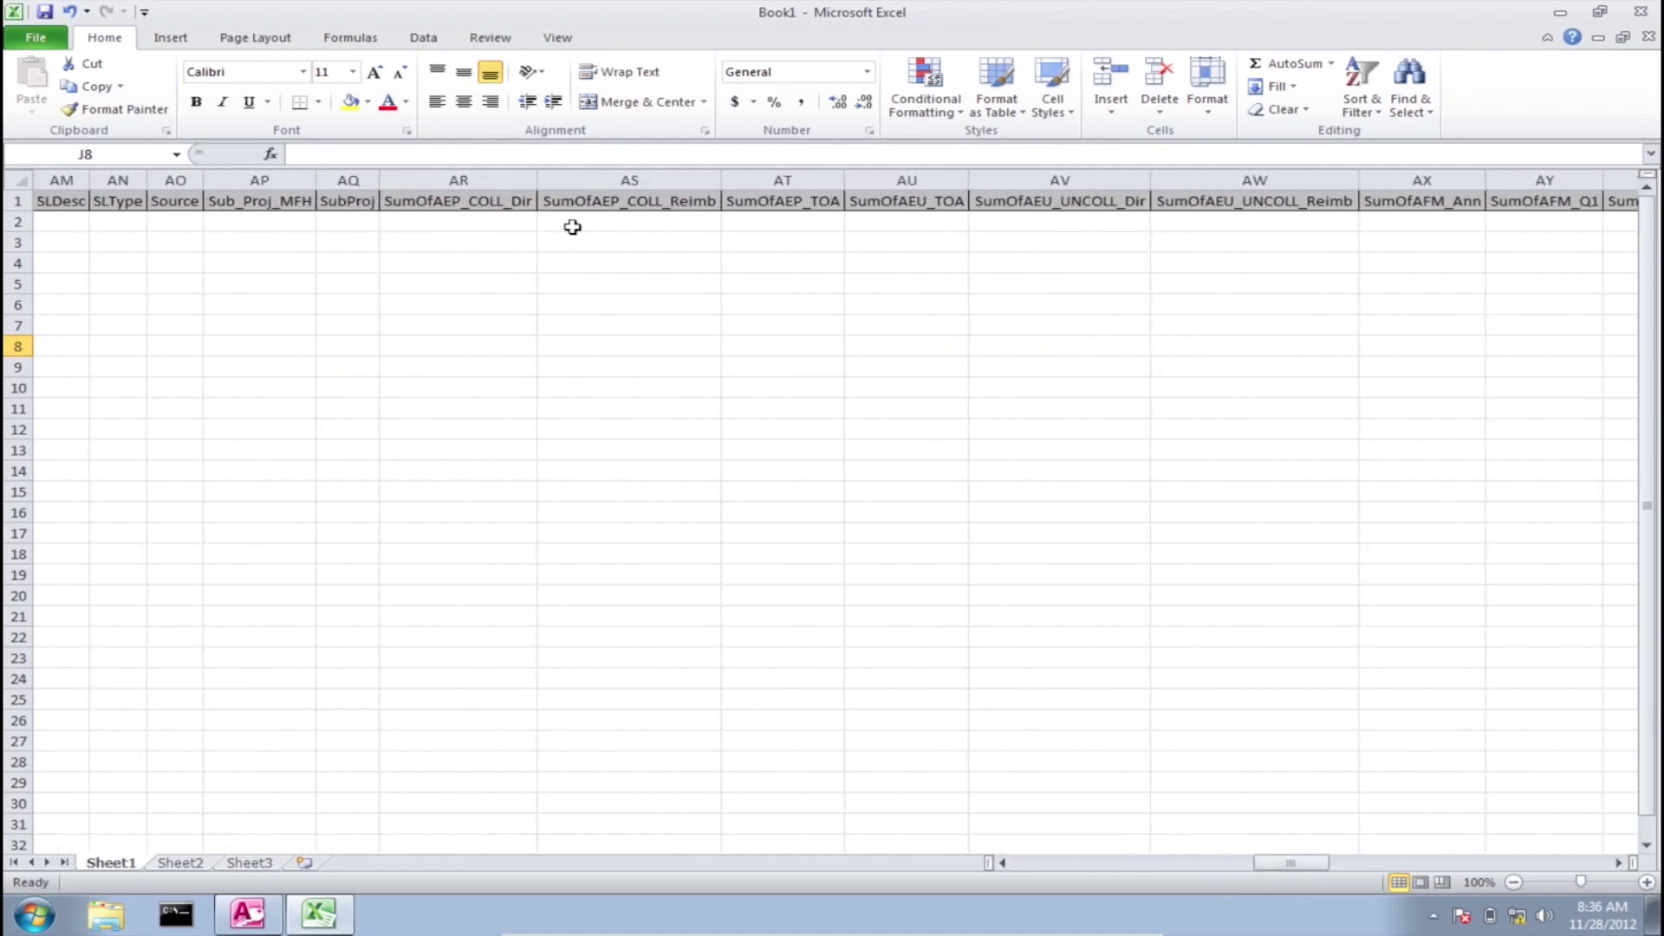
click(519, 211)
double_click(490, 222)
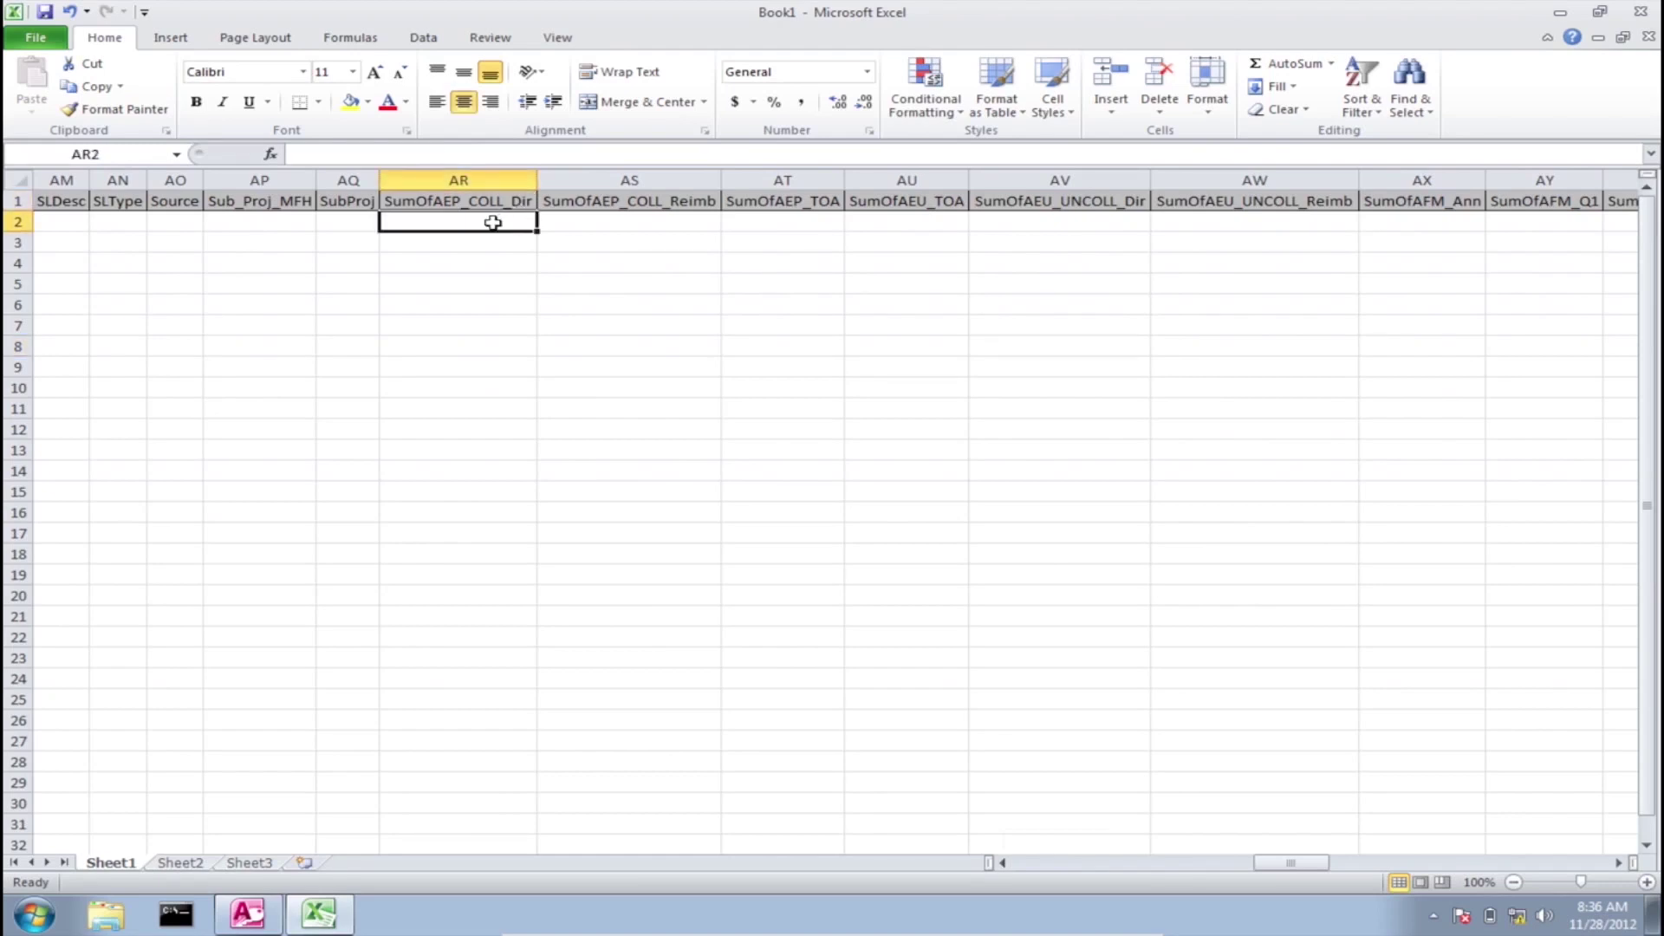
text(0)
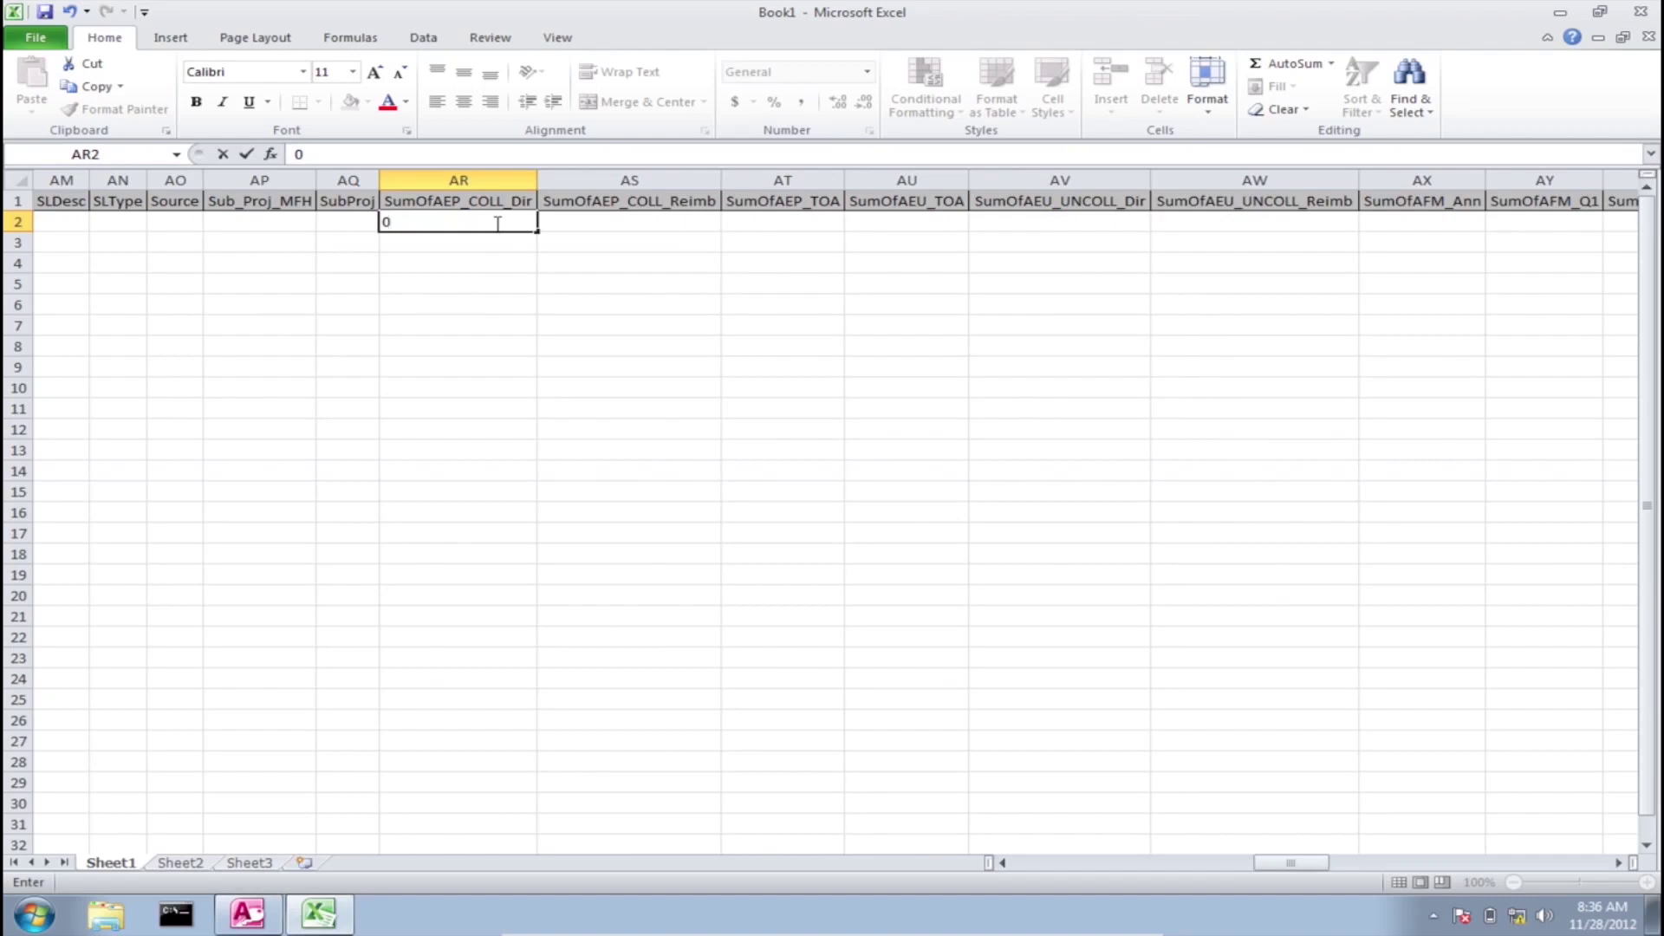
key(Return)
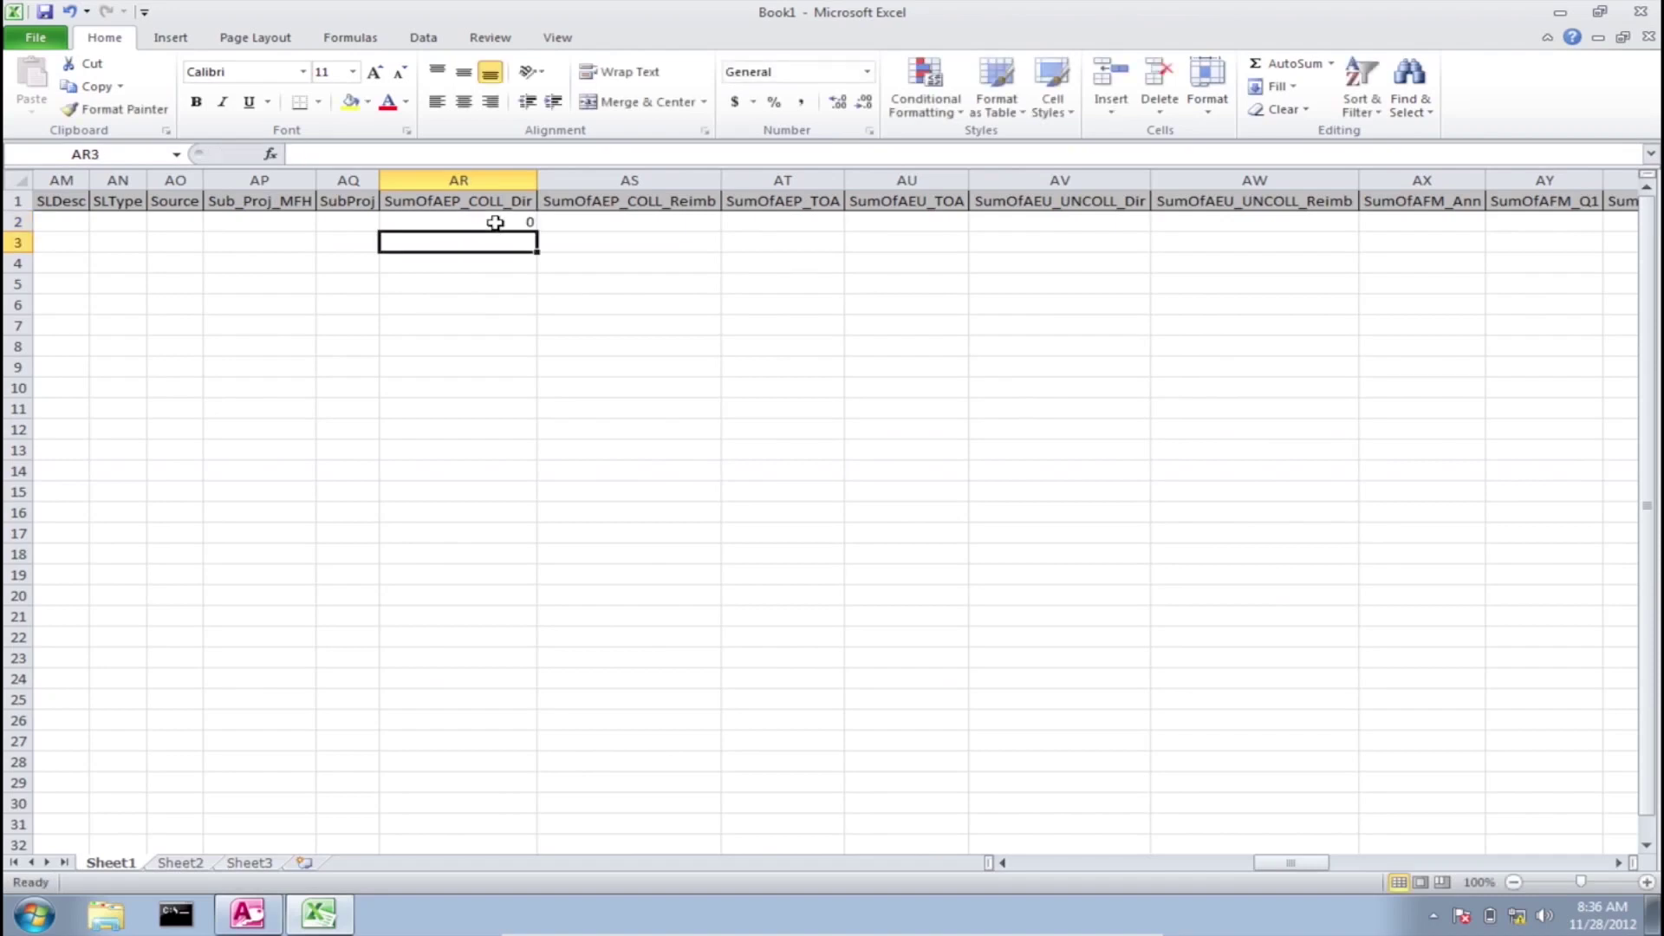
click(495, 223)
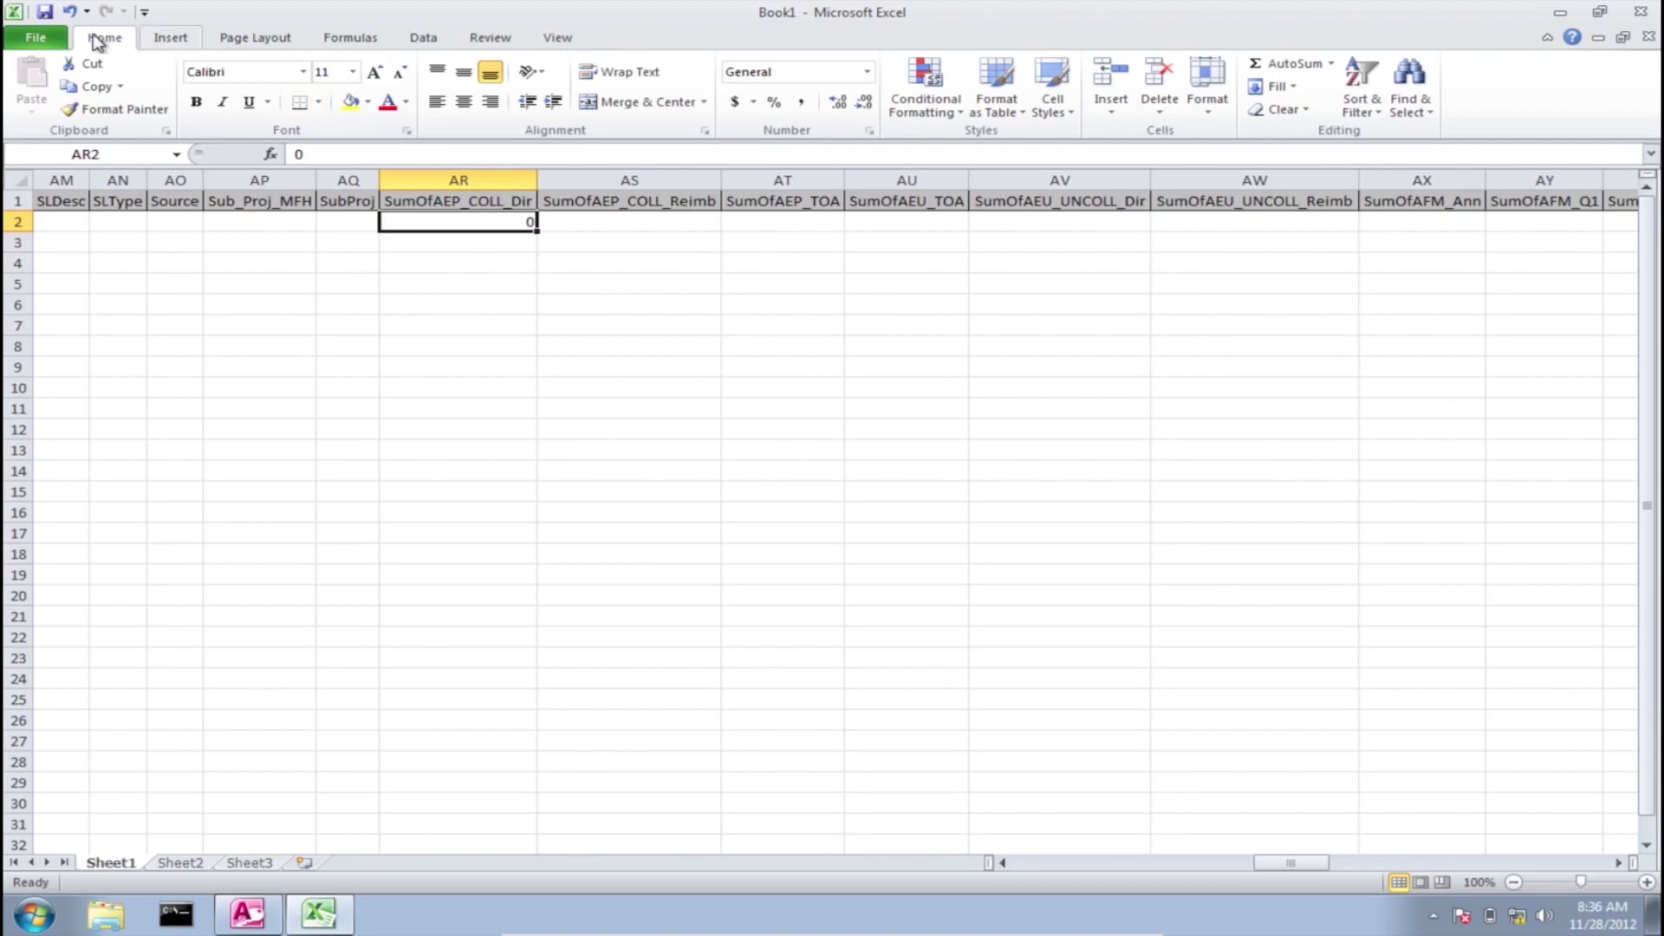
click(867, 73)
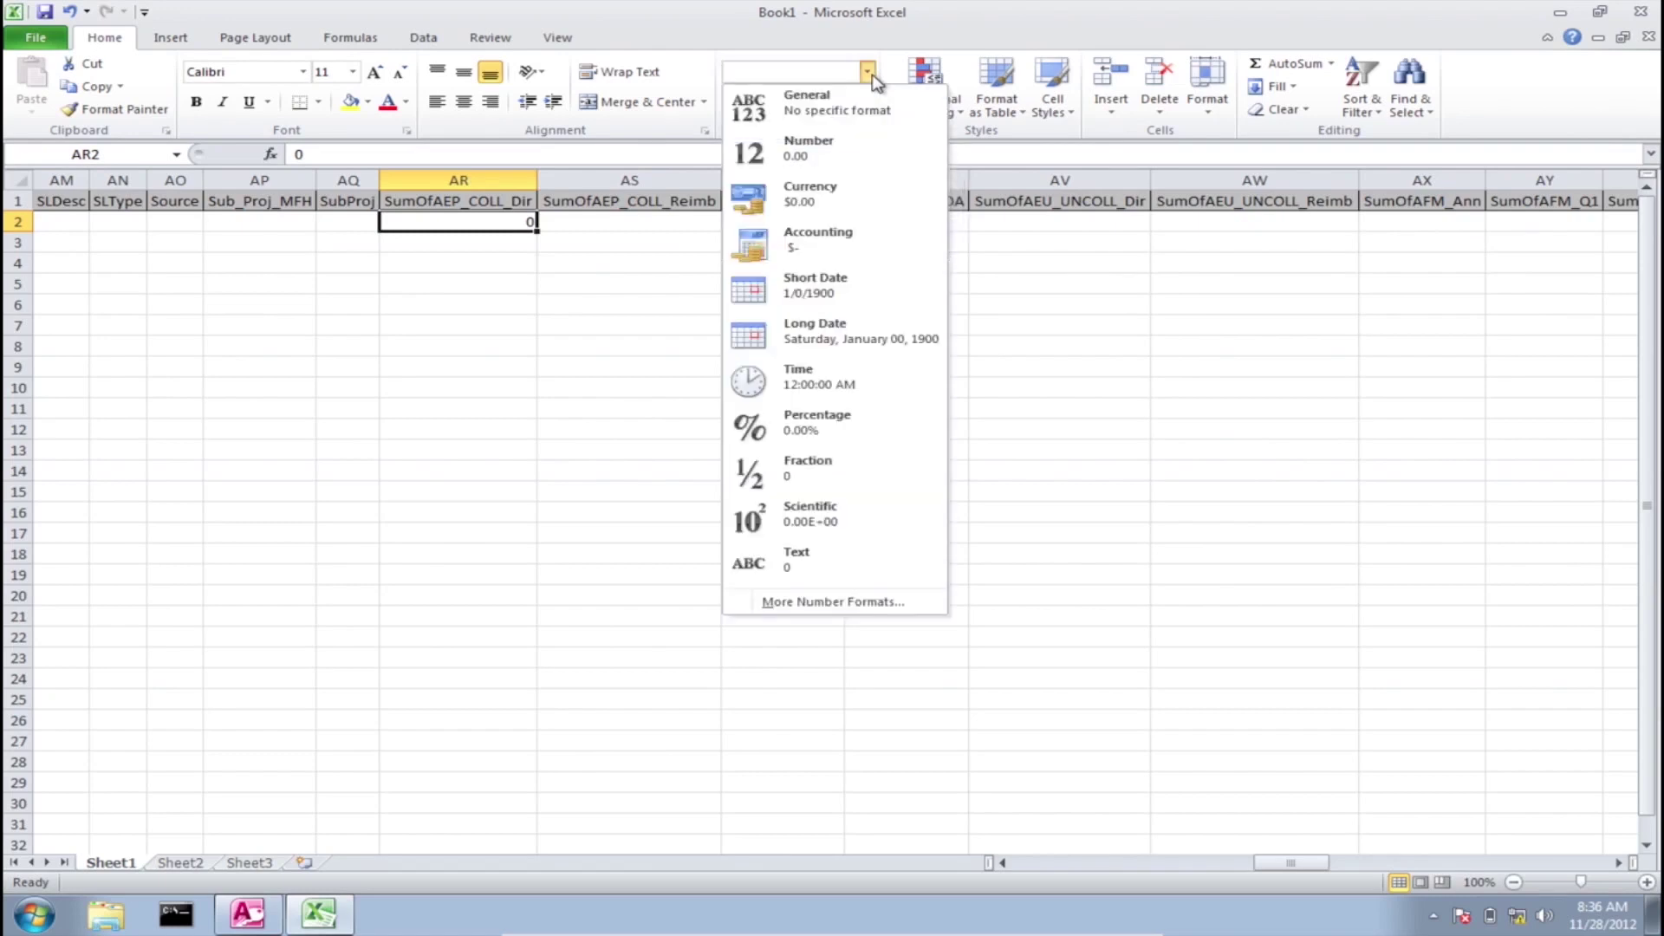
click(829, 200)
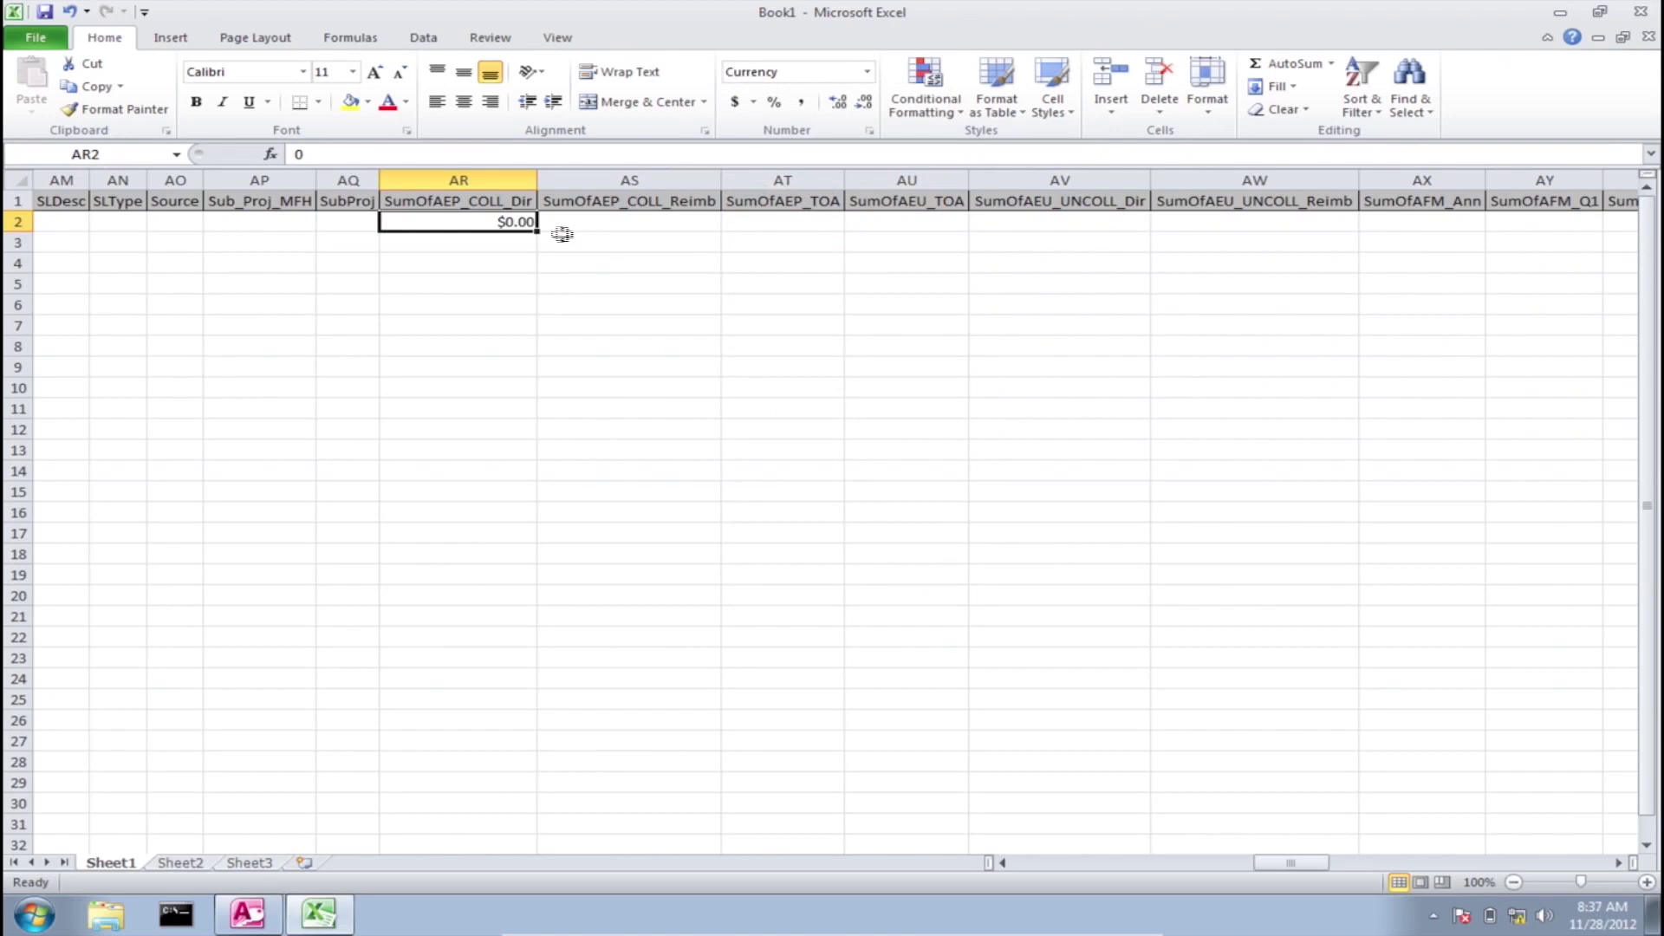
Step: Fill the zero currency value from AR2 across row 2 to CL2 under SumOfUOO_UFO_Reimb, and save and close the workbook
drag(535, 232, 1600, 231)
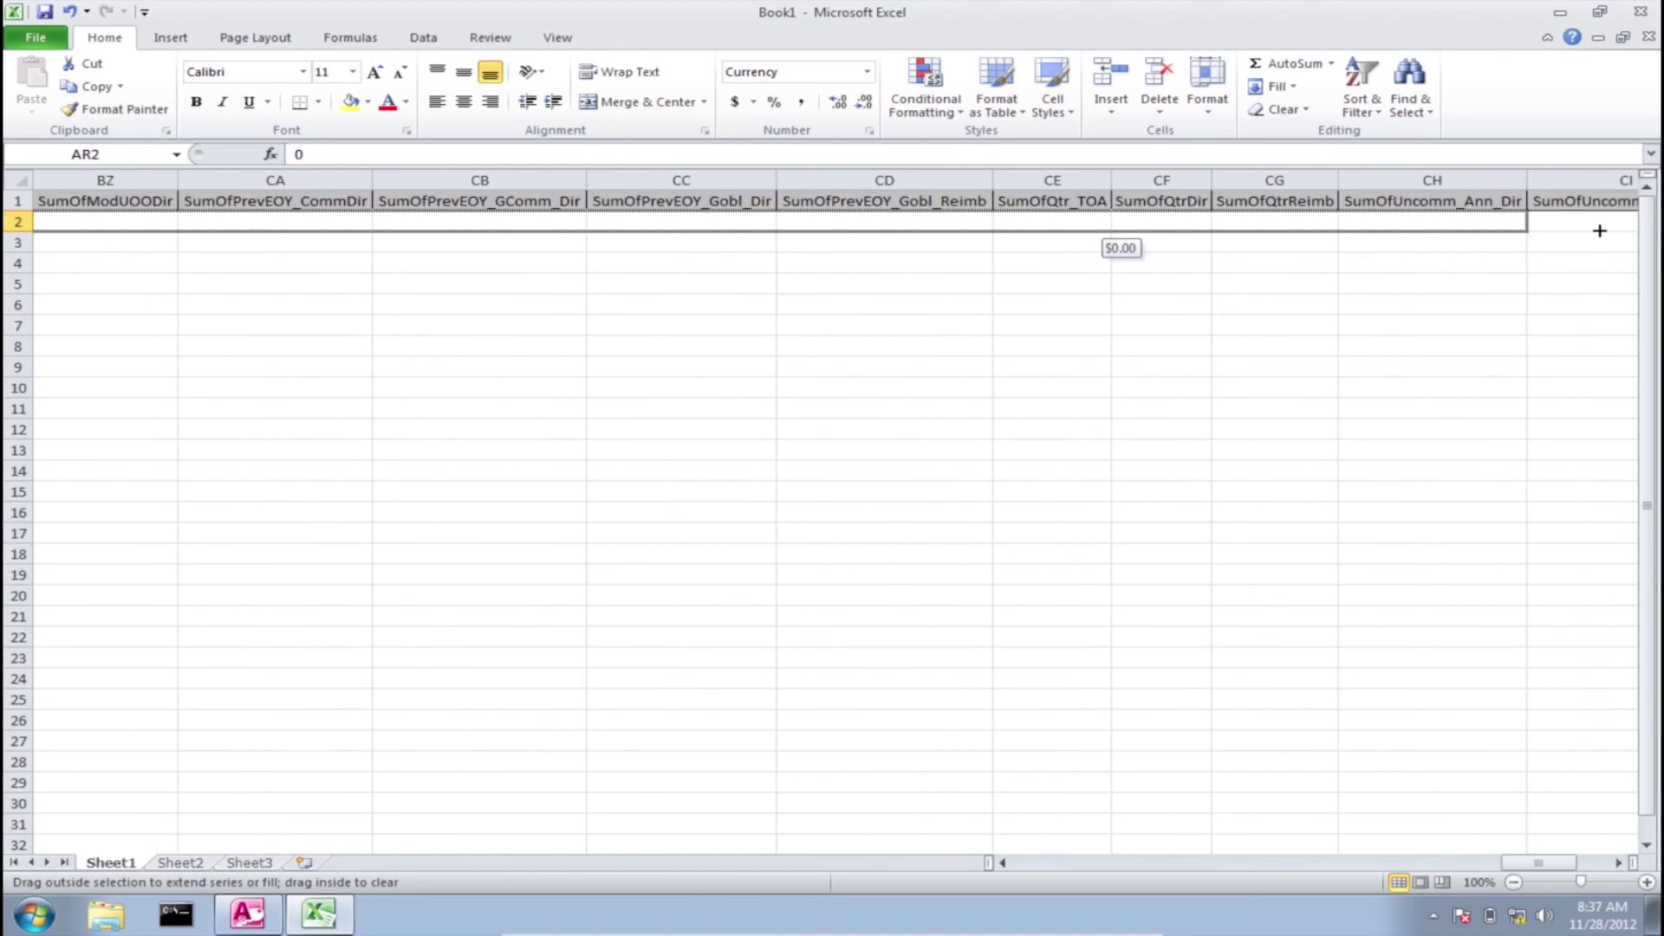
drag(1600, 231, 1235, 229)
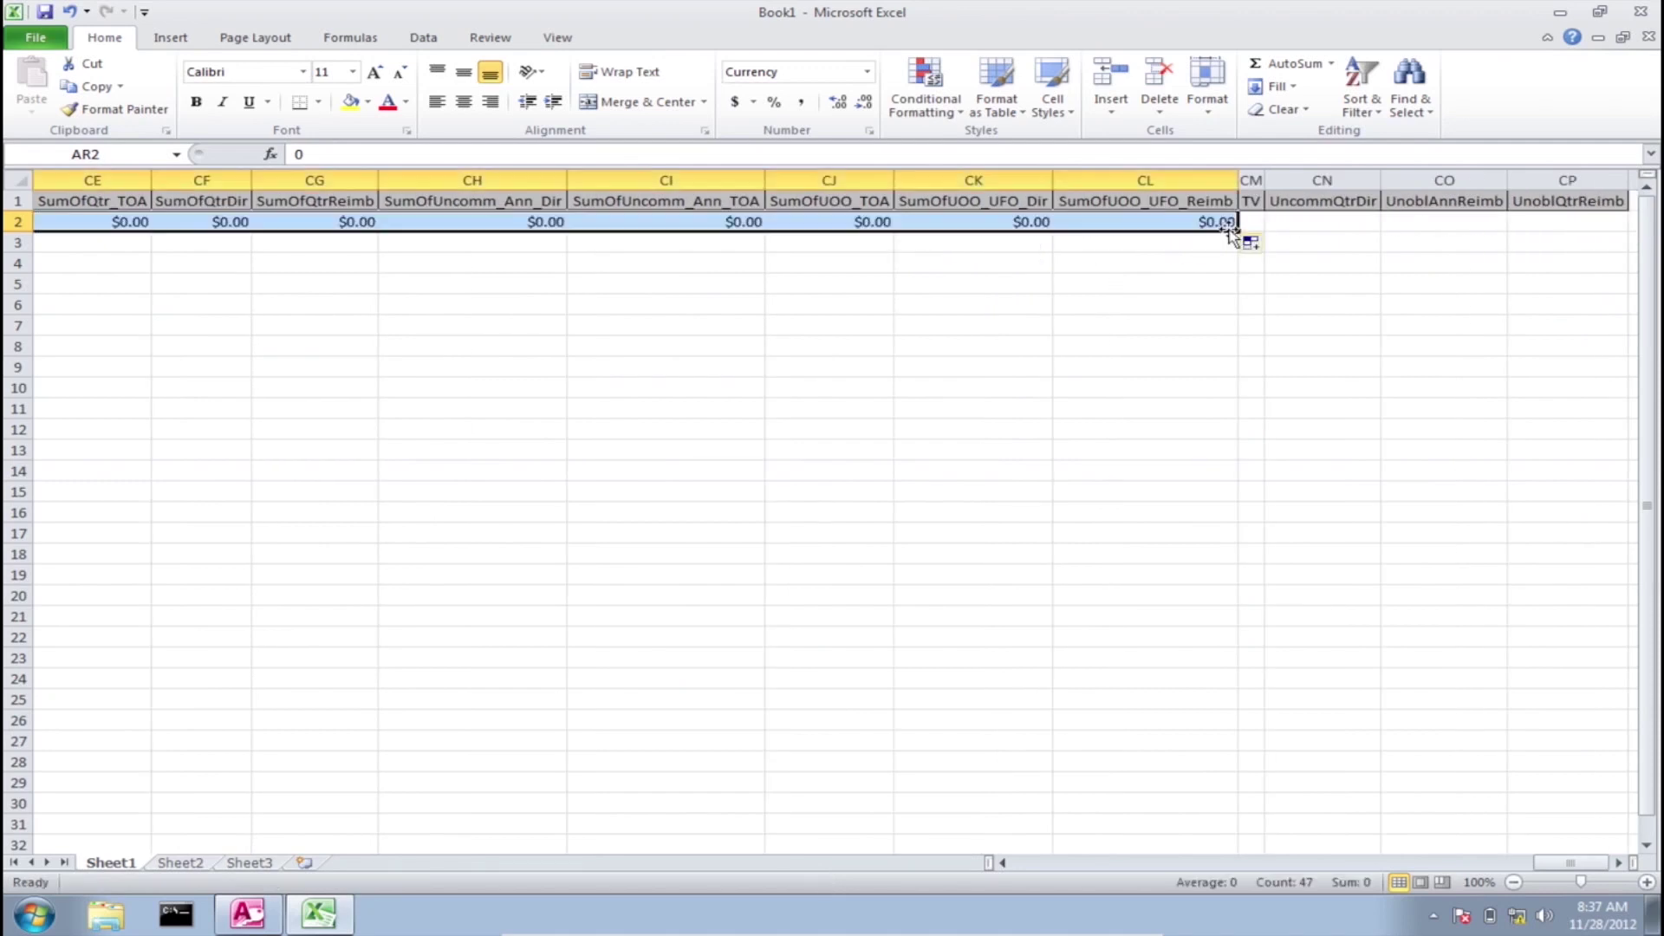
click(1151, 277)
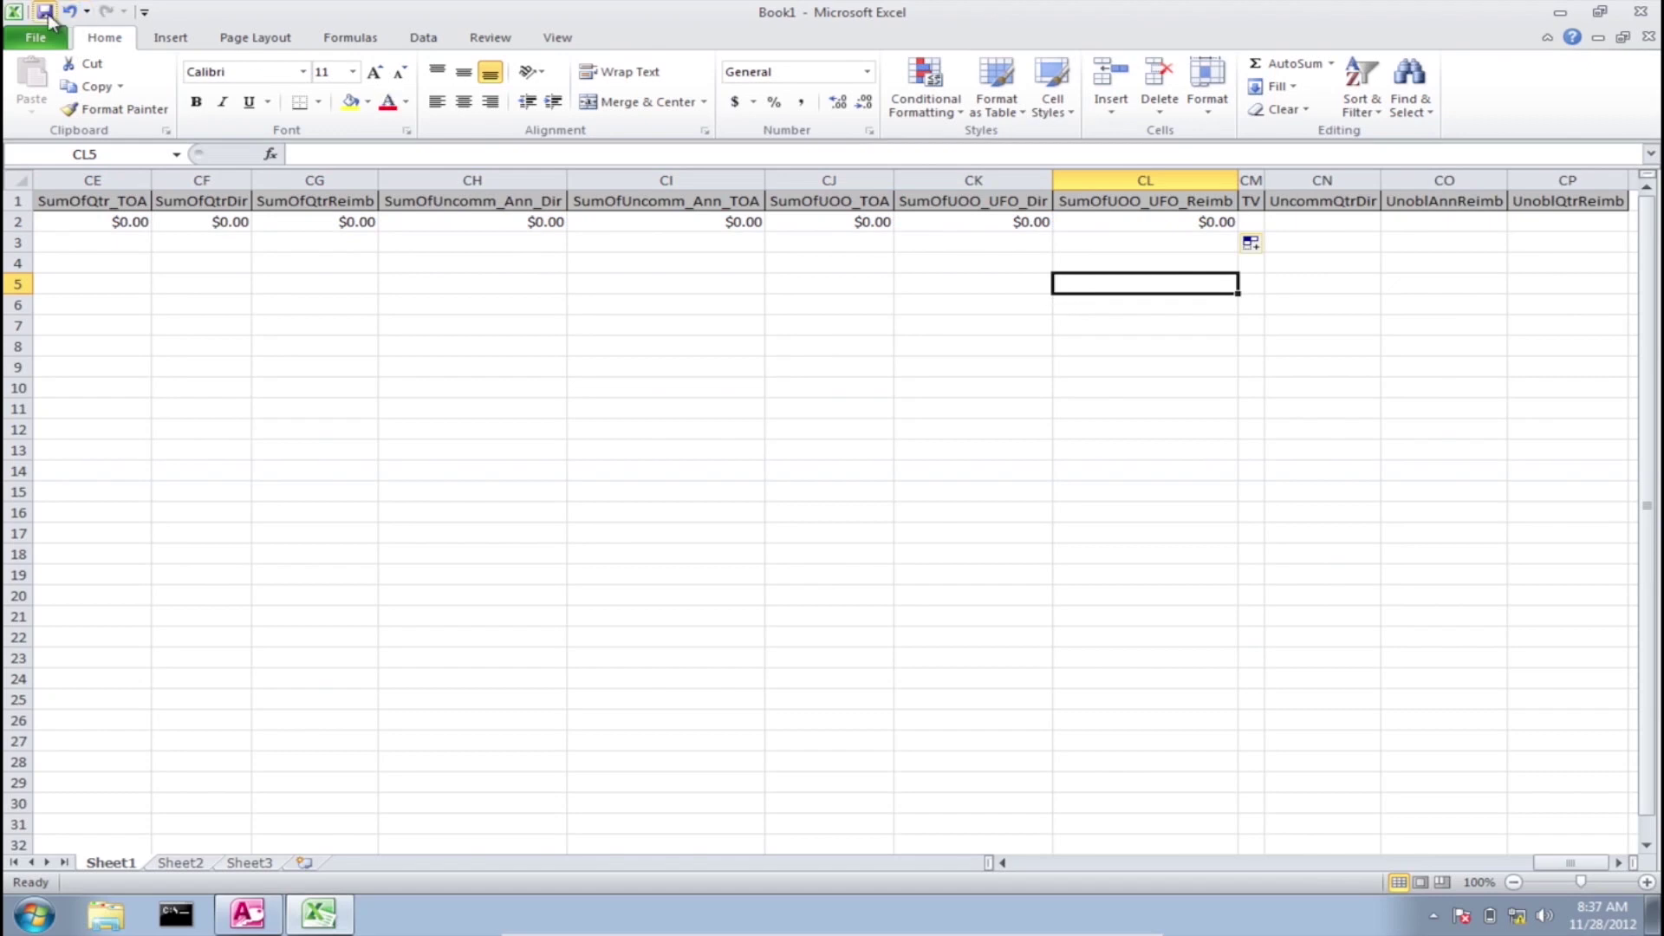
click(49, 14)
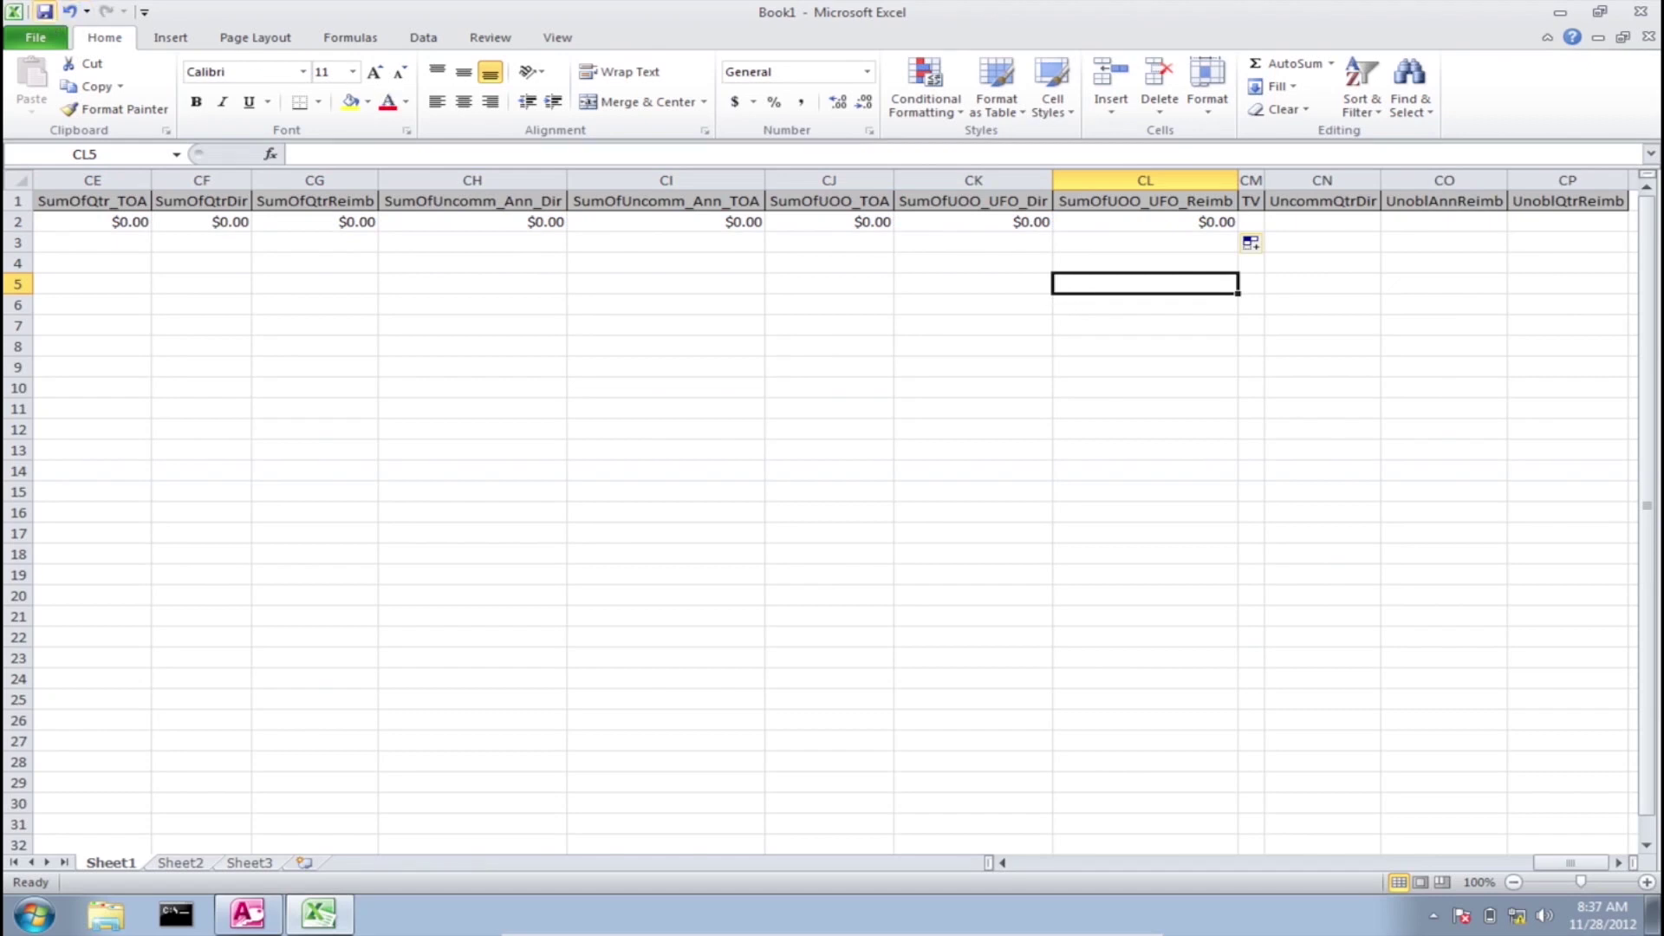
click(1640, 14)
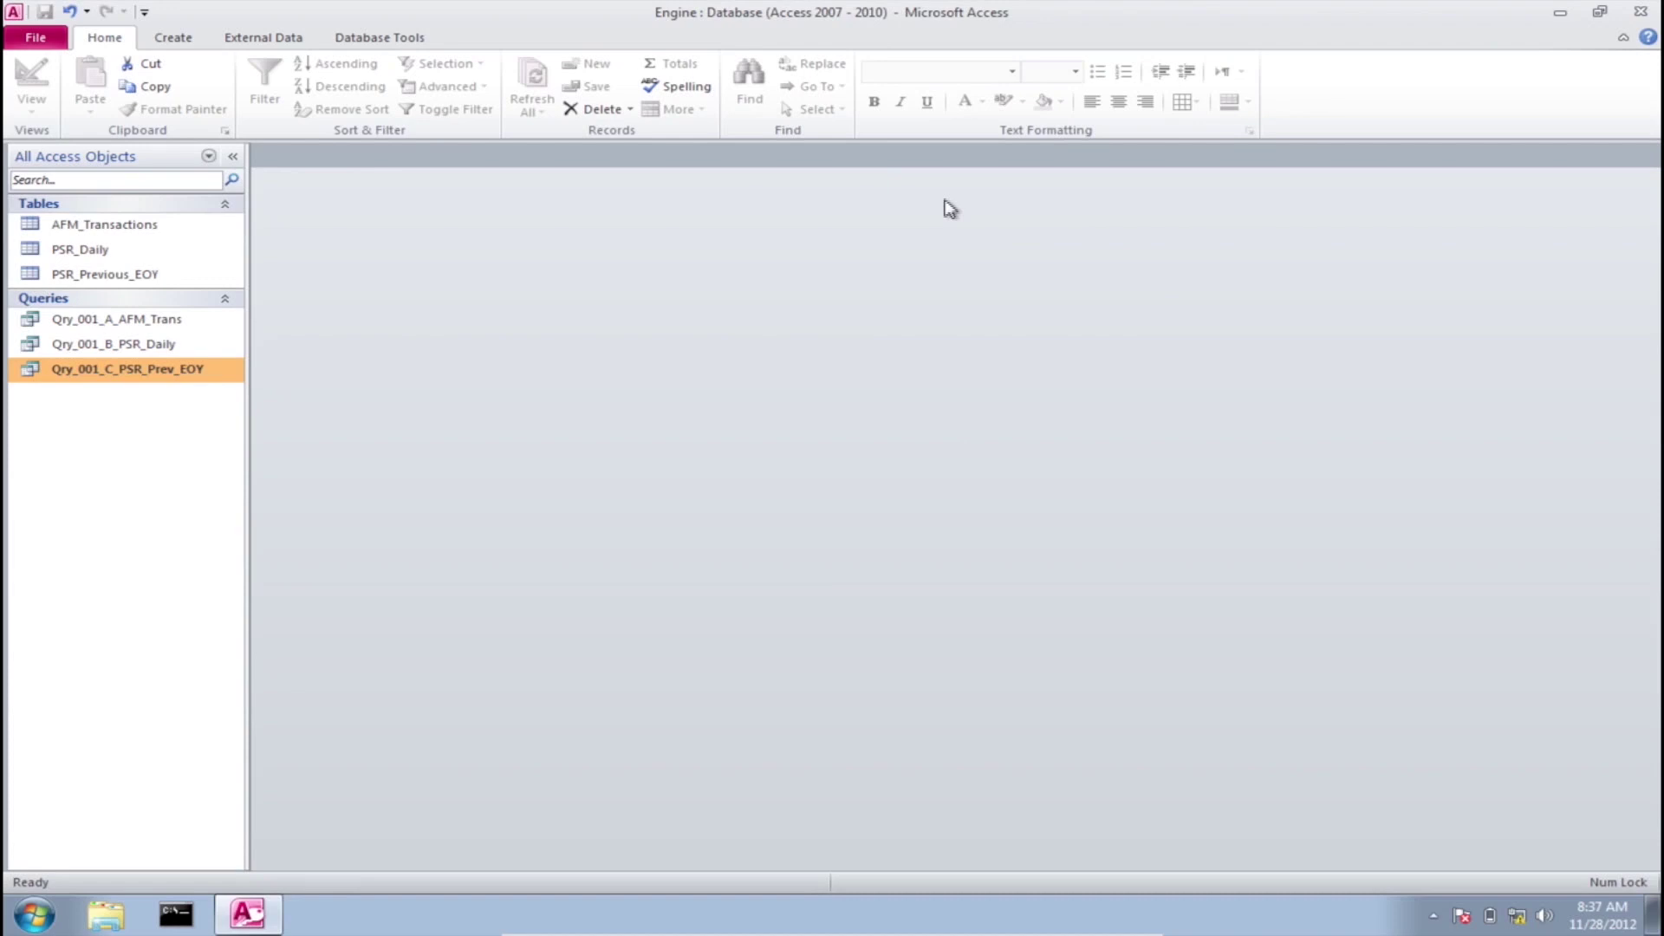
Step: Start importing the Excel workbook Book1.xlsx from the Documents library into a new table in the current database
click(254, 40)
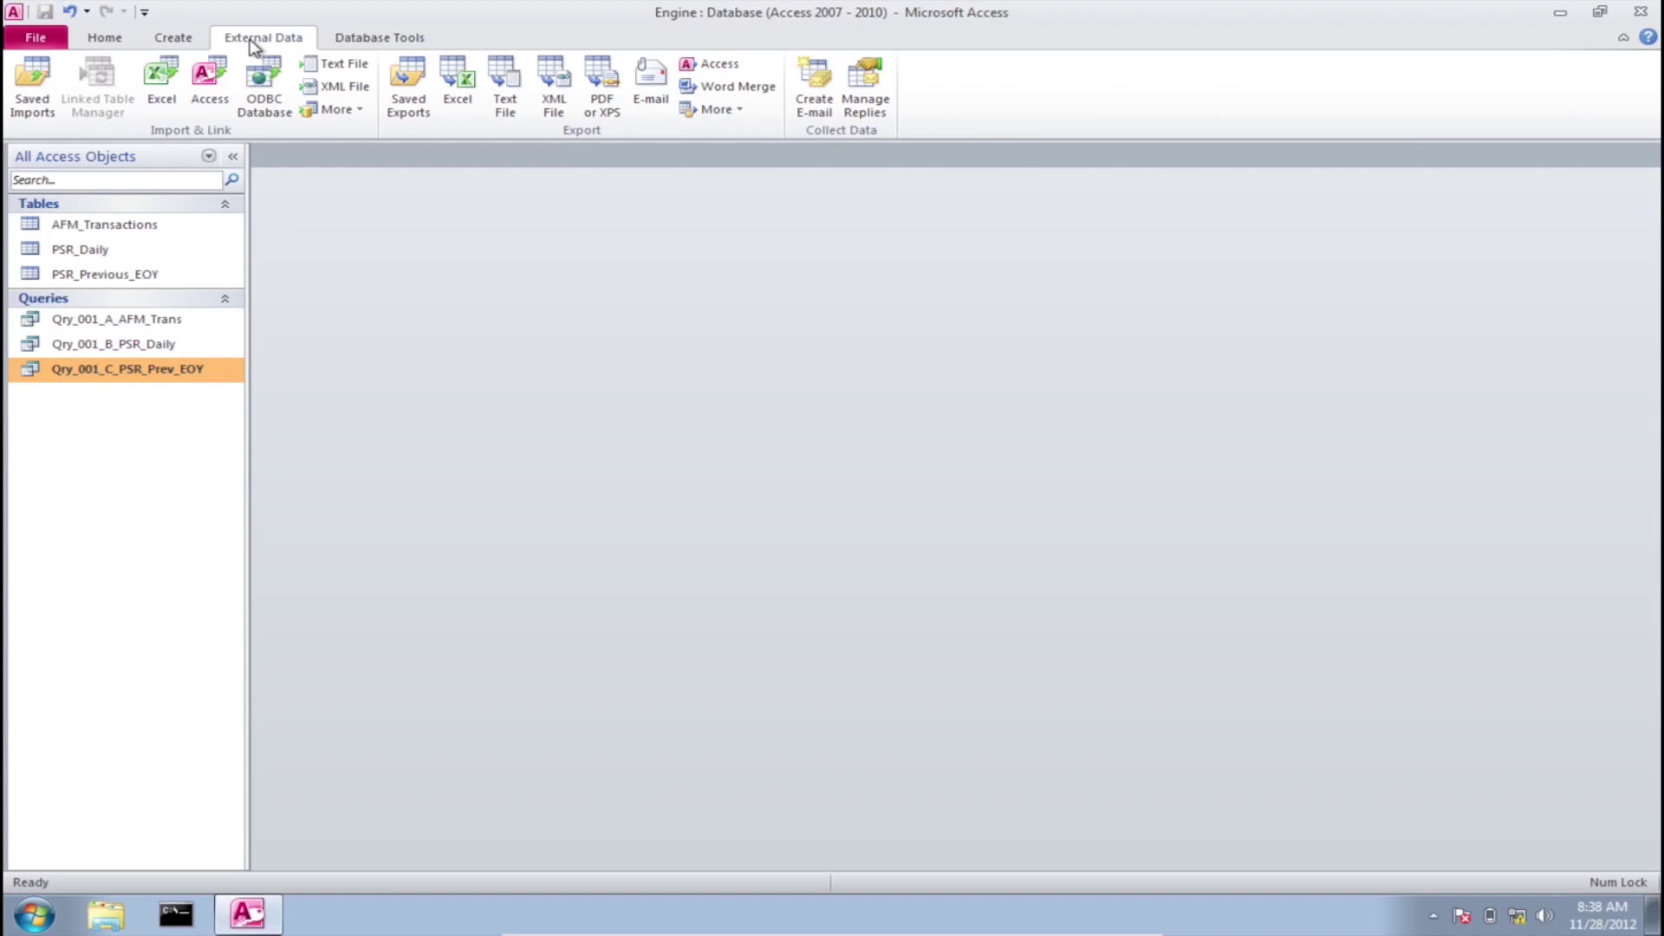
click(164, 84)
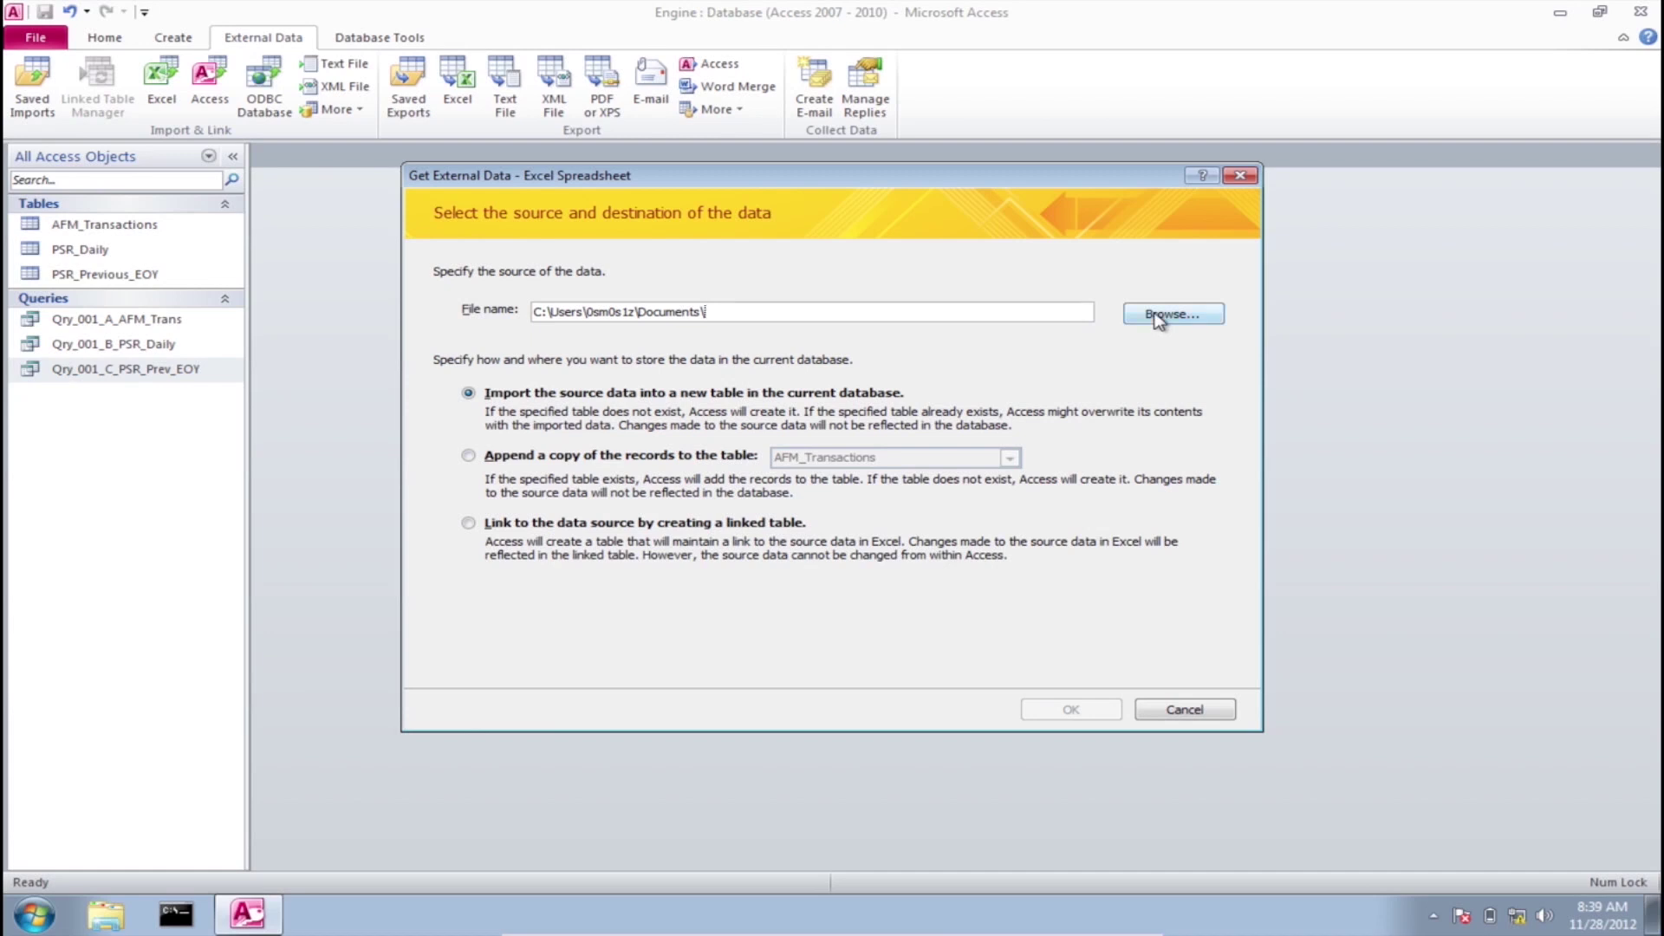
click(1160, 316)
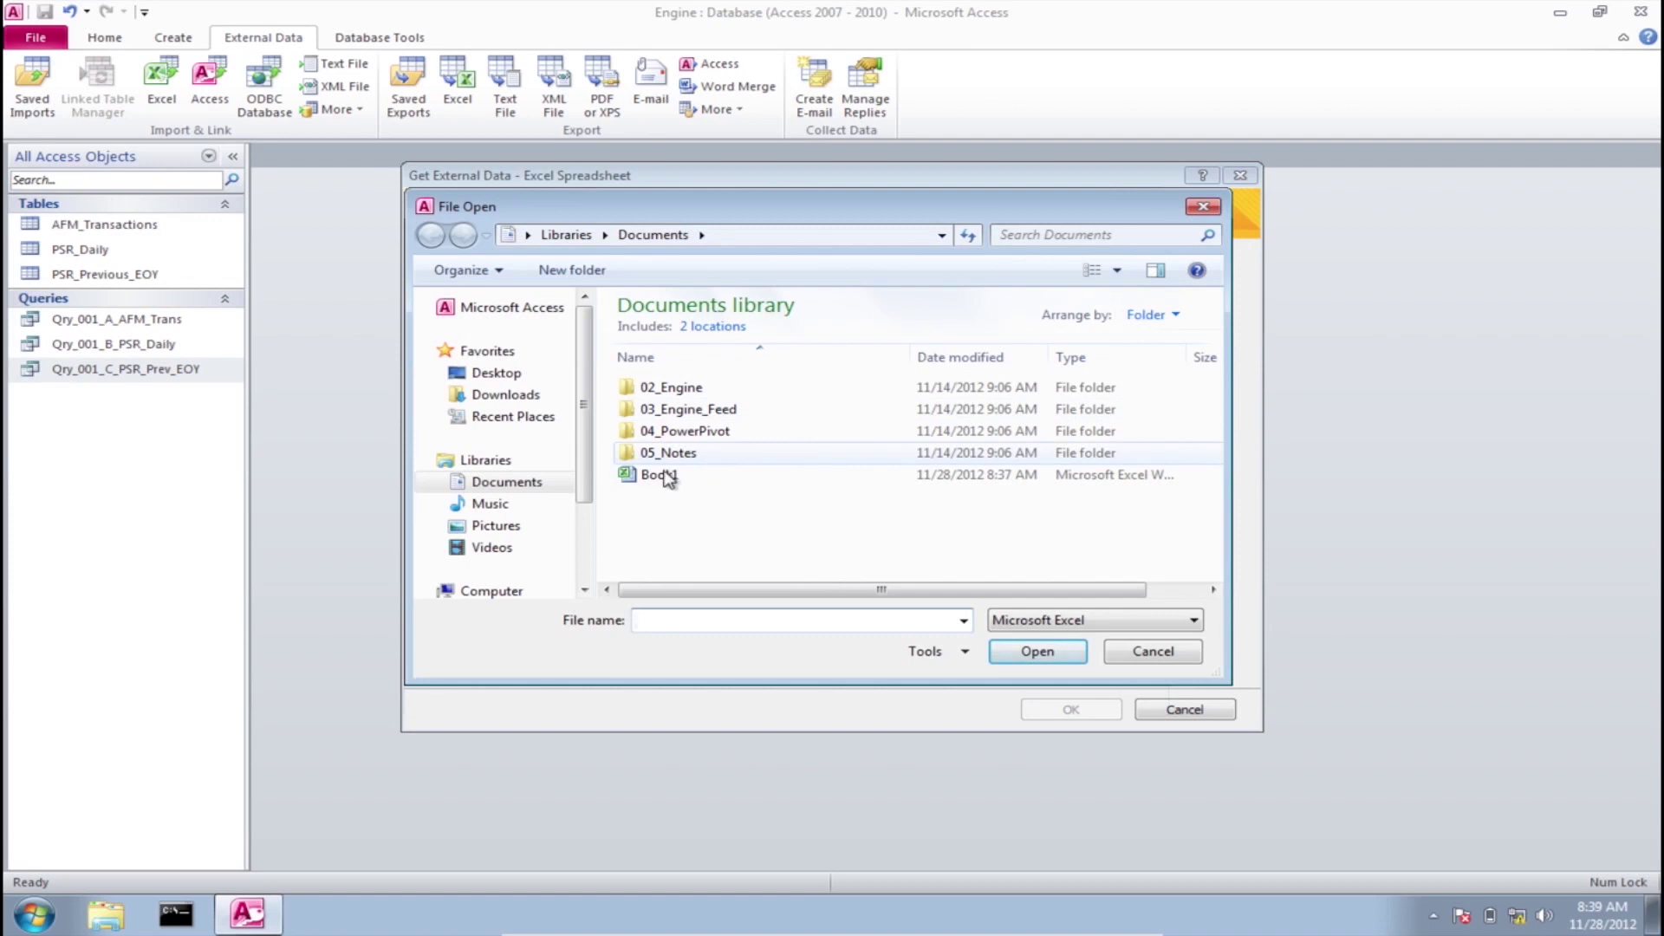
double_click(667, 477)
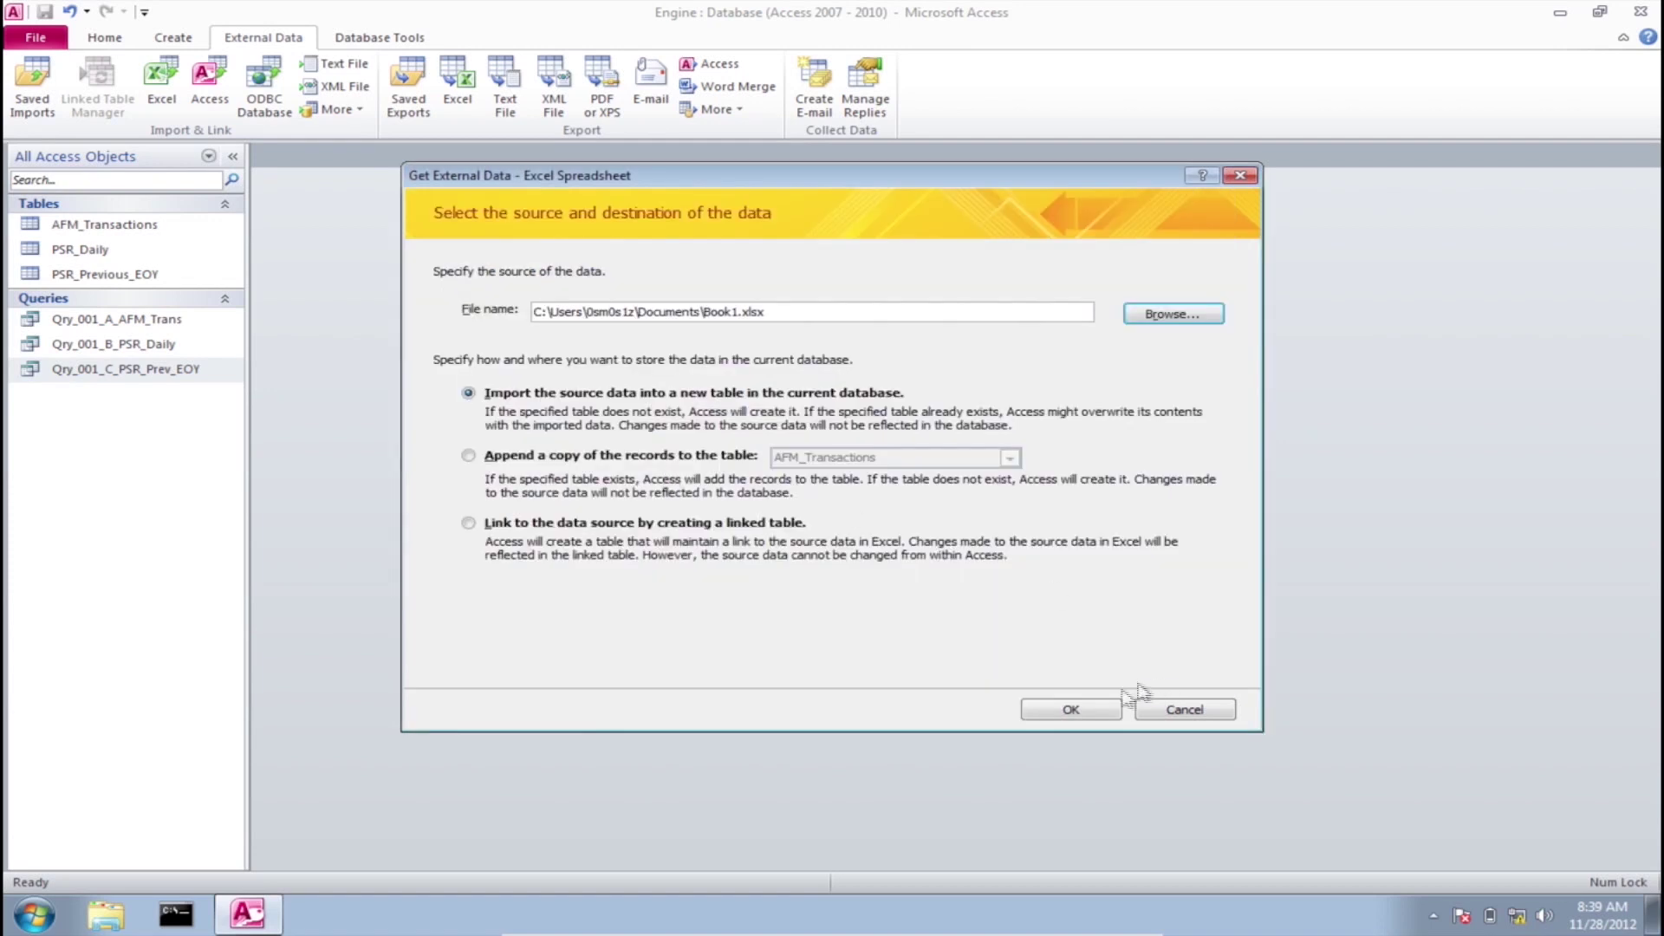
click(1071, 711)
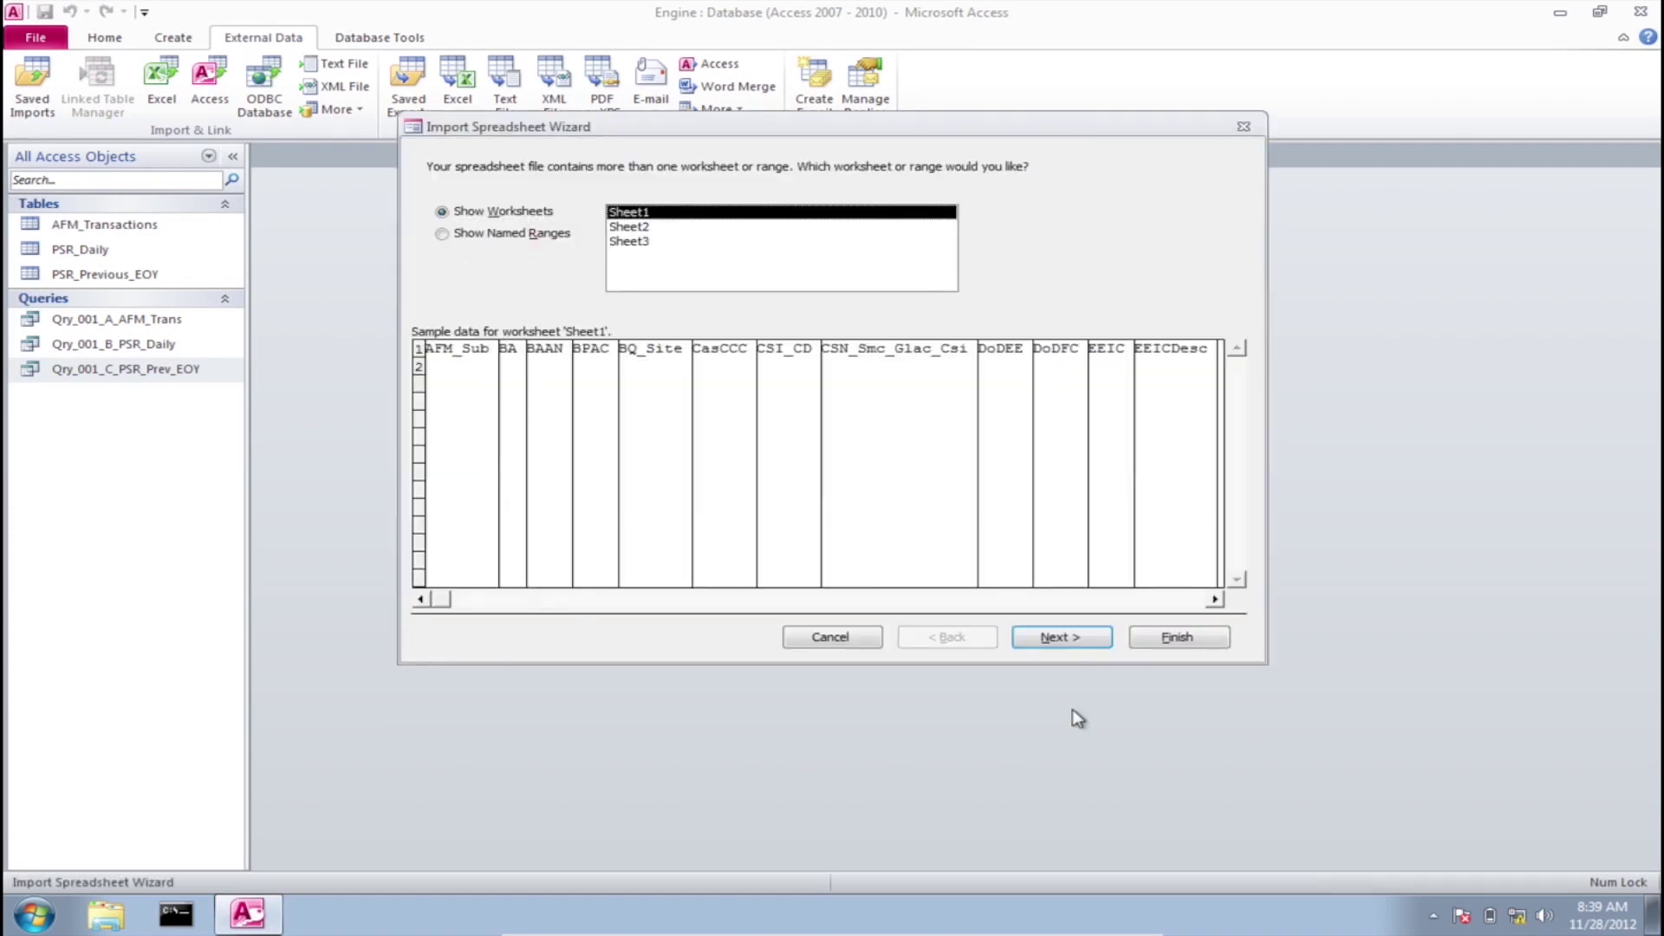
Step: Set the import to use Sheet1 with its first row as column headings, default field options and no primary key
click(1073, 638)
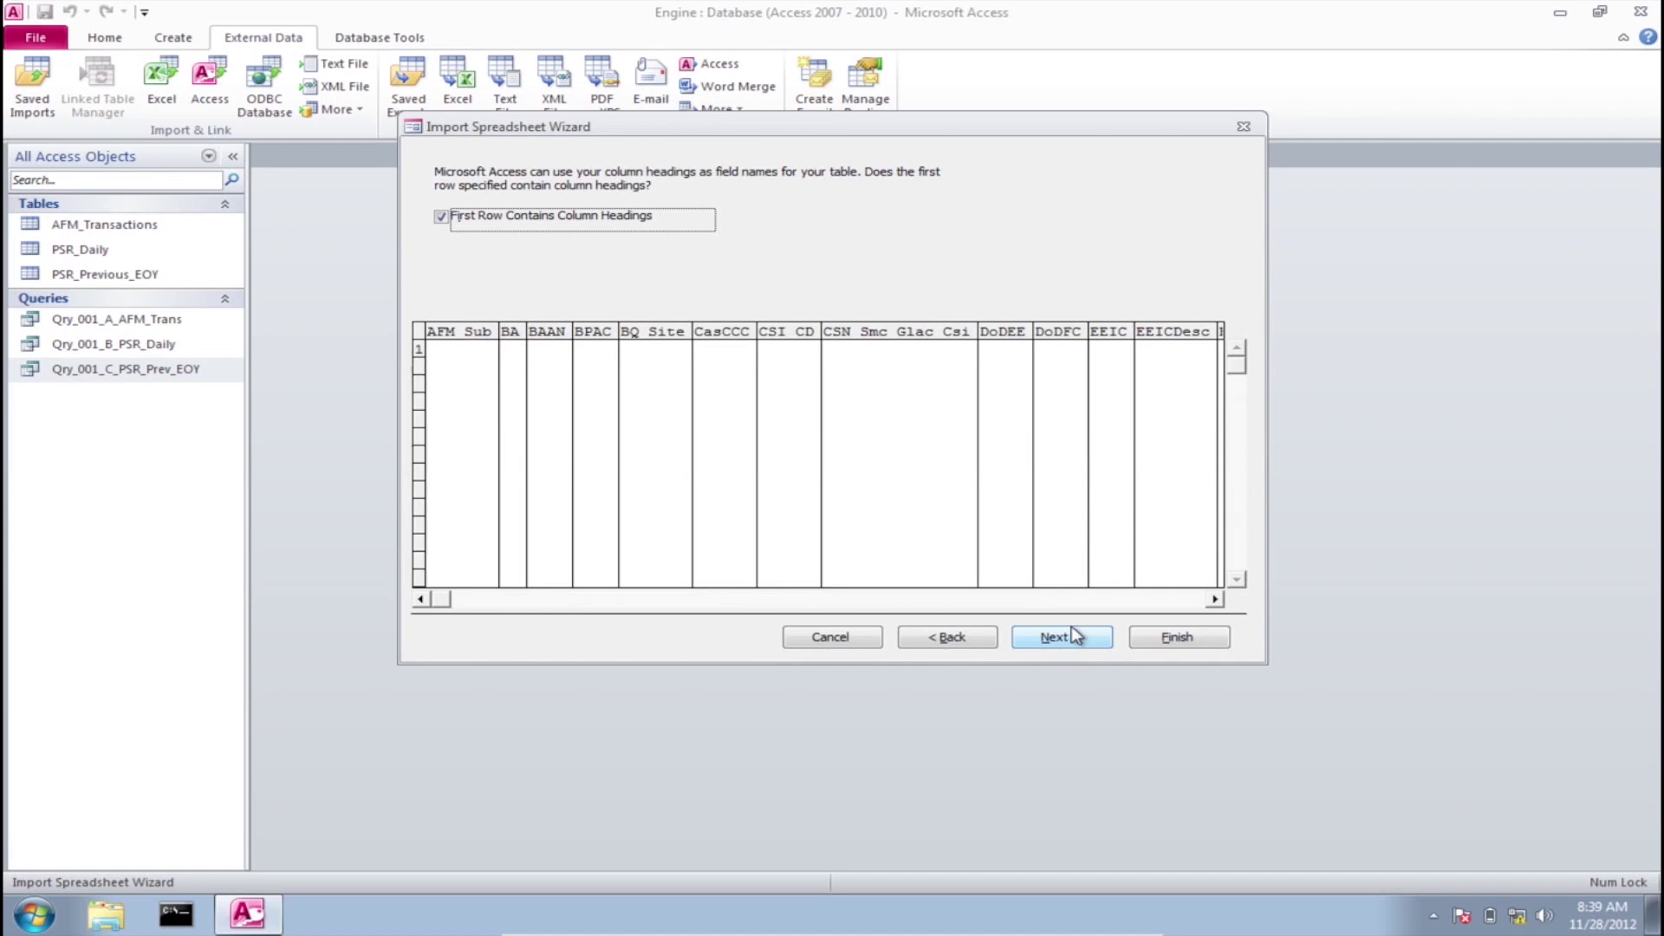
click(1073, 637)
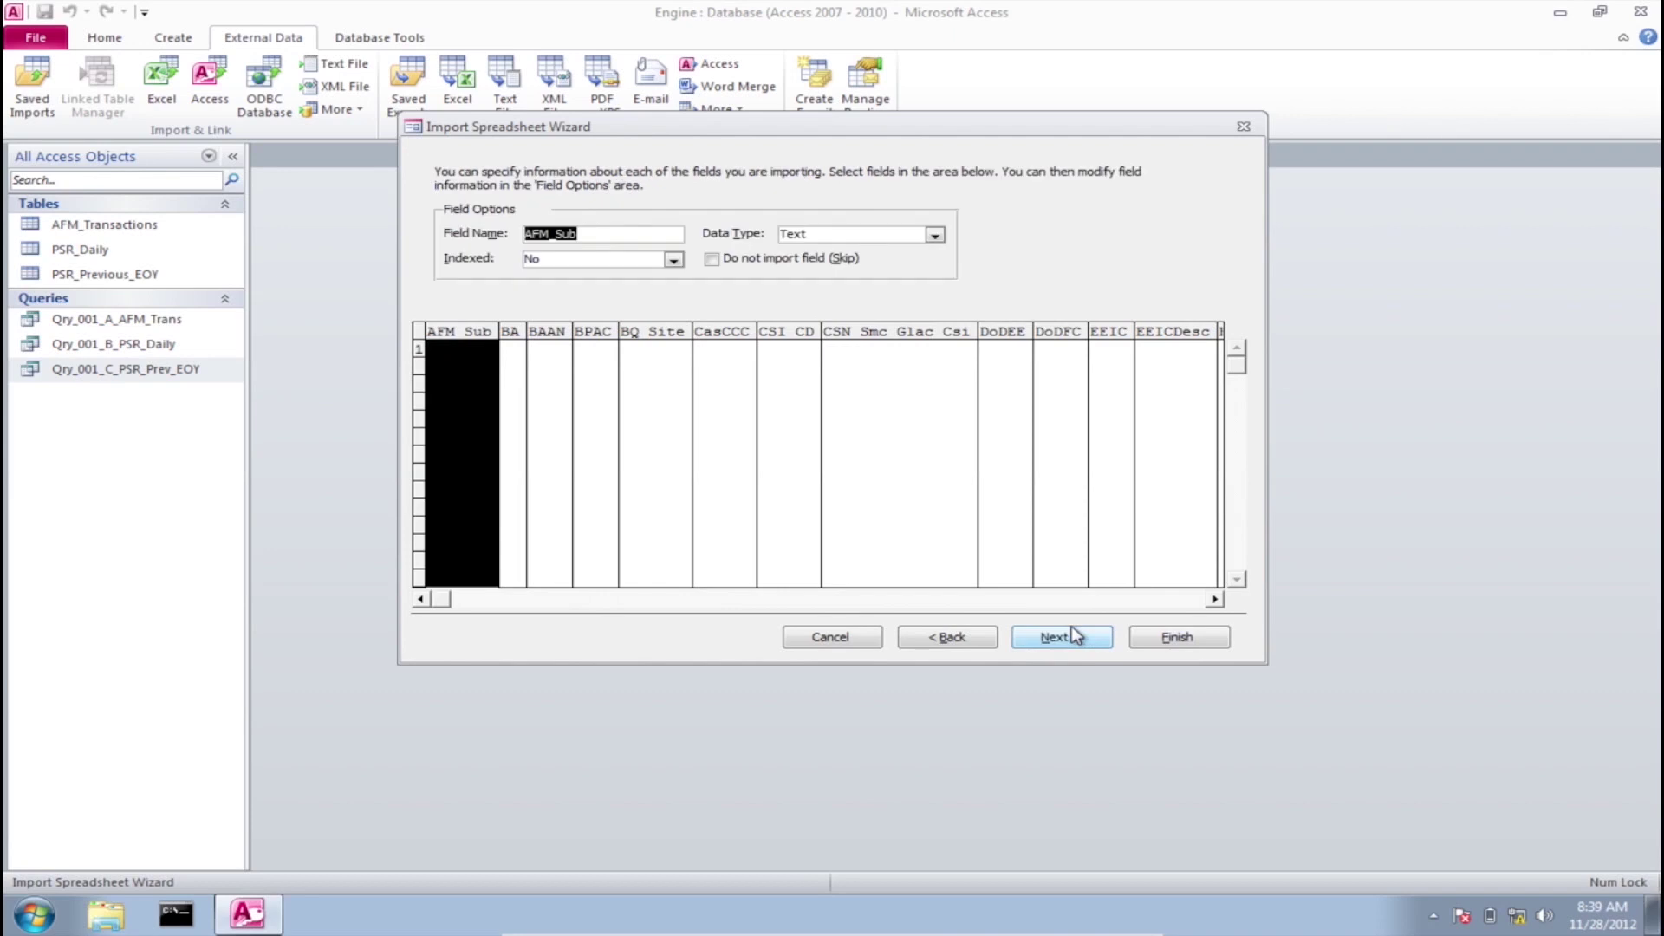
click(1073, 637)
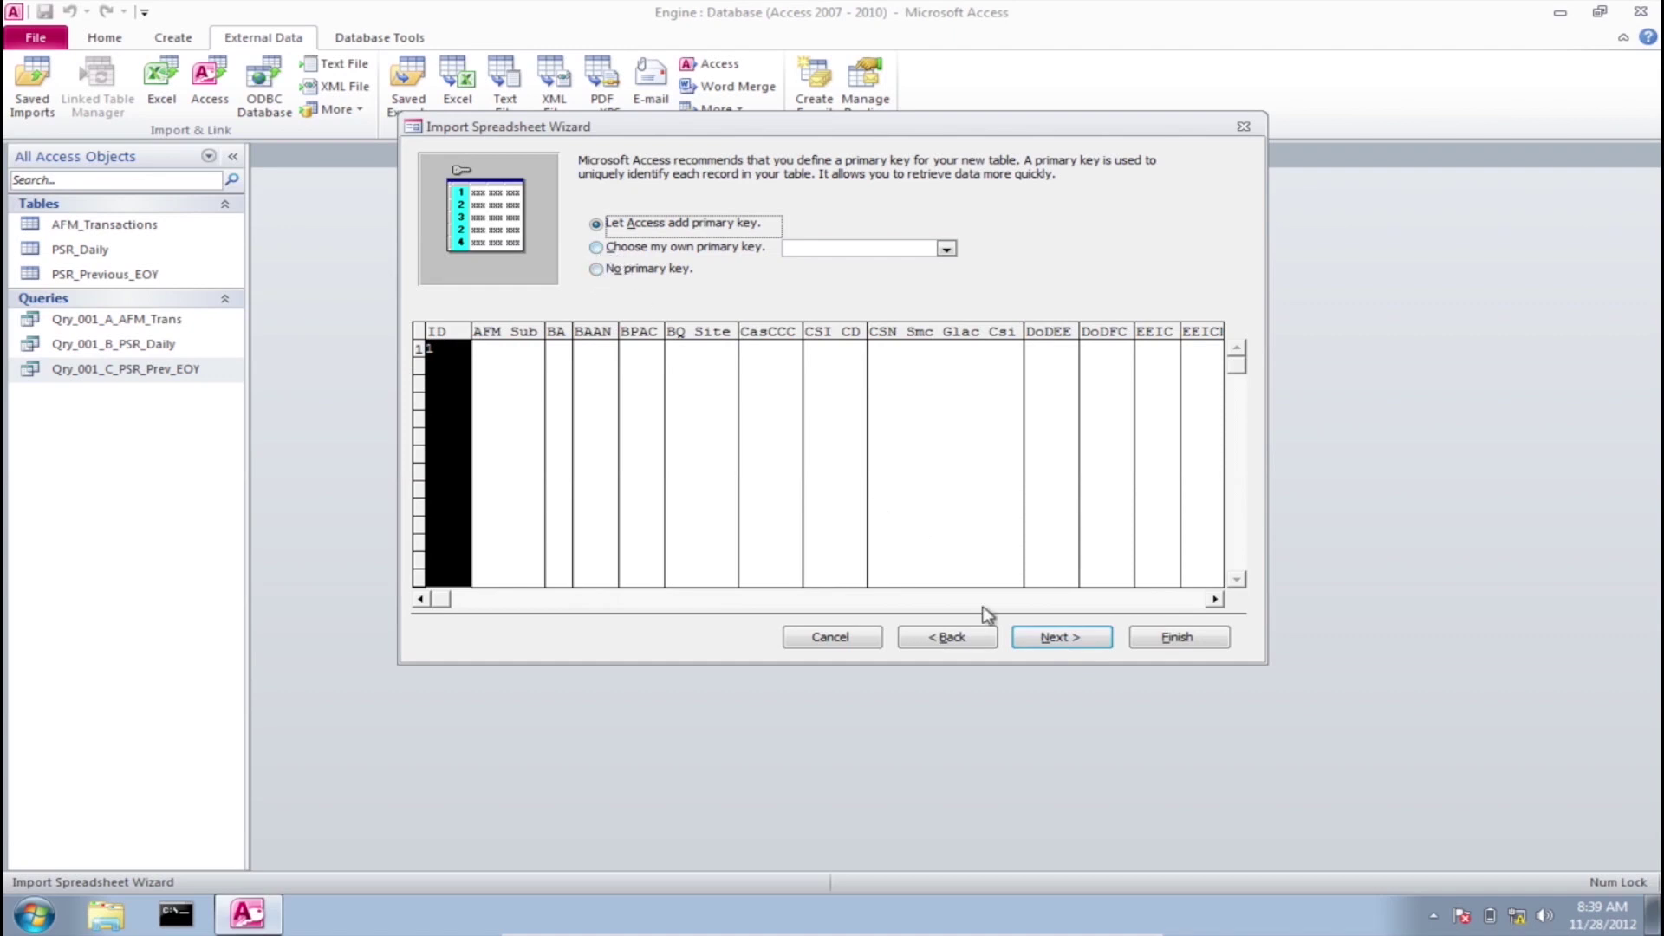
key(alt+o)
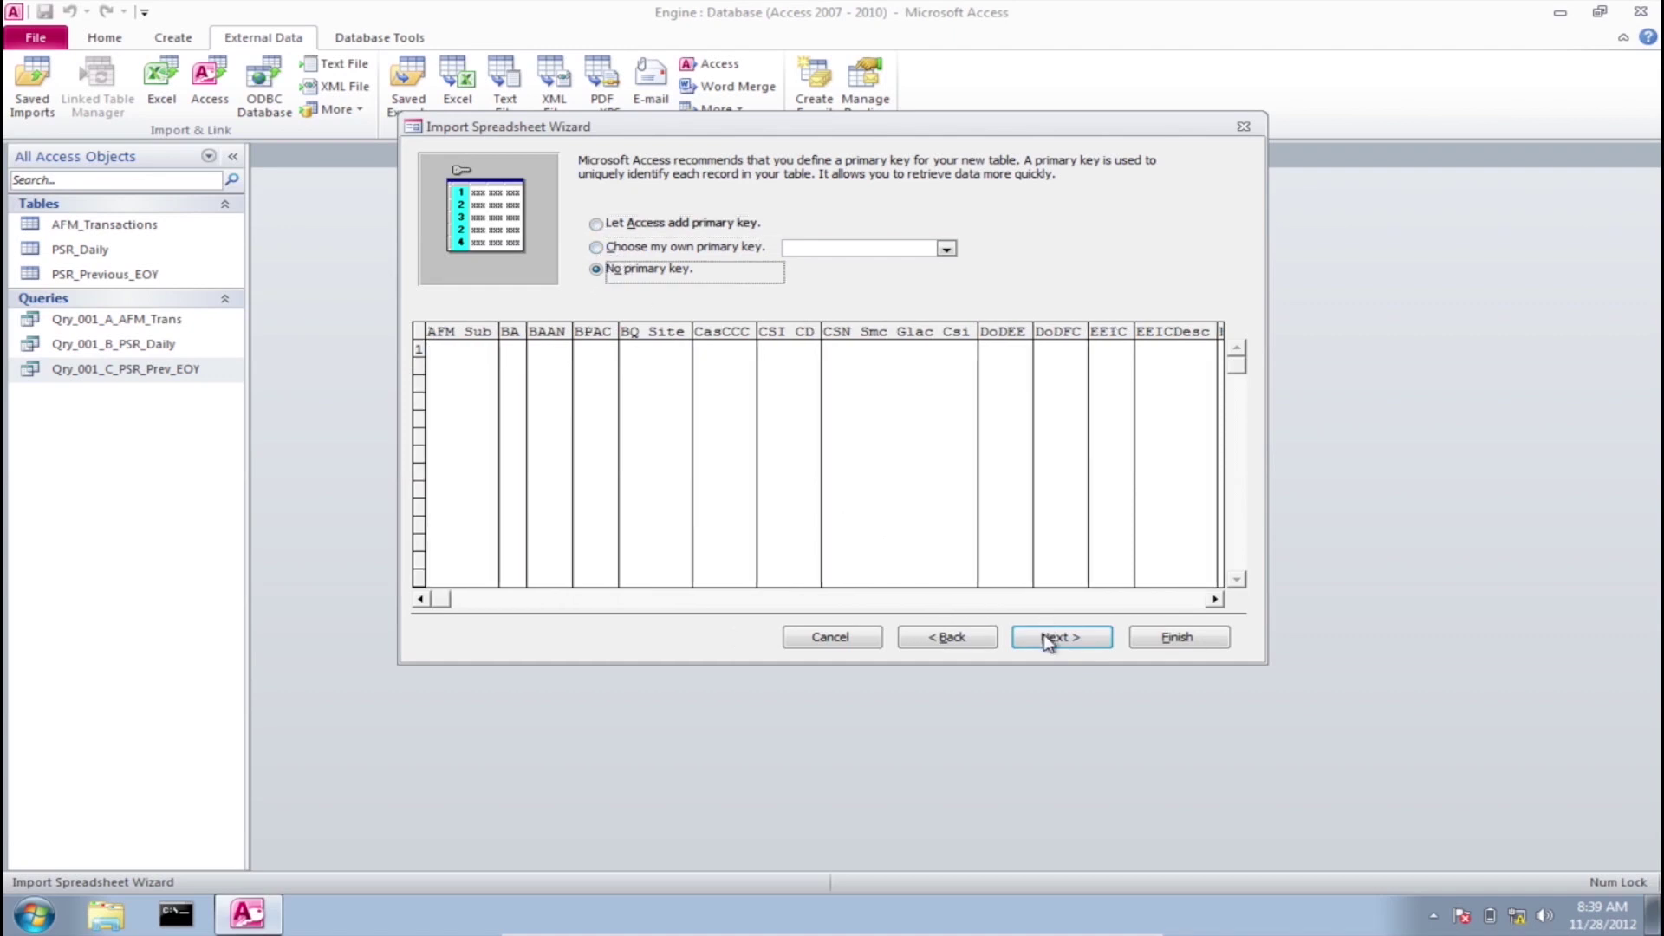
click(1048, 639)
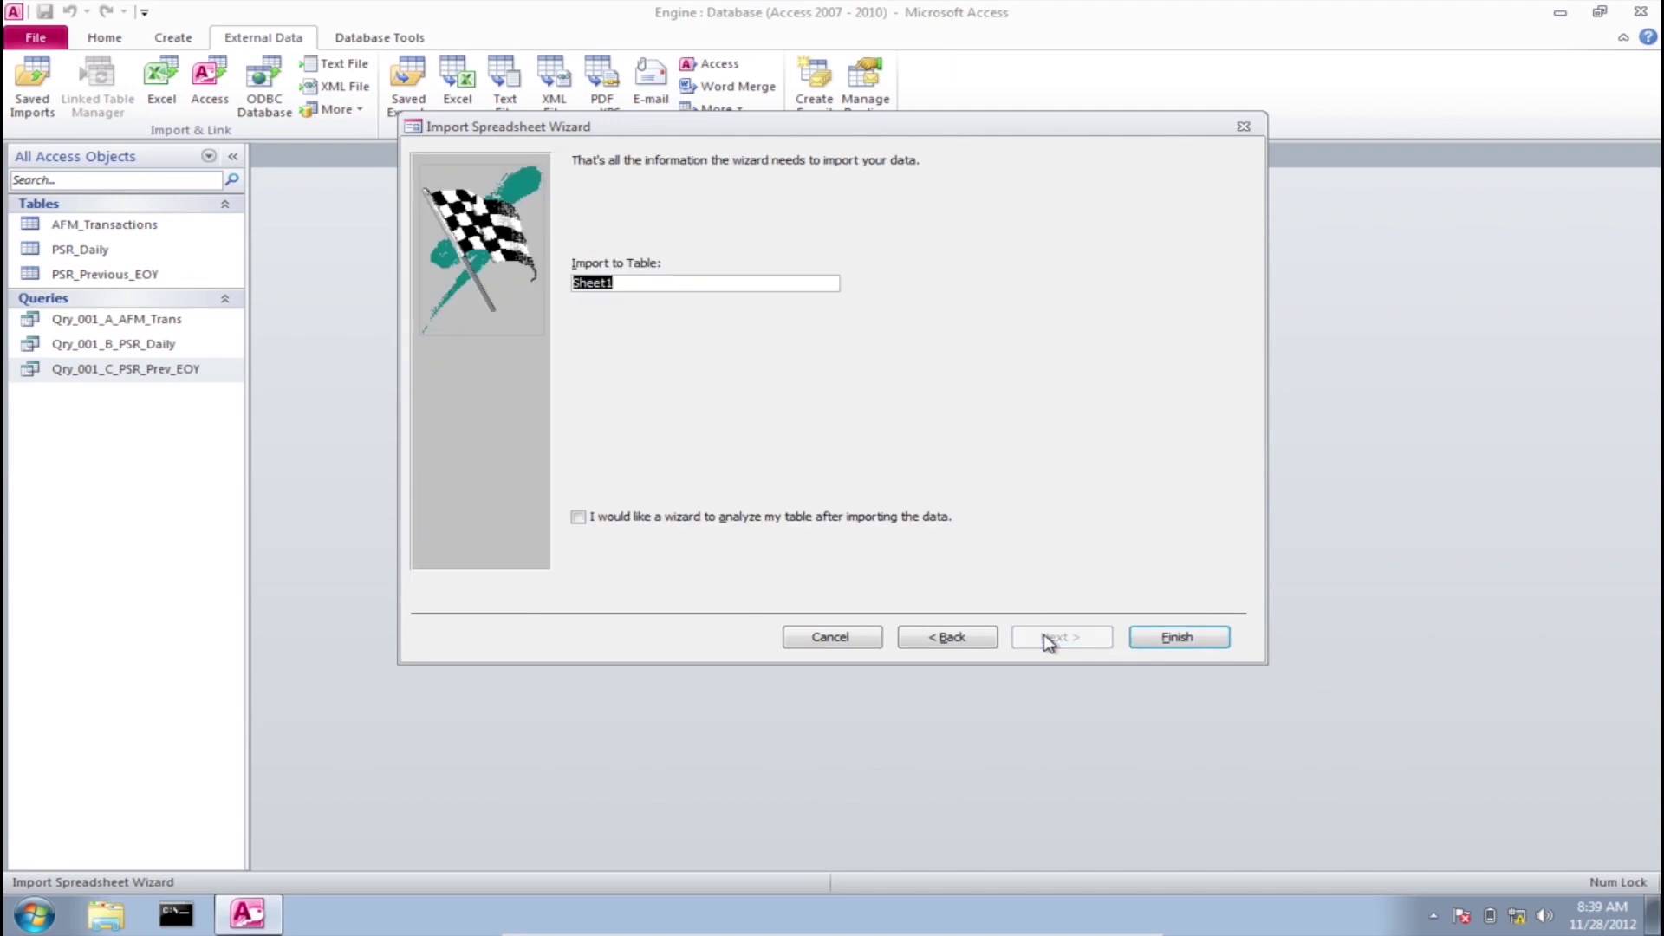
Step: Name the destination table TBL_Overall and finish the import without saving the import steps
text(TBL_Overall)
click(1180, 641)
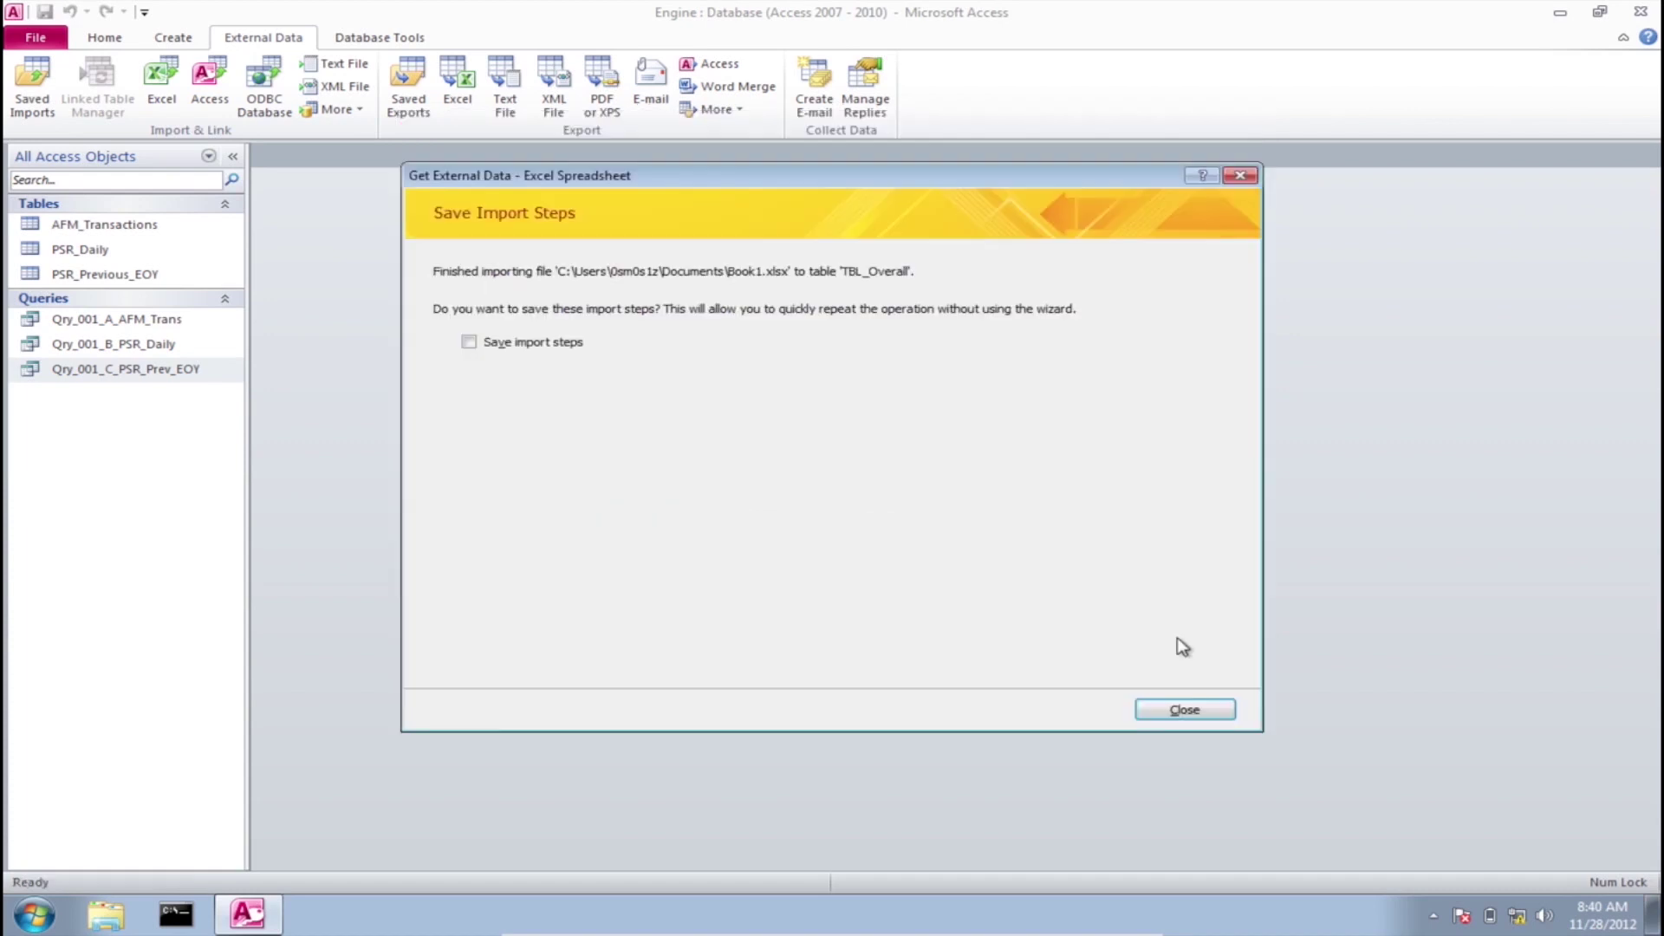
click(1184, 710)
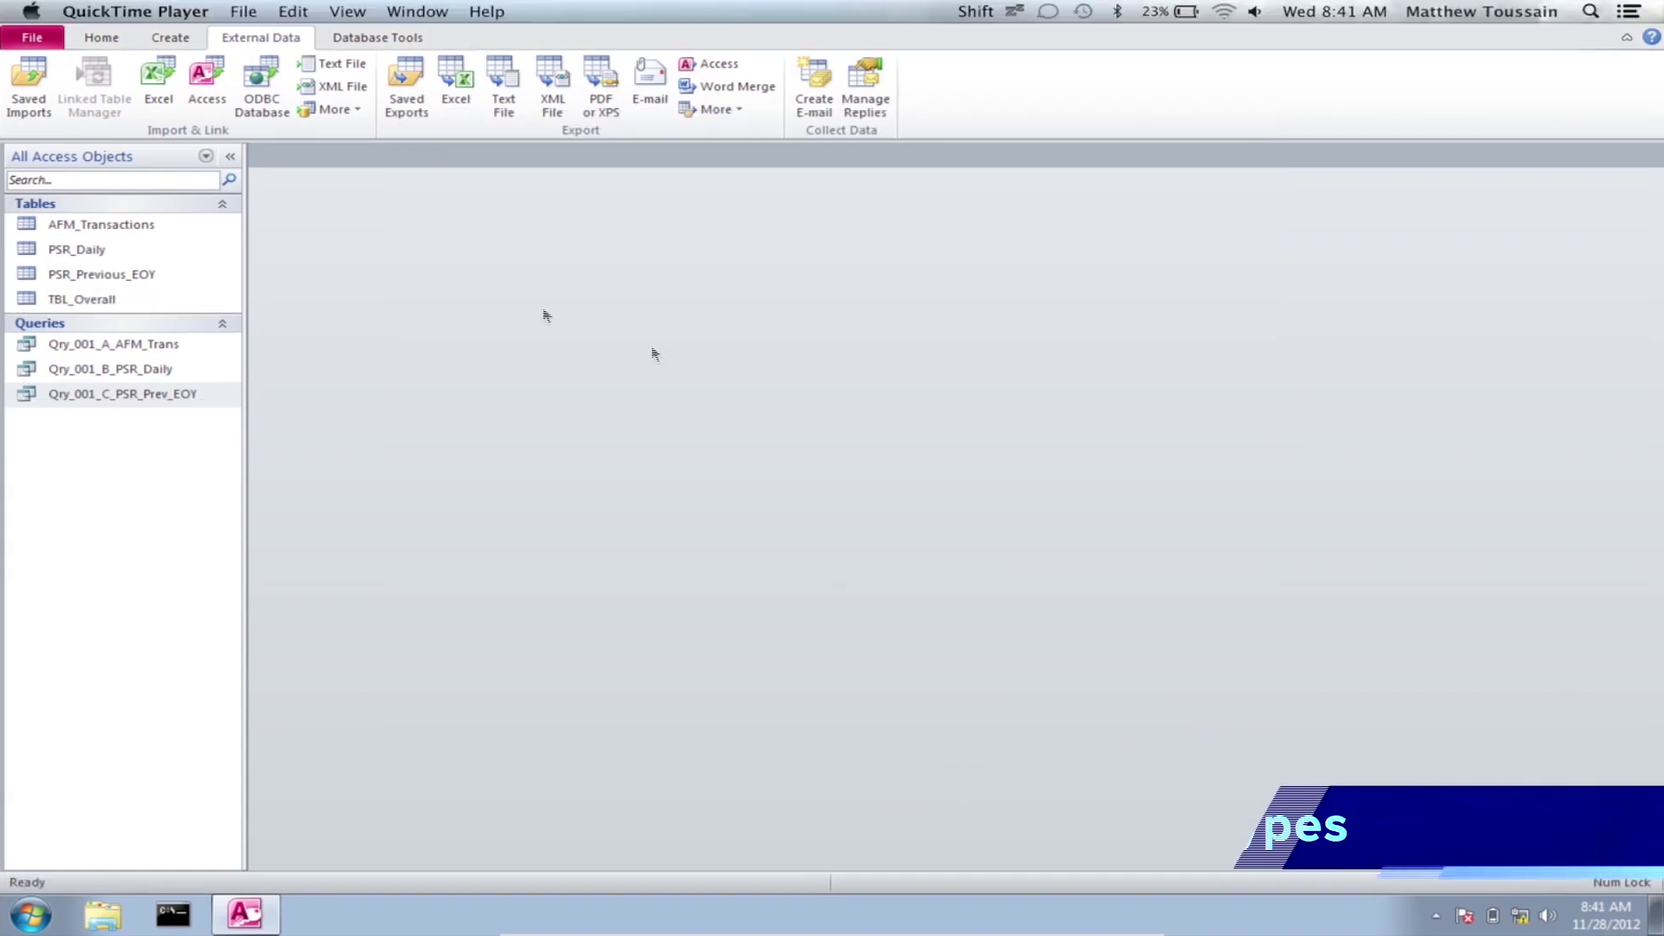
Step: Open TBL_Overall in Design View and set the Full_AsOfDate field's data type to Date/Time
right_click(102, 300)
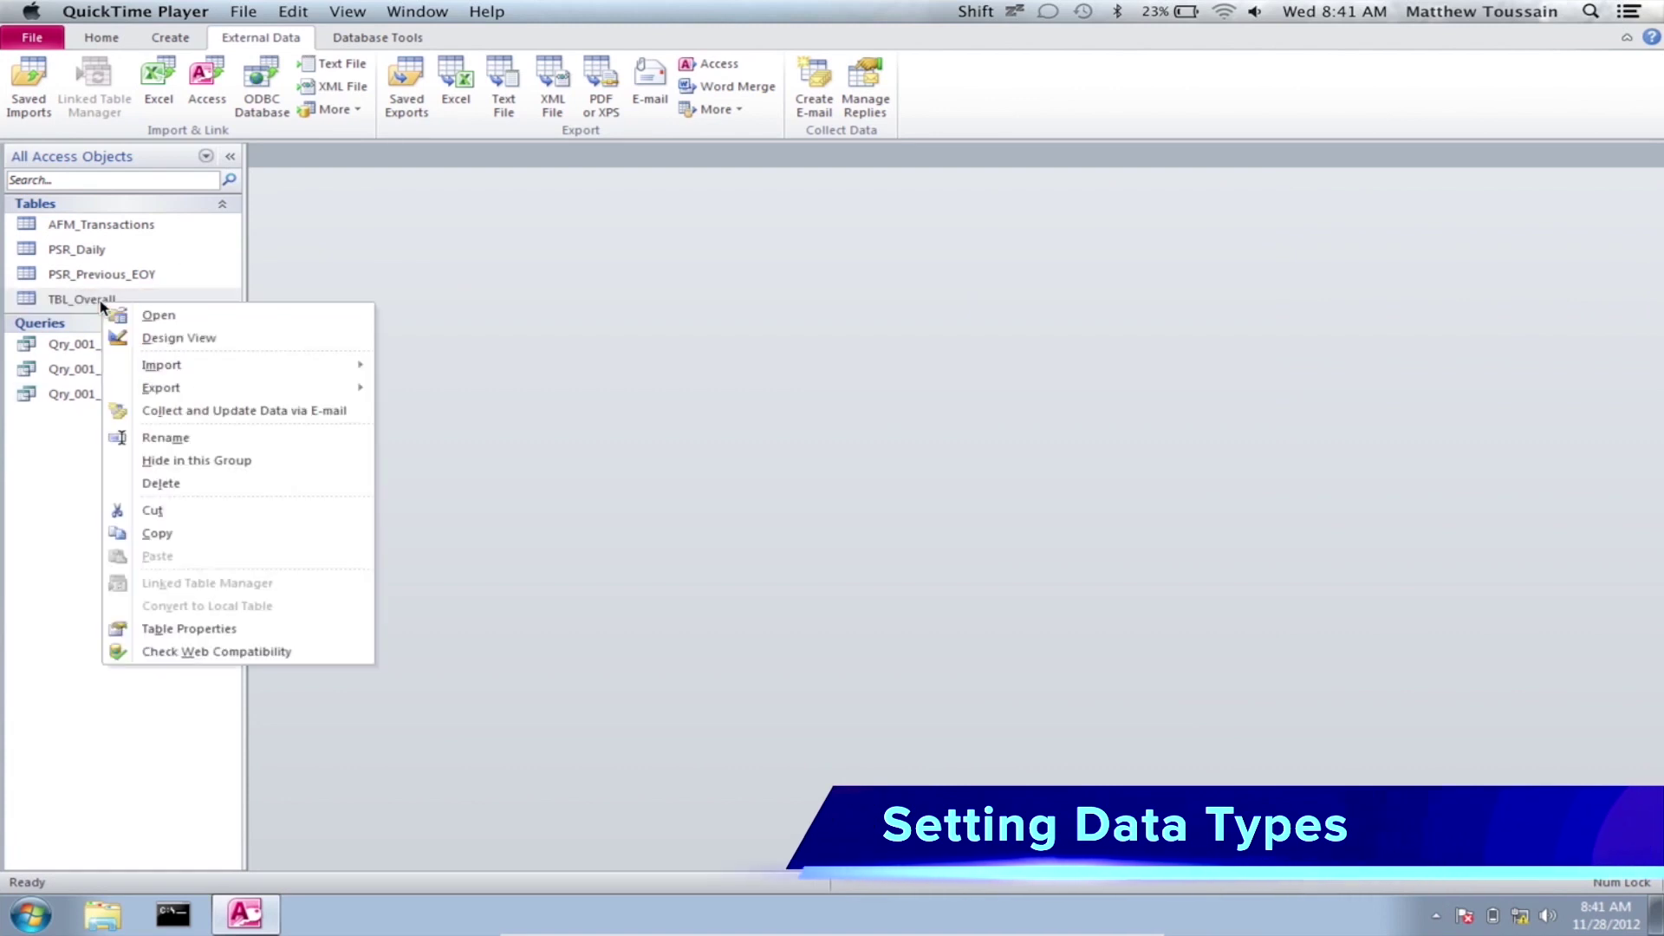
click(182, 338)
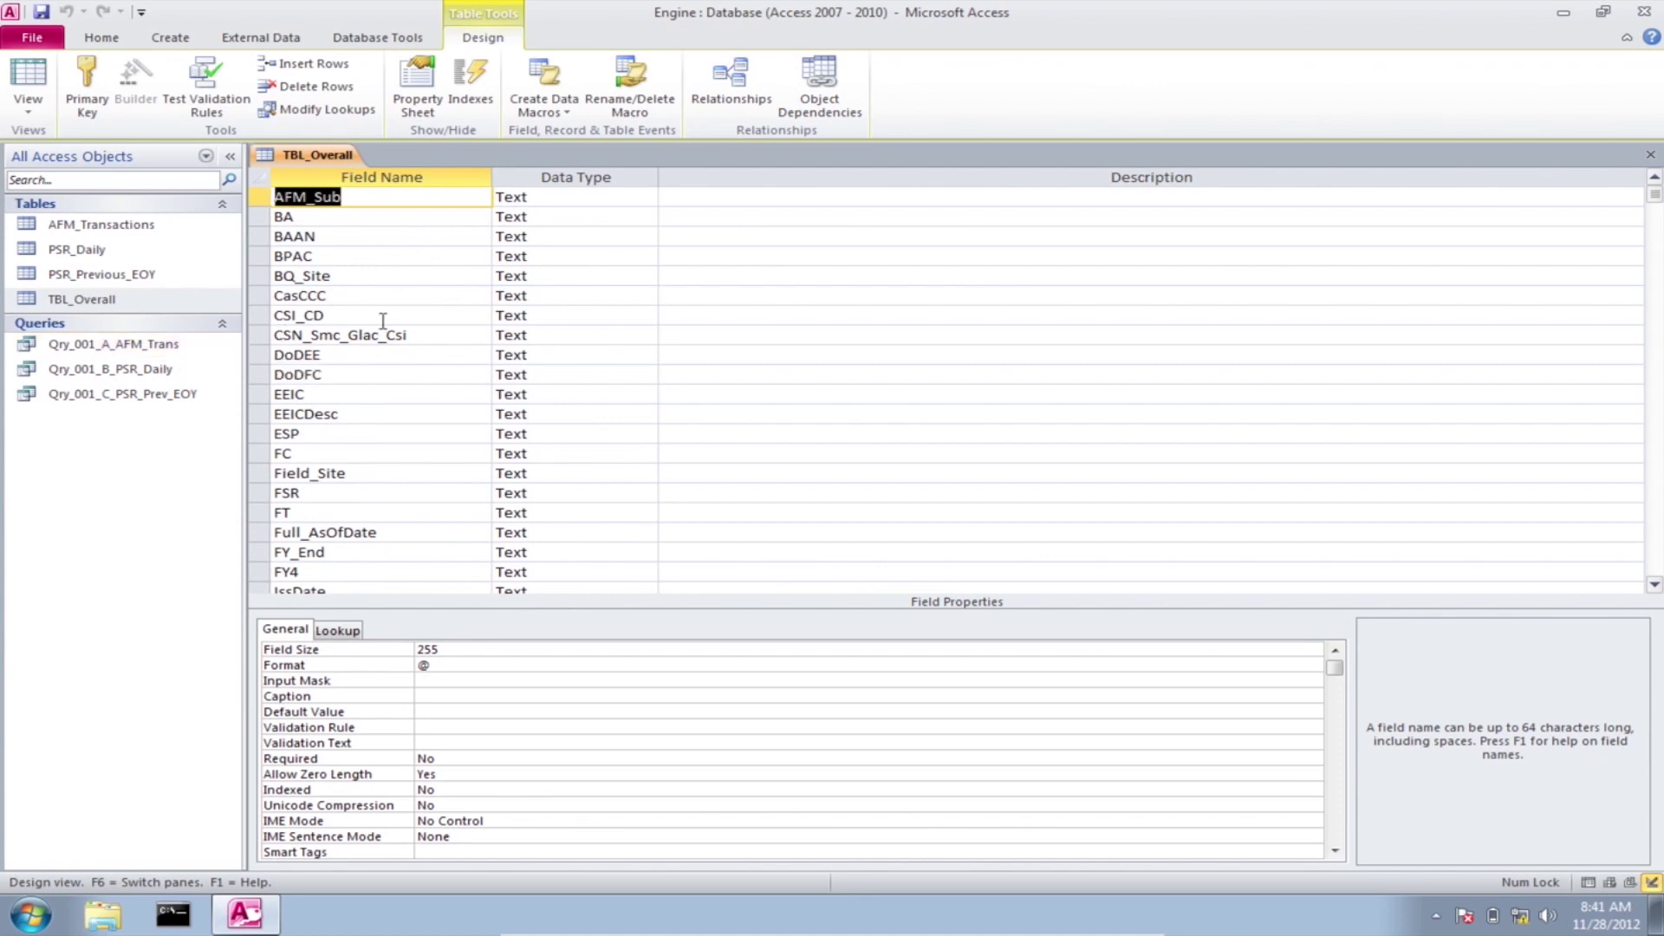
scroll(485, 339, down, 3)
click(594, 357)
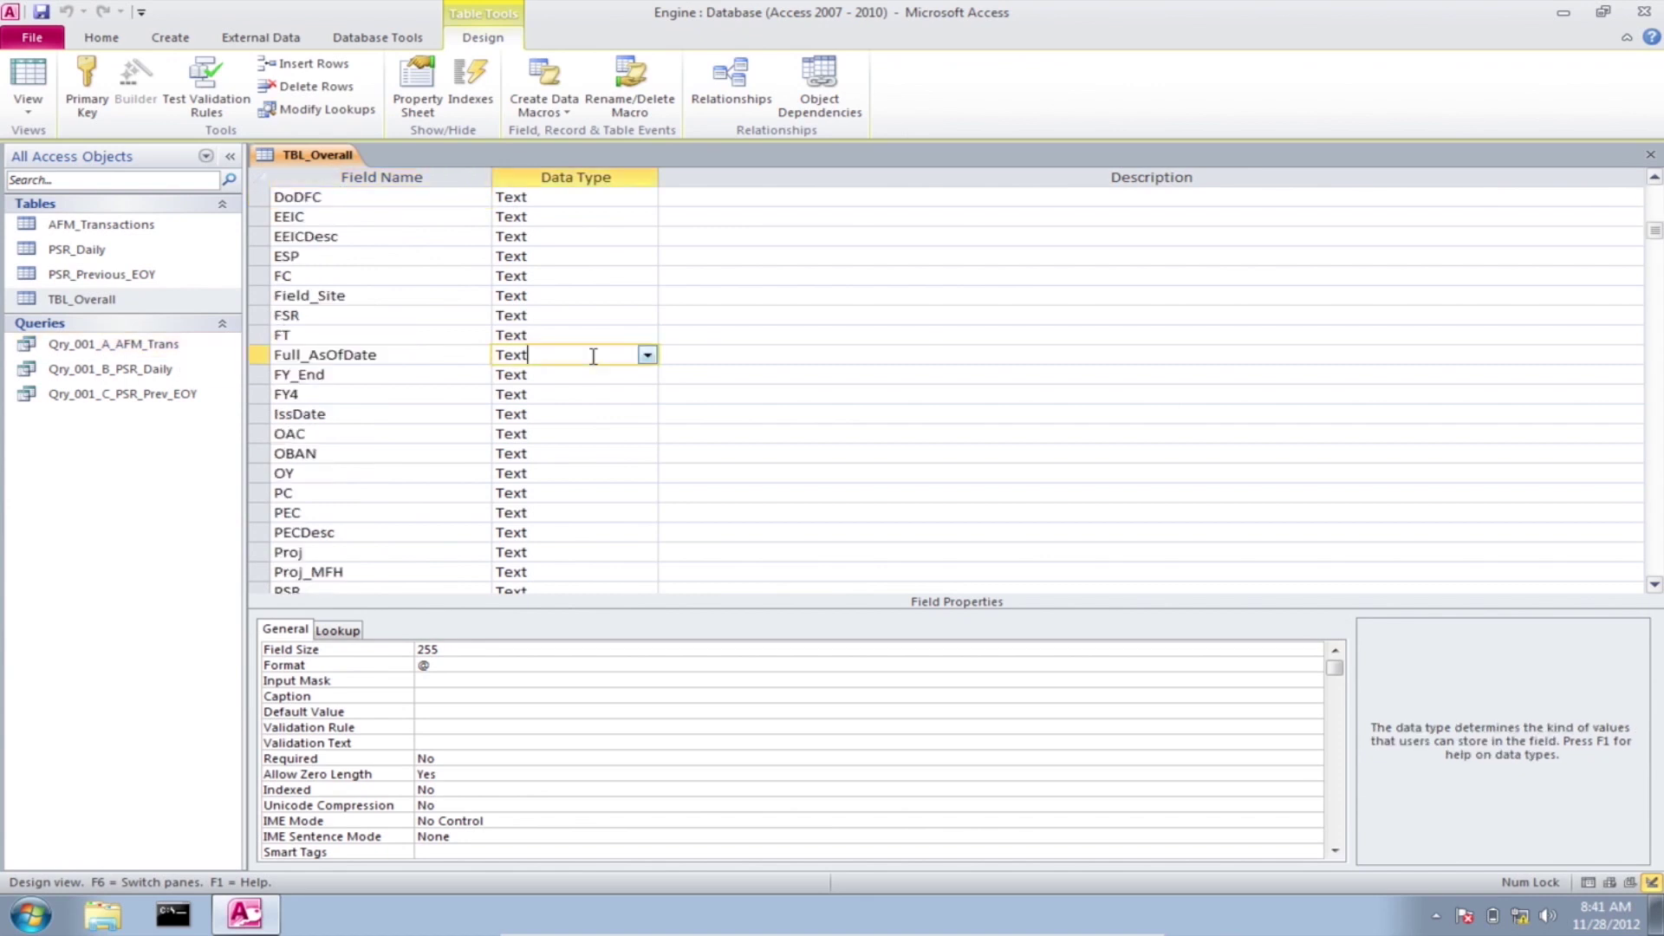
click(647, 354)
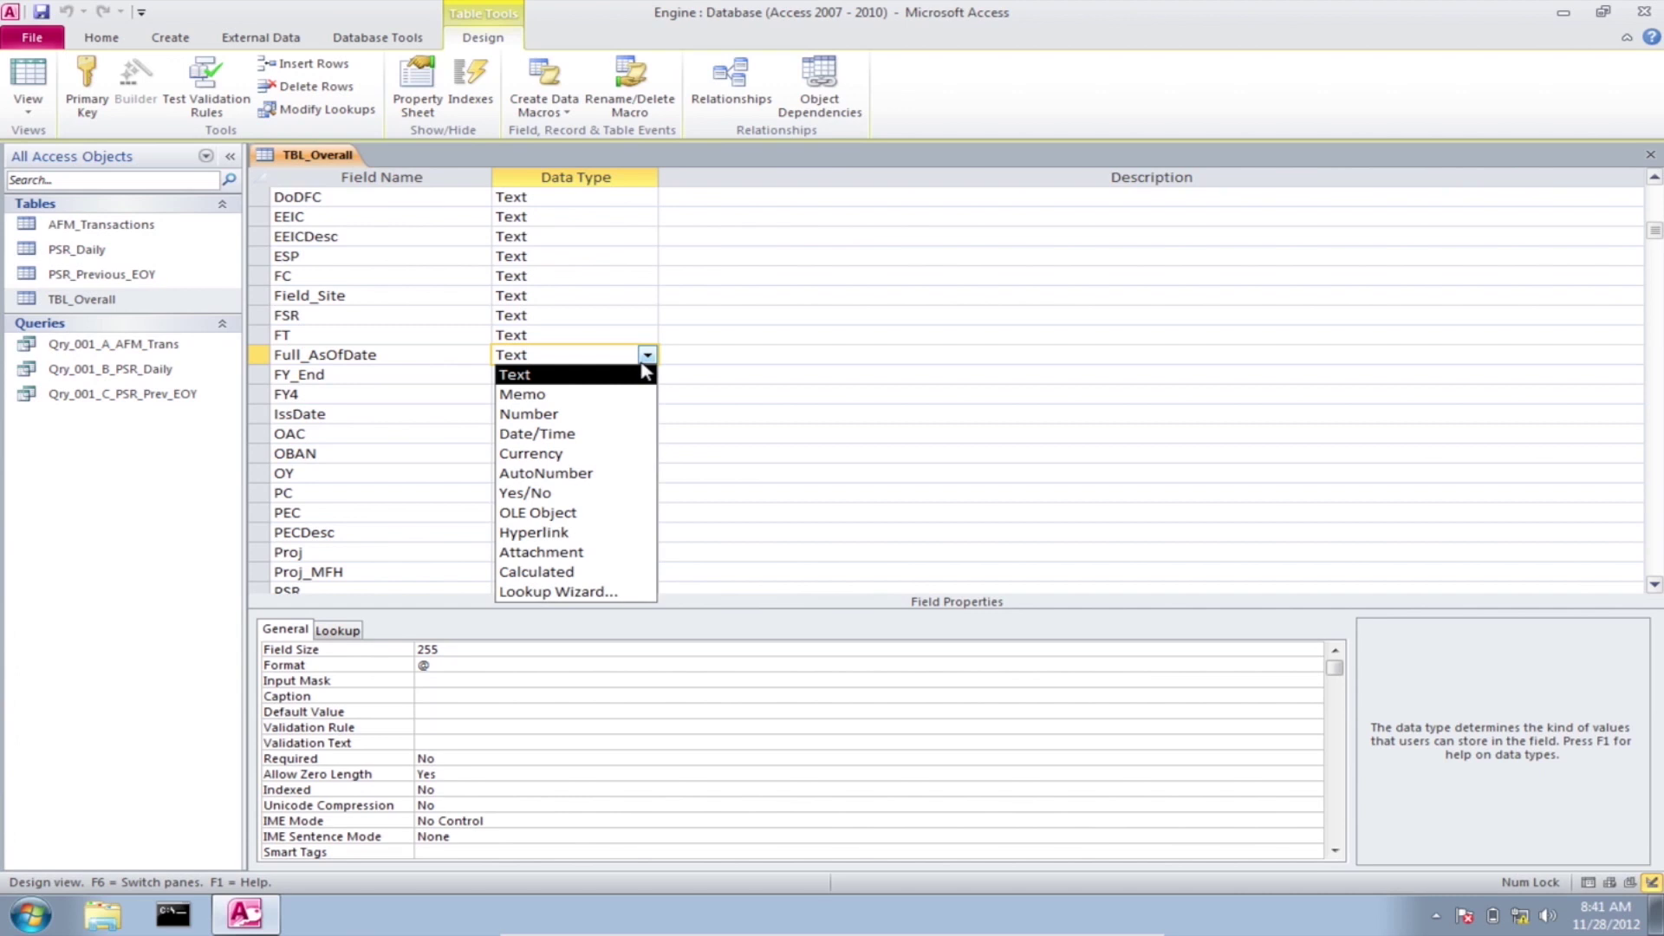
click(576, 433)
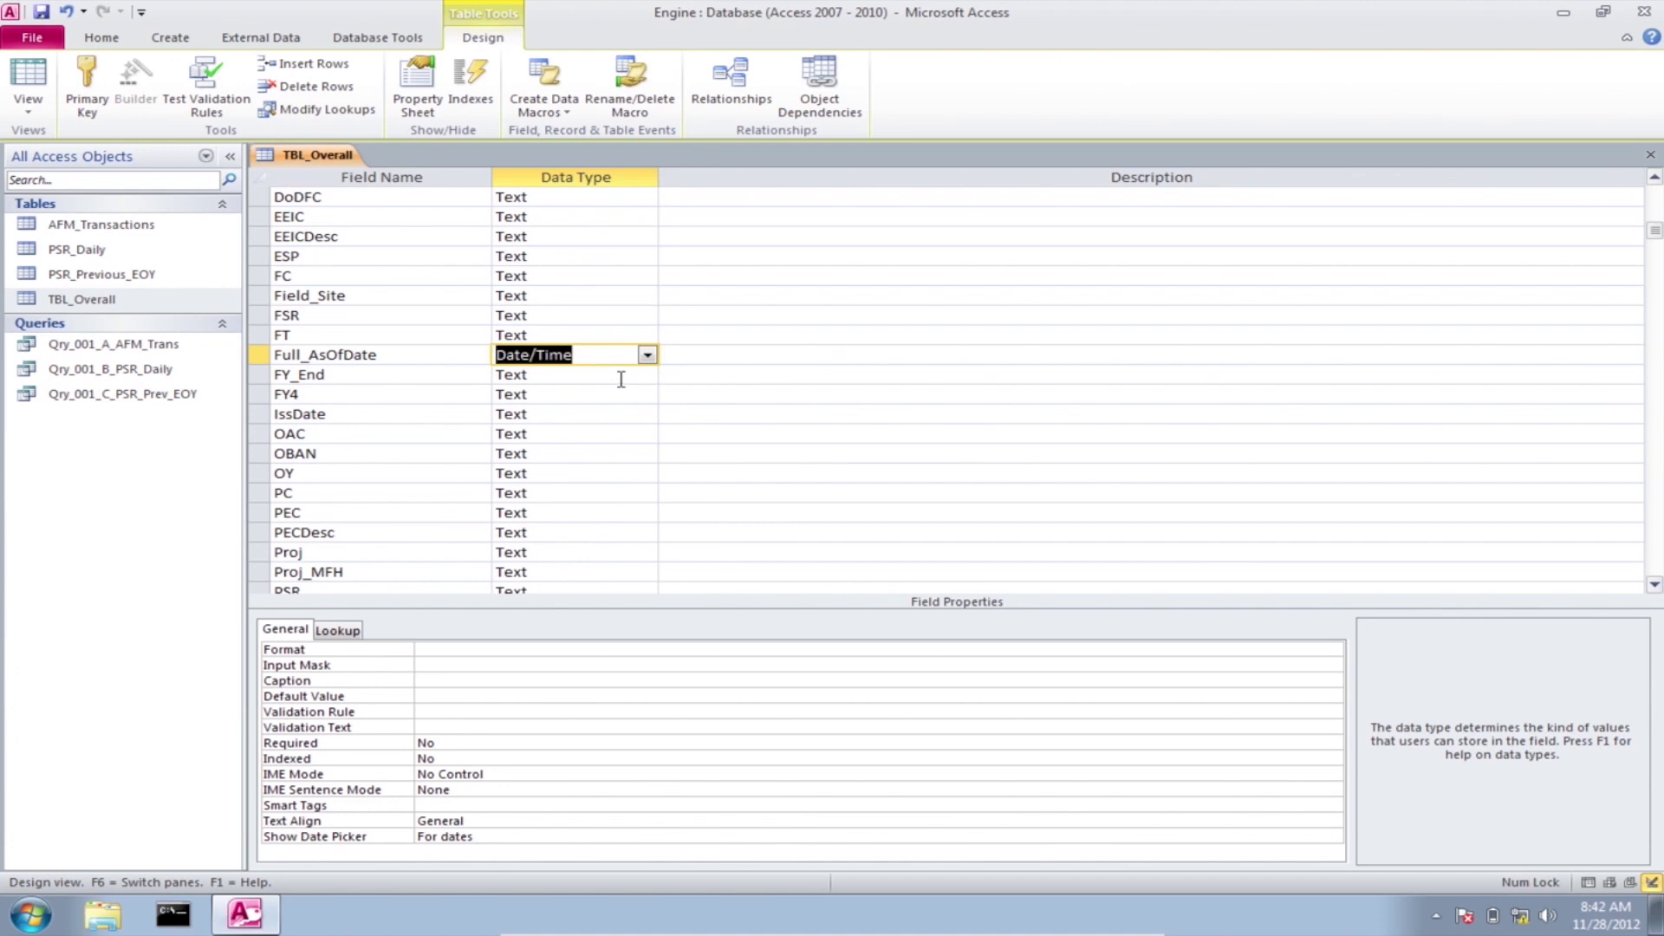
Step: Set the data types of the IssDate and ReportDate fields in TBL_Overall to Date/Time
click(646, 414)
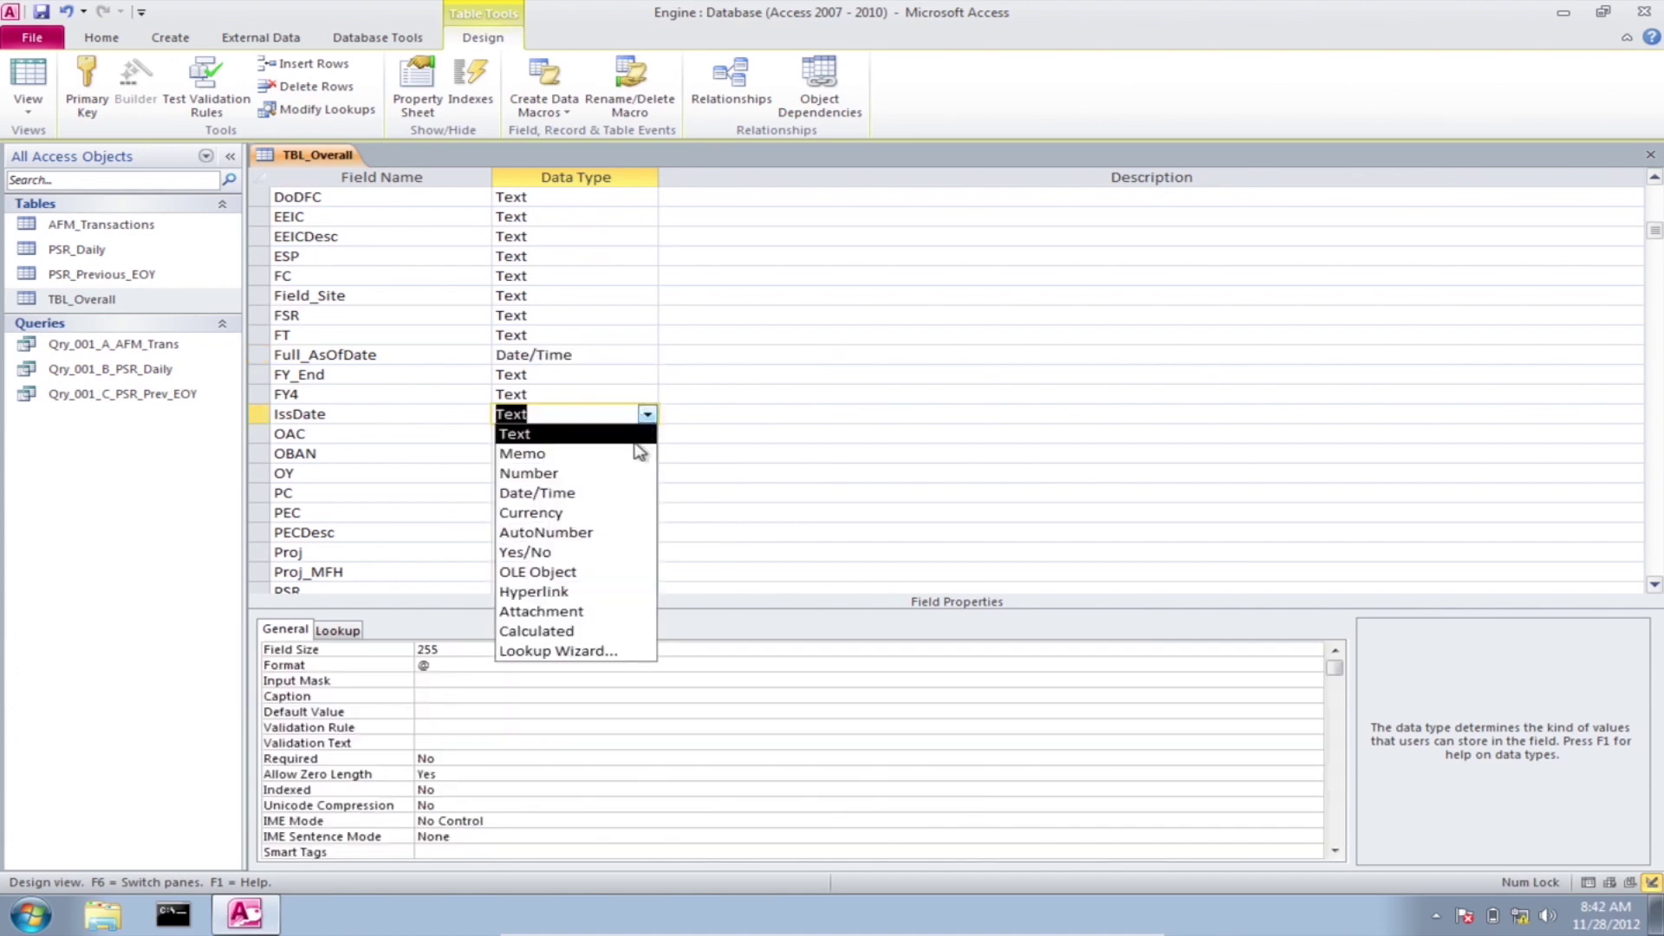
click(591, 493)
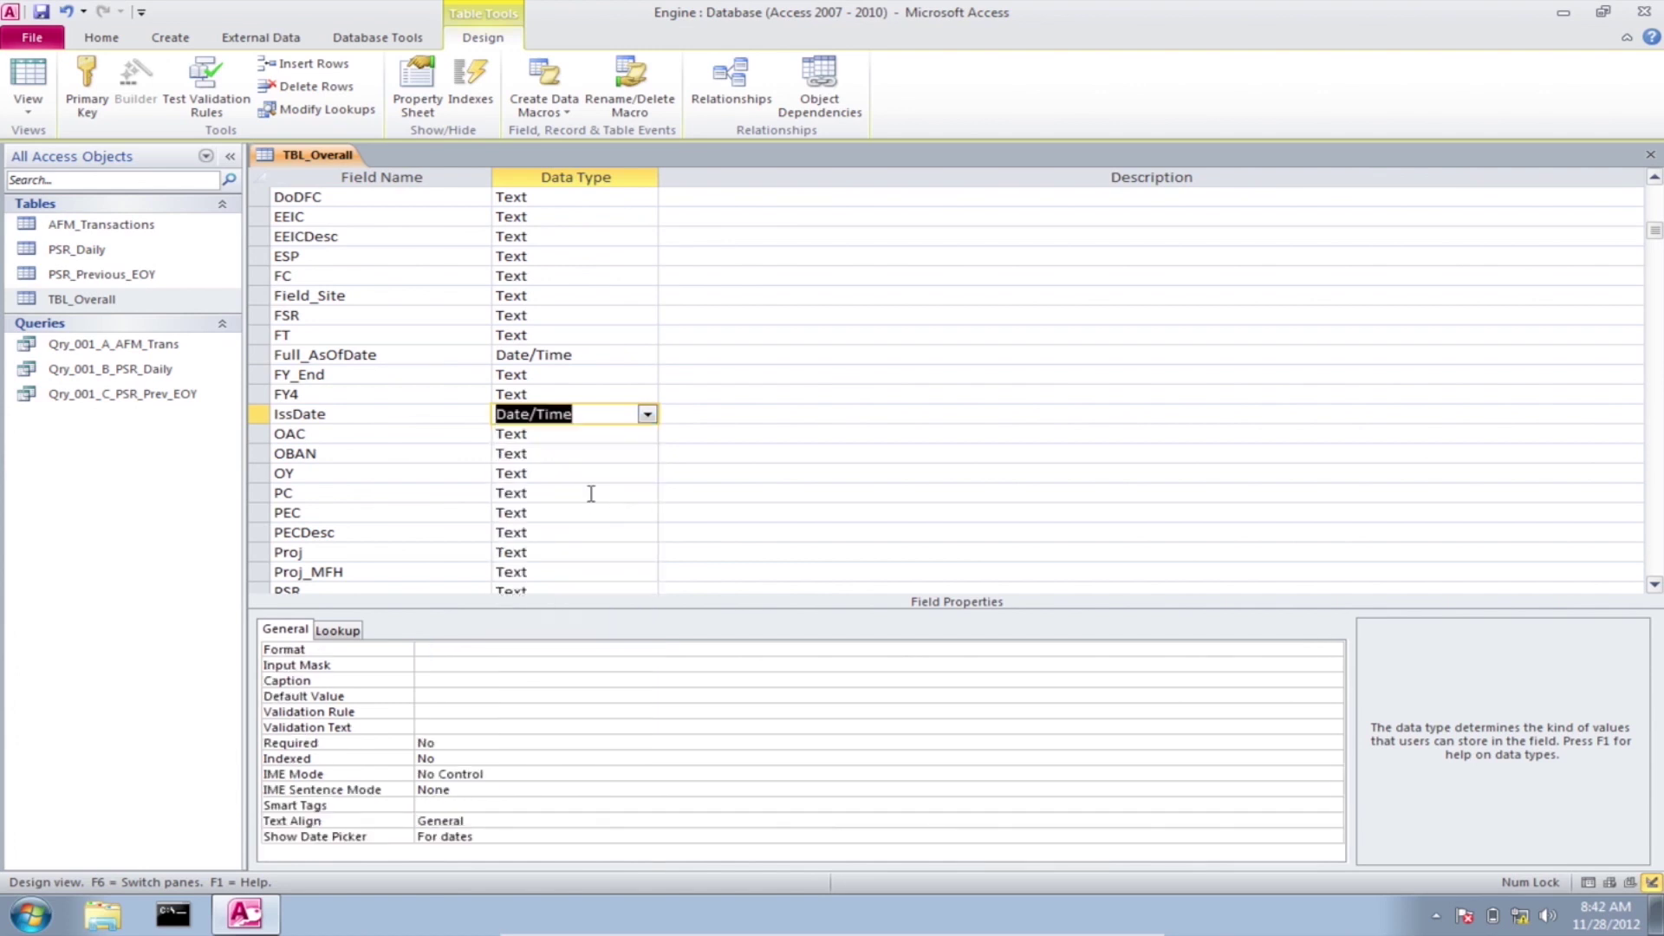
click(692, 460)
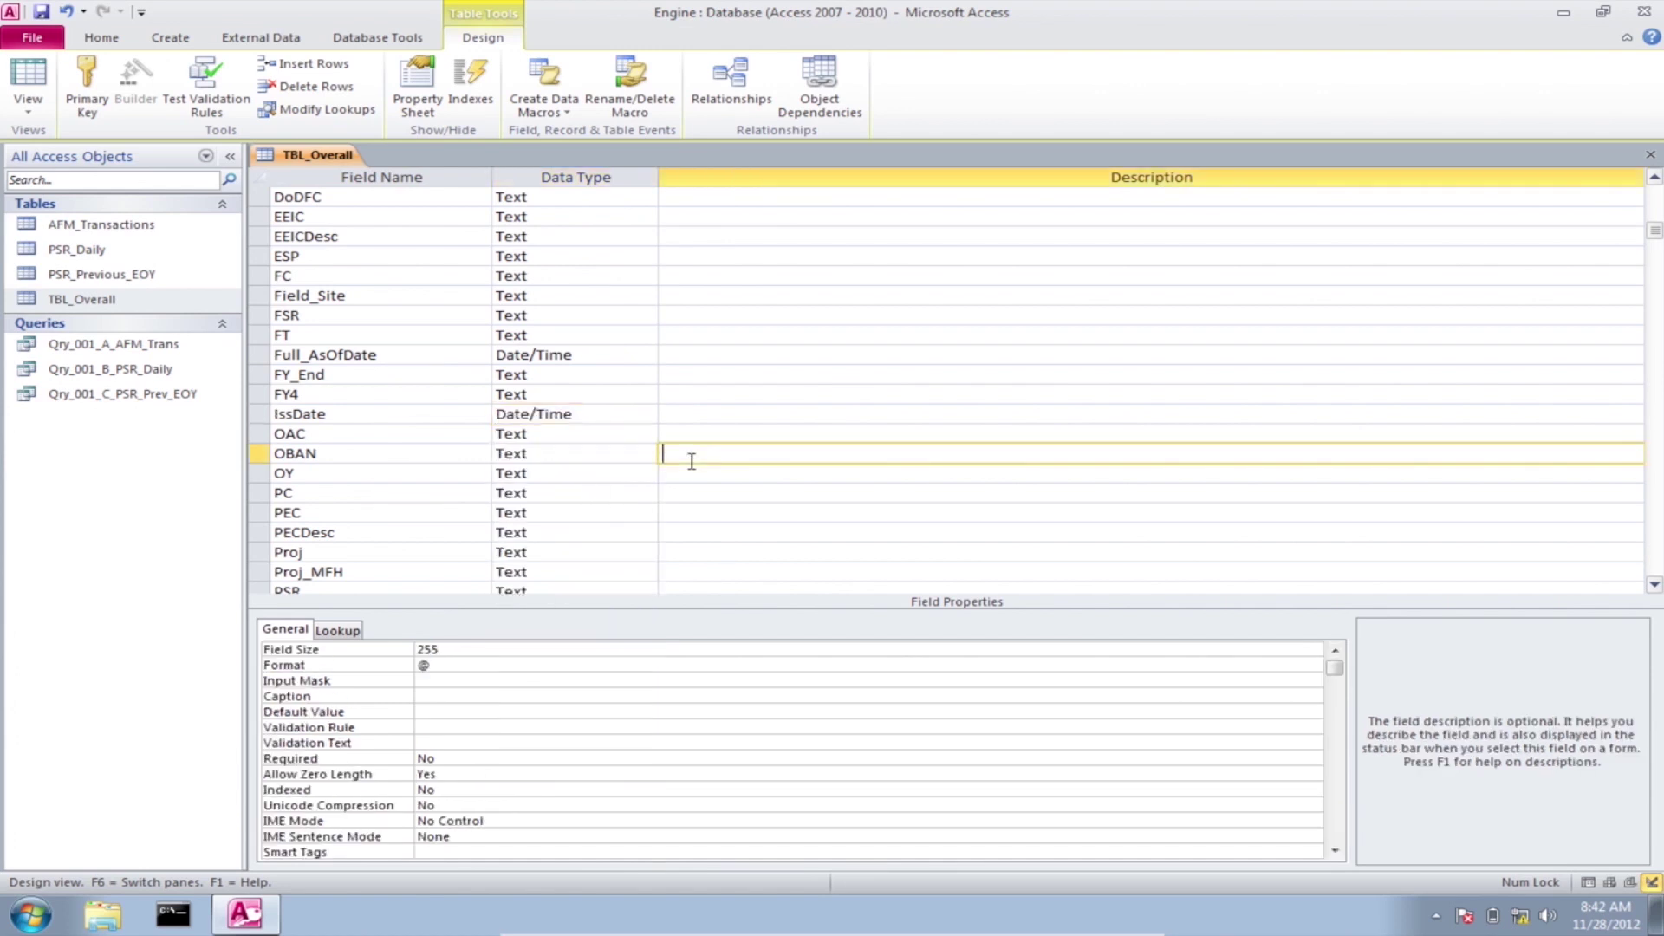
scroll(691, 460, down, 3)
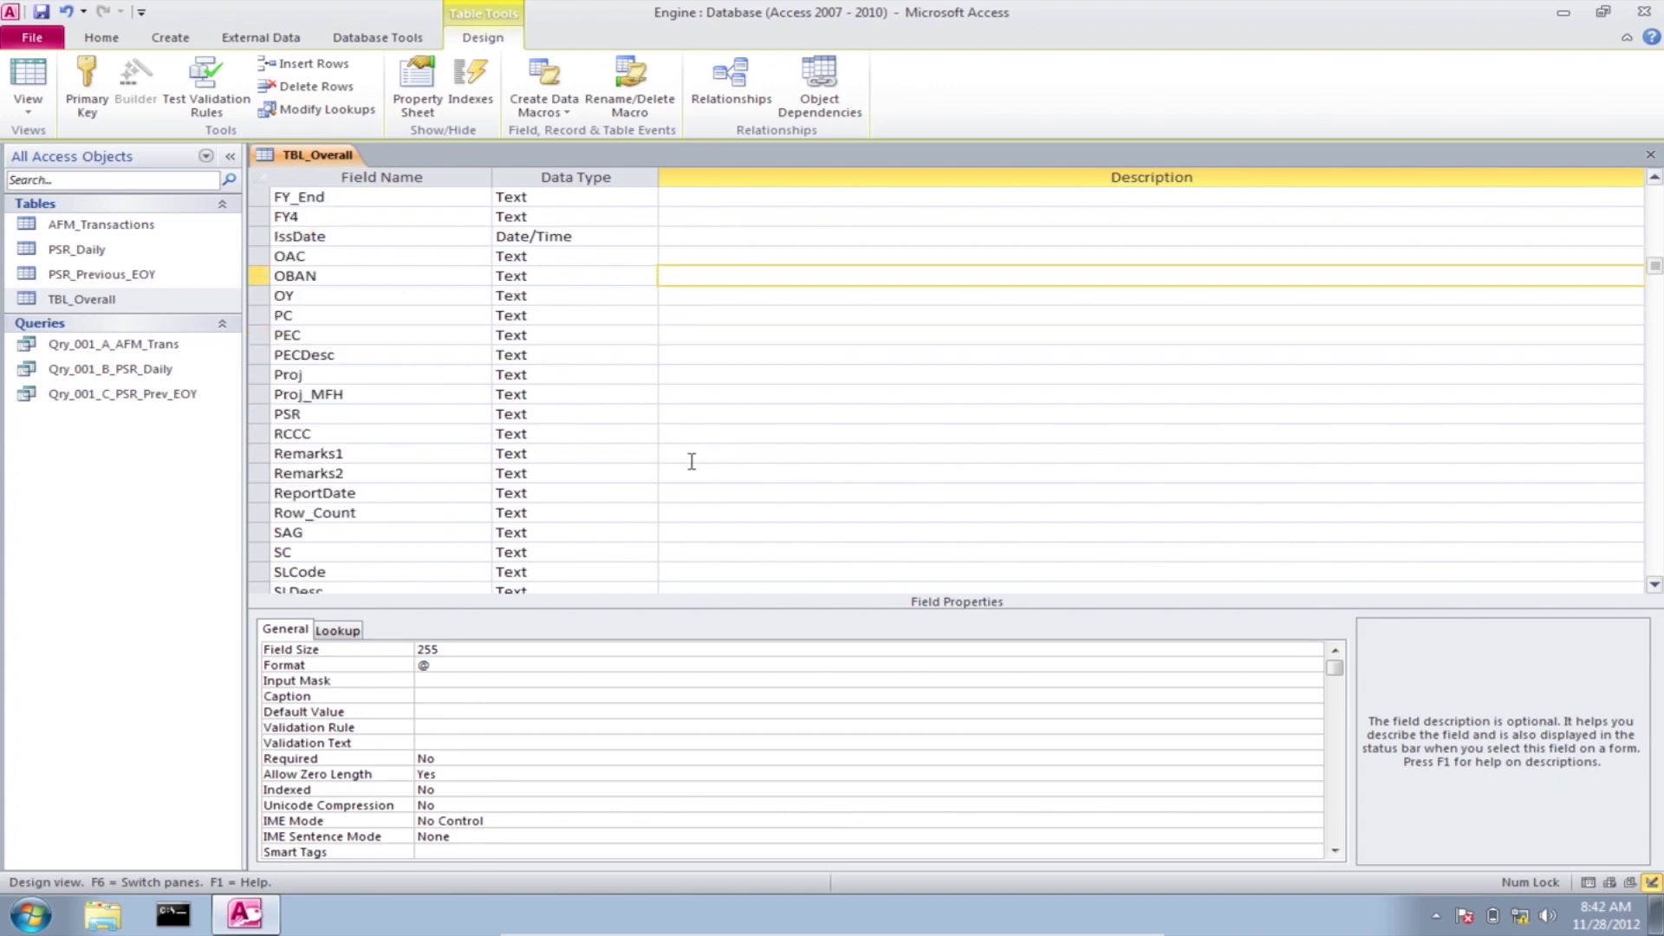
click(650, 492)
click(647, 494)
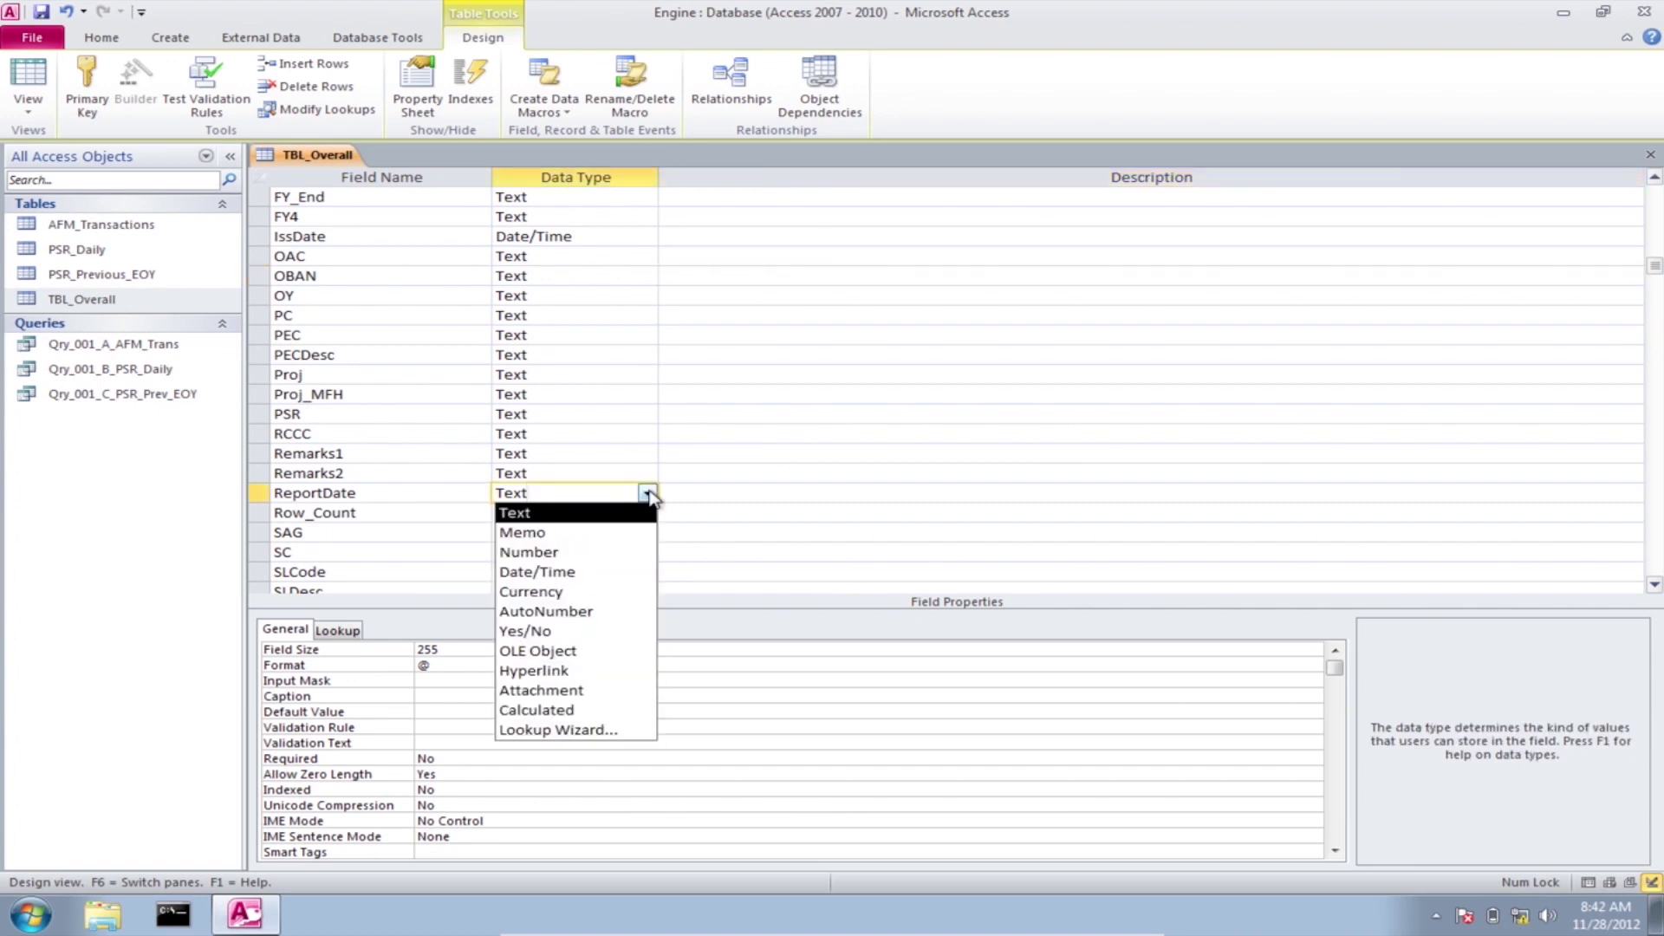
click(565, 572)
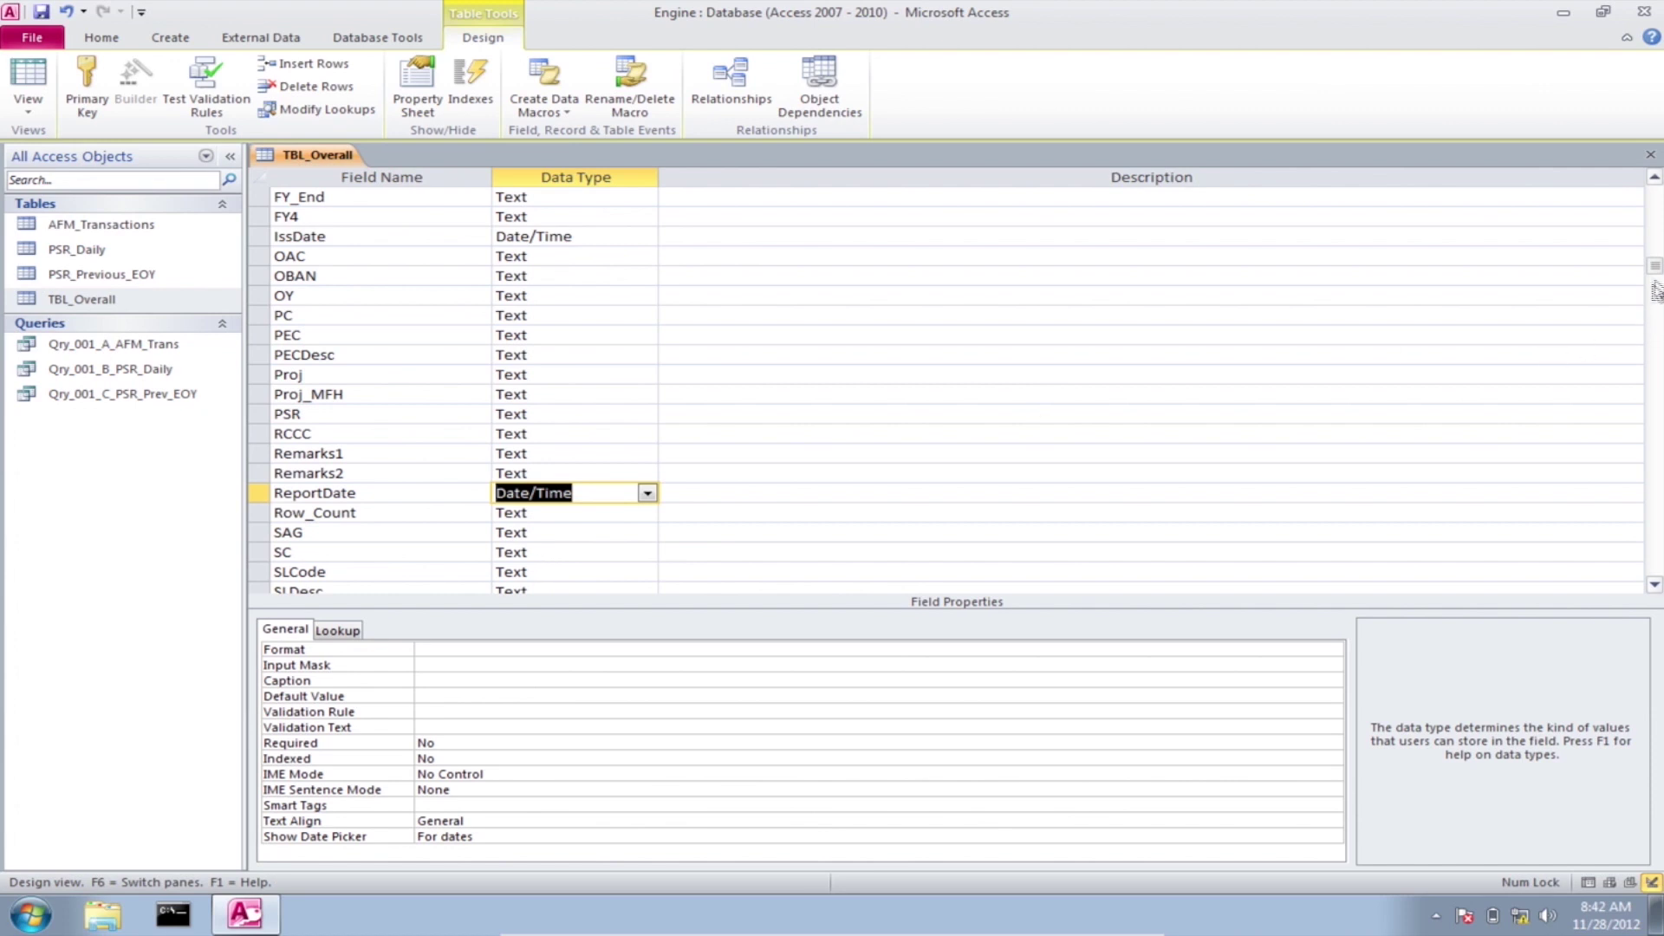
Step: Set the Default Value of the SumOfAEP_COLL_Dir and SumOfAEP_COLL_Reimb fields in TBL_Overall to 0
drag(1656, 267, 1658, 288)
scroll(1657, 288, down, 6)
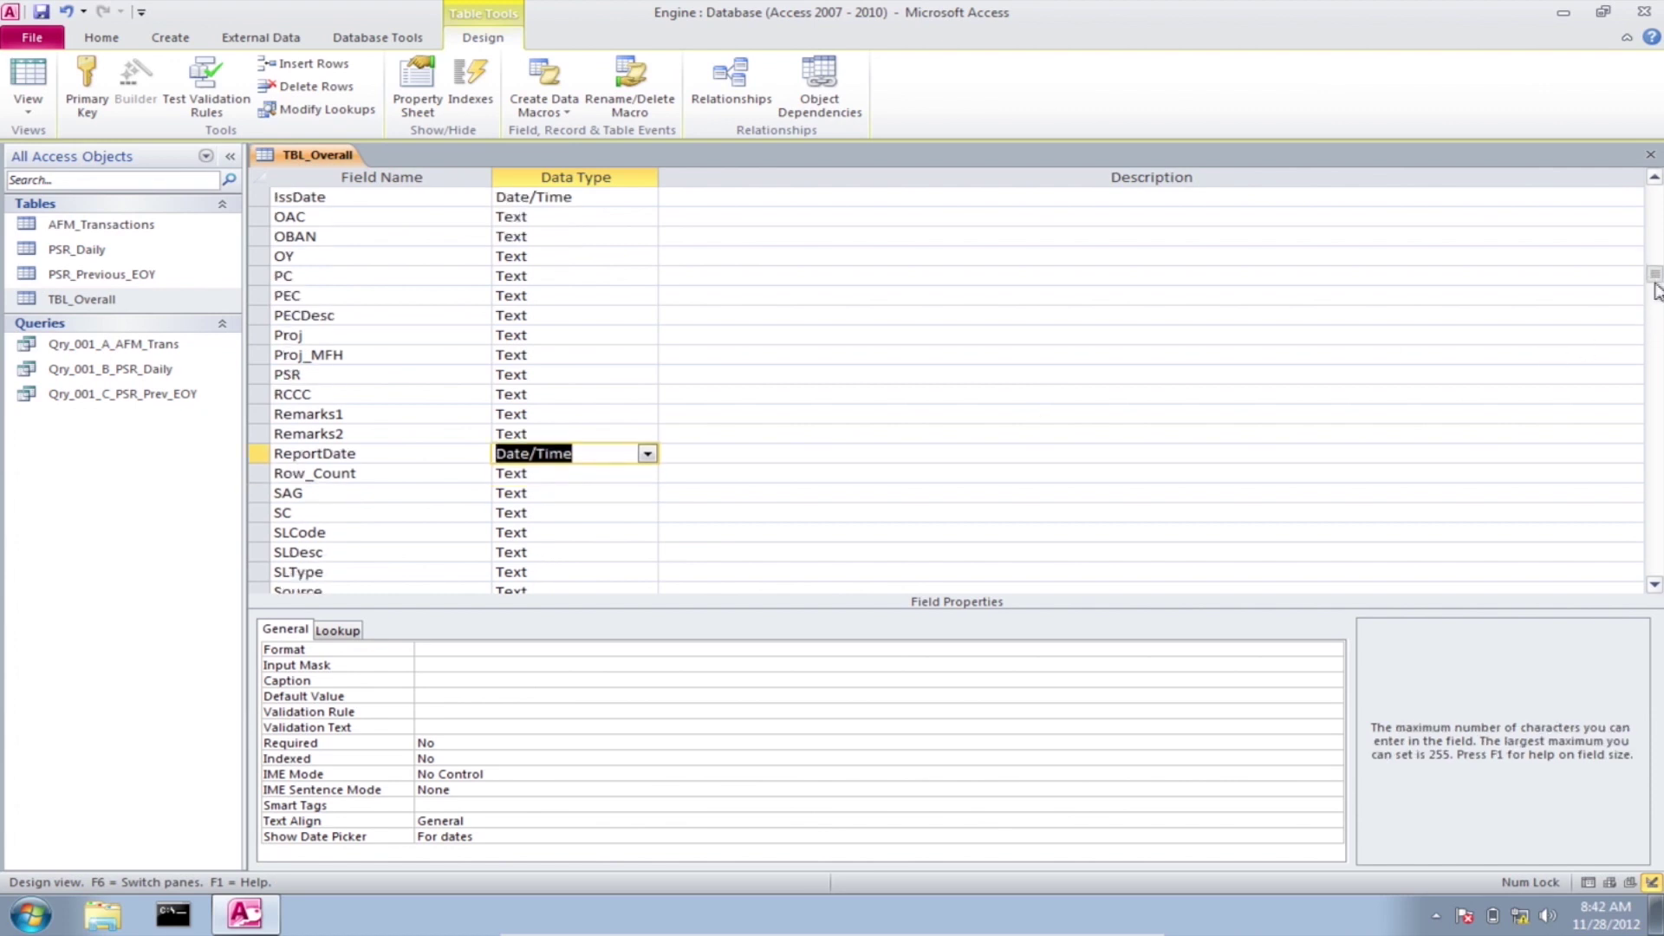
scroll(1657, 347, down, 9)
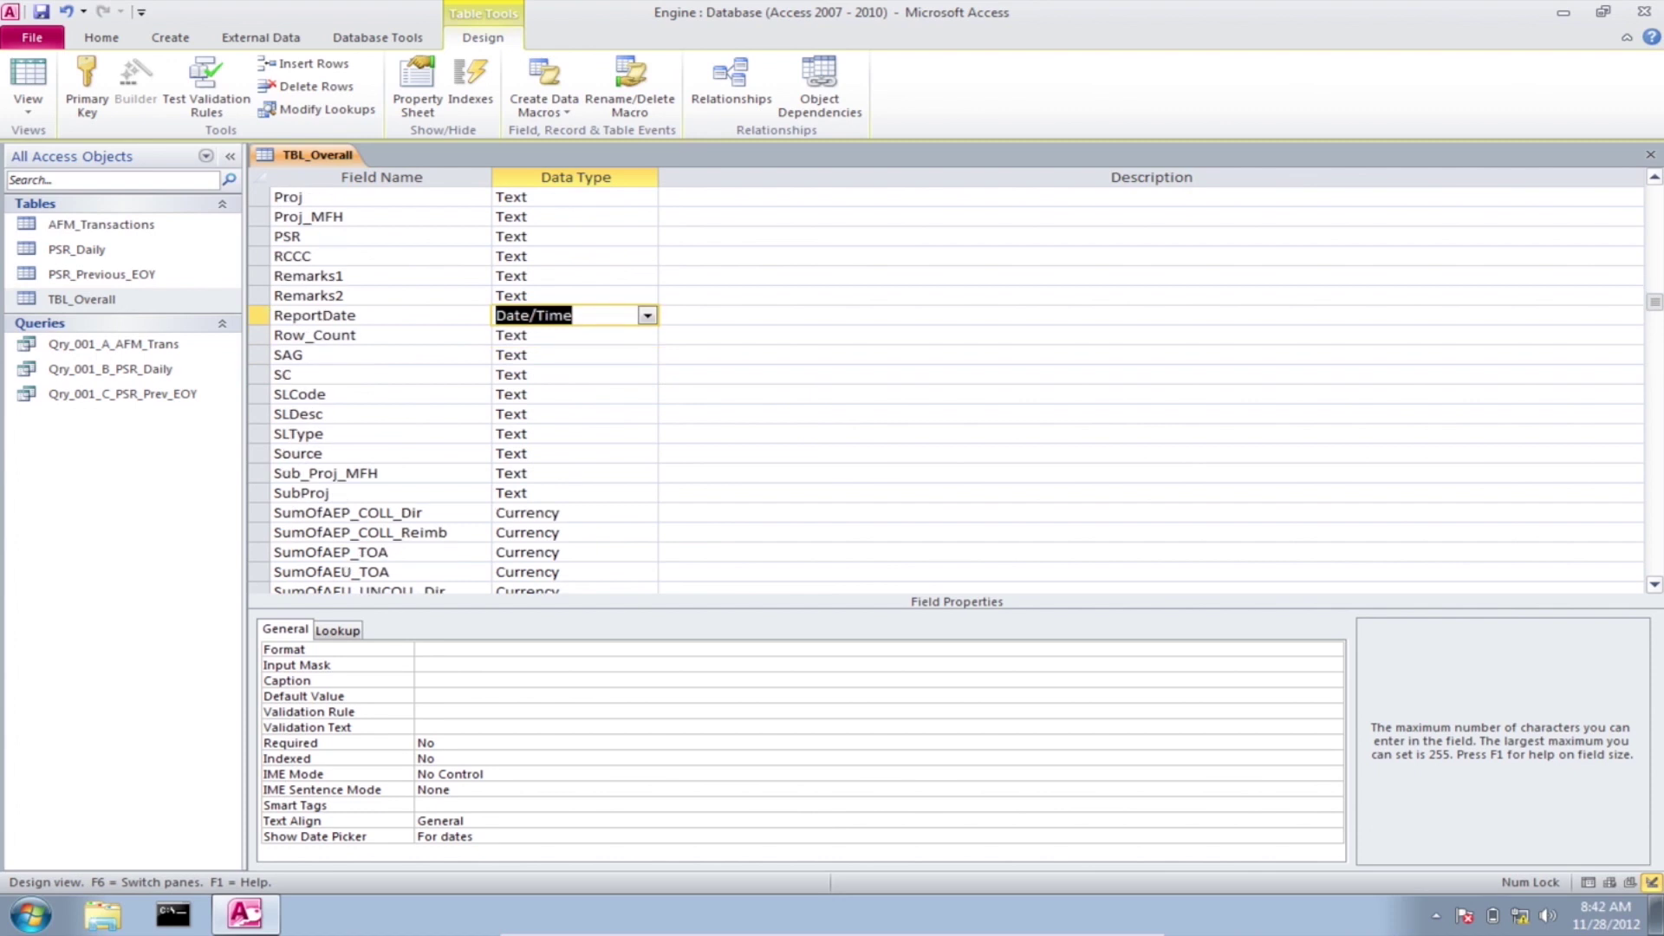
scroll(1657, 371, up, 9)
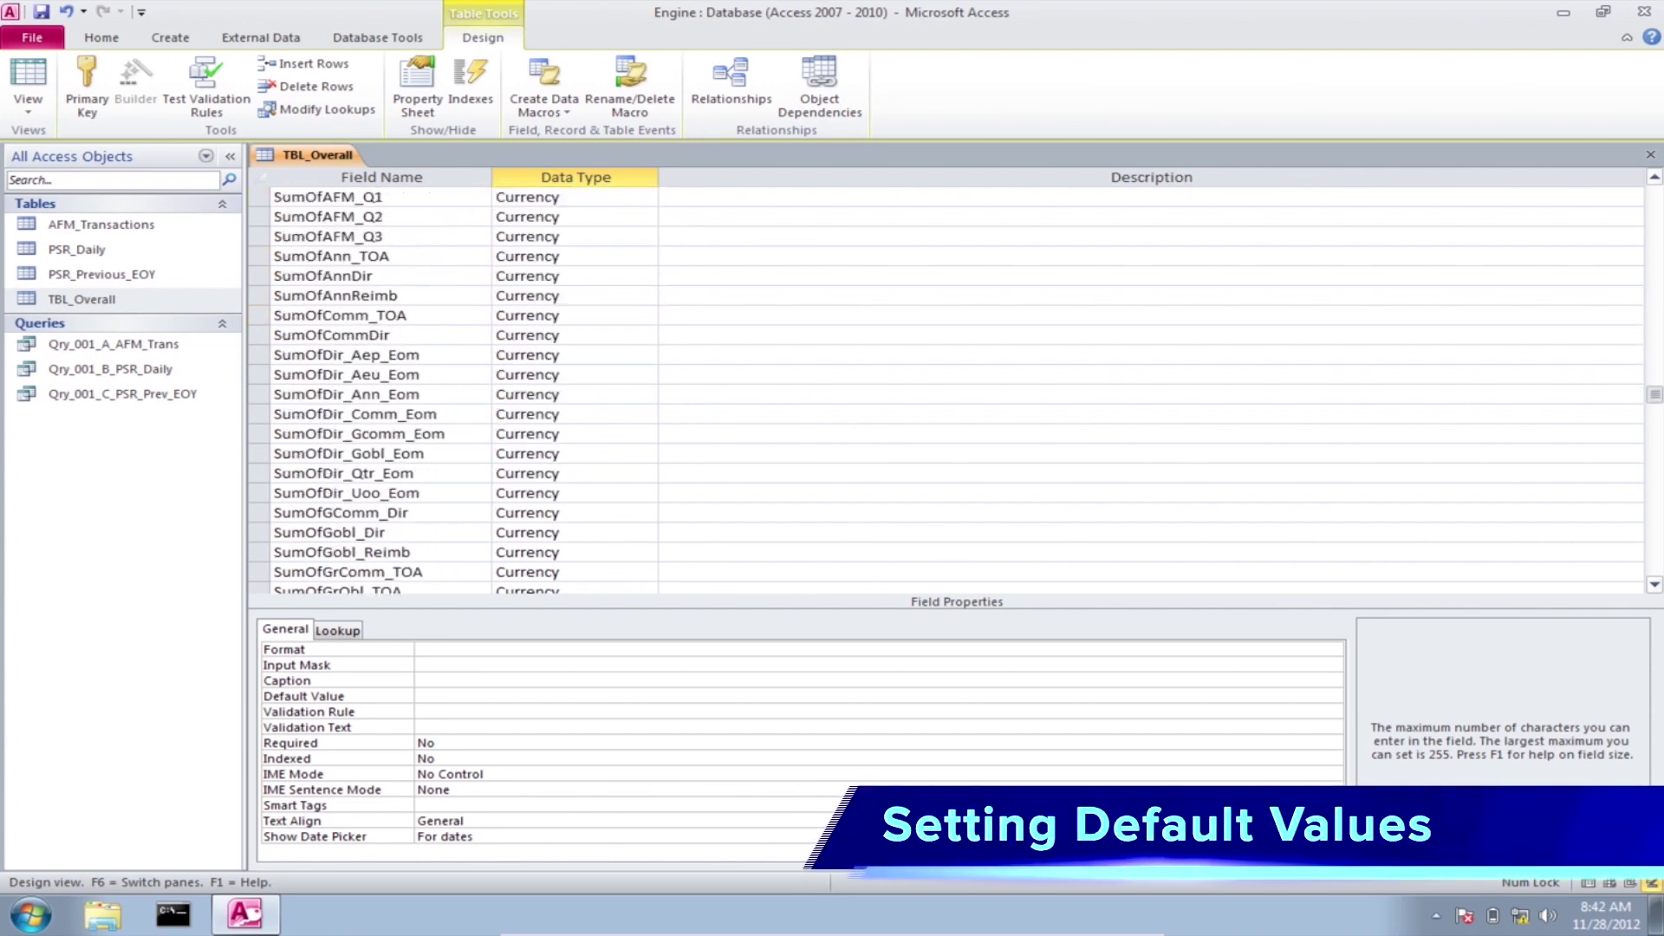
scroll(1657, 371, up, 1)
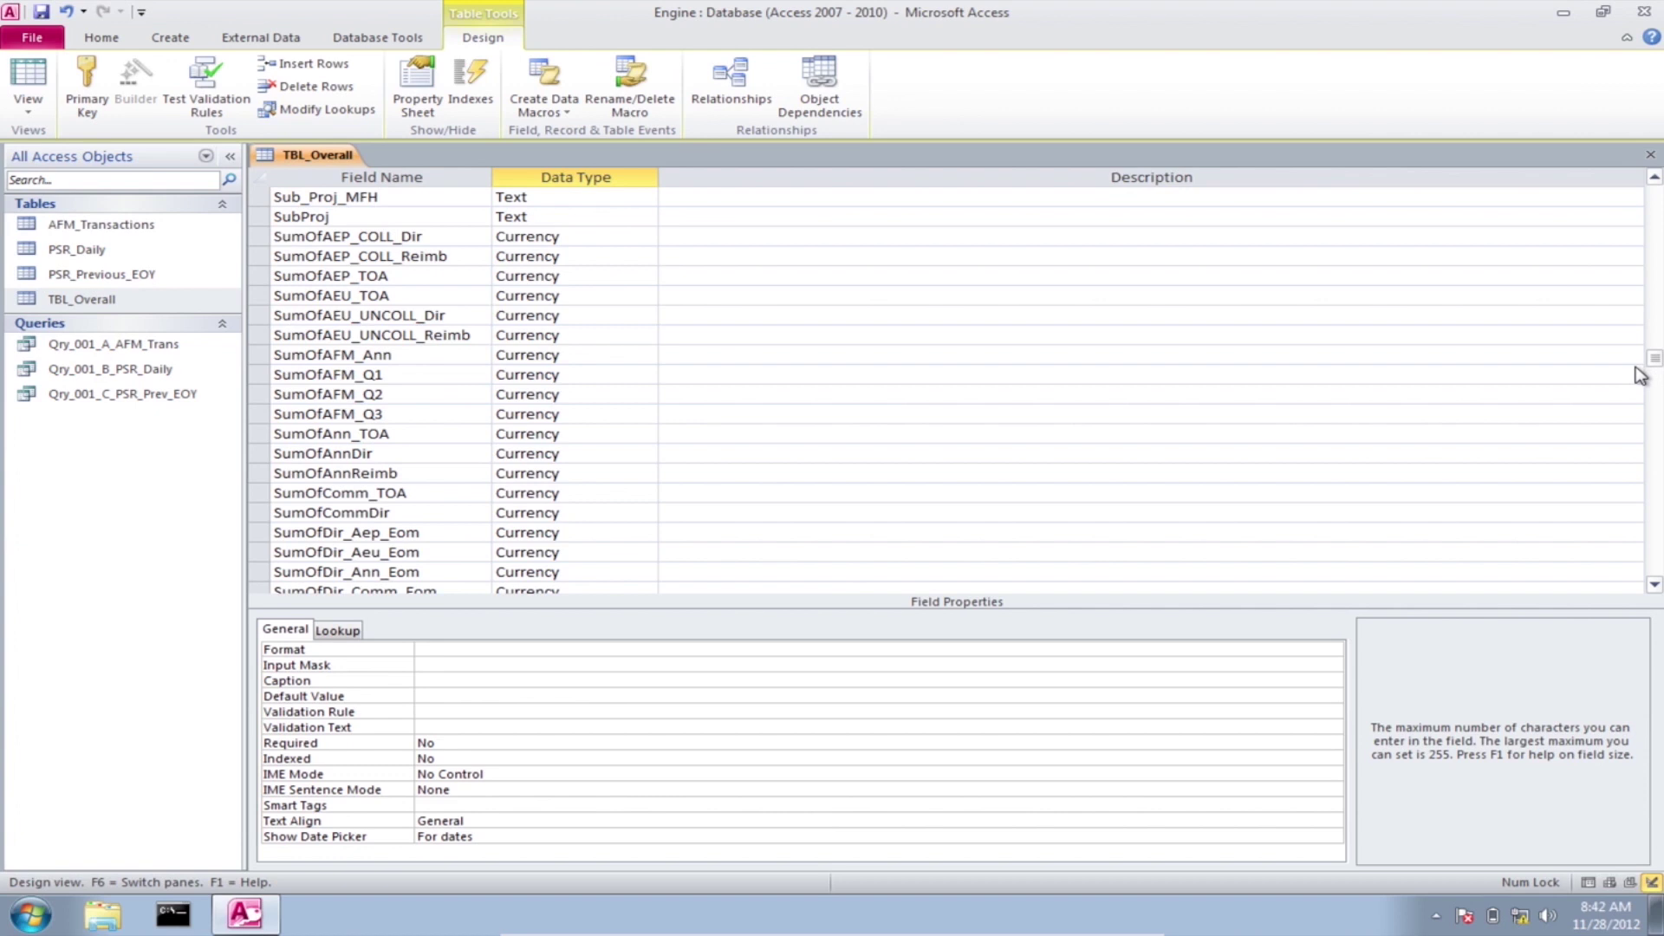
click(416, 234)
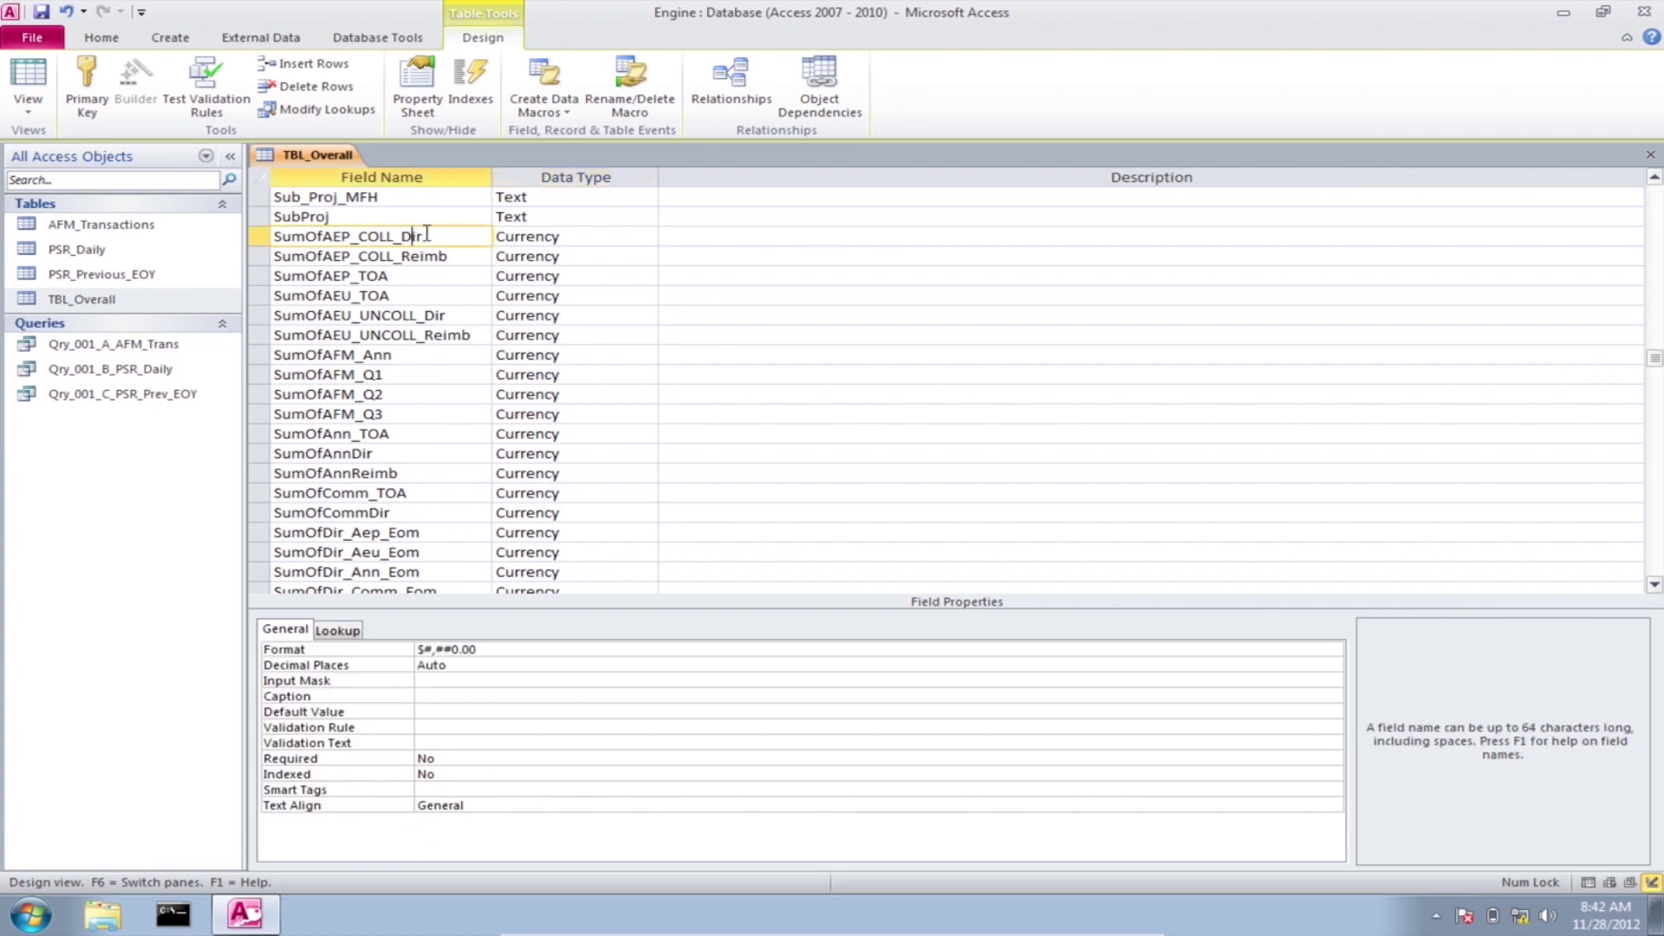
click(469, 715)
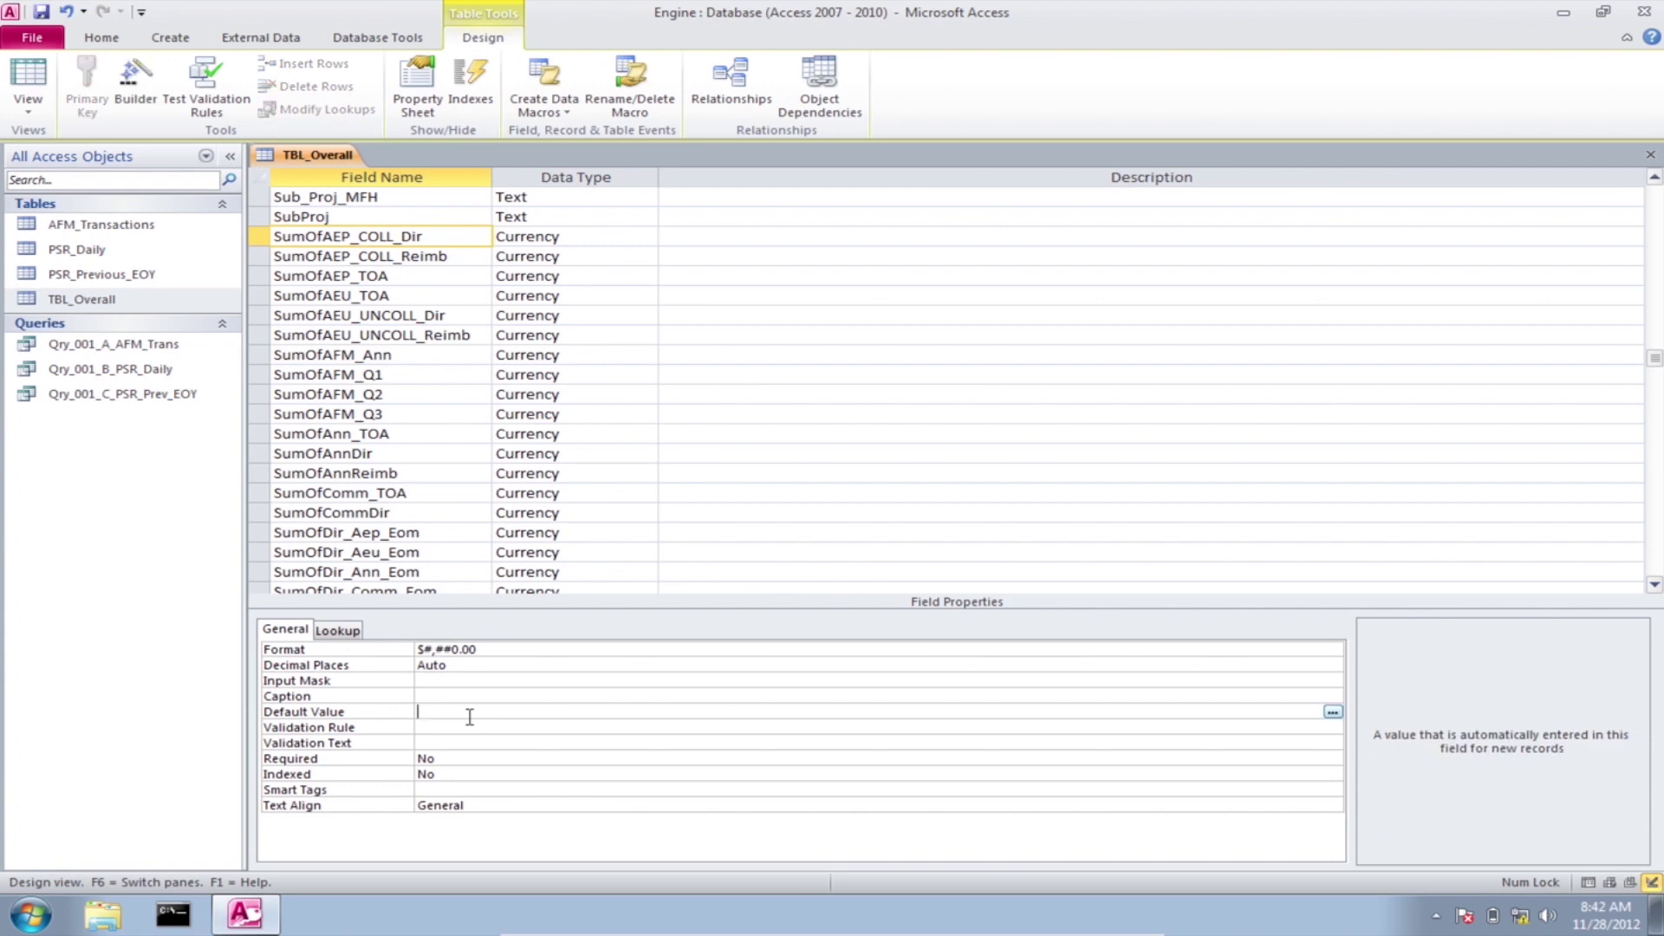
text(0)
click(441, 256)
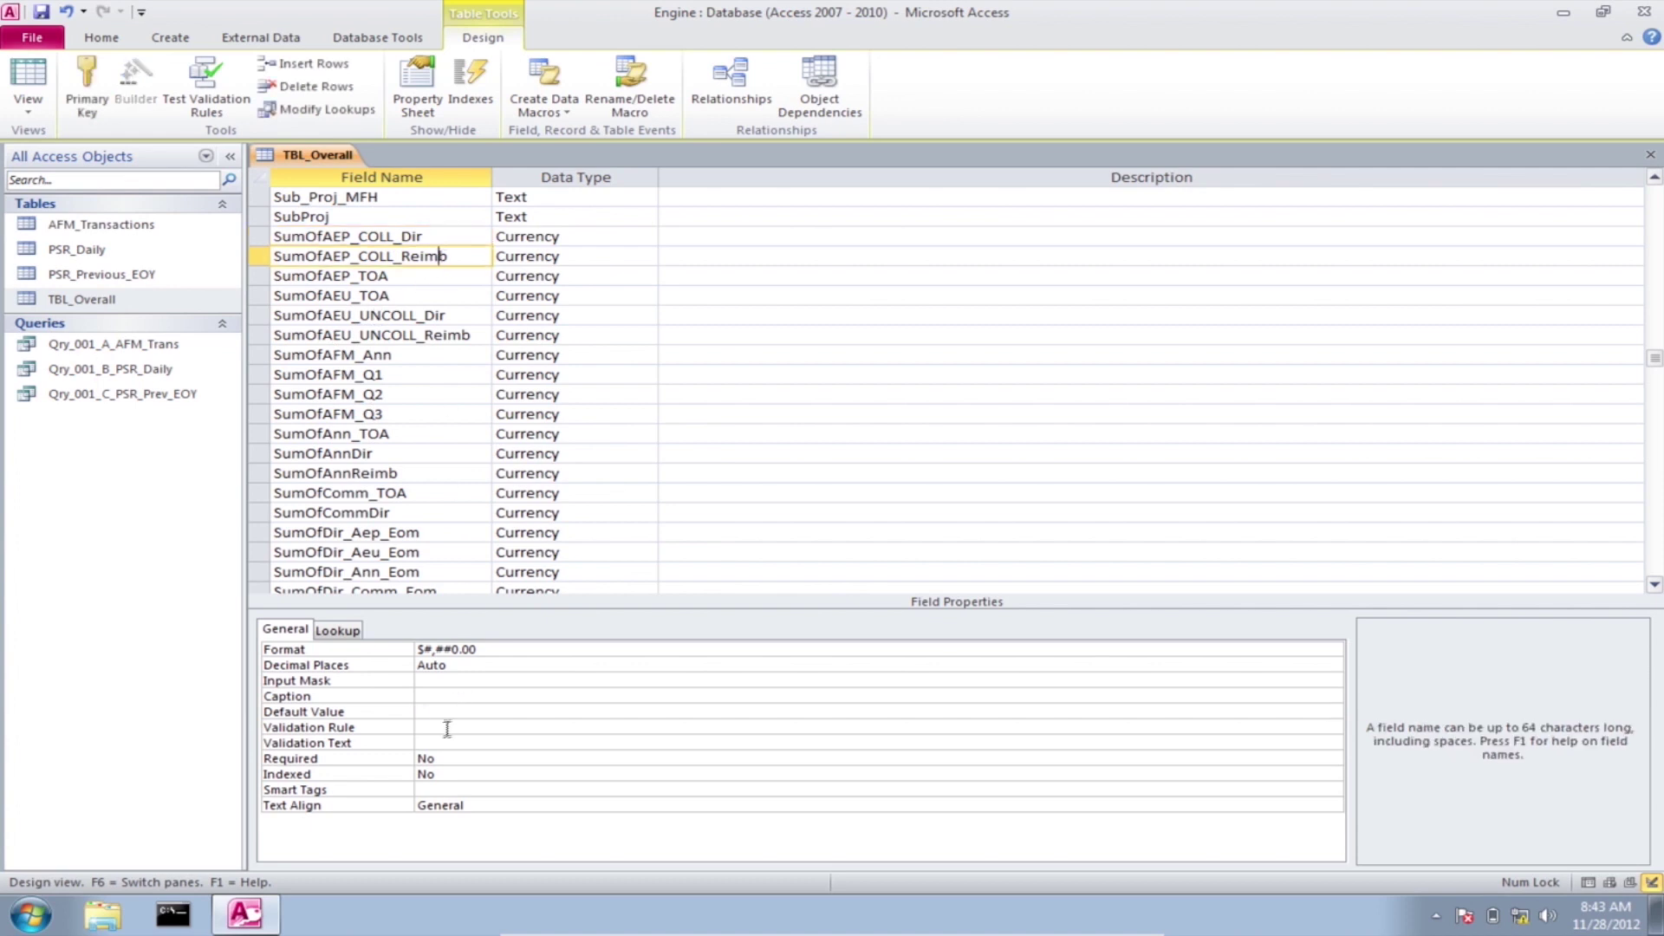
click(447, 711)
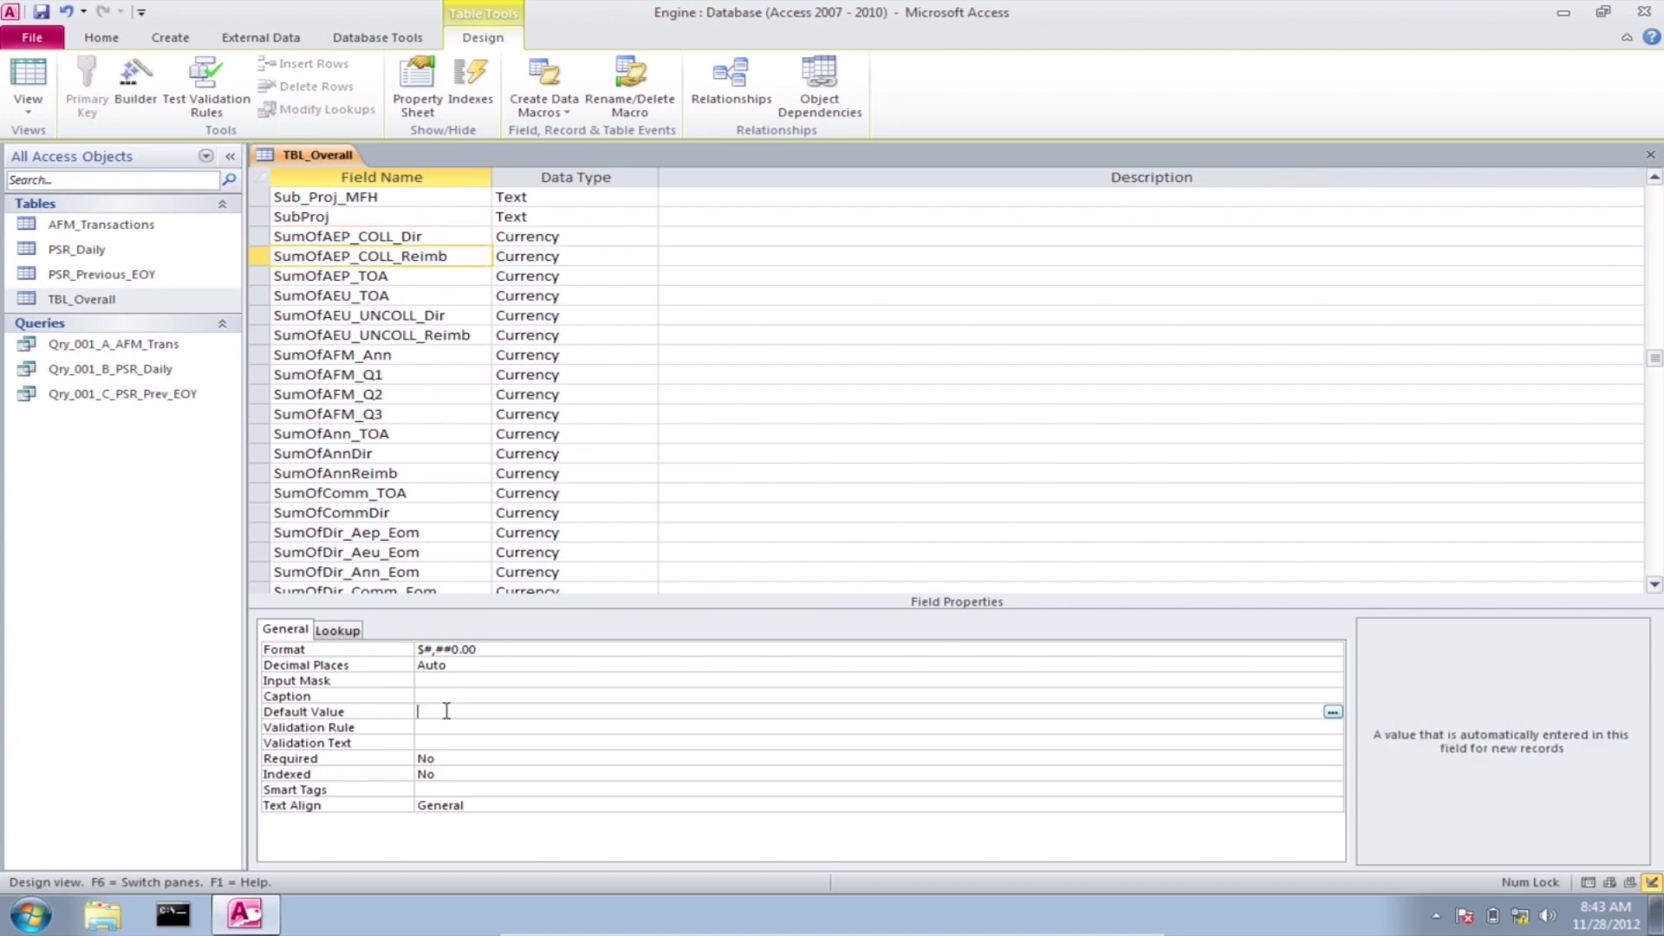
key(Down)
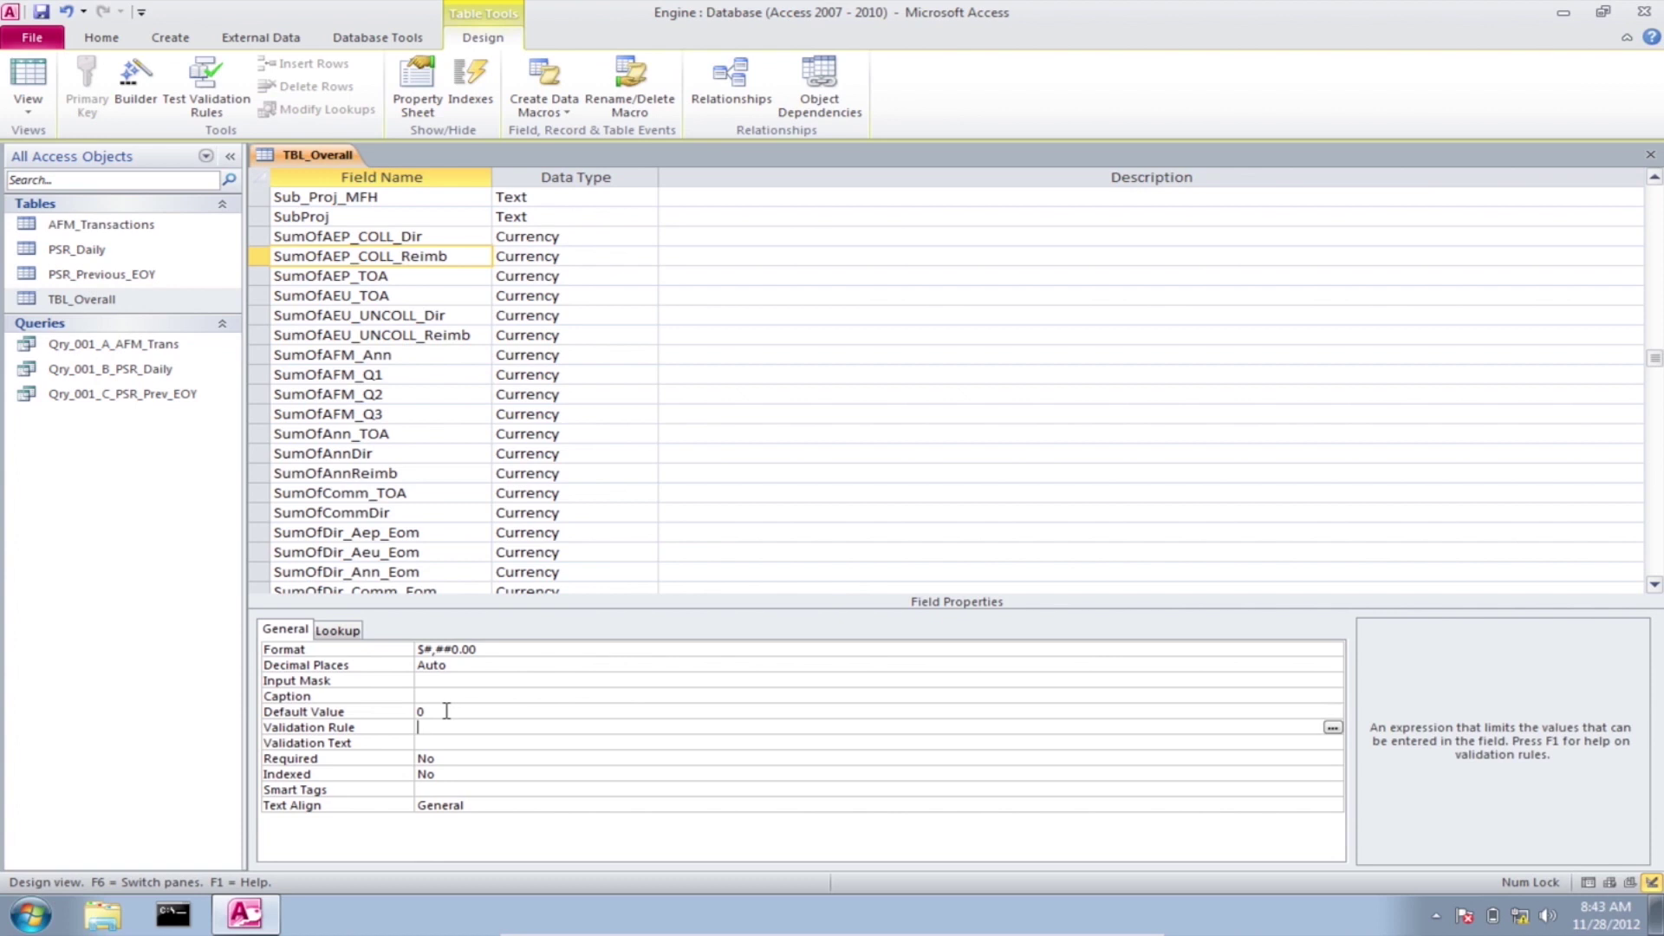
Step: Set the Default Value of the SumOfAEP_TOA and SumOfAEU_TOA fields to 0
click(405, 316)
click(406, 275)
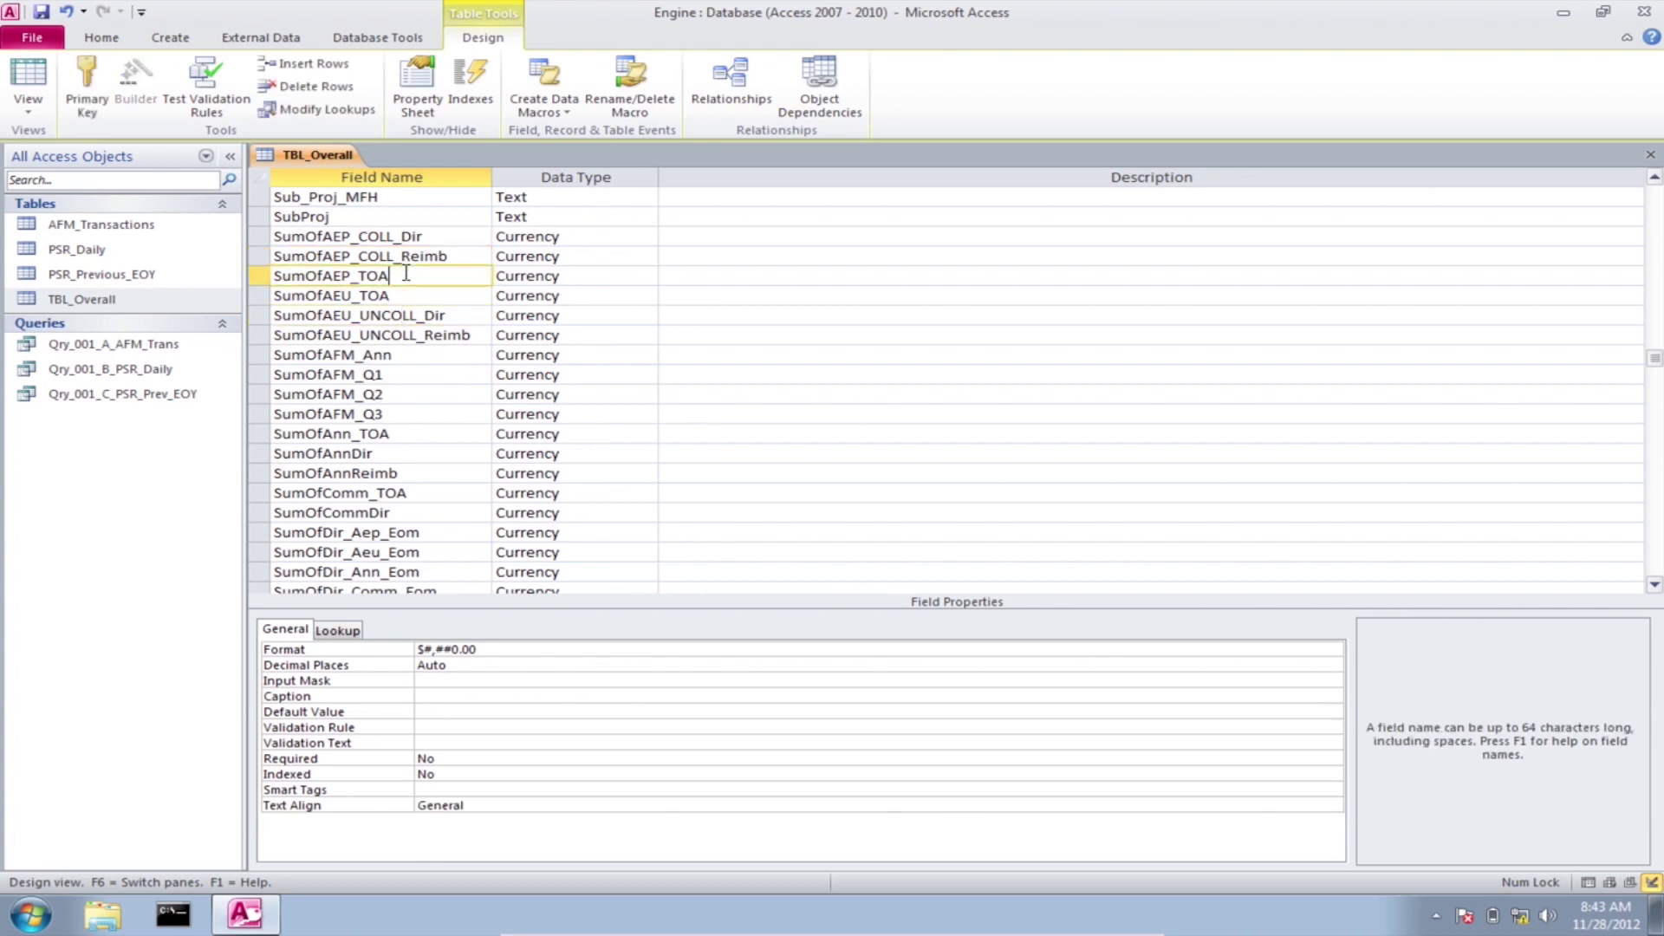
click(445, 711)
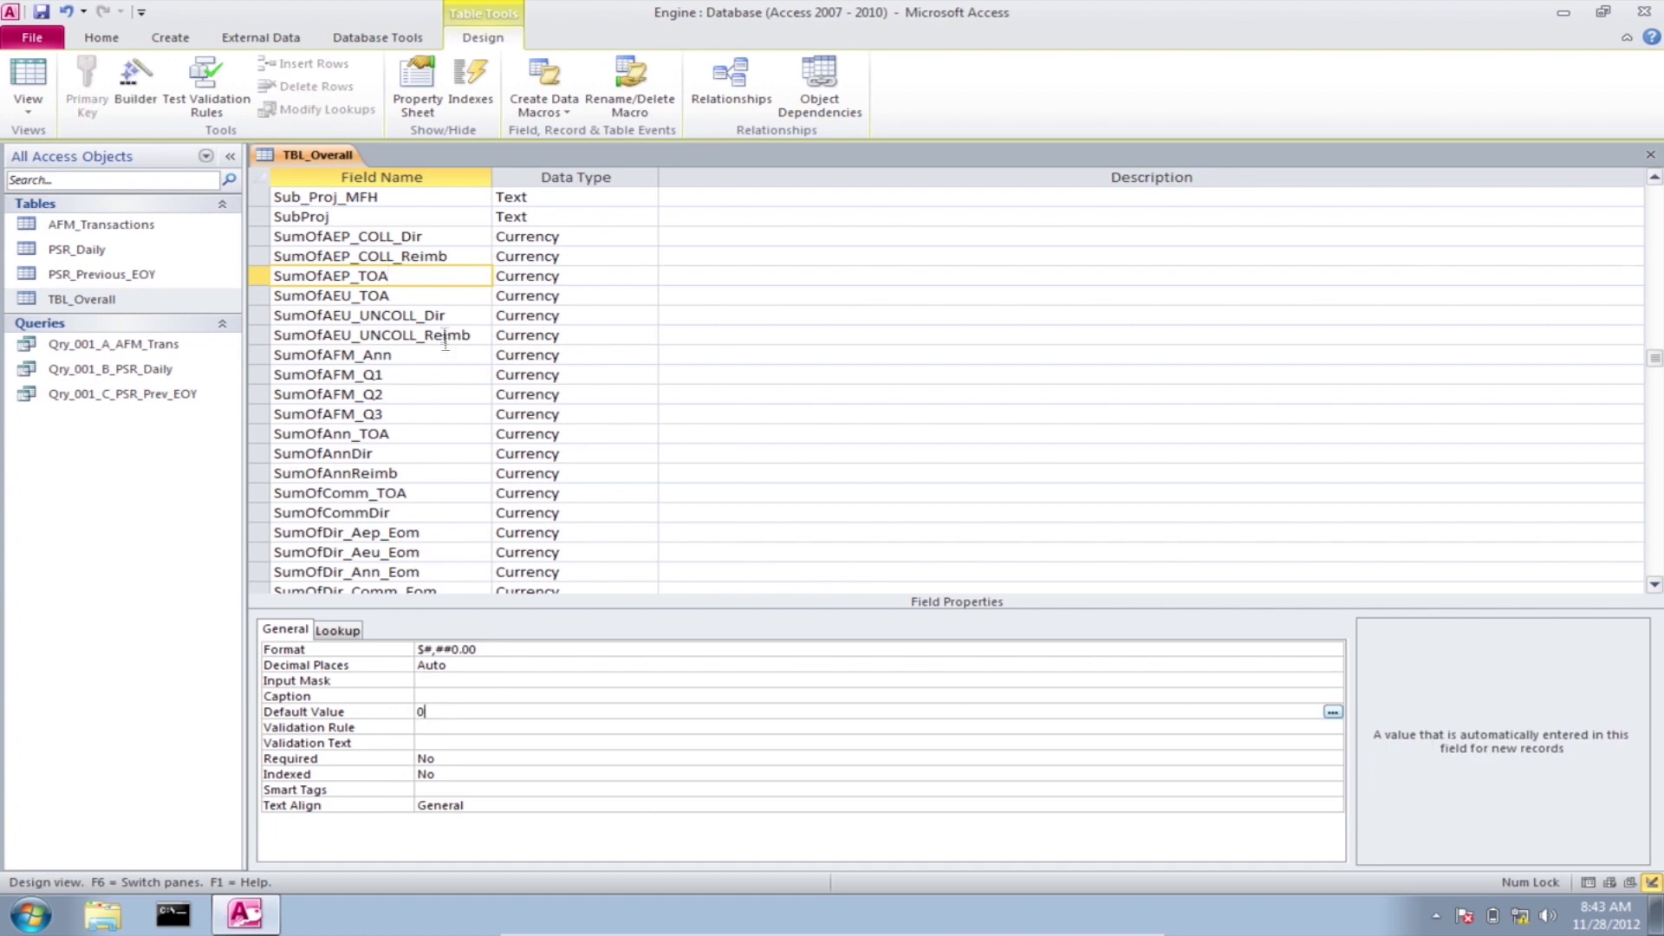
click(415, 296)
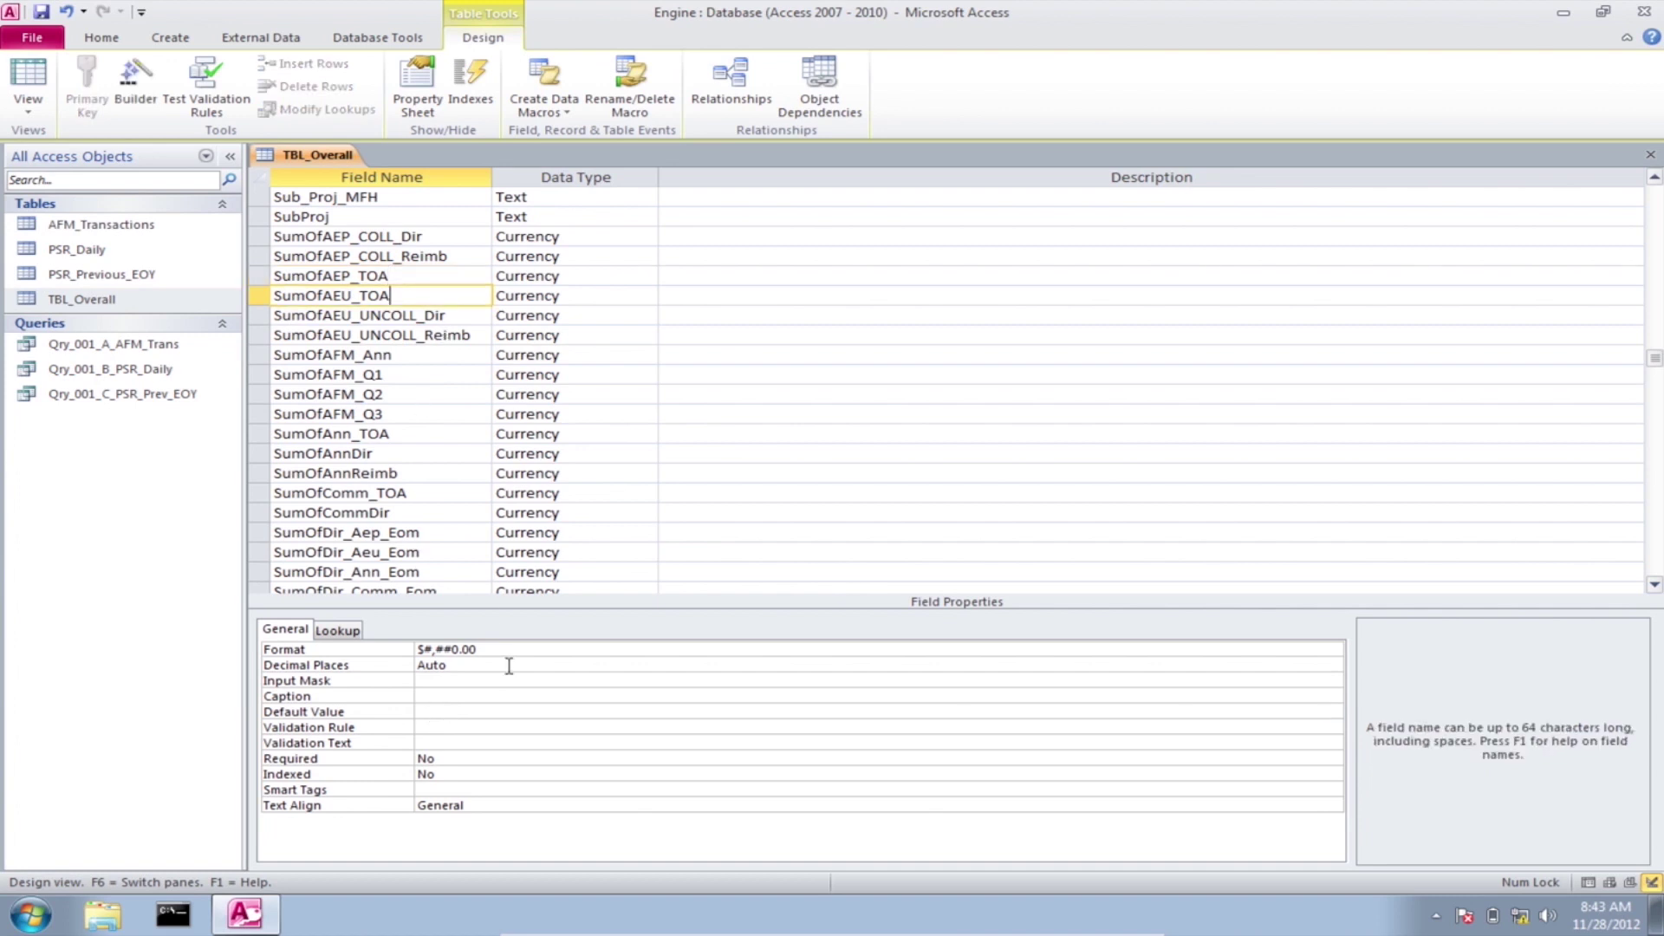
click(452, 710)
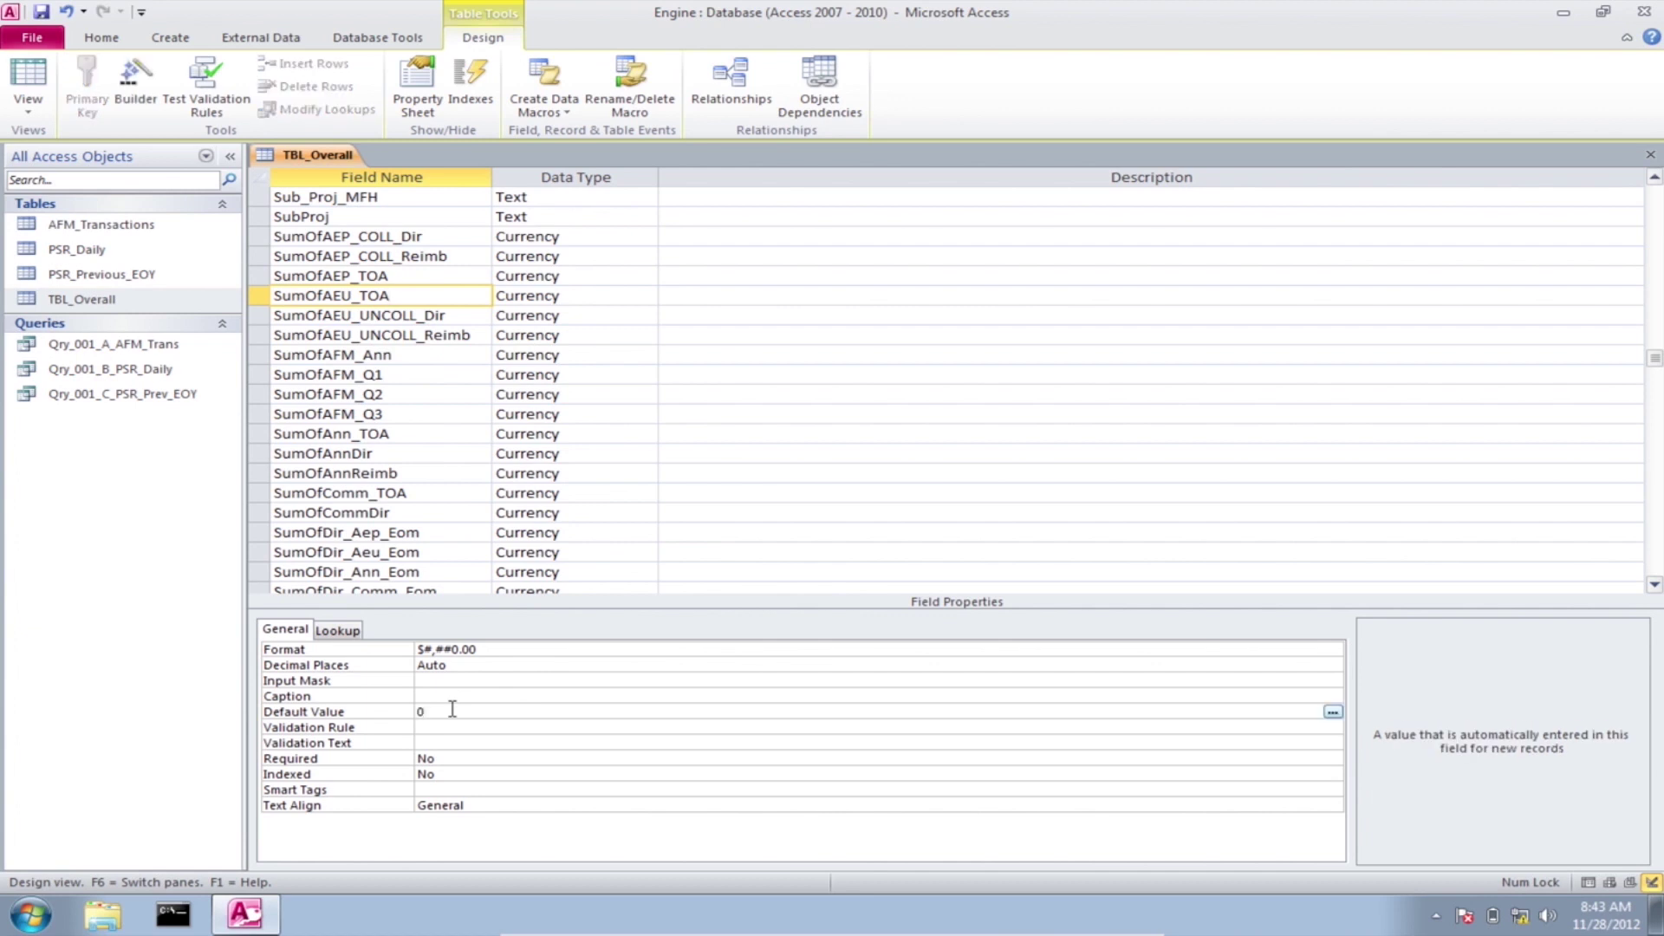
Step: Set the Default Value of the SumOfAEU_UNCOLL_Dir and SumOfAEU_UNCOLL_Reimb fields to 0
click(392, 319)
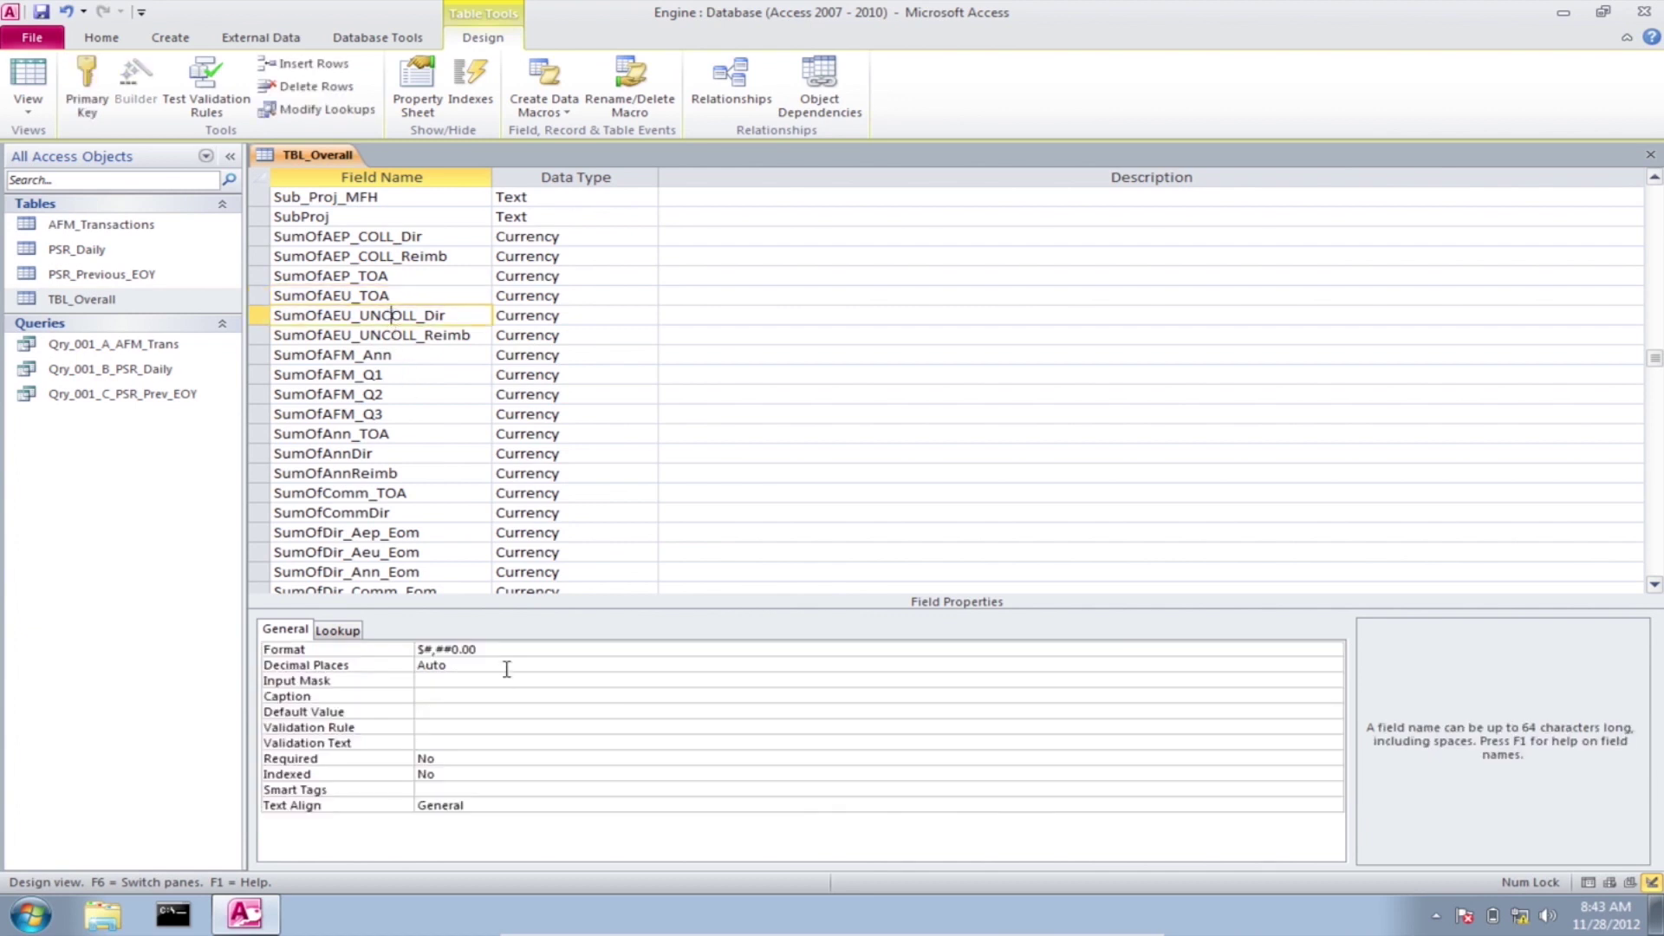
click(435, 711)
text(0)
click(427, 334)
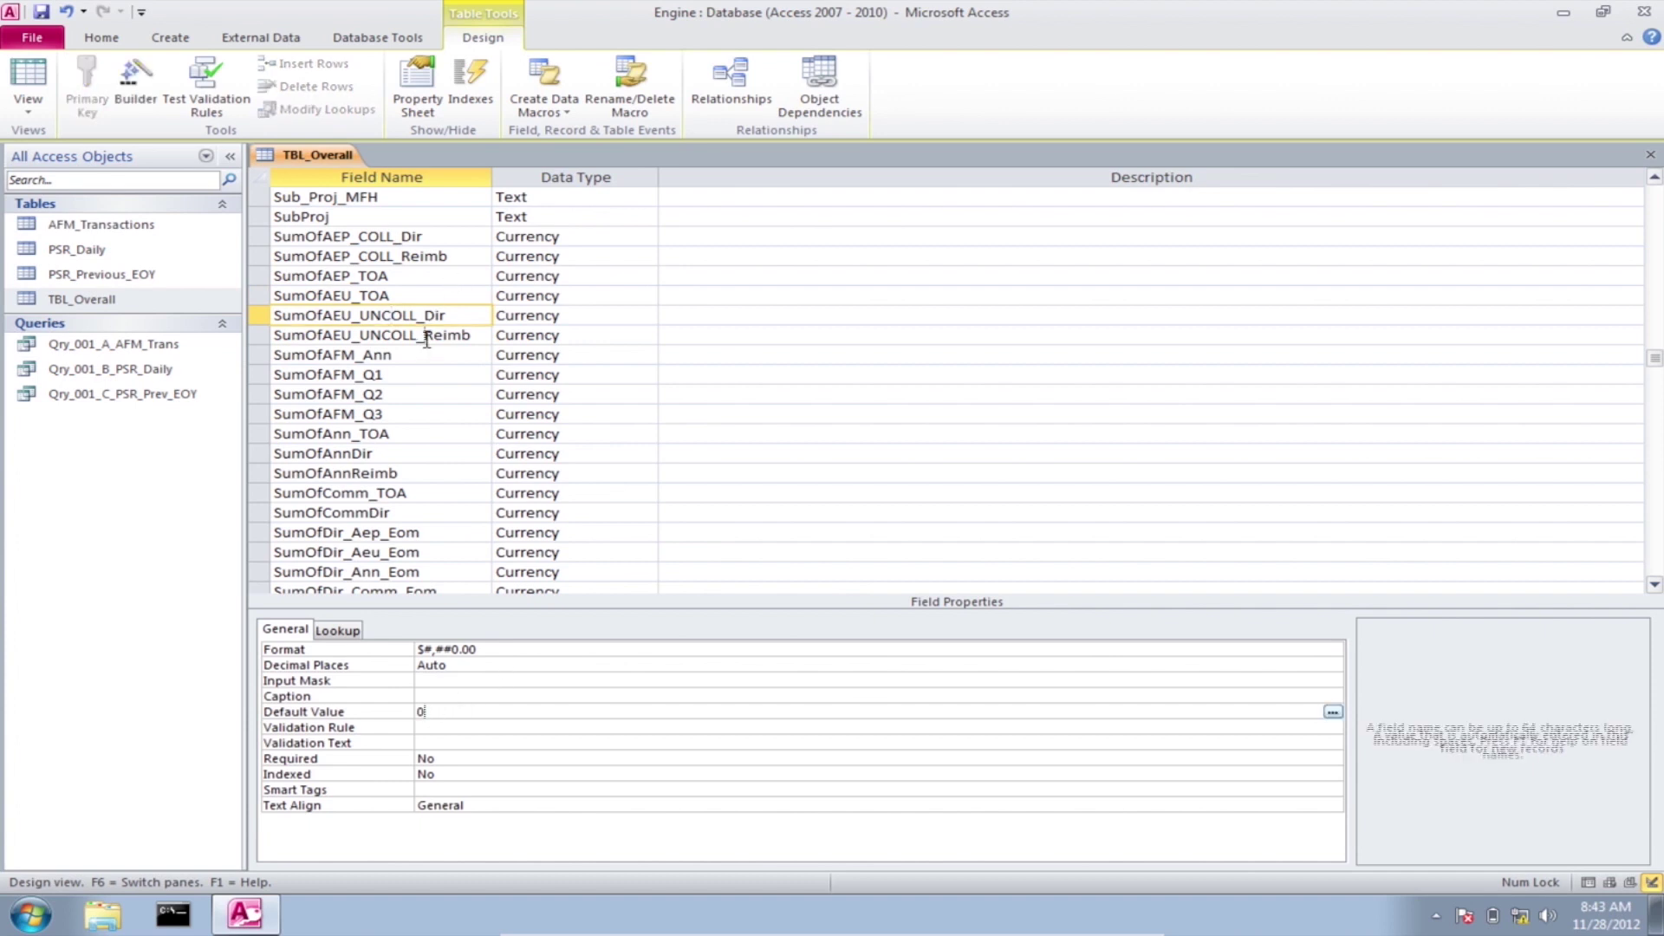
click(443, 710)
text(0)
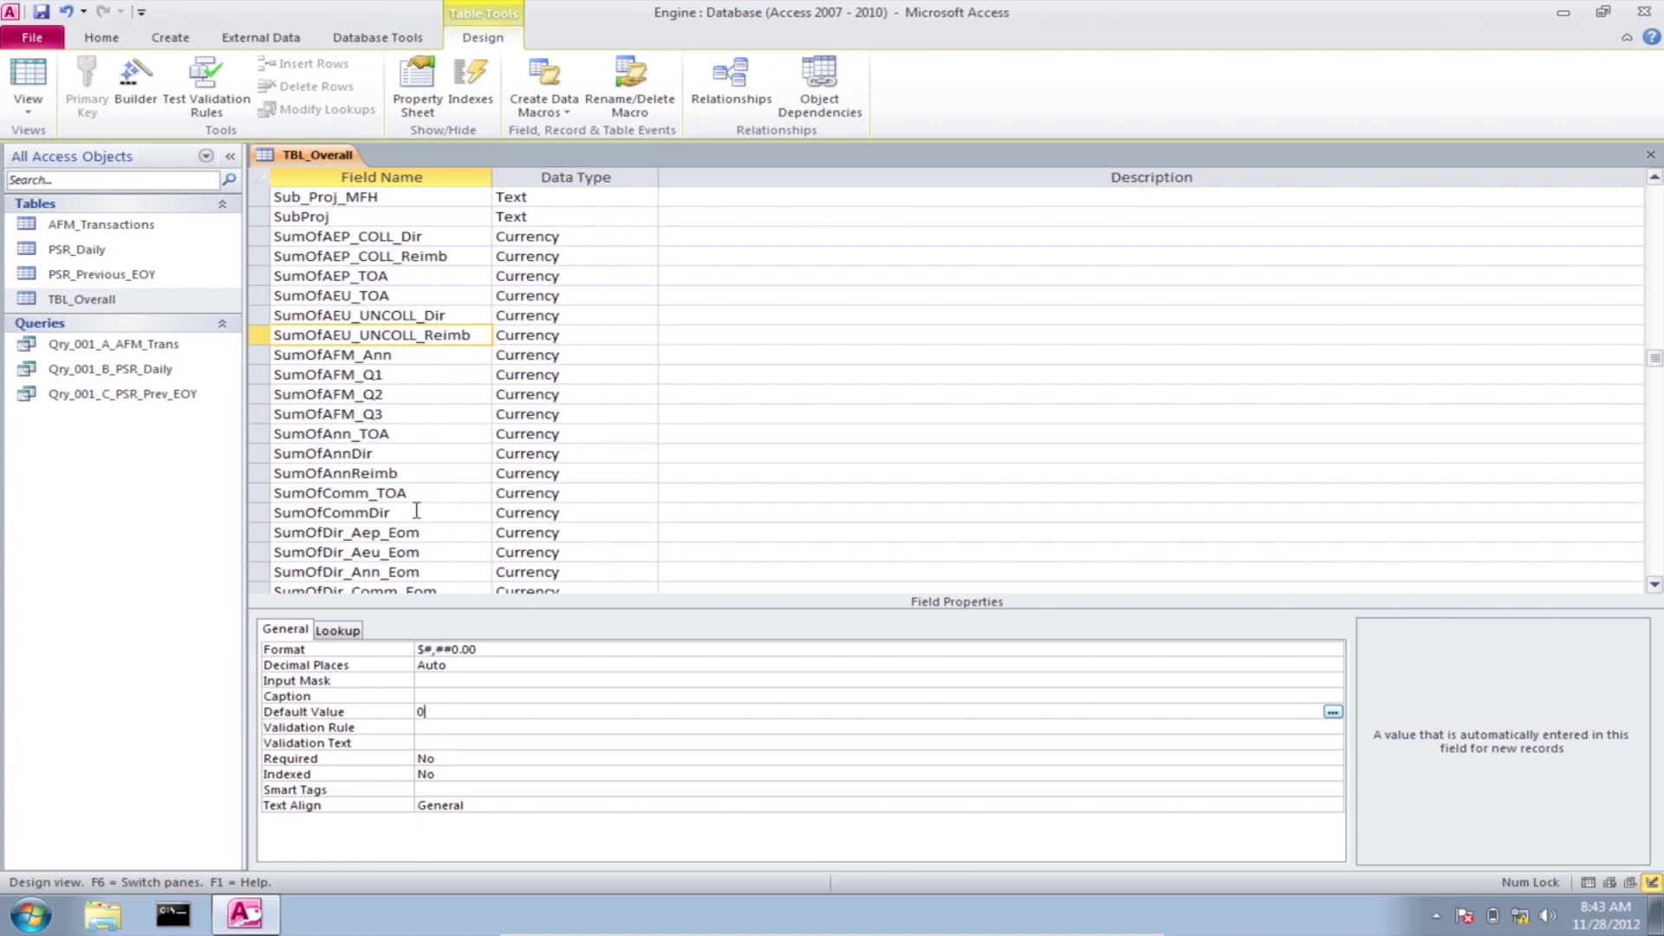
Step: Set the Default Value of the SumOfAFM_Ann and SumOfAFM_Q1 fields to 0
click(397, 355)
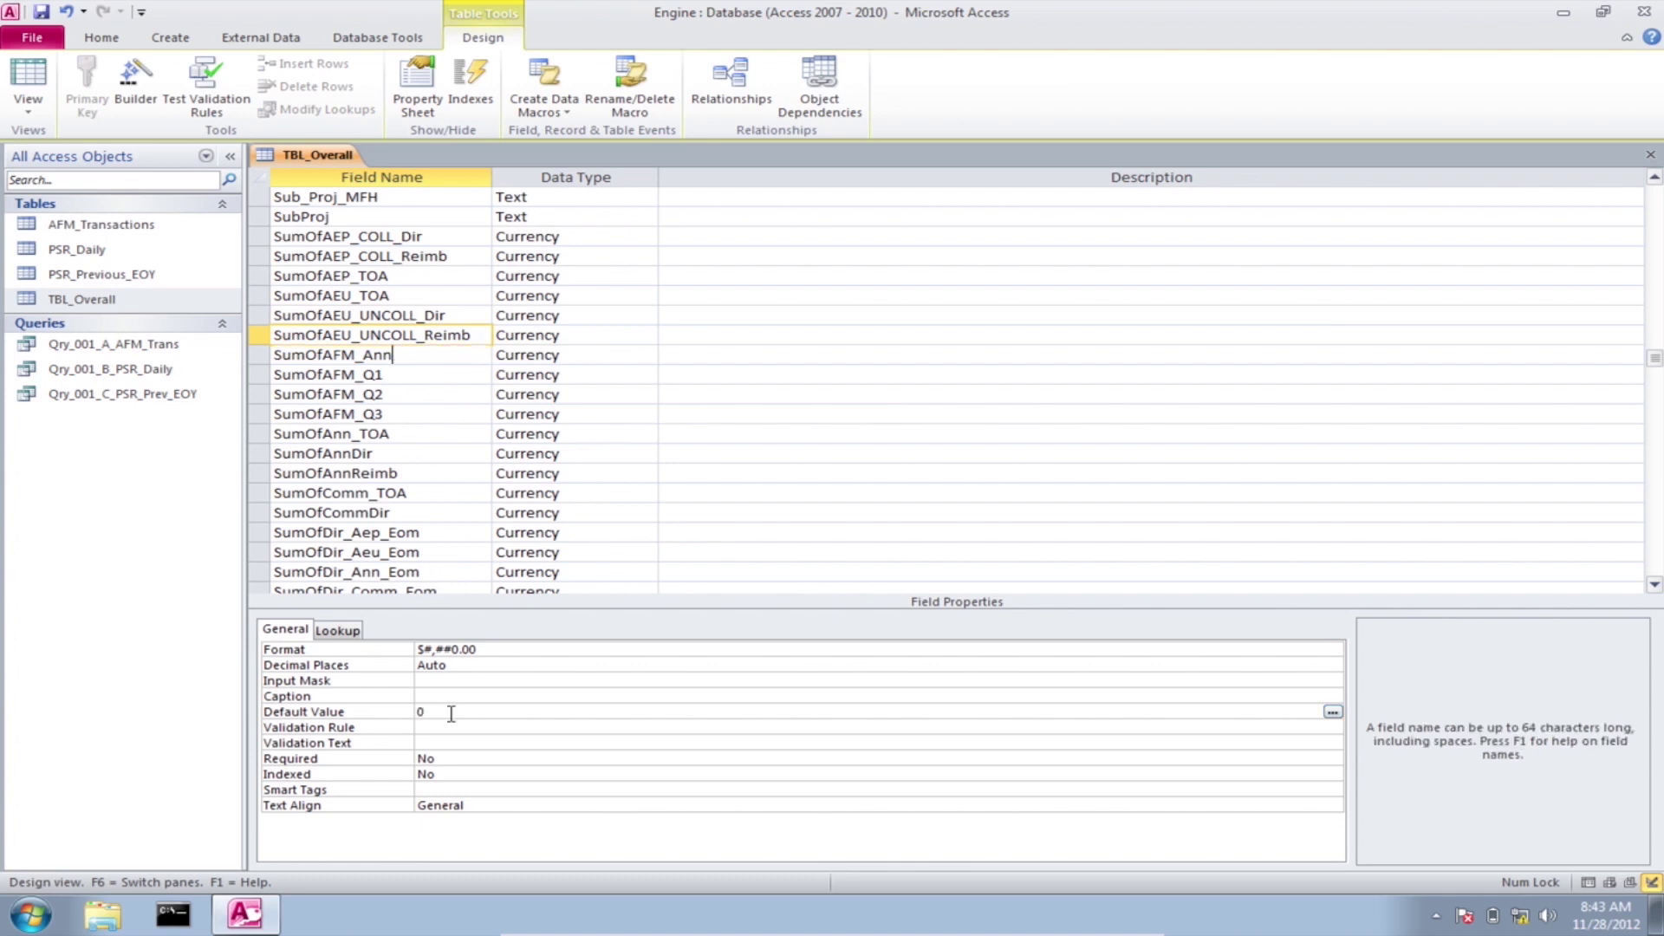
click(443, 358)
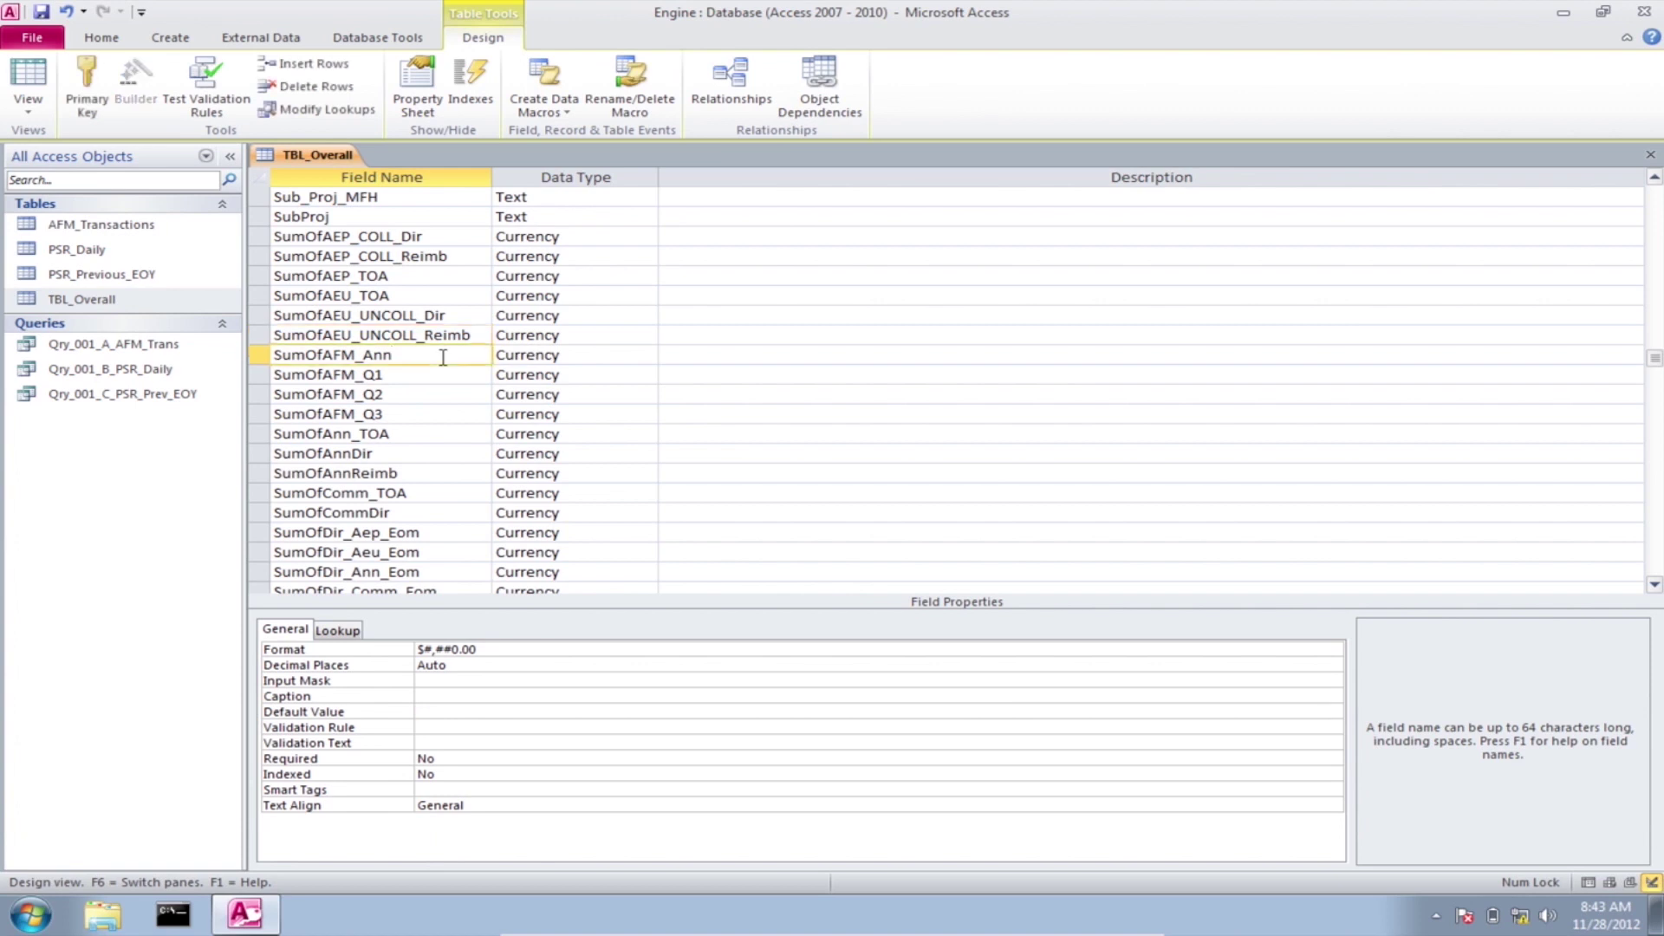
click(435, 709)
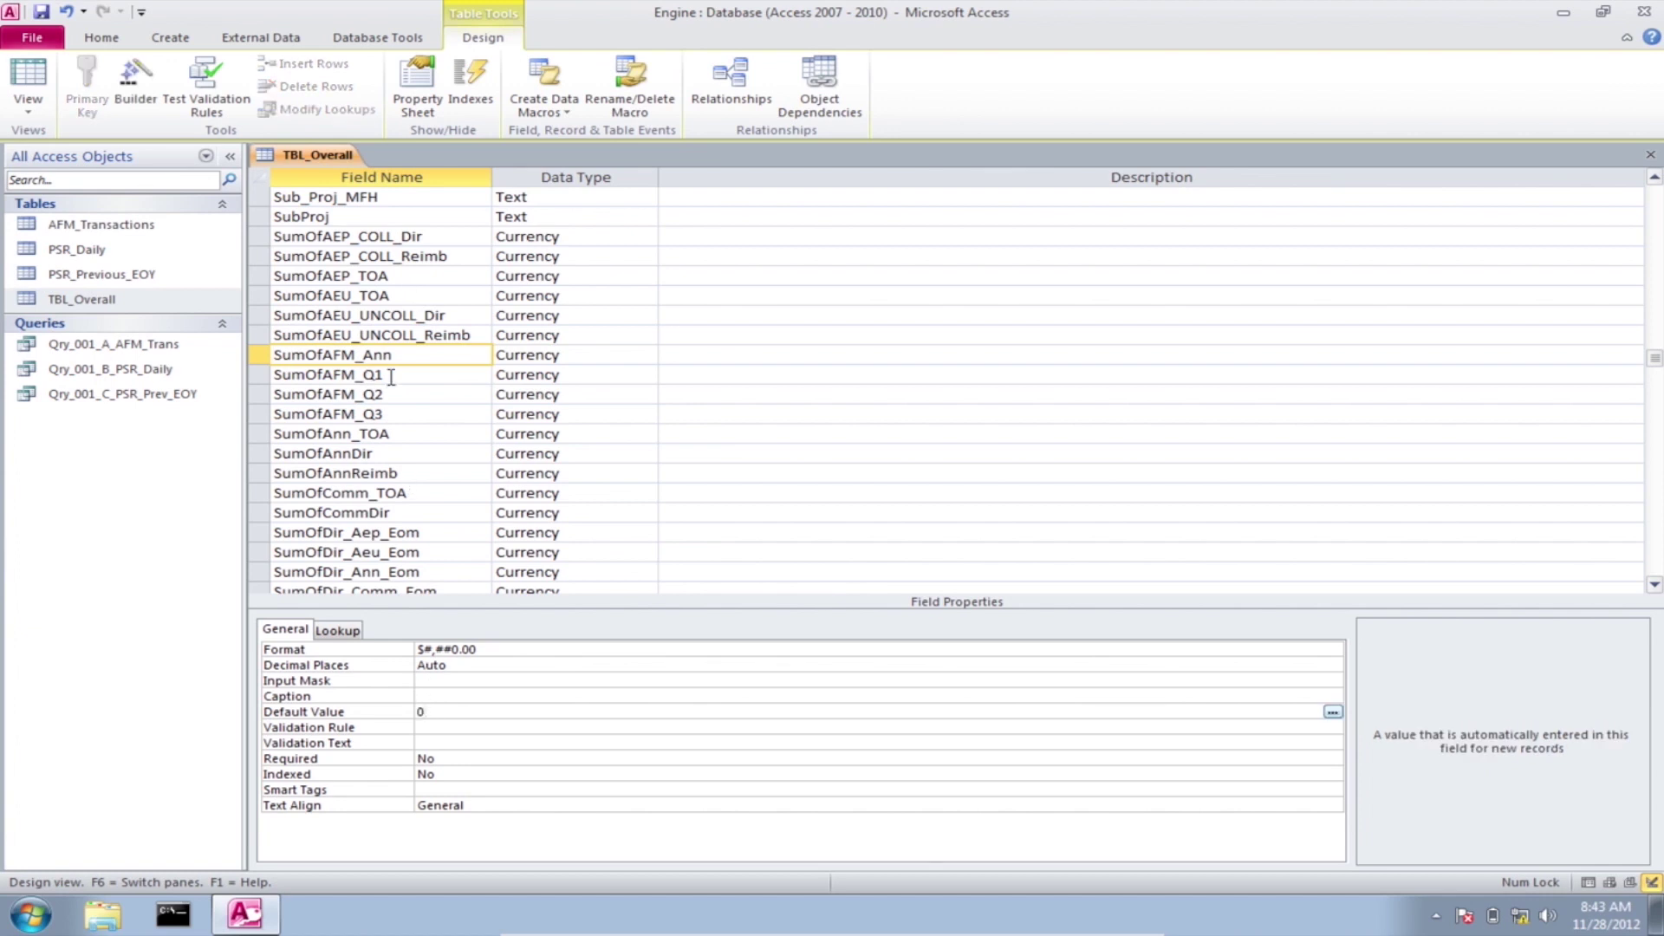
click(391, 376)
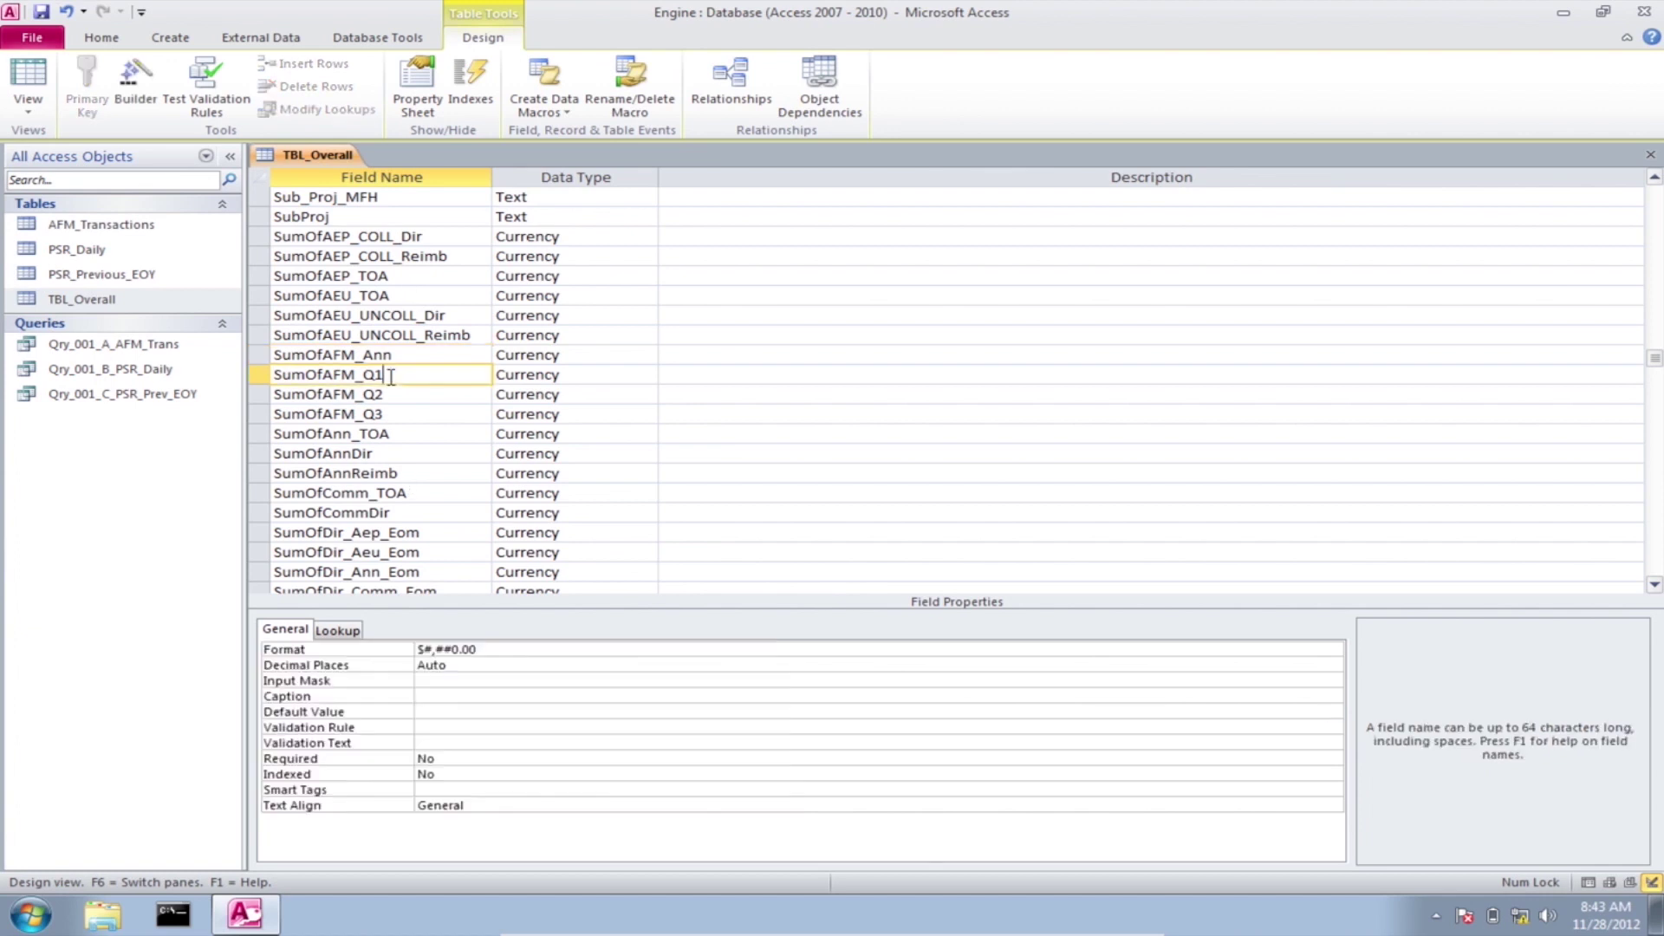
click(429, 710)
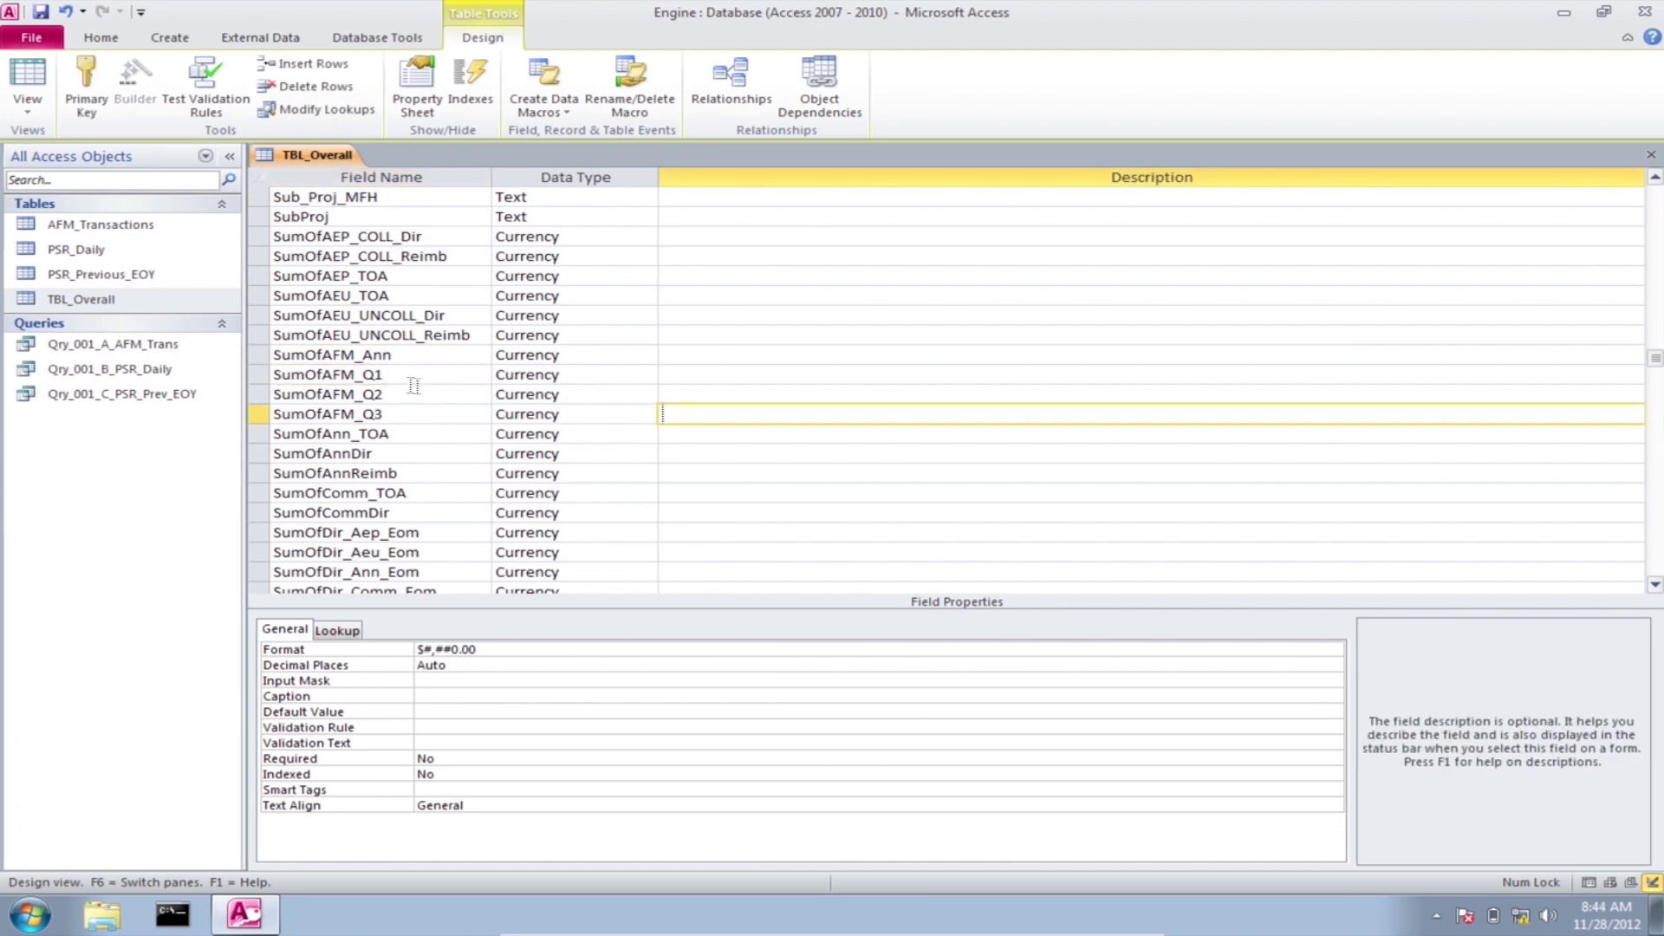
Step: Set the Default Value of the SumOfAFM_Q2 and SumOfAFM_Q3 fields to 0
click(387, 376)
click(403, 396)
click(432, 712)
text(0)
click(404, 414)
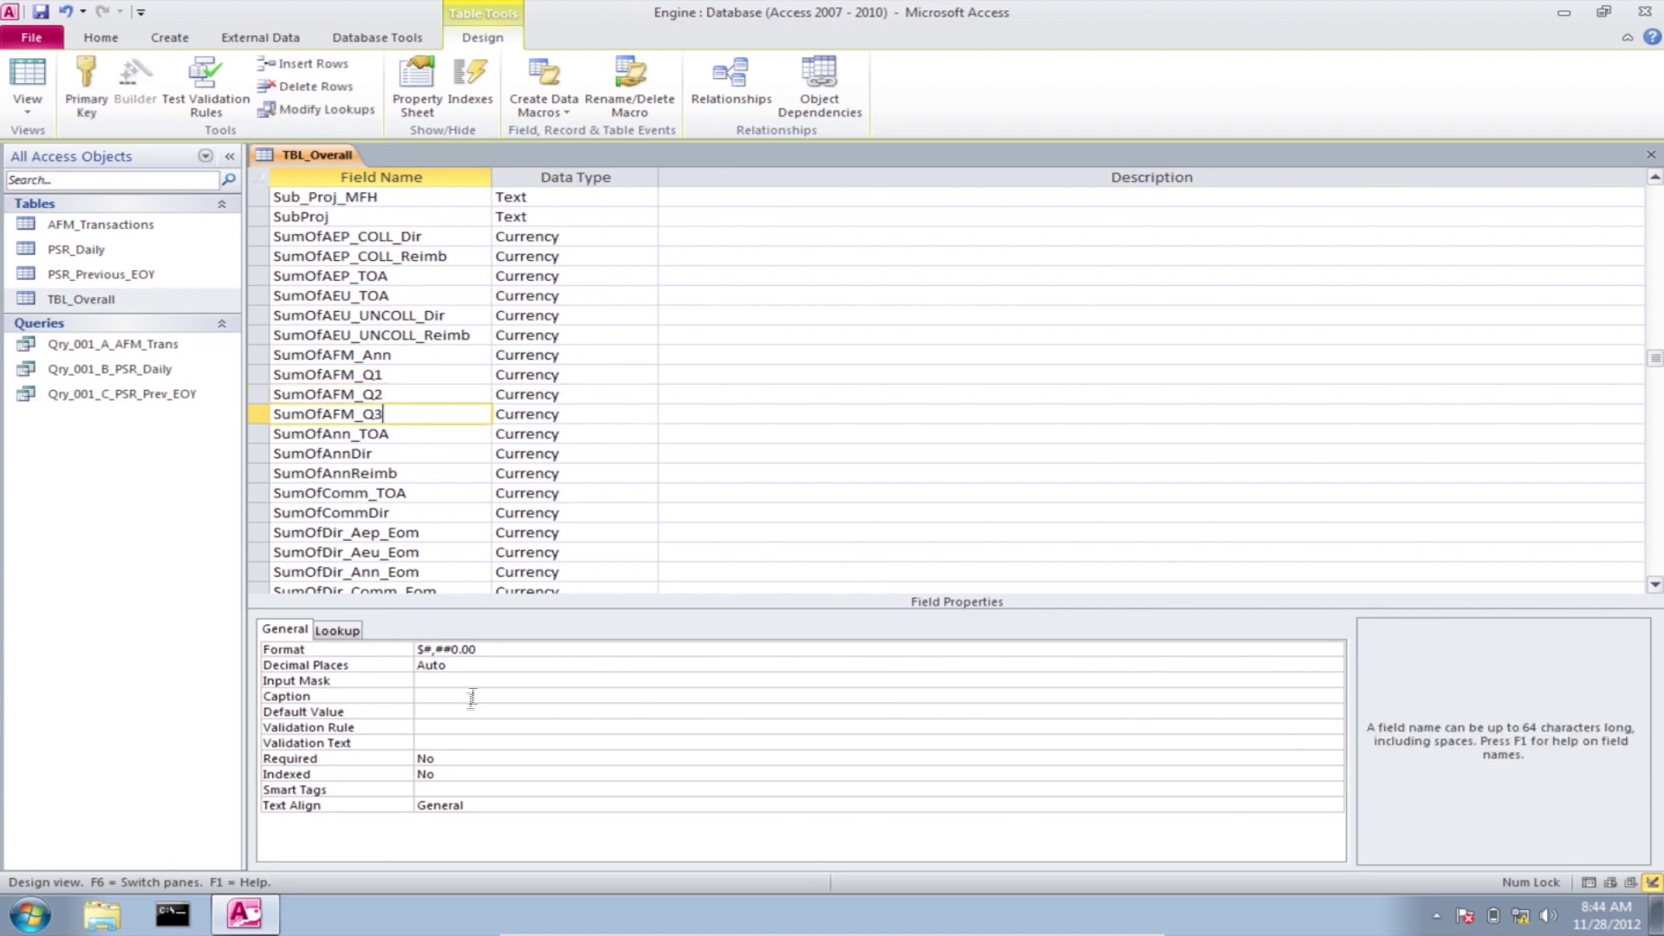
click(434, 711)
text(0)
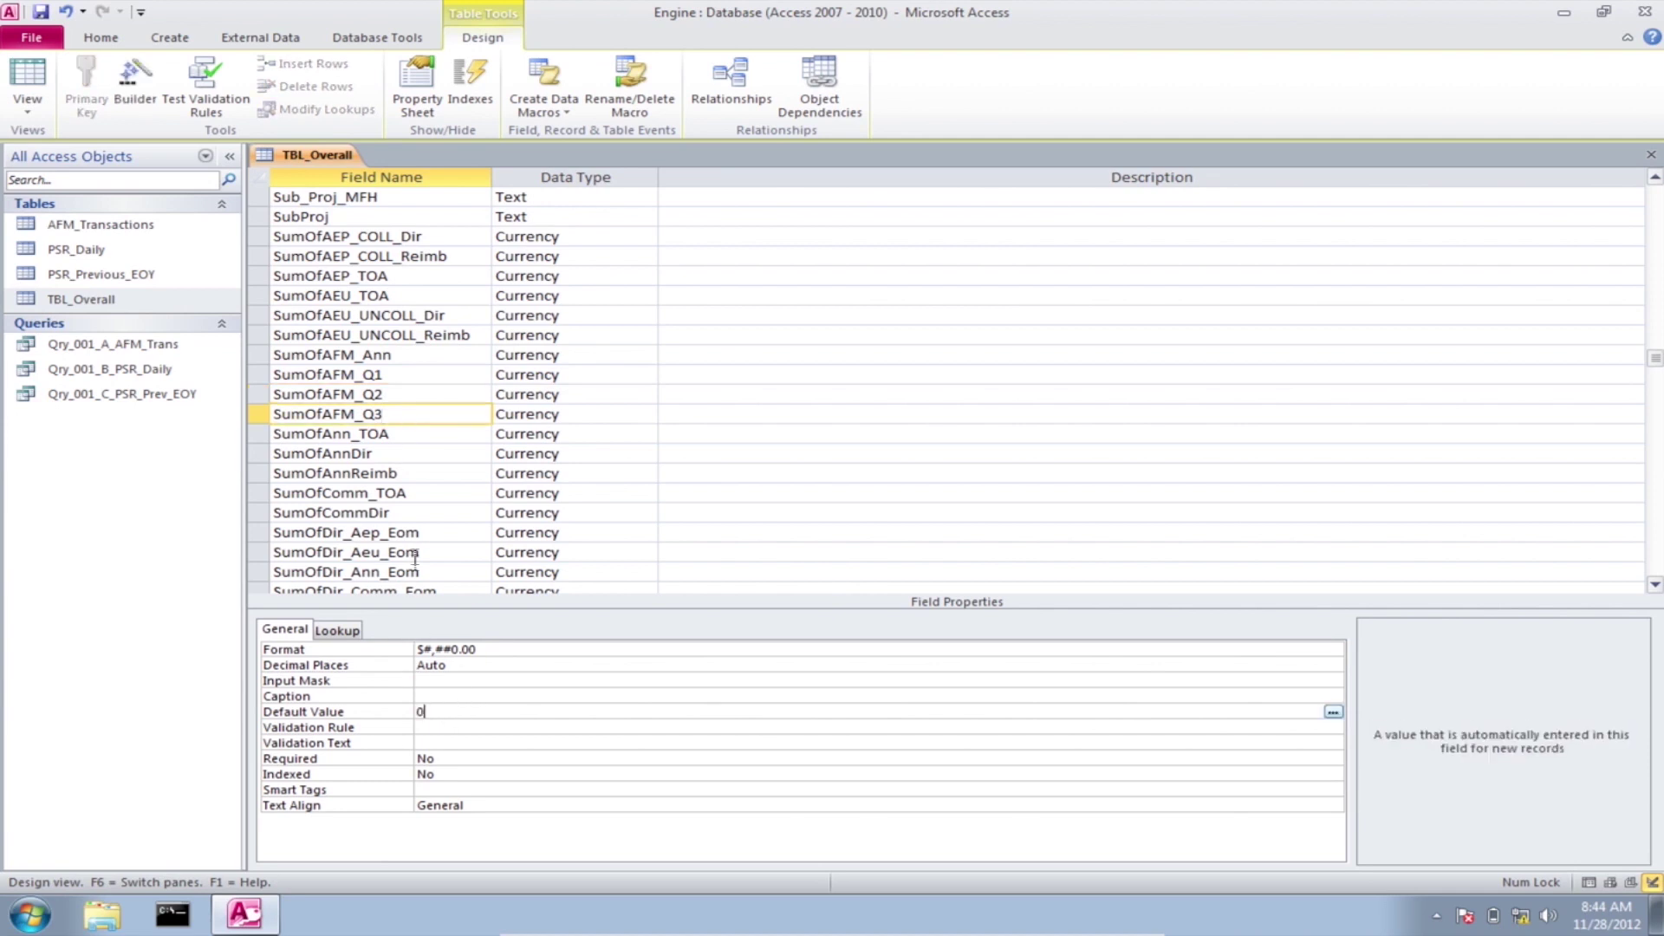
Step: Set the Default Value of the SumOfAnn_TOA, SumOfAnnDir and SumOfAnnReimb fields to 0
click(408, 435)
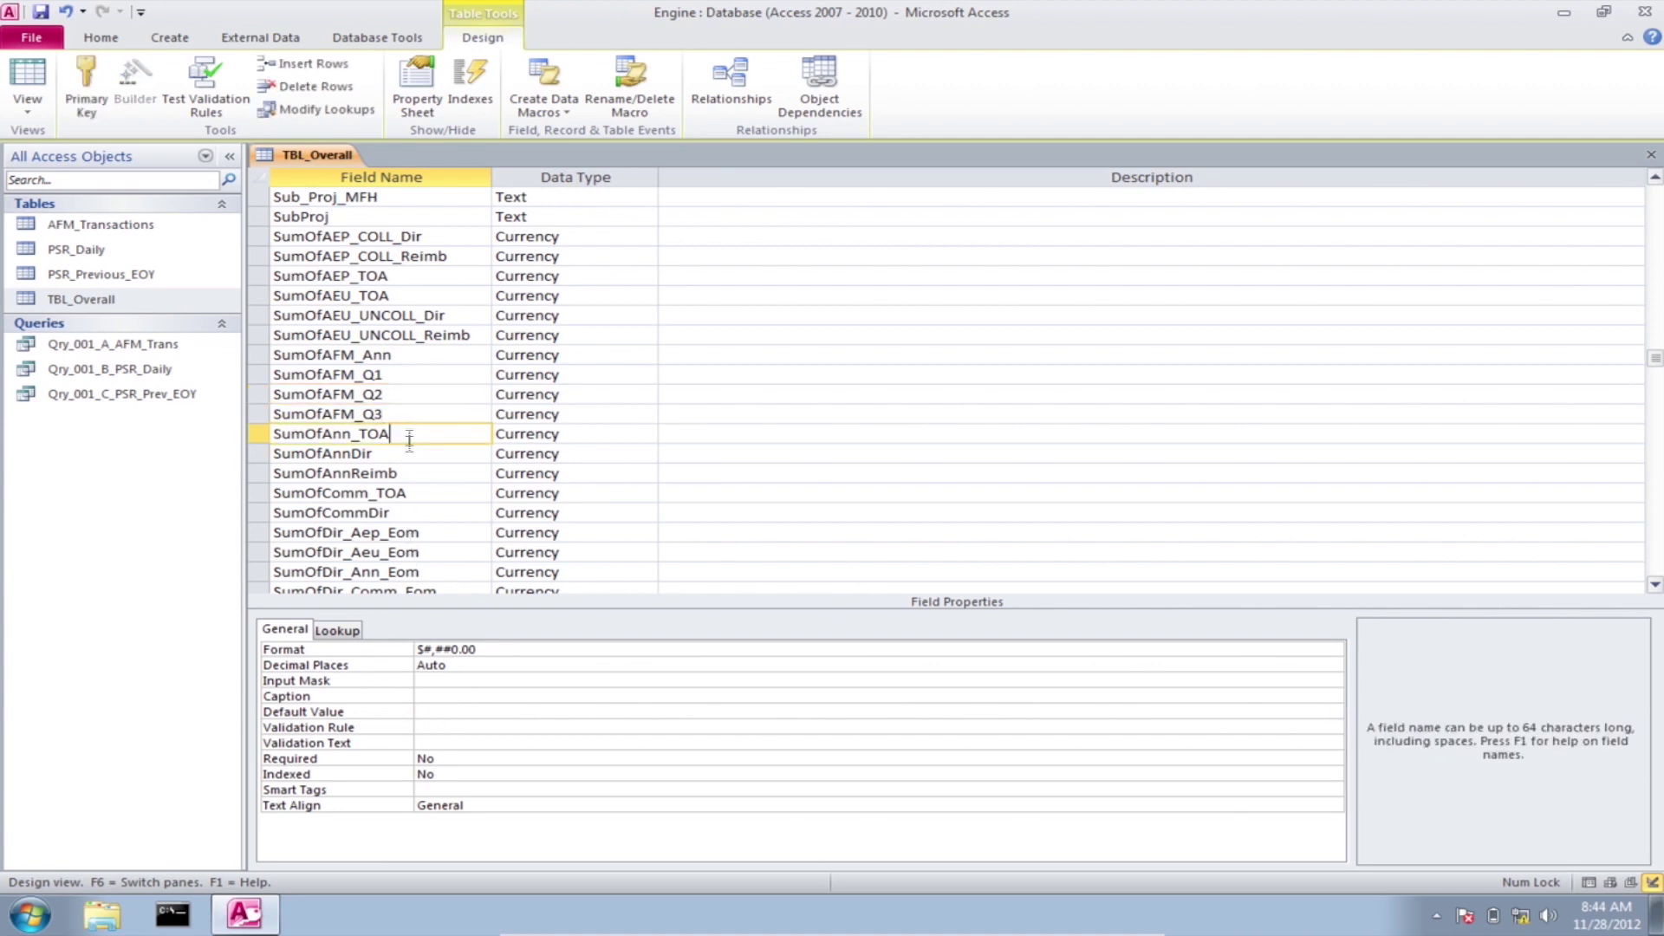
click(440, 711)
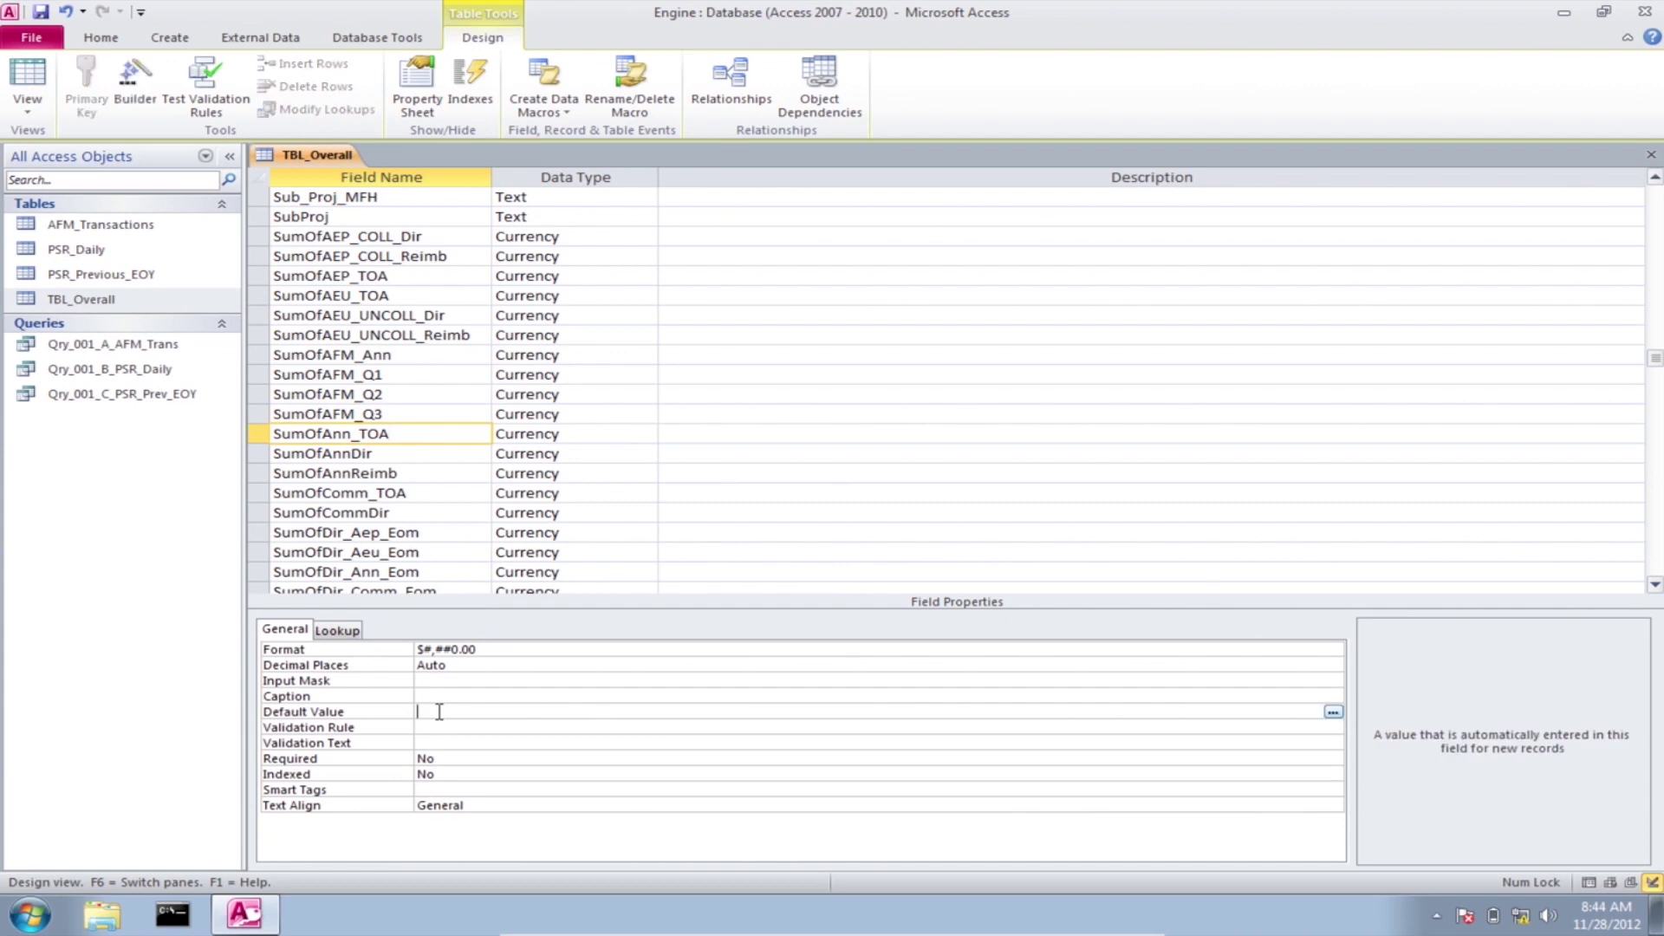
click(405, 455)
click(429, 709)
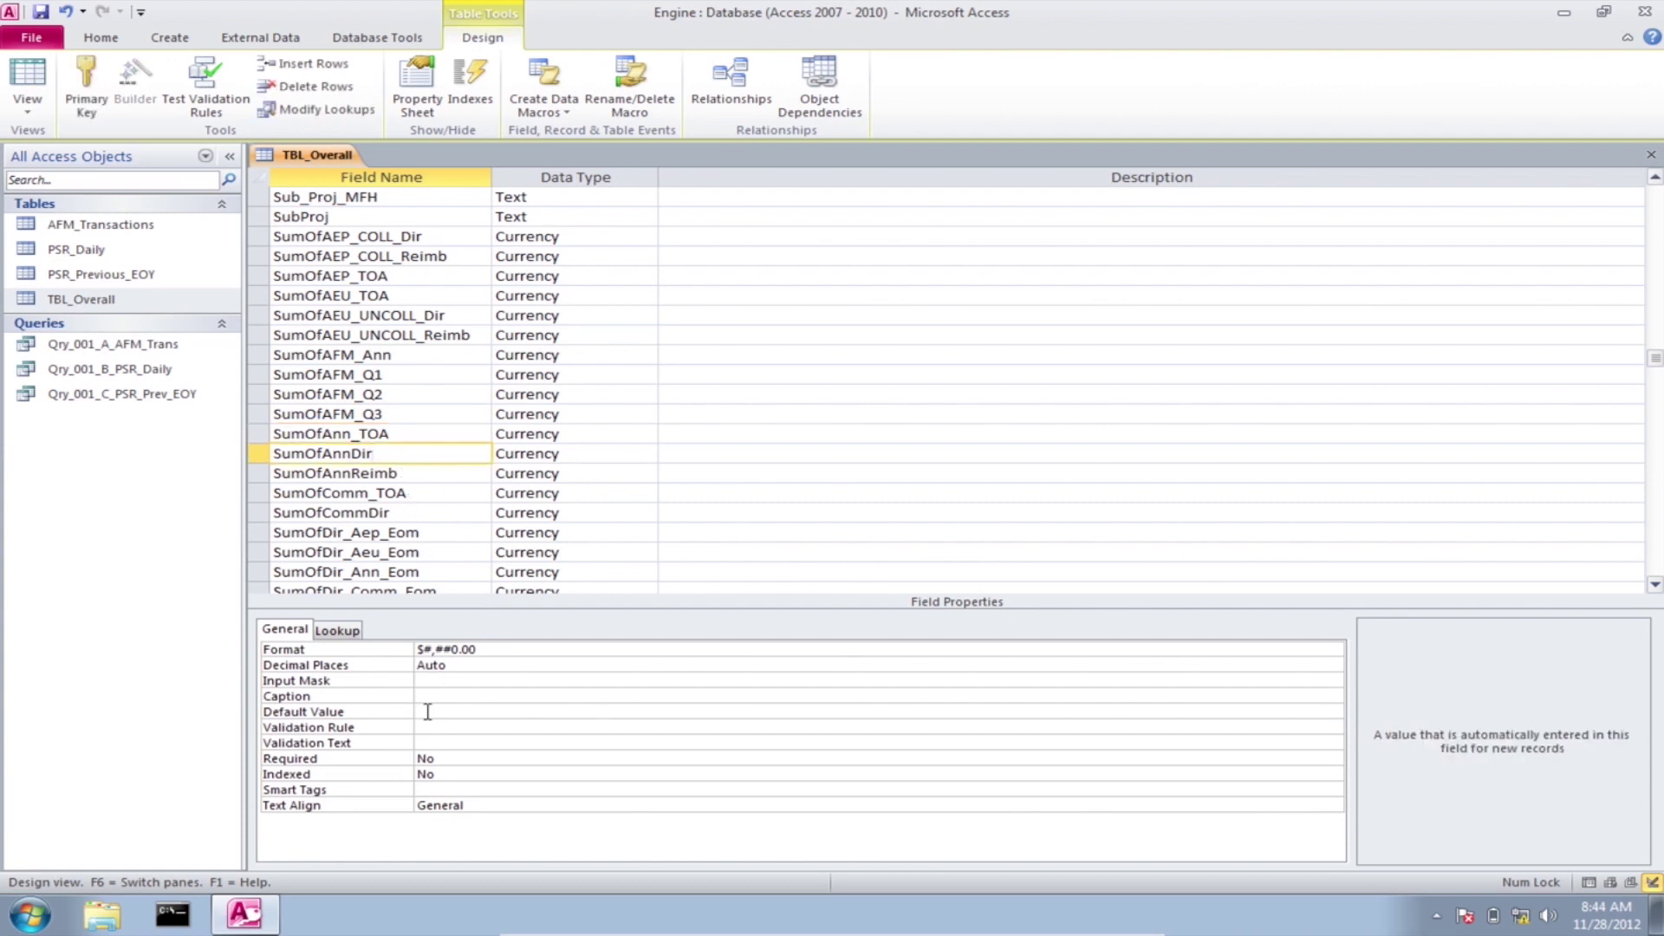
click(423, 476)
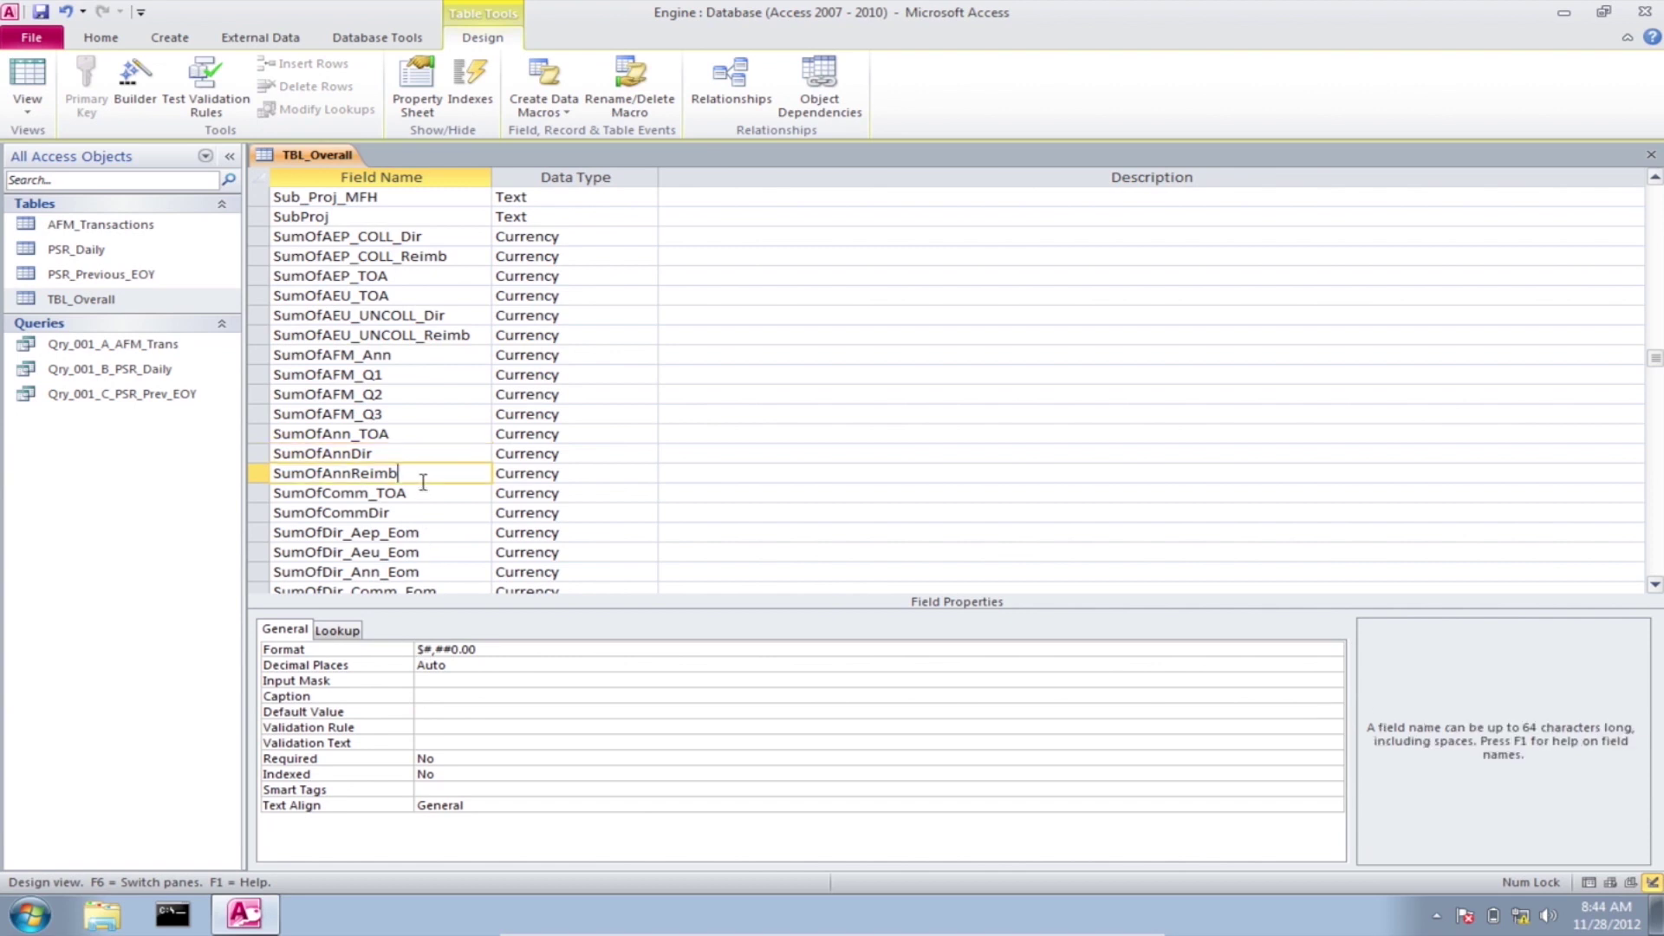
click(450, 711)
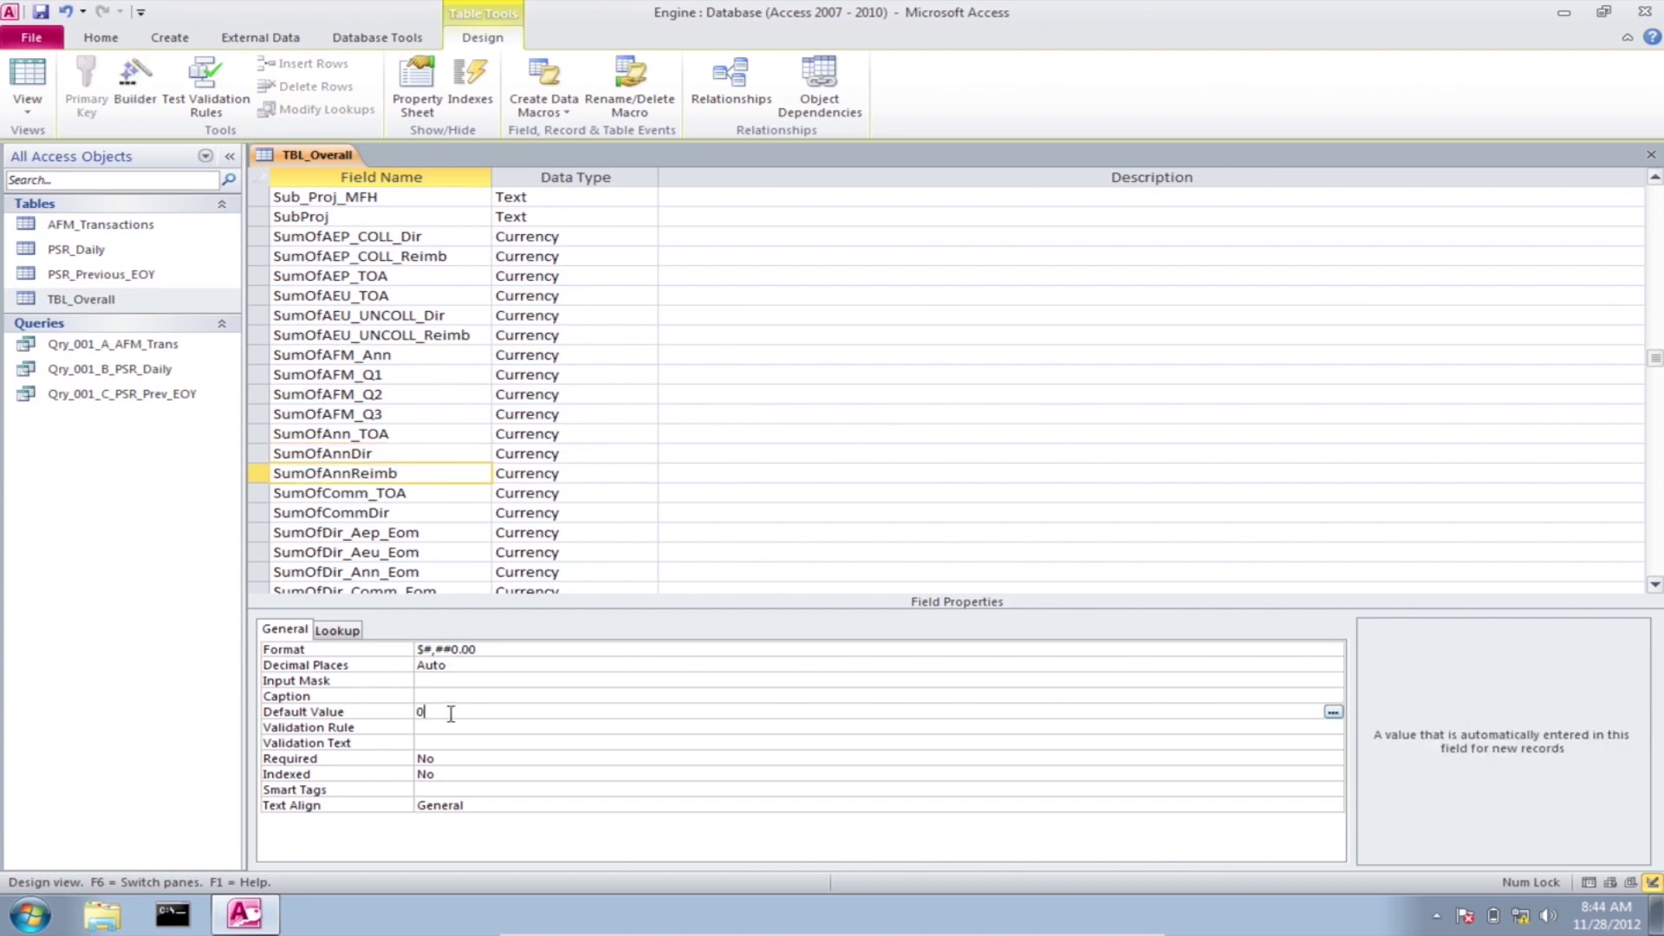
Step: Set the Default Value of the SumOfComm_TOA and SumOfCommDir fields to 0
click(452, 494)
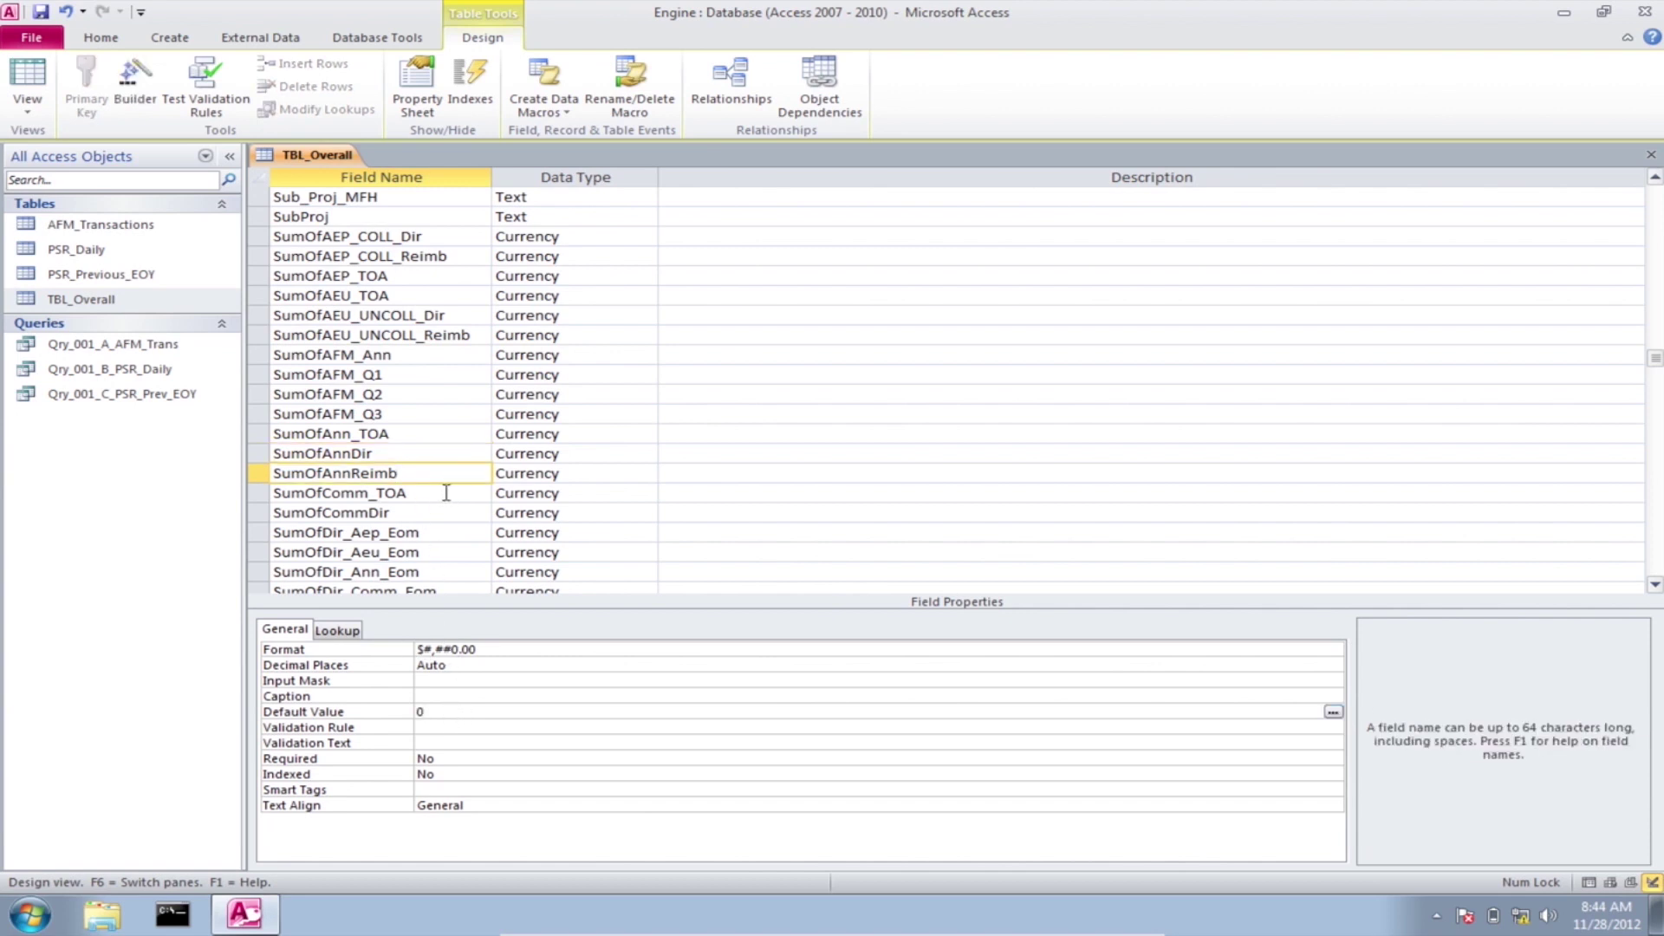
click(448, 711)
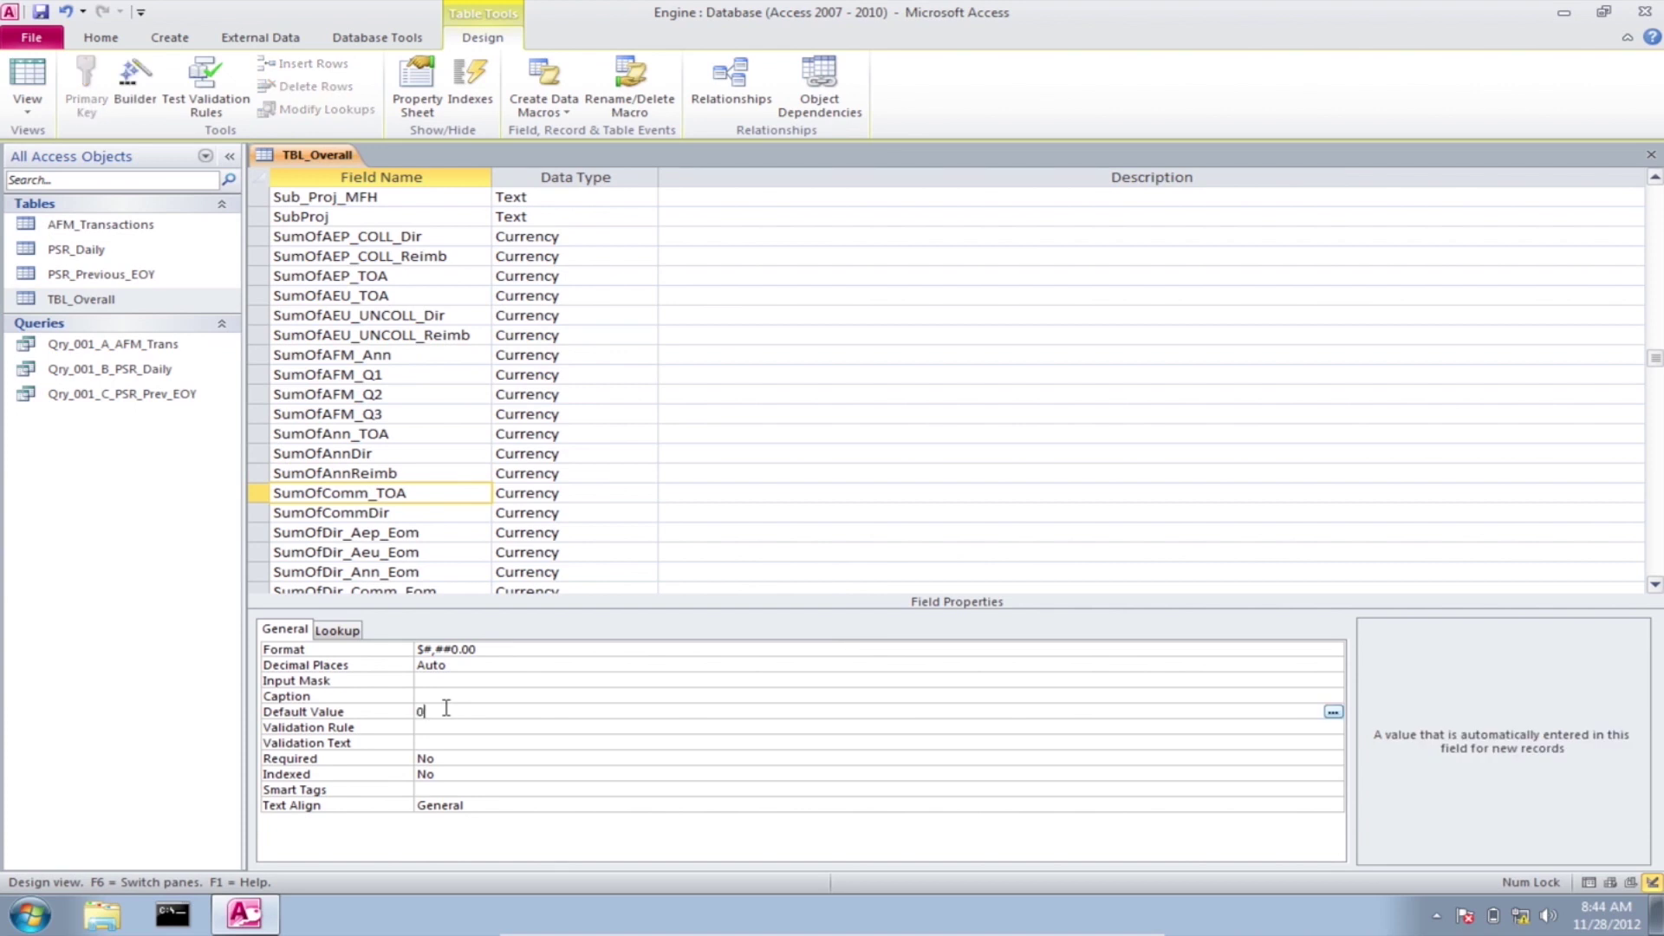
click(389, 514)
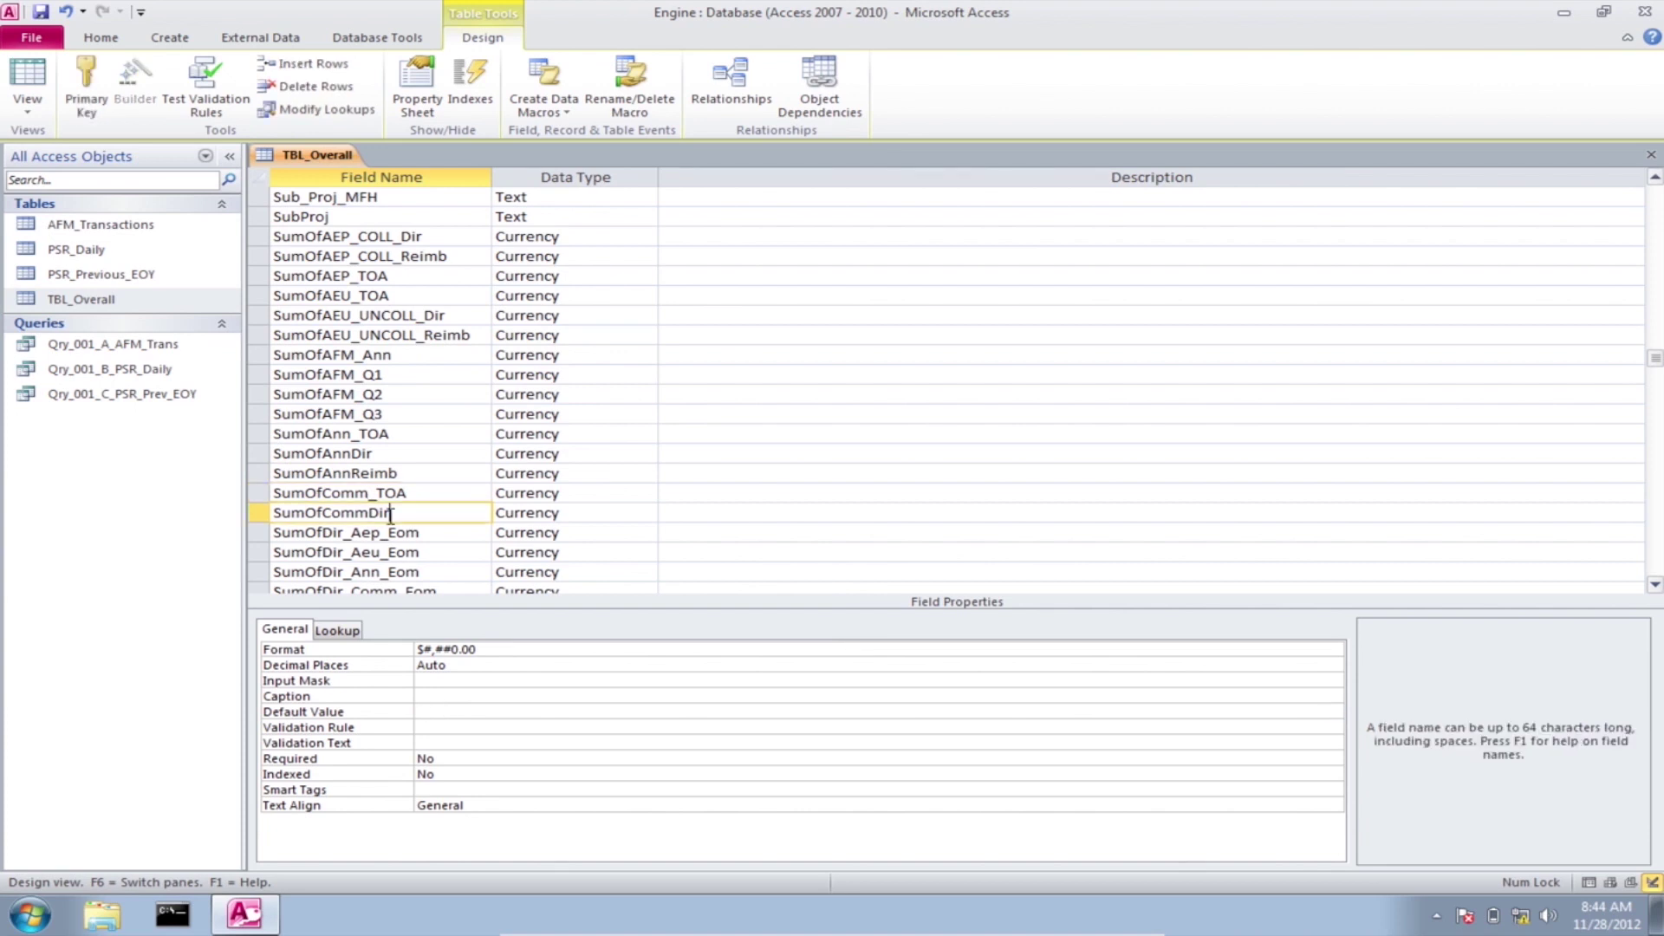
click(434, 709)
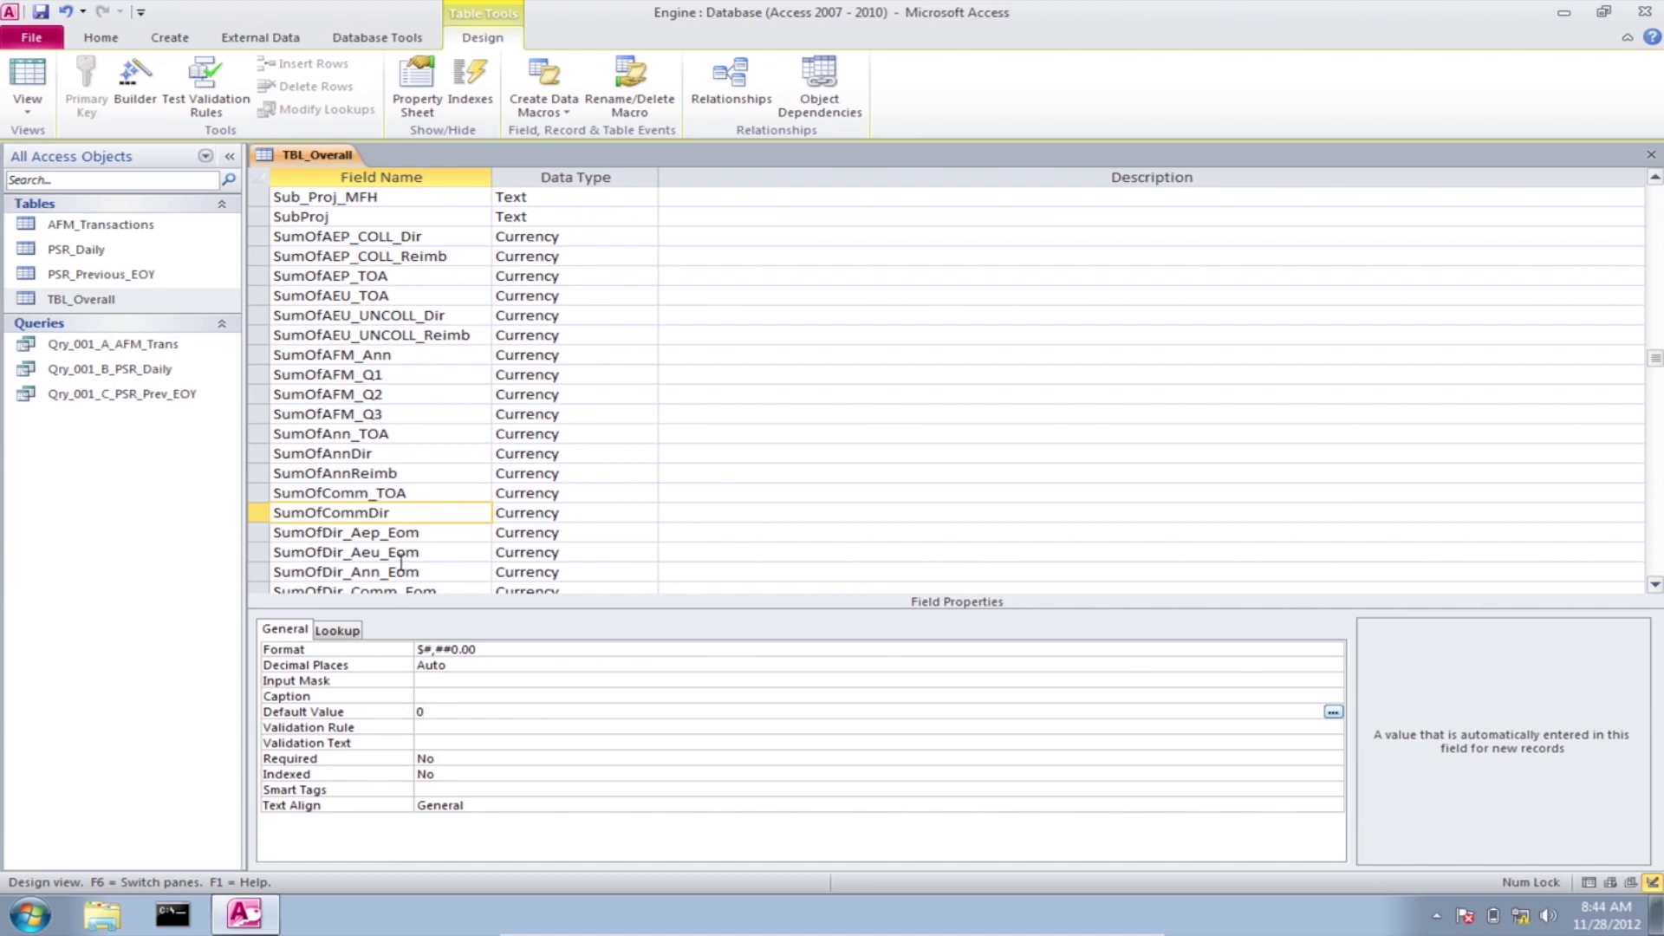
Step: Set the Default Value of the SumOfDir_Aep_Eom, SumOfDir_Aeu_Eom and SumOfDir_Ann_Eom fields to 0
click(427, 535)
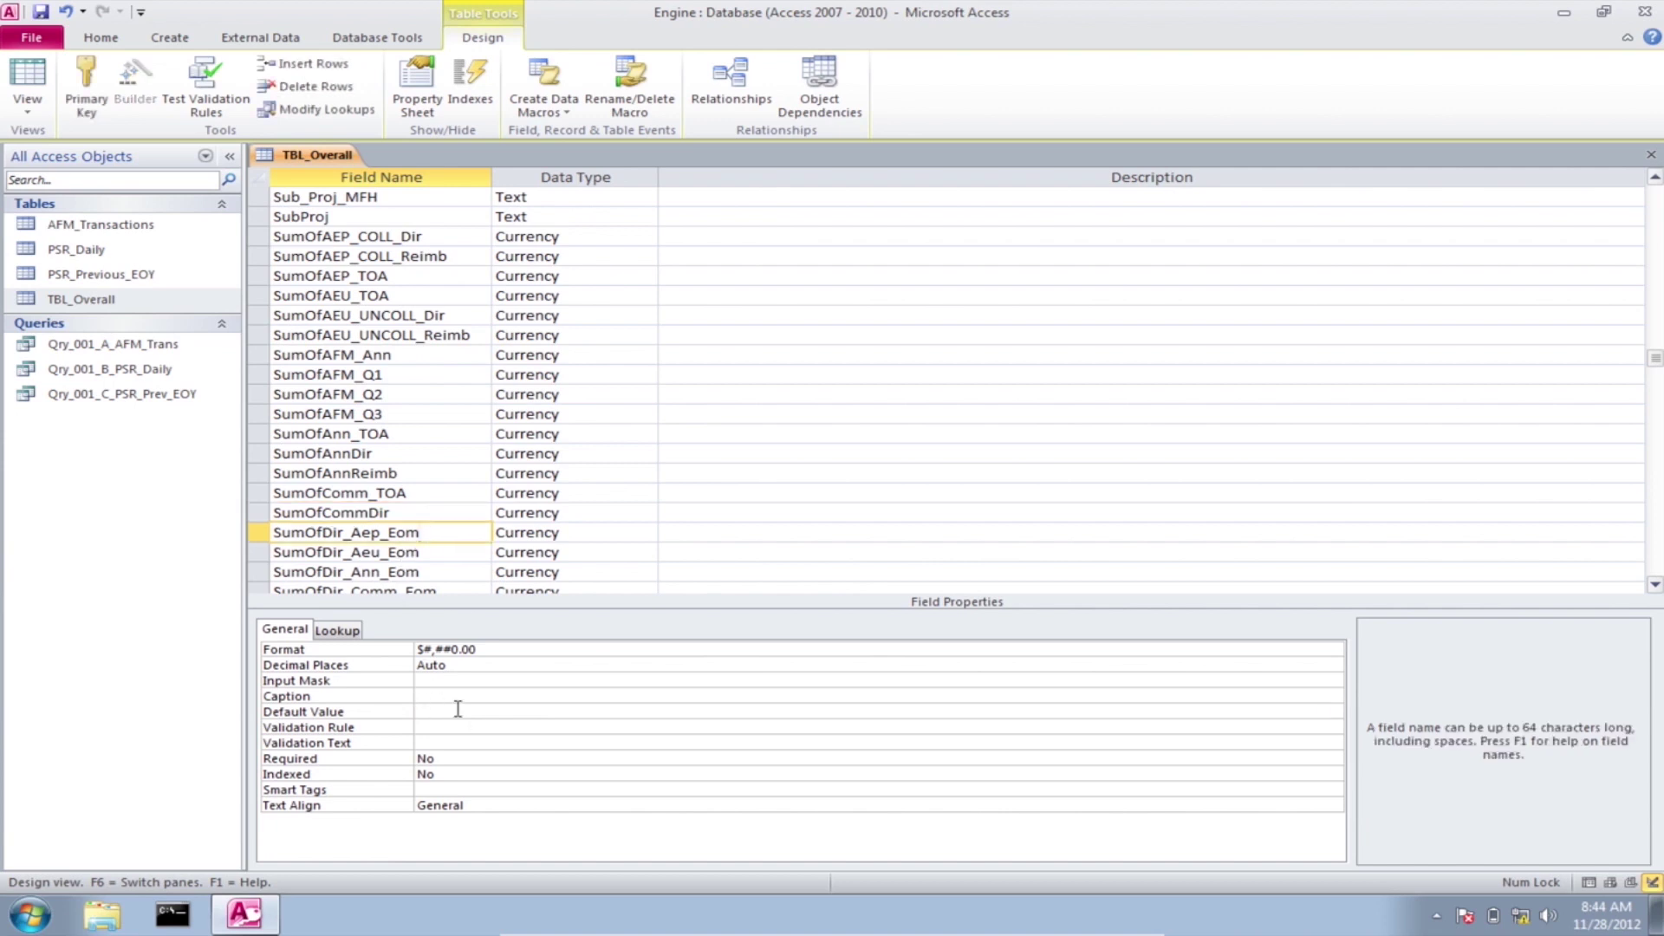
click(431, 711)
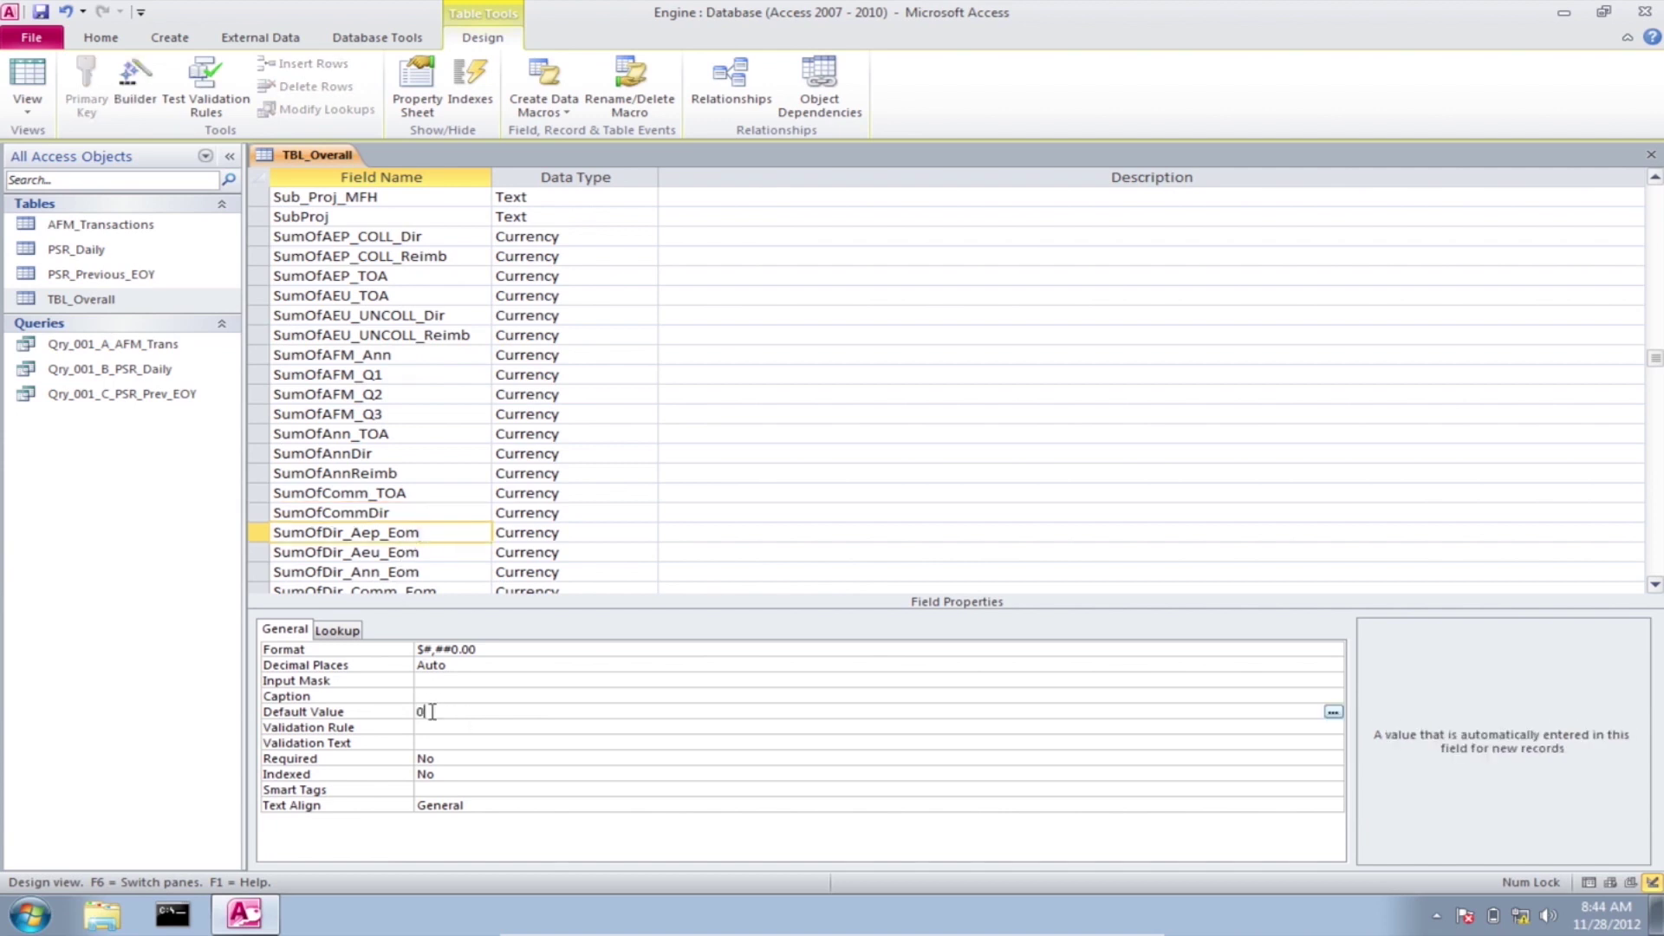
click(412, 552)
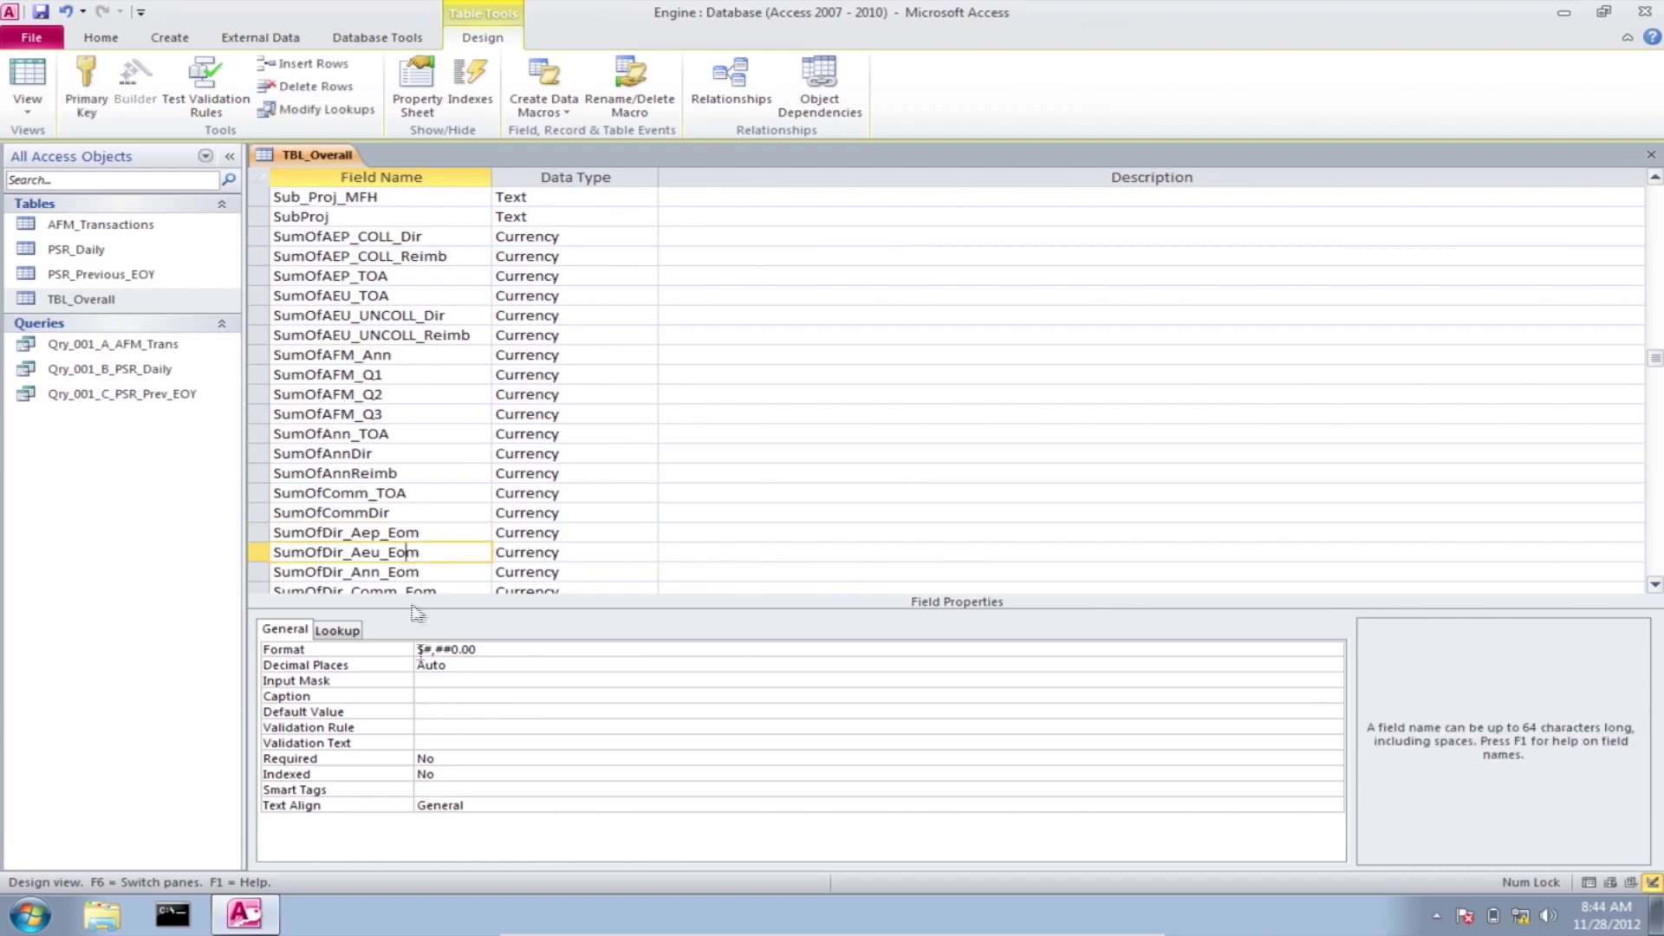
click(425, 712)
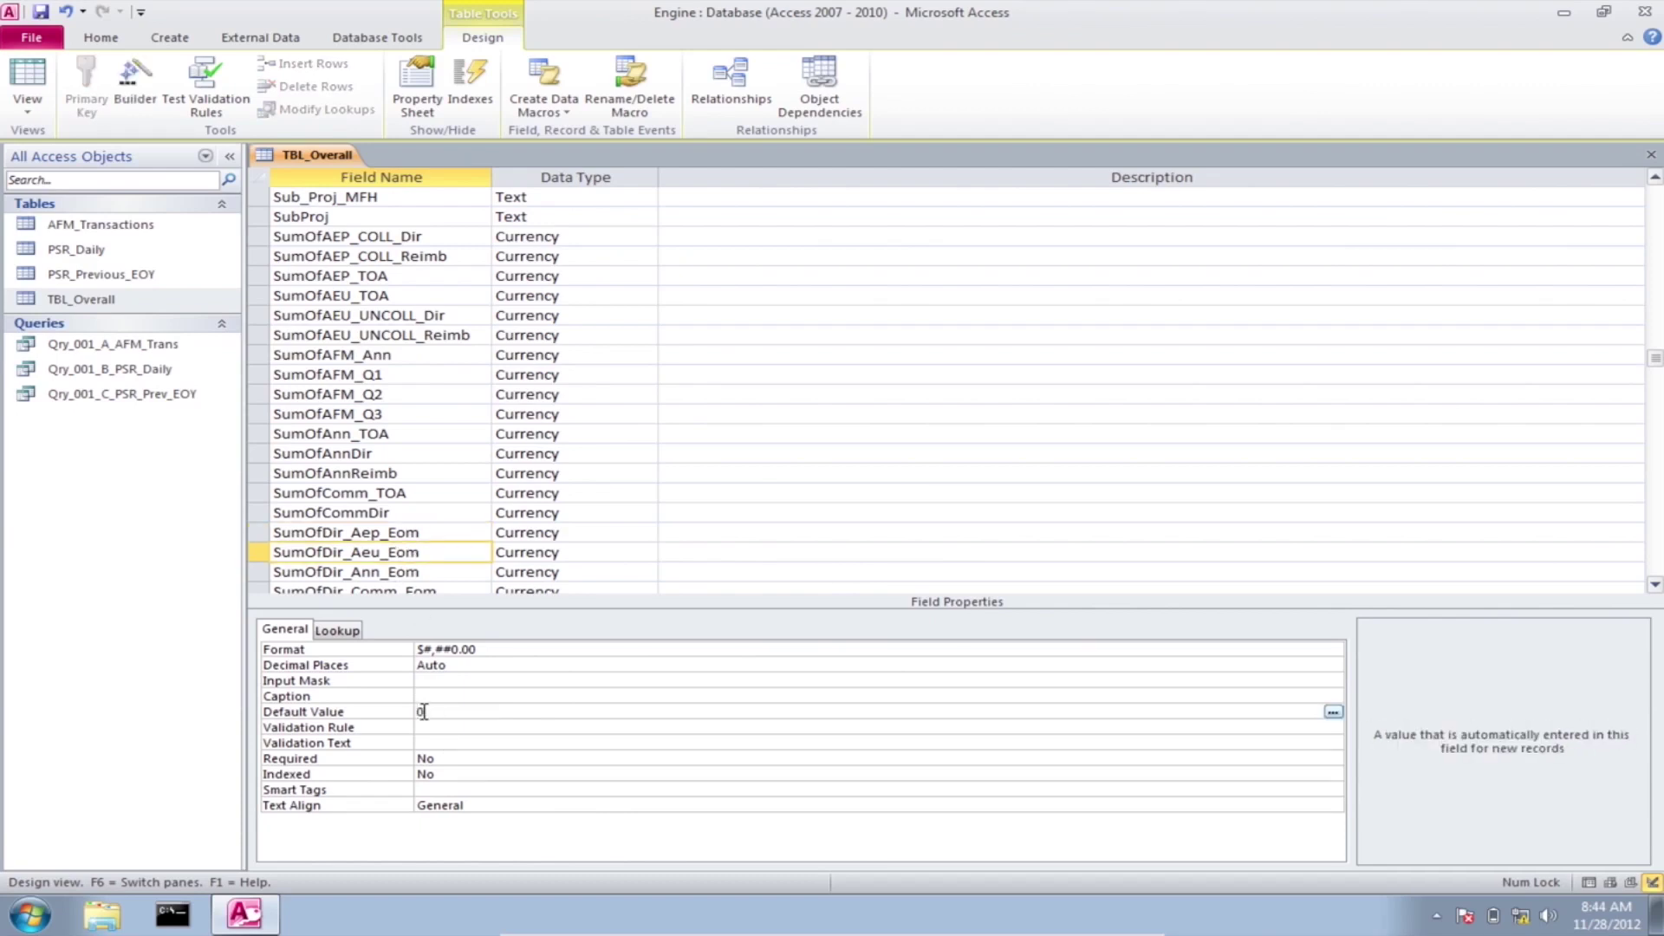
click(434, 574)
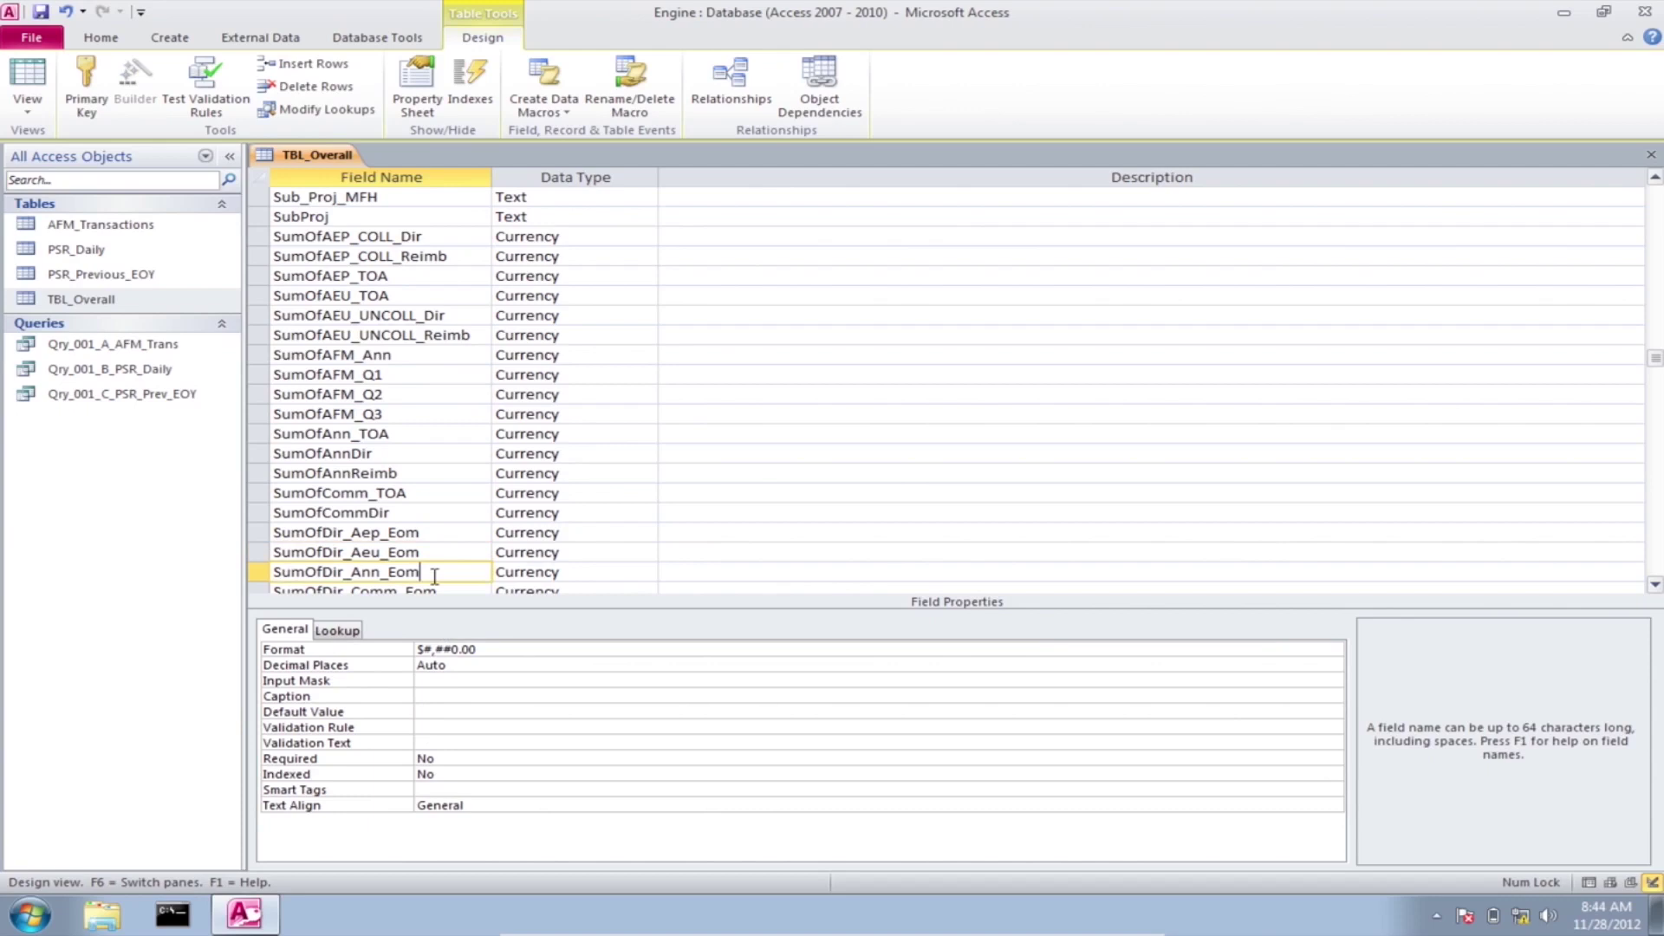
click(436, 712)
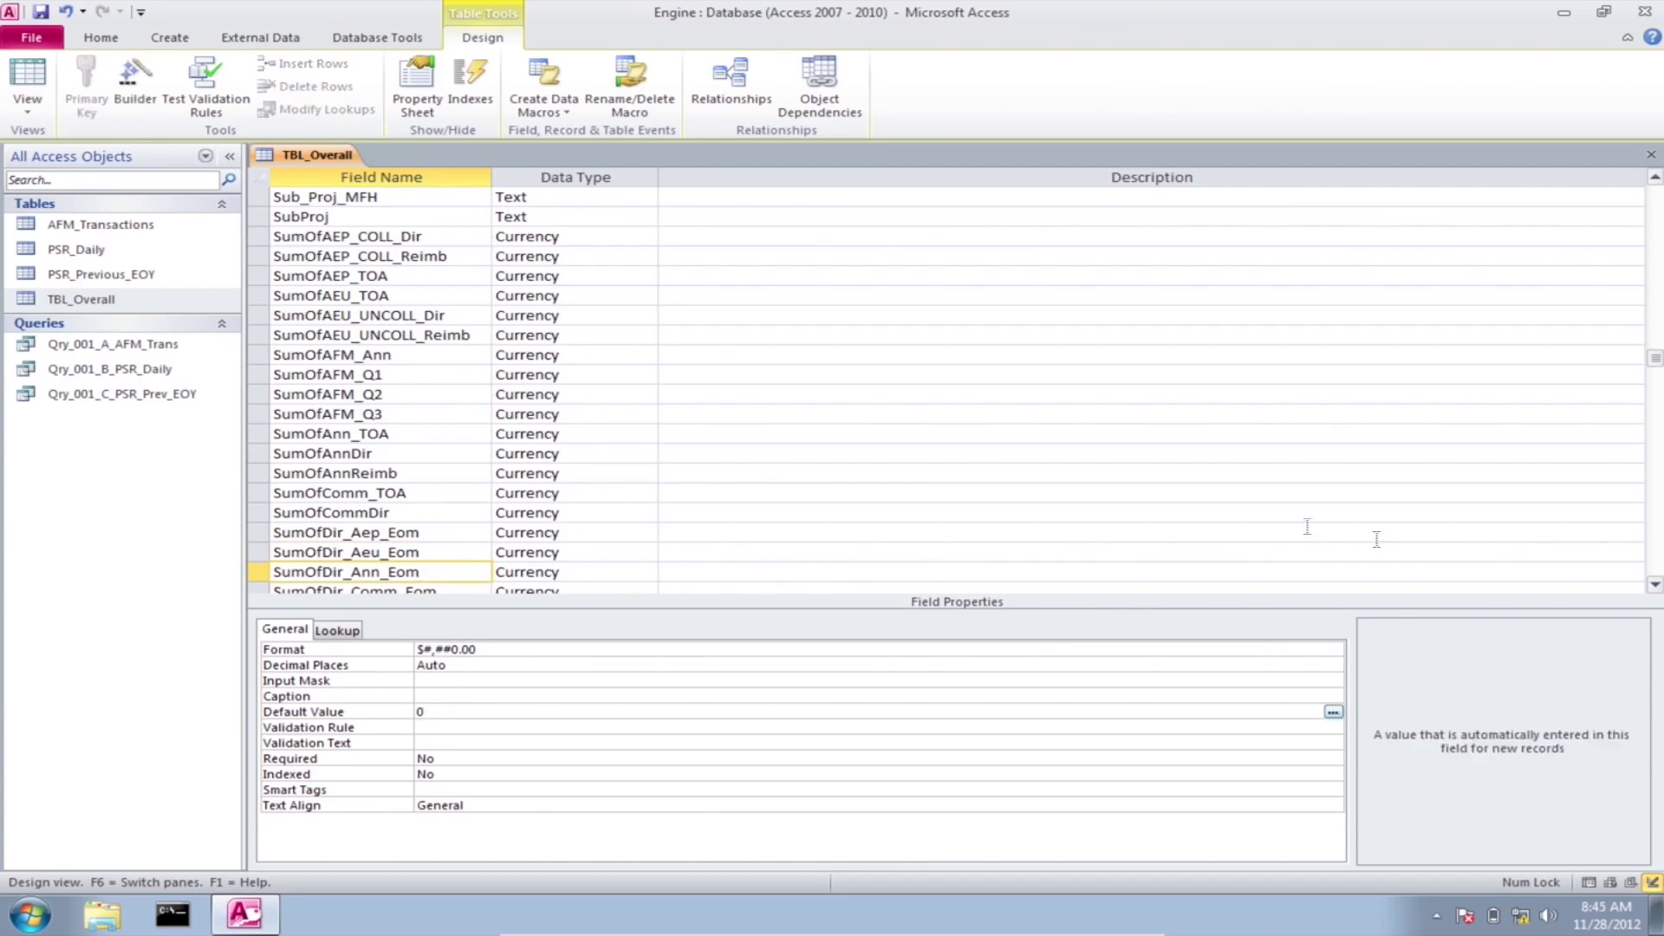
Step: Set the Default Value of the SumOfDir_Comm_Eom and SumOfDir_Gcomm_Eom fields to 0
key(F6)
drag(1655, 362, 1655, 399)
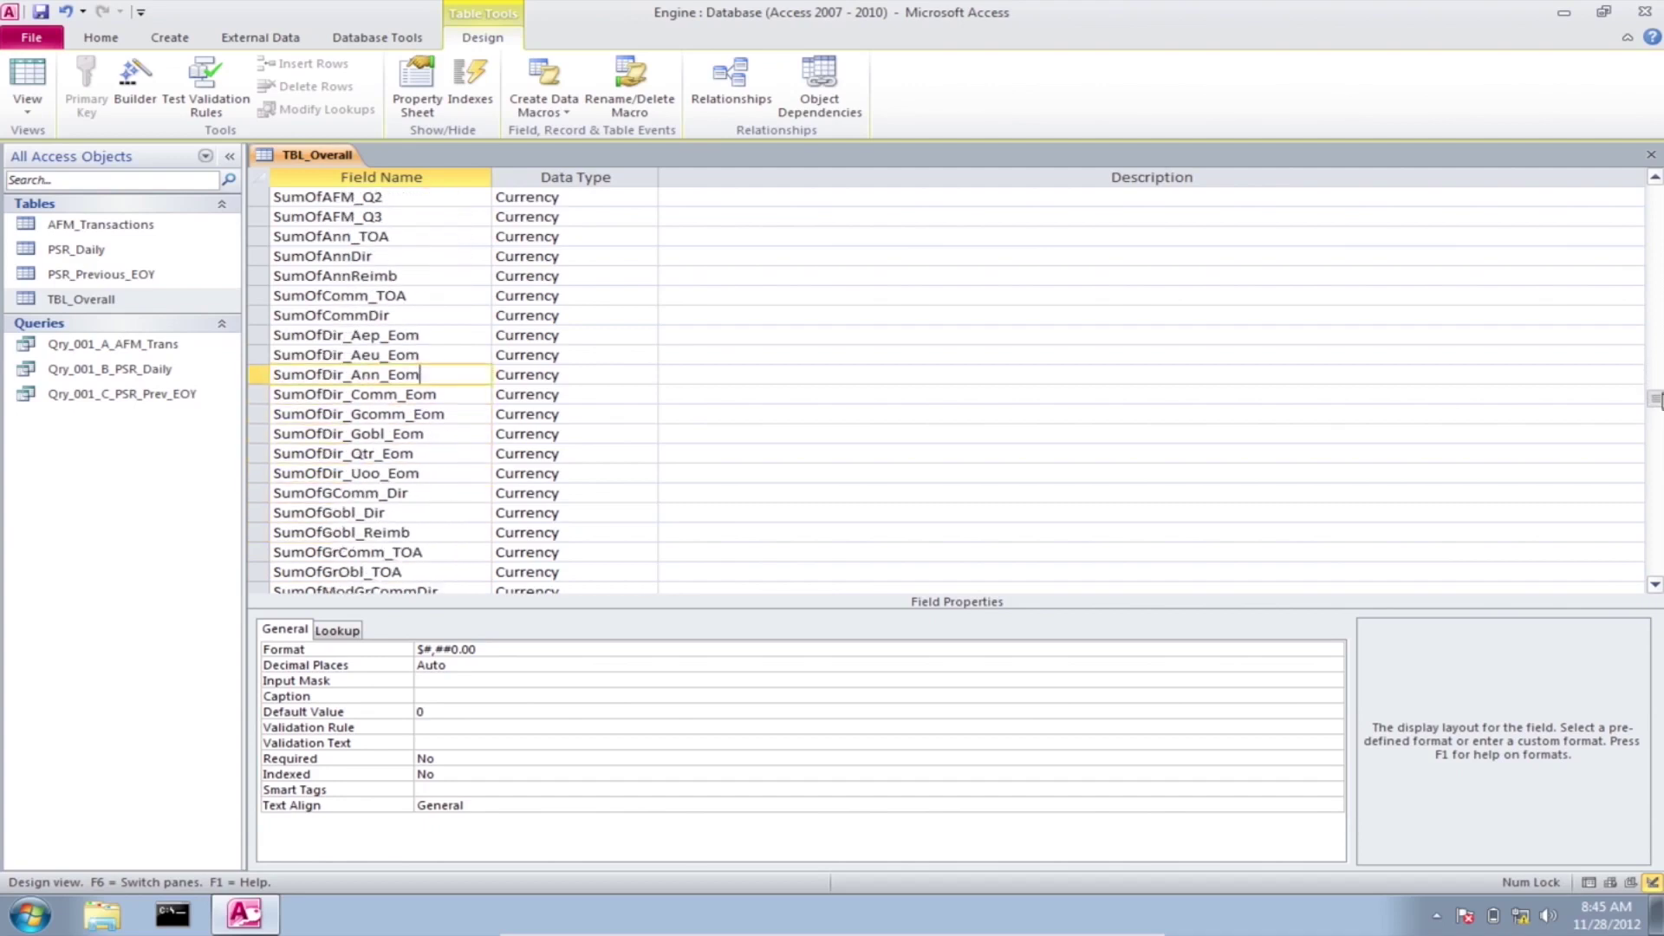
click(458, 397)
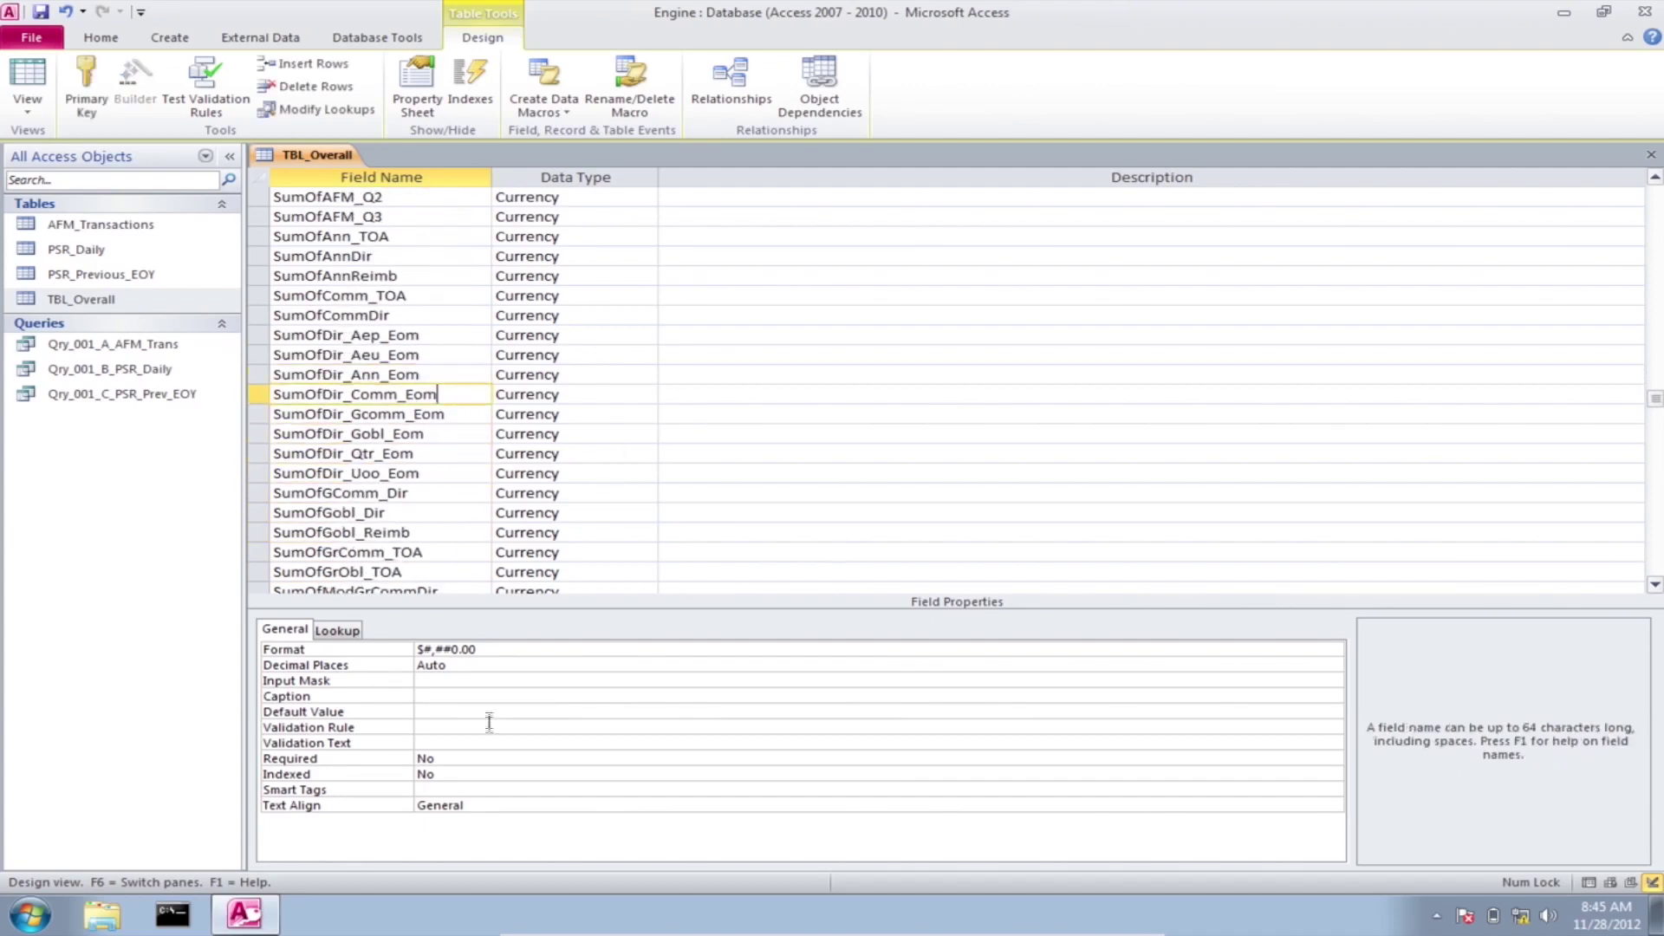
click(438, 714)
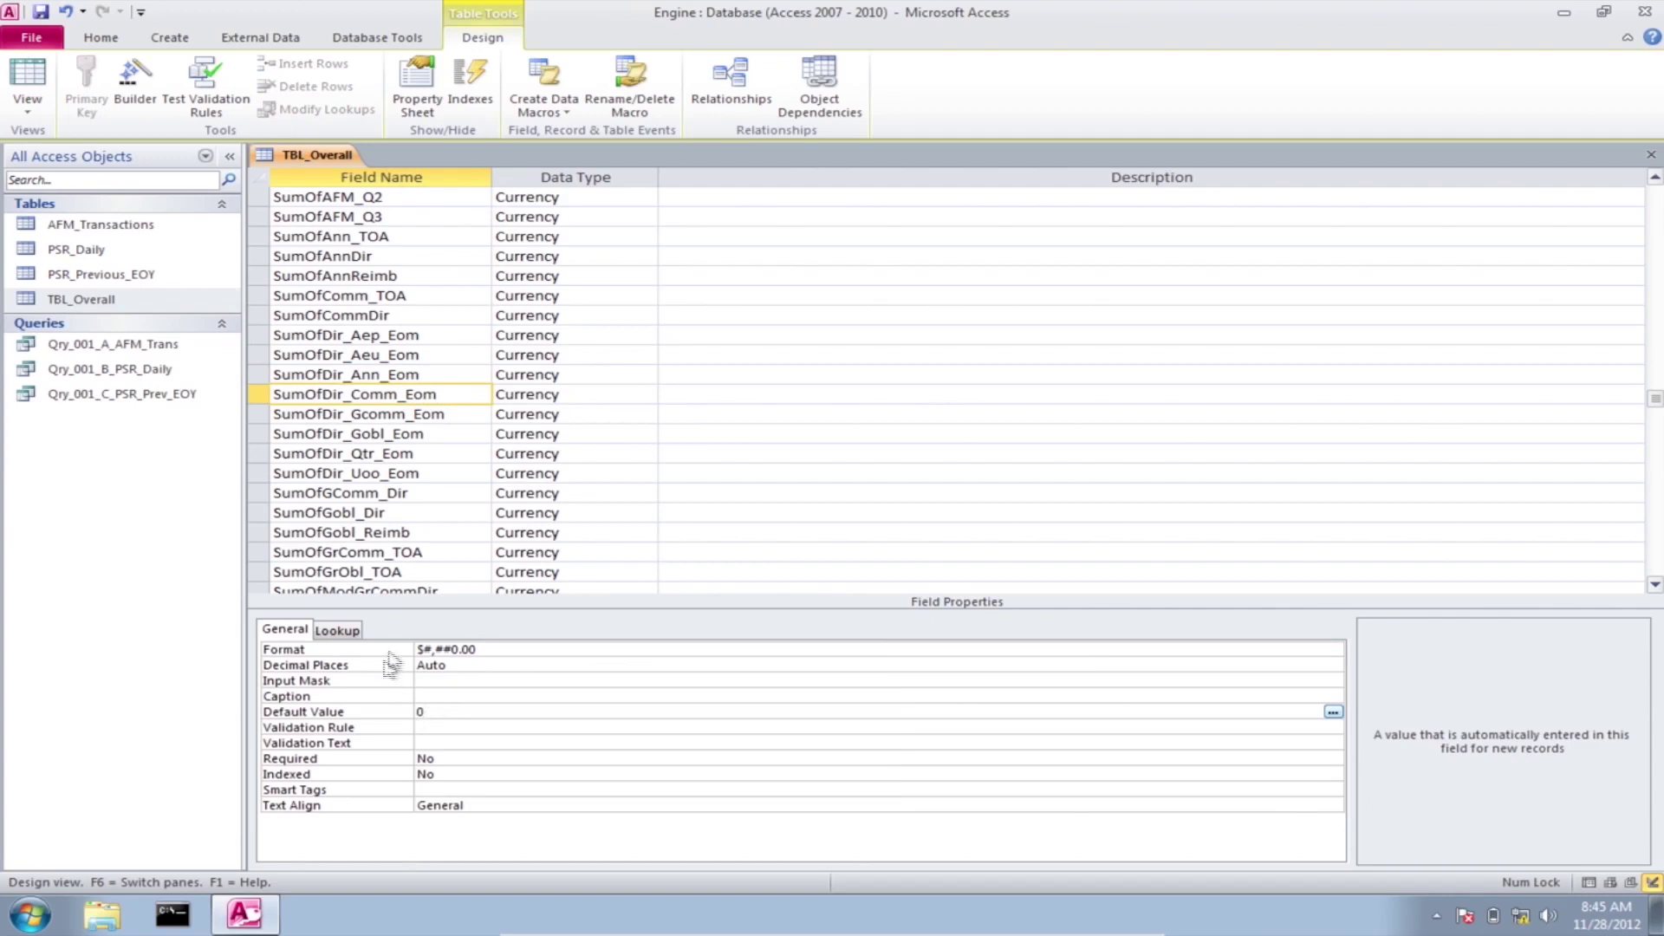
click(442, 414)
click(448, 712)
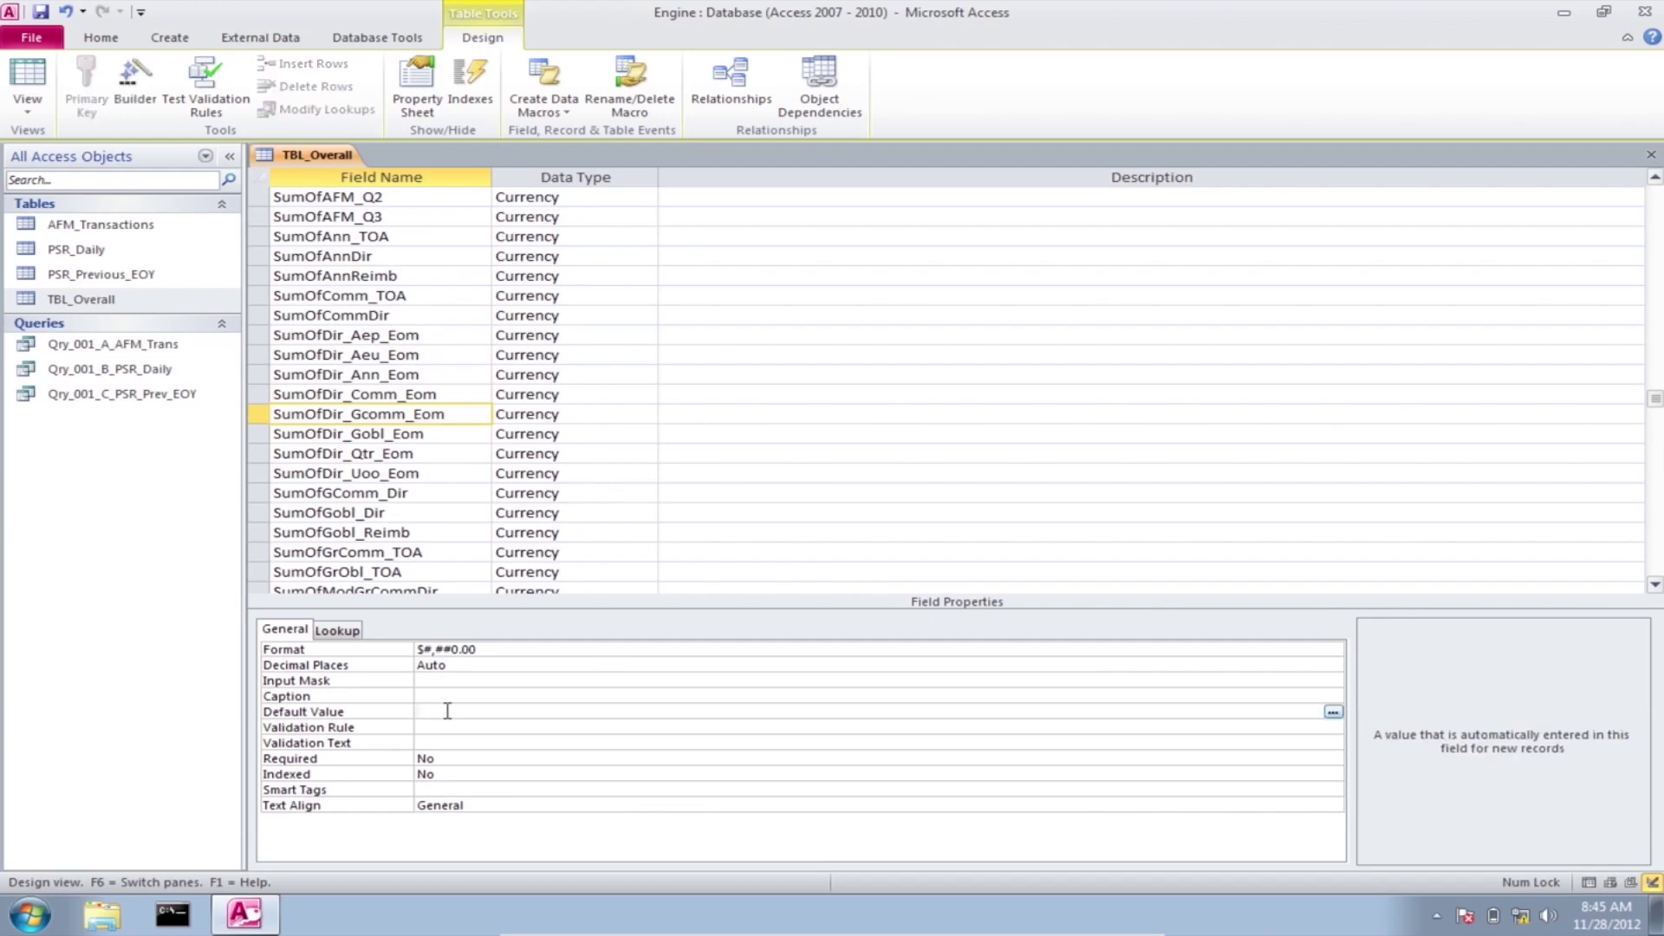
Step: Set the Default Value of the SumOfDir_Gobl_Eom, SumOfDir_Qtr_Eom and SumOfDir_Uoo_Eom fields to 0
click(423, 435)
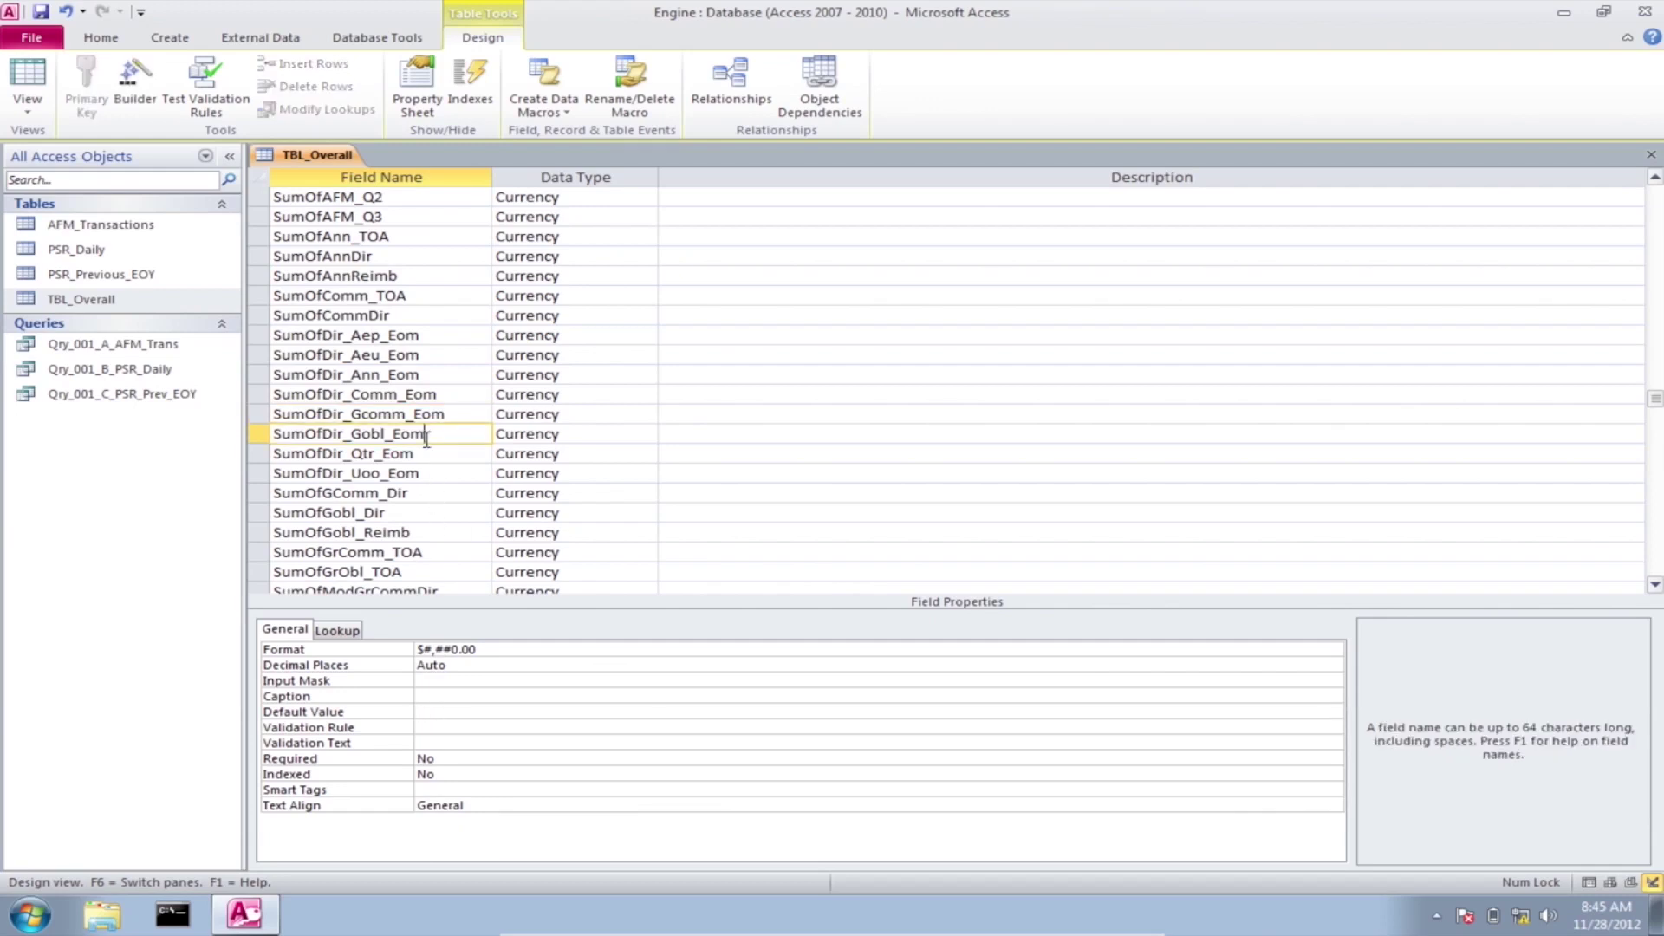
click(434, 712)
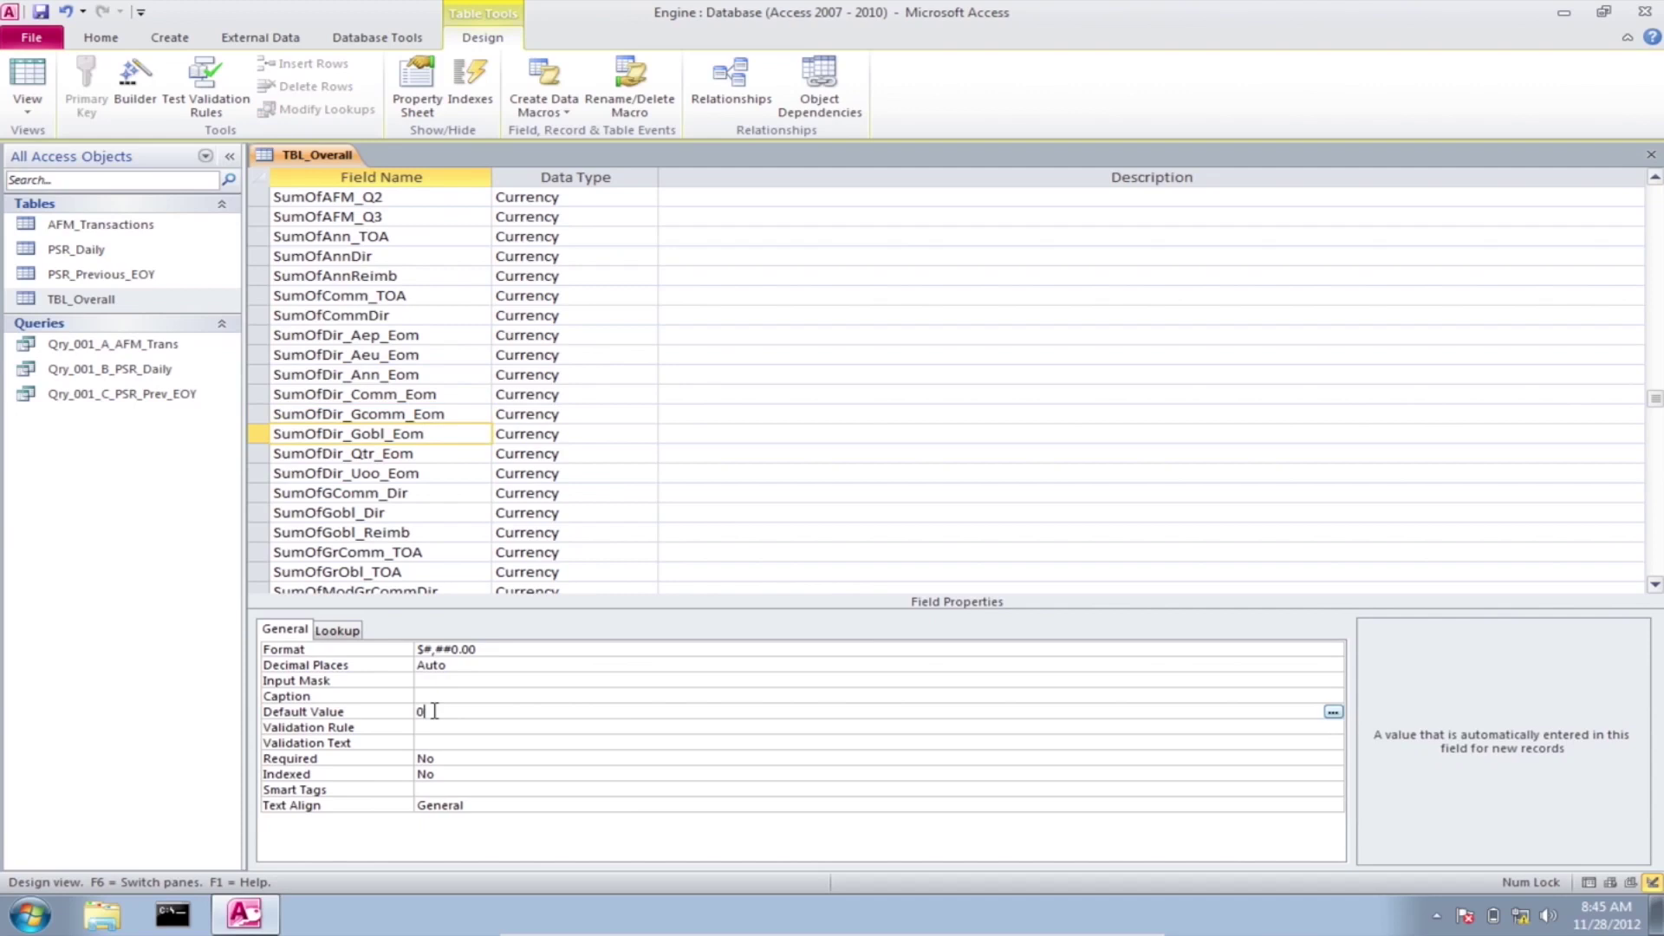
click(420, 454)
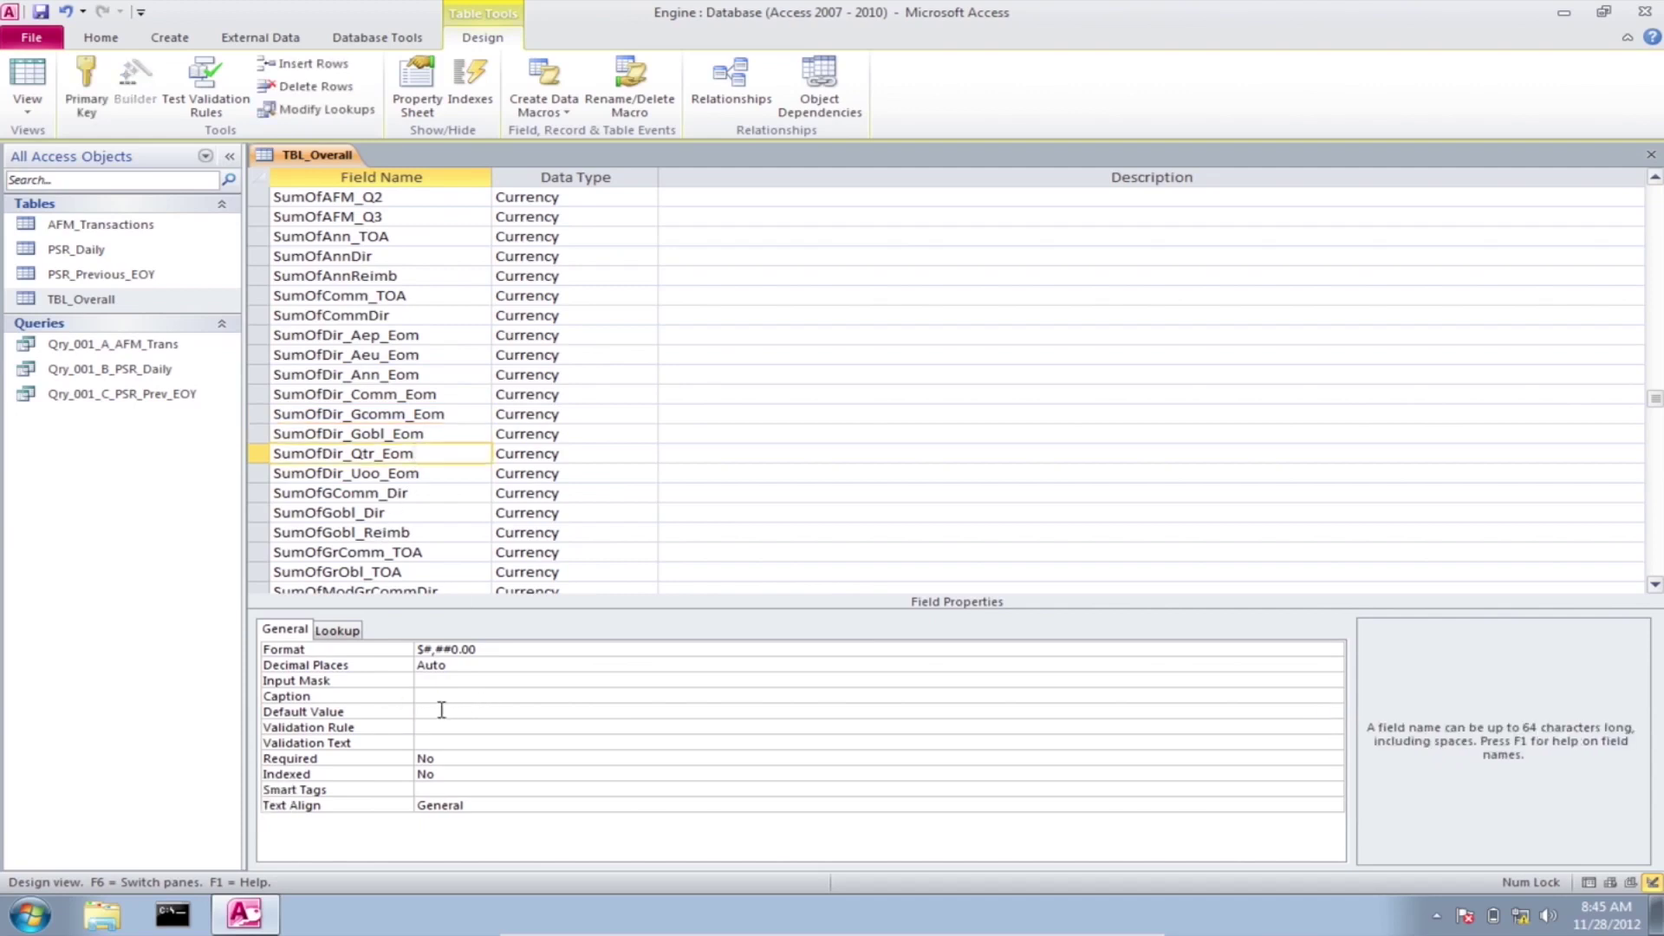
click(442, 709)
click(435, 473)
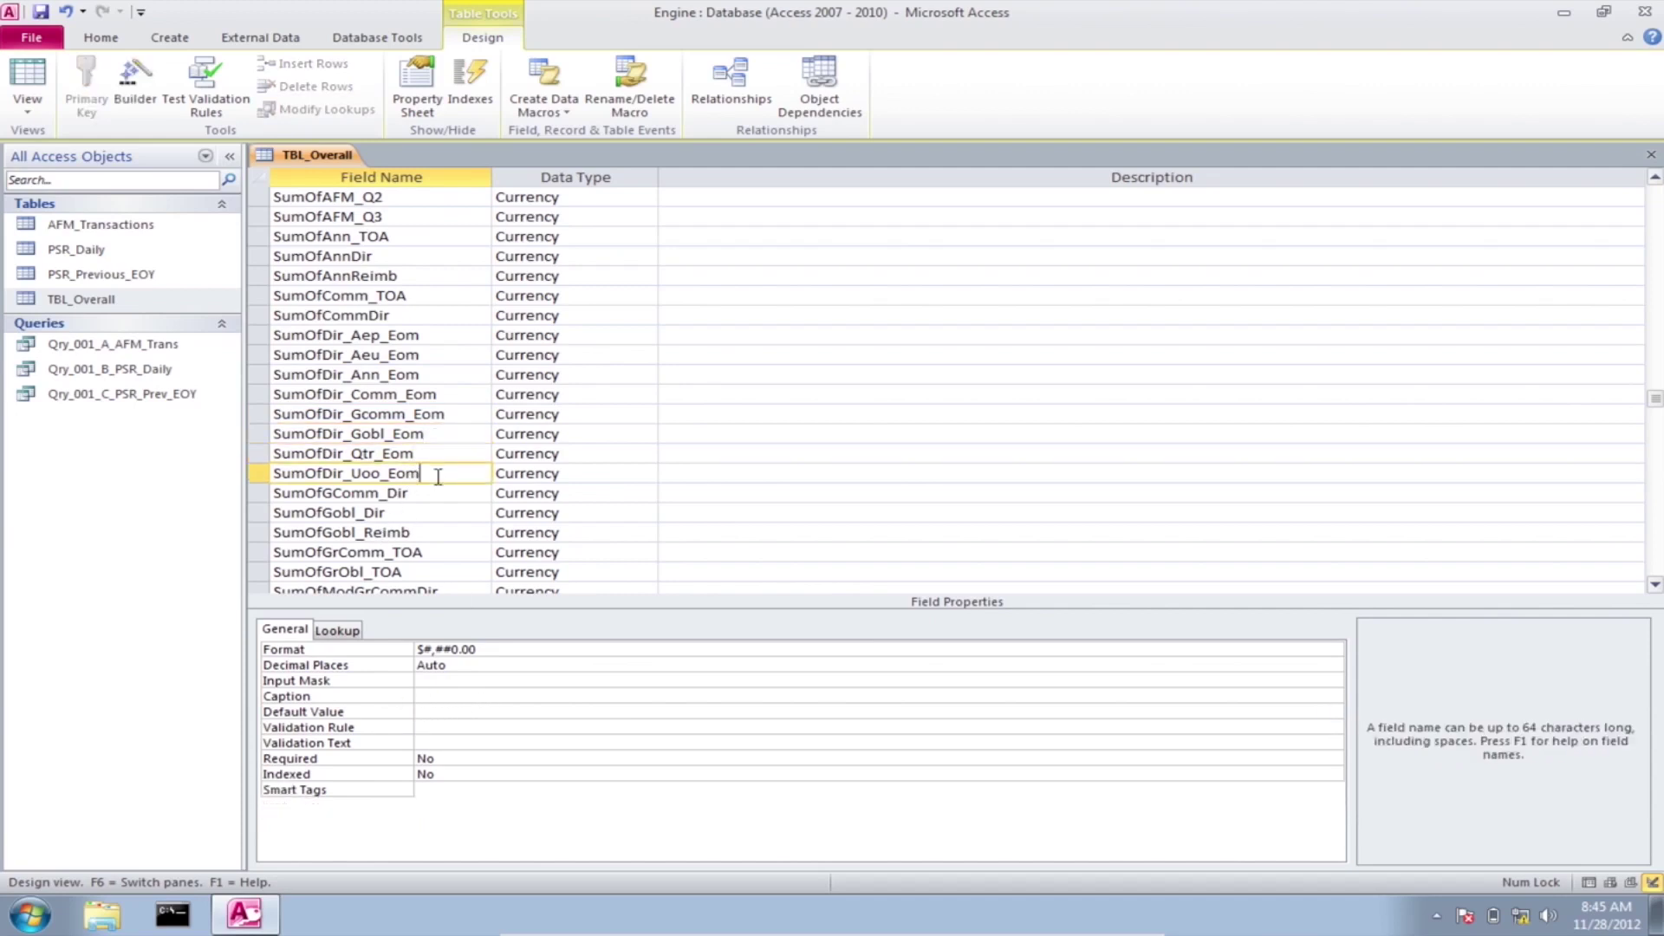
click(422, 712)
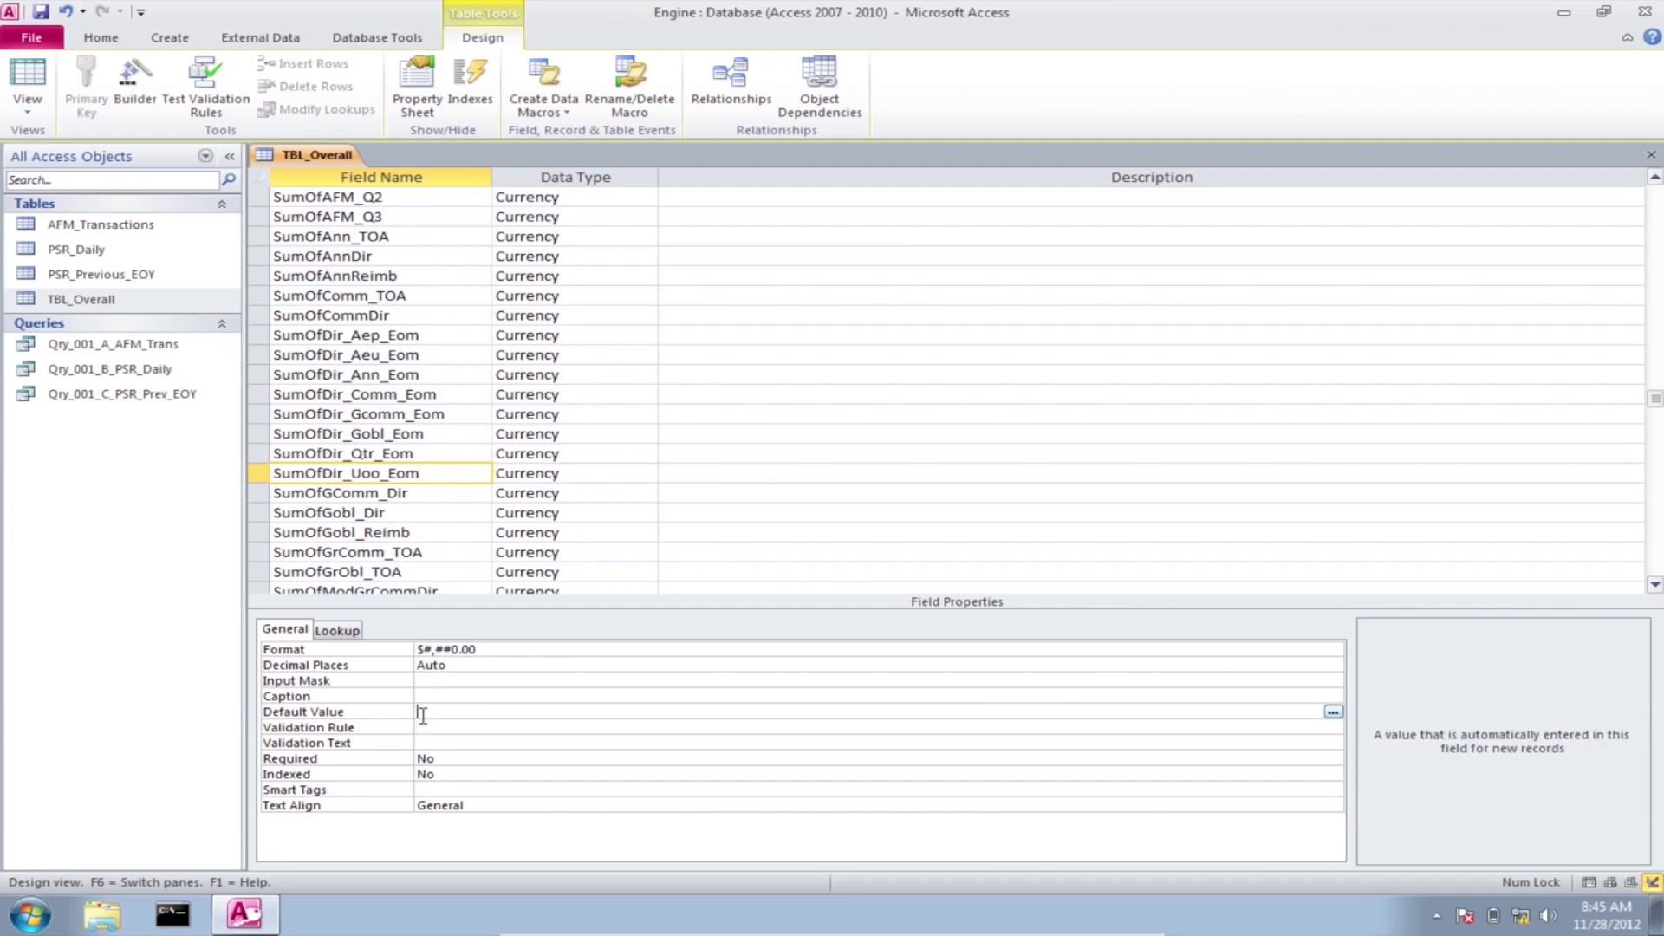
text(0)
Step: Set the Default Value of the SumOfGComm_Dir, SumOfGobl_Dir and SumOfGobl_Reimb fields to 0
click(411, 491)
click(431, 712)
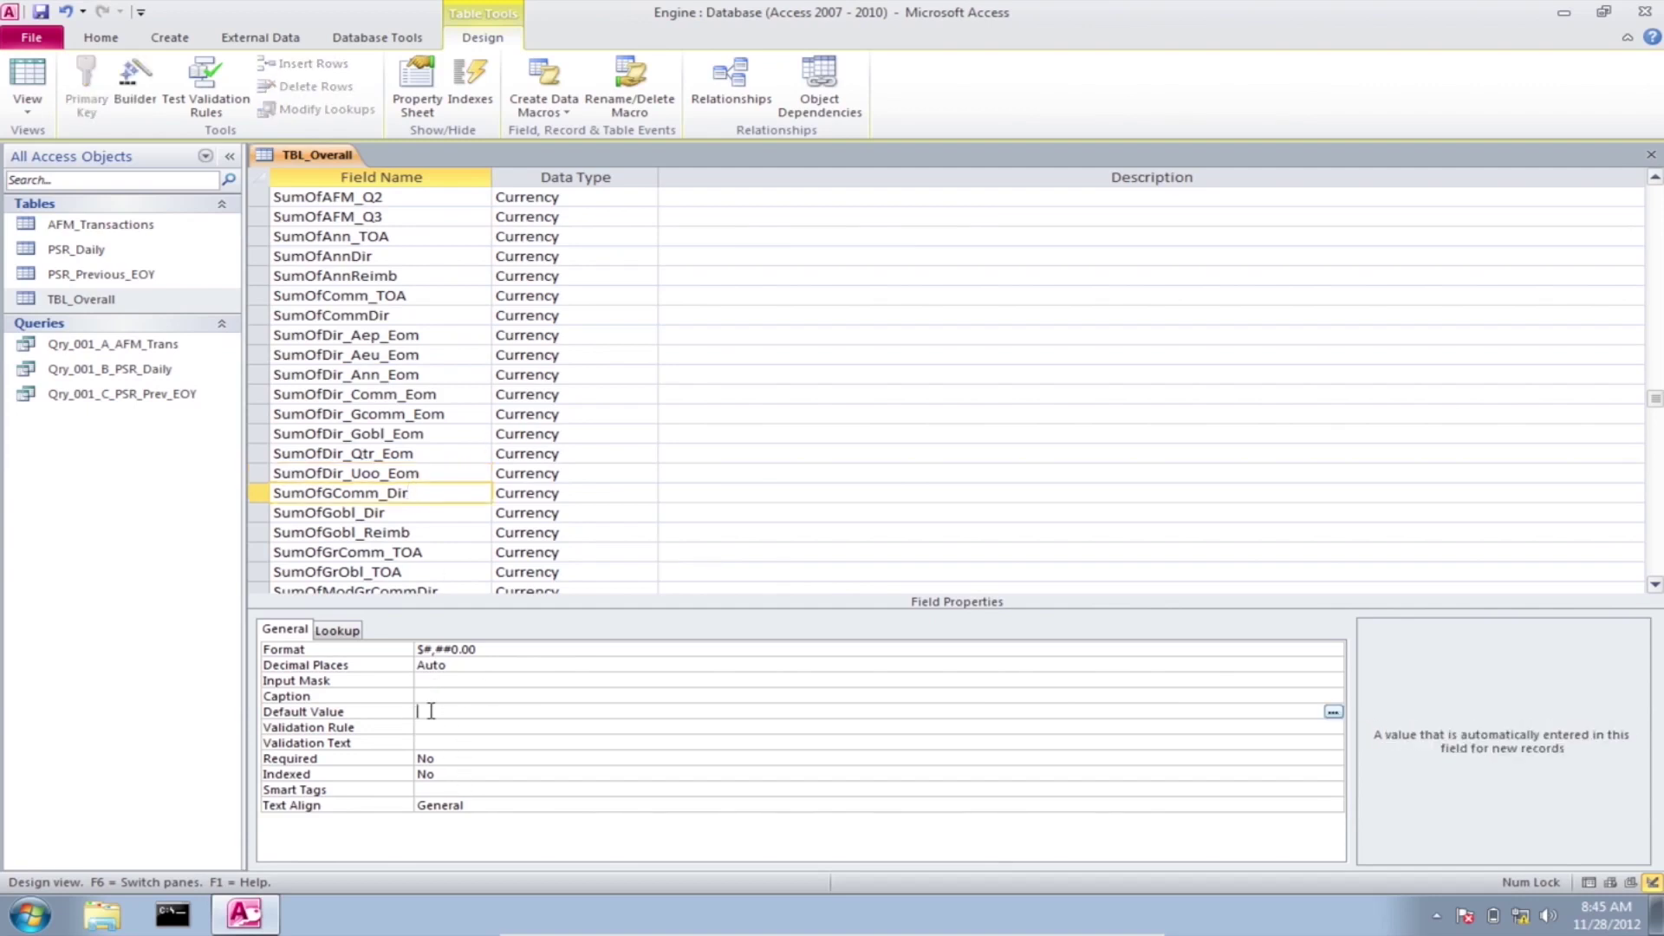
click(415, 512)
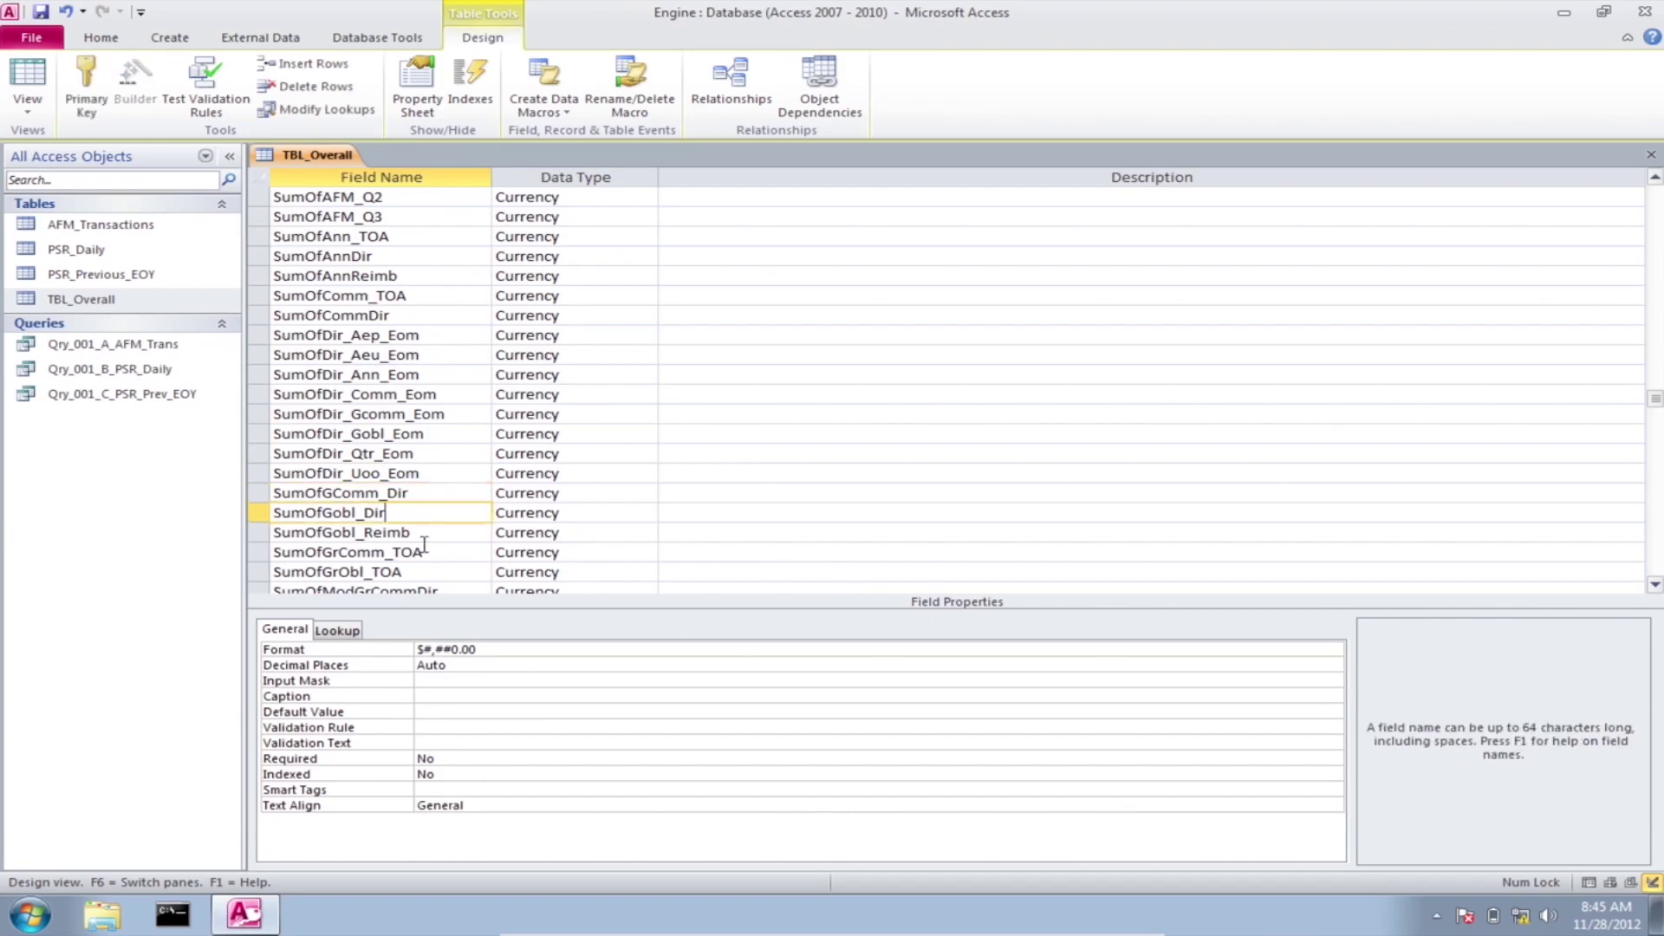
click(423, 712)
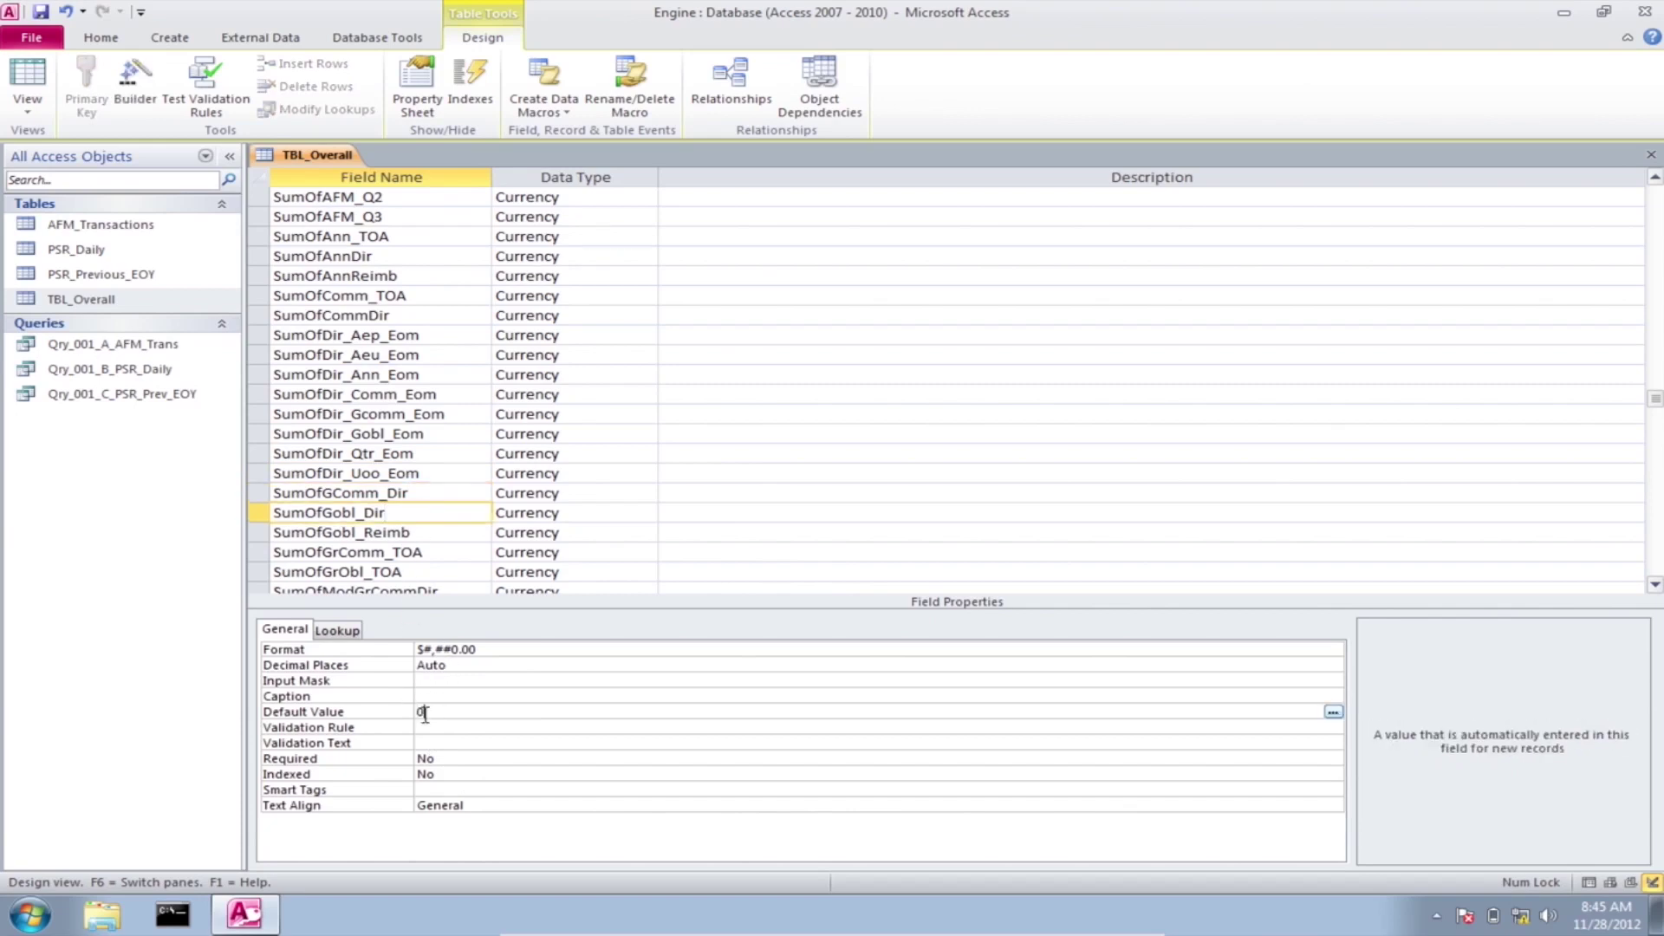
click(427, 532)
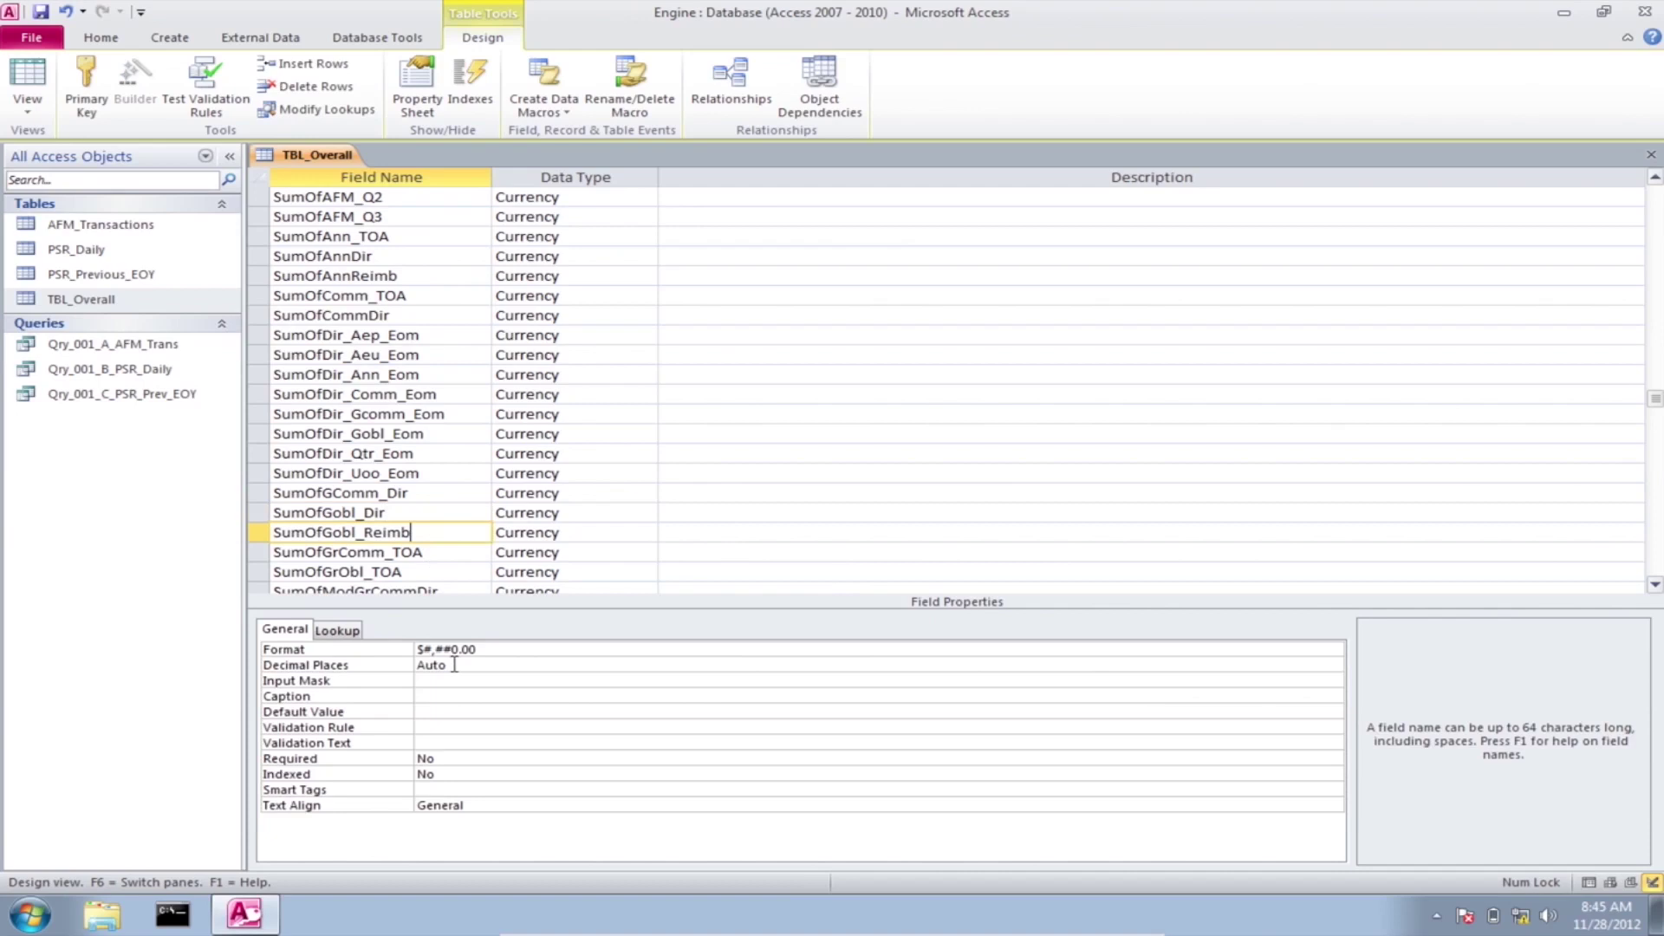
click(438, 711)
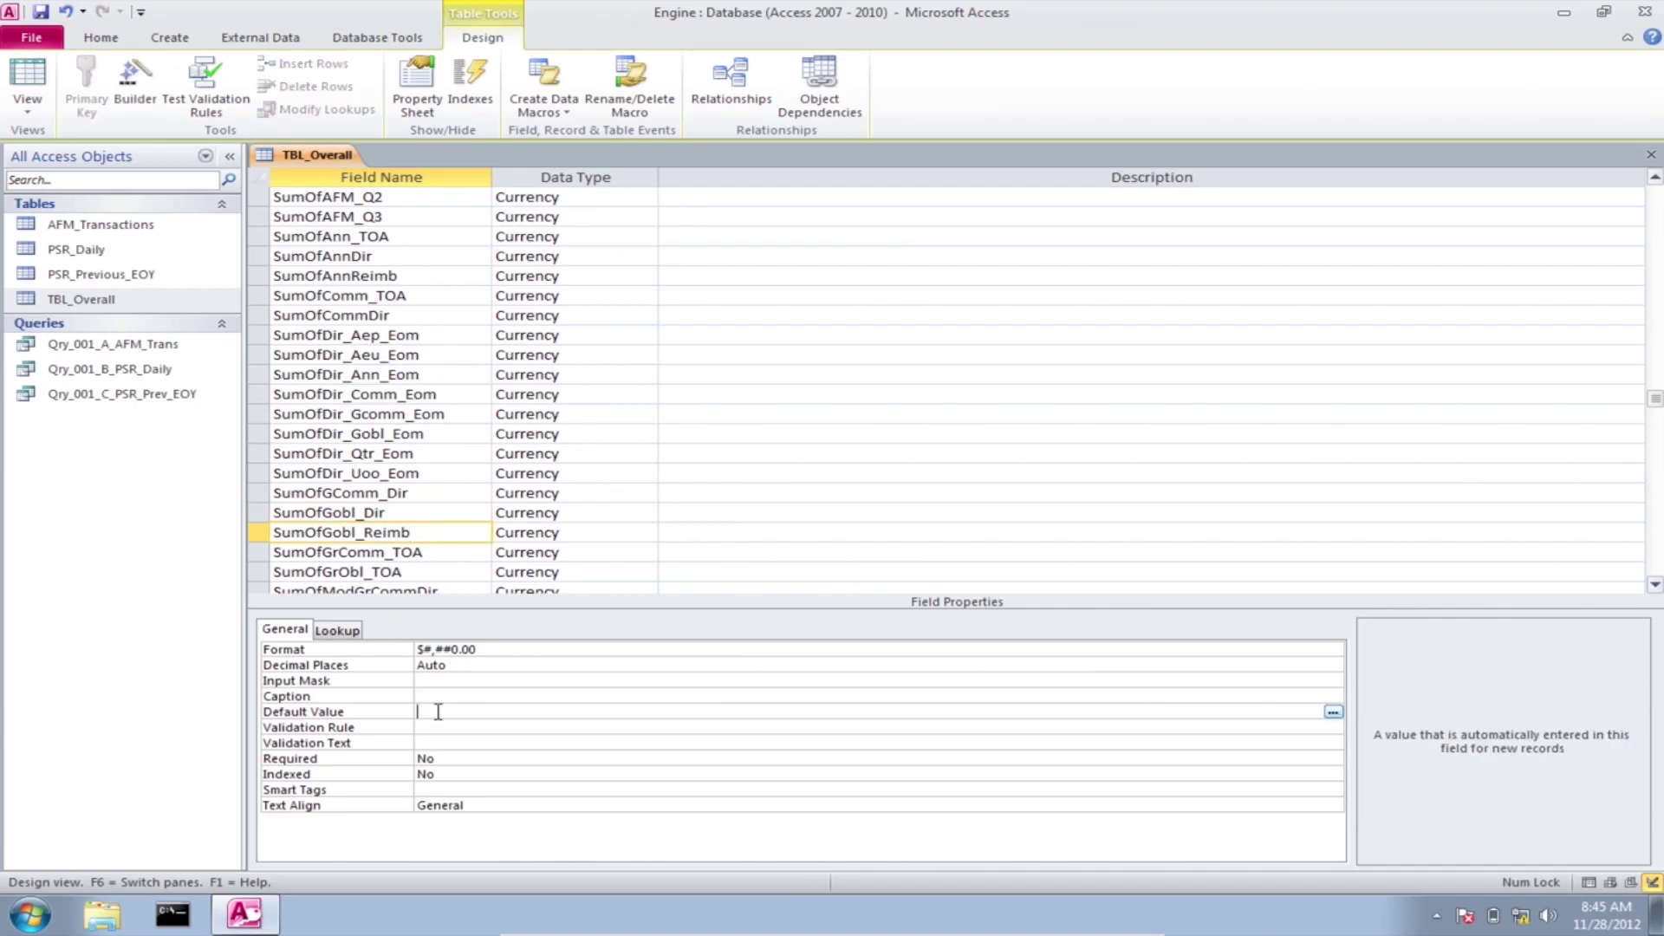
Step: Set the Default Value of the SumOfGrComm_TOA and SumOfGrObl_TOA fields to 0
click(440, 550)
click(435, 710)
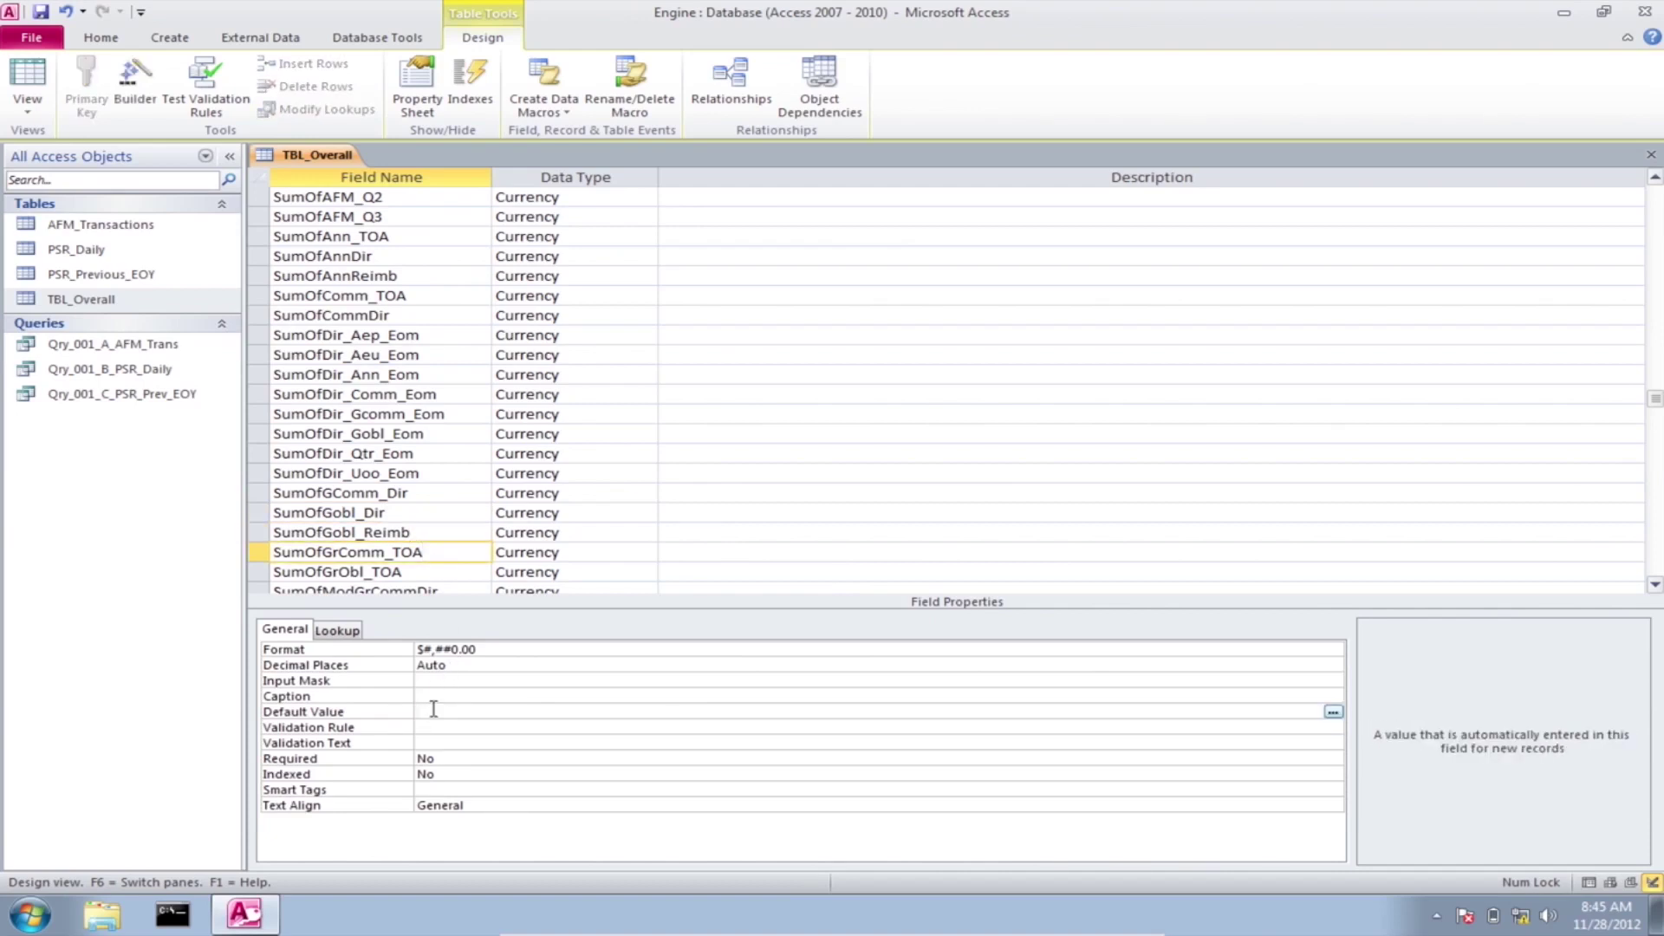
click(427, 572)
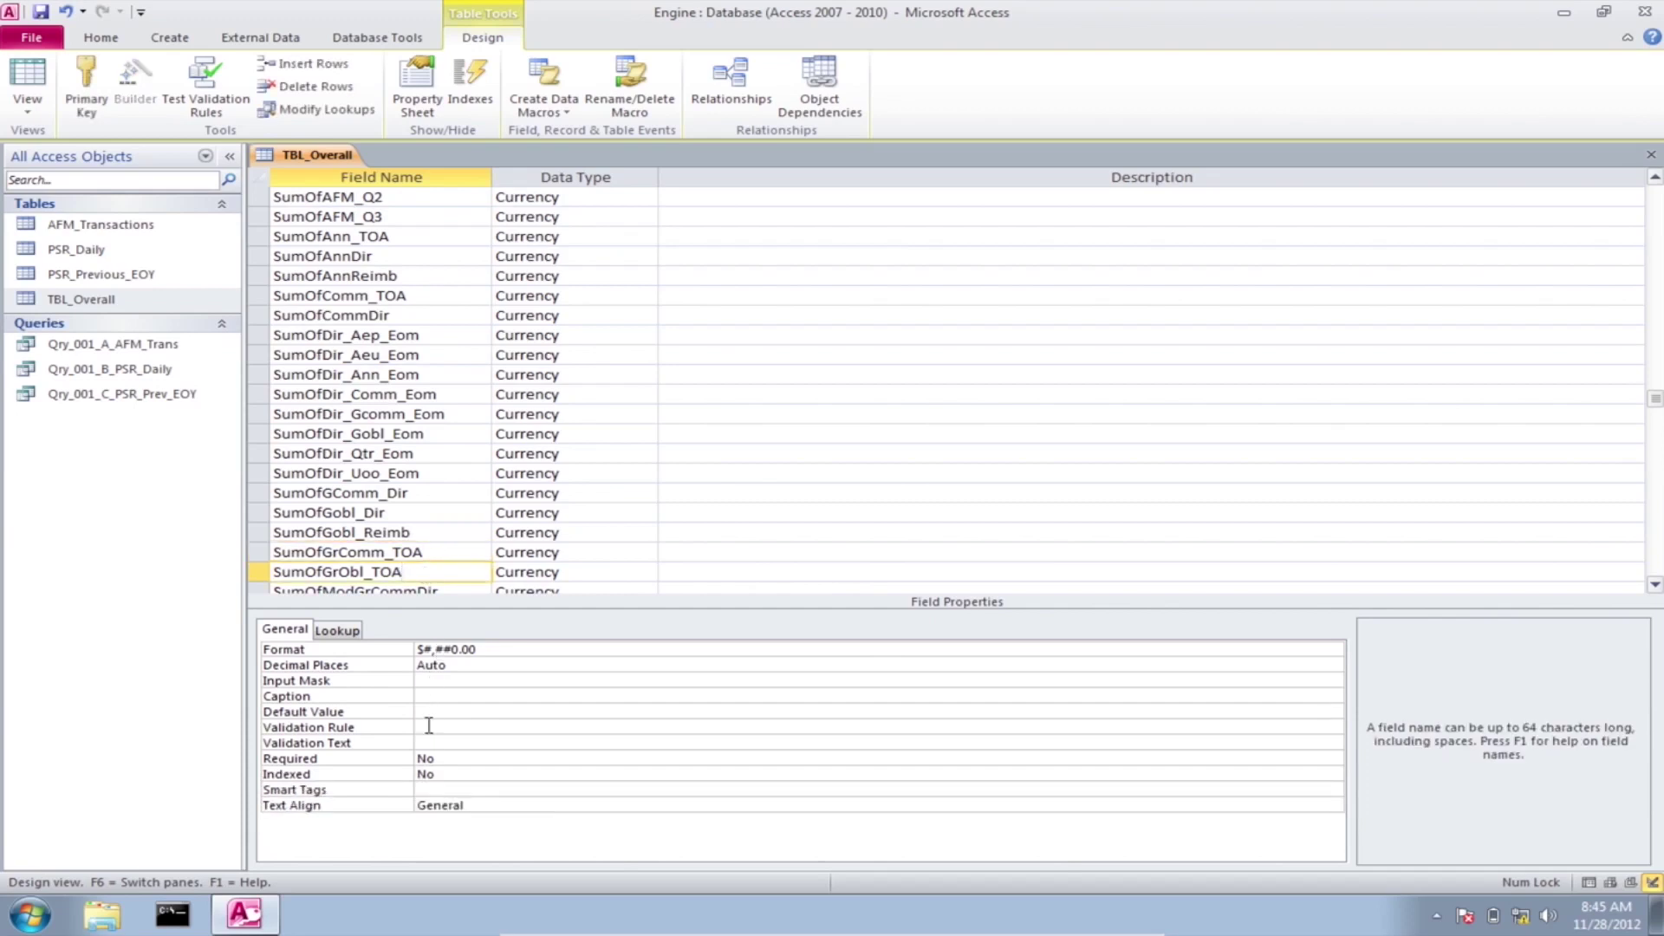
click(436, 710)
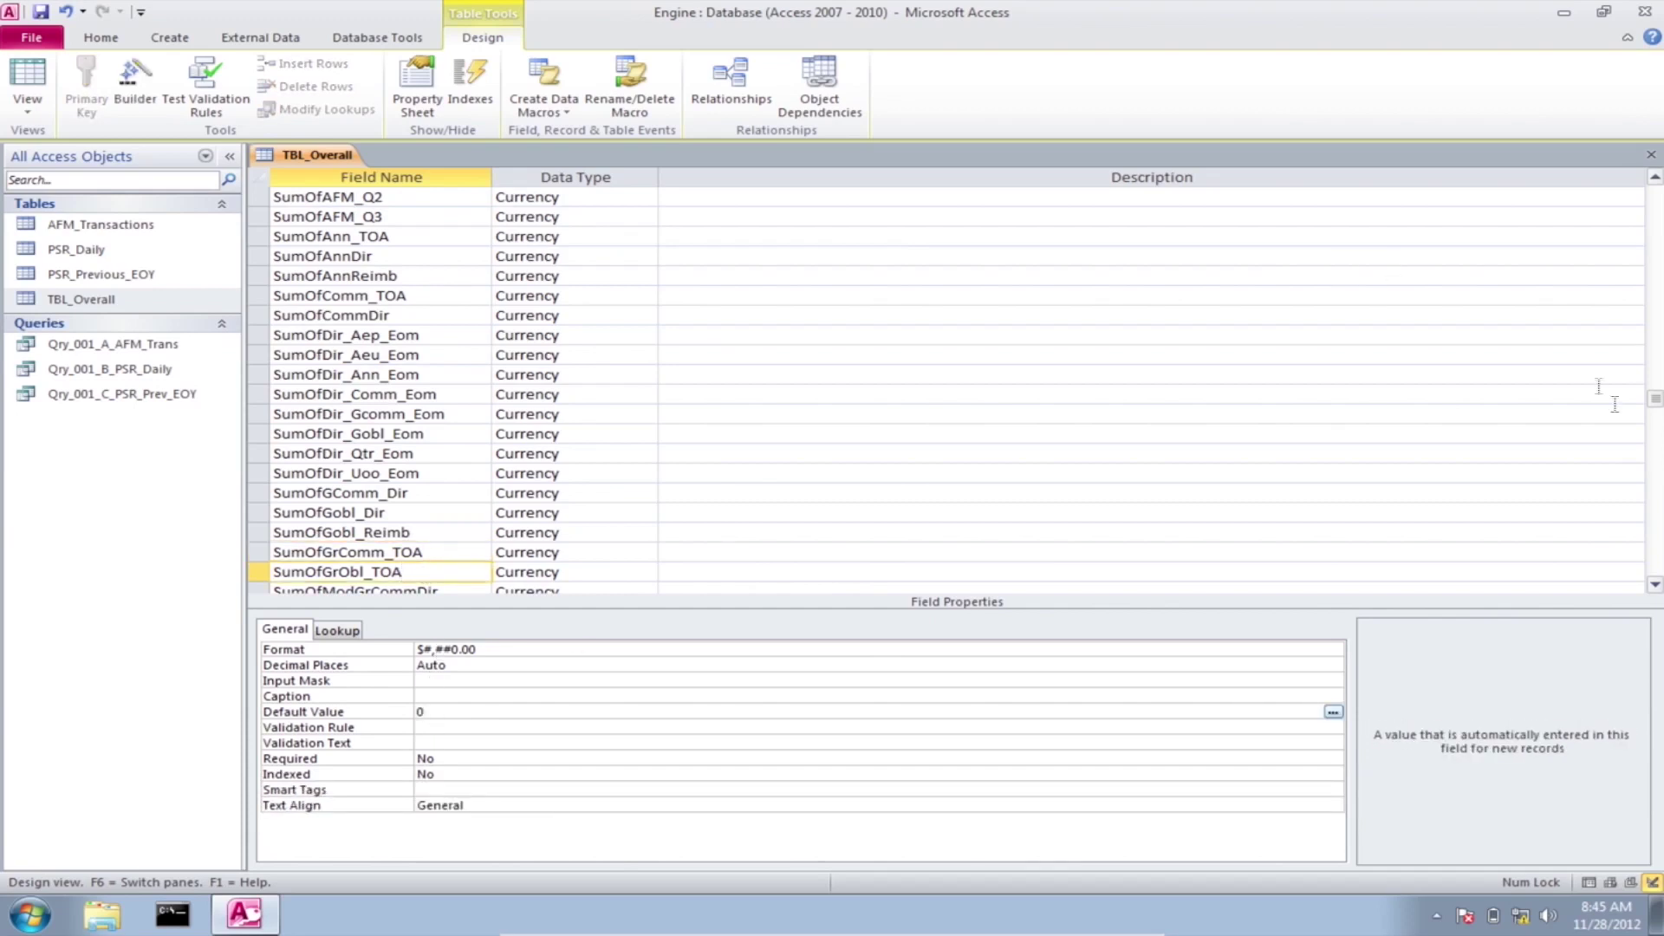
Step: Set the Default Value of the SumOfModGrCommDir and SumOfModGrOblDir fields to 0
click(1656, 405)
drag(1657, 406, 1658, 482)
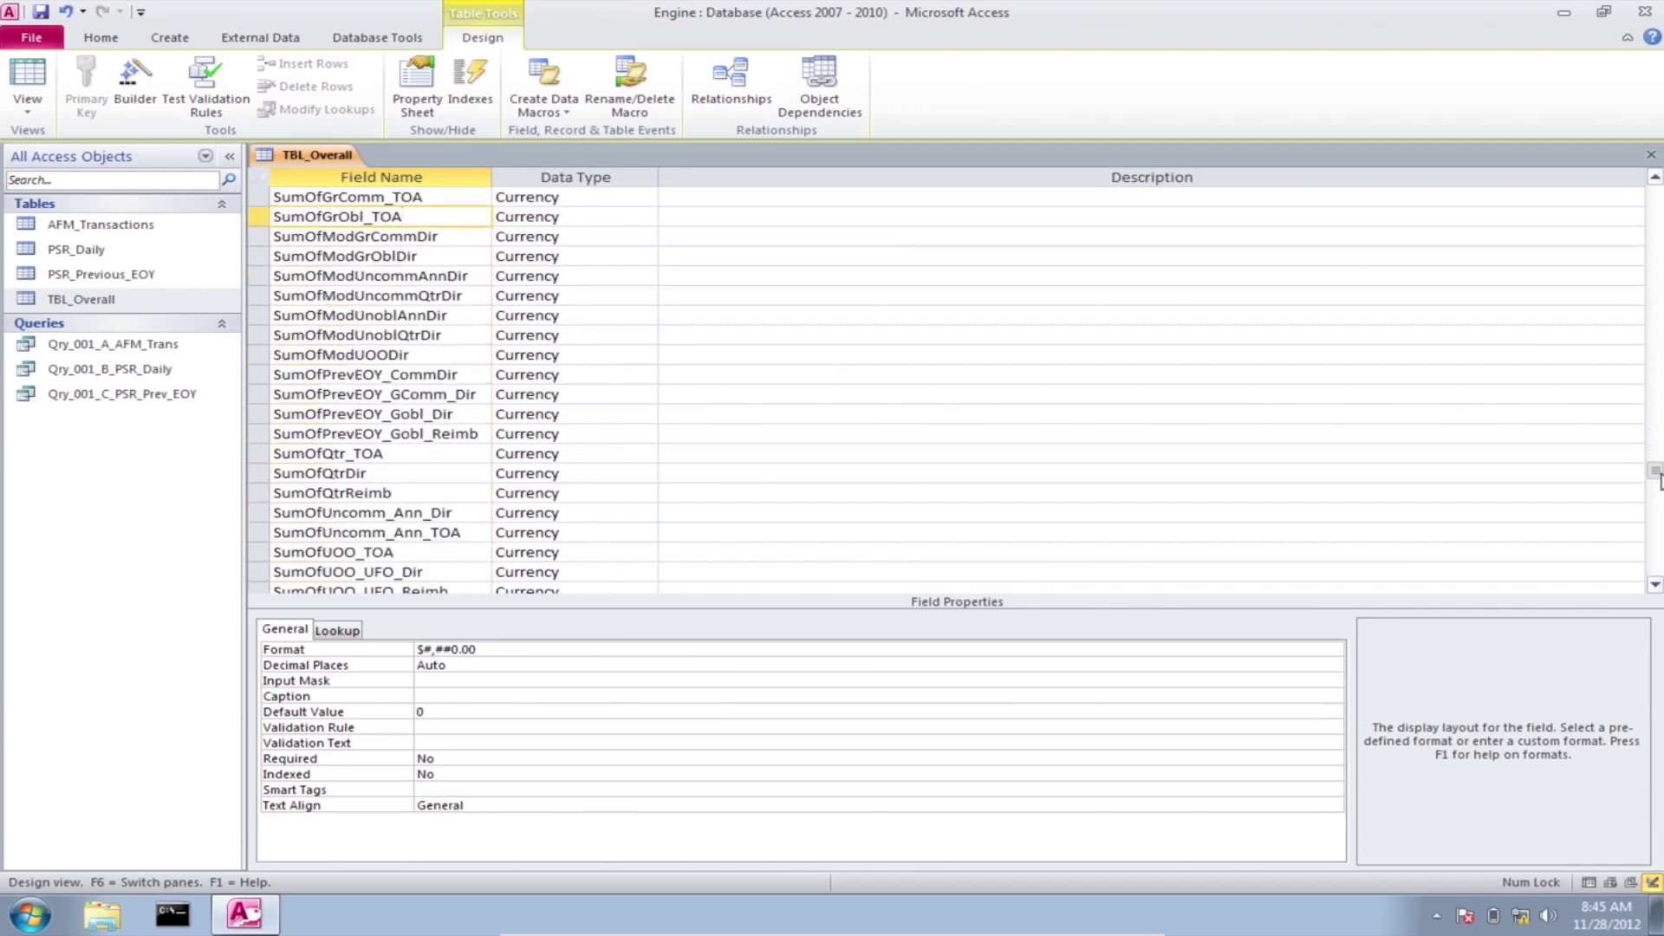
click(439, 235)
click(427, 711)
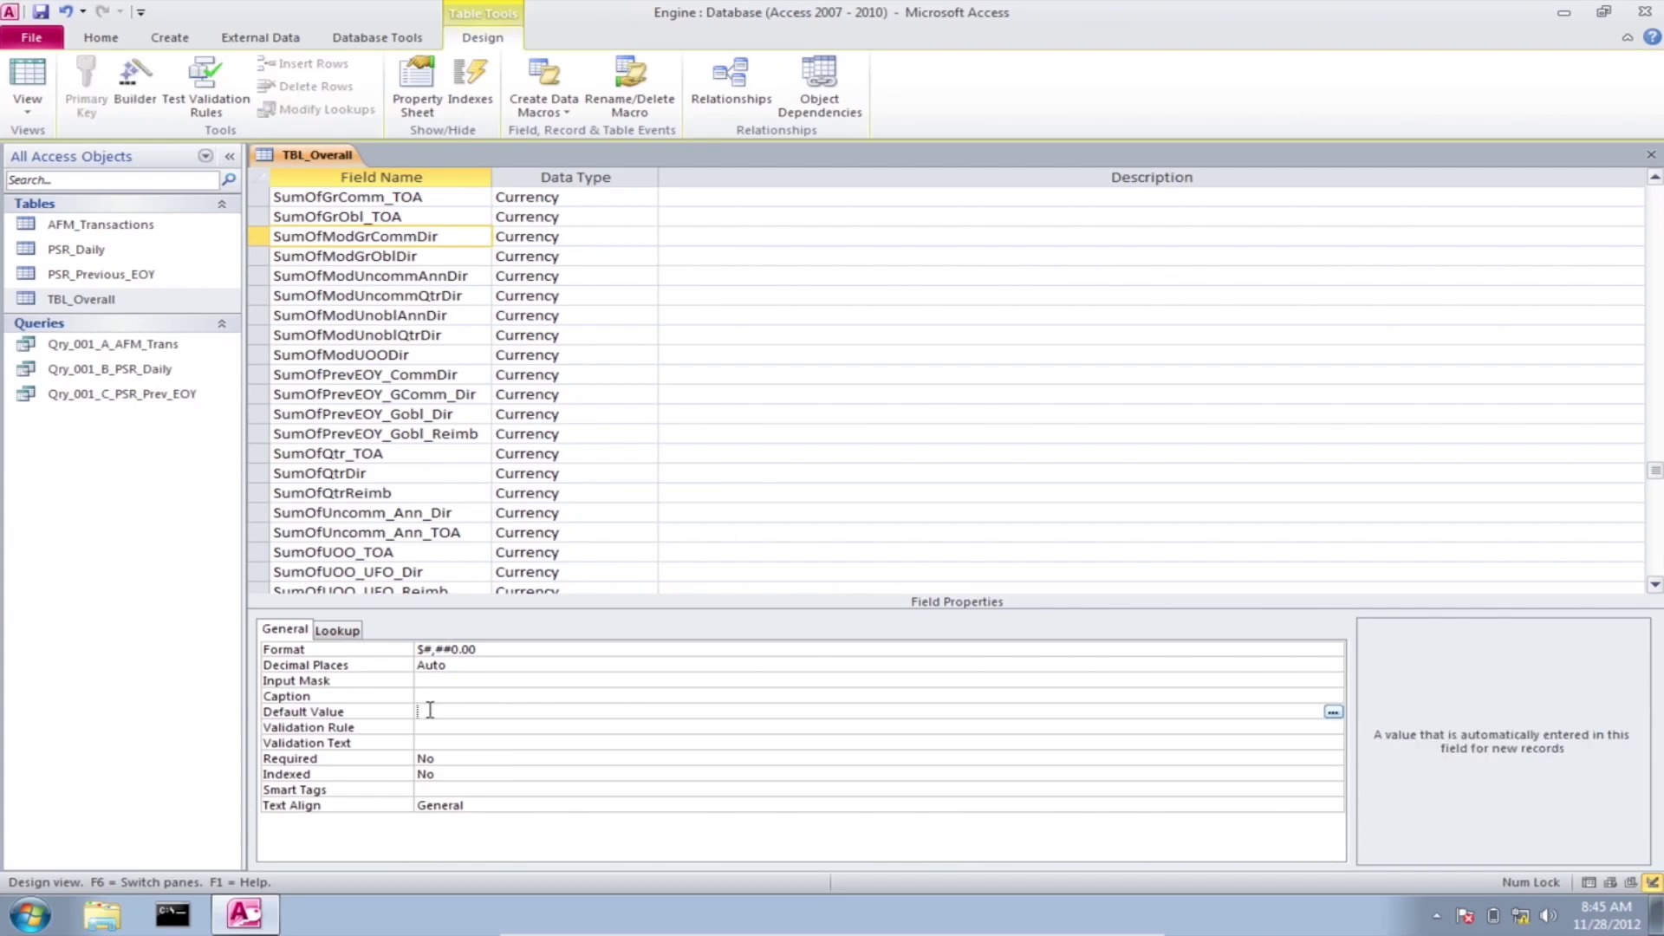
click(438, 255)
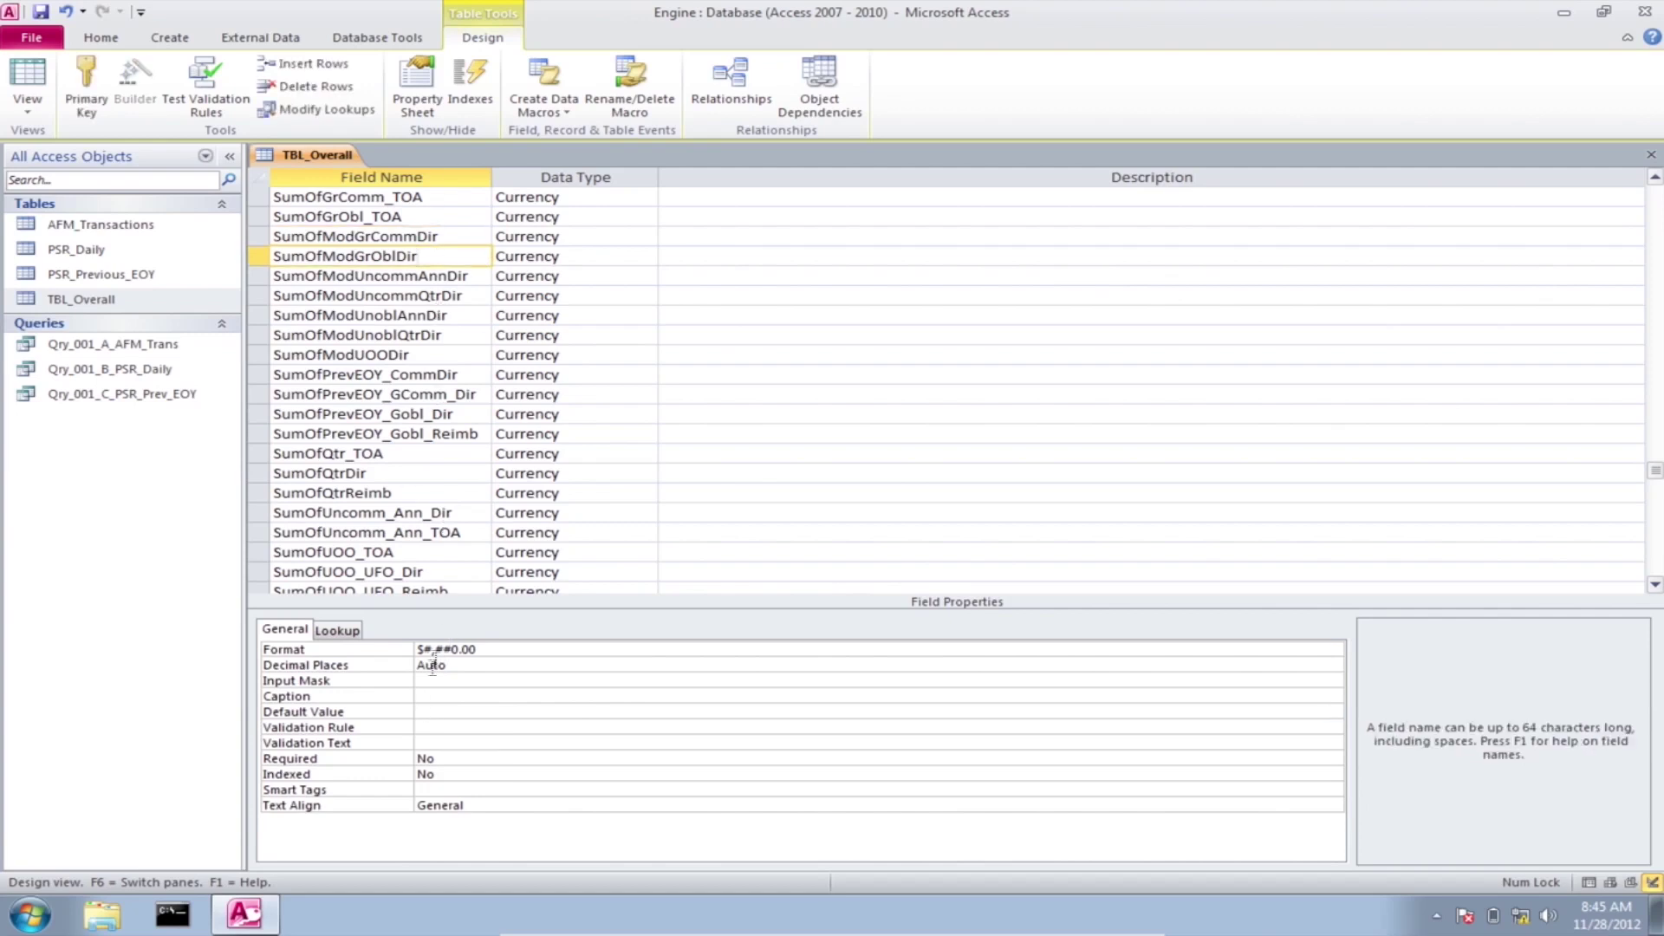
click(432, 711)
text(0)
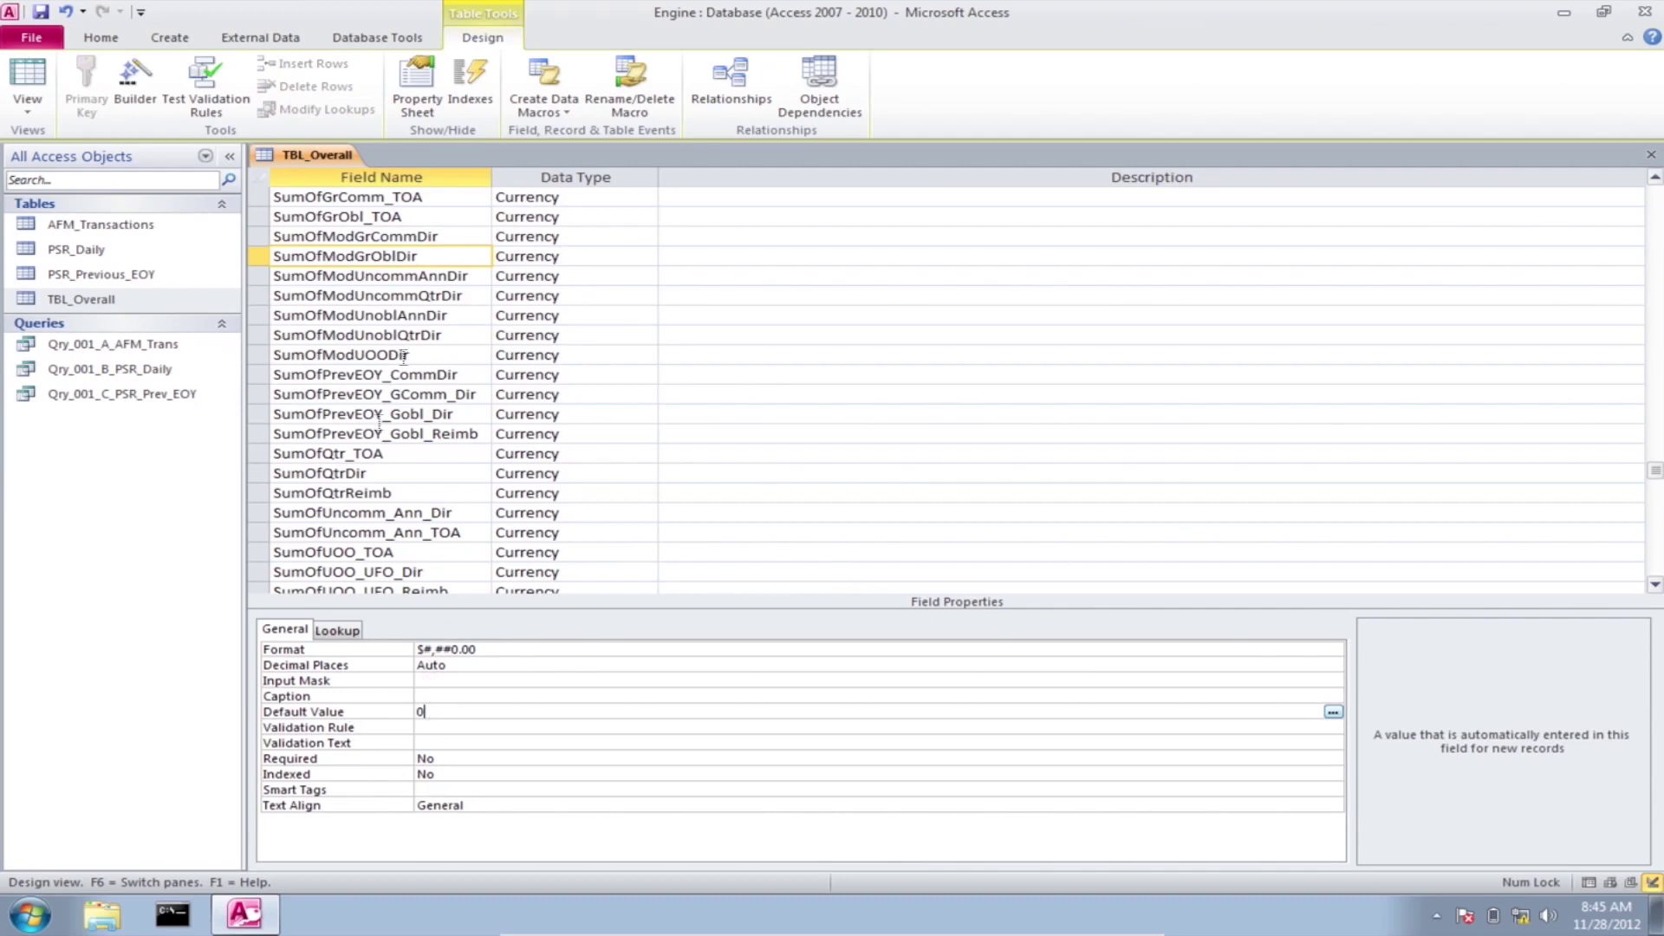
Step: Set the Default Value of the SumOfModUncommAnnDir and SumOfModUncommQtrDir fields to 0
click(430, 277)
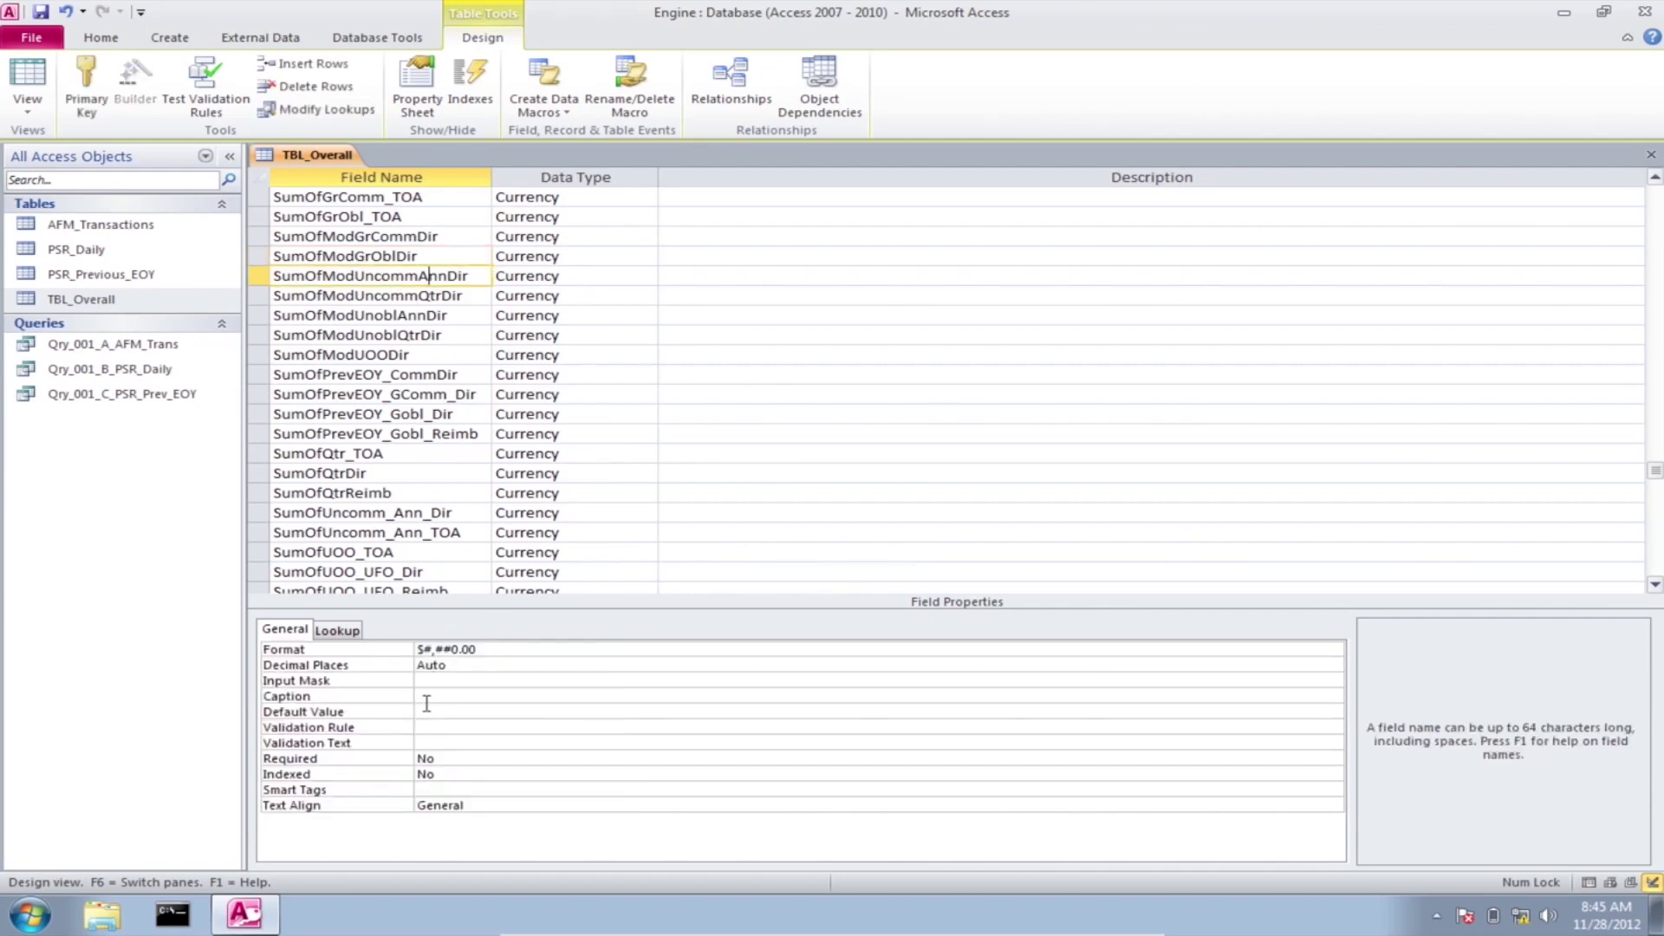
click(426, 715)
text(0)
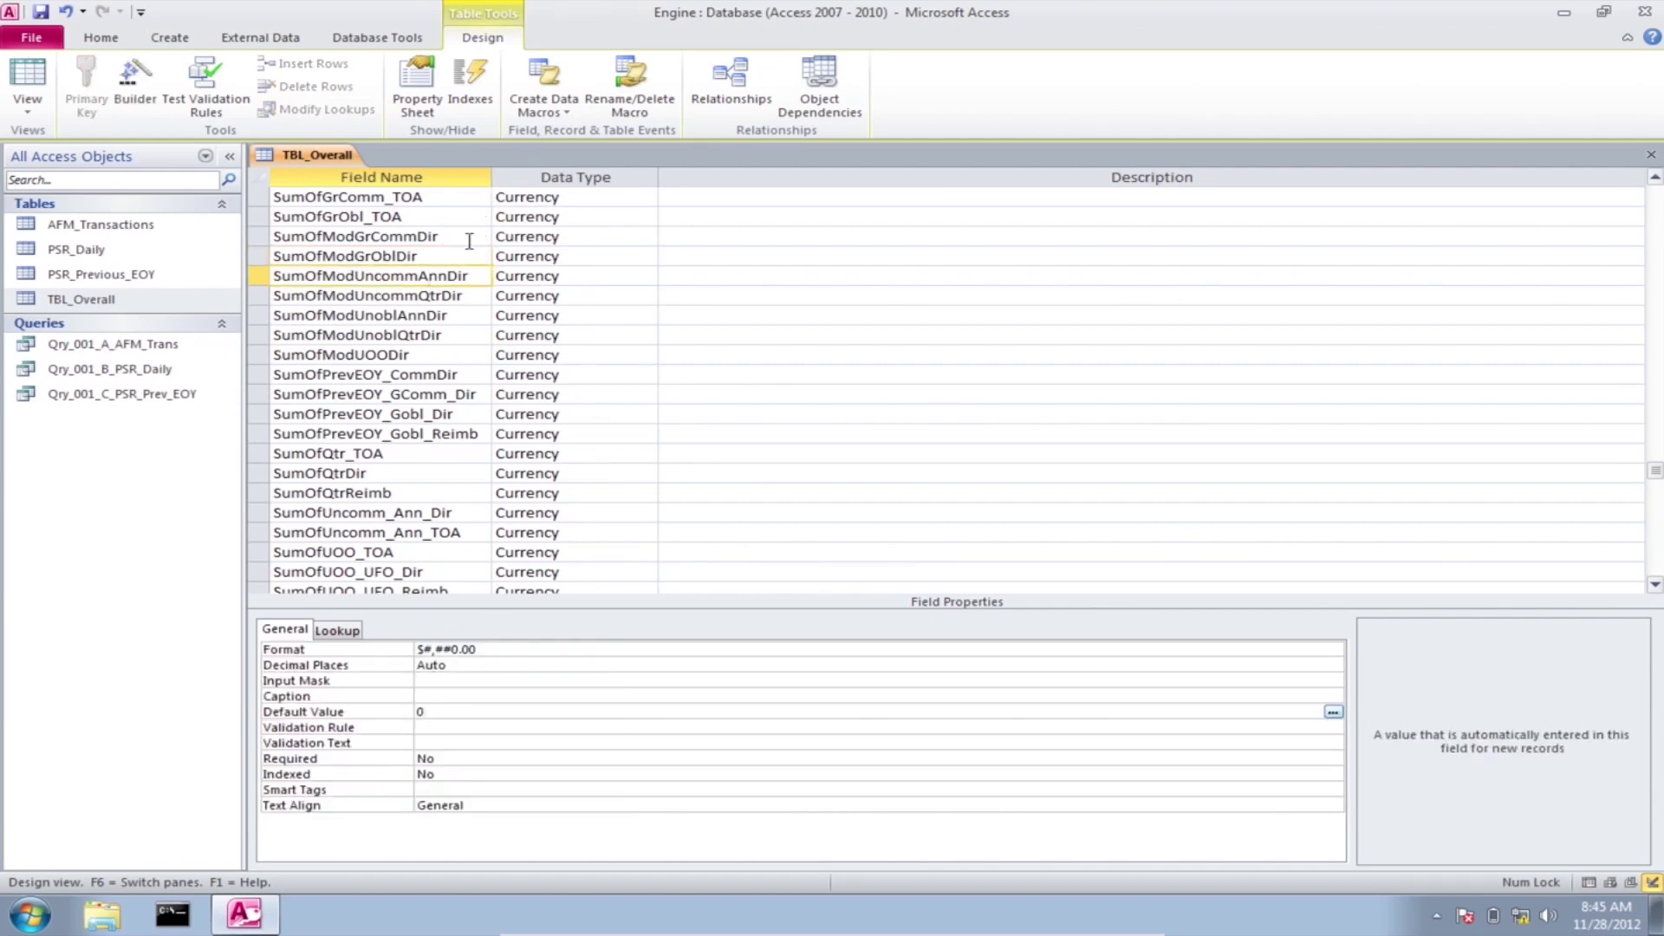
click(453, 297)
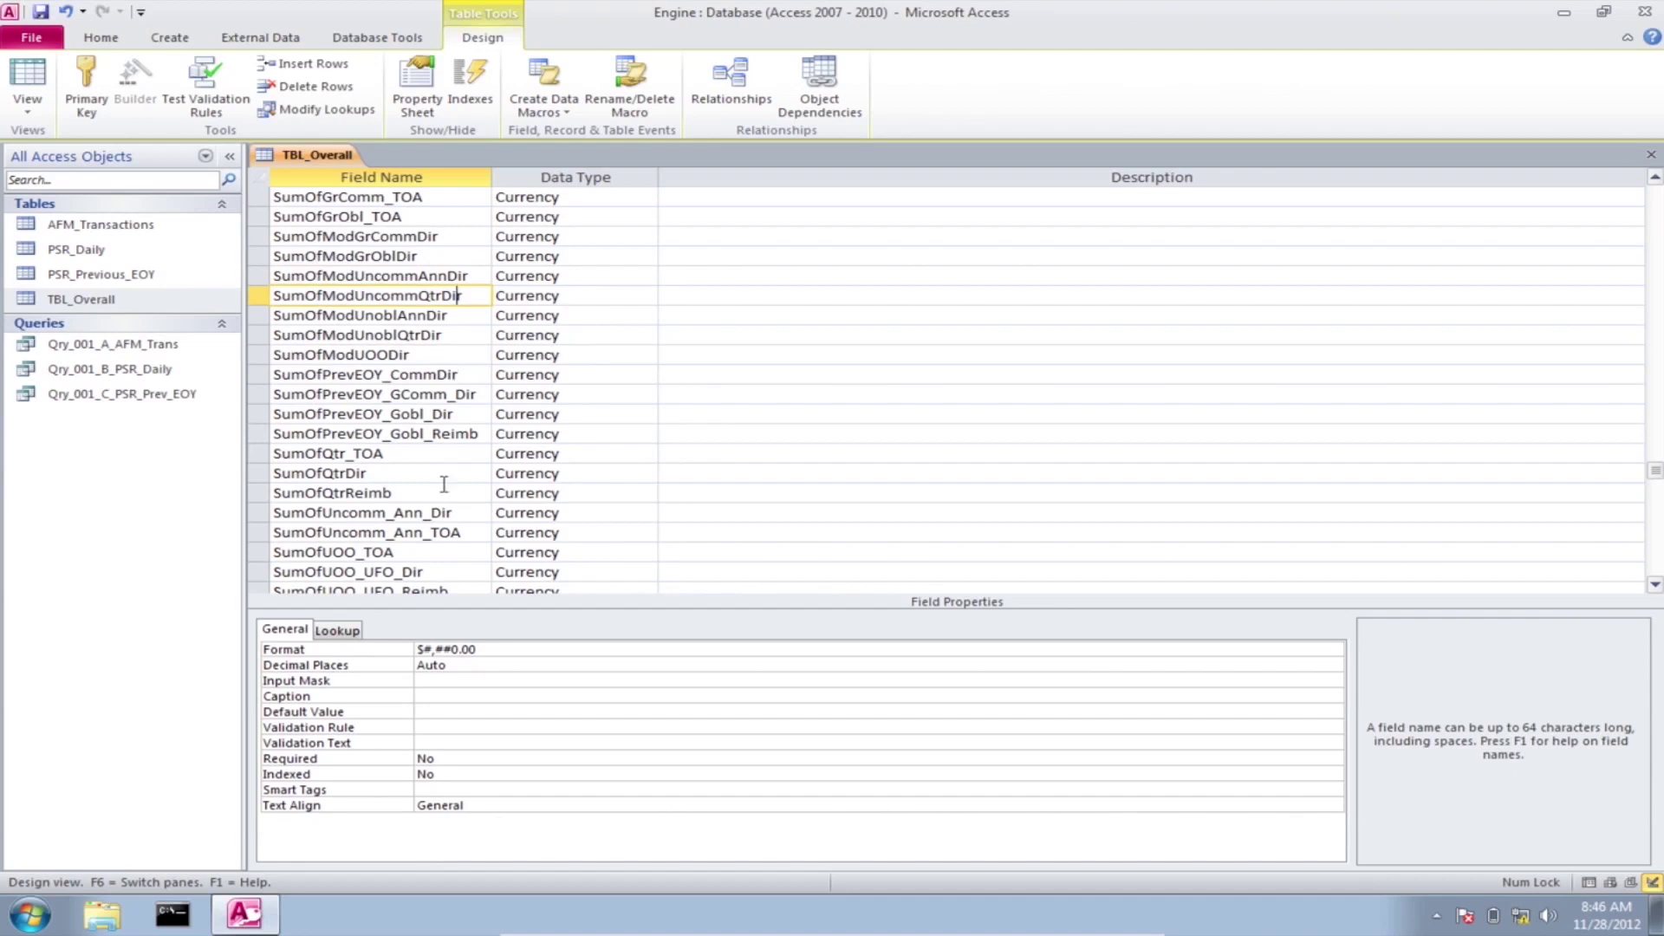
click(430, 711)
text(0)
Step: Set the Default Value of the SumOfModUnoblAnnDir and SumOfModUnoblQtrDir fields to 0
key(F6)
key(Down)
click(433, 711)
key(F6)
key(Down)
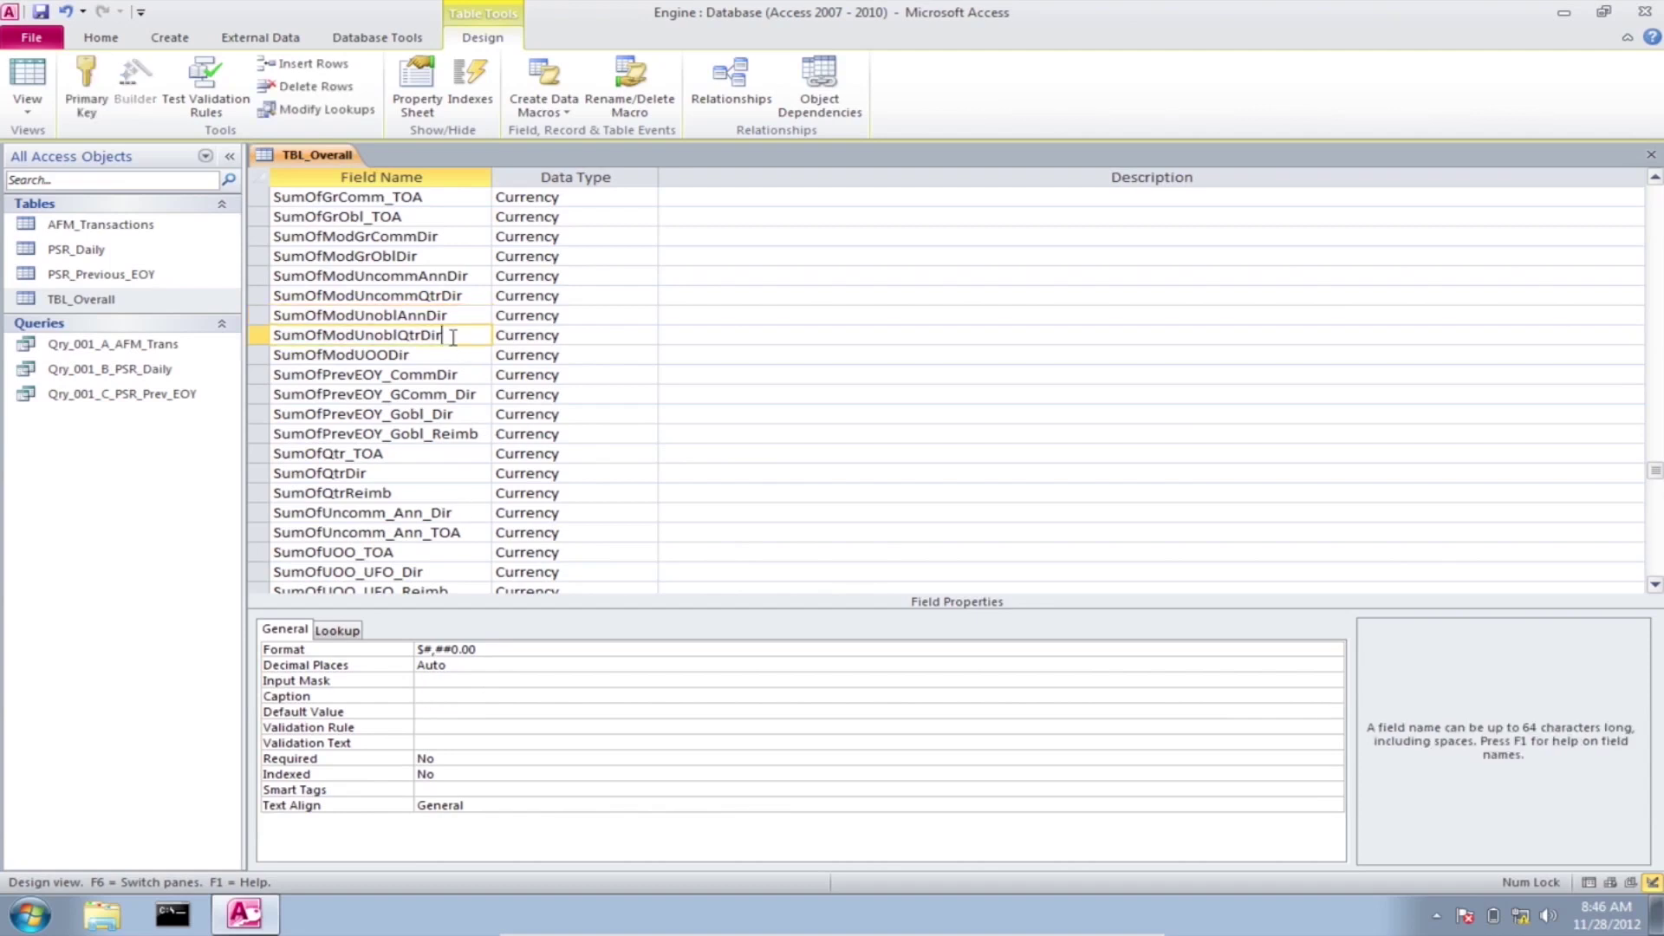
click(435, 713)
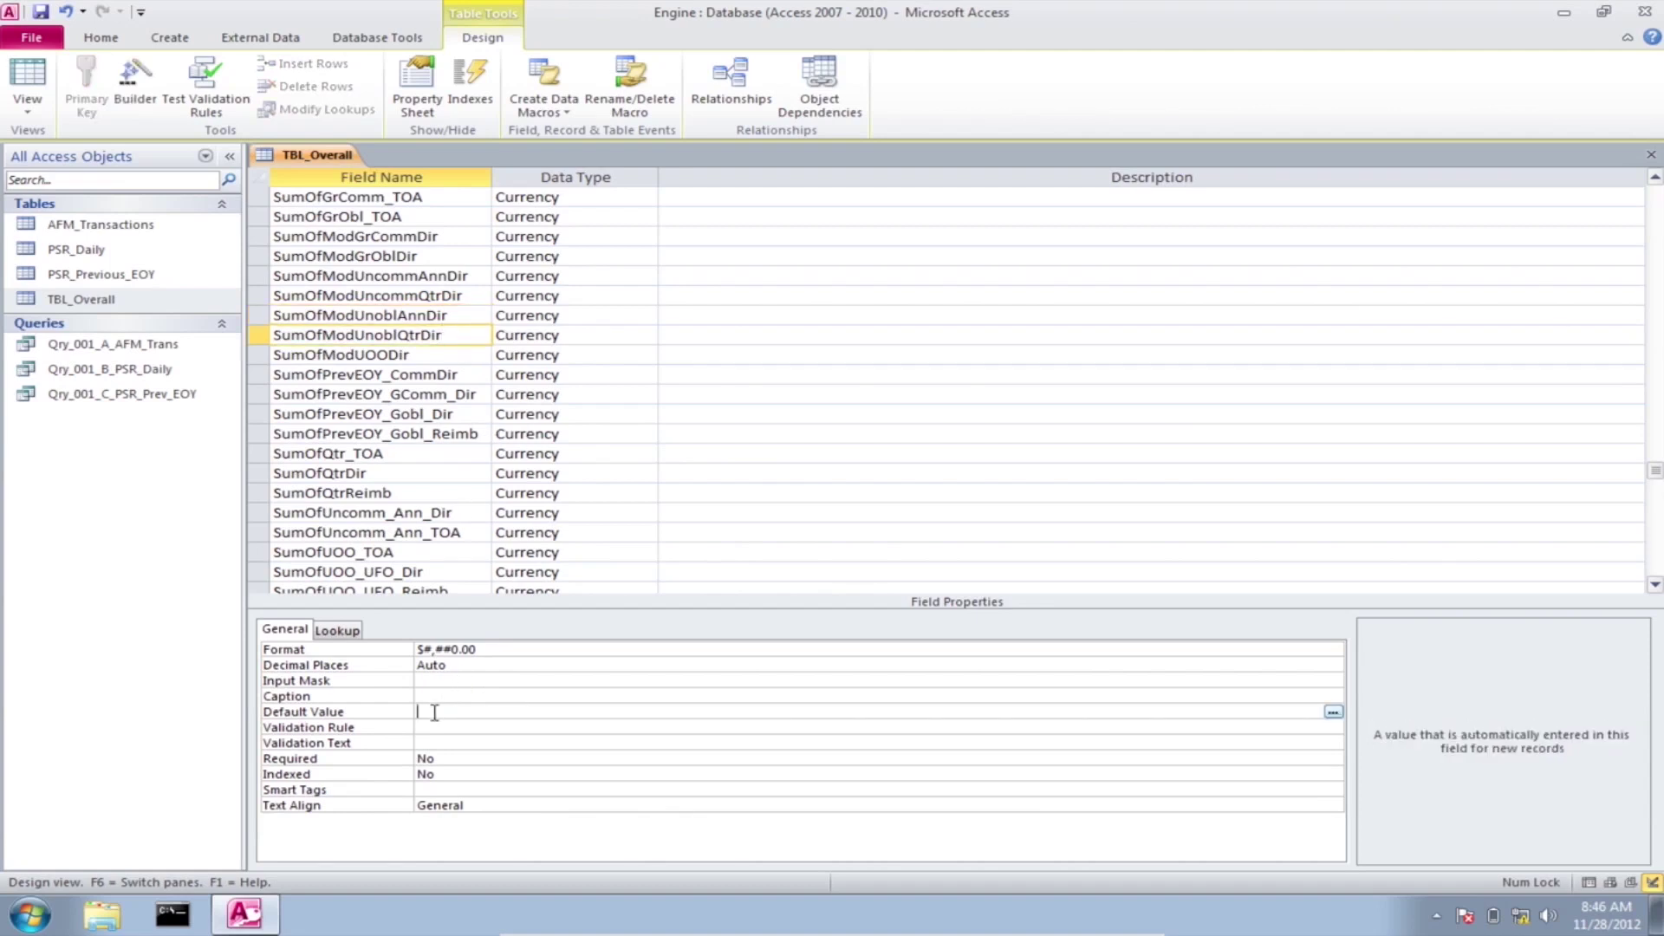
Step: Set the Default Value of the SumOfModUOODir and SumOfPrevEOY_CommDir fields to 0
click(442, 357)
click(429, 718)
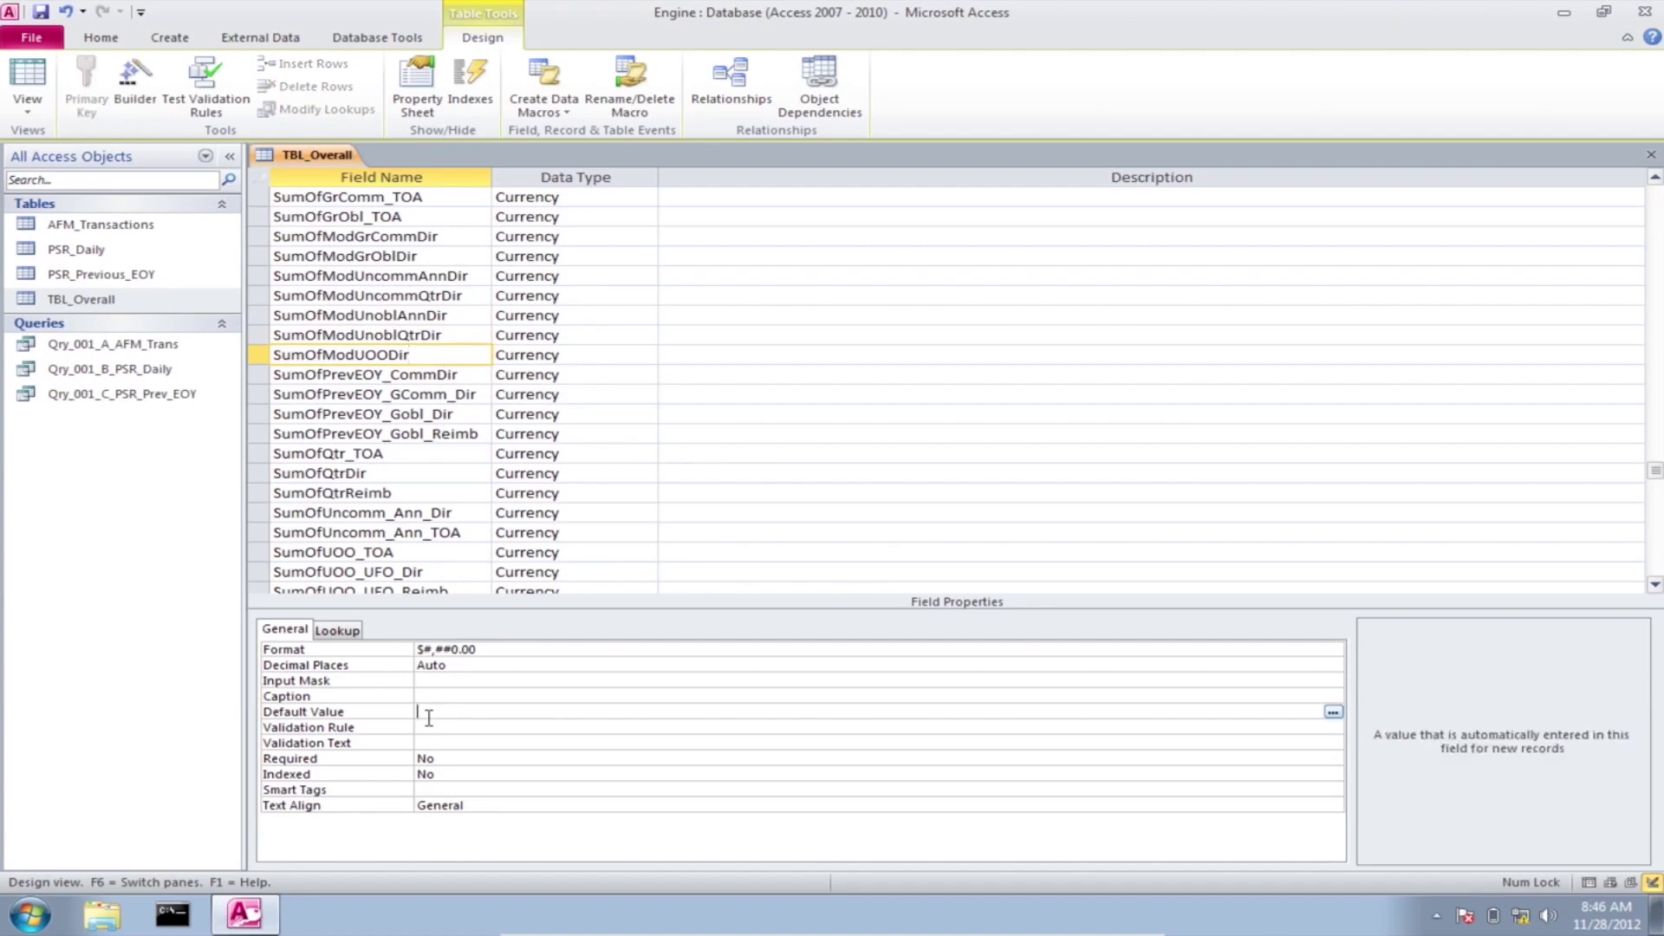
click(458, 375)
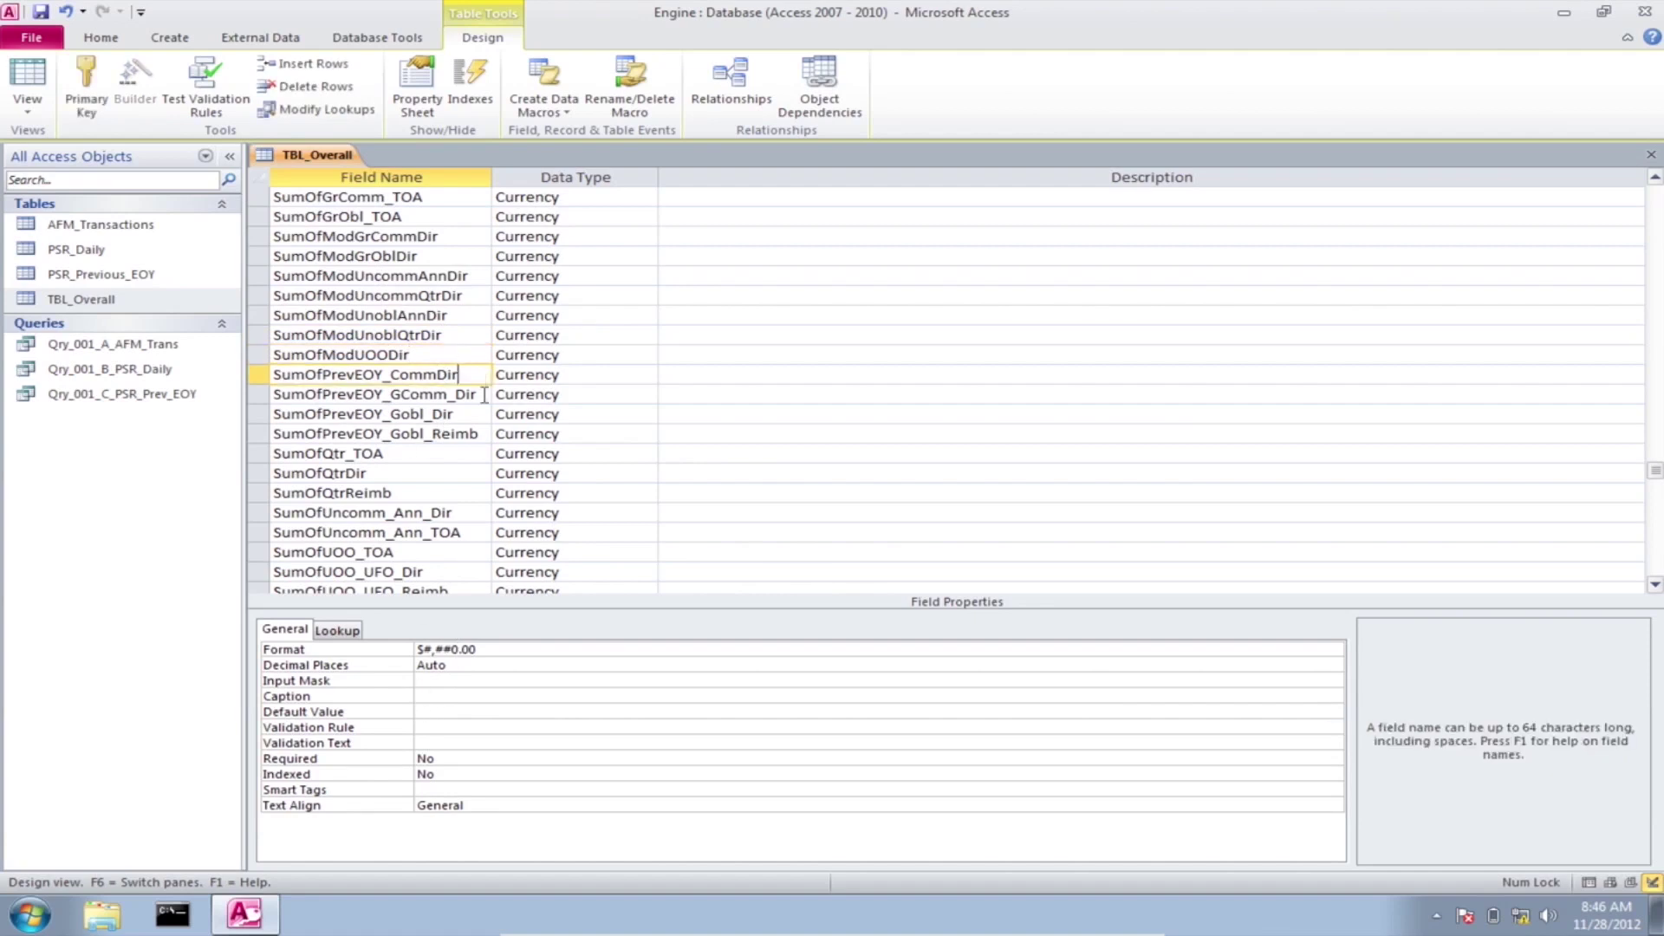
click(436, 715)
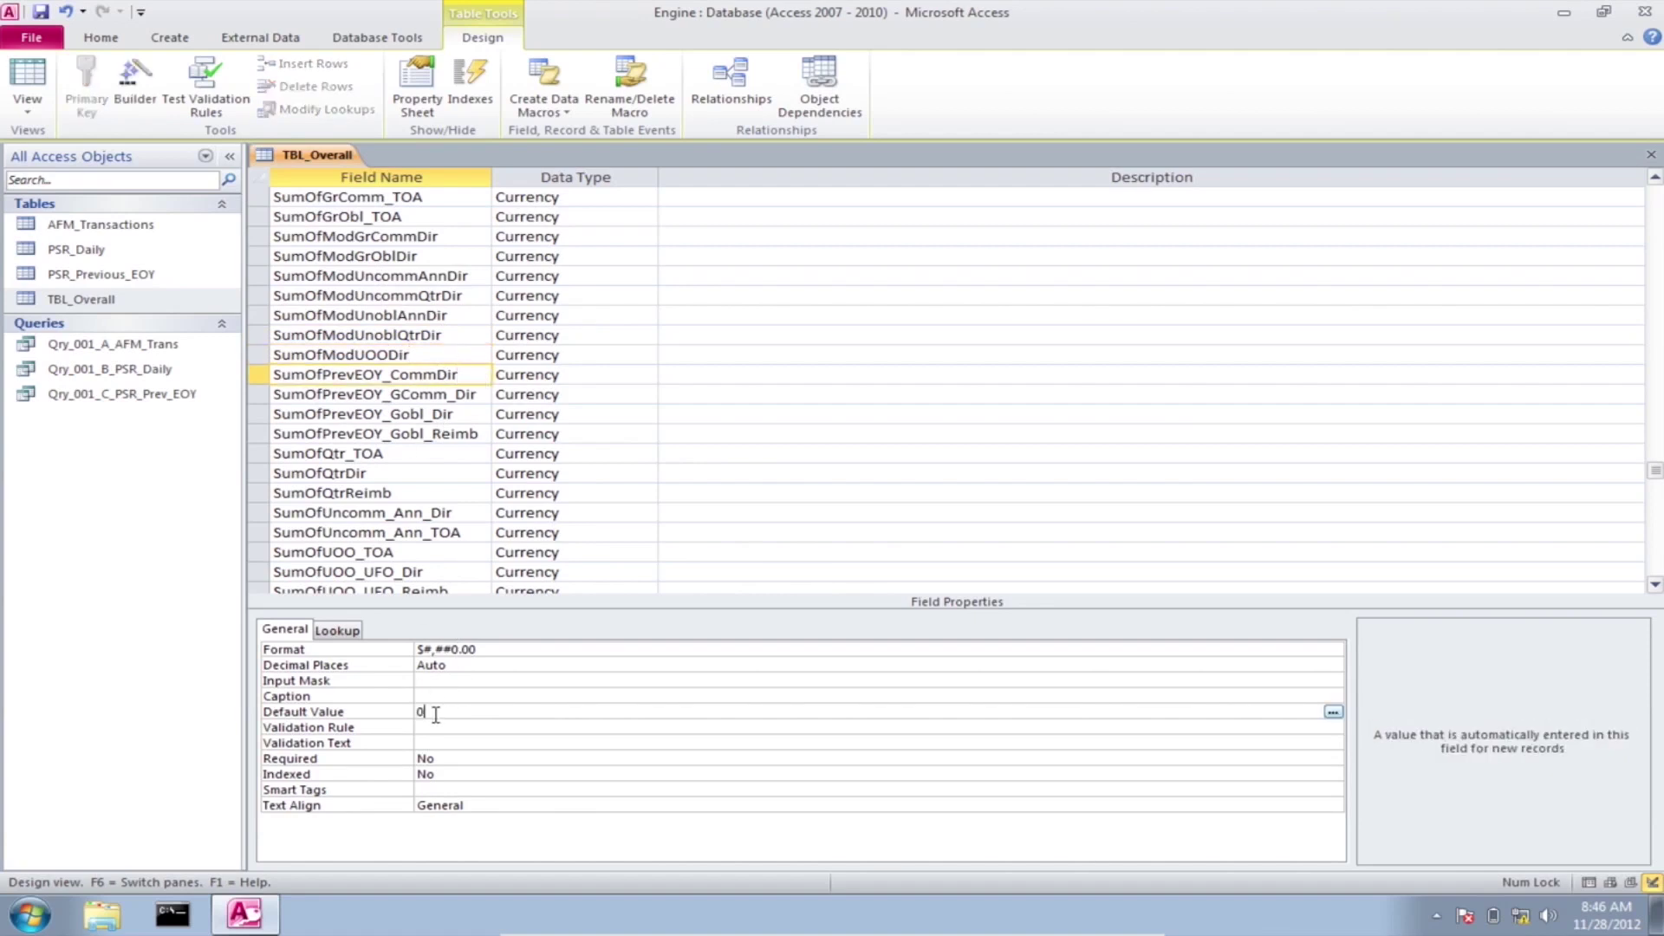
Step: Set the Default Value of the SumOfPrevEOY_GComm_Dir, SumOfPrevEOY_Gobl_Dir and SumOfPrevEOY_Gobl_Reimb fields to 0
click(473, 394)
click(429, 710)
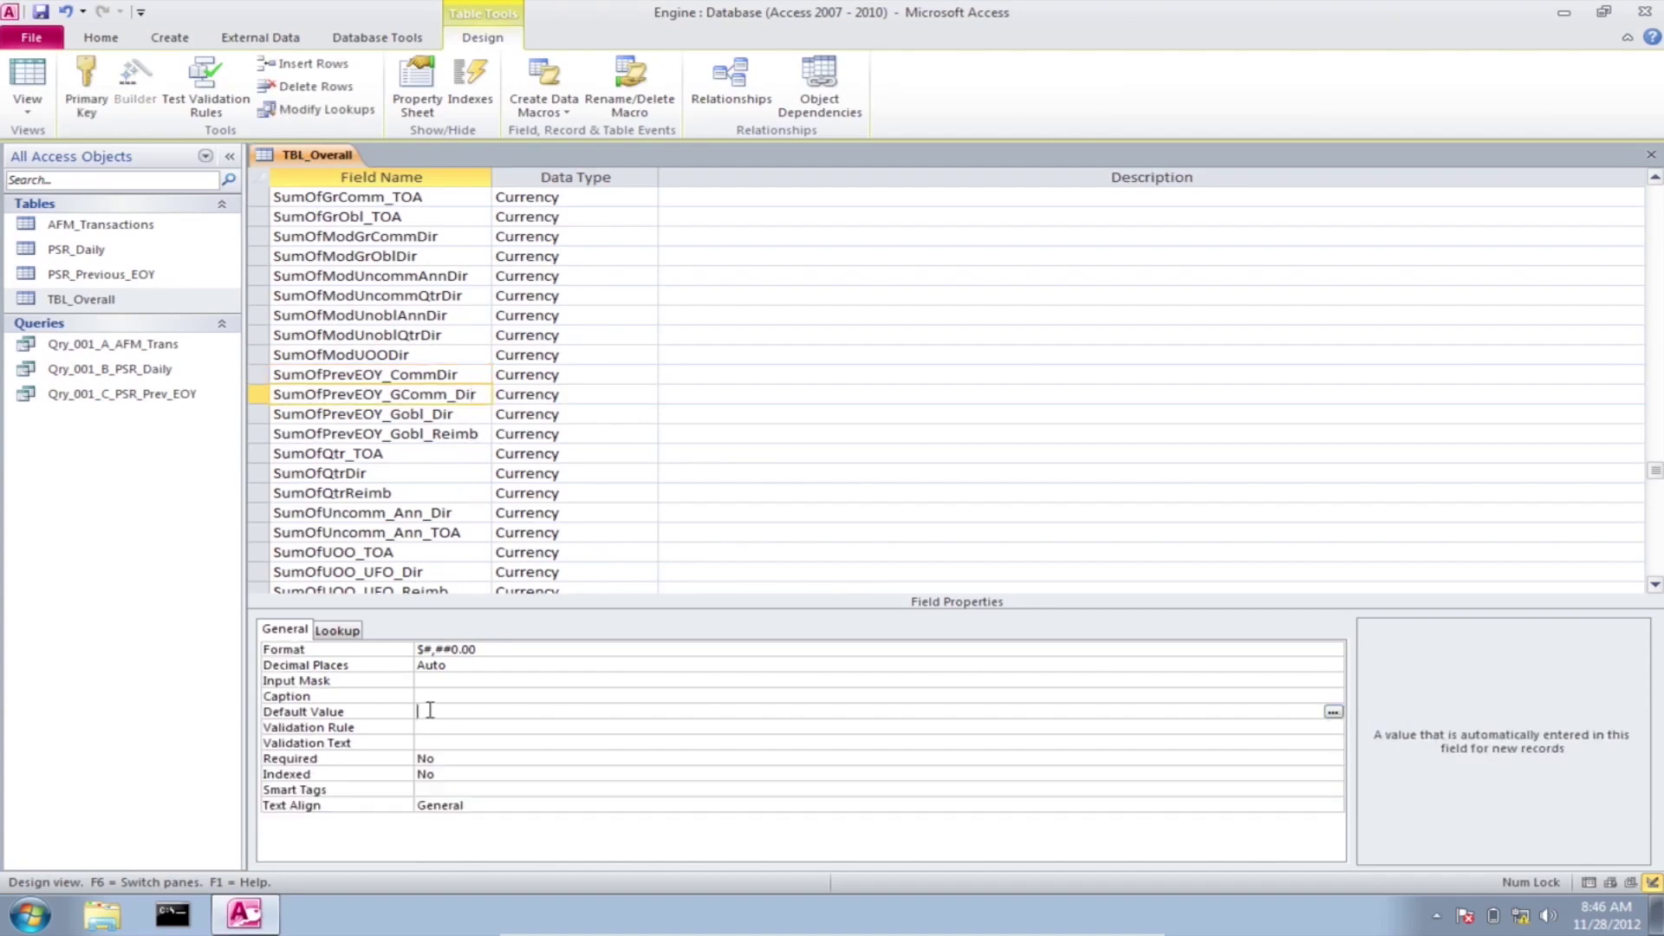
click(434, 414)
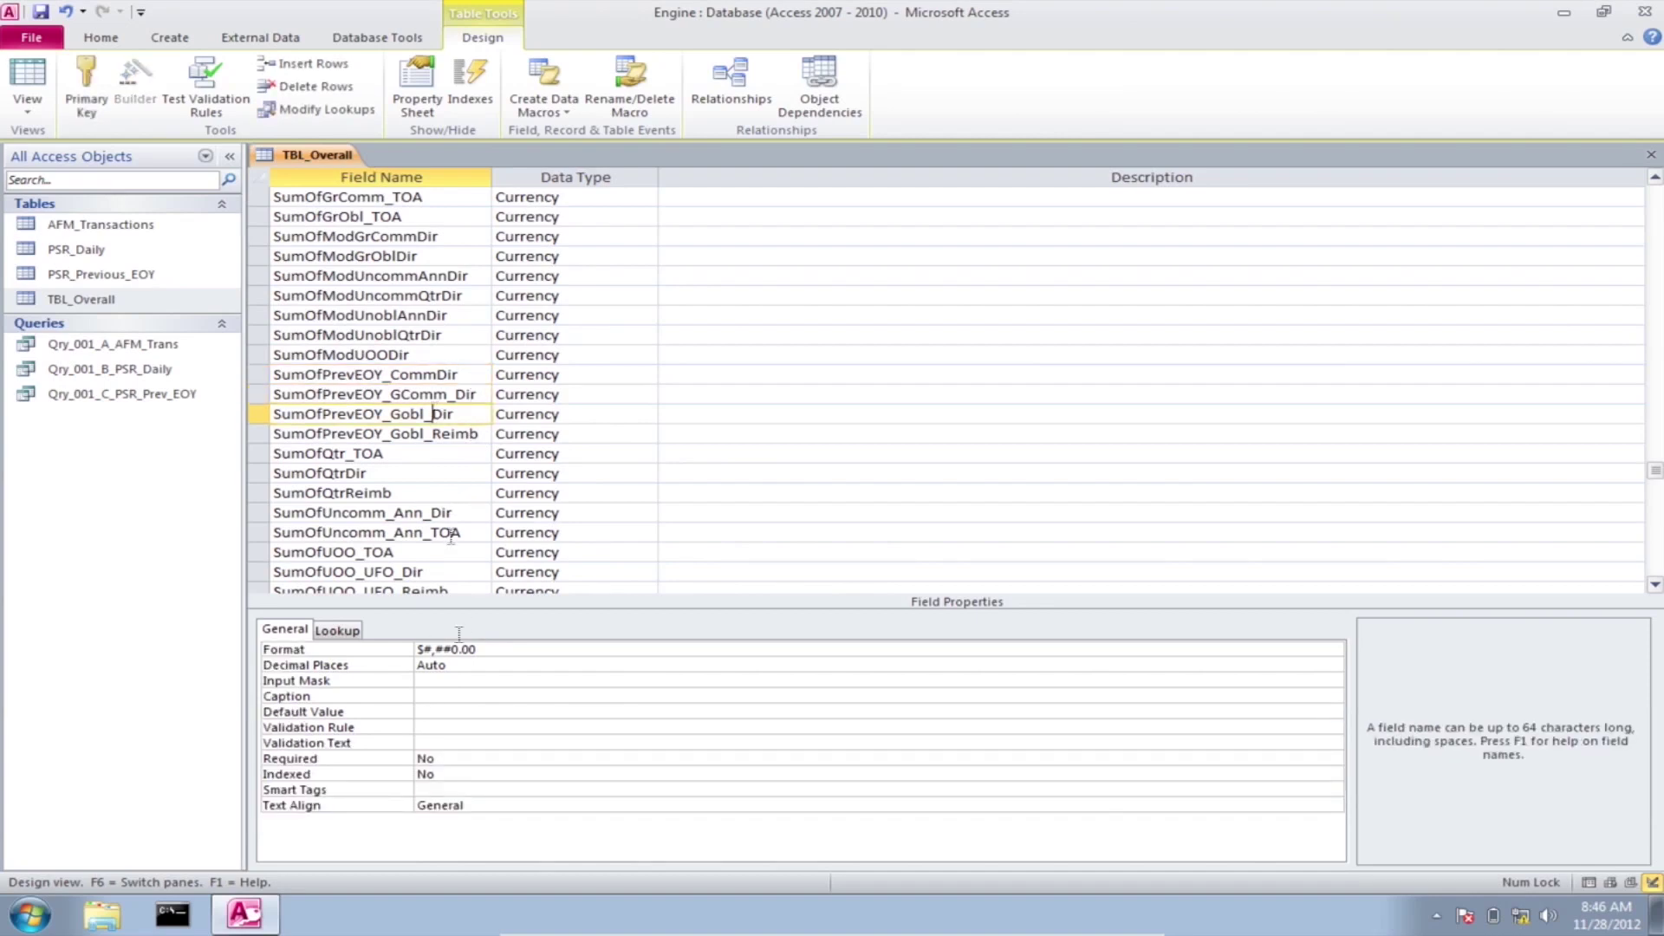
click(432, 712)
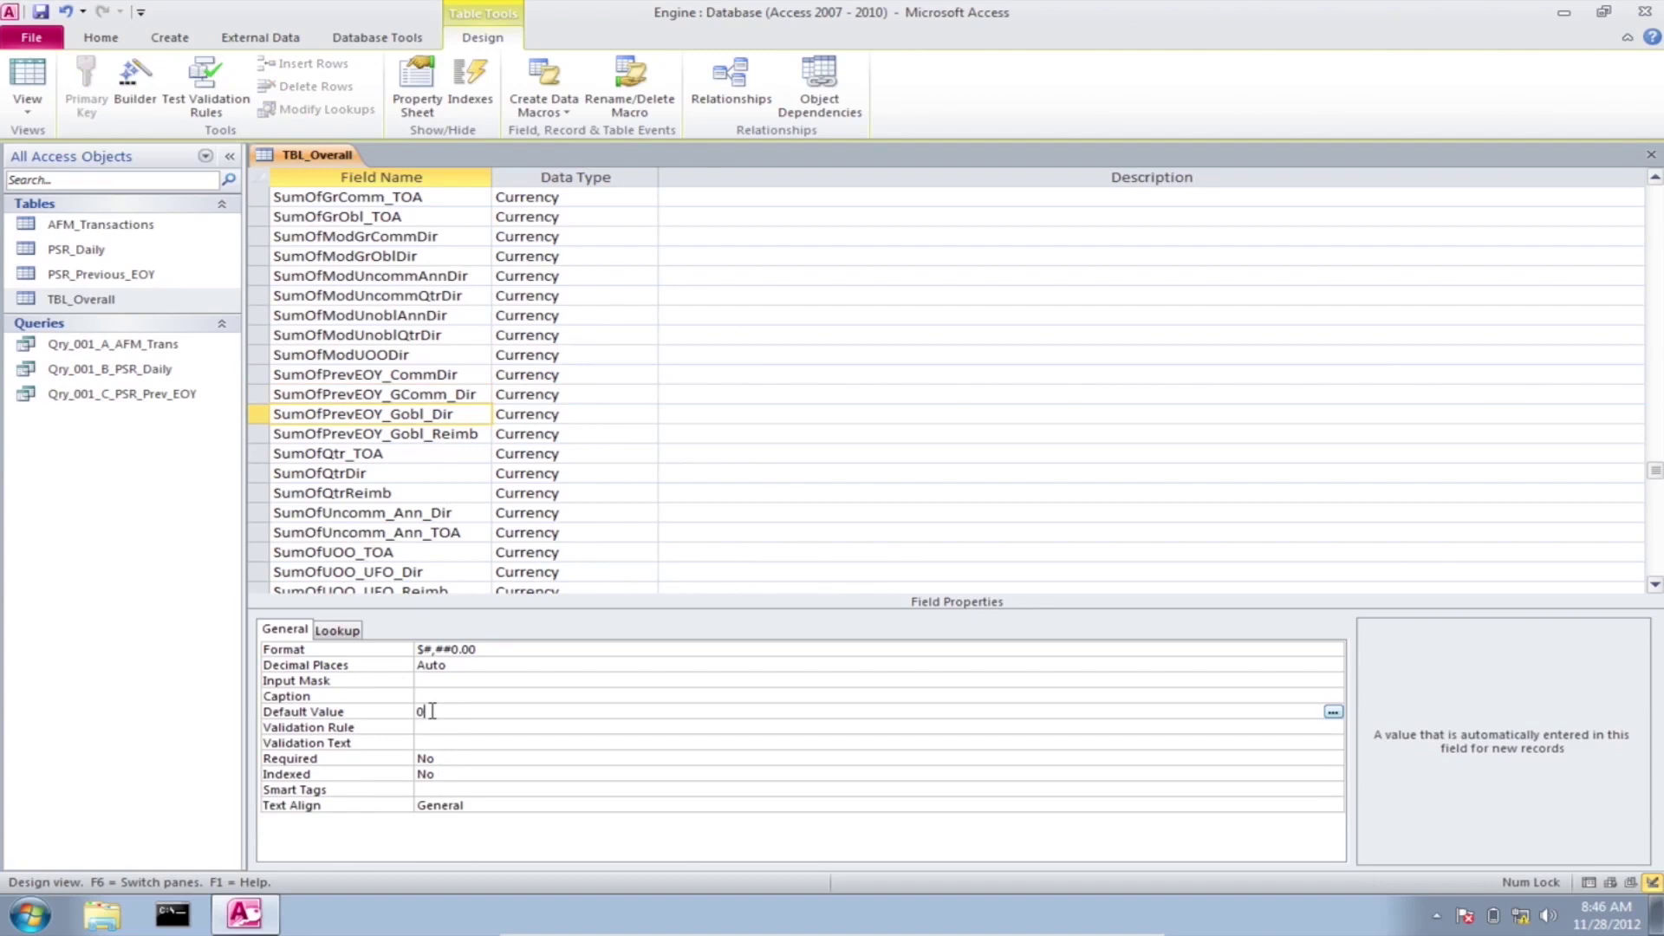
click(430, 434)
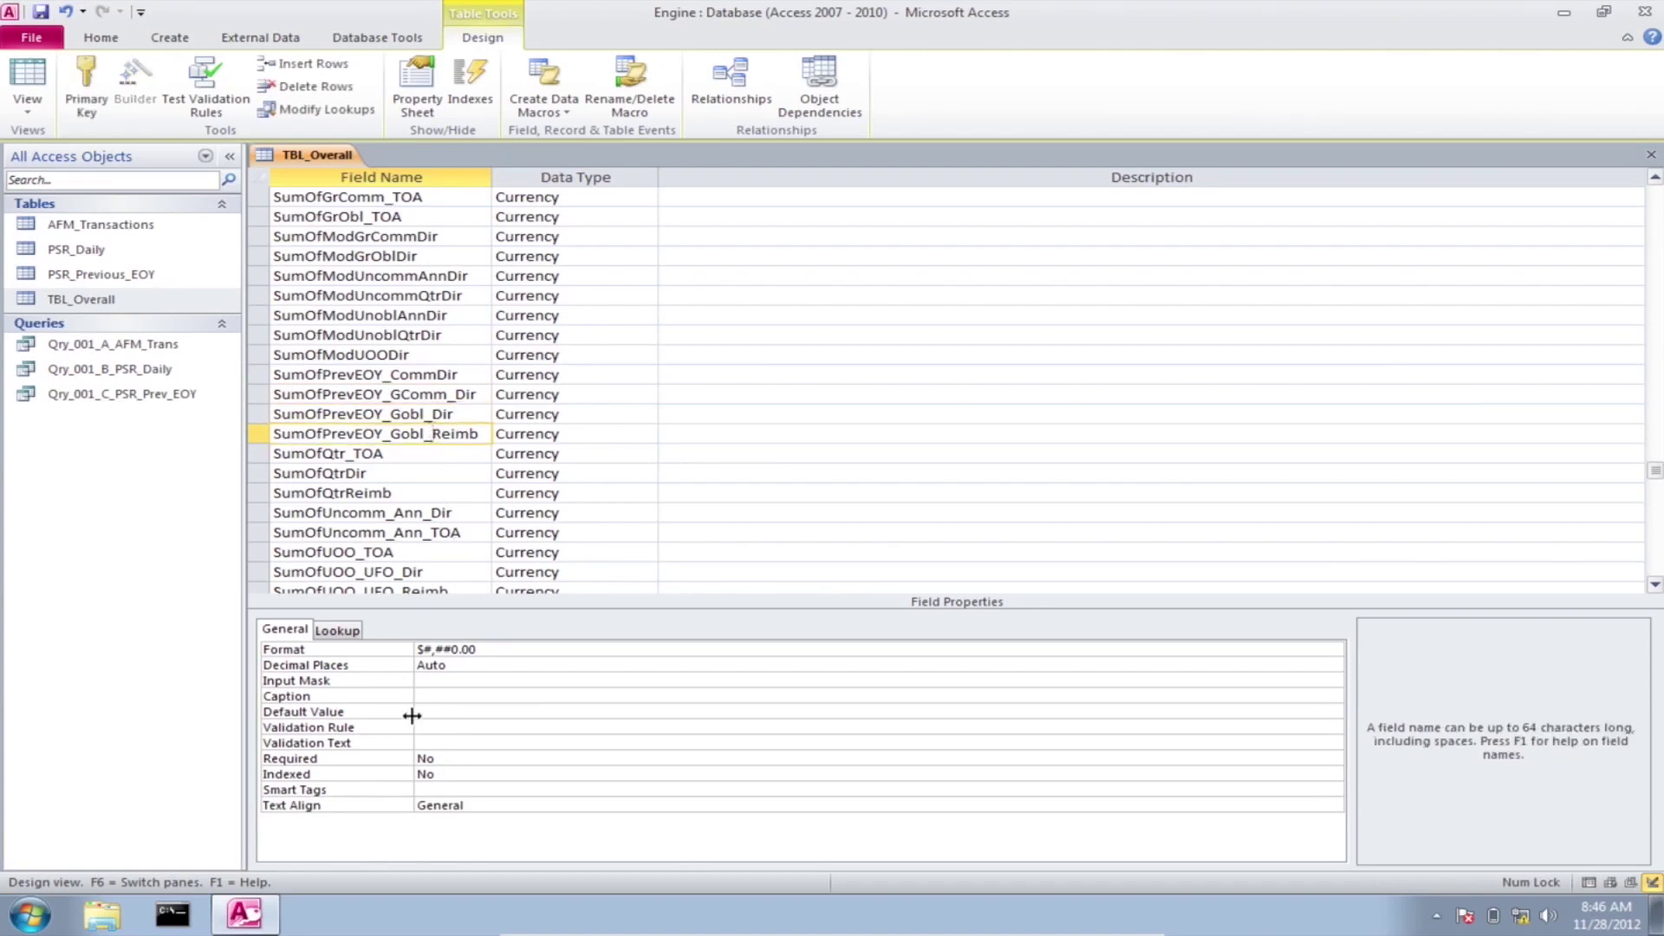
click(427, 712)
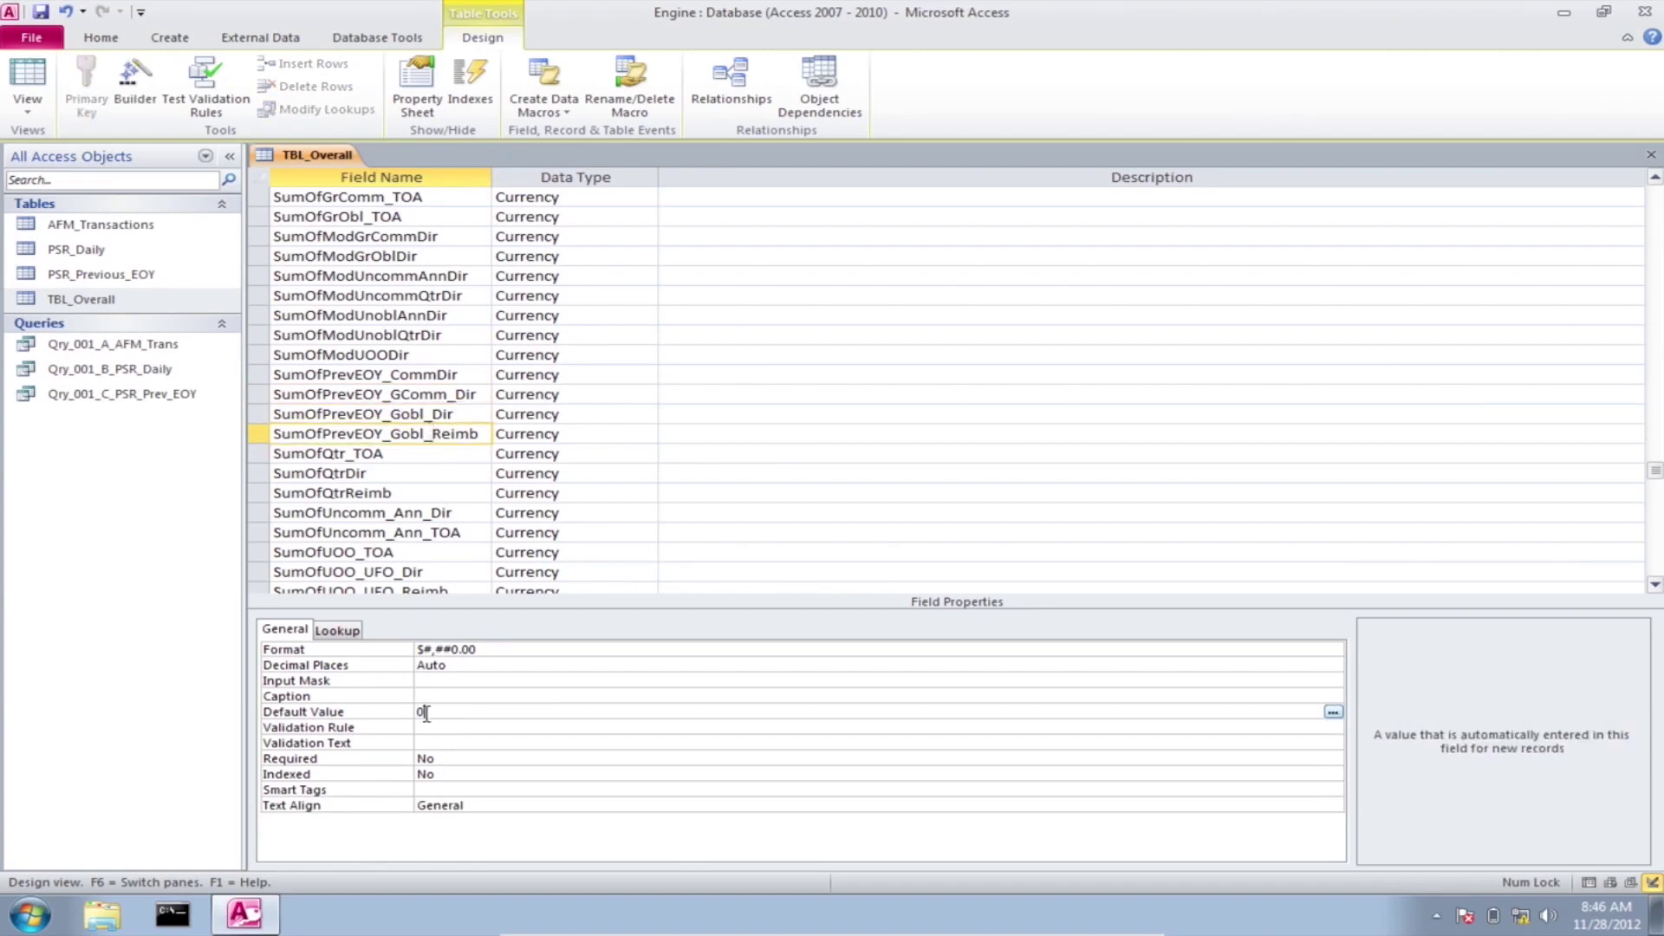
Step: Set the Default Value of the SumOfQtr_TOA, SumOfQtrDir and SumOfQtrReimb fields to 0
click(424, 453)
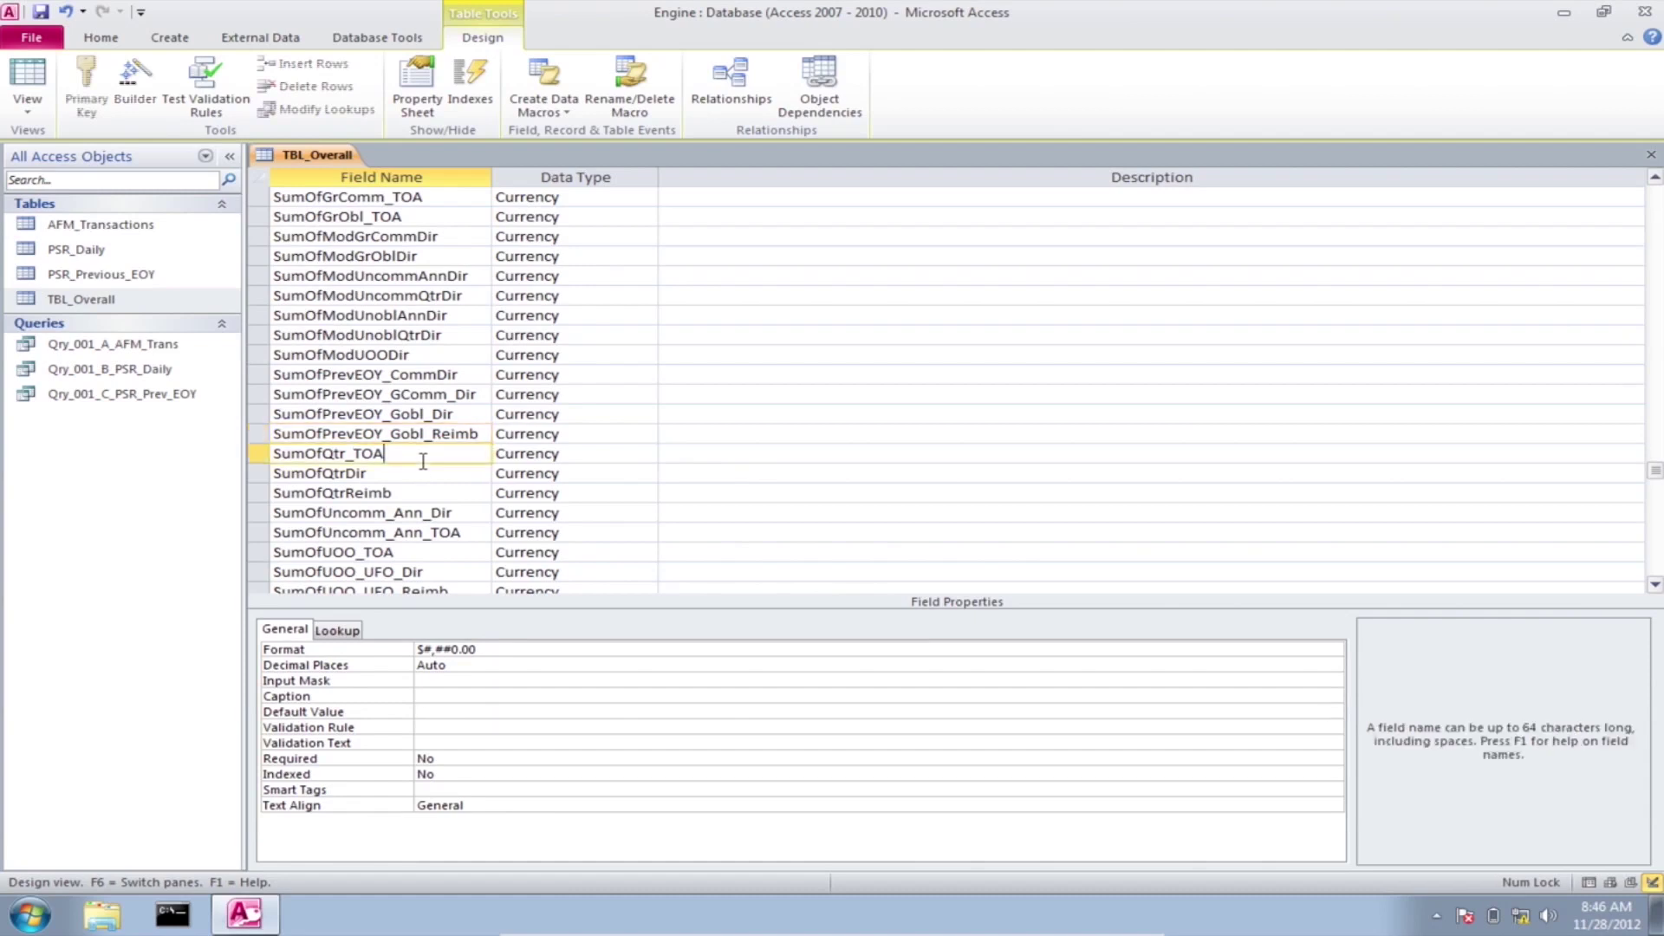
click(434, 712)
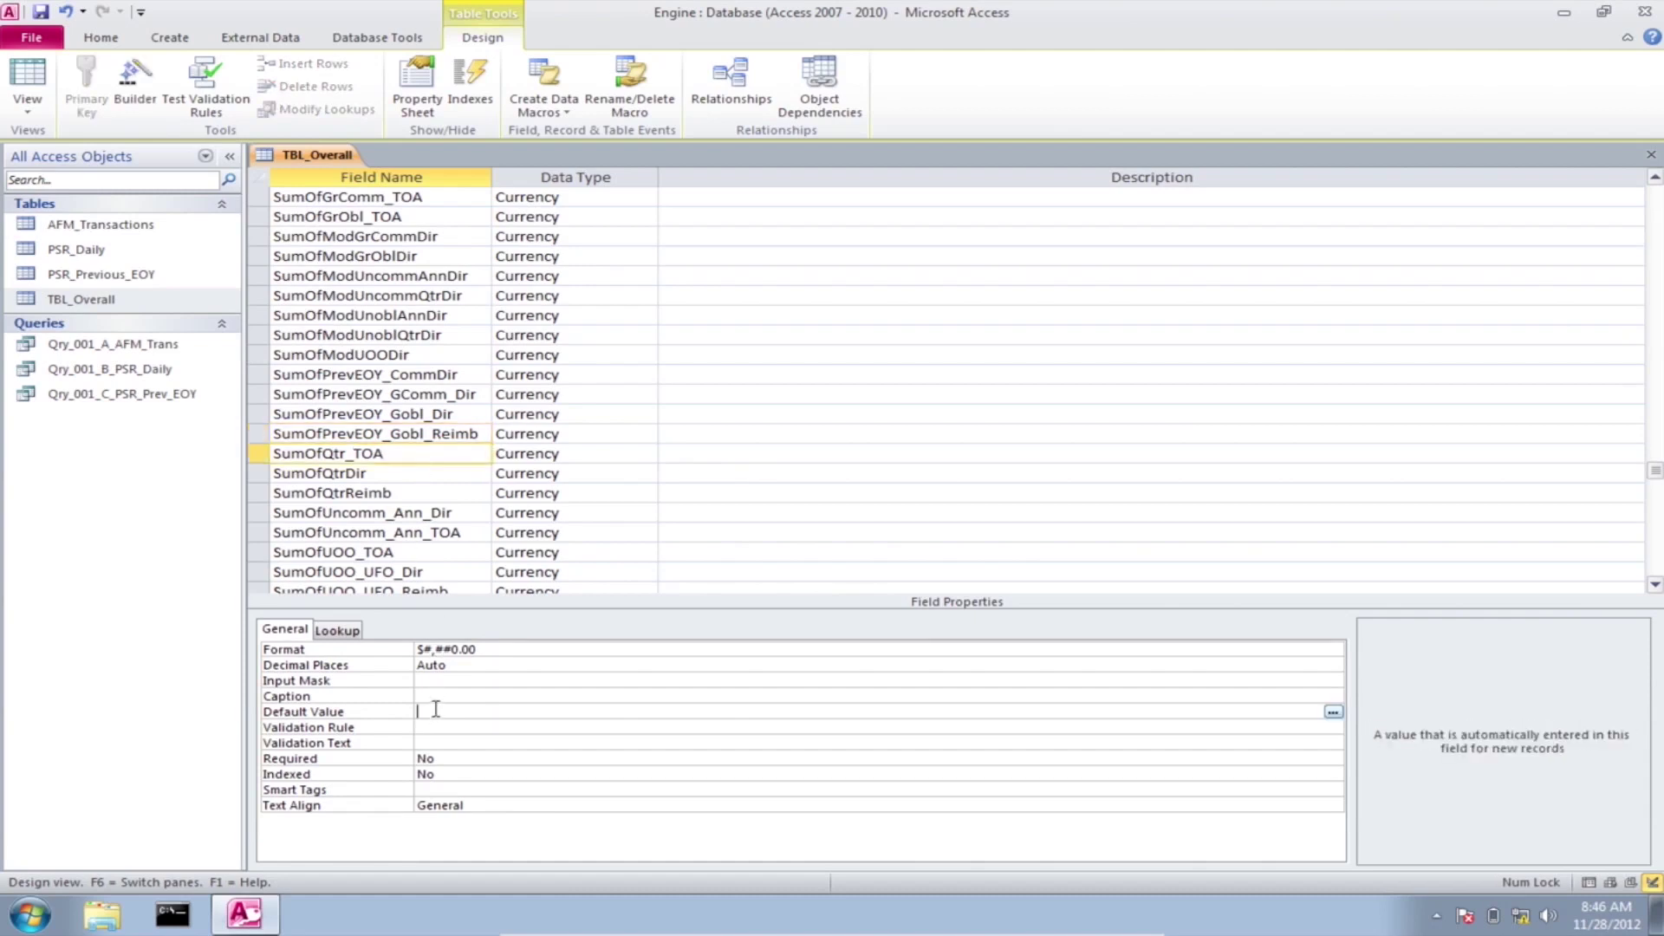
click(411, 473)
click(446, 711)
text(0)
click(415, 493)
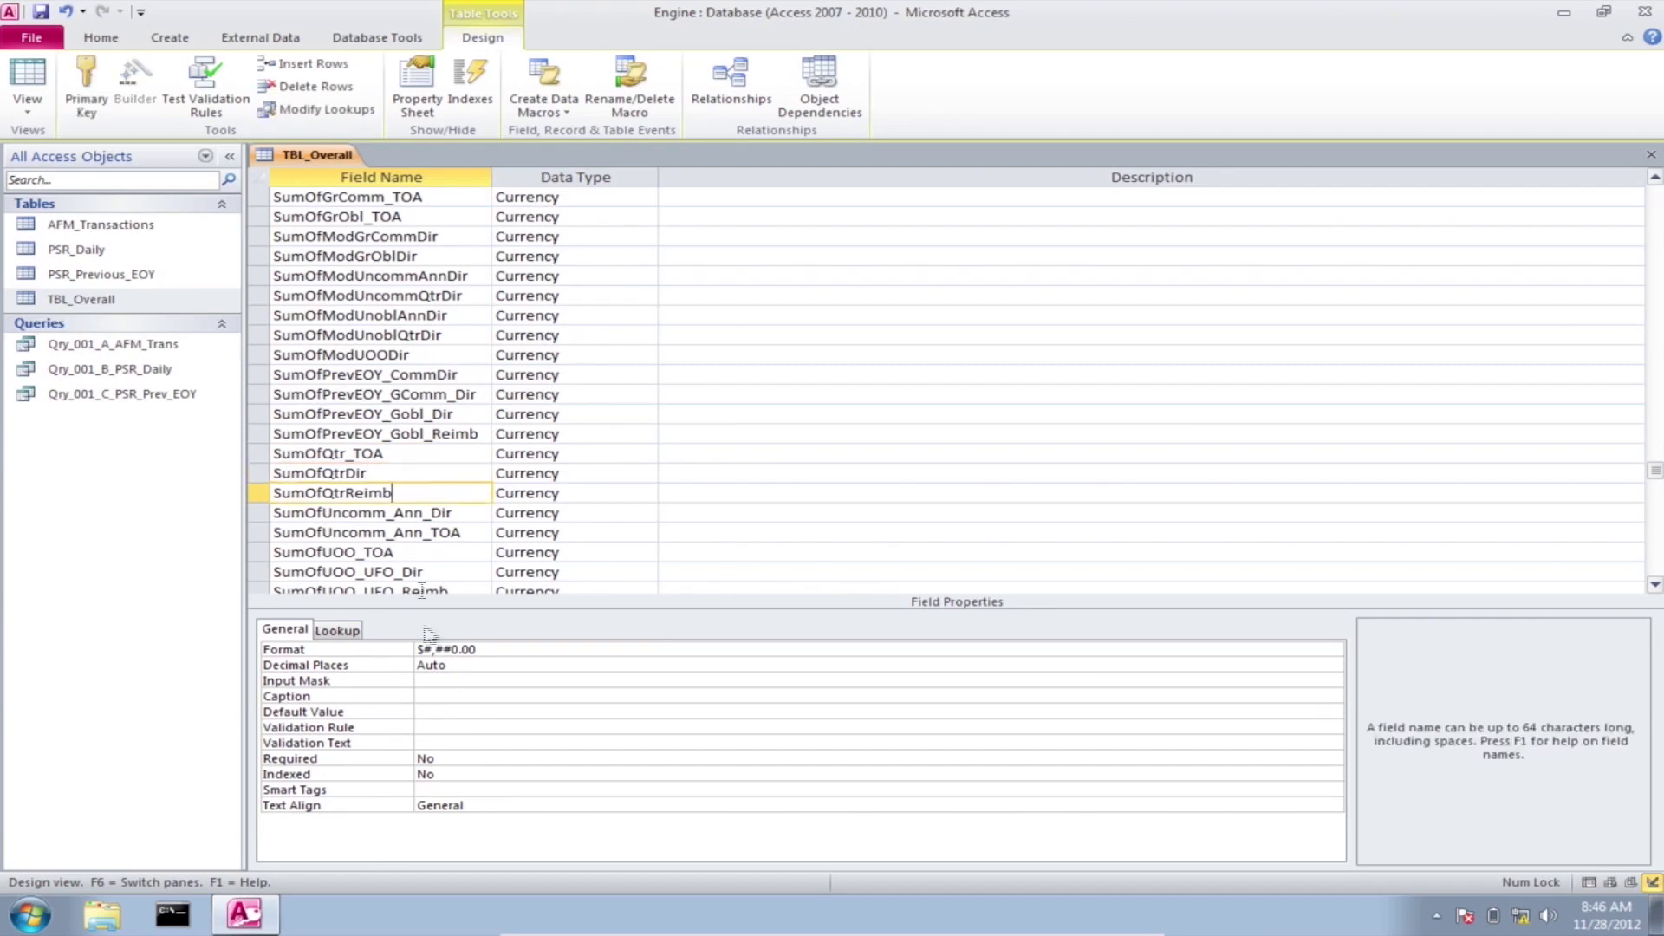
click(432, 712)
text(0)
Step: Set the Default Value of the SumOfUncomm_Ann_Dir and SumOfUncomm_Ann_TOA fields to 0
click(442, 512)
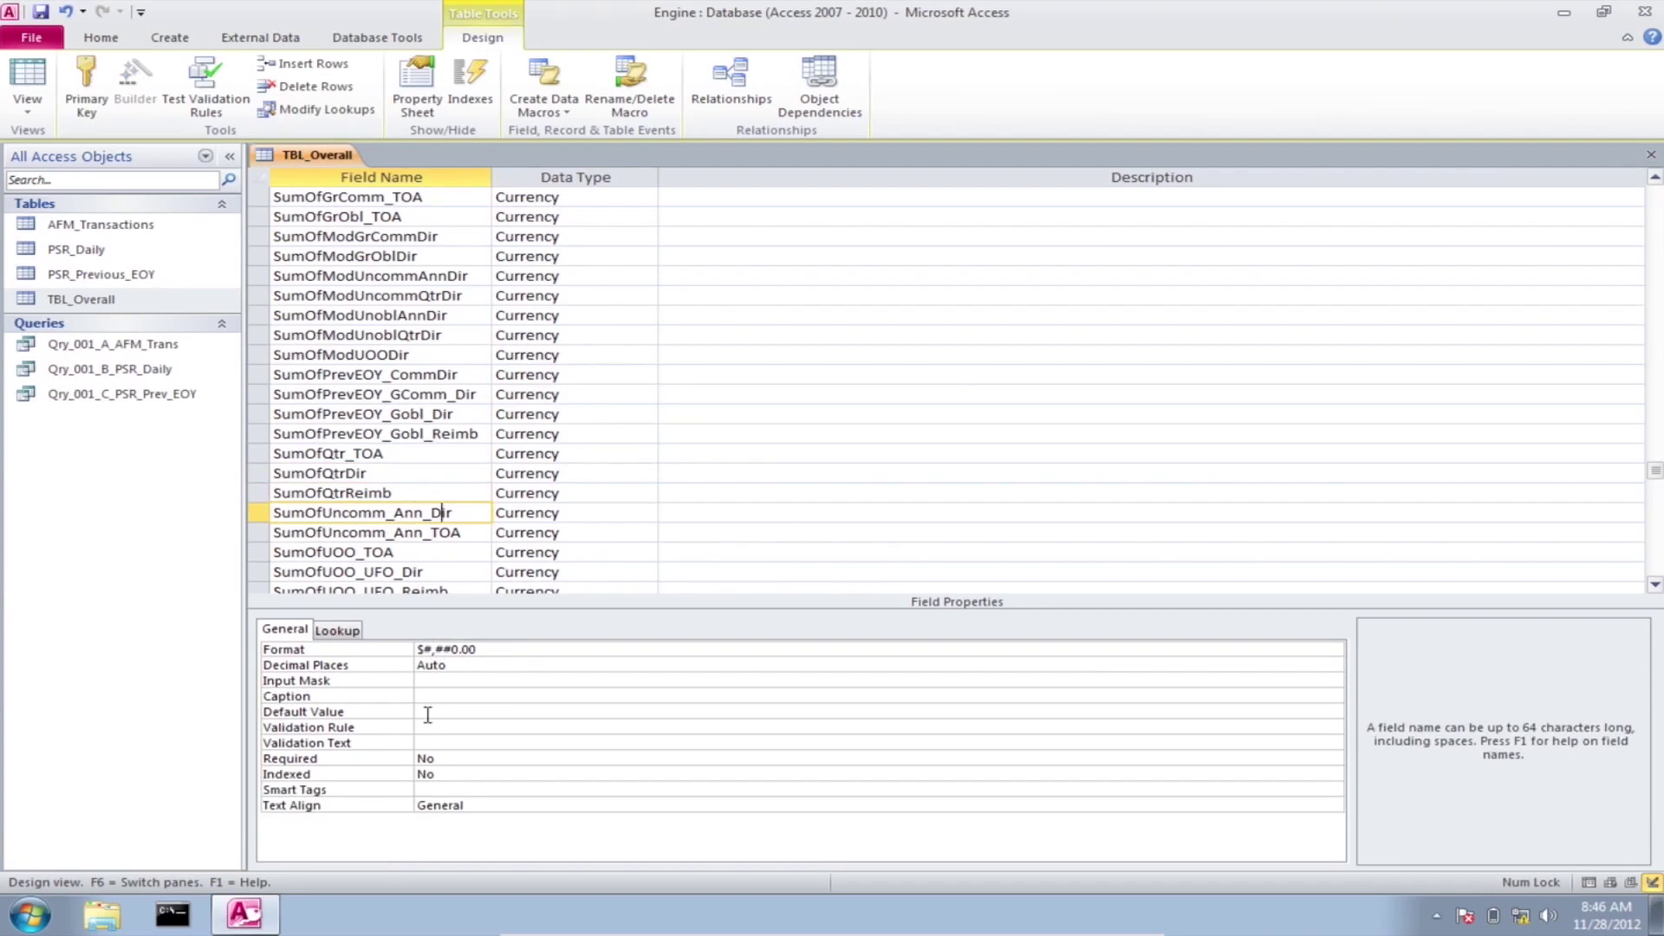
click(427, 712)
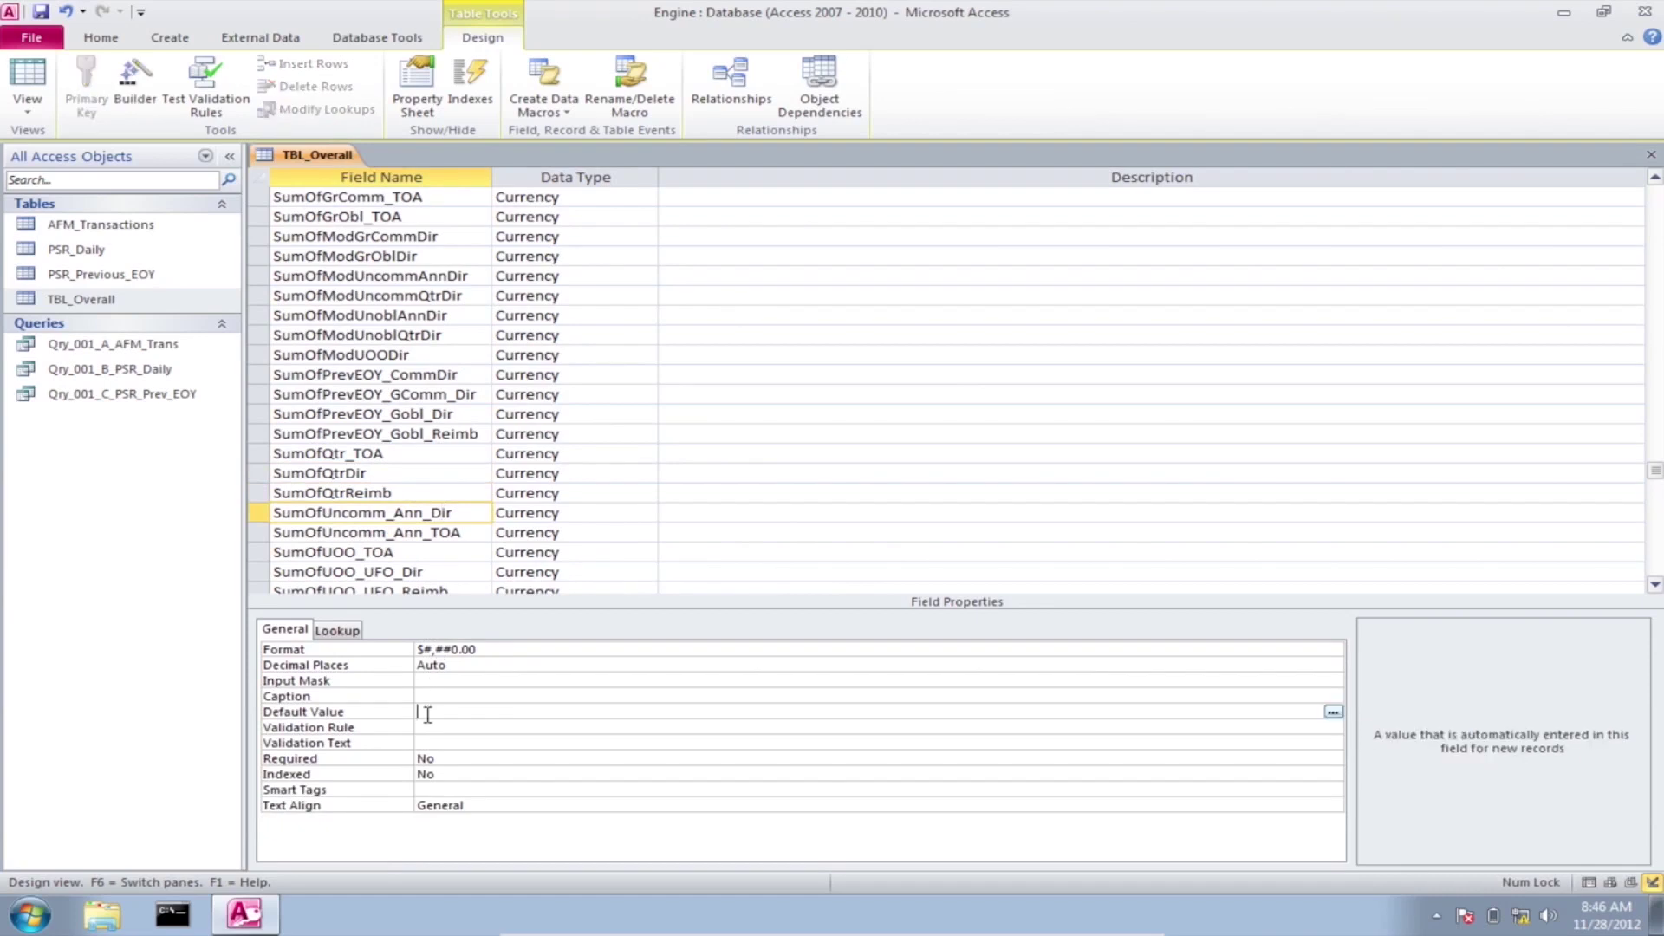
click(419, 532)
click(426, 711)
text(0)
Step: Set the Default Value of the SumOfUOO_TOA and SumOfUOO_UFO_Dir fields to 0
click(421, 553)
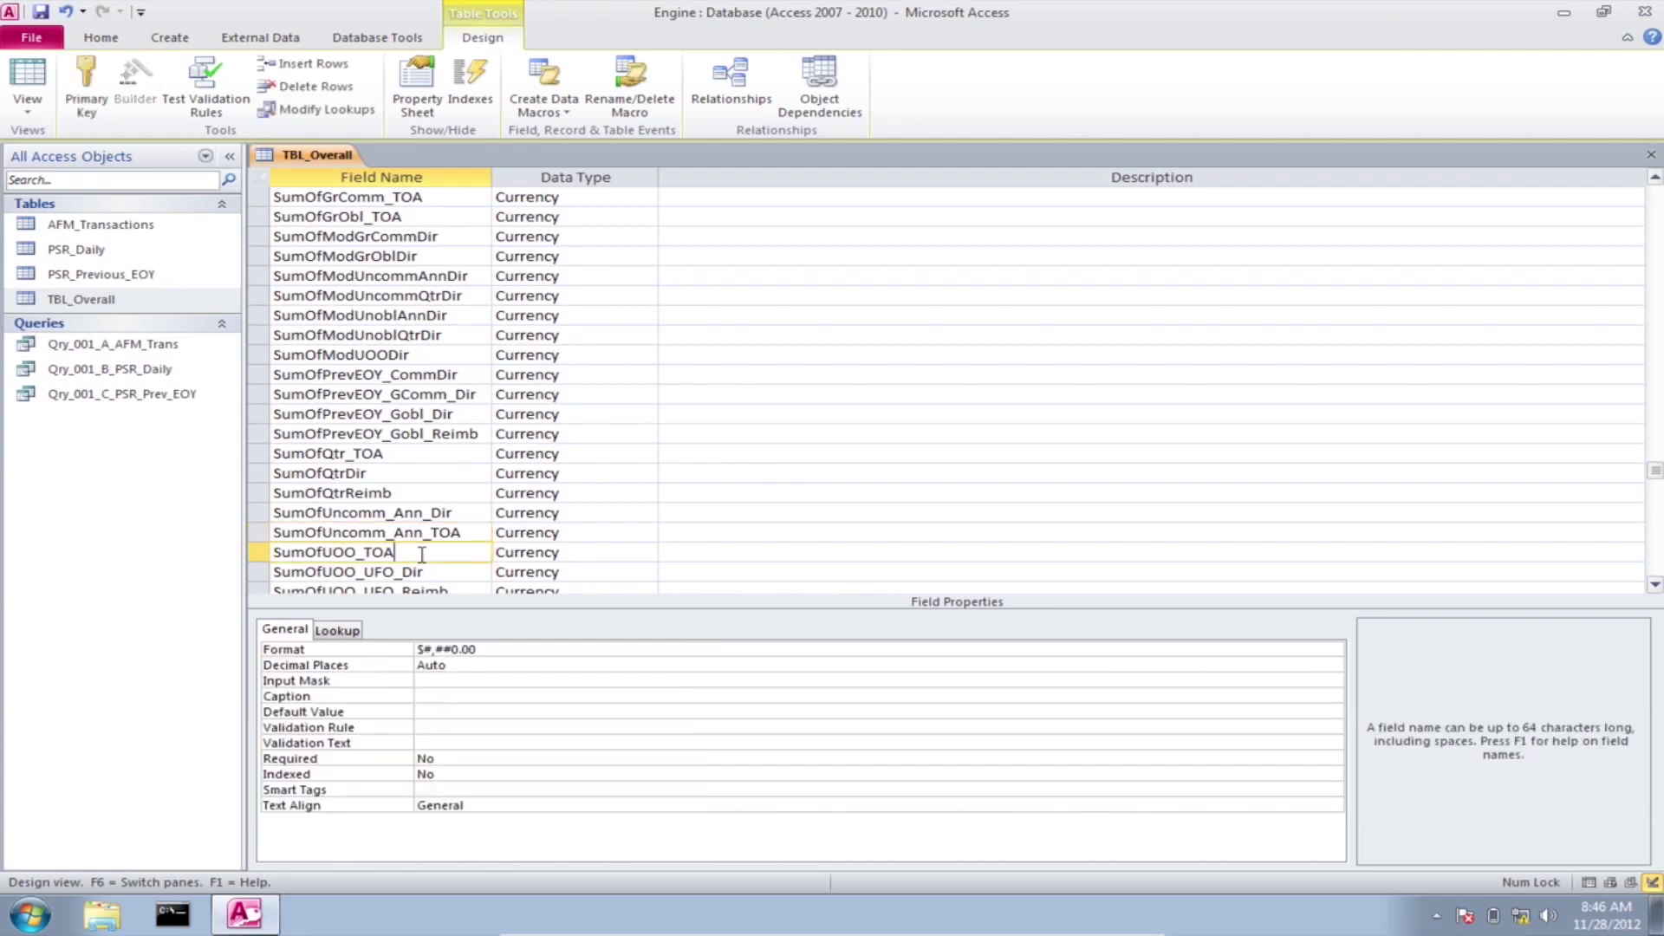
click(436, 710)
text(0)
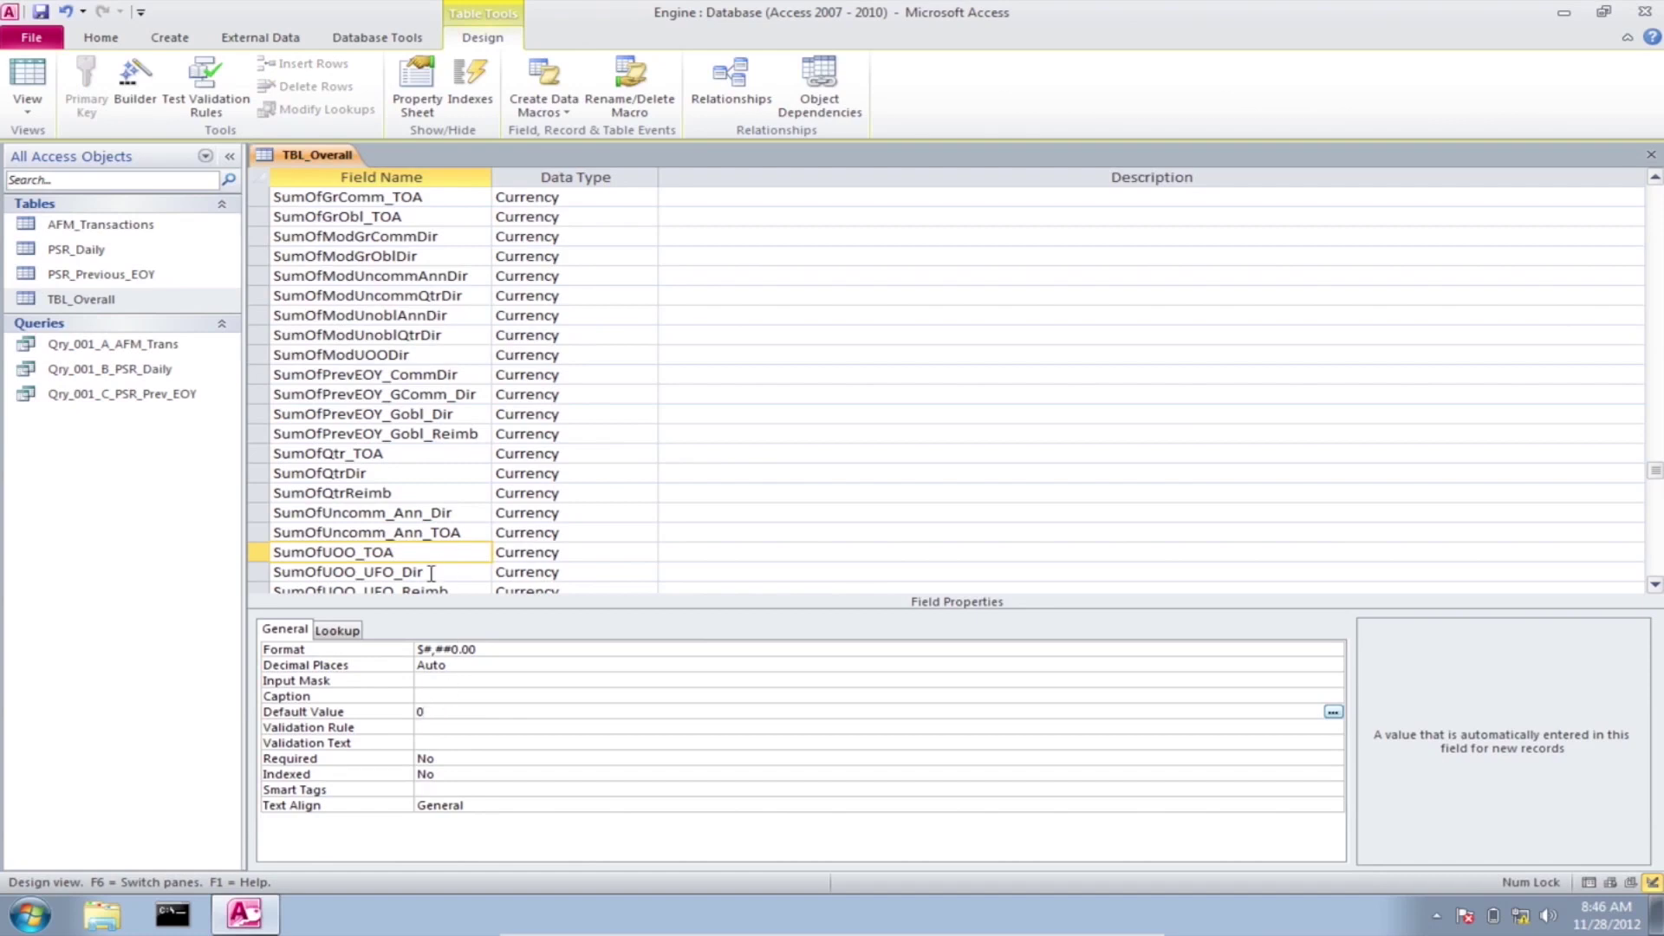
click(431, 572)
click(429, 711)
text(0)
Step: Set the Default Value of the SumOfUOO_UFO_Reimb field to 0 and close TBL_Overall, saving its design changes
click(452, 588)
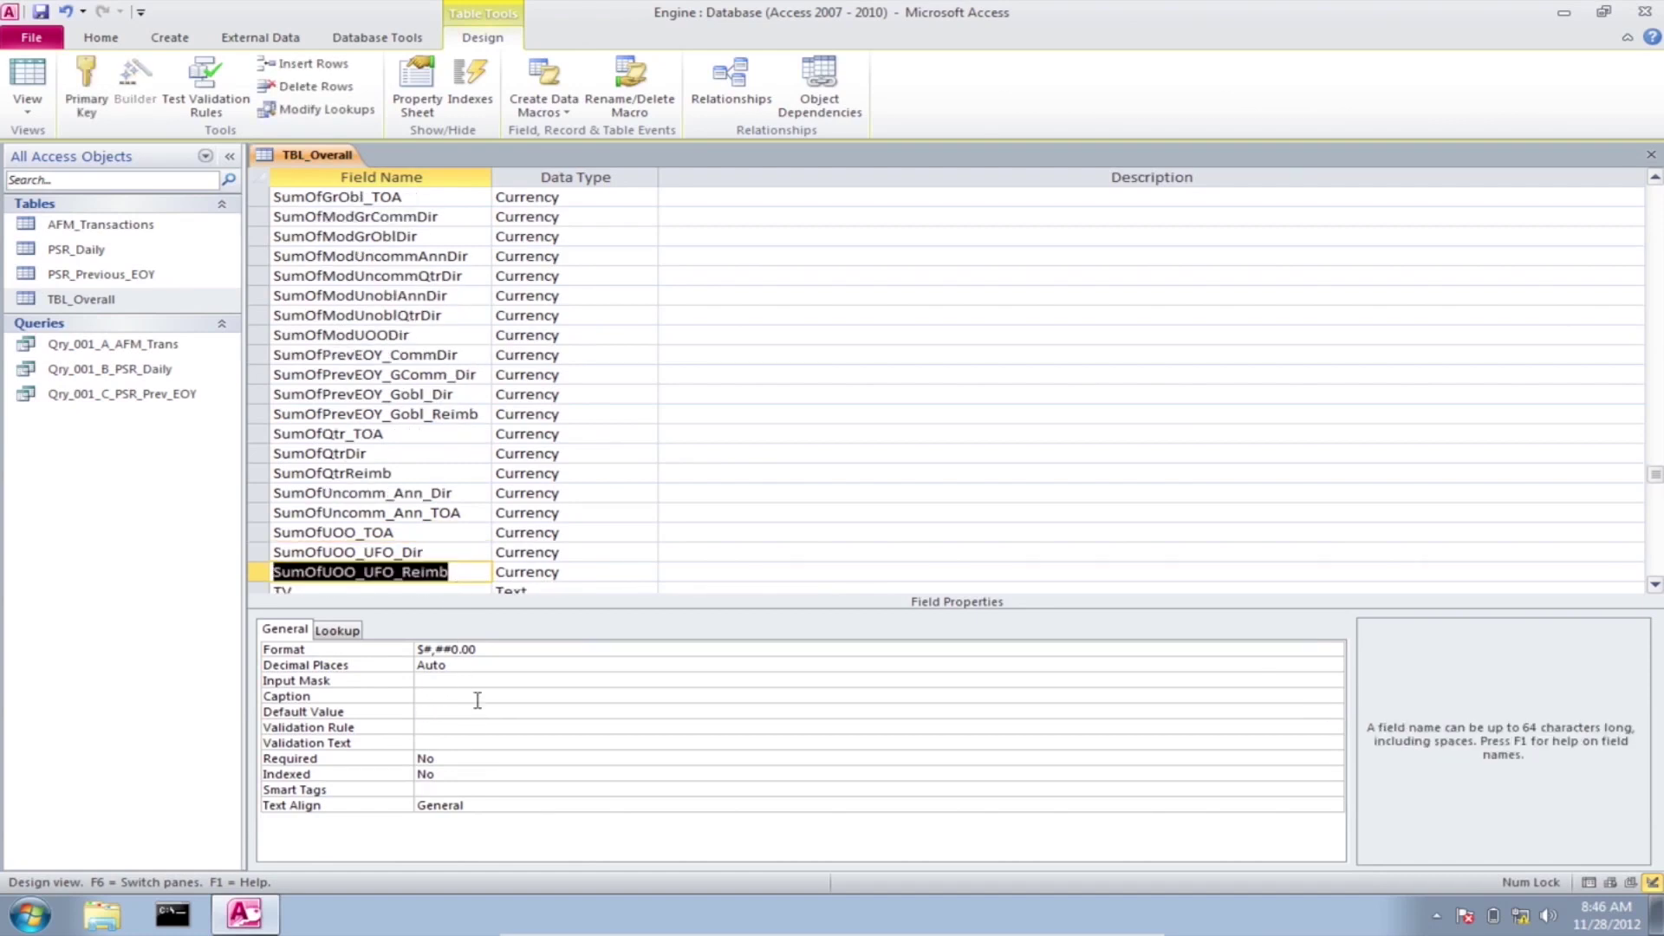
click(440, 711)
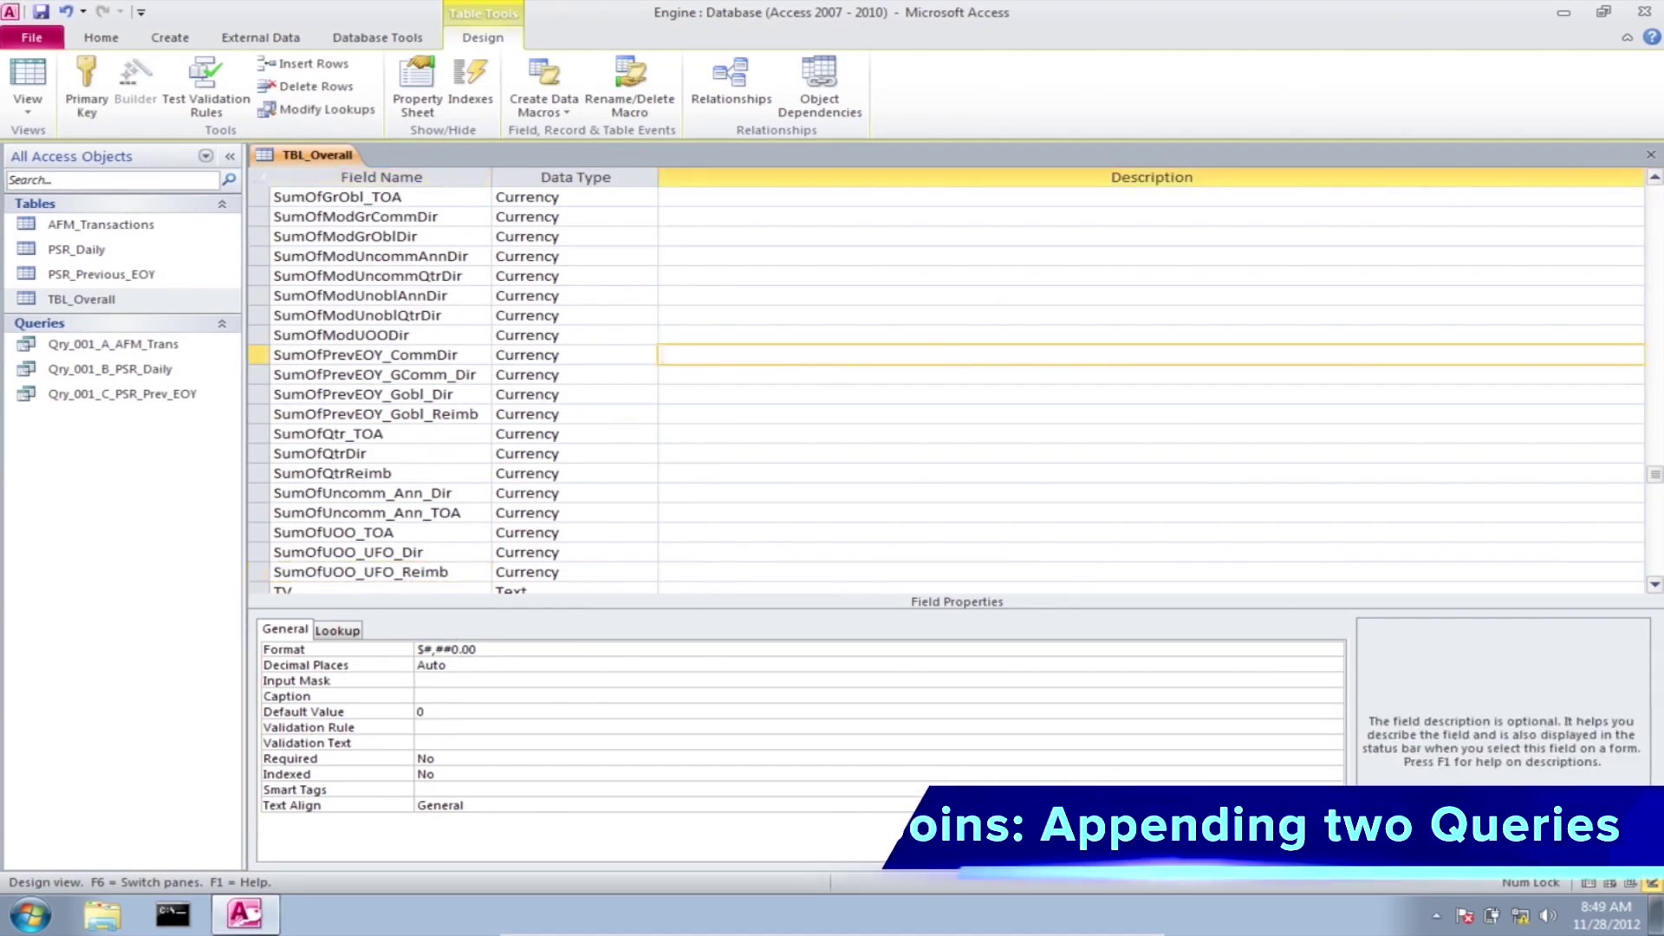
click(1651, 154)
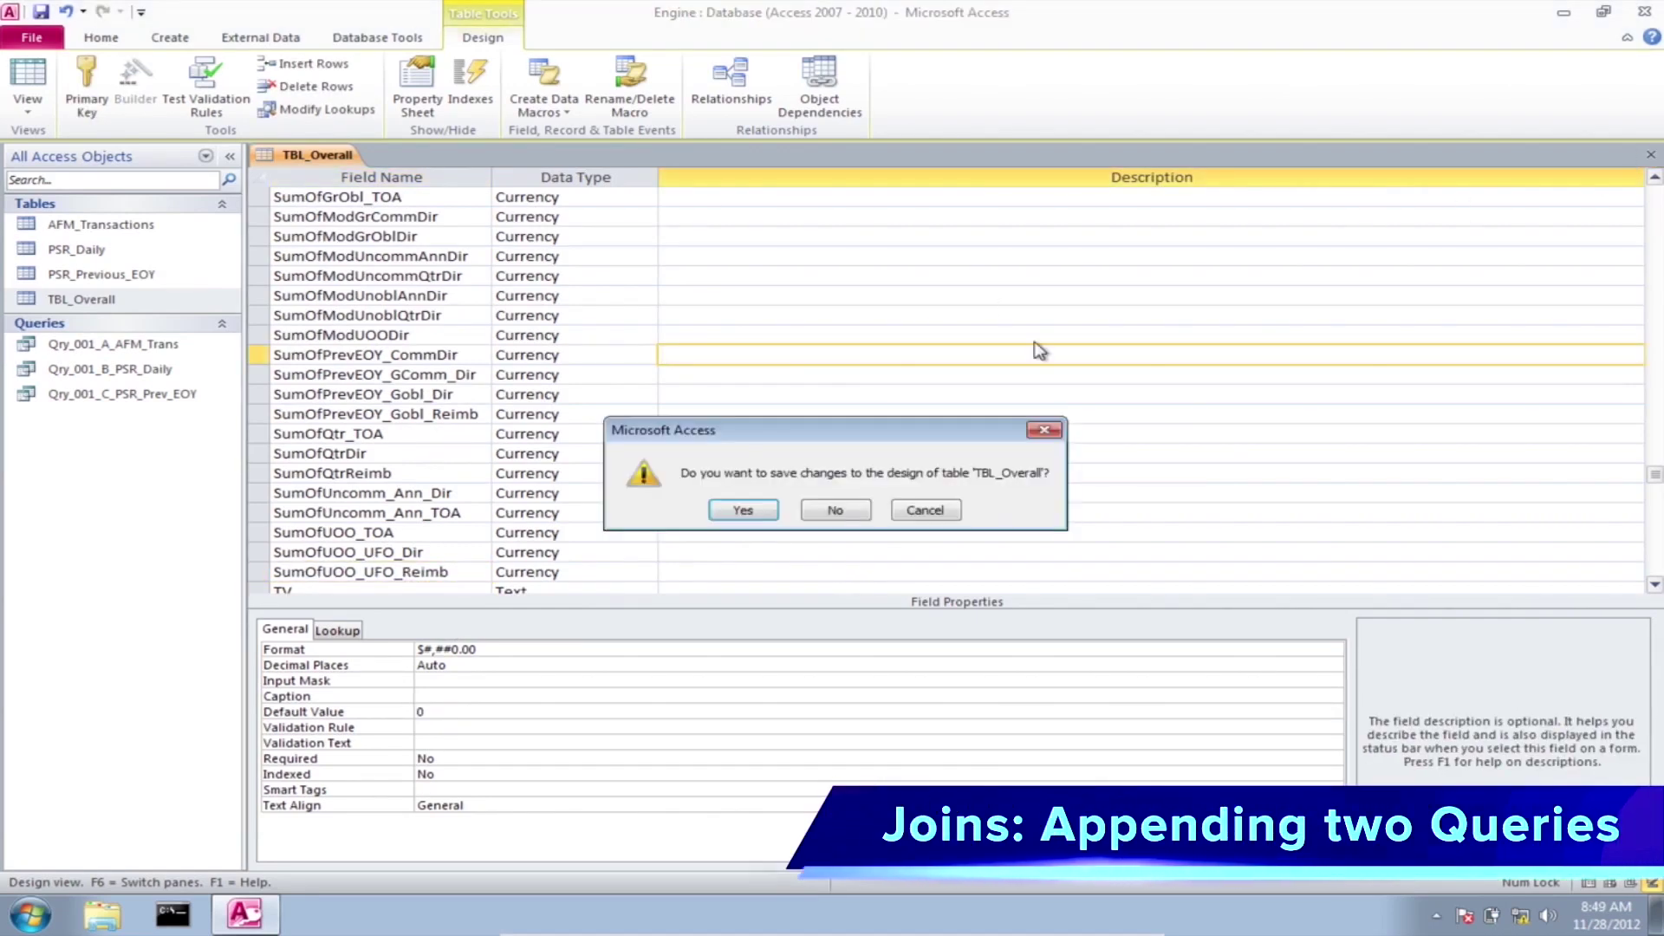
click(747, 512)
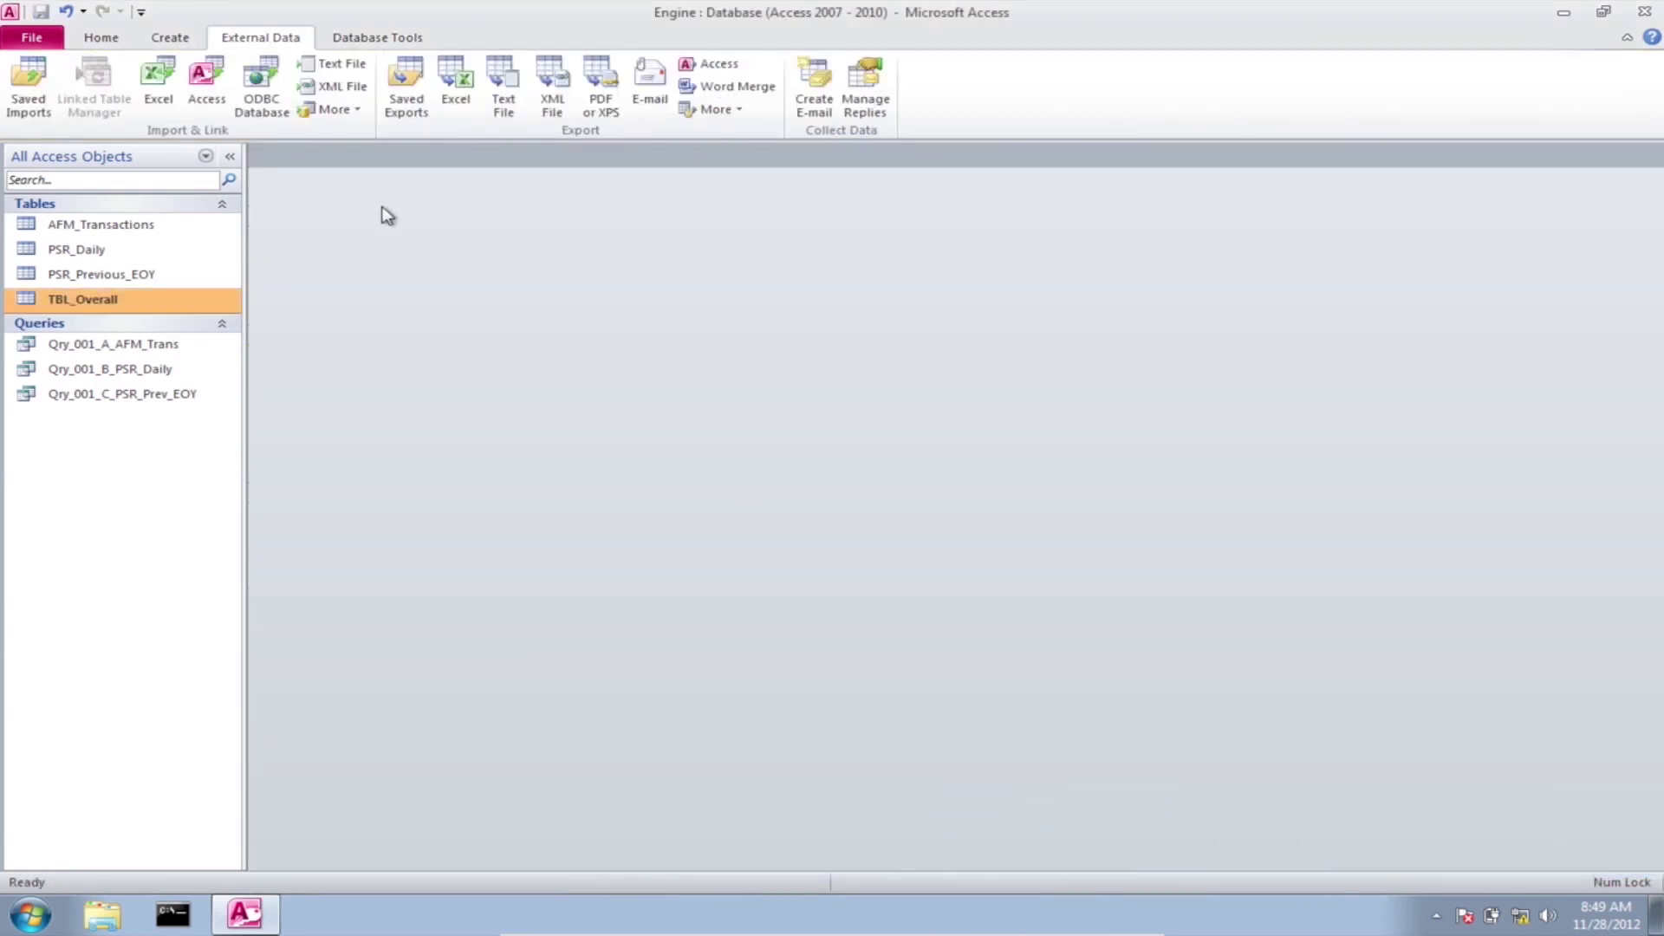
Step: Open Qry_001_A_AFM_Trans in Design View and make it an append query targeting TBL_Overall in the current database
right_click(149, 345)
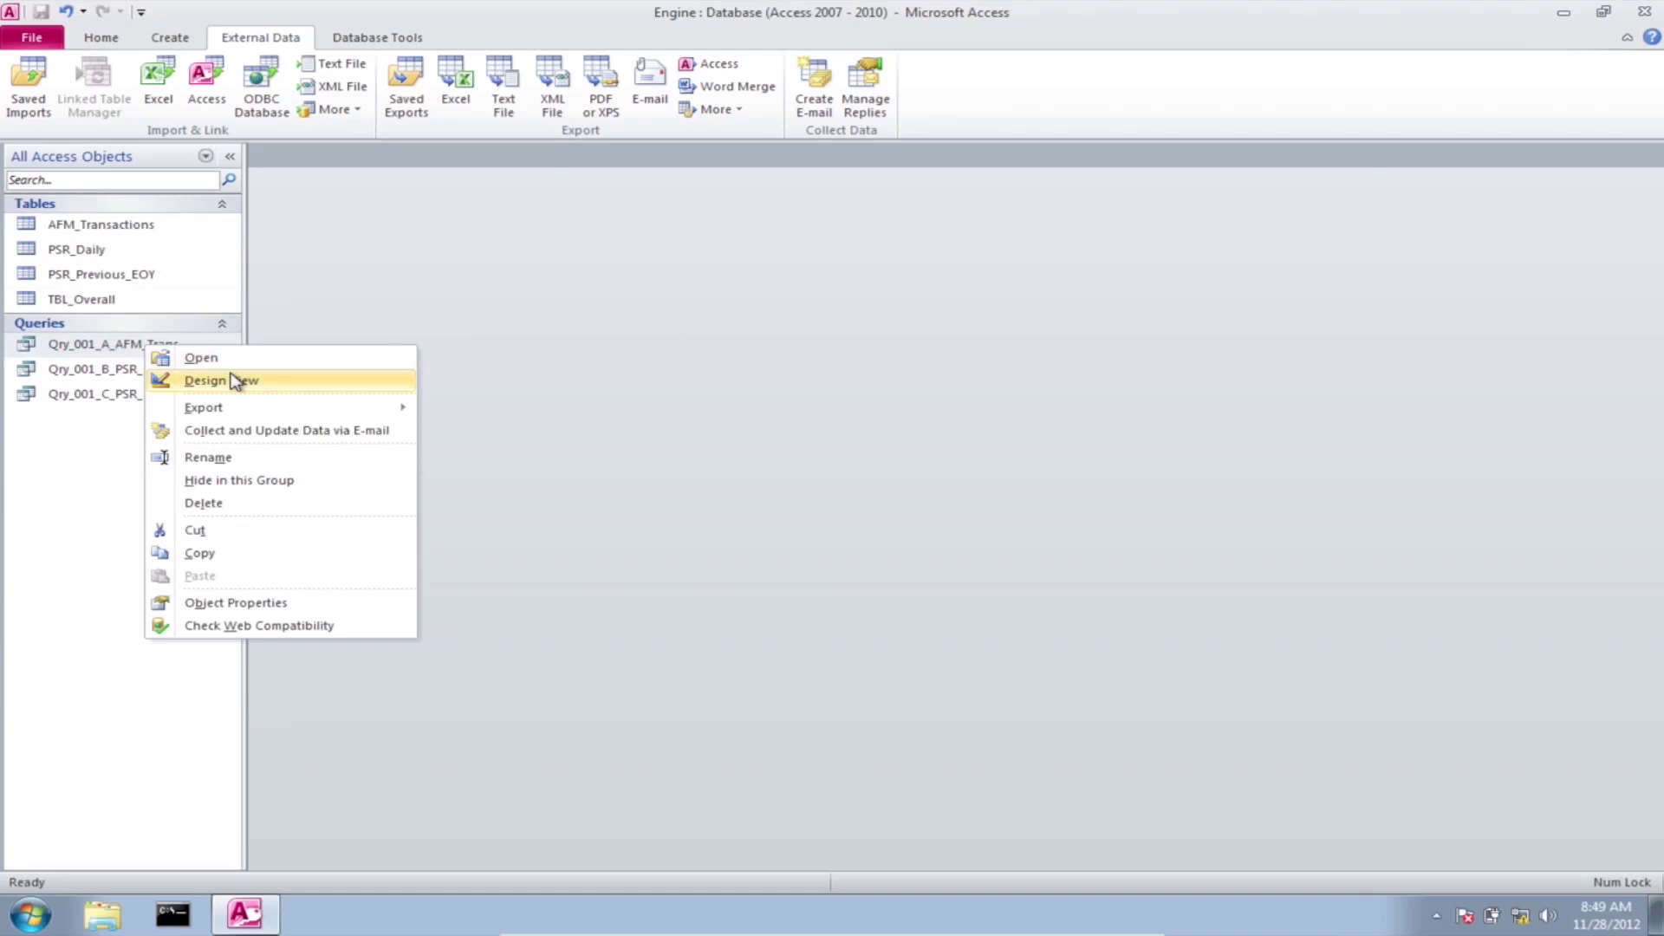
click(234, 382)
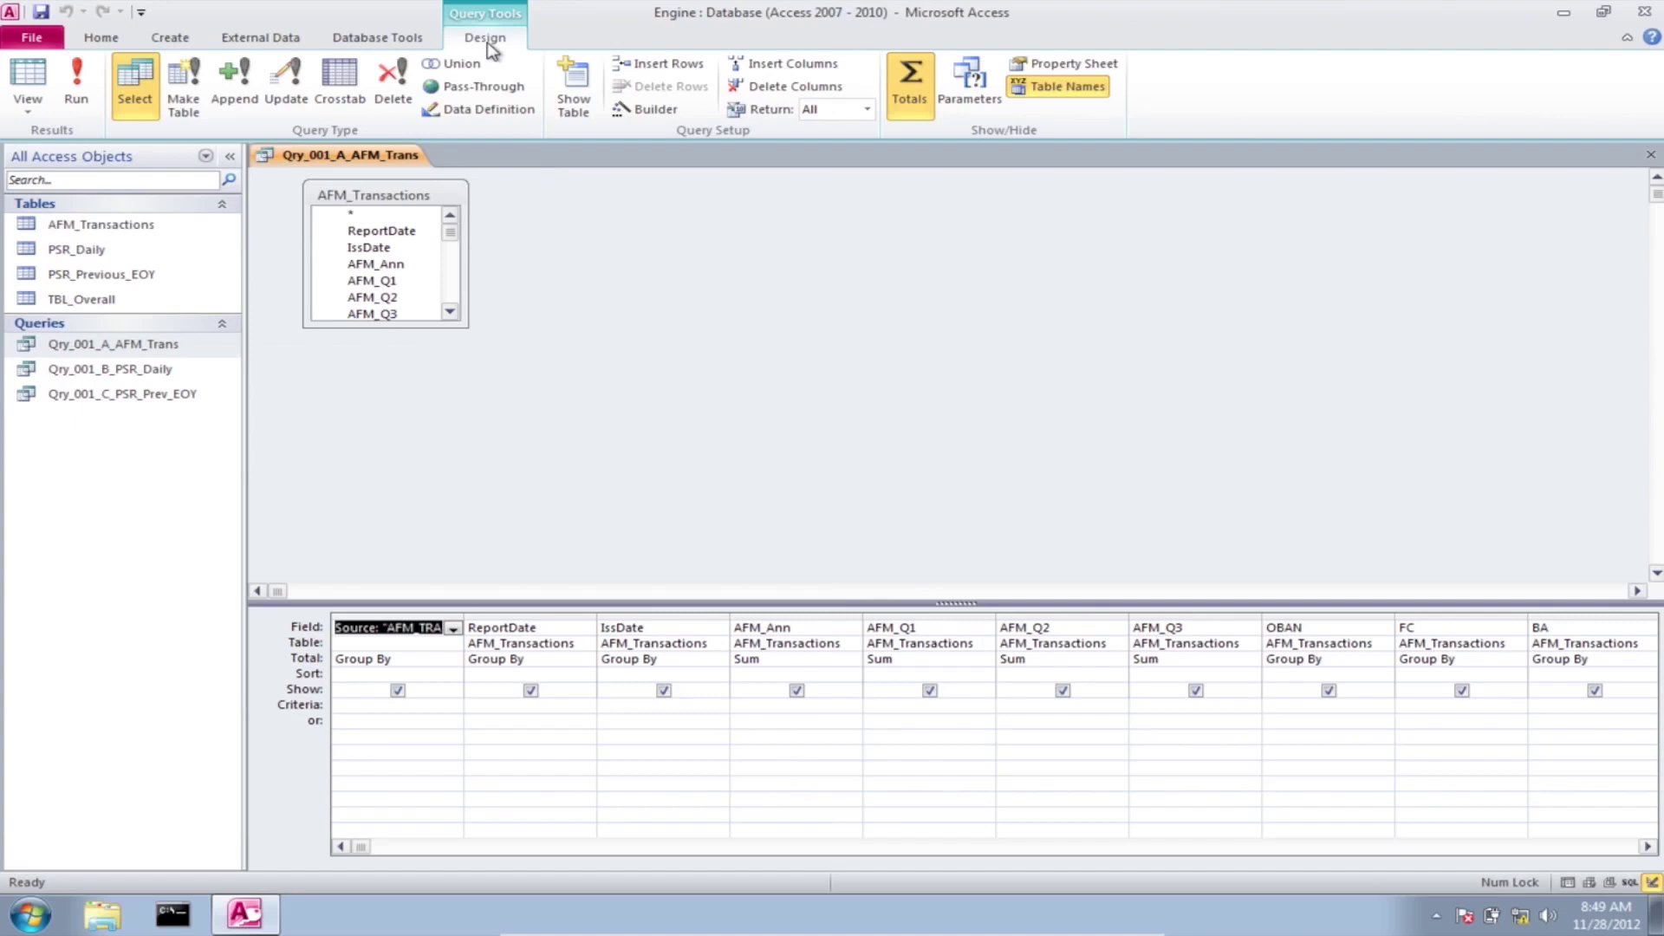
click(241, 84)
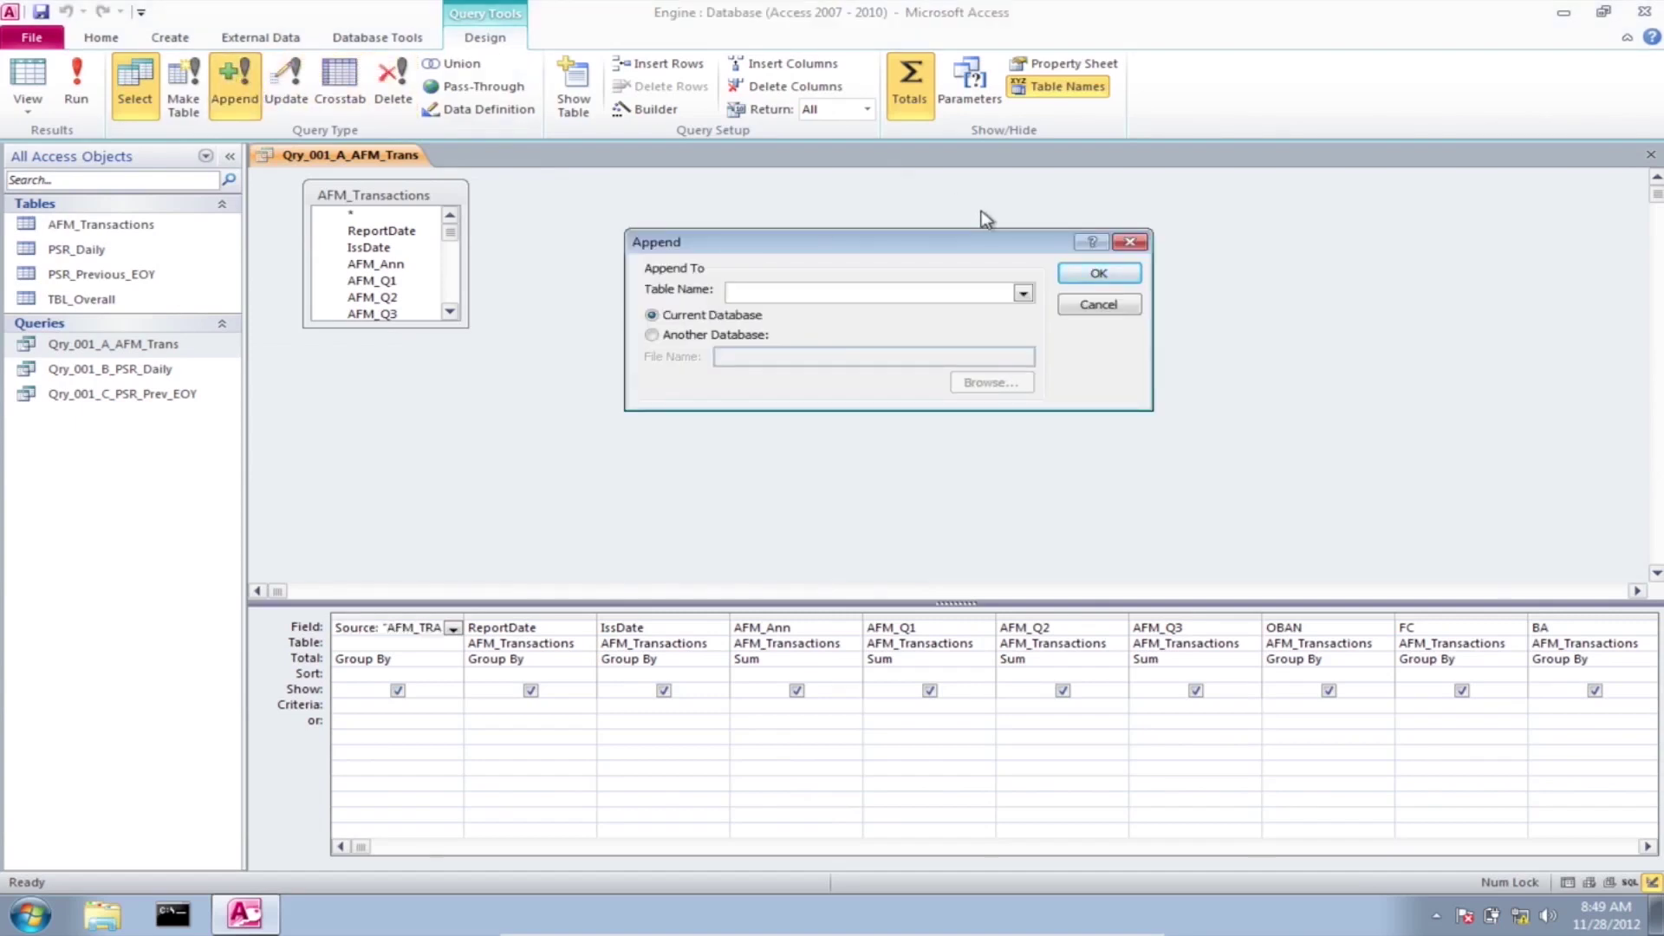
text(TBL_Overall)
click(1023, 295)
click(957, 353)
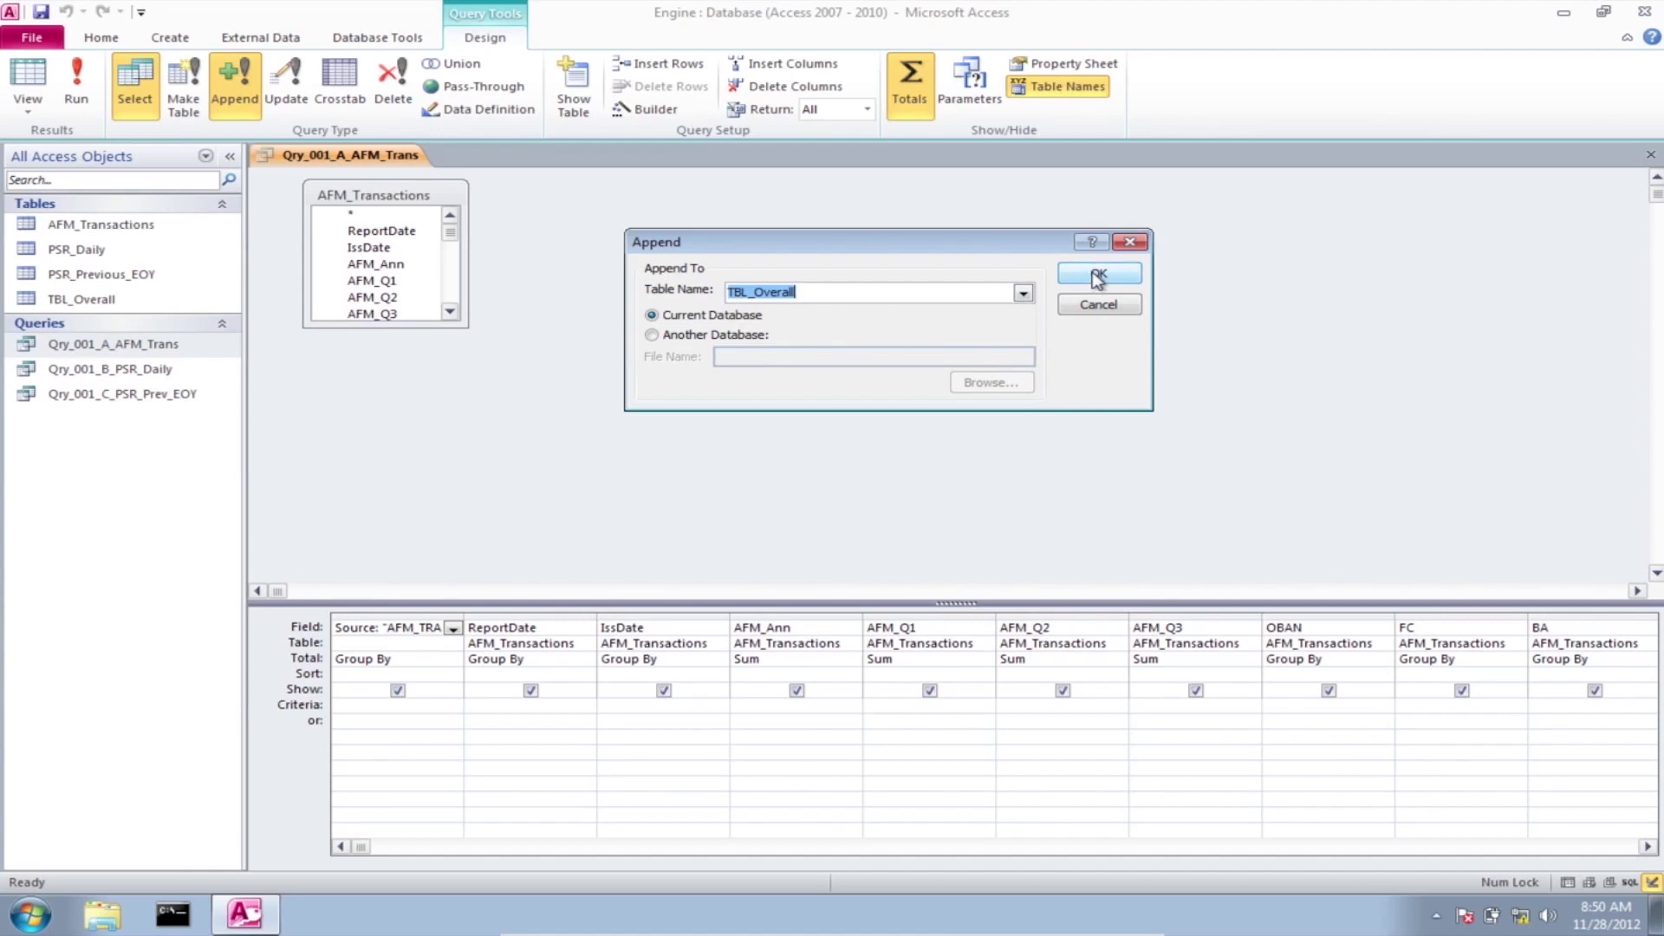
click(1097, 275)
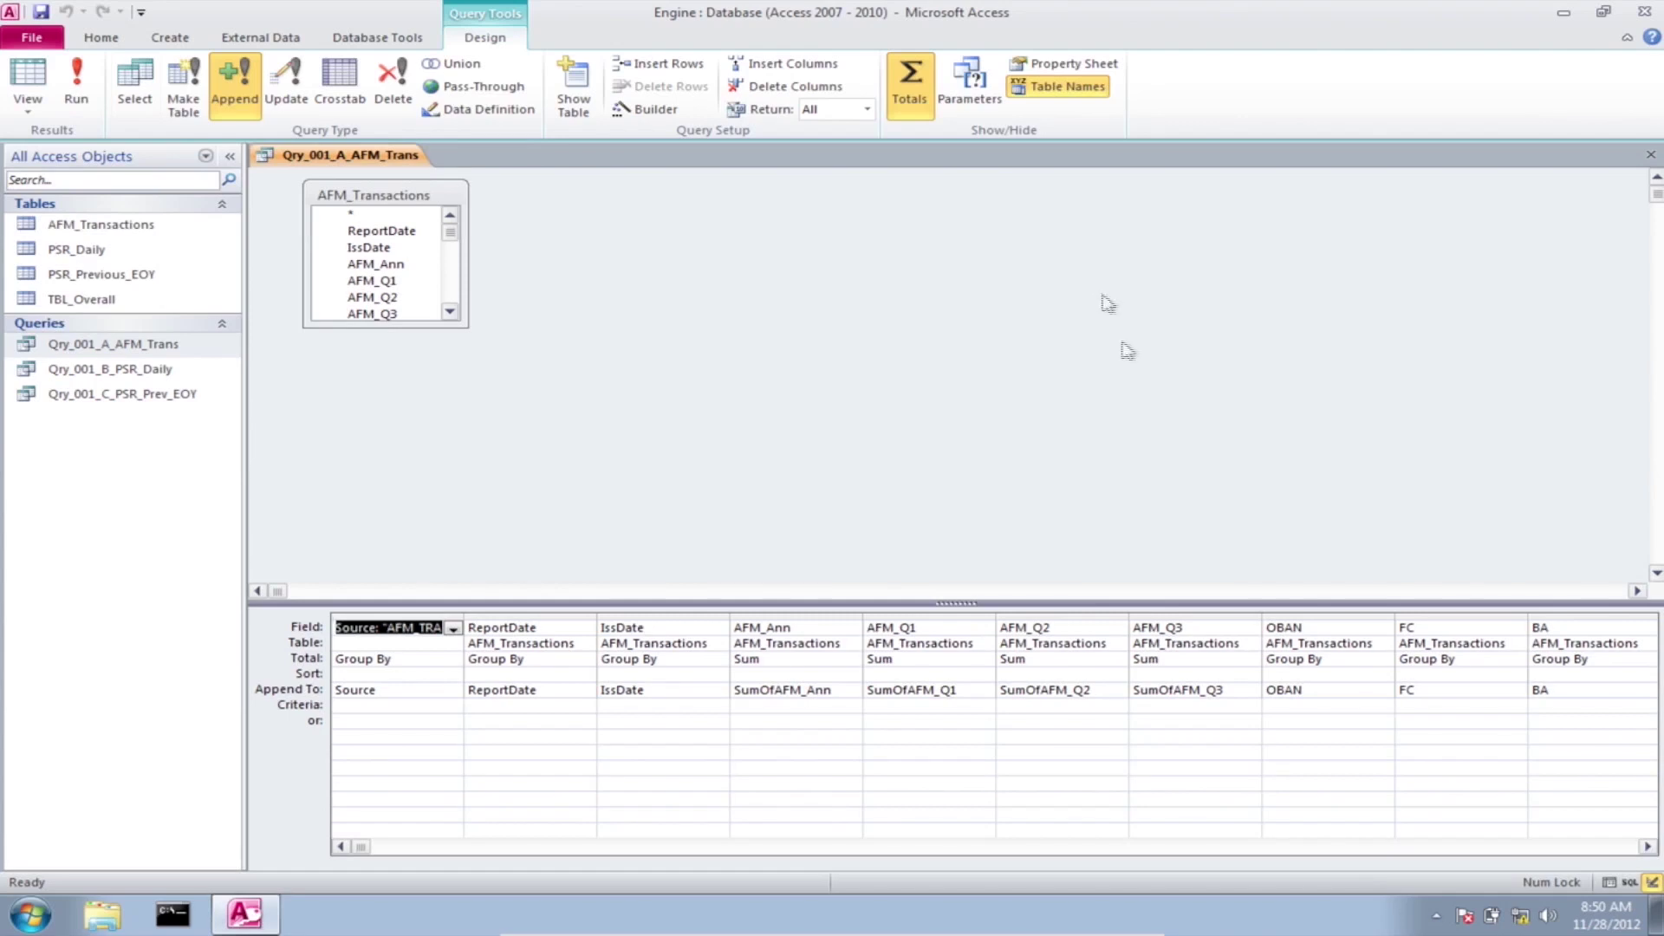
Step: Examine how each column of Qry_001_A_AFM_Trans maps to its Append To field, through to the last column
click(1568, 847)
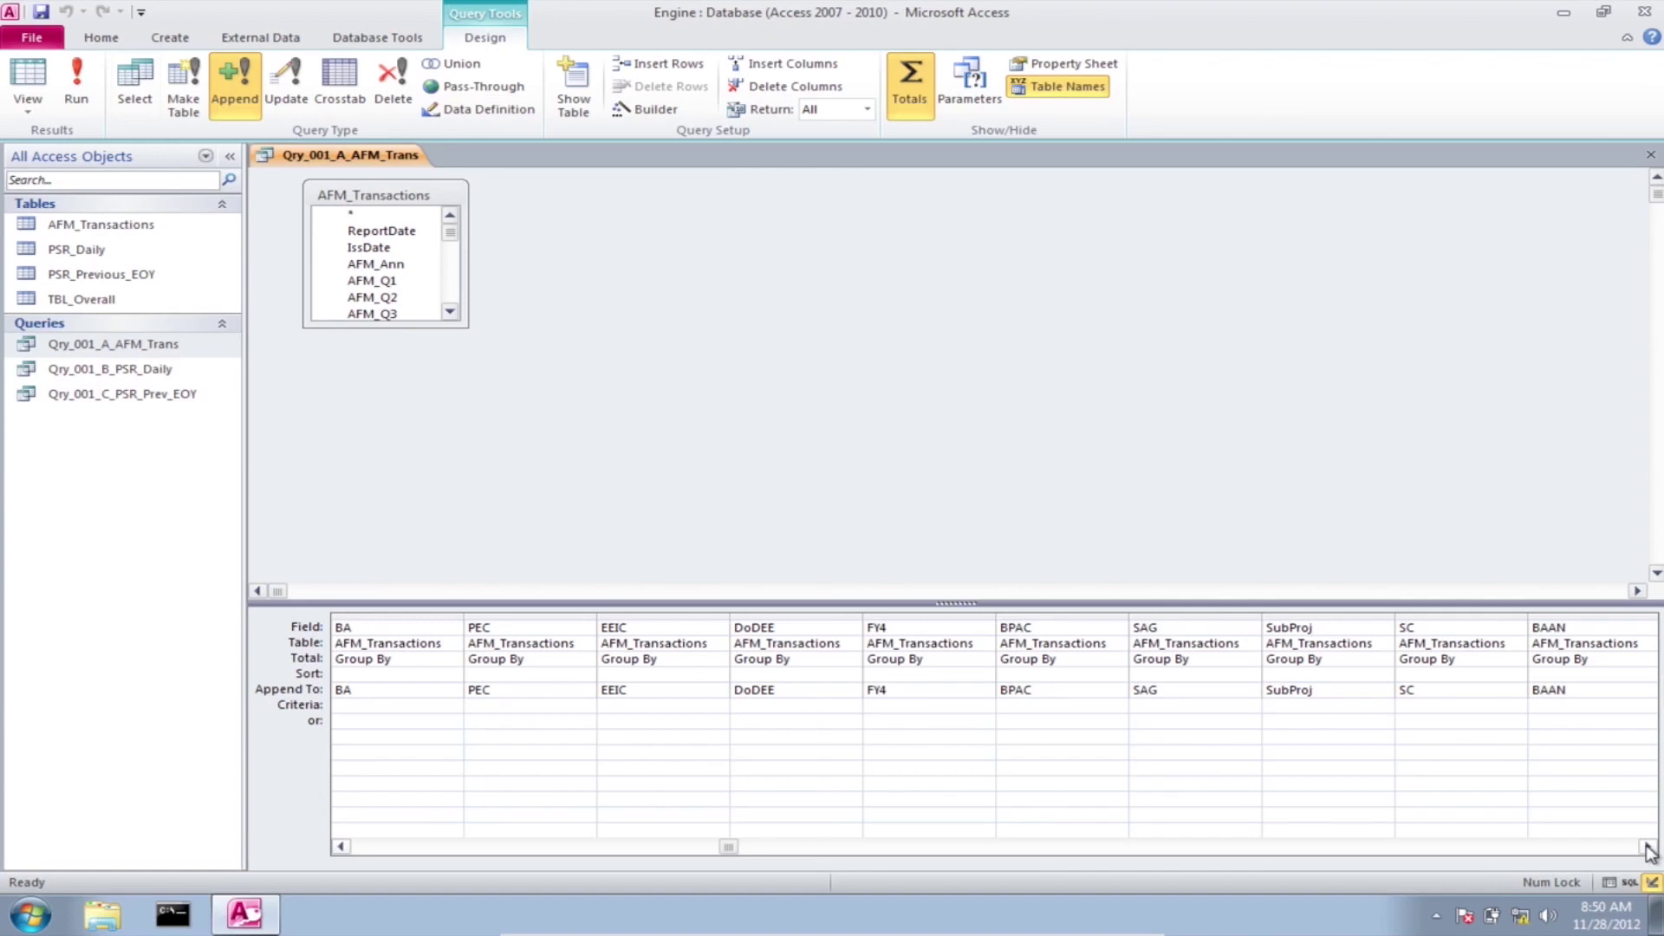
click(509, 691)
click(516, 629)
click(687, 630)
click(683, 690)
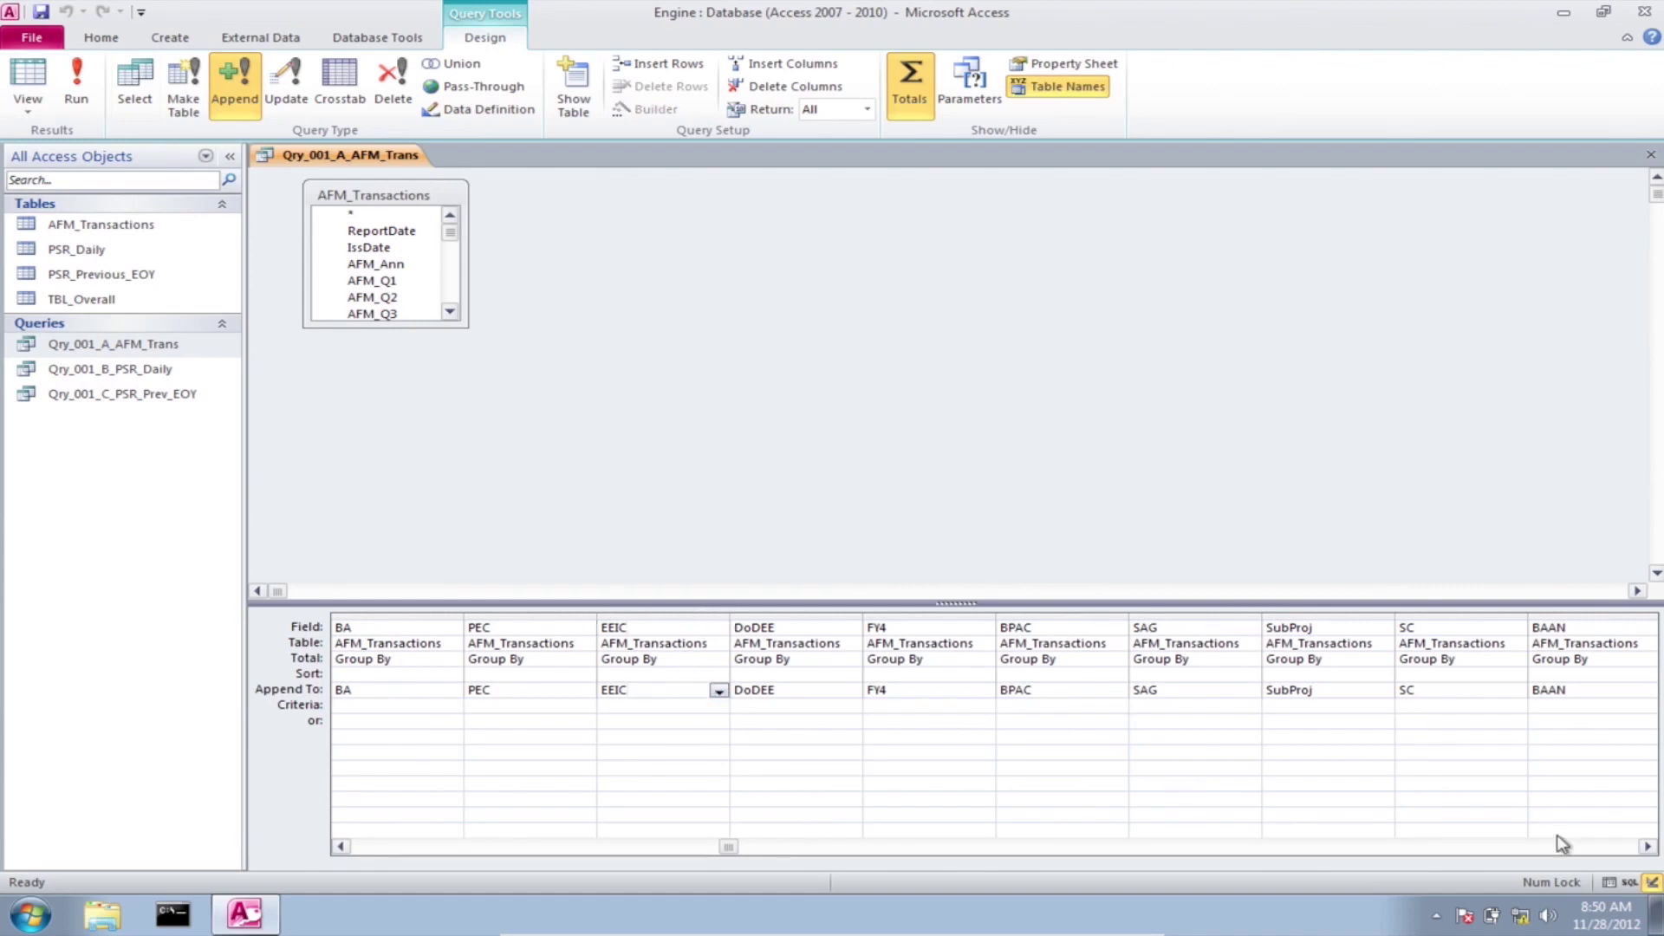
click(1646, 847)
drag(1647, 847, 1647, 847)
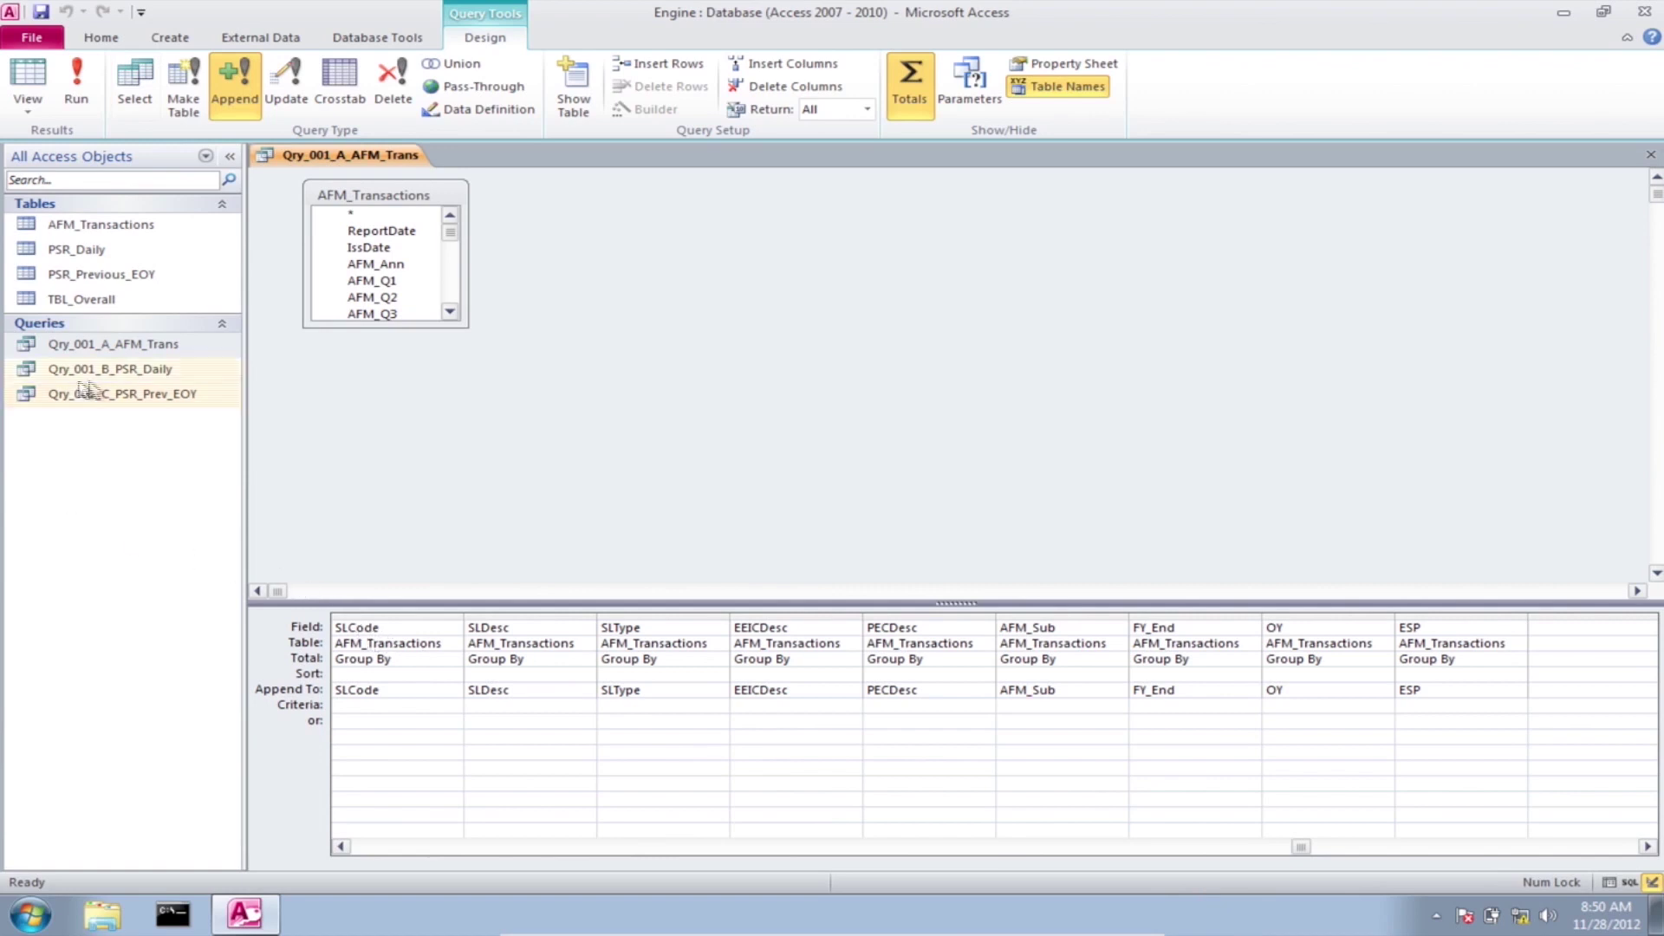
Step: Open Qry_001_B_PSR_Daily in Design View, make it an append query targeting TBL_Overall, and review its Append To fields
click(106, 378)
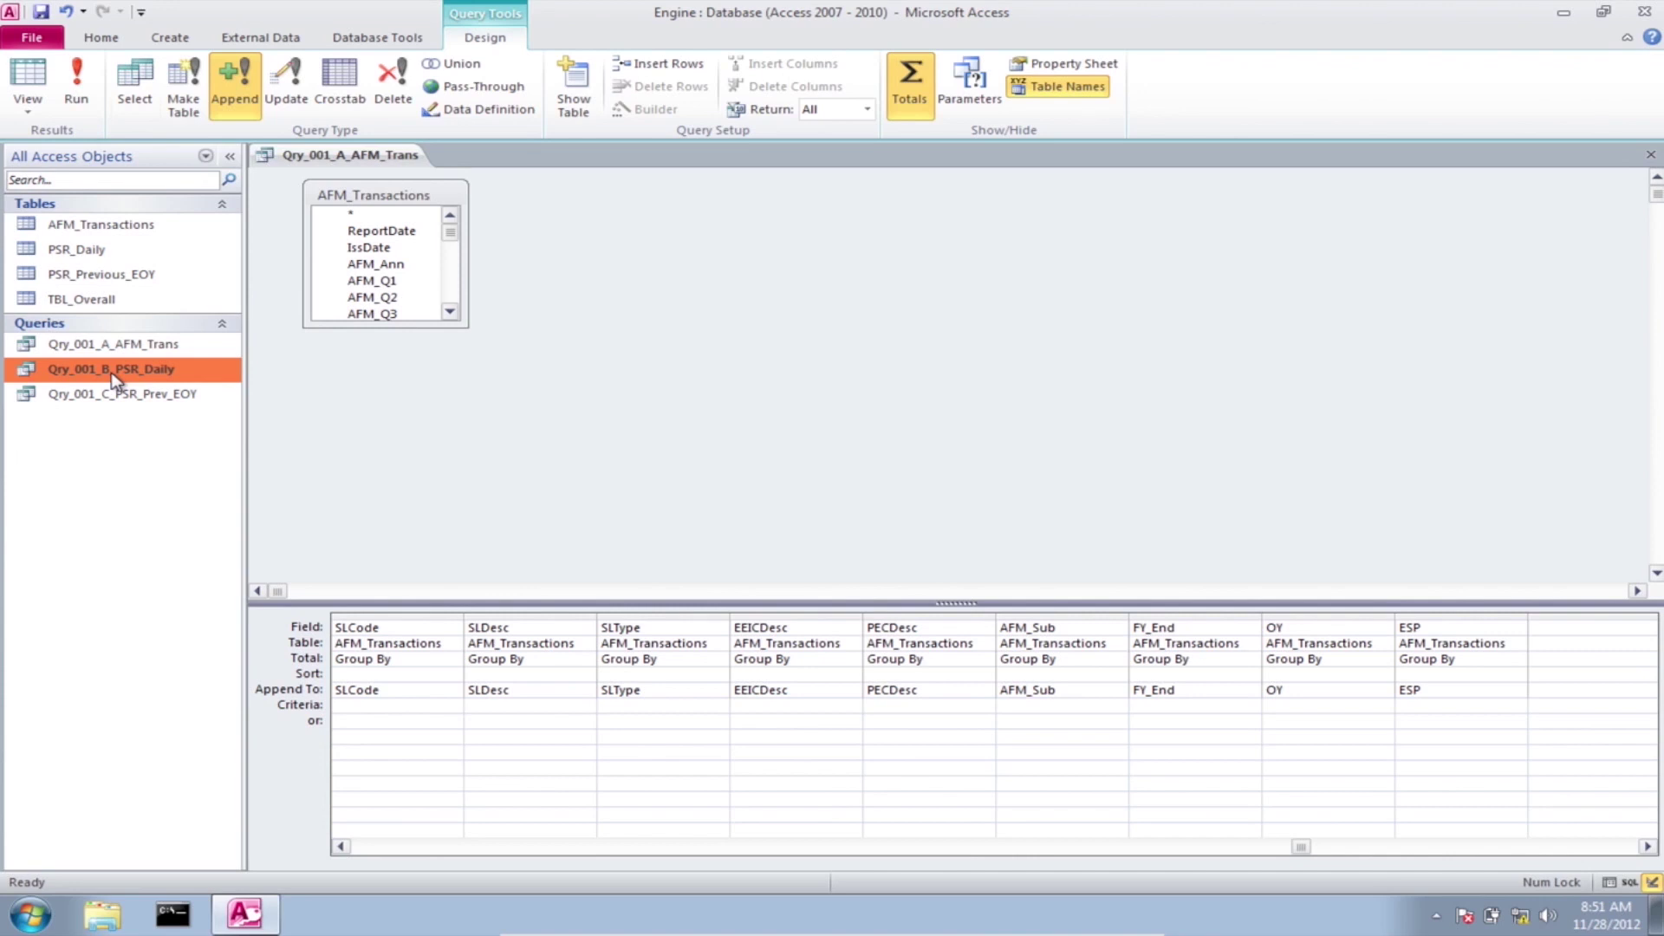
right_click(115, 381)
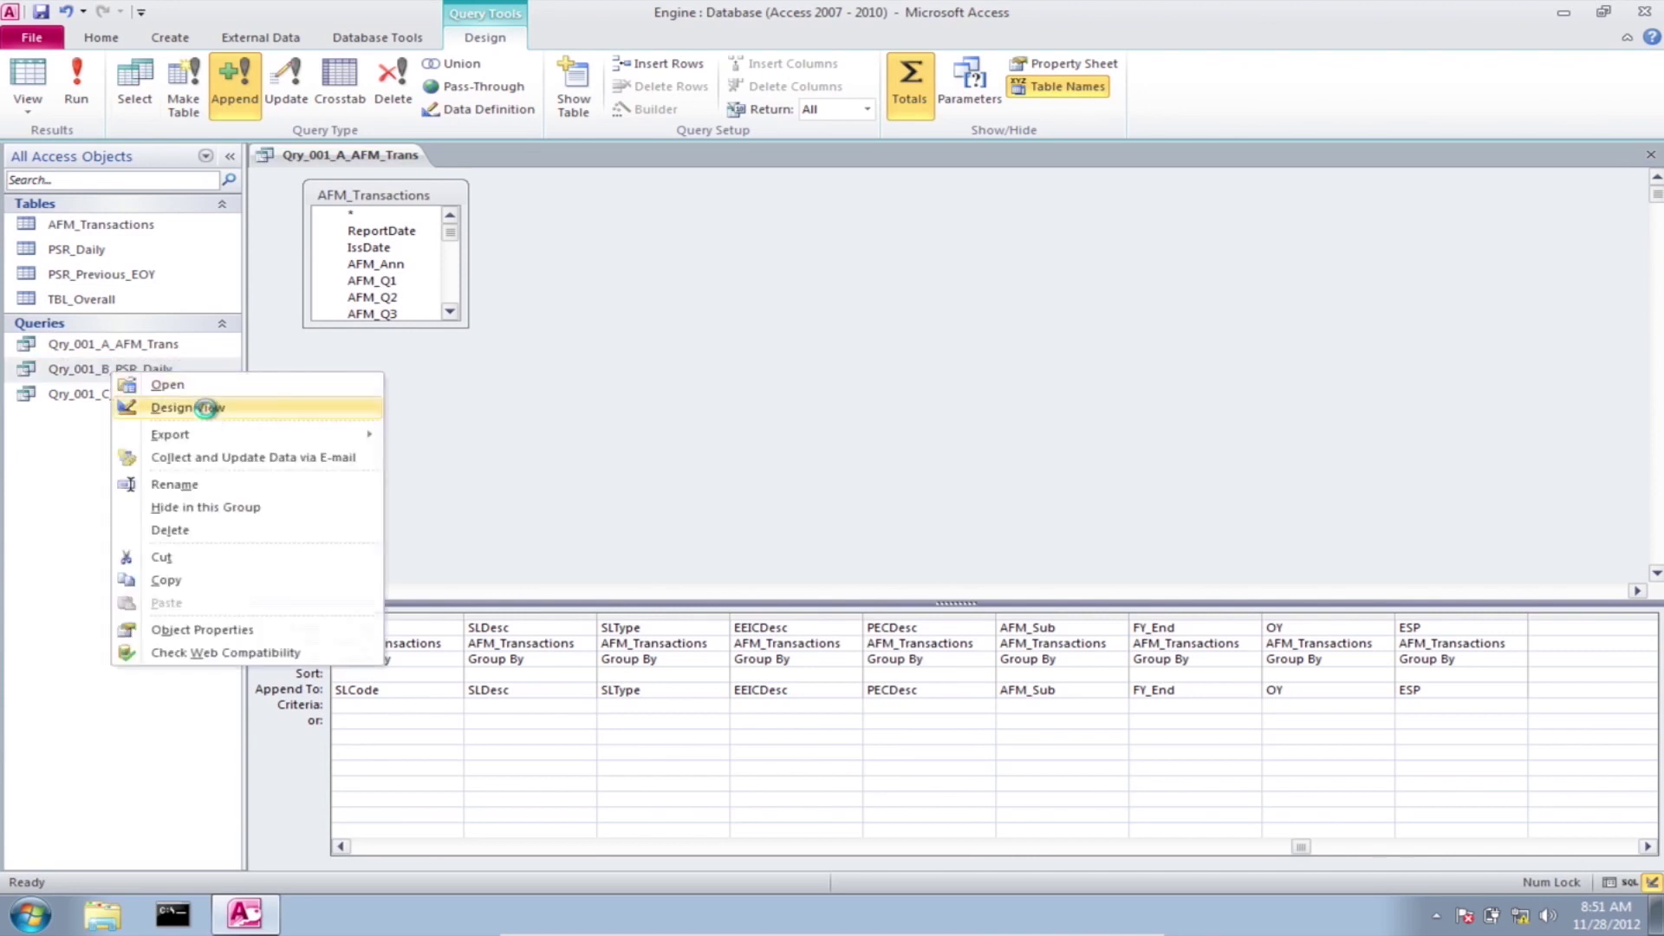
click(208, 413)
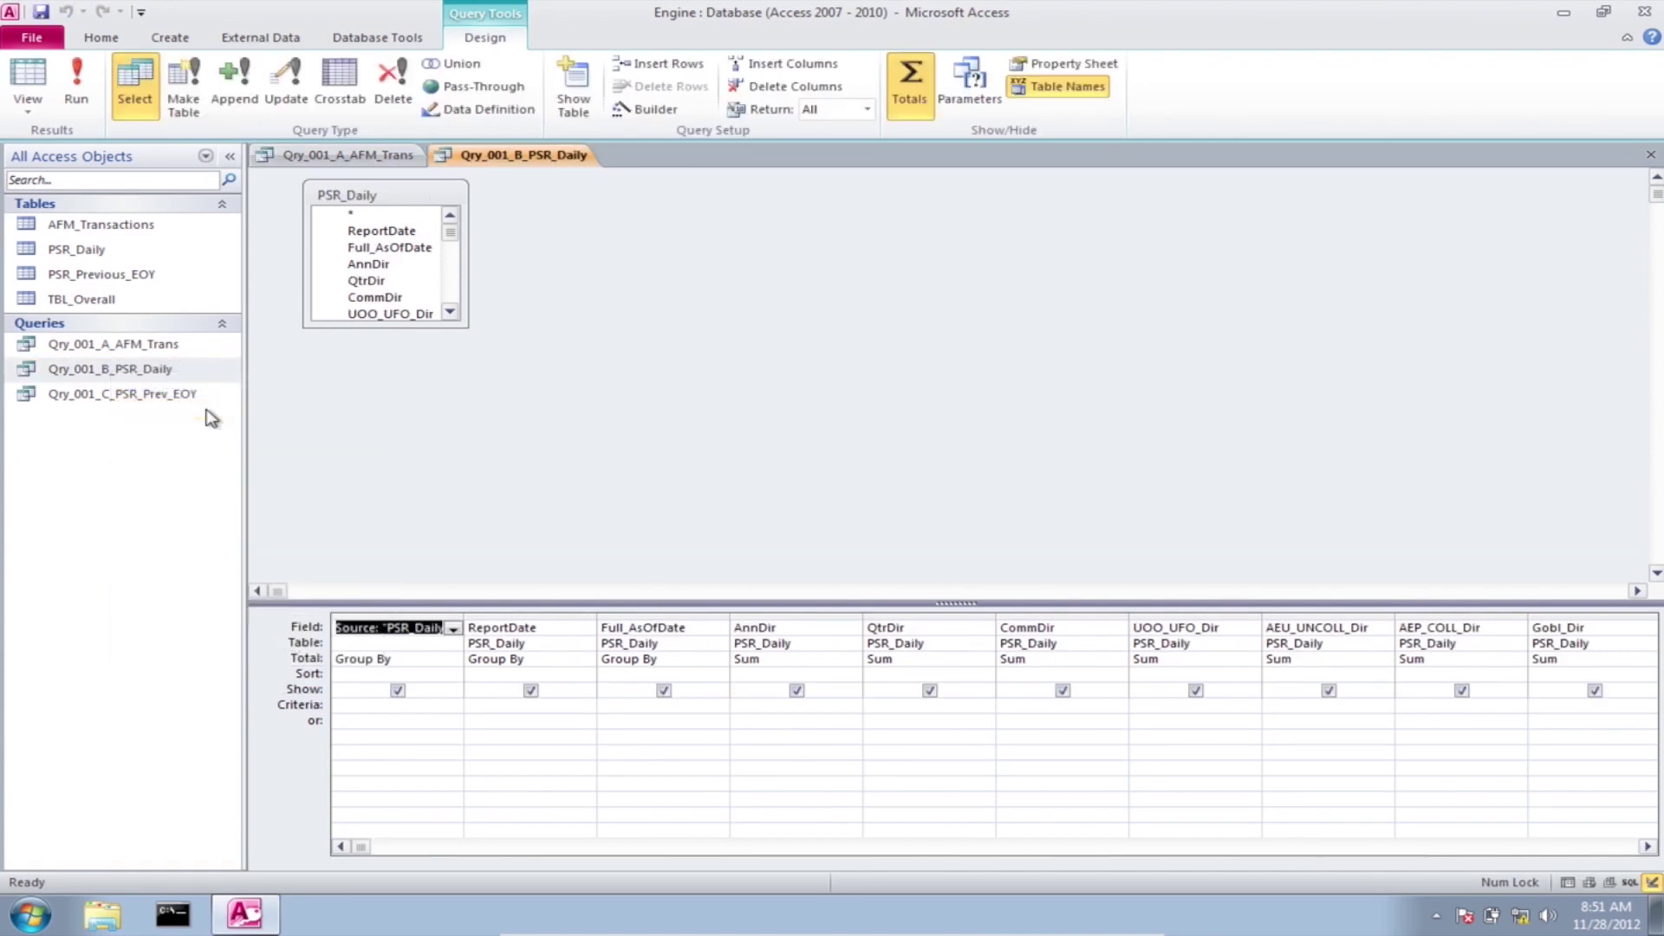
click(232, 94)
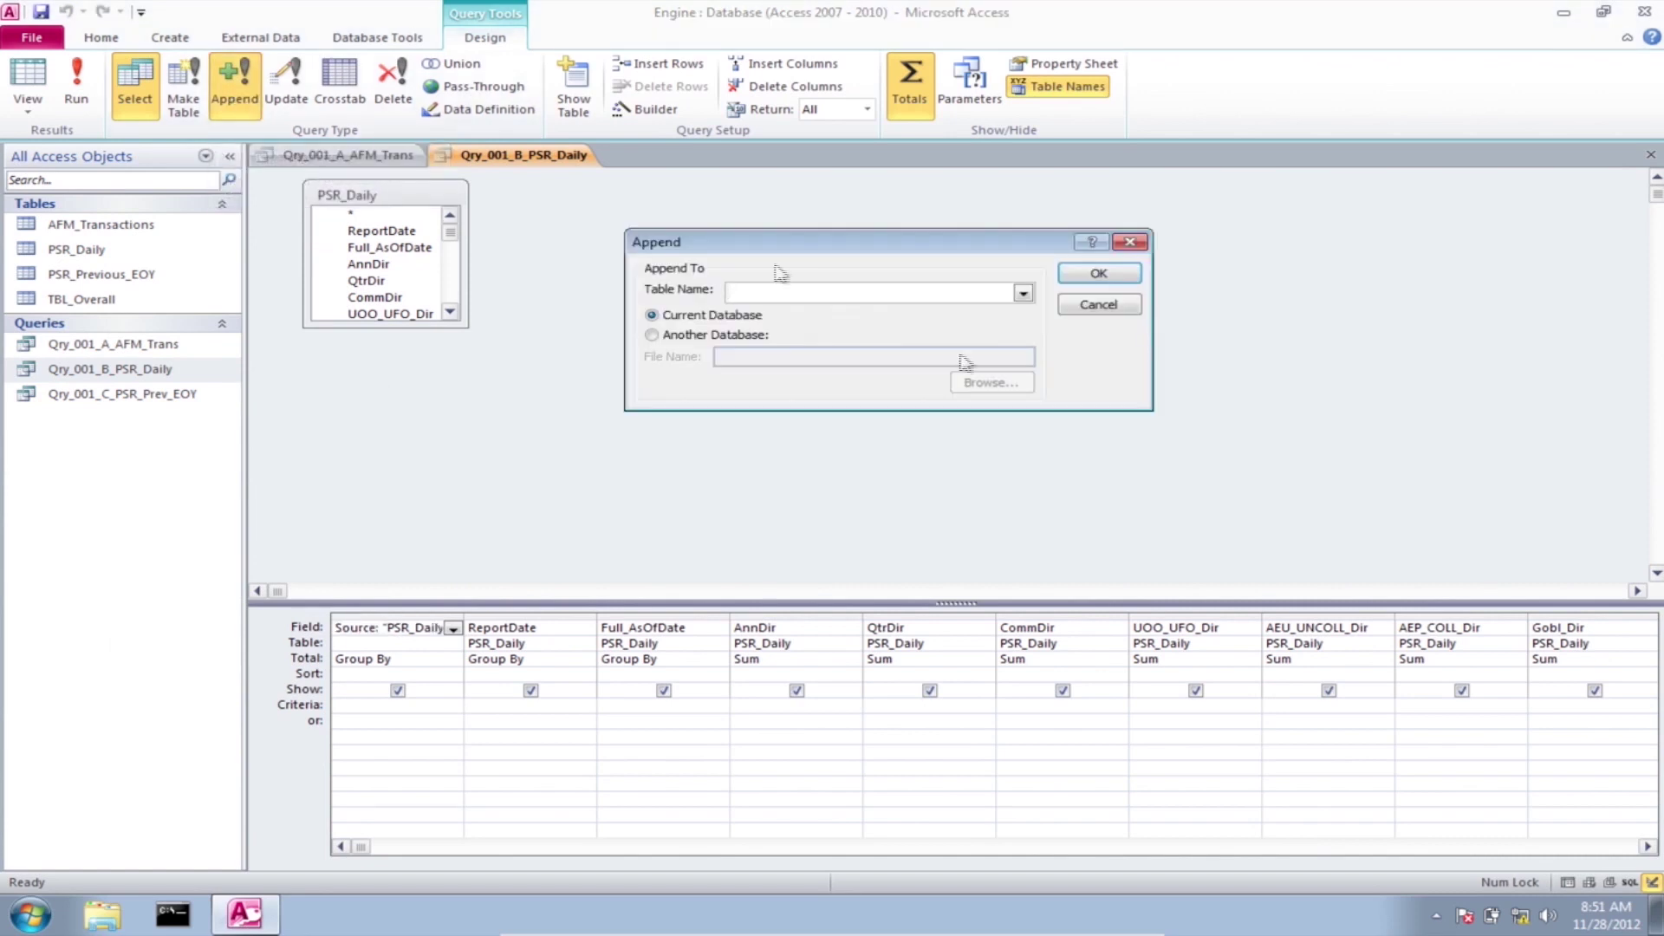
click(1024, 293)
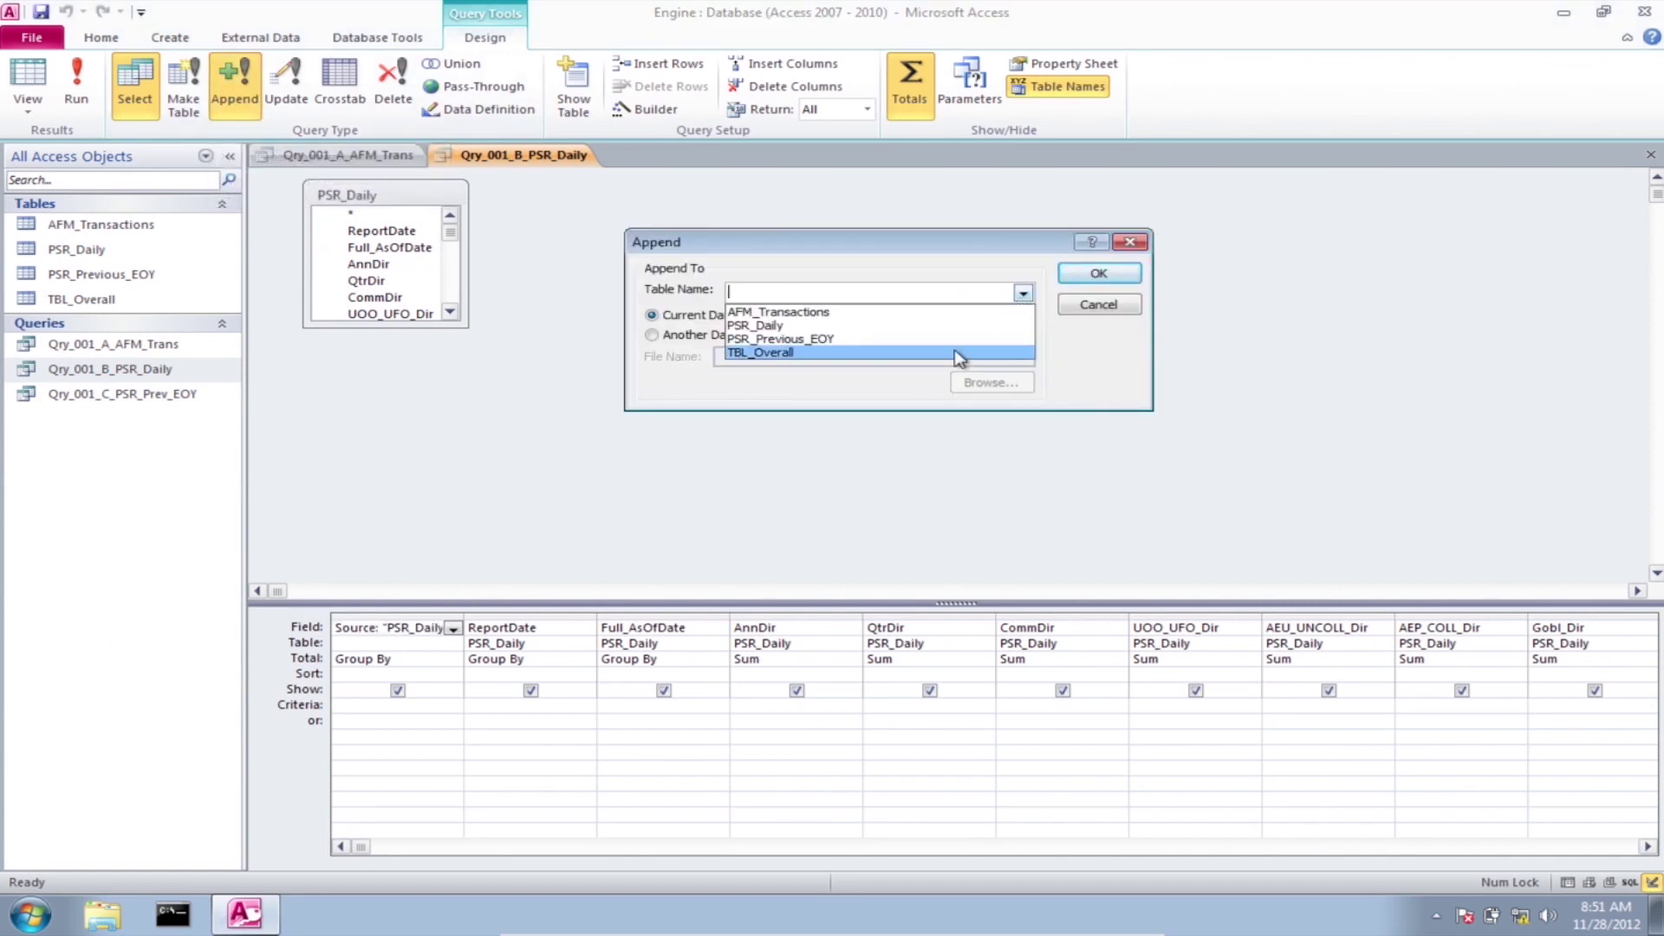
click(958, 355)
click(1094, 275)
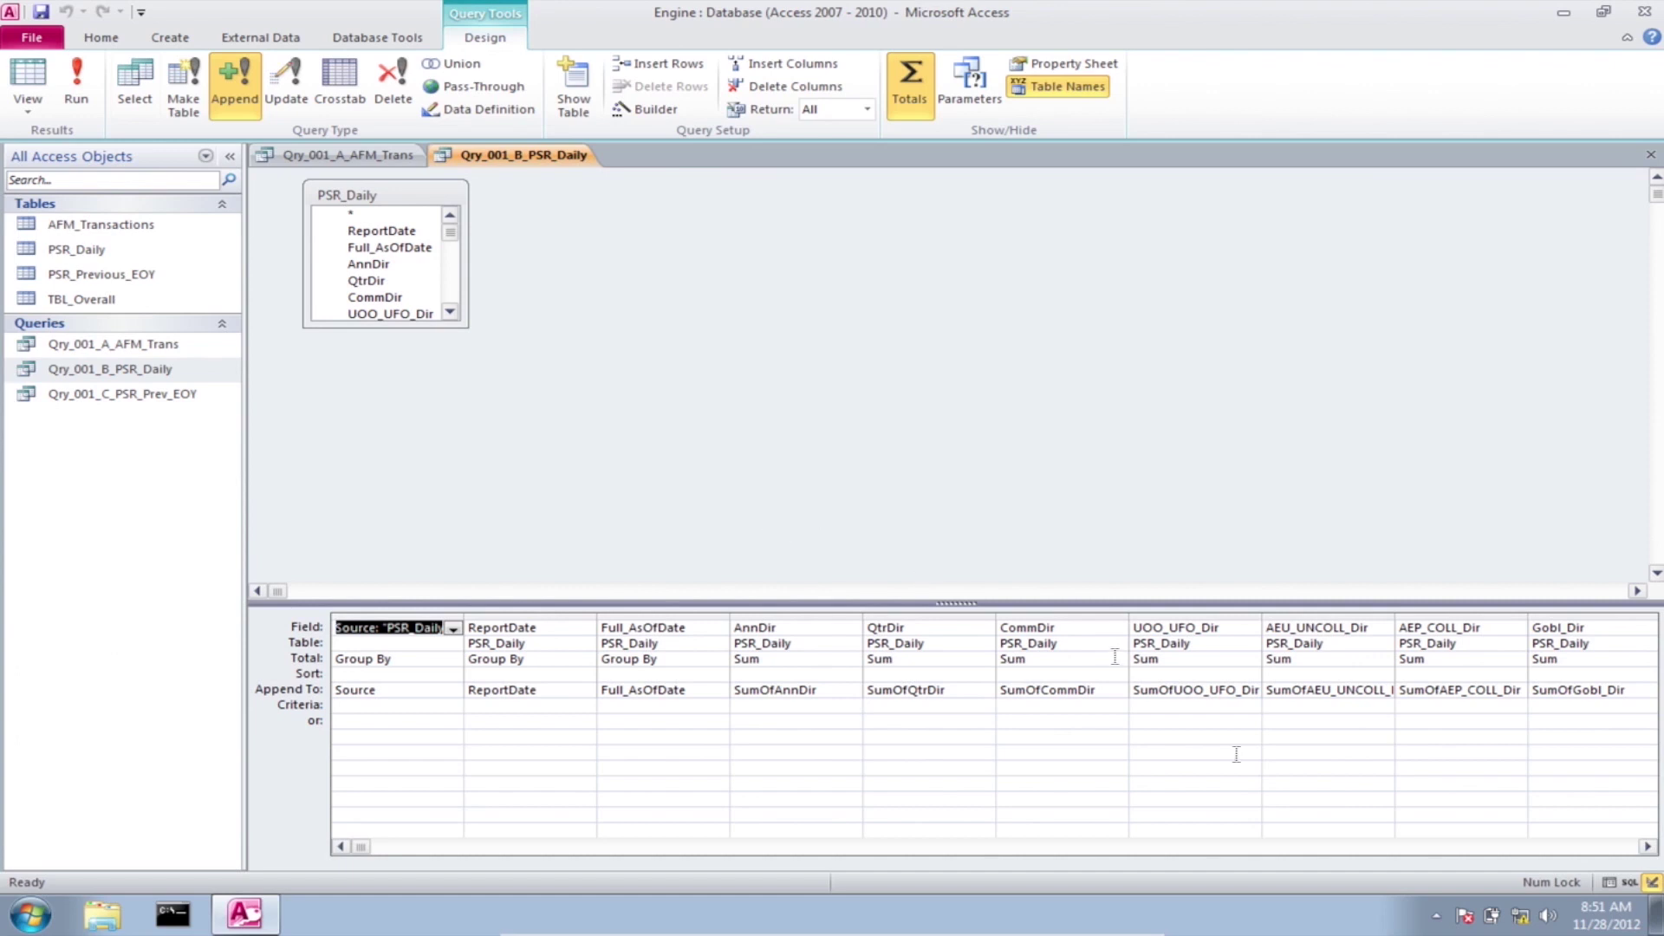
click(1648, 848)
click(1648, 847)
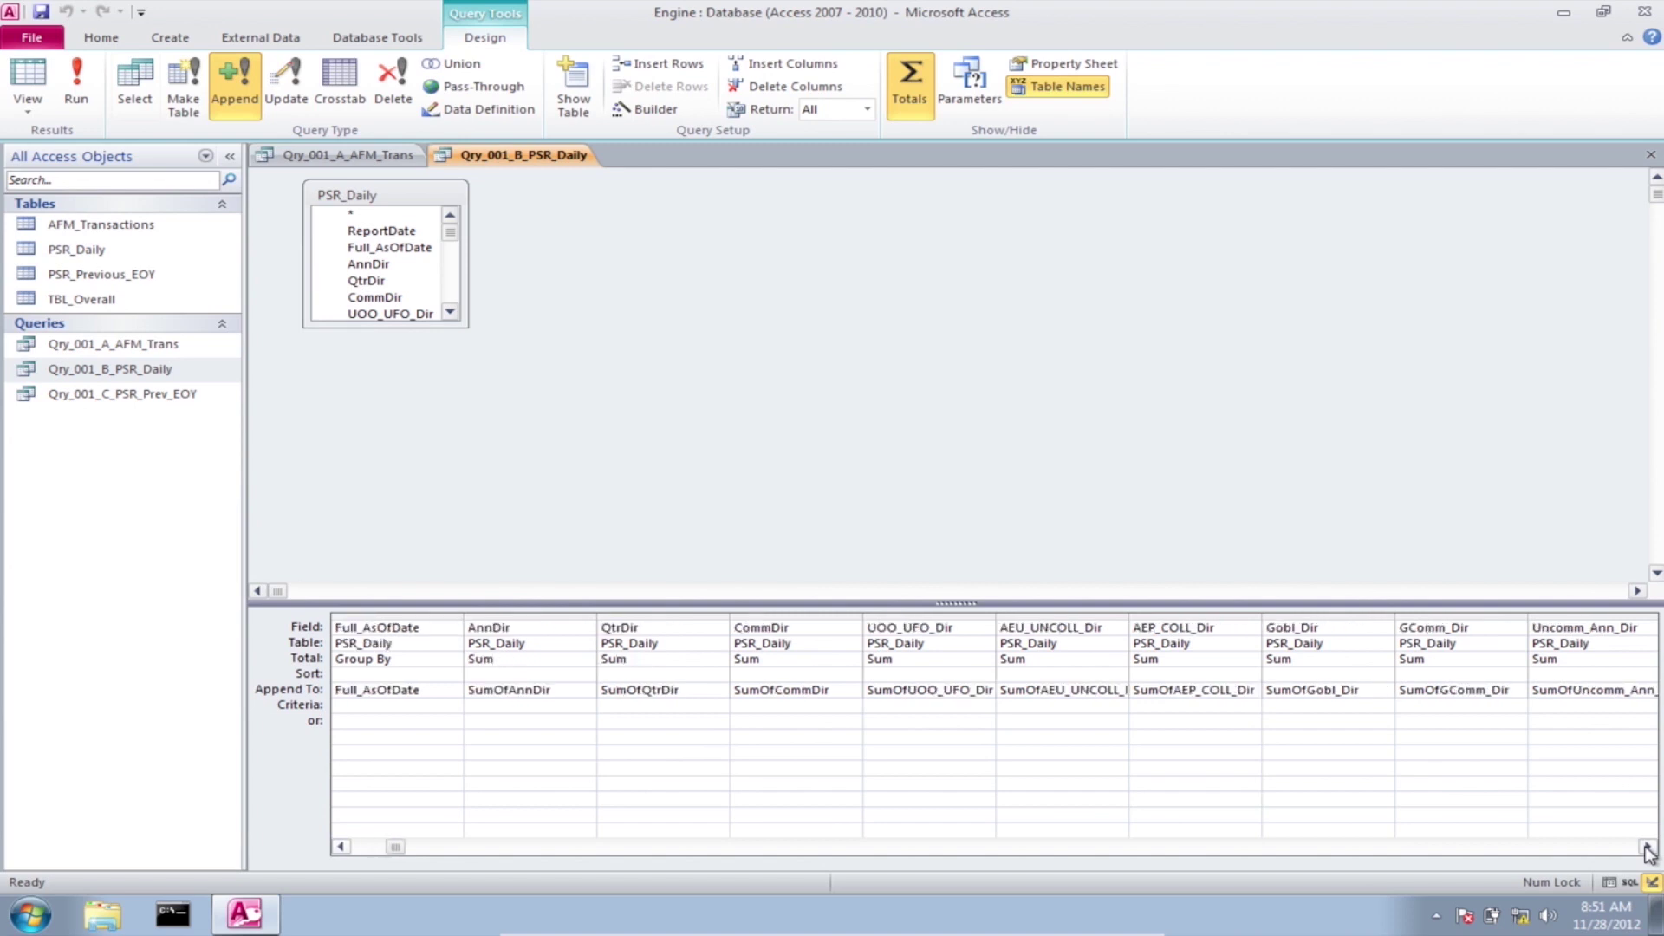
click(1647, 848)
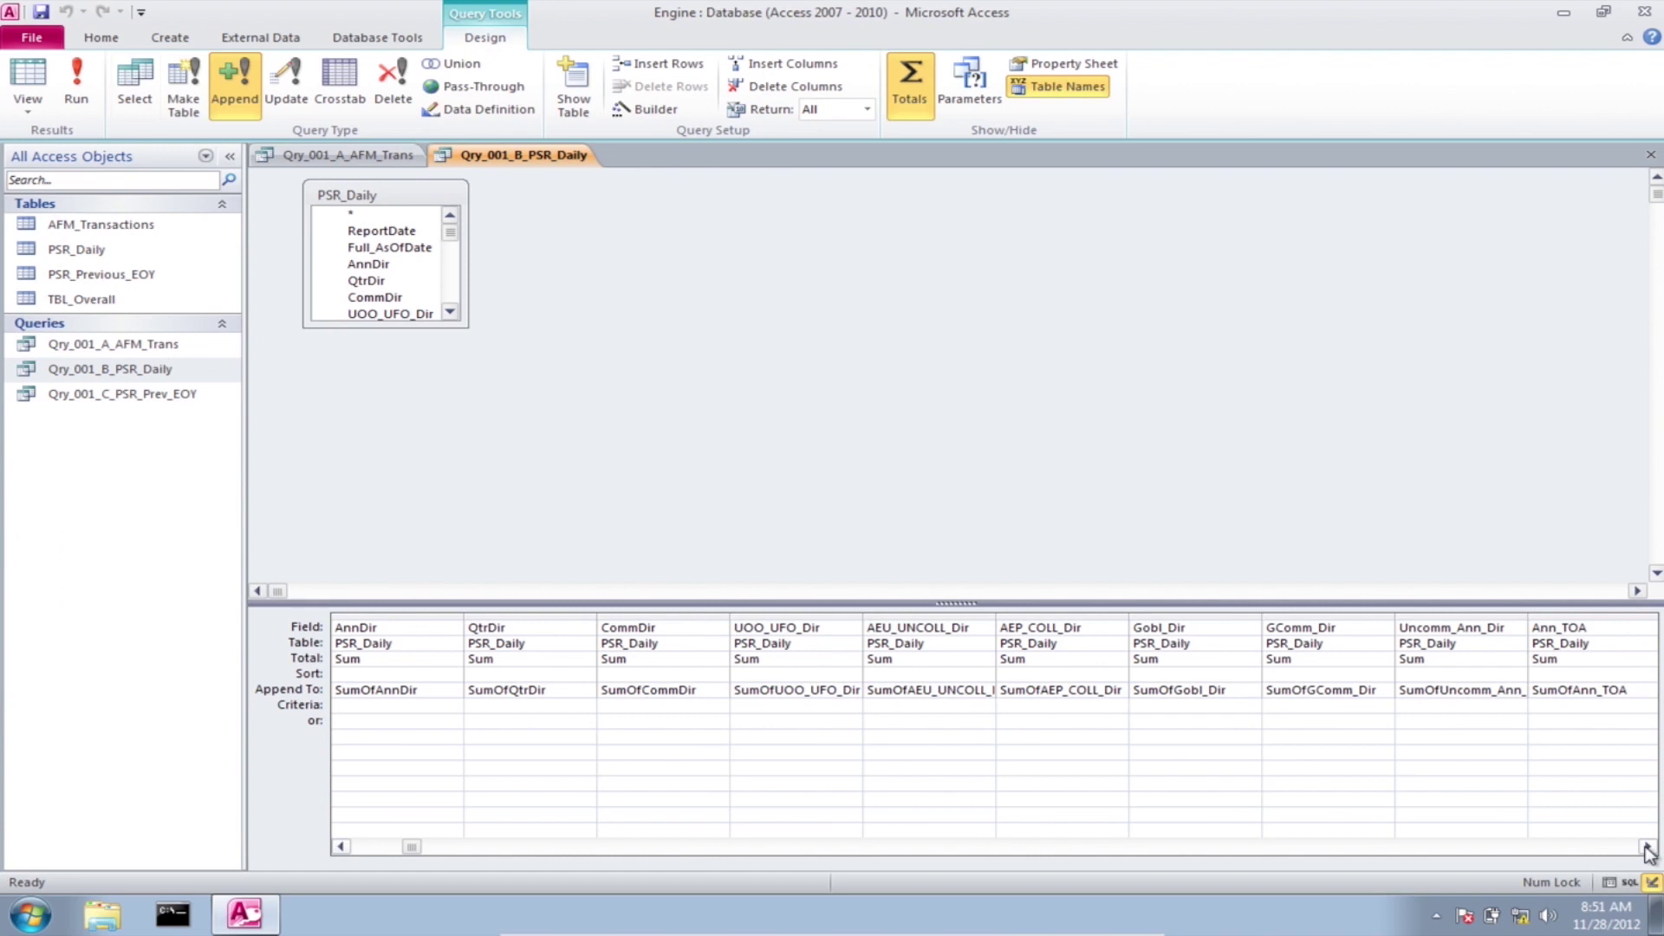
drag(1648, 848, 1648, 848)
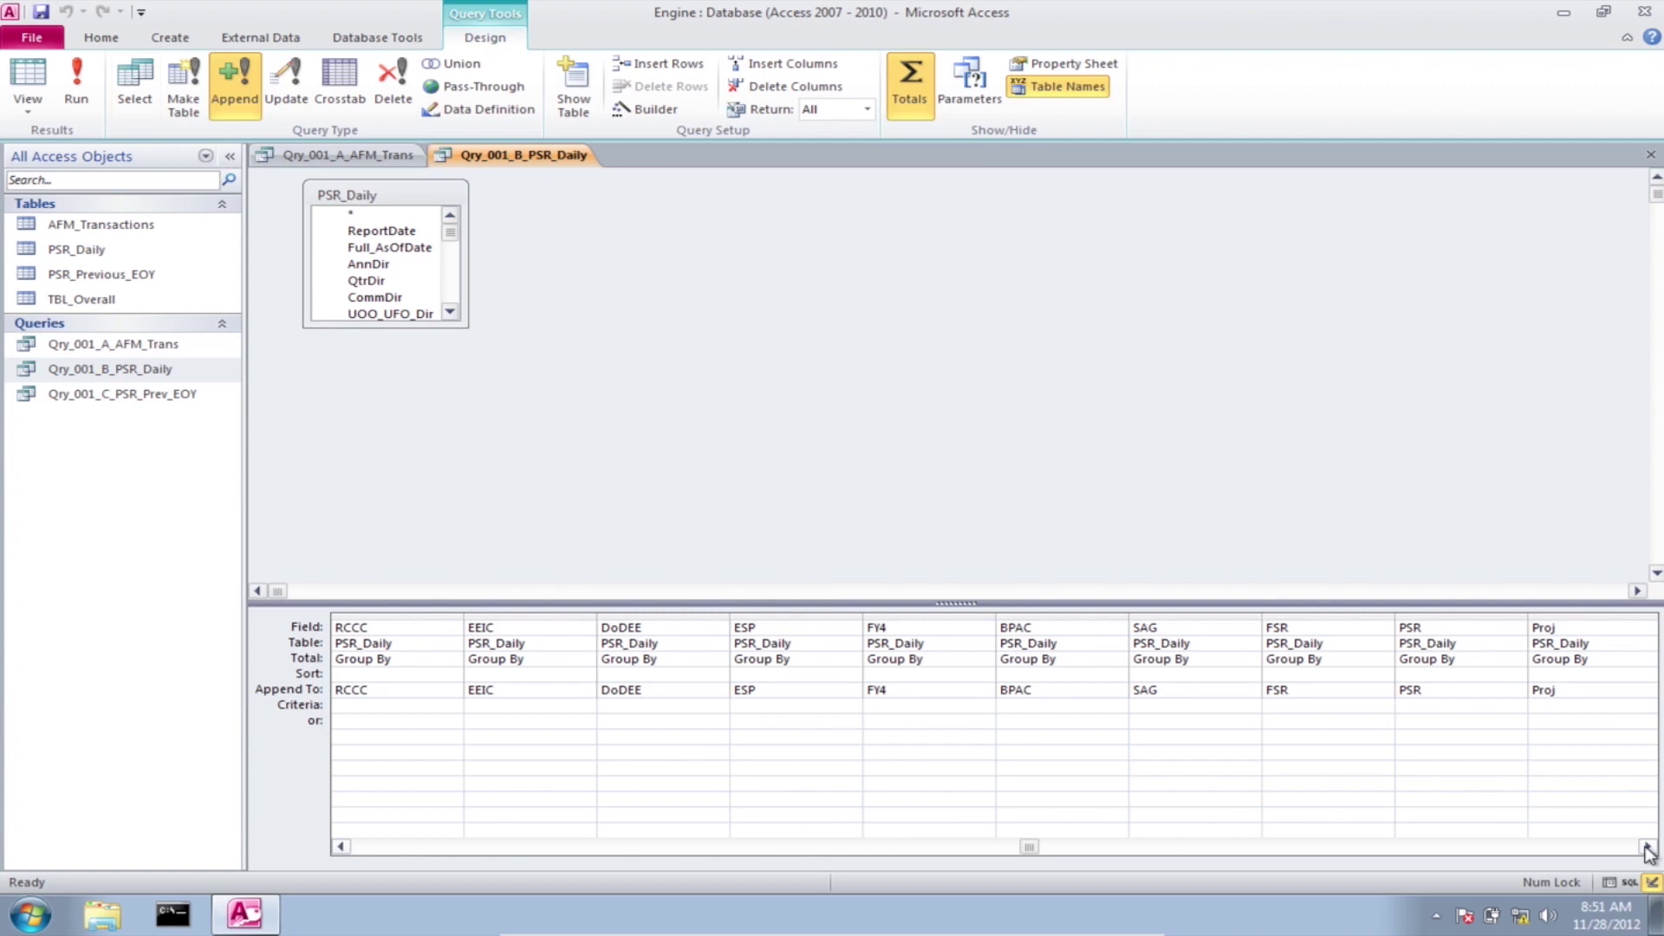
Step: Open Qry_001_C_PSR_Prev_EOY in Design View, make it an append query targeting TBL_Overall, and review its Append To fields
click(169, 396)
right_click(169, 396)
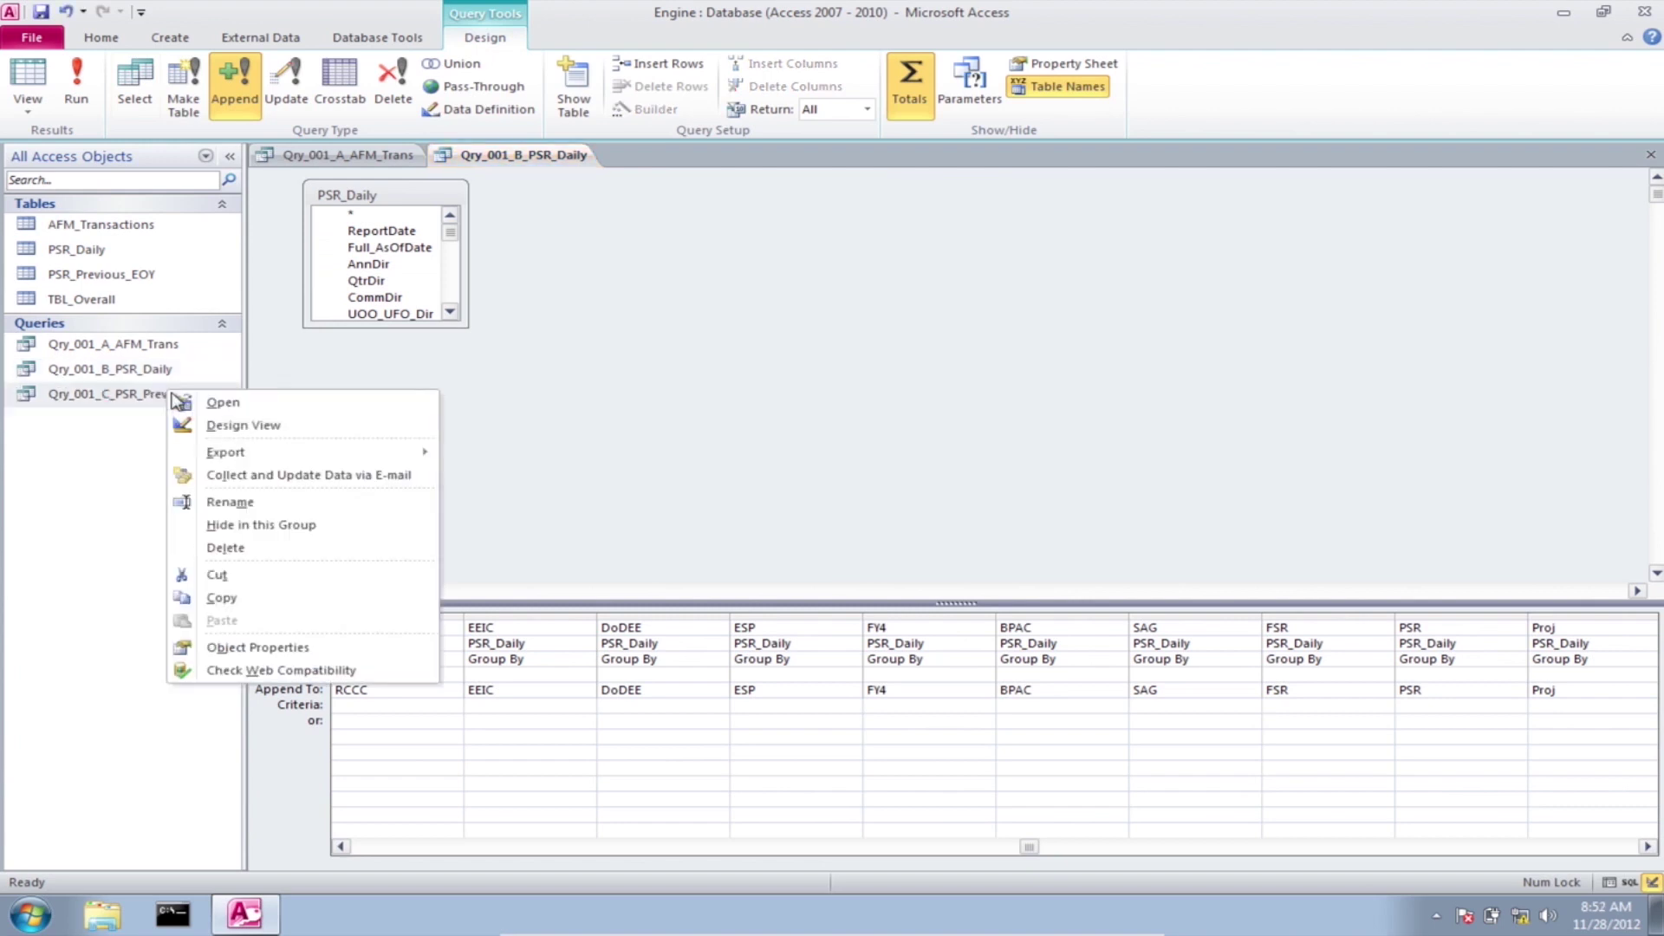
click(217, 423)
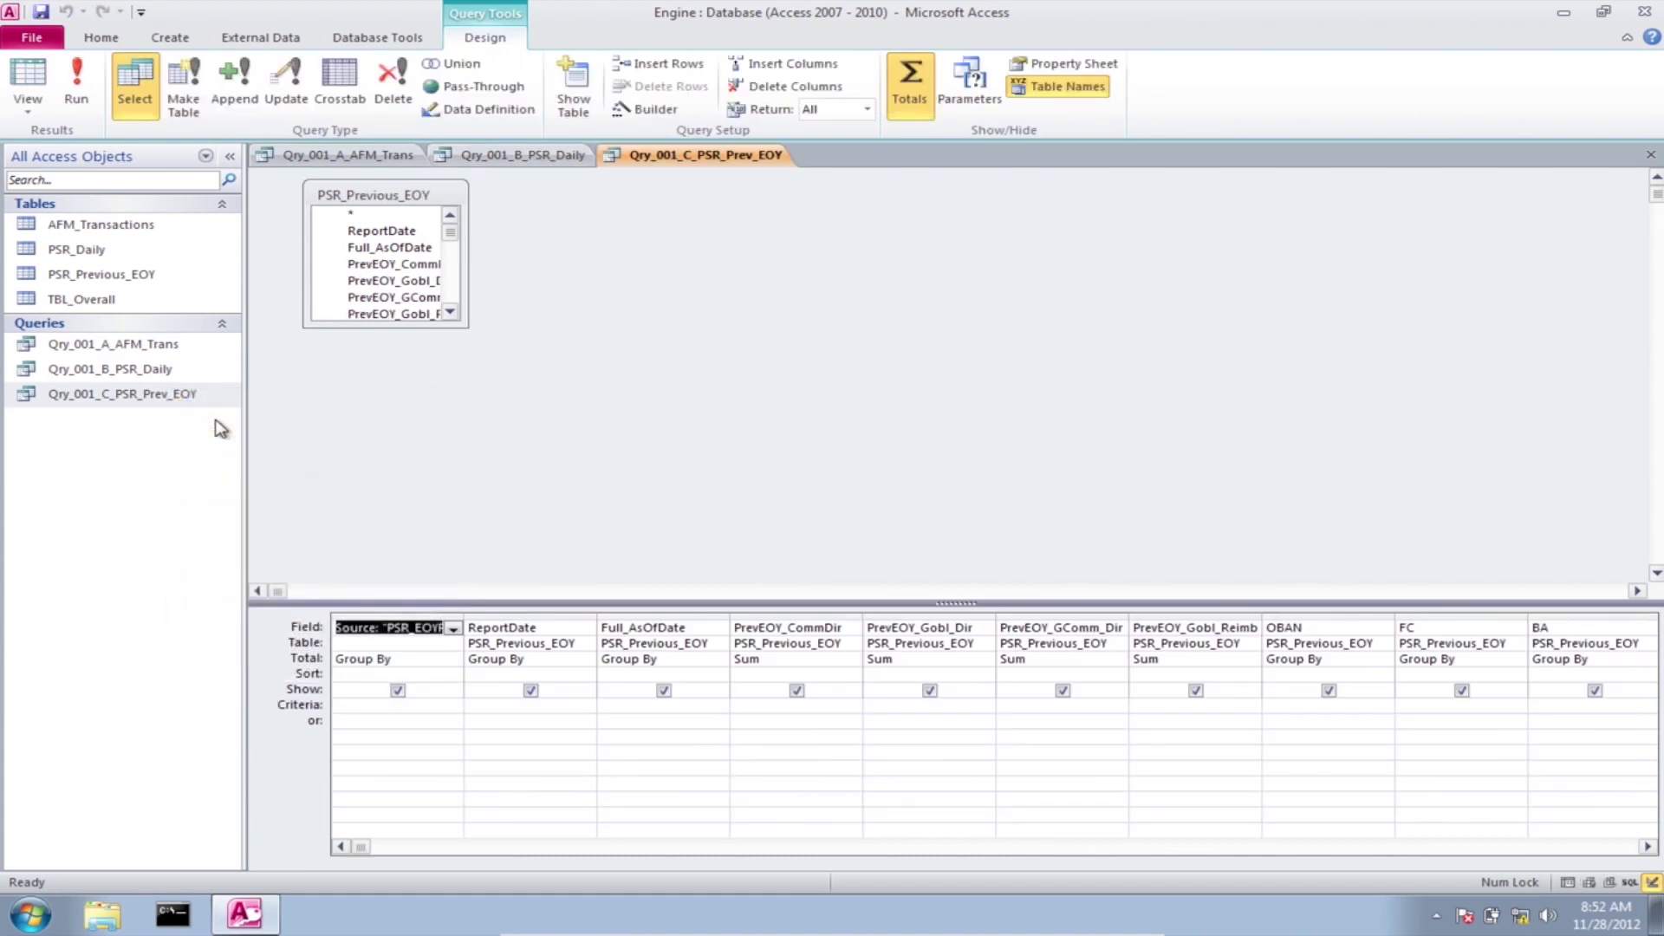
click(235, 87)
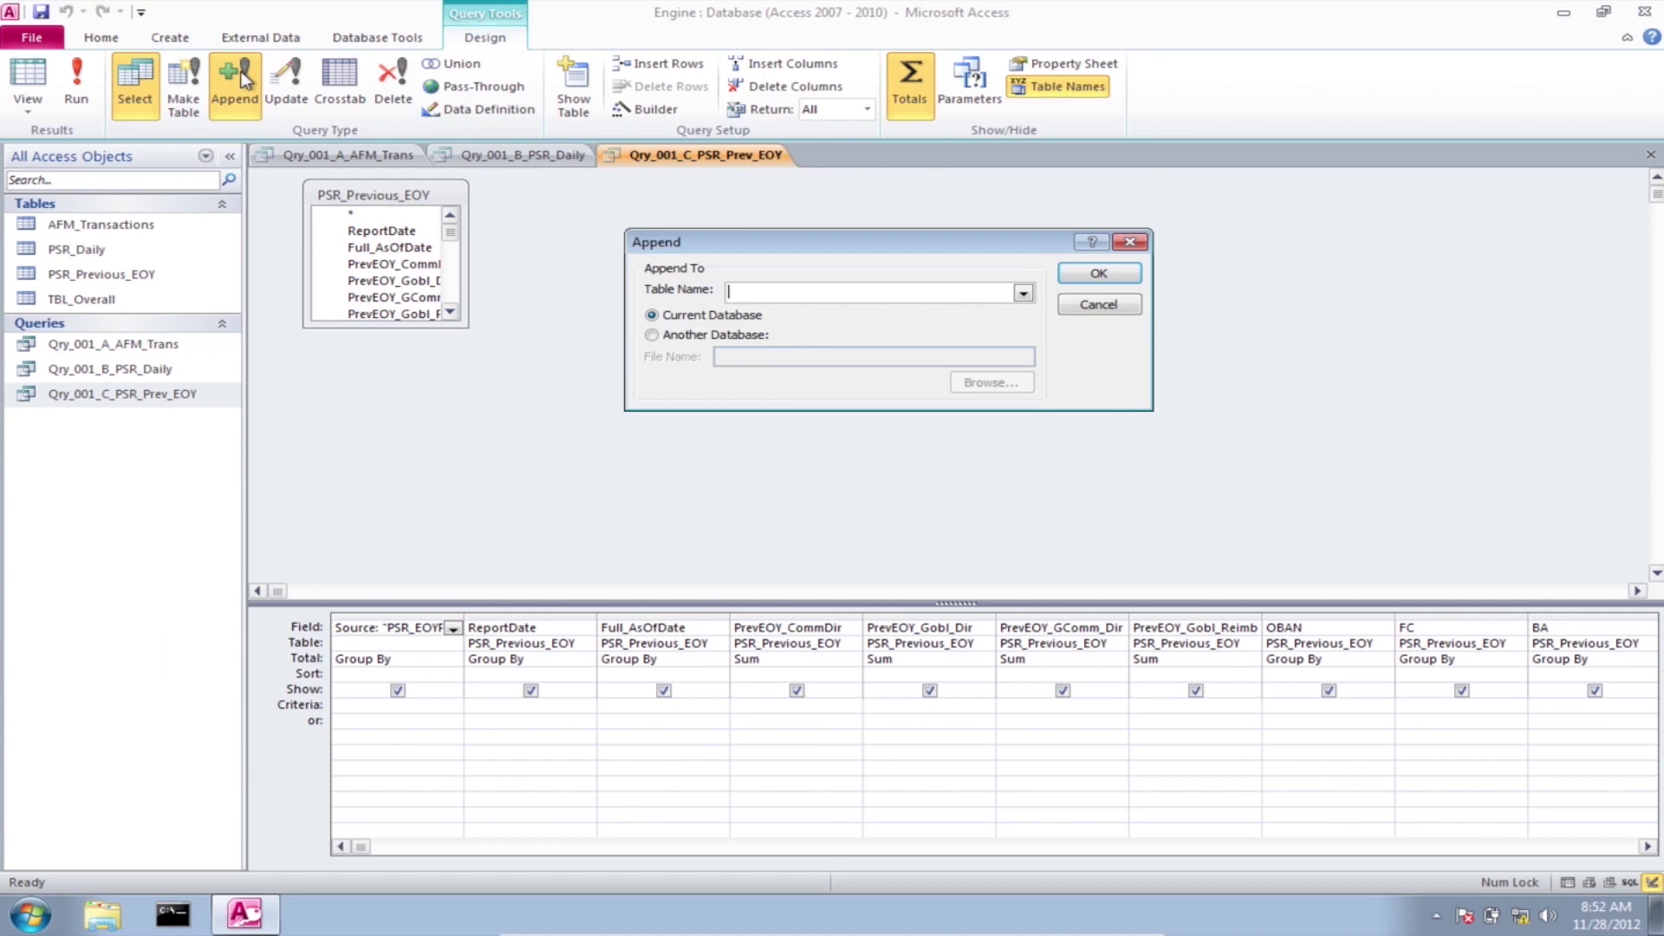
click(1023, 293)
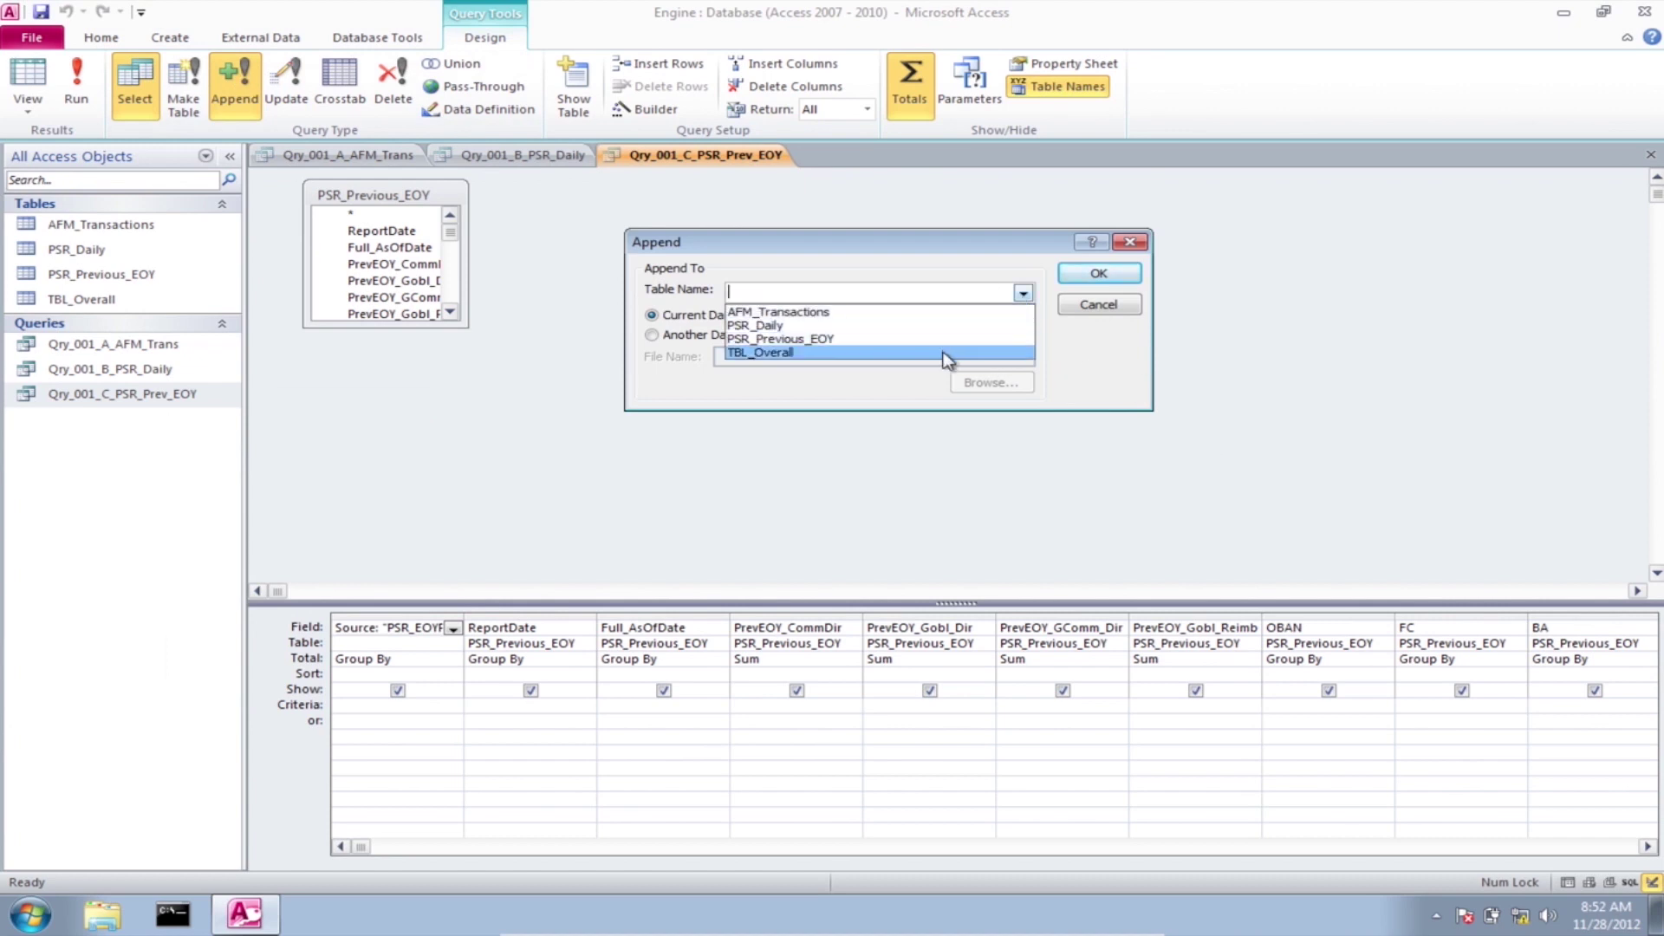
click(949, 356)
click(1088, 273)
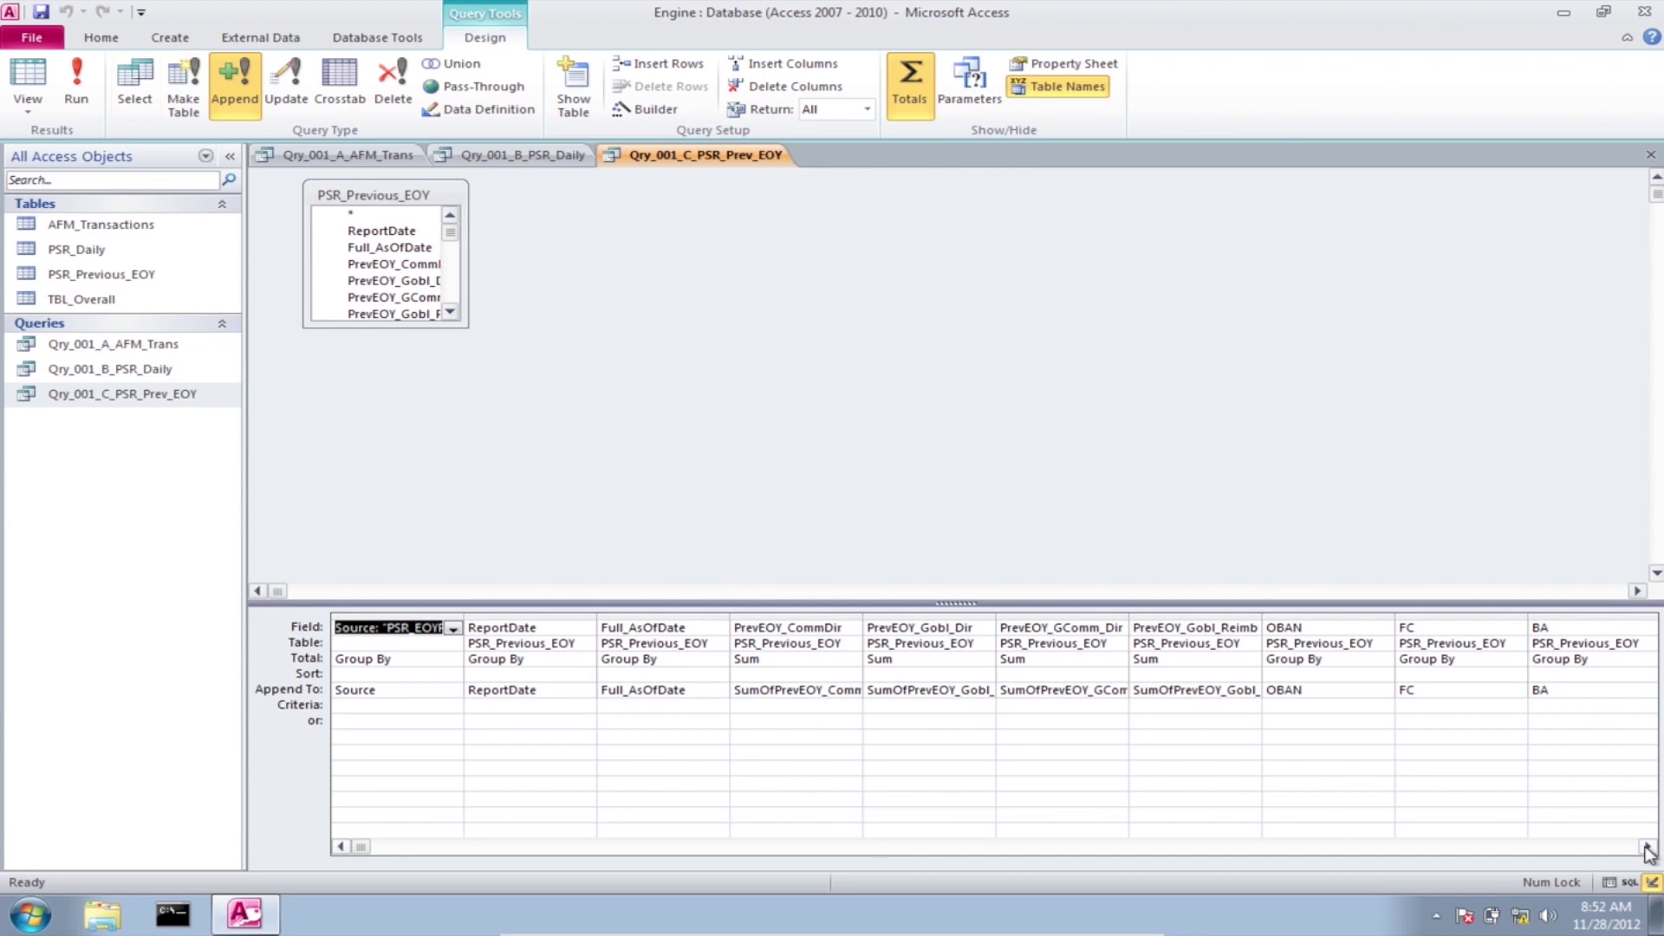
drag(1646, 847, 1647, 848)
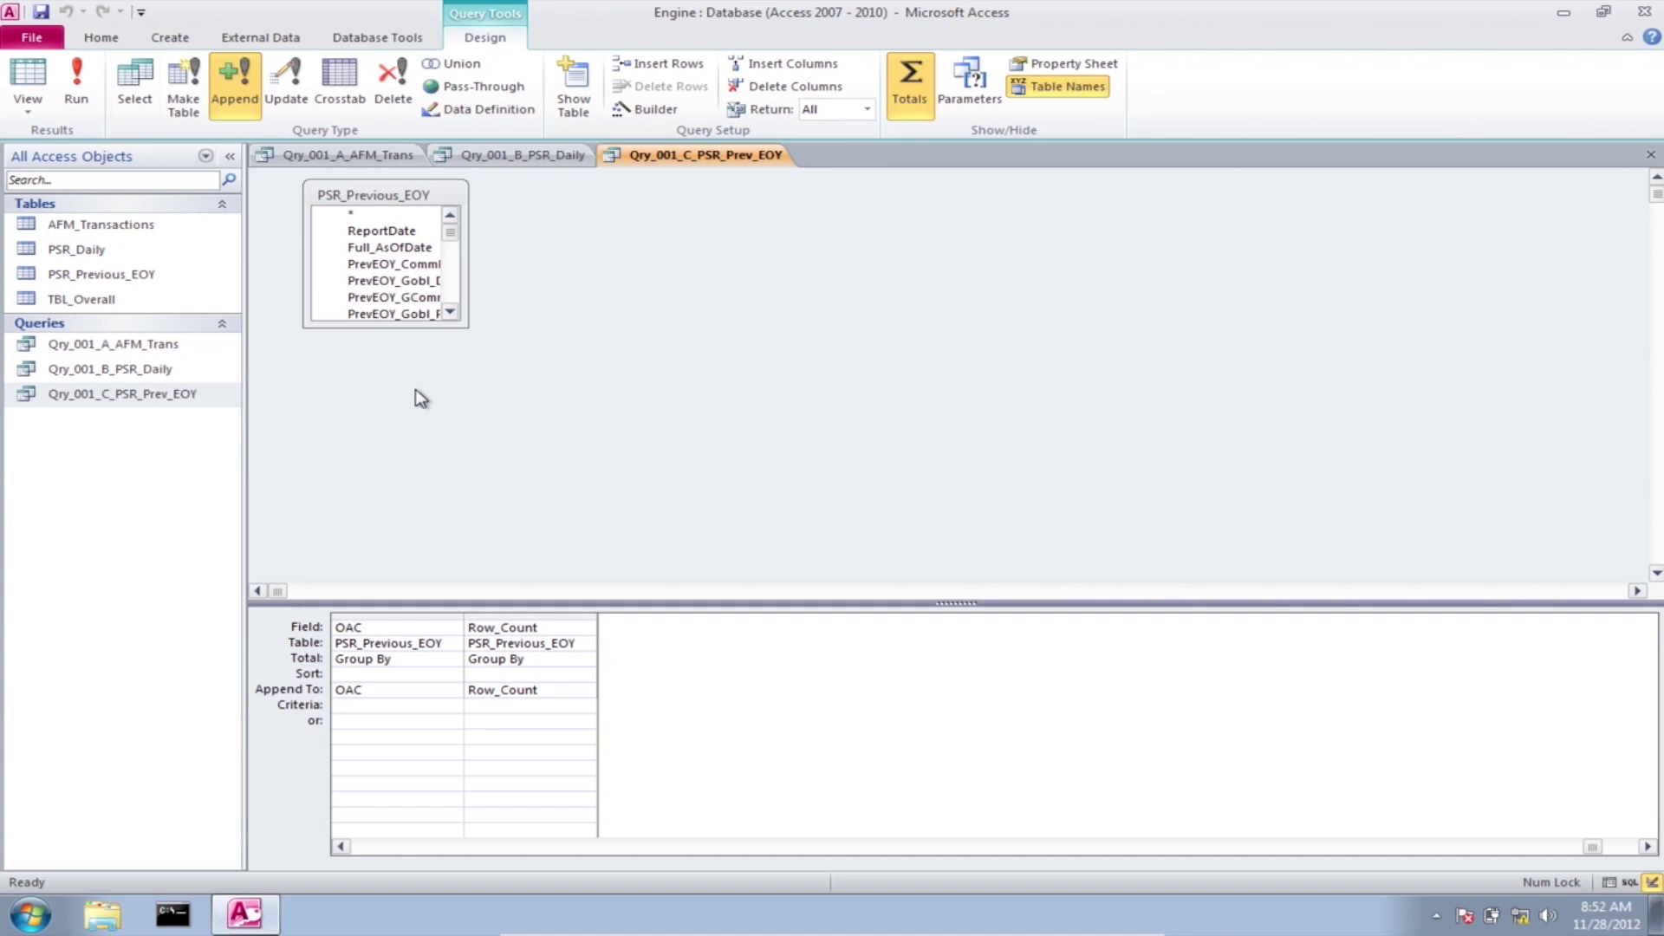
Step: Close the three open append queries Qry_001_C_PSR_Prev_EOY, Qry_001_B_PSR_Daily and Qry_001_A_AFM_Trans, saving each one's design changes
click(1650, 156)
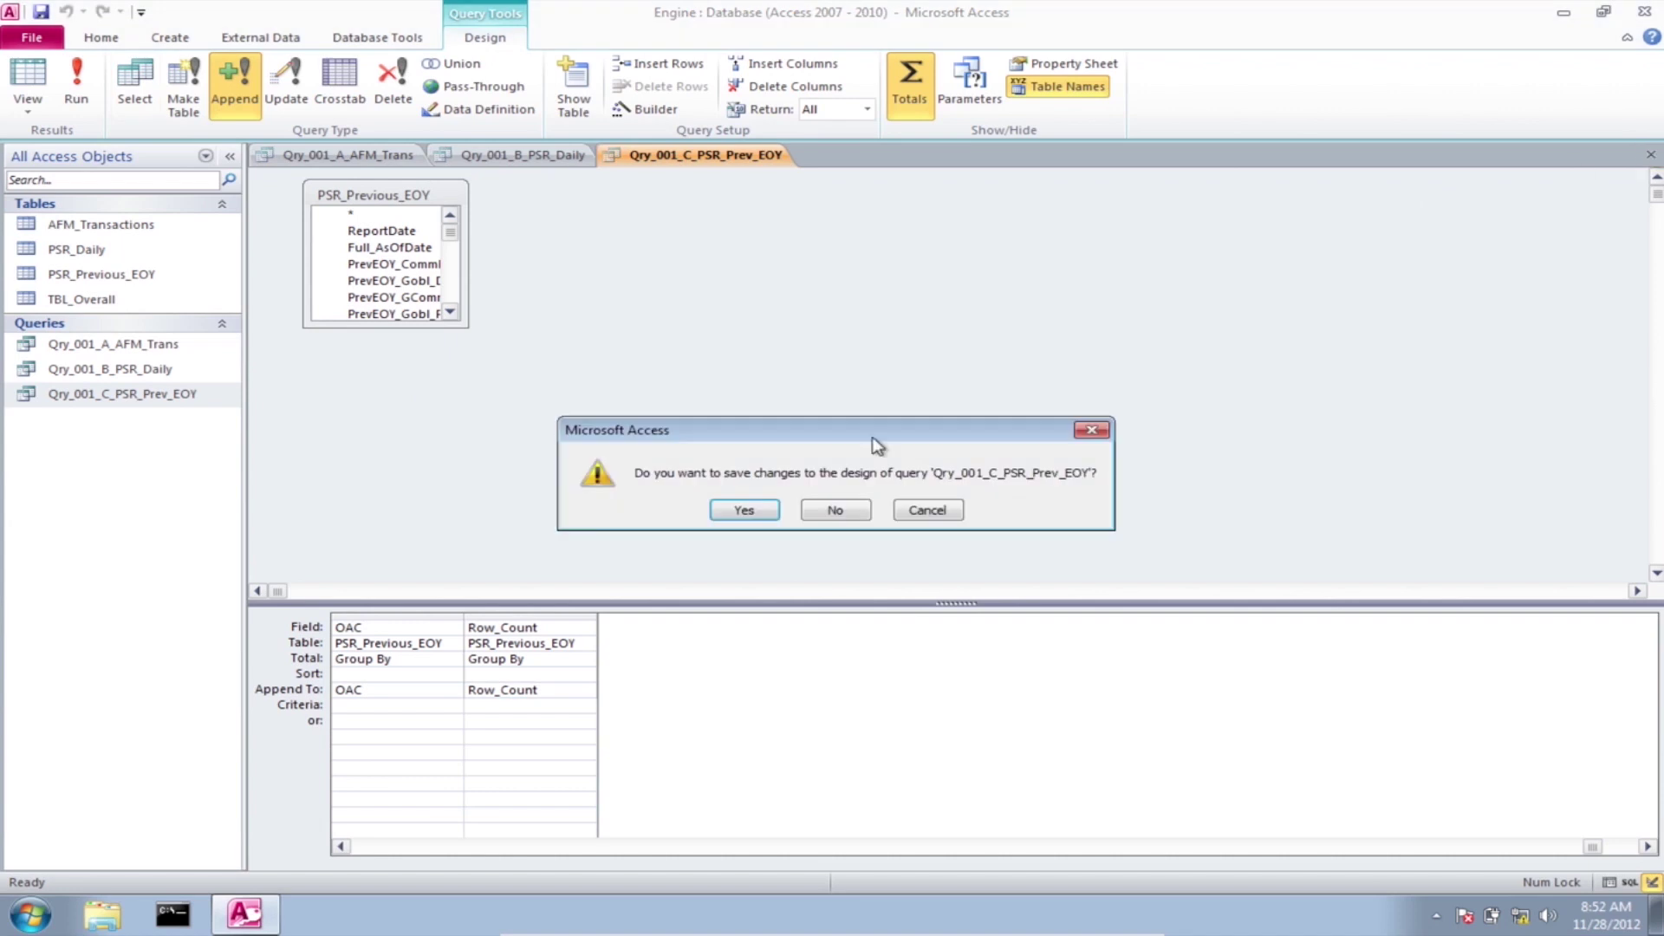
click(748, 511)
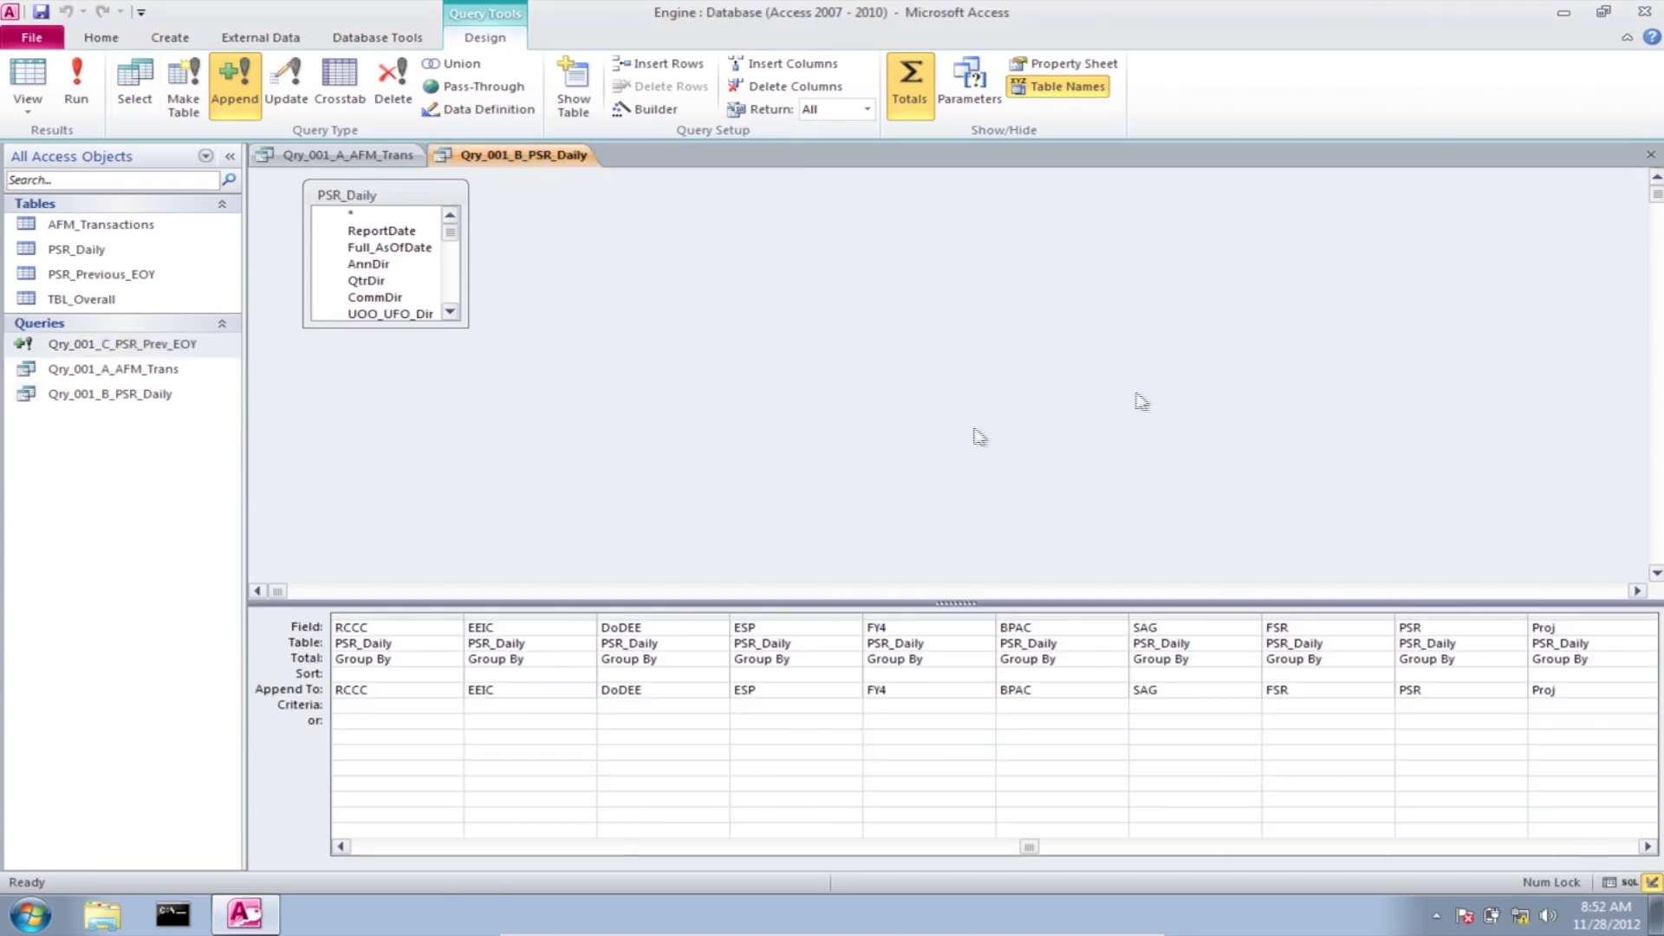
click(1649, 156)
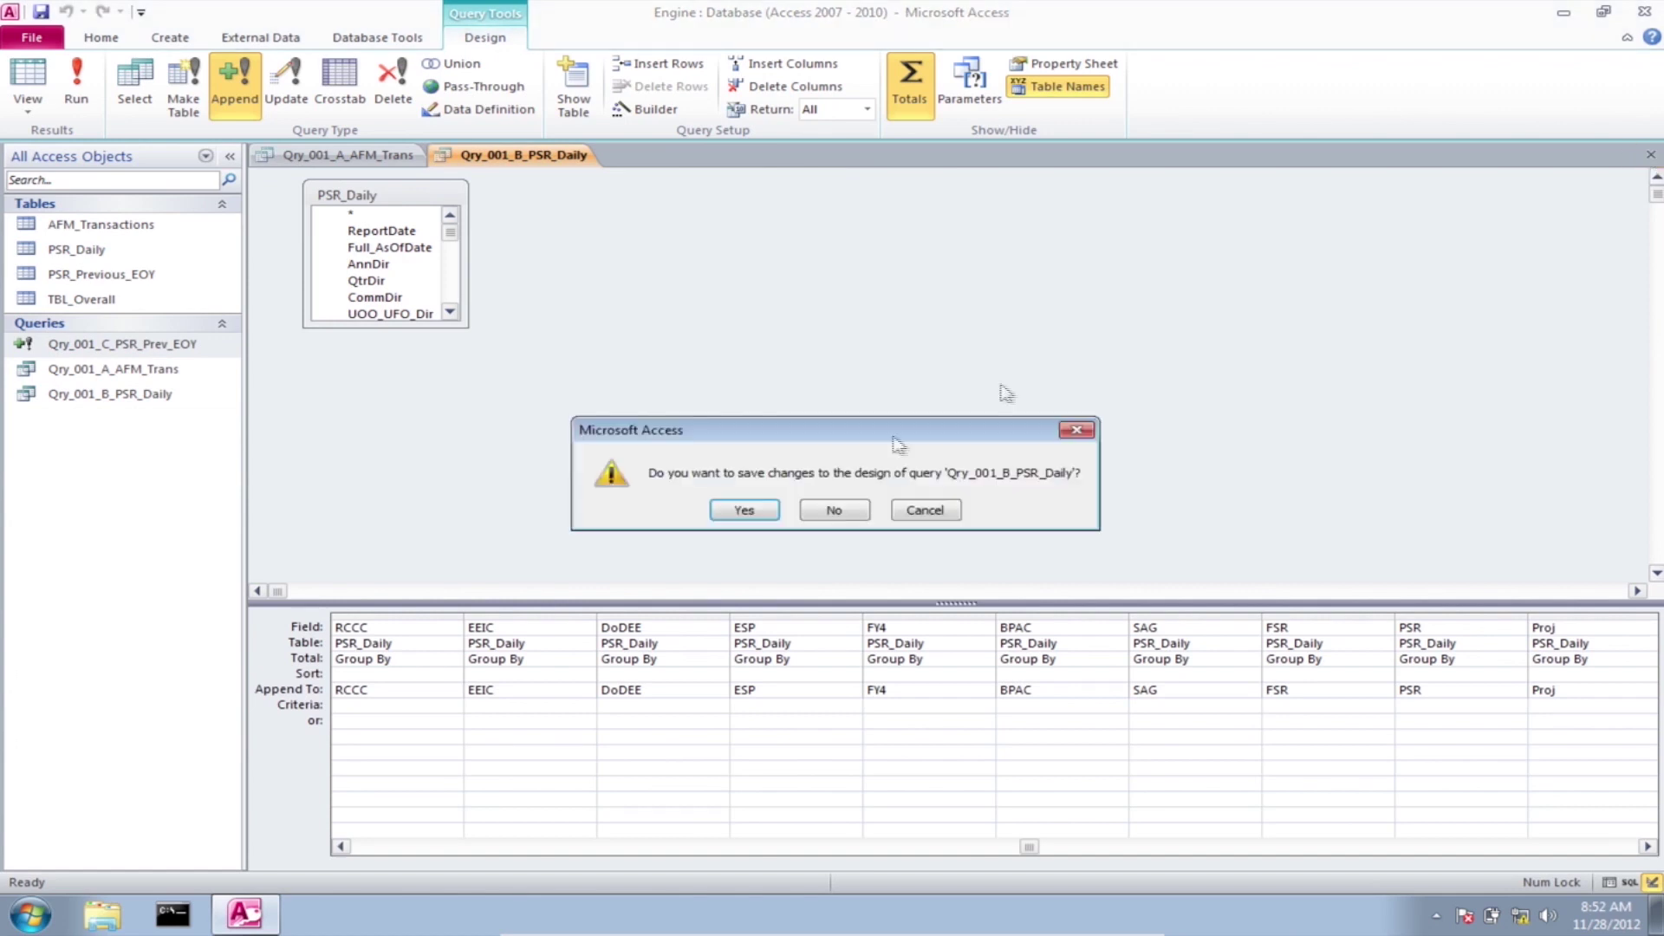
click(744, 510)
click(1650, 156)
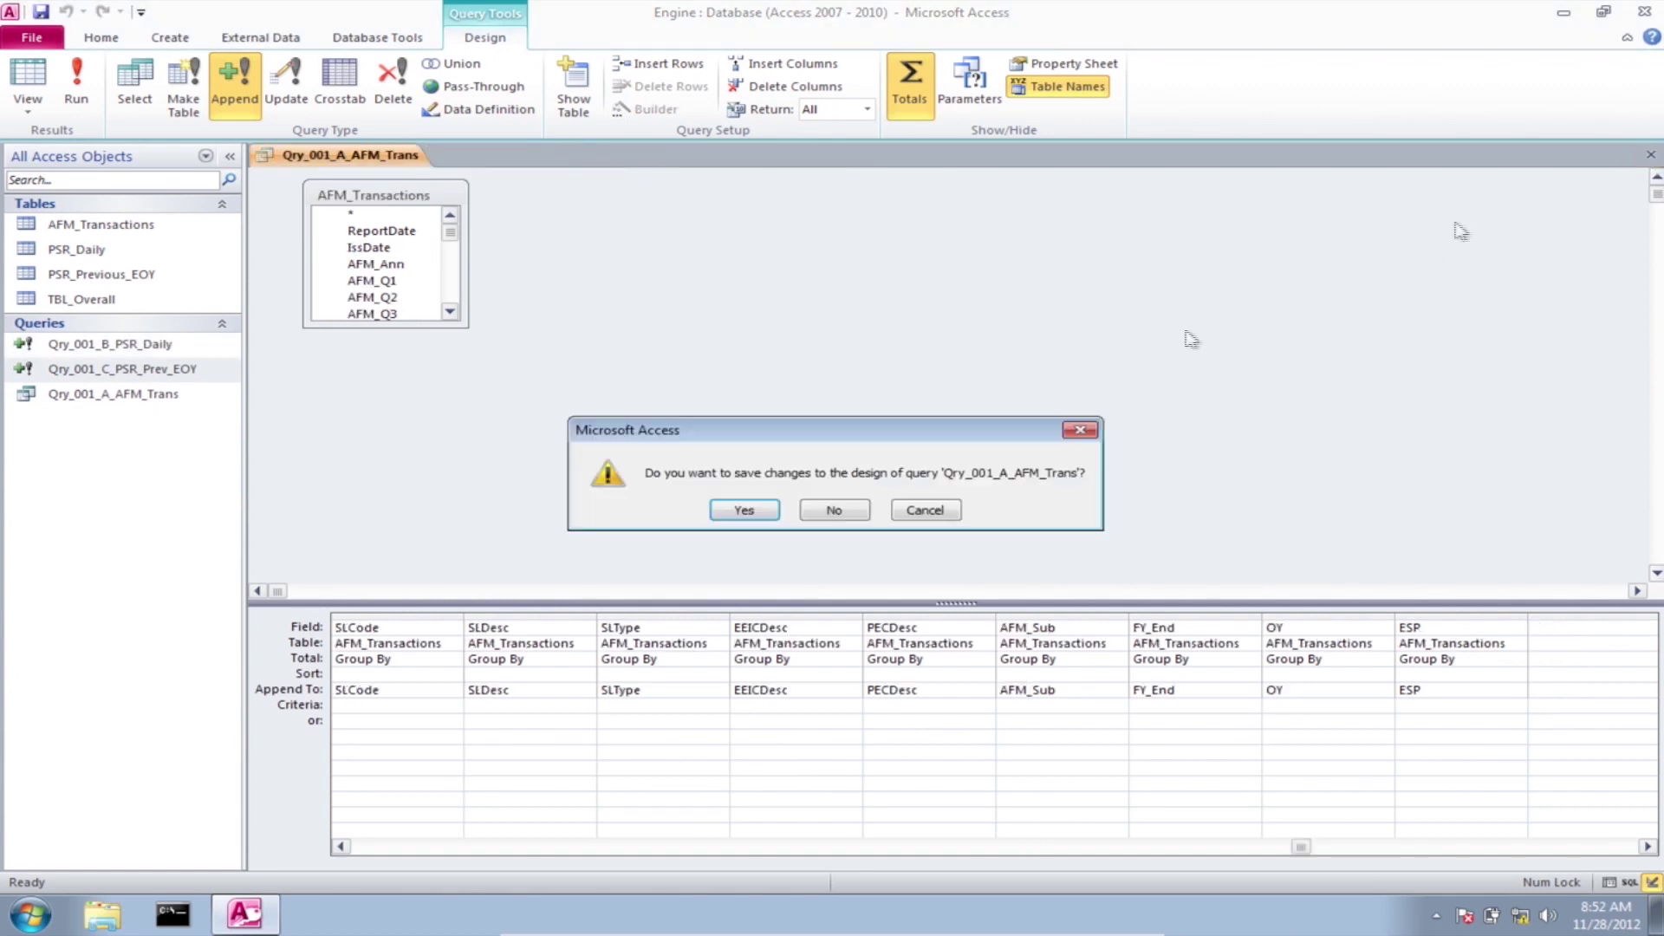
click(751, 512)
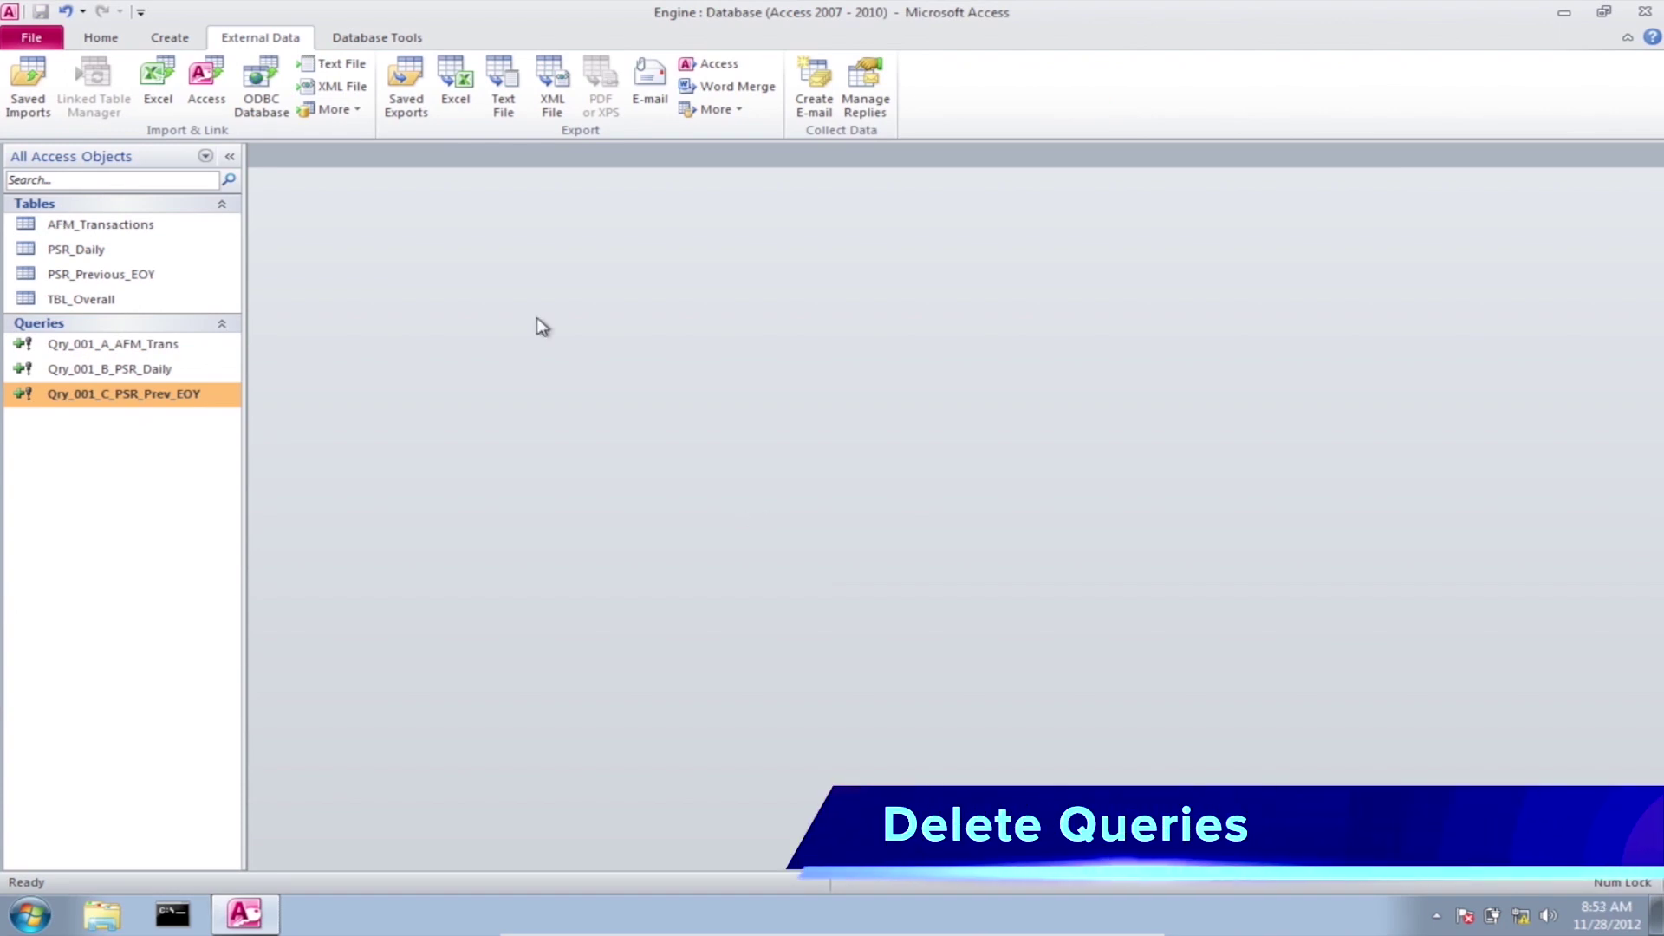
Step: Create a new query in Design View based on TBL_Overall and add all its fields to the grid with the asterisk
click(170, 37)
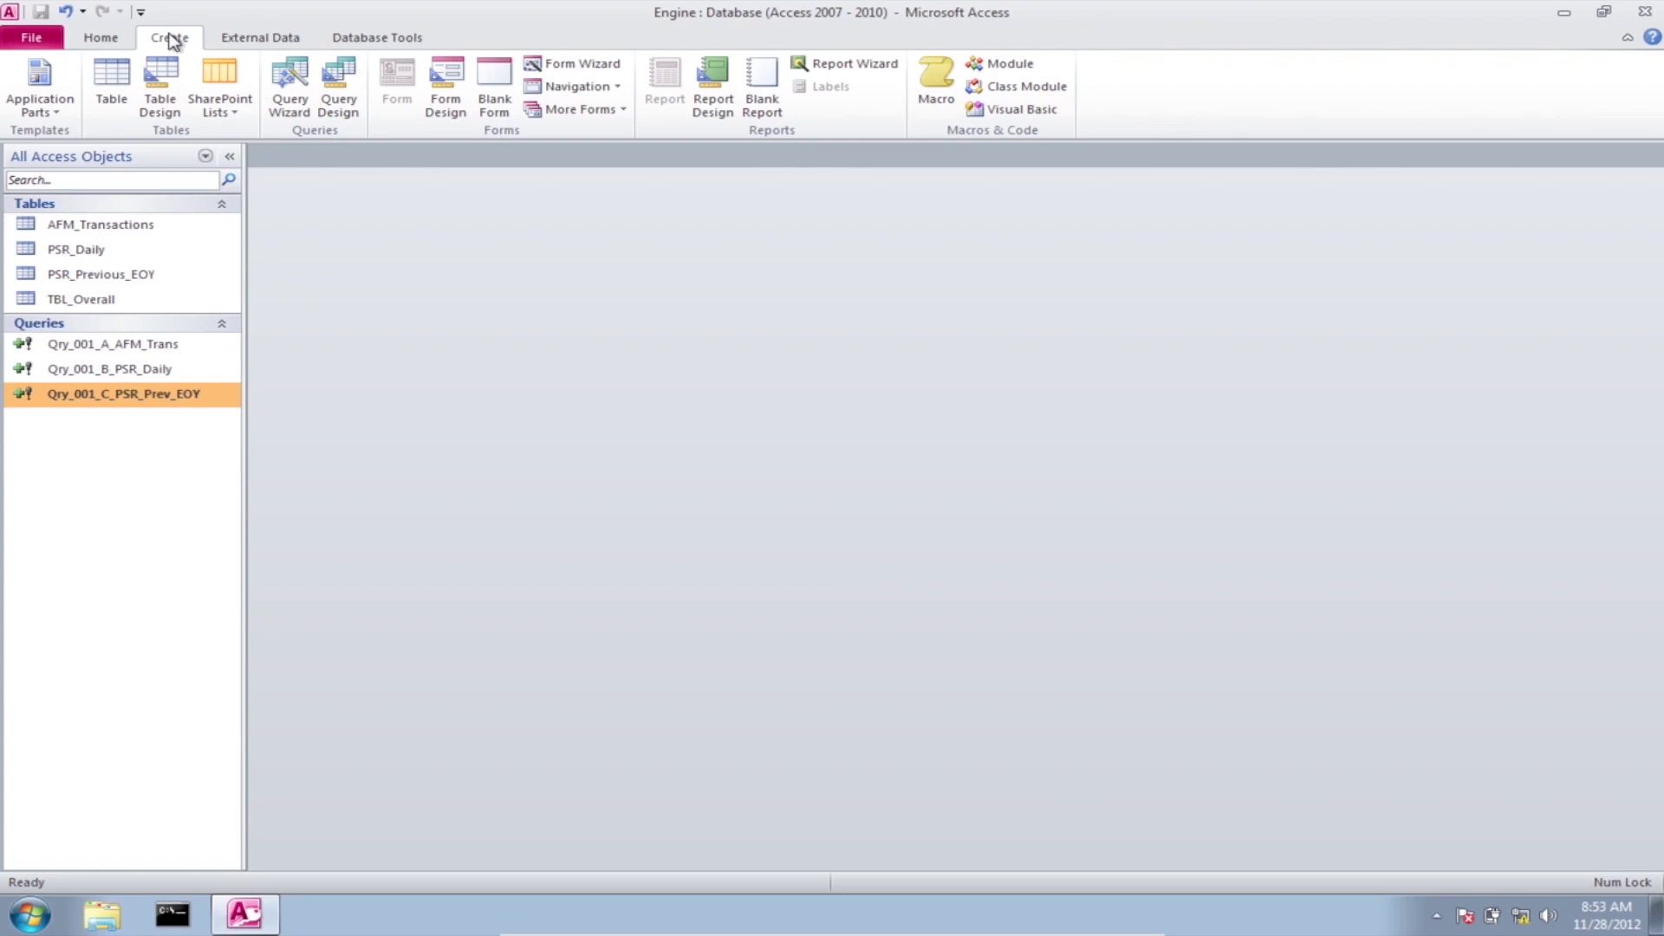
click(137, 300)
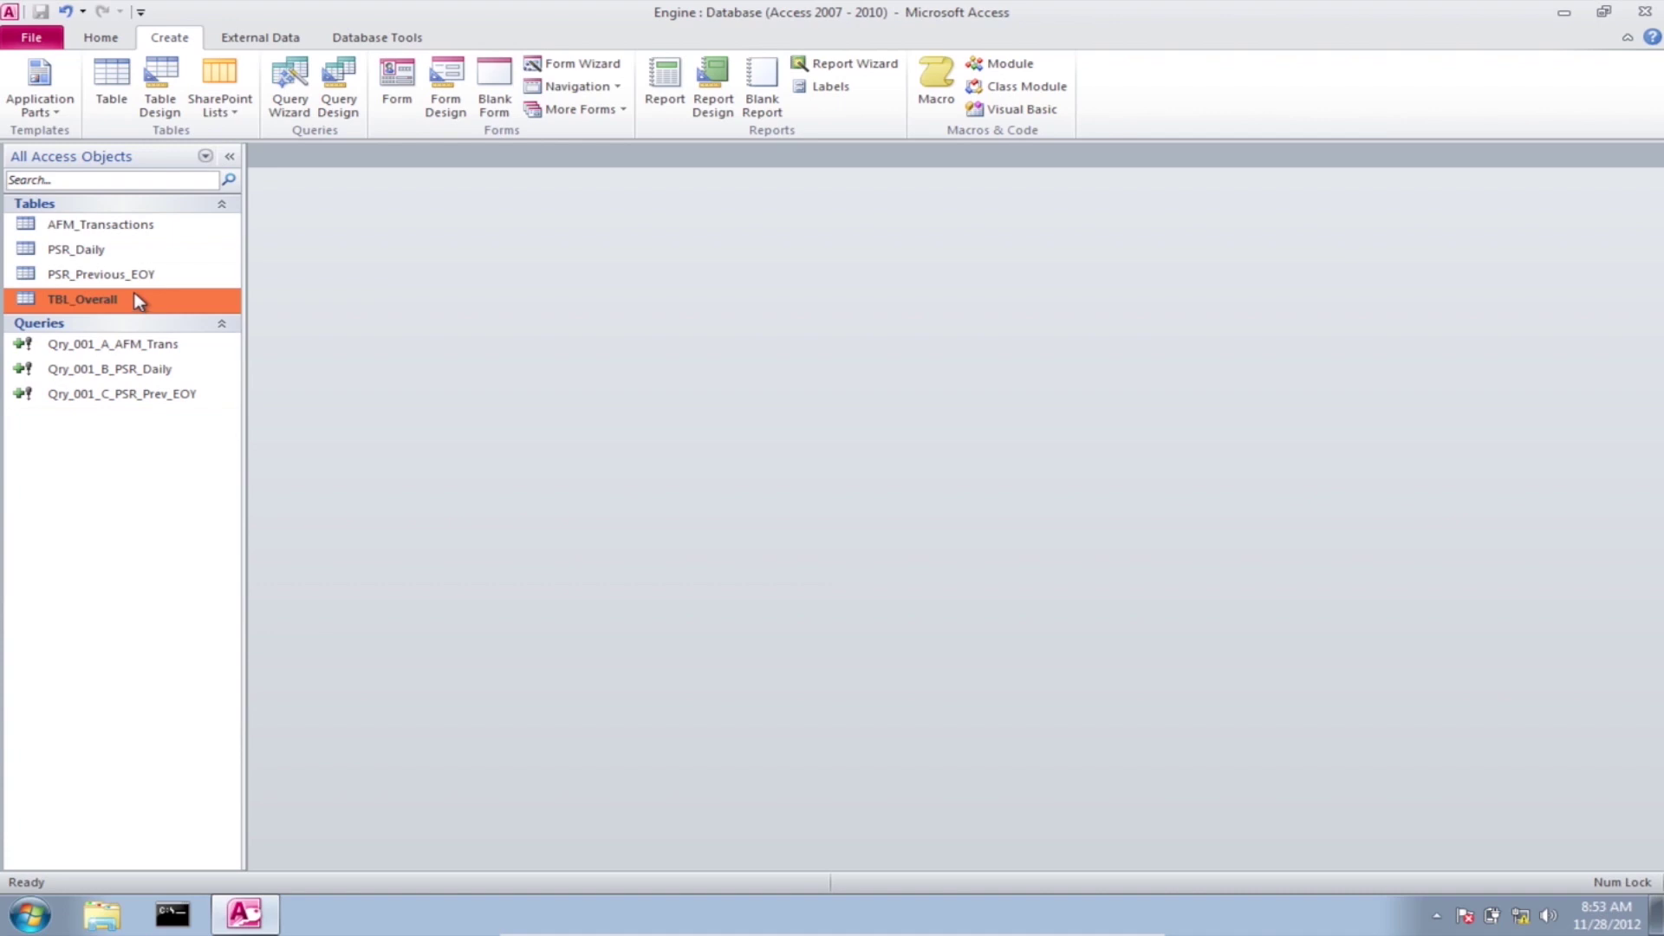
click(332, 76)
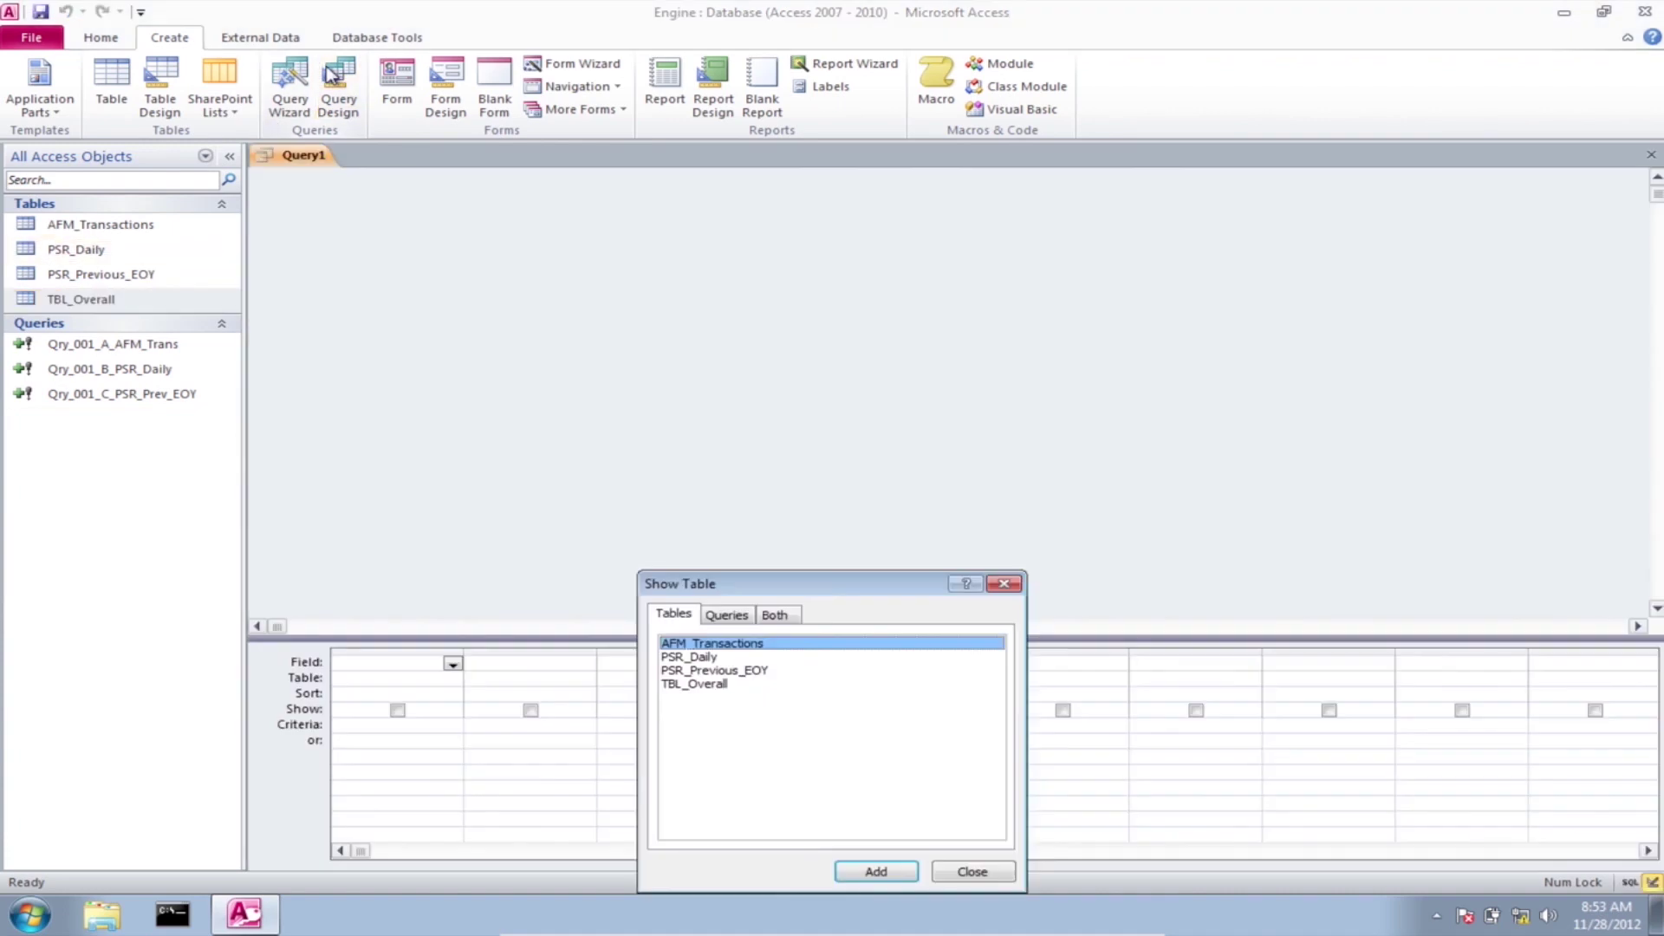
click(701, 690)
click(871, 870)
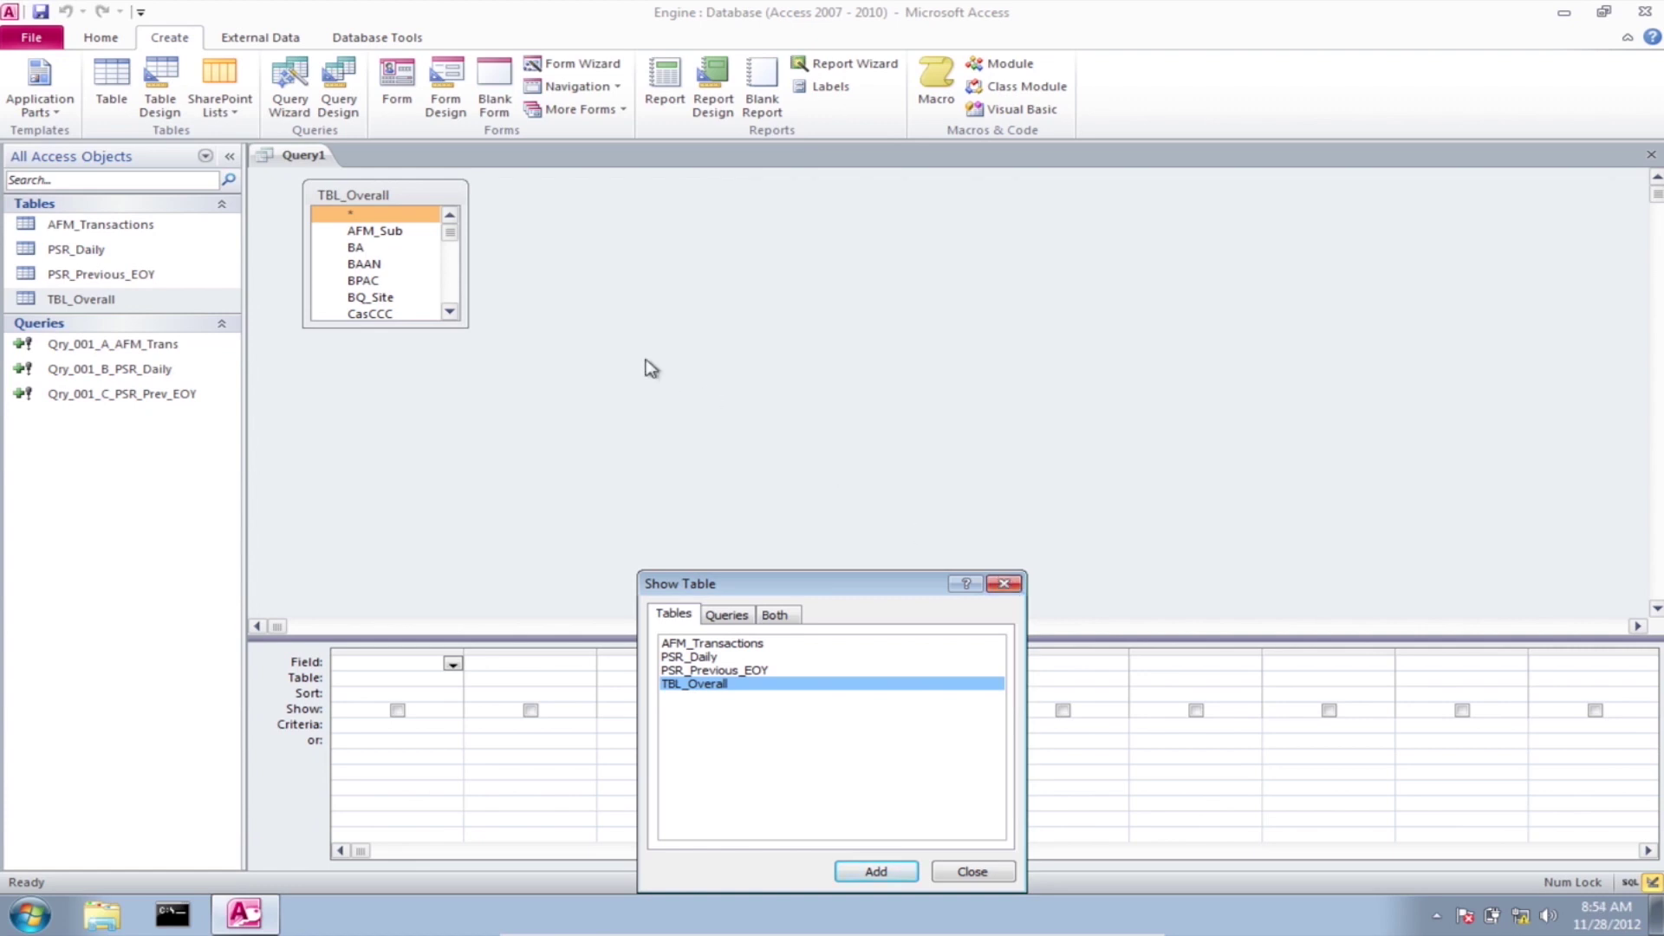
click(1004, 584)
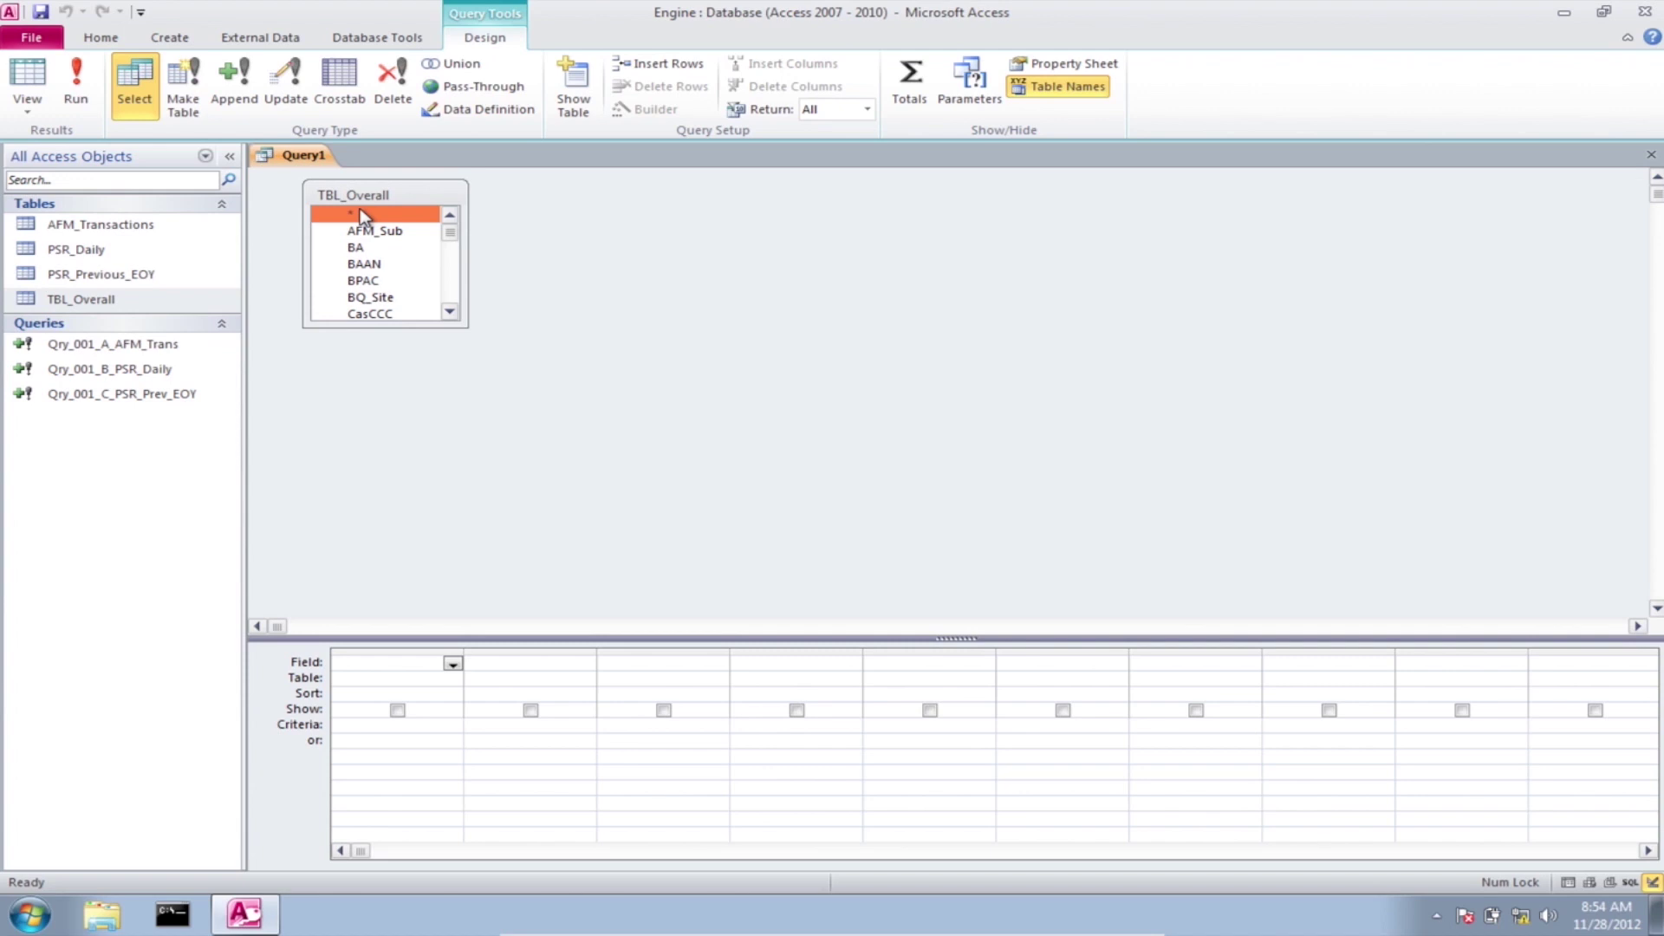
drag(363, 215, 401, 674)
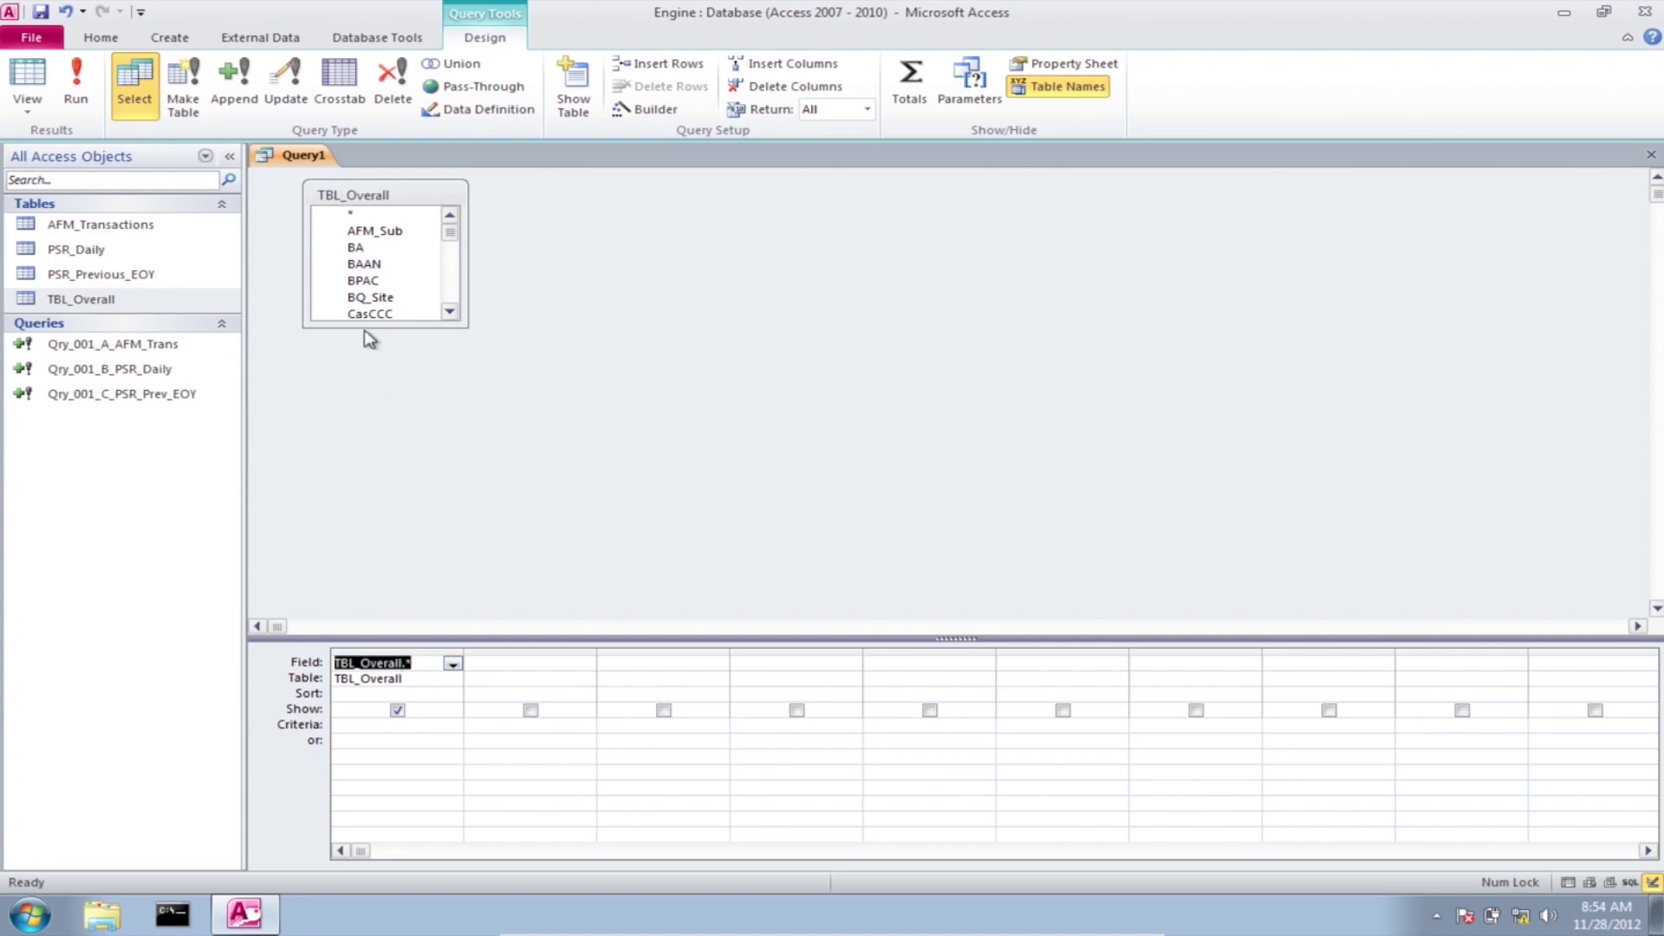
Step: Convert the new TBL_Overall query to a delete query, then close and save it as Qry_000_Delete
click(386, 102)
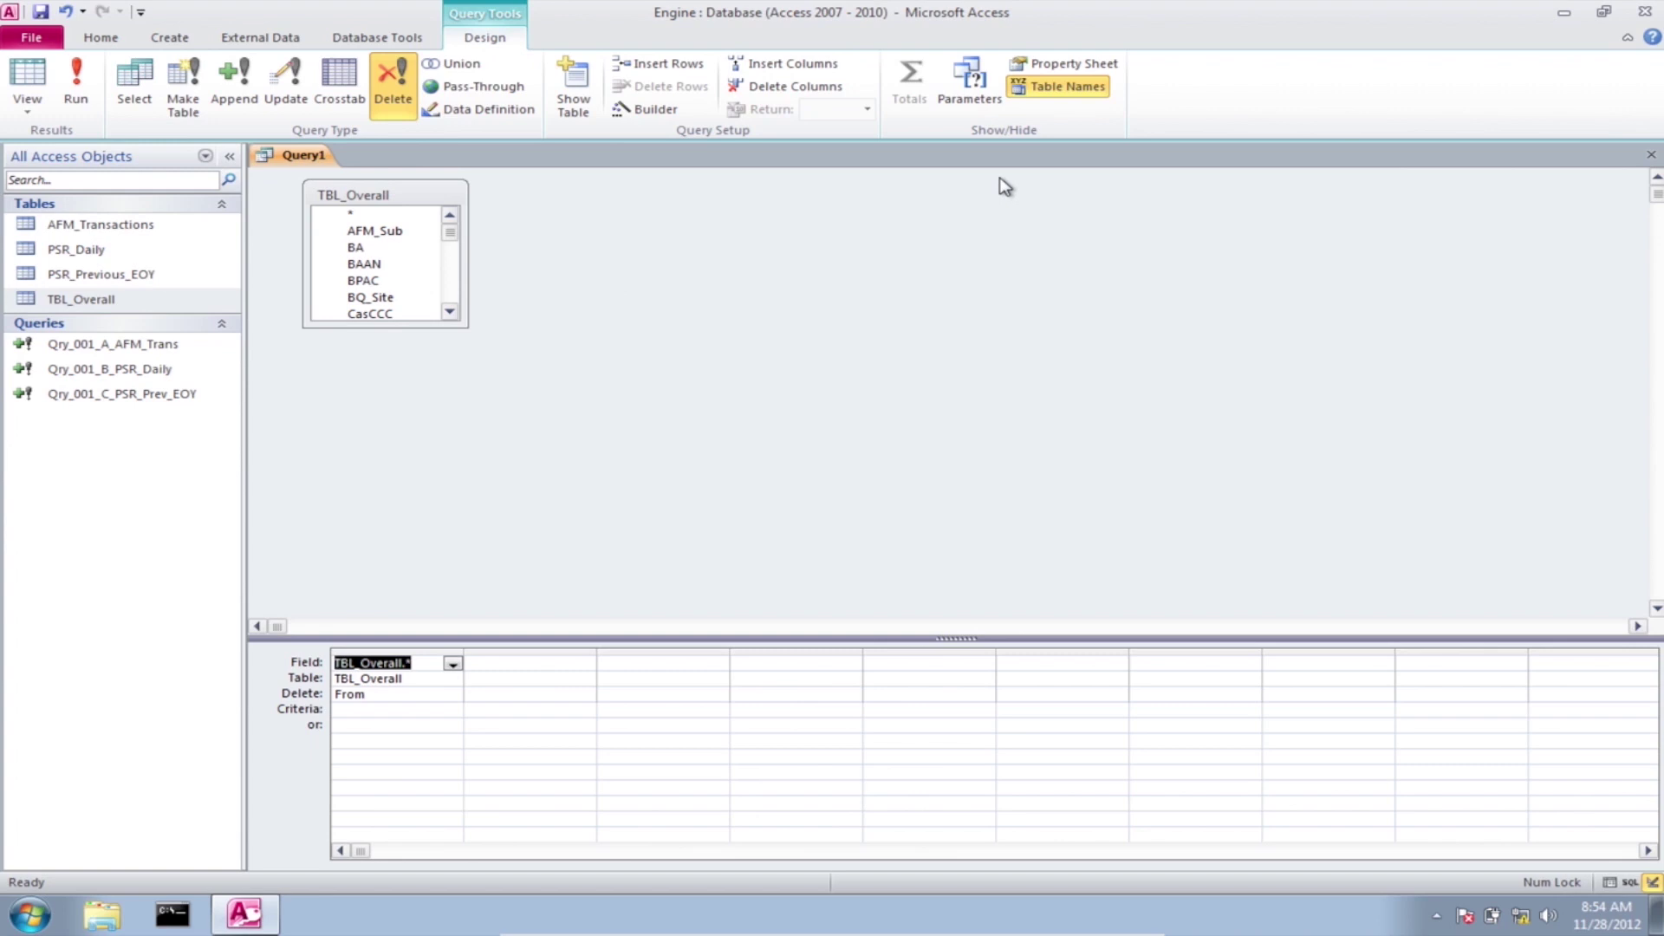
click(1651, 155)
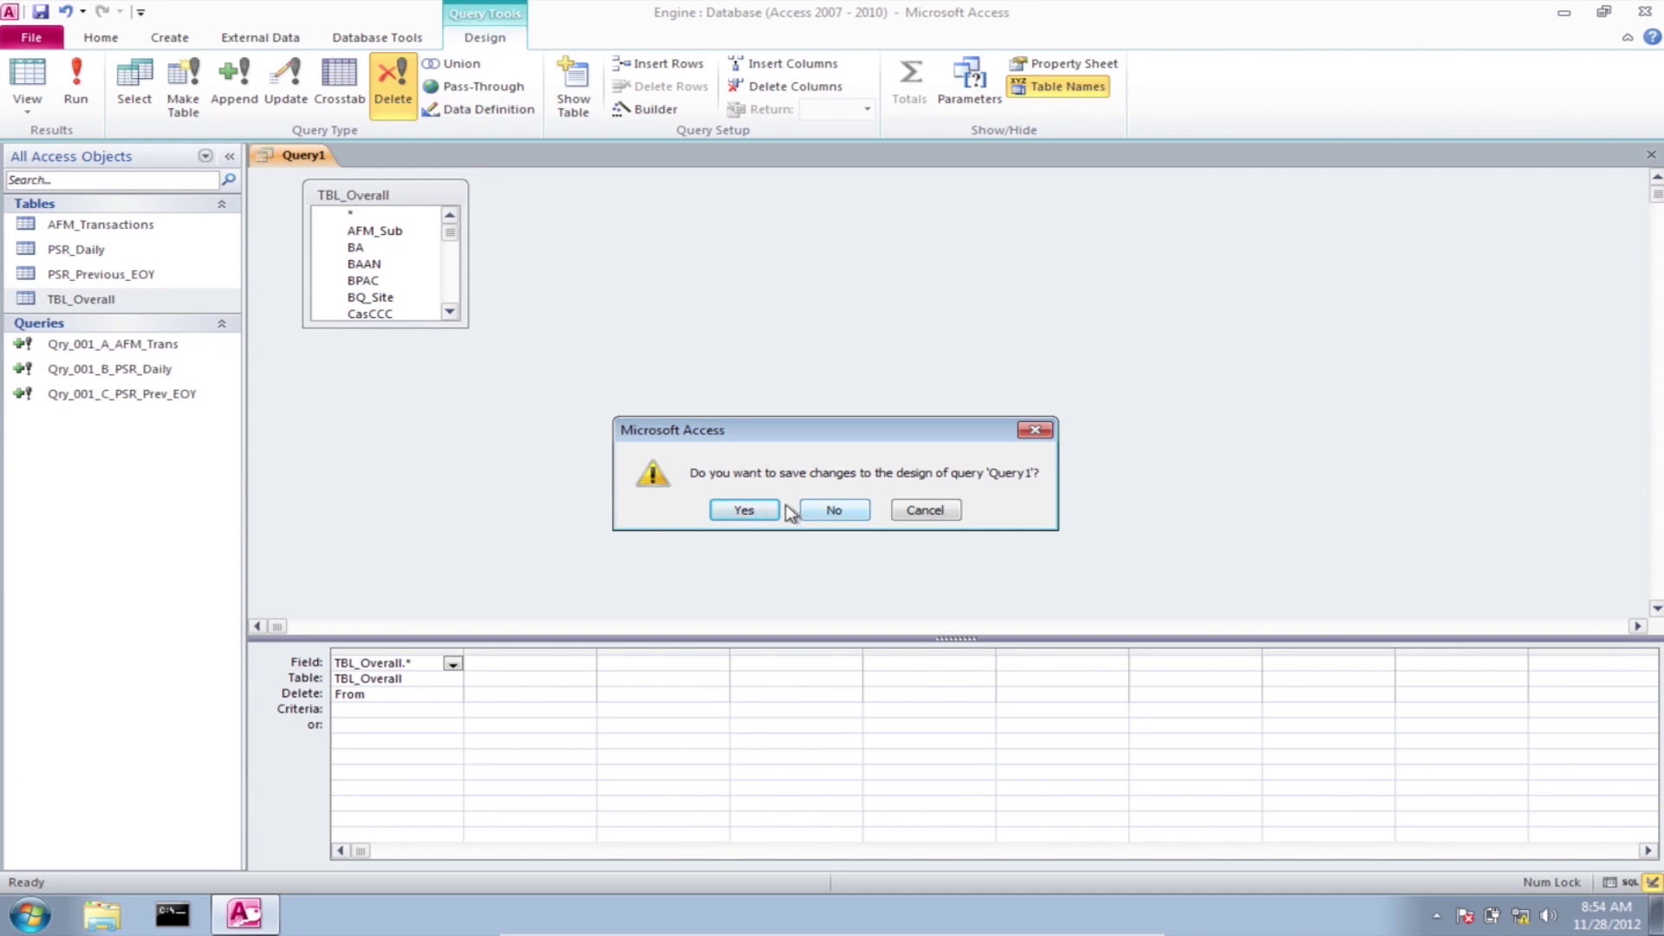
click(744, 511)
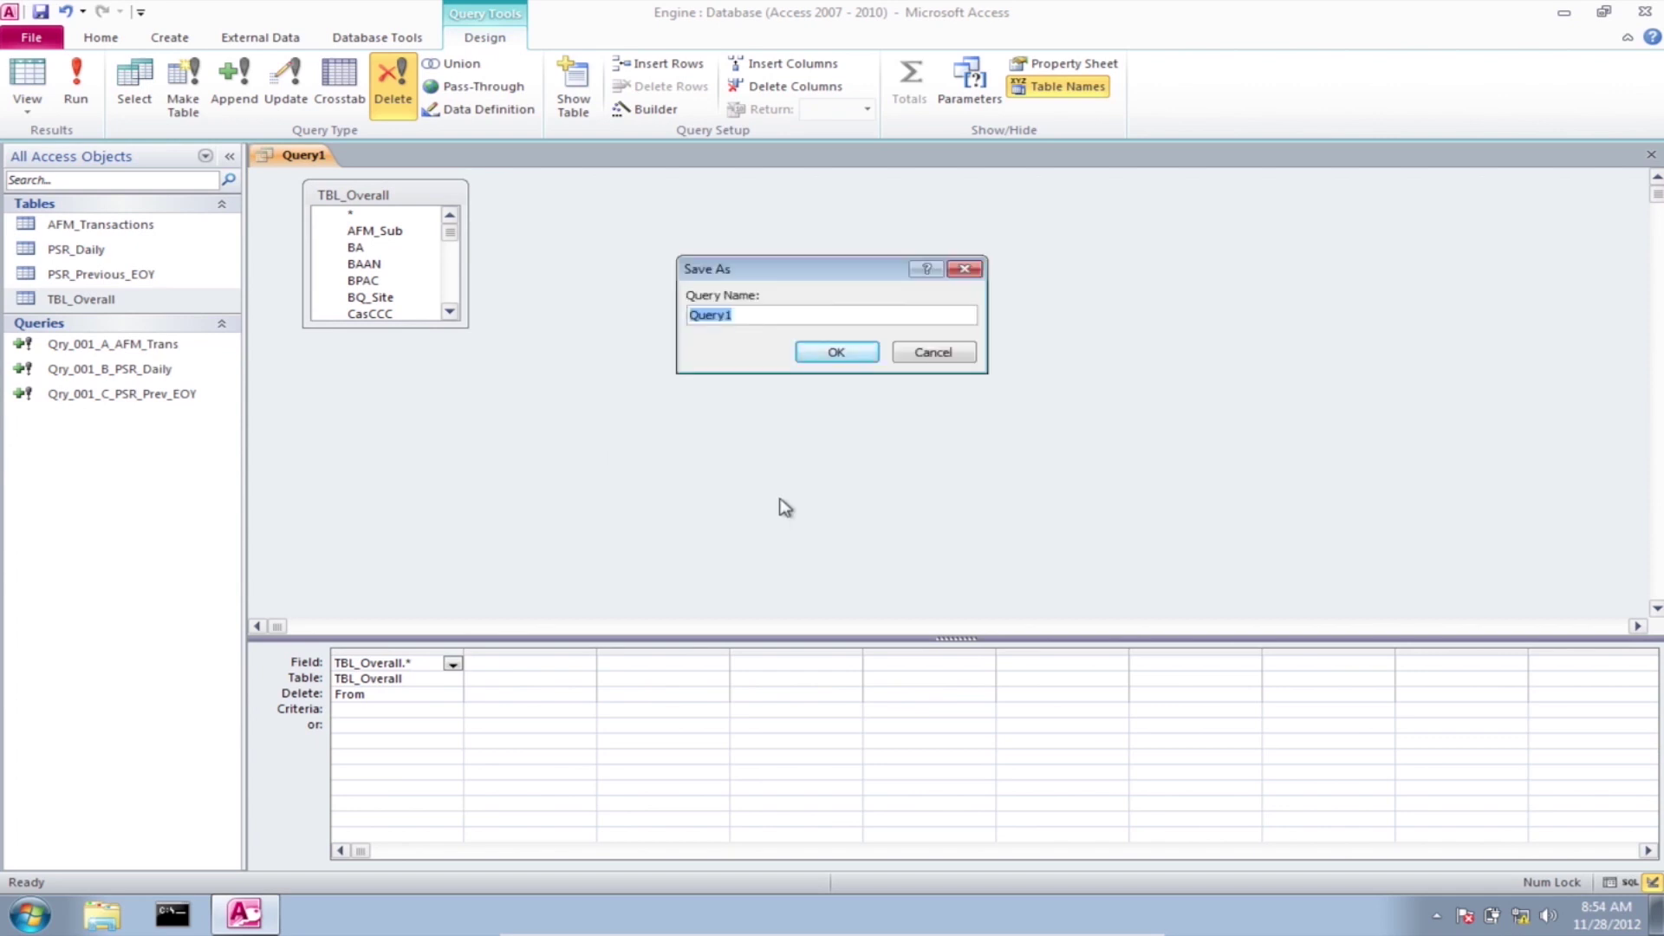
text(Qry_000_Delete)
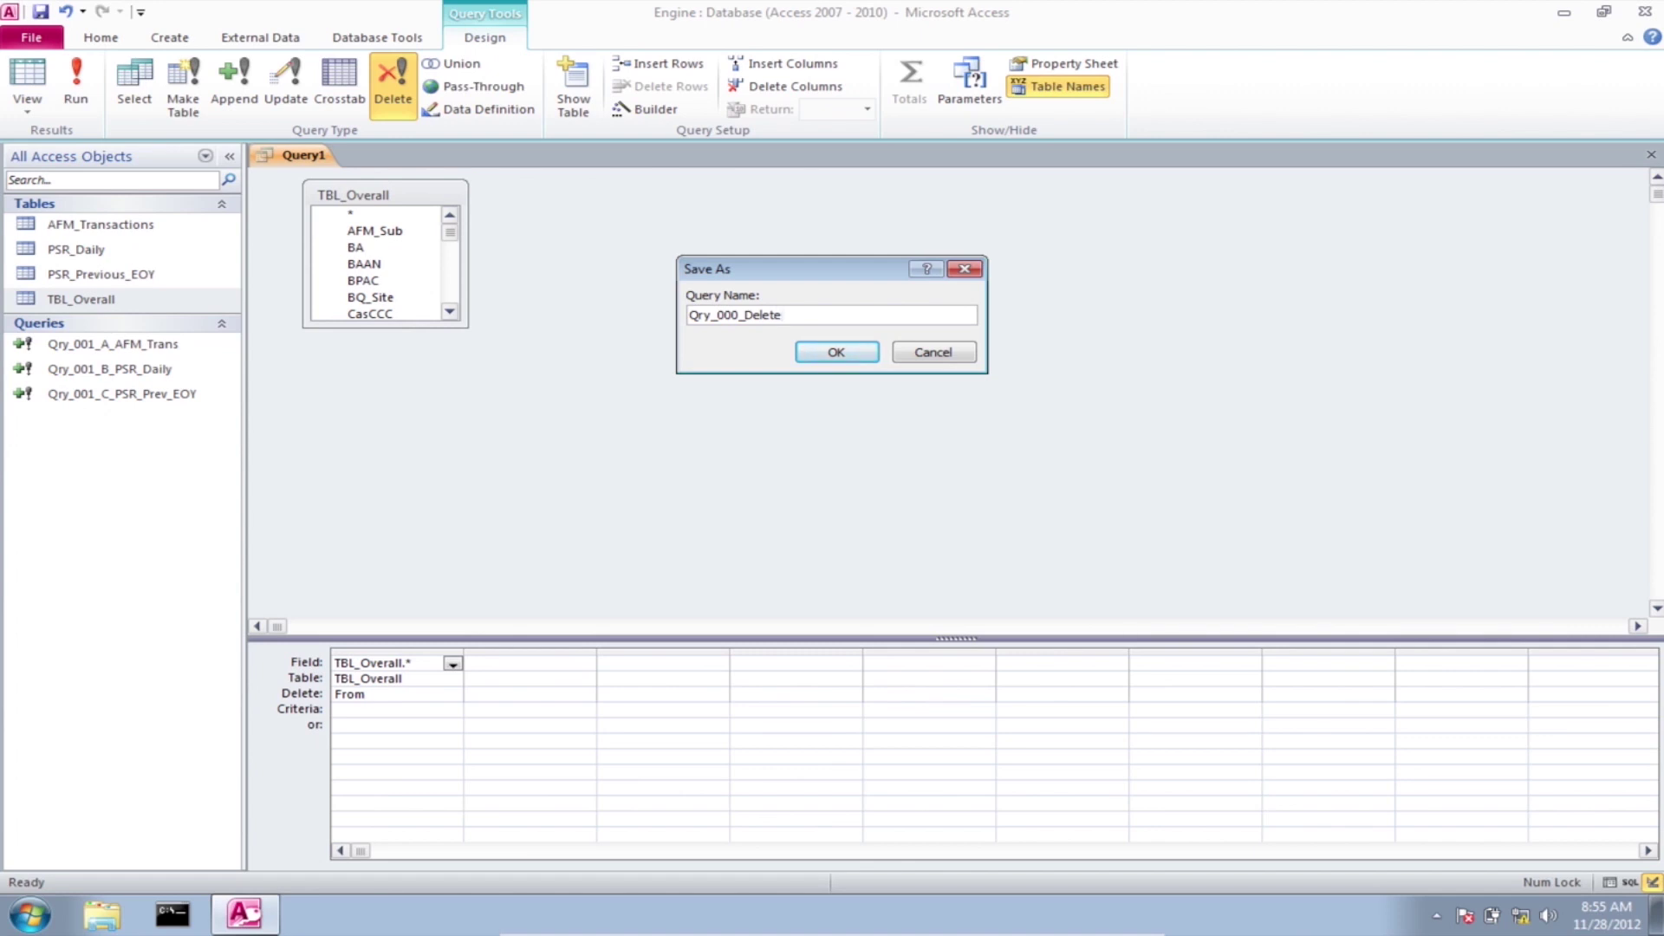
click(832, 353)
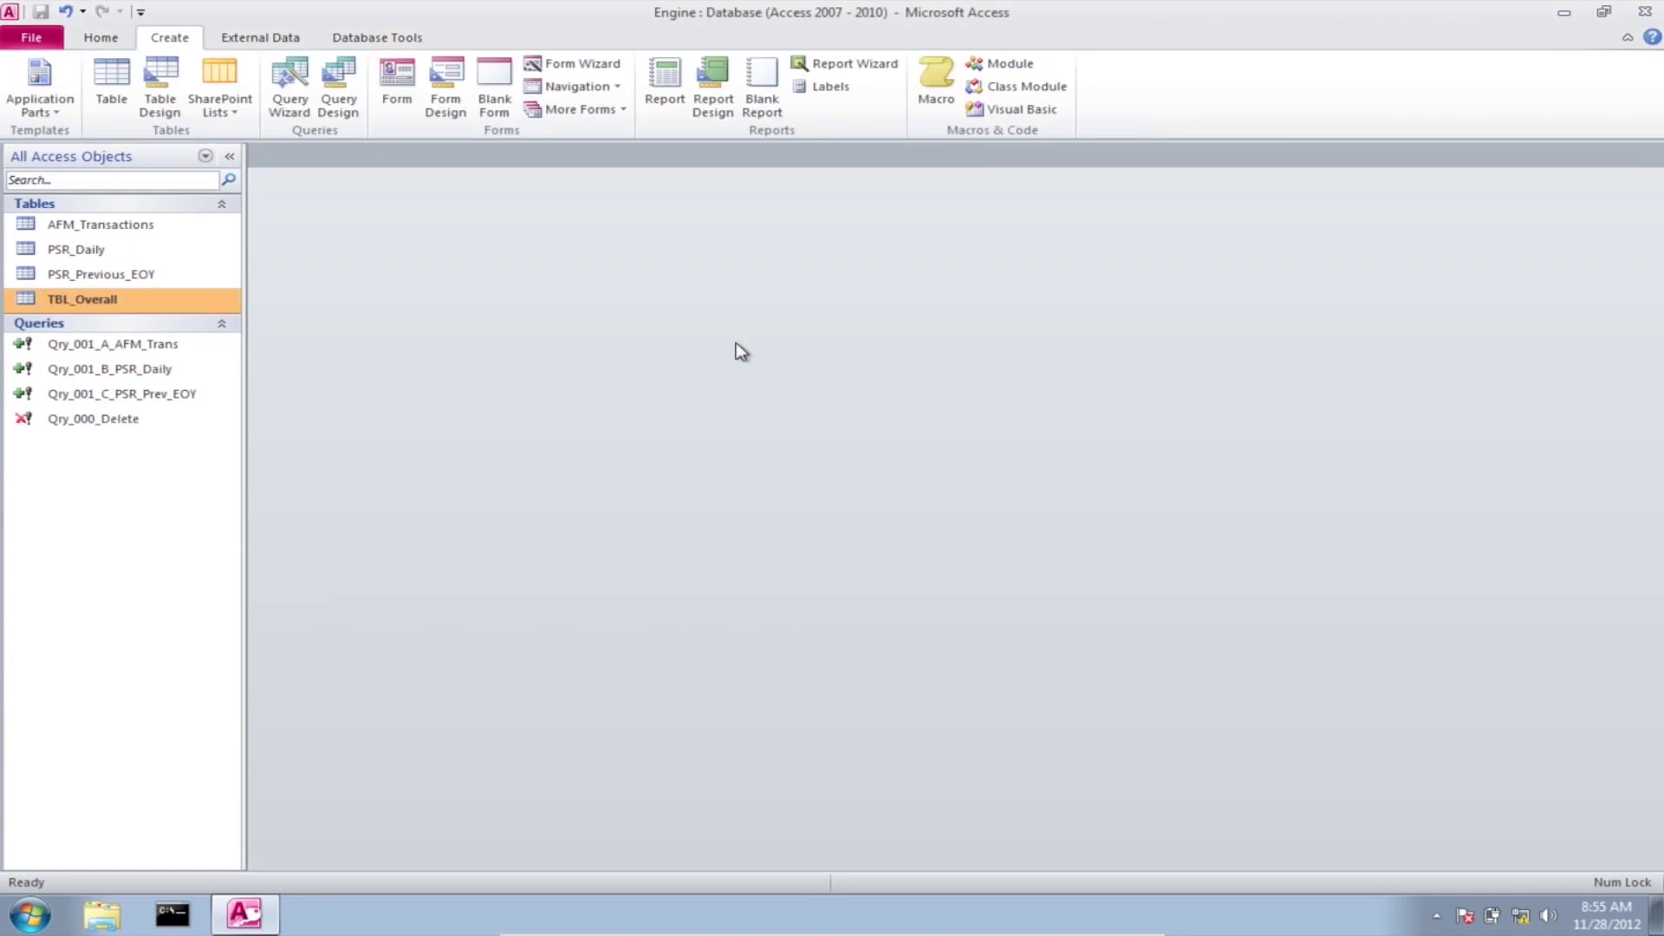
Step: Sort the objects in the Navigation Pane by name
right_click(55, 325)
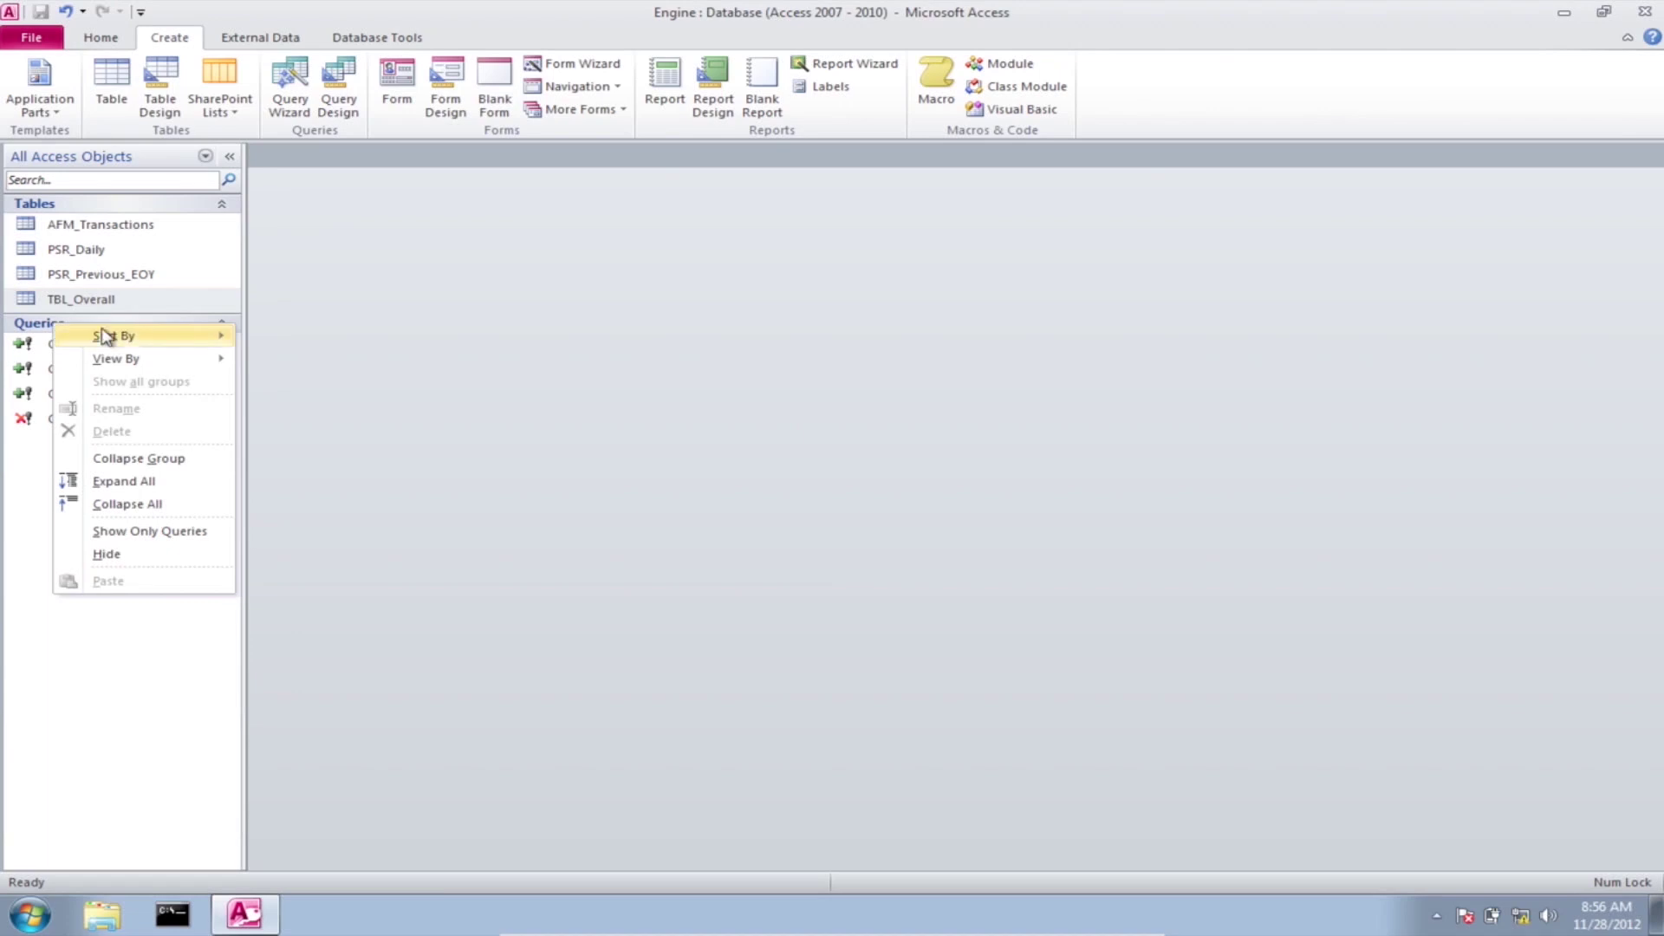
mouse_move(145, 334)
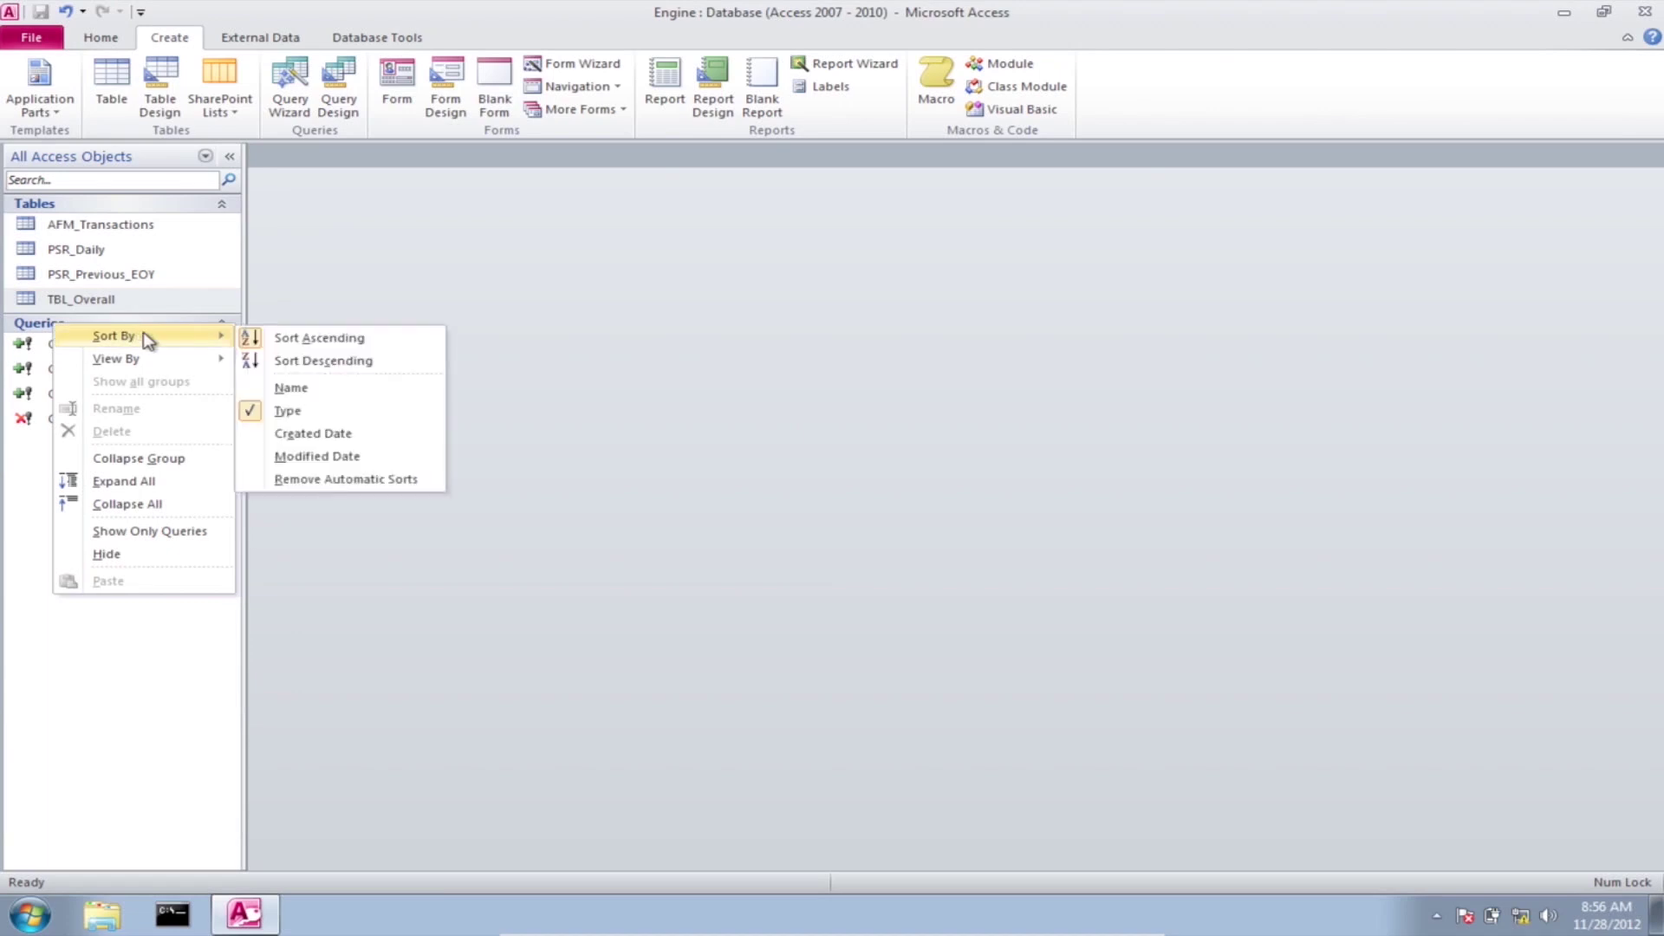
click(293, 389)
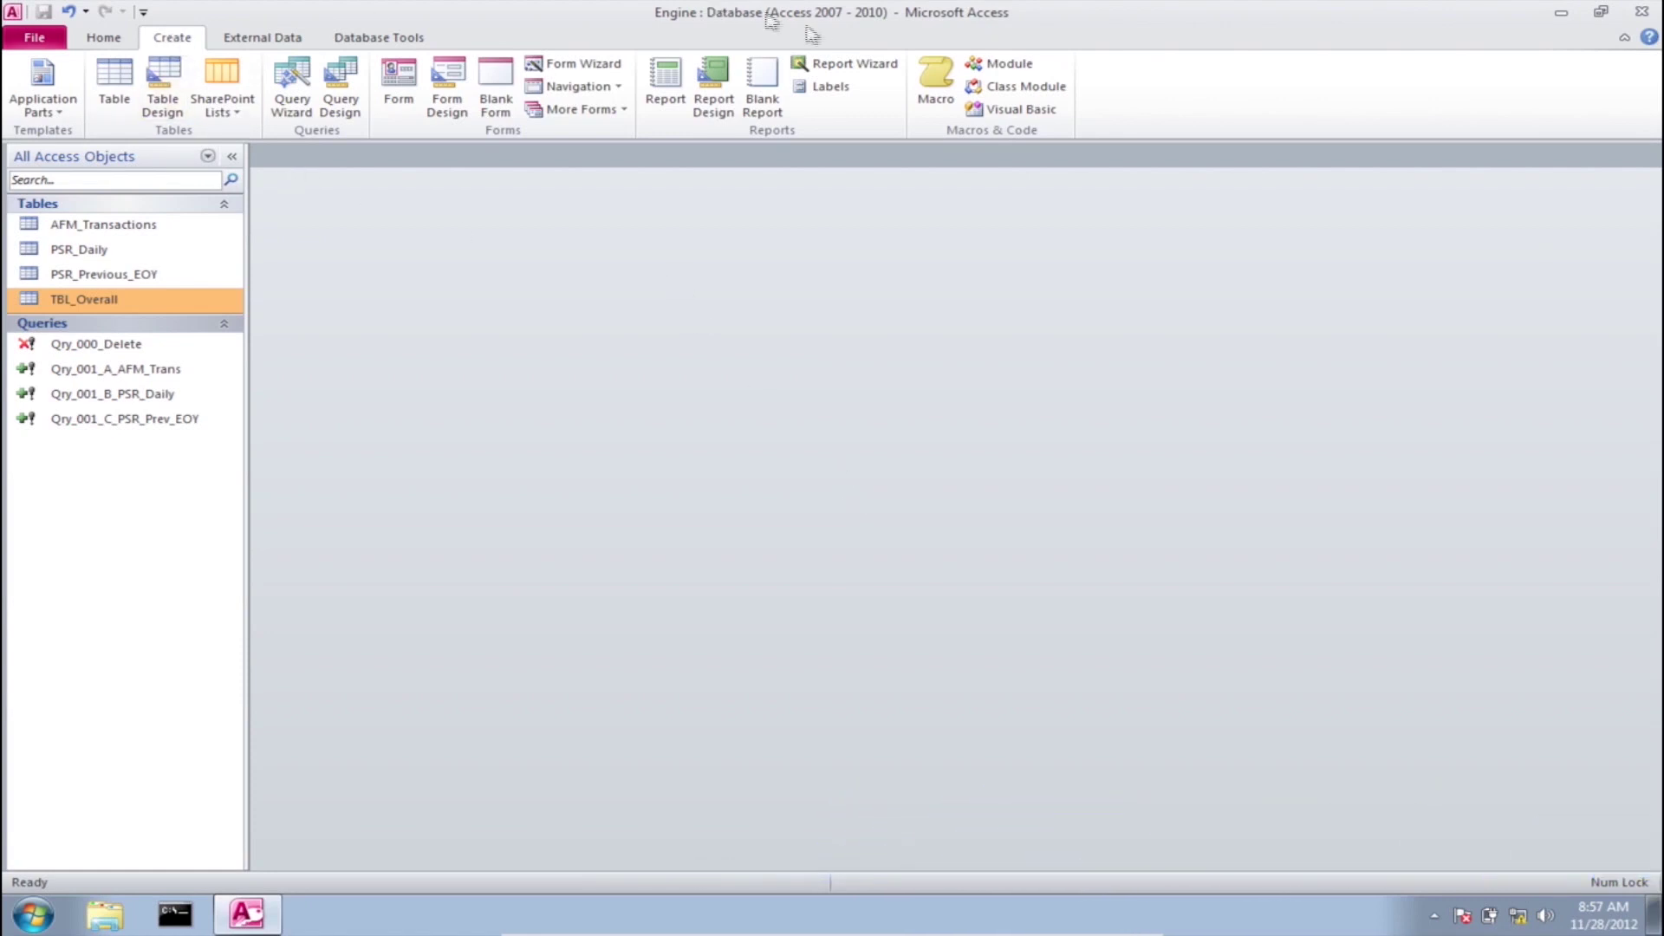
Step: Create a macro that opens Qry_000_Delete, Qry_001_A_AFM_Trans, Qry_001_B_PSR_Daily and Qry_001_C_PSR_Prev_EOY in that order
click(936, 92)
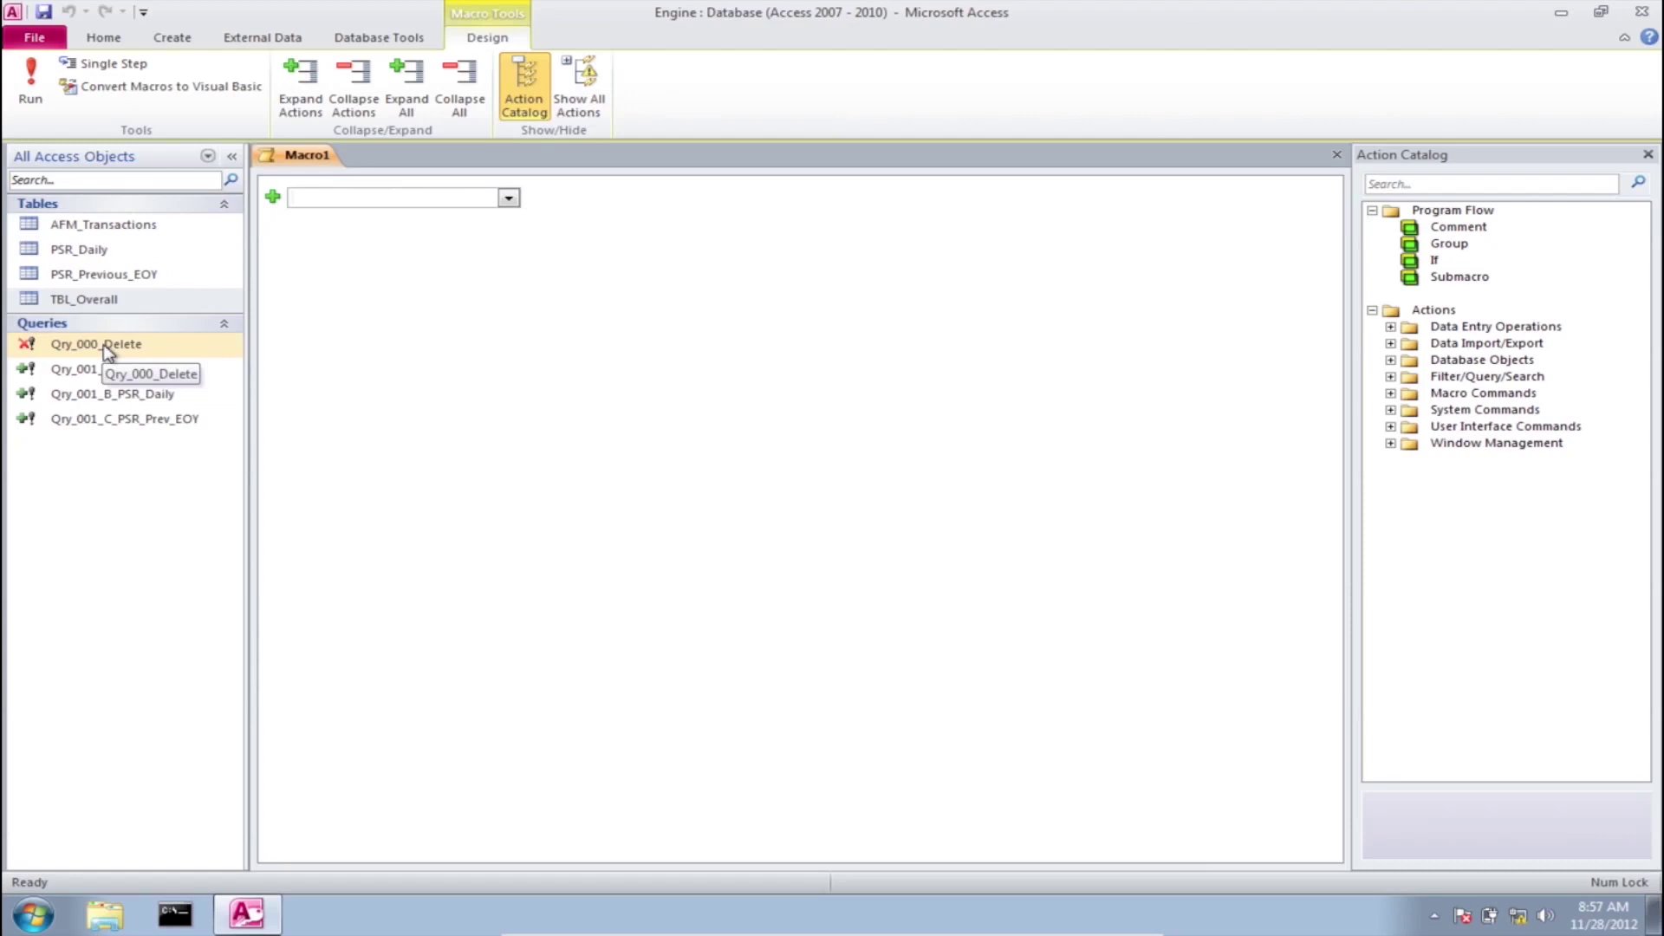
drag(104, 347, 362, 202)
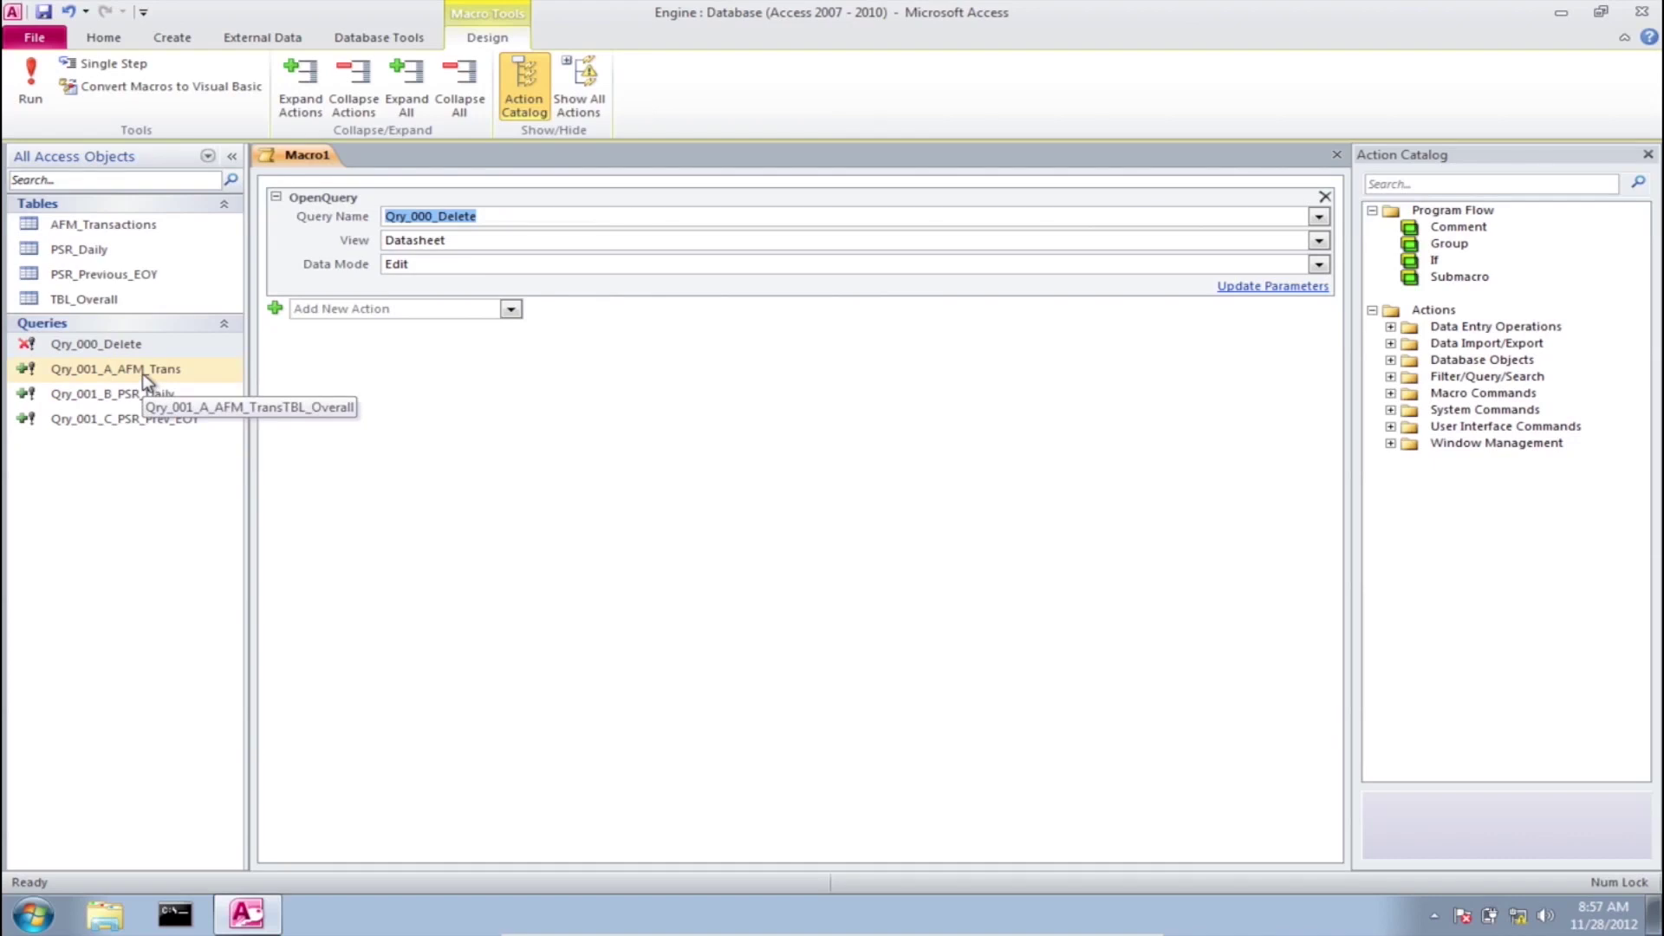
drag(143, 368, 373, 311)
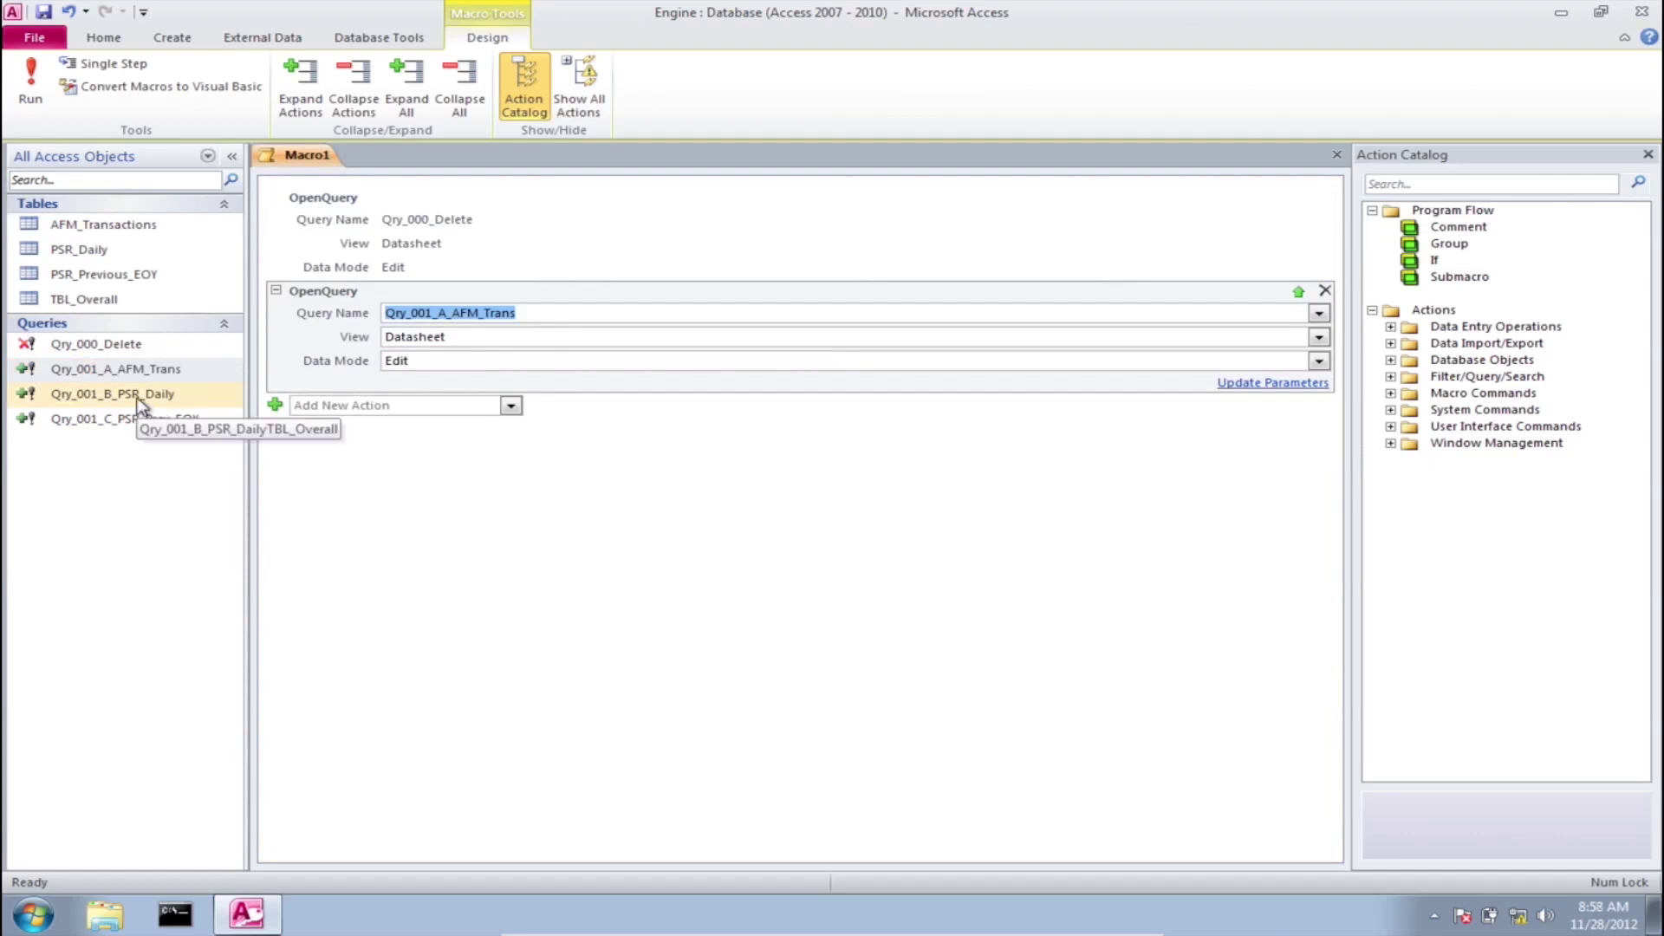
drag(138, 400, 352, 404)
drag(138, 420, 373, 499)
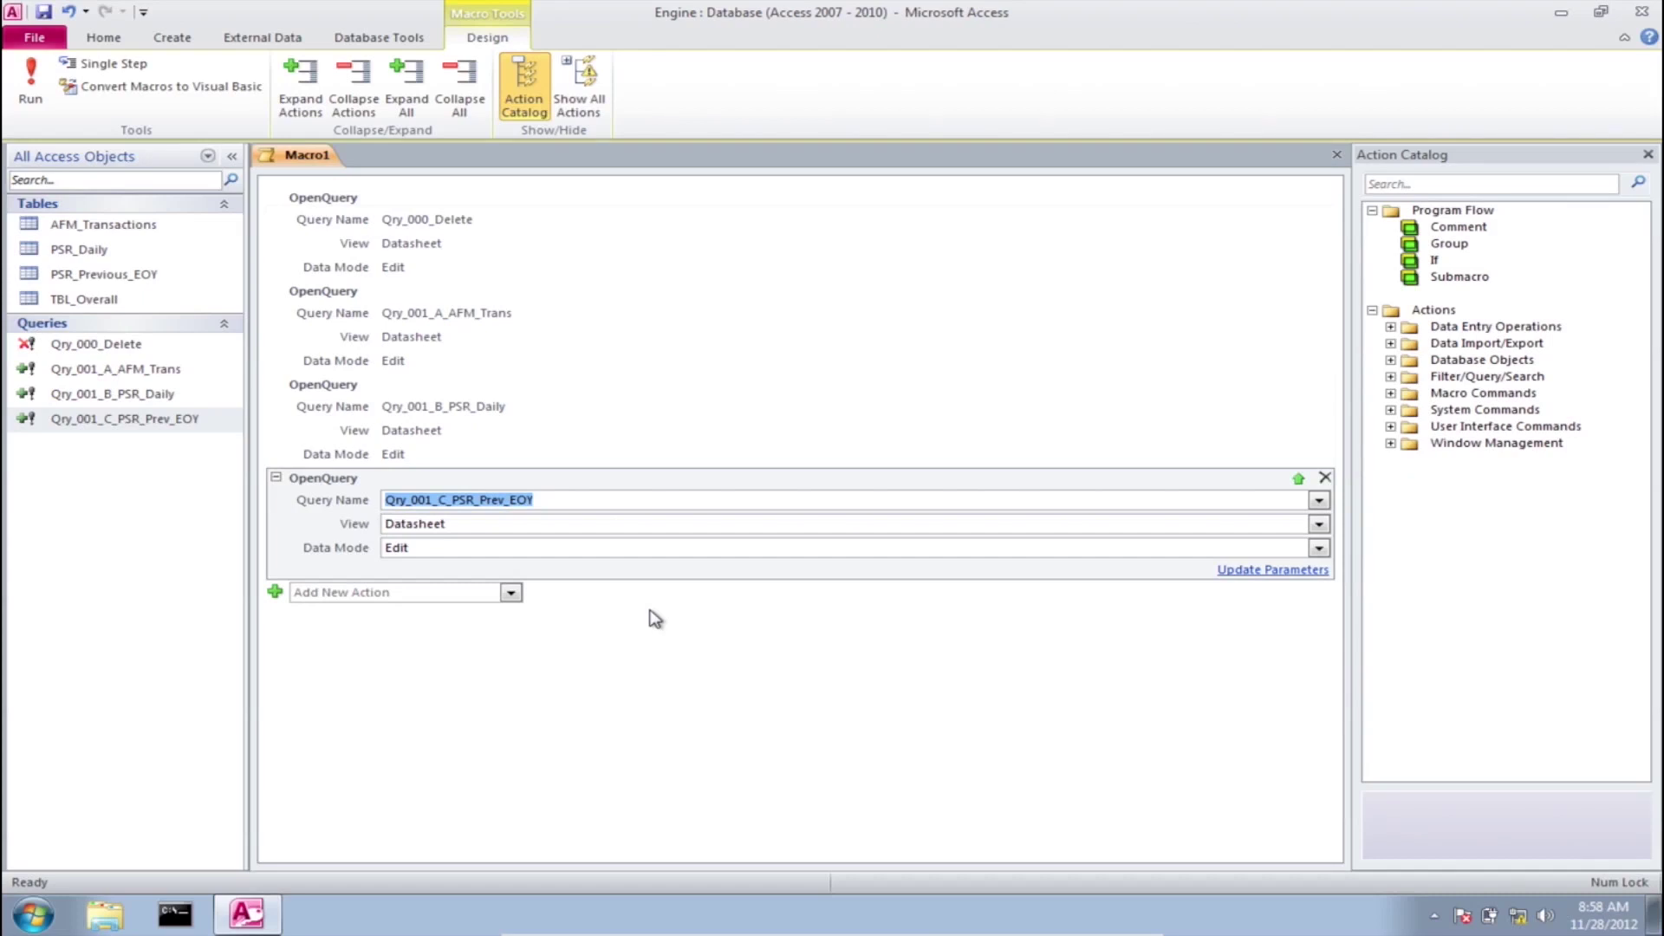
Step: Add a MessageBox action at the end of the macro with the message "Done"
click(452, 593)
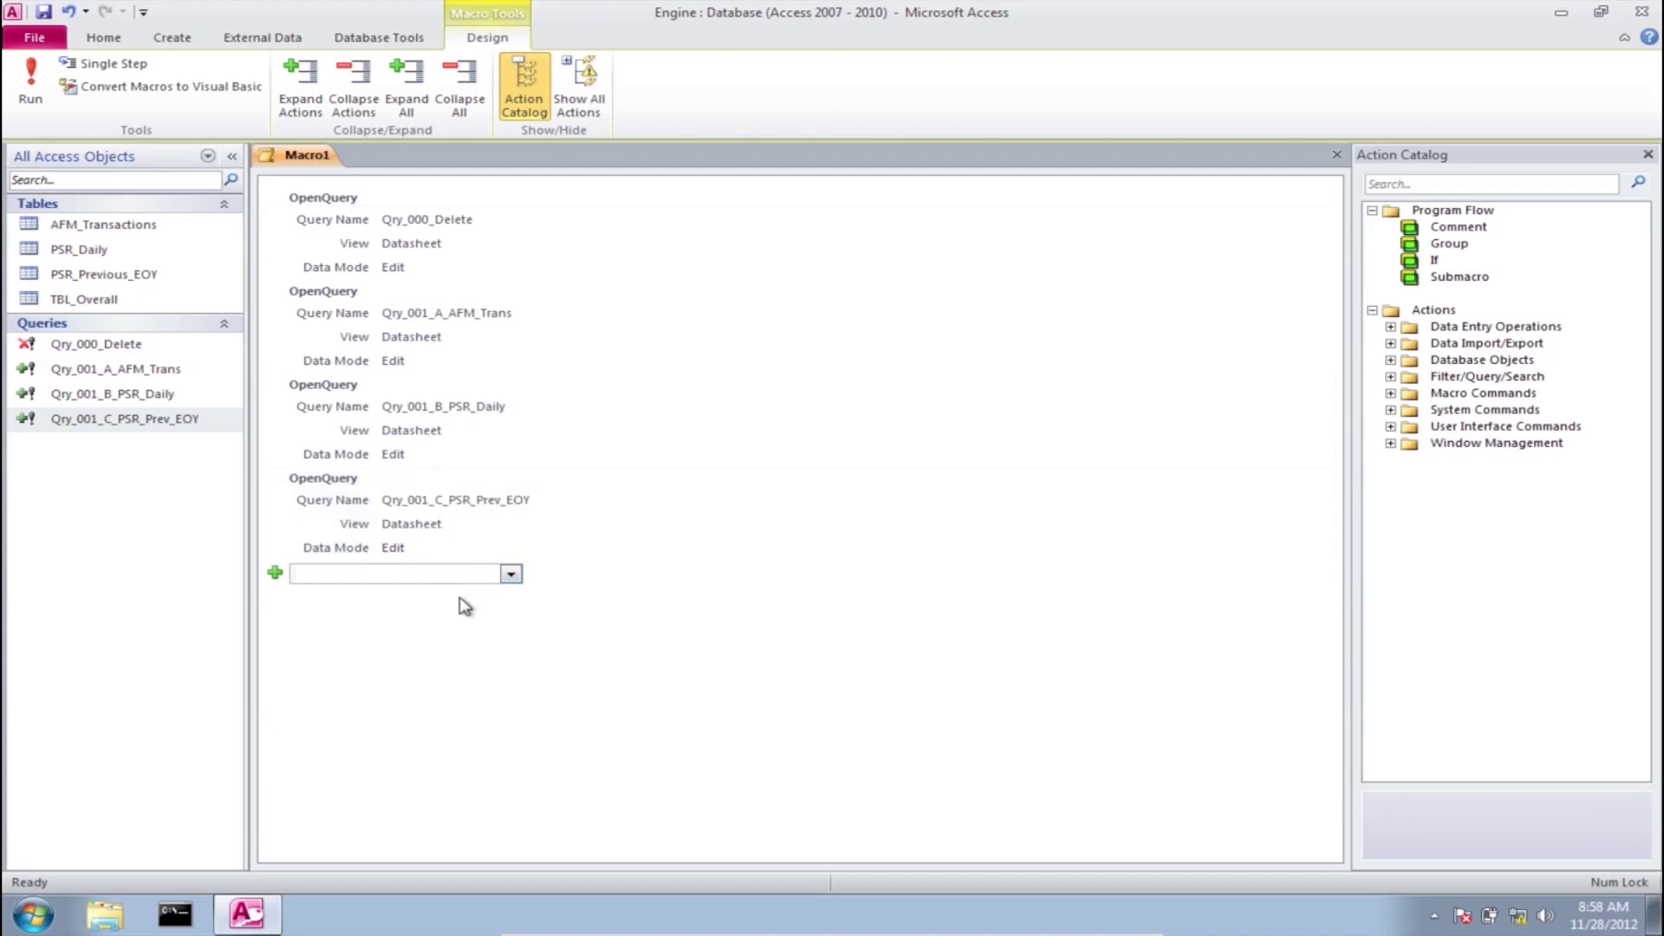
text(MsgBox)
key(Return)
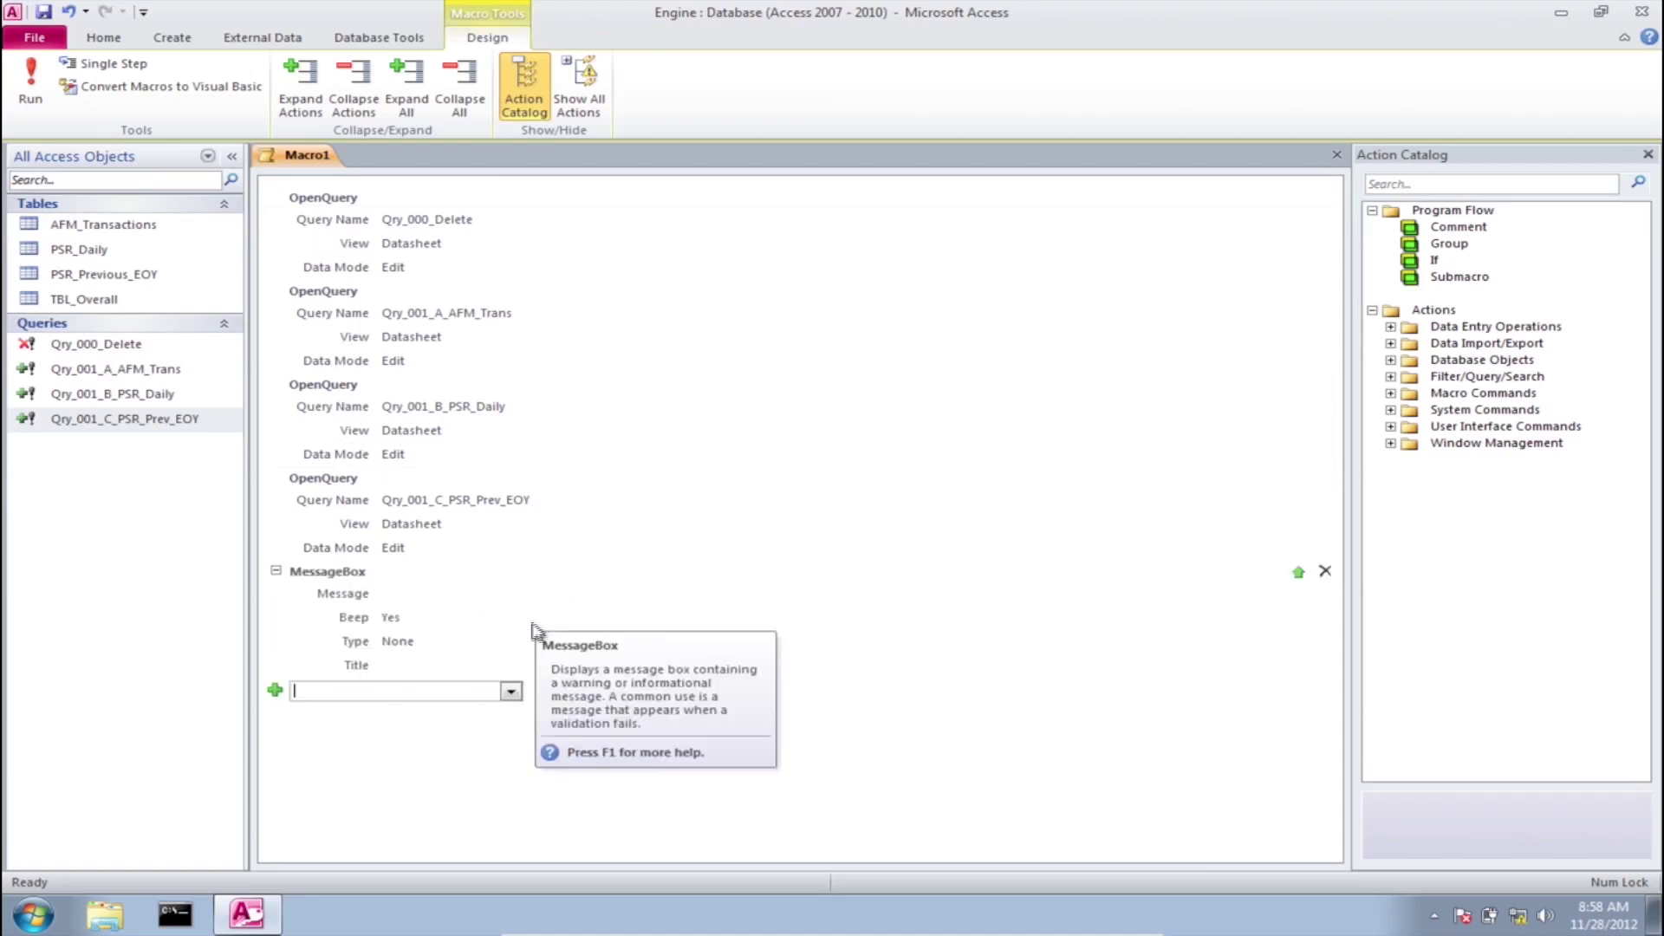
click(438, 599)
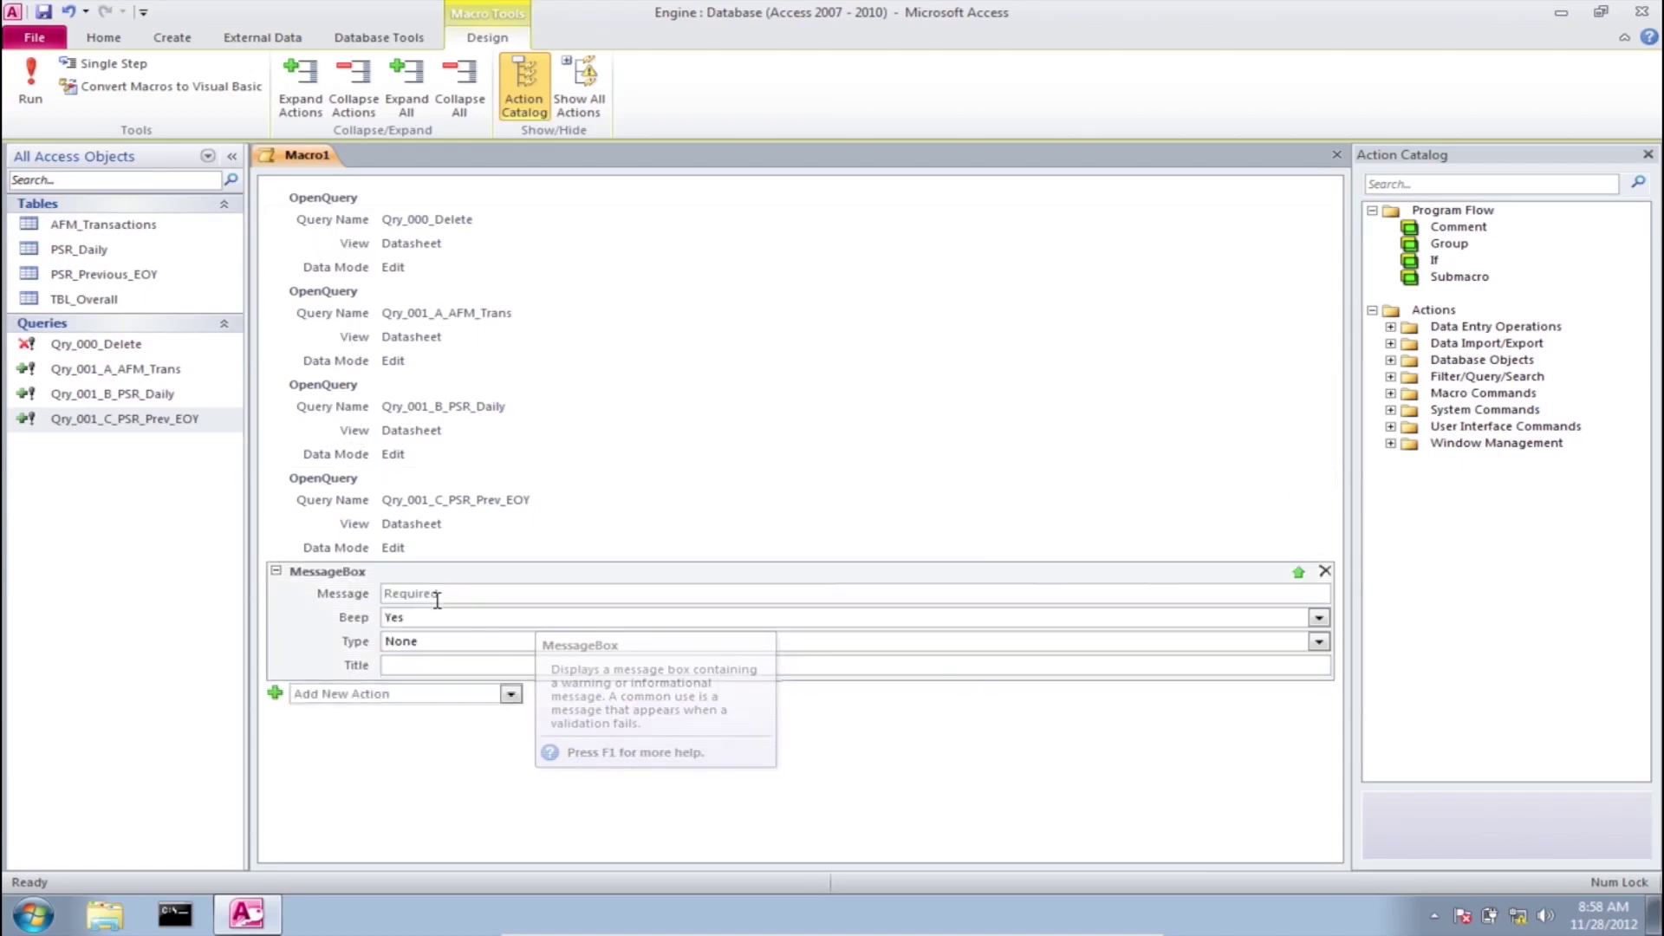
click(452, 595)
text(Done)
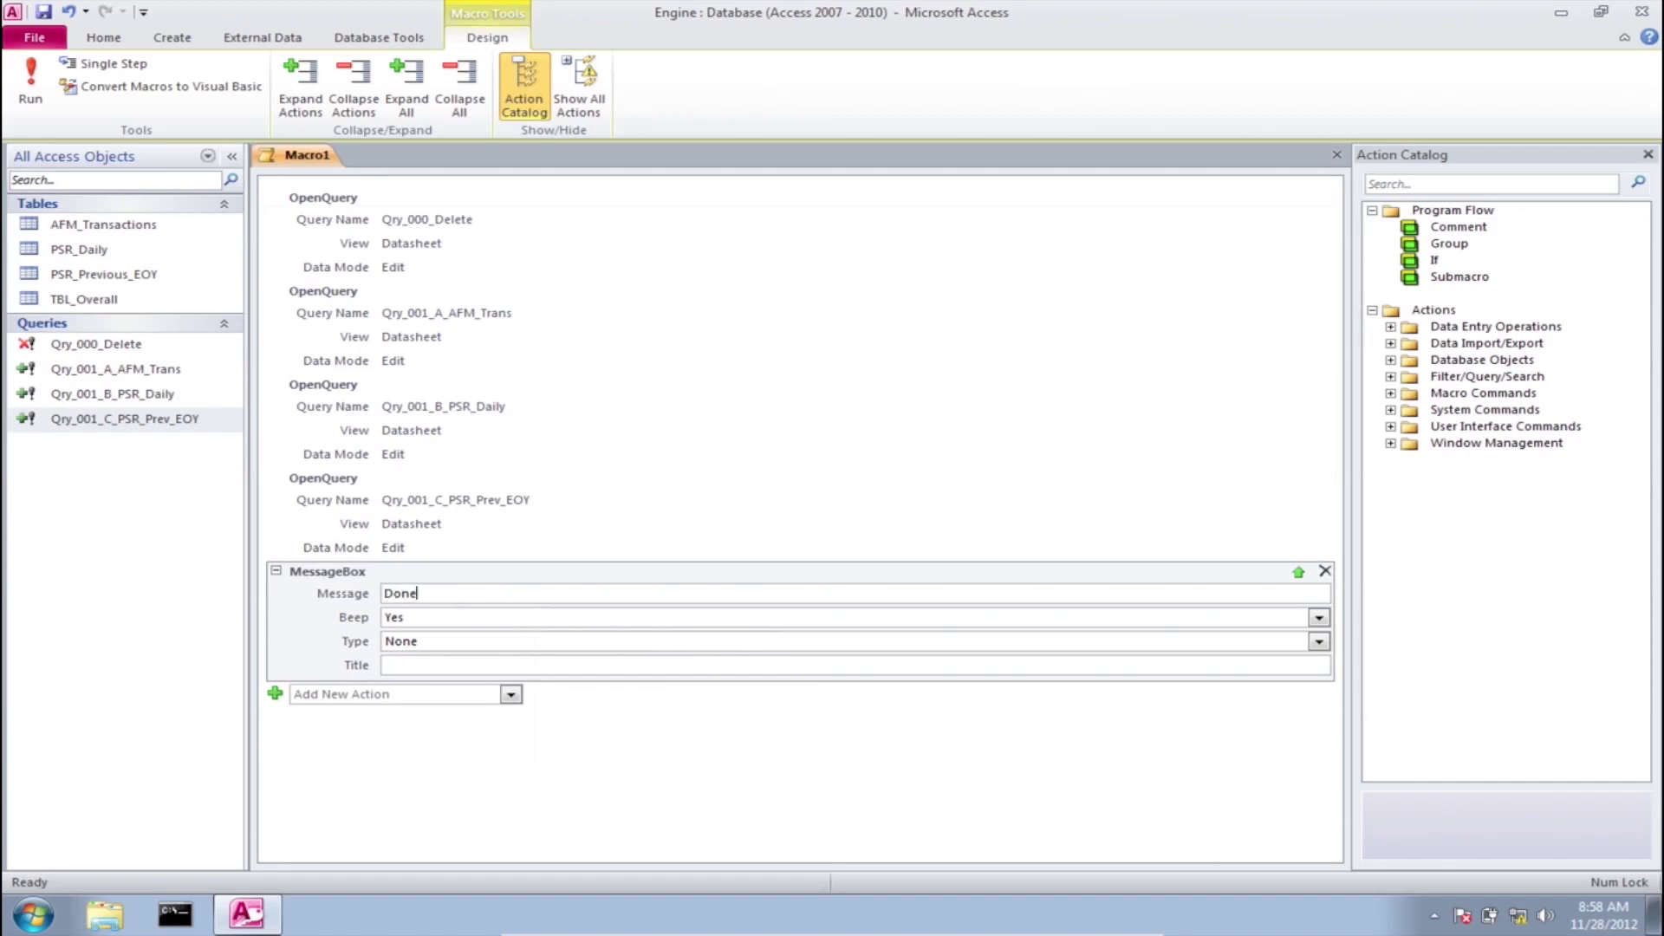
click(747, 731)
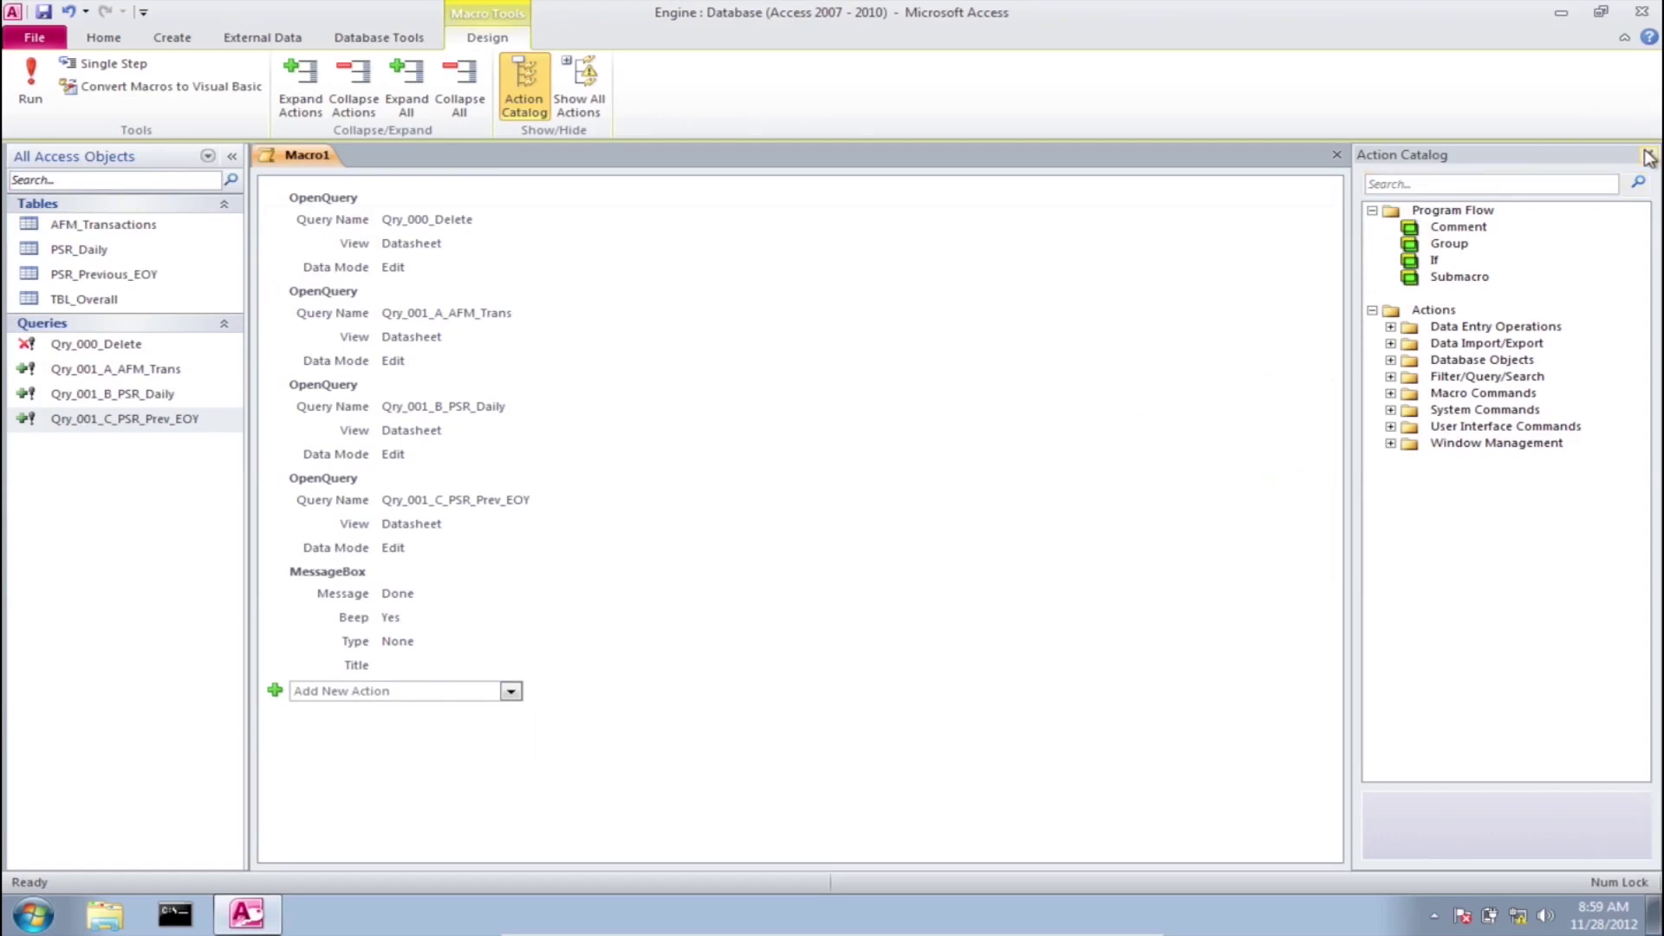
Step: Close the new macro and save it as Macro_001_Update
click(1336, 156)
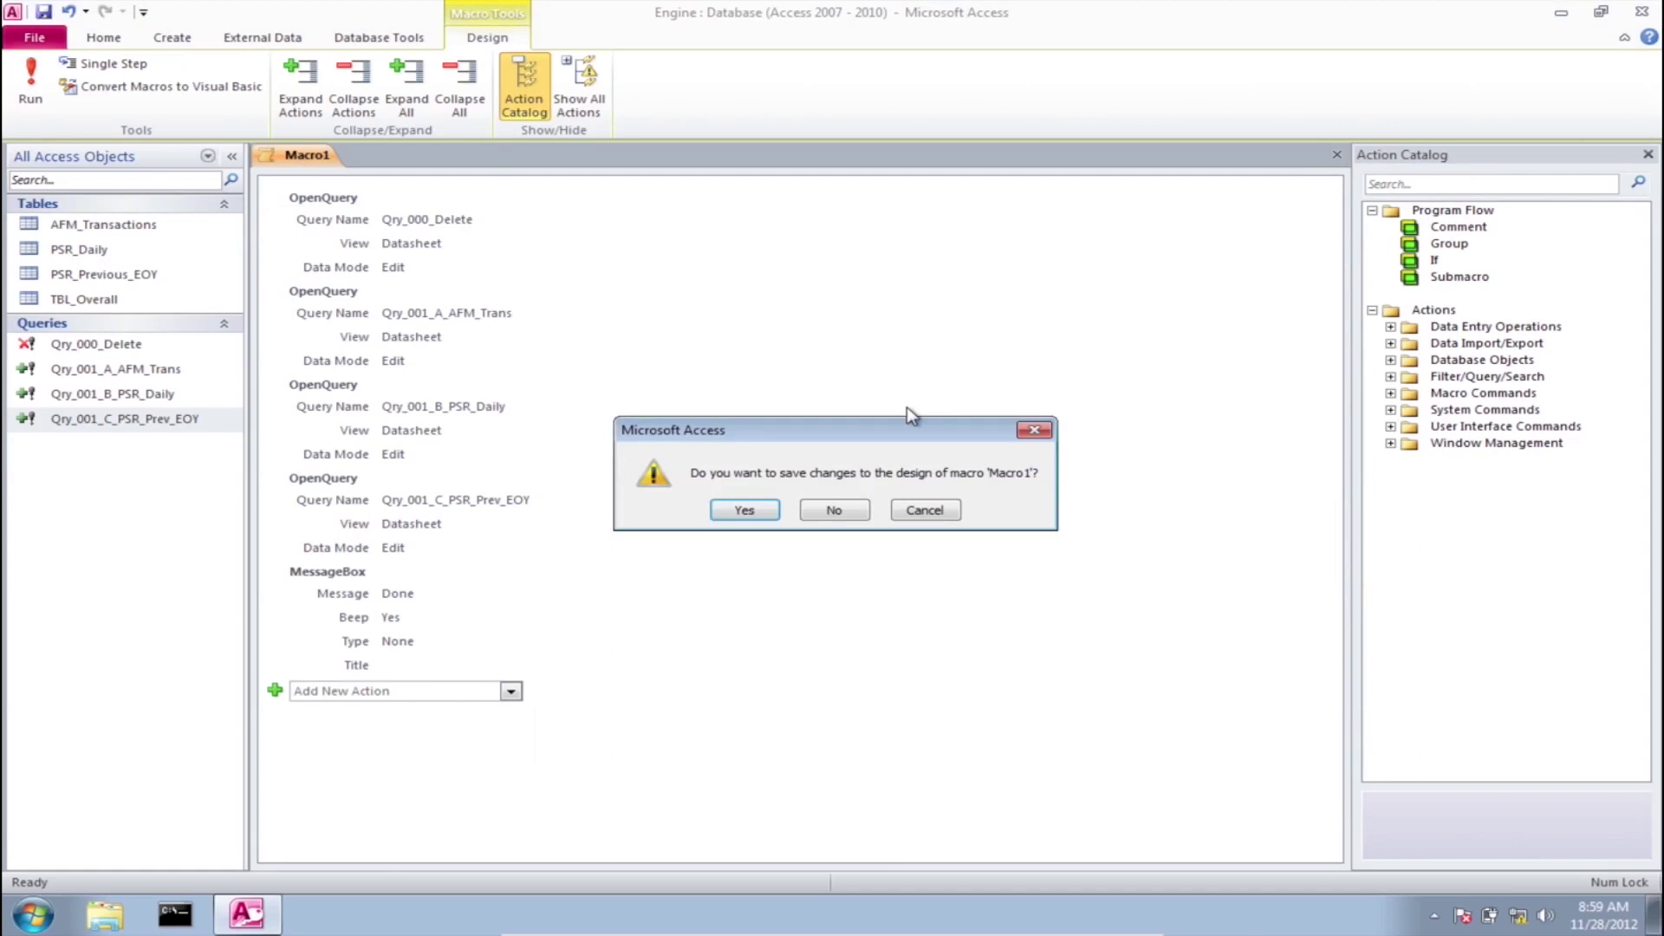
click(744, 511)
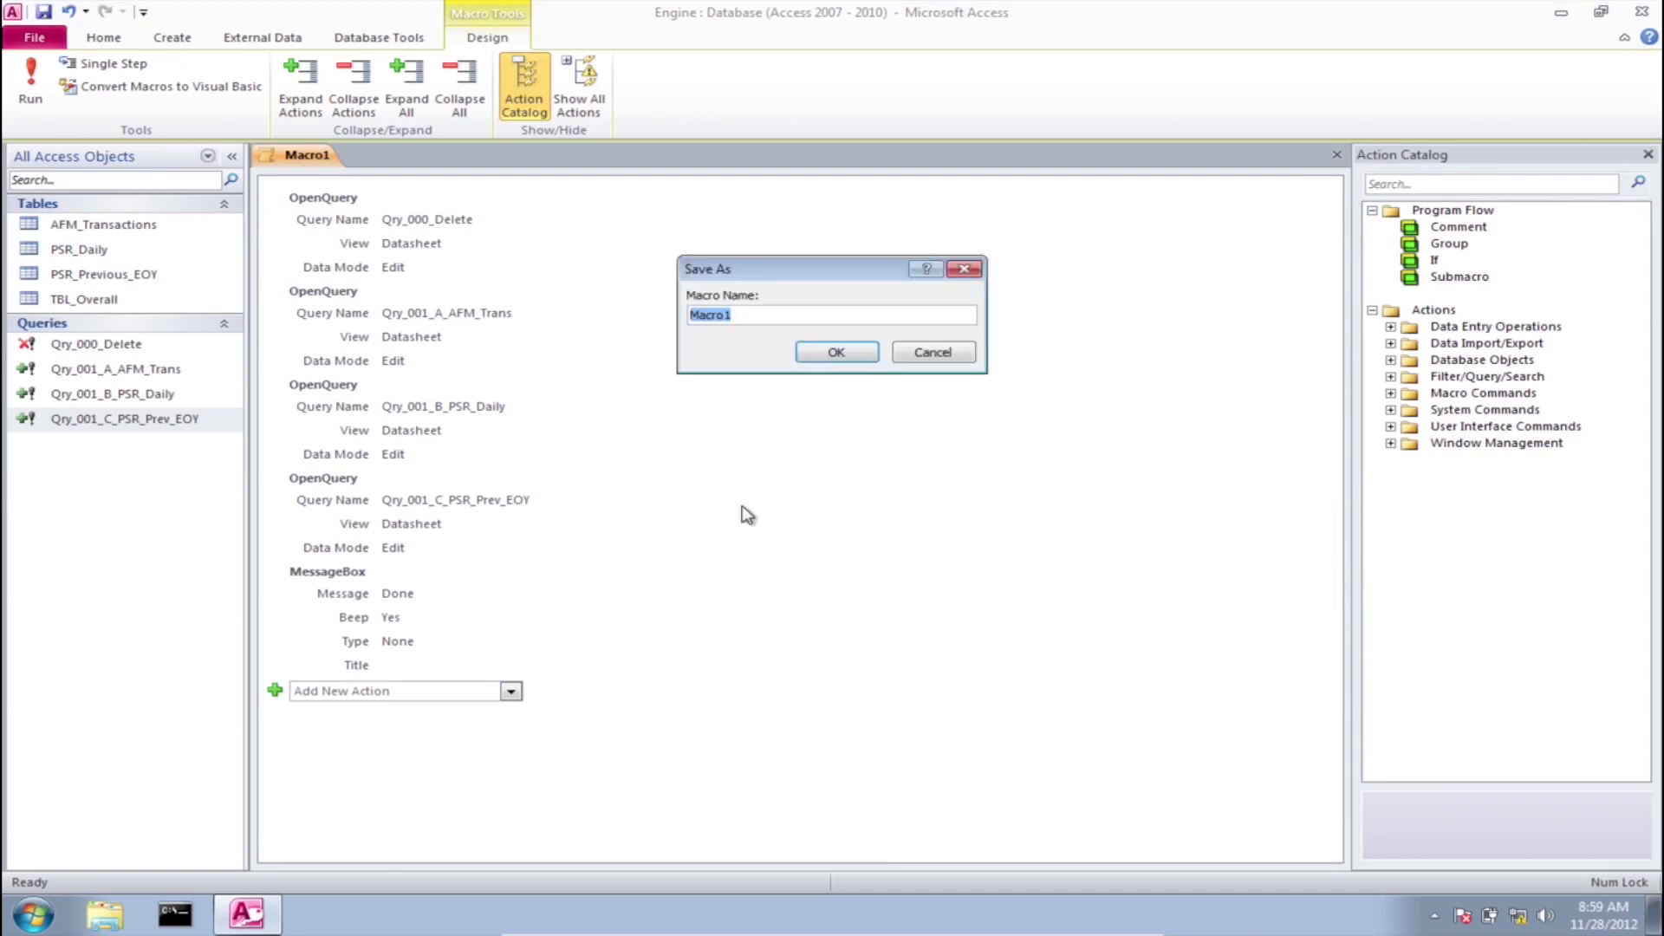
key(End)
key(BackSpace)
text(_001_Updae)
key(BackSpace)
text(te)
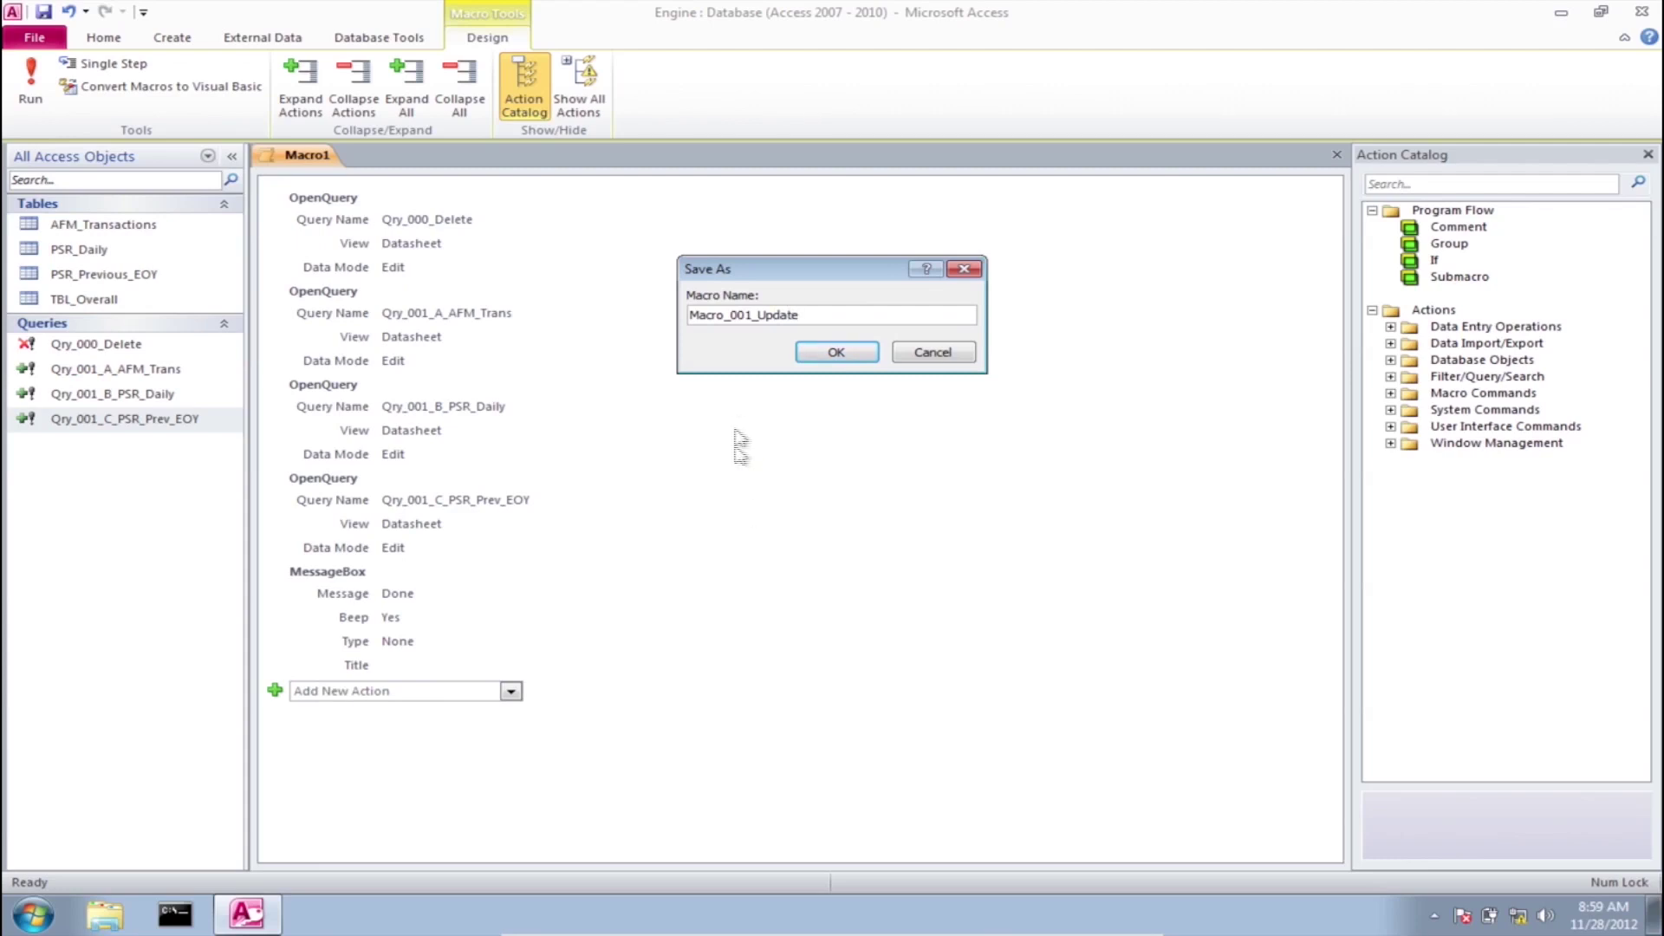
click(811, 351)
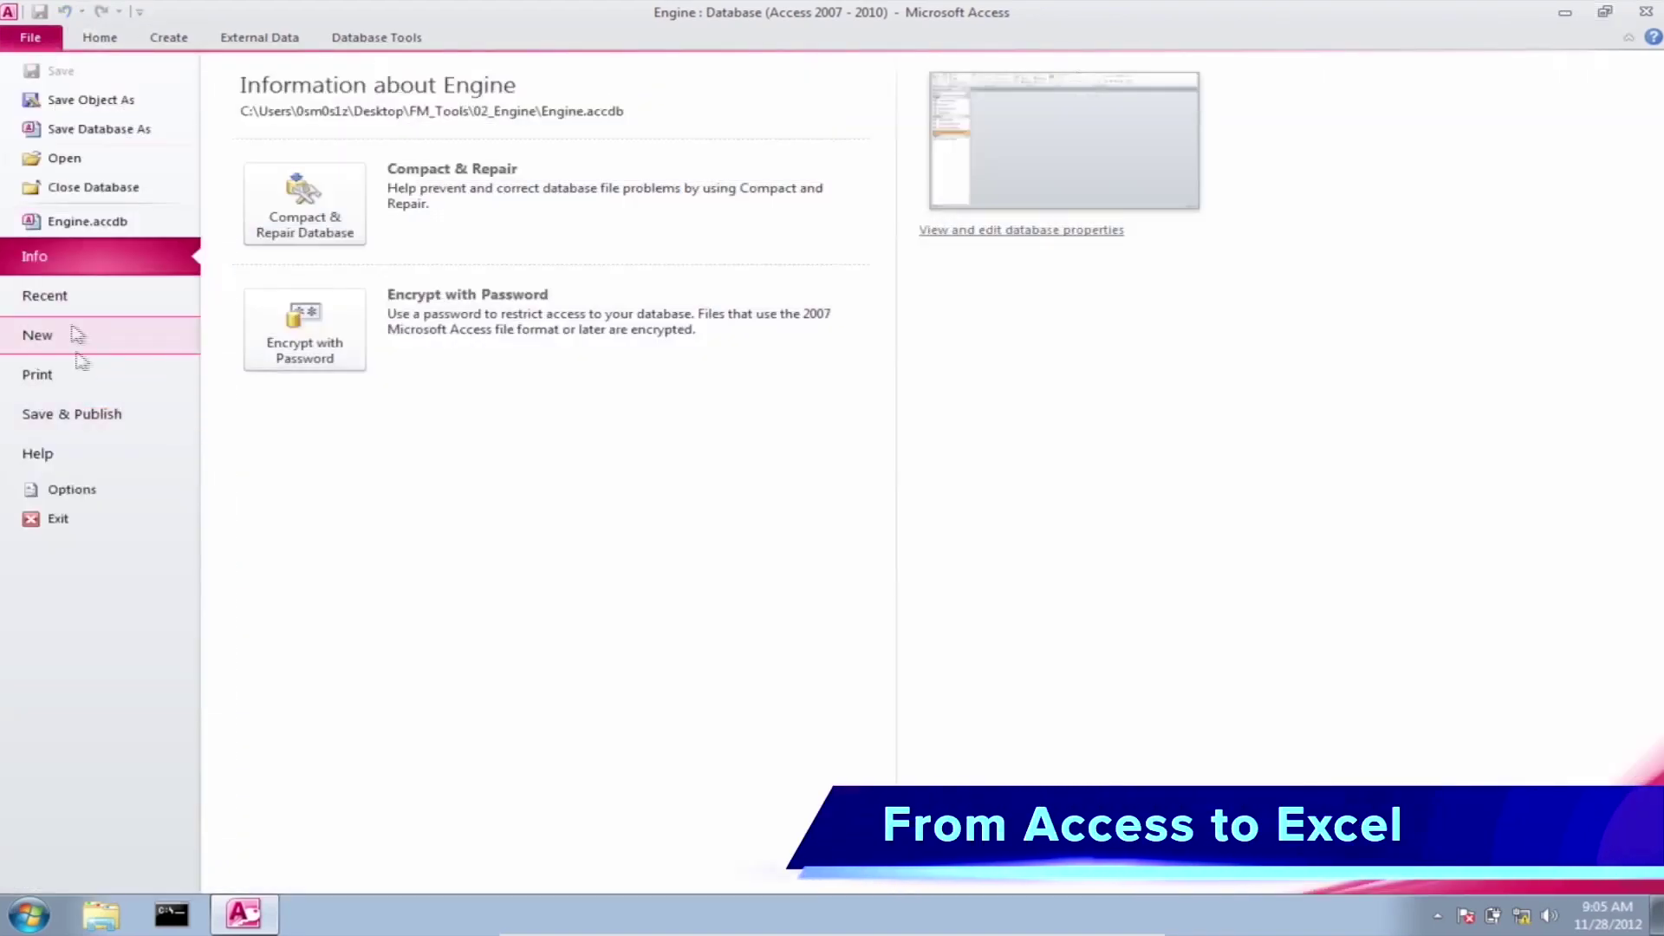
Step: Turn off the client-setting confirmations for record changes, document deletions and action queries
click(82, 489)
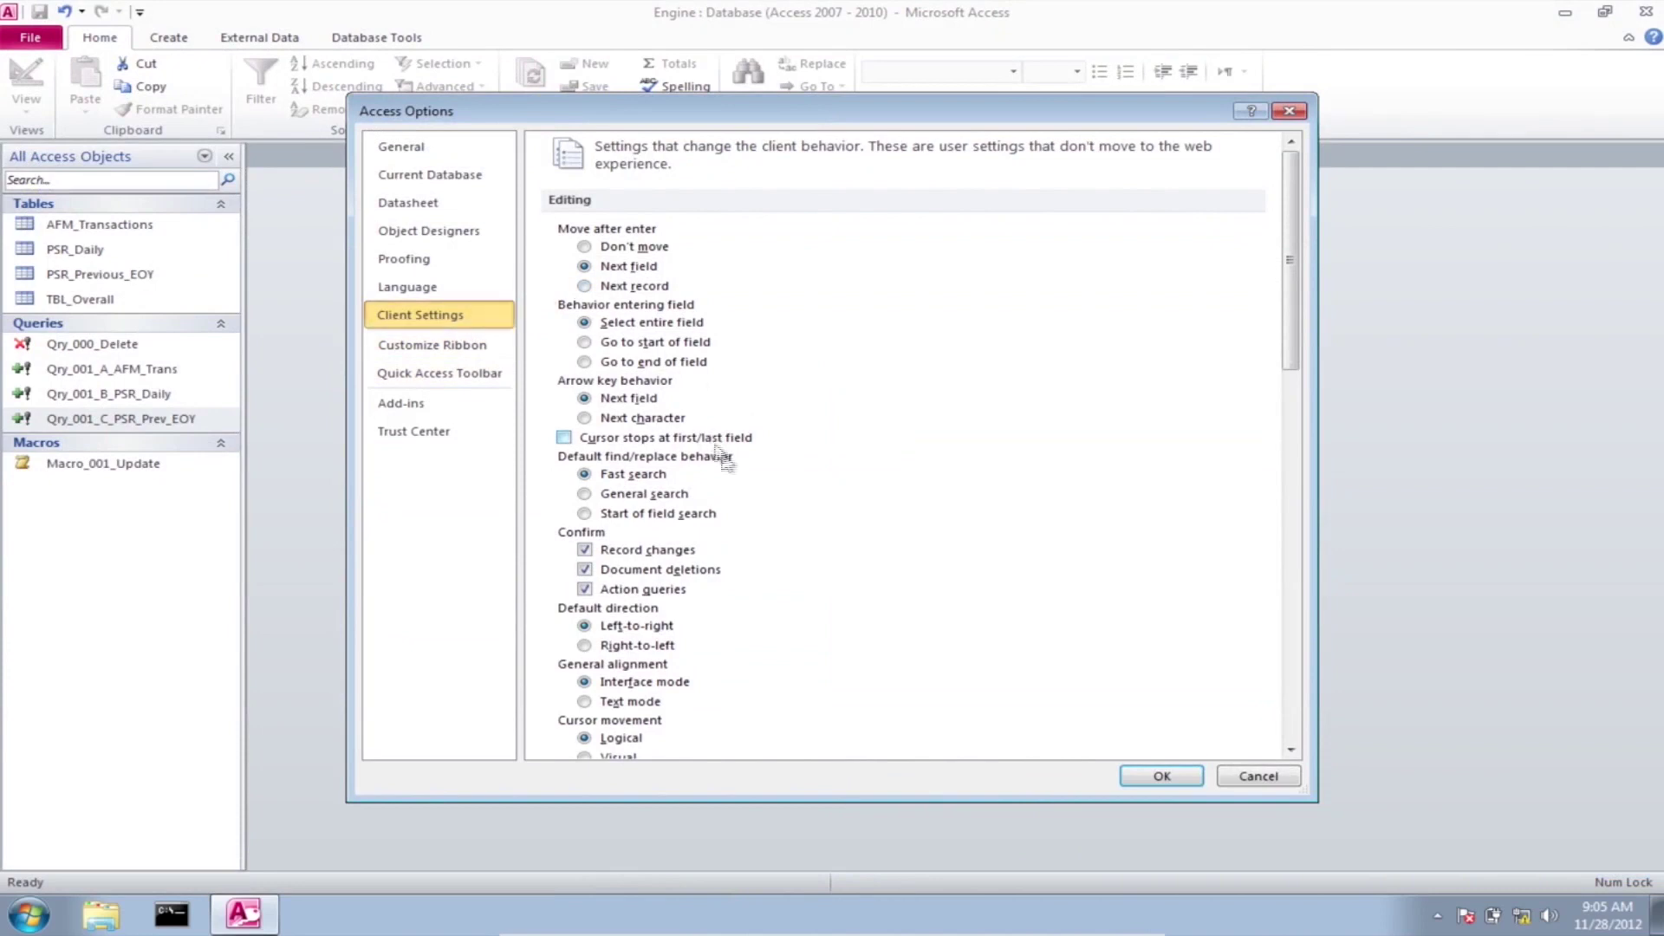
click(585, 550)
click(586, 570)
click(585, 589)
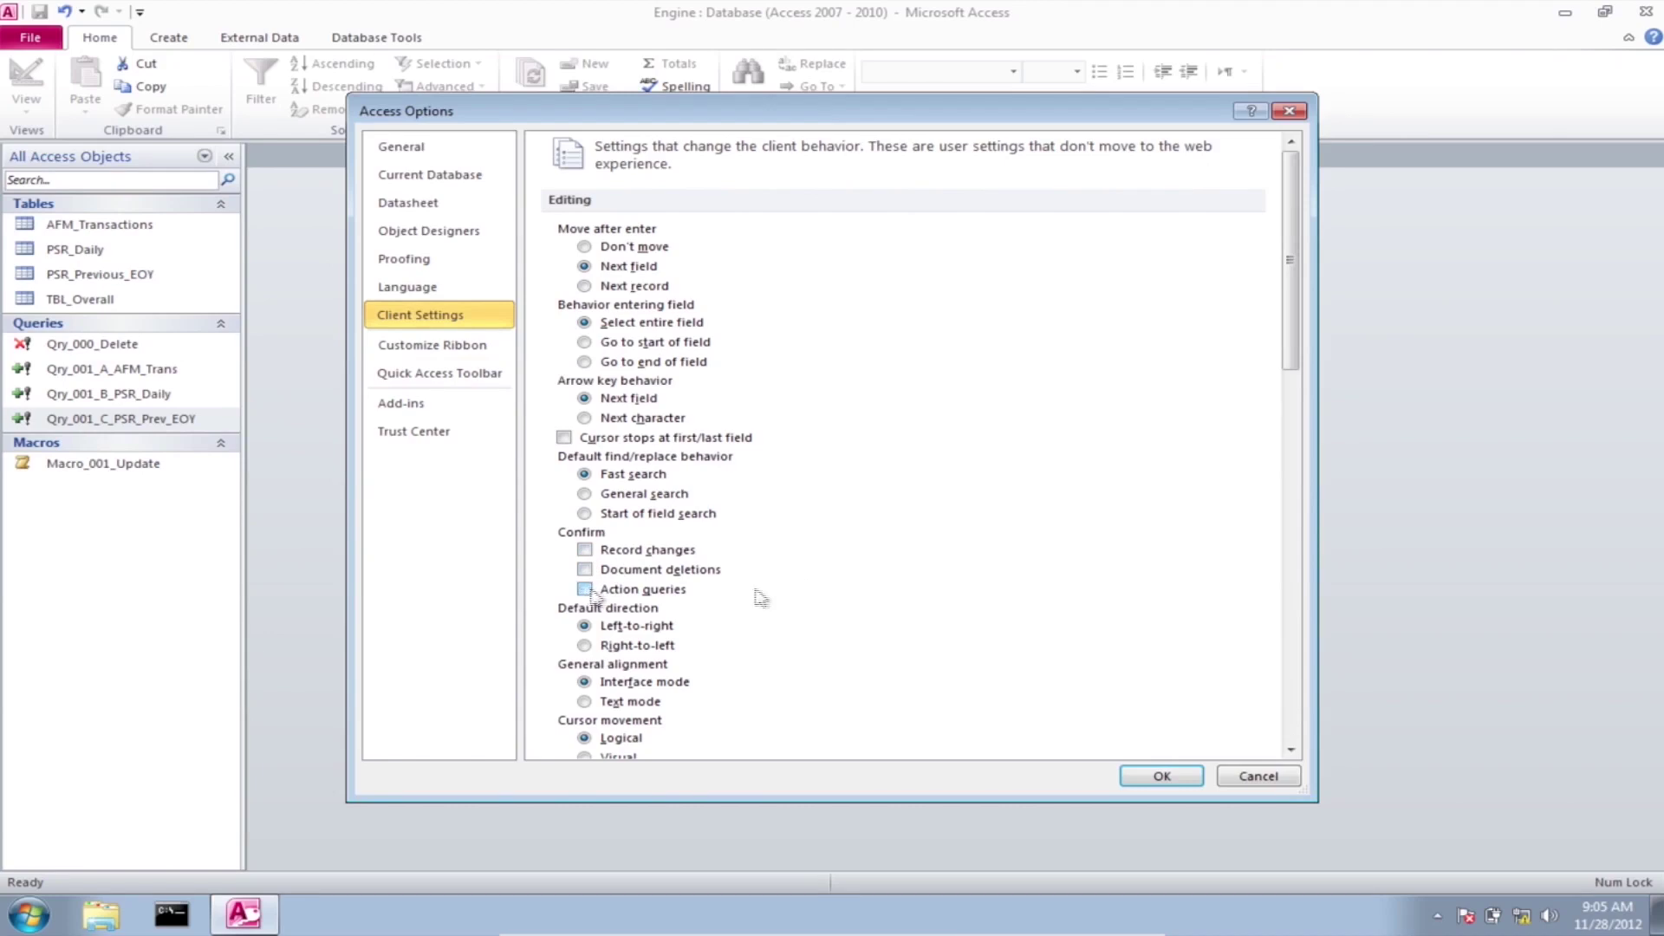
click(1163, 777)
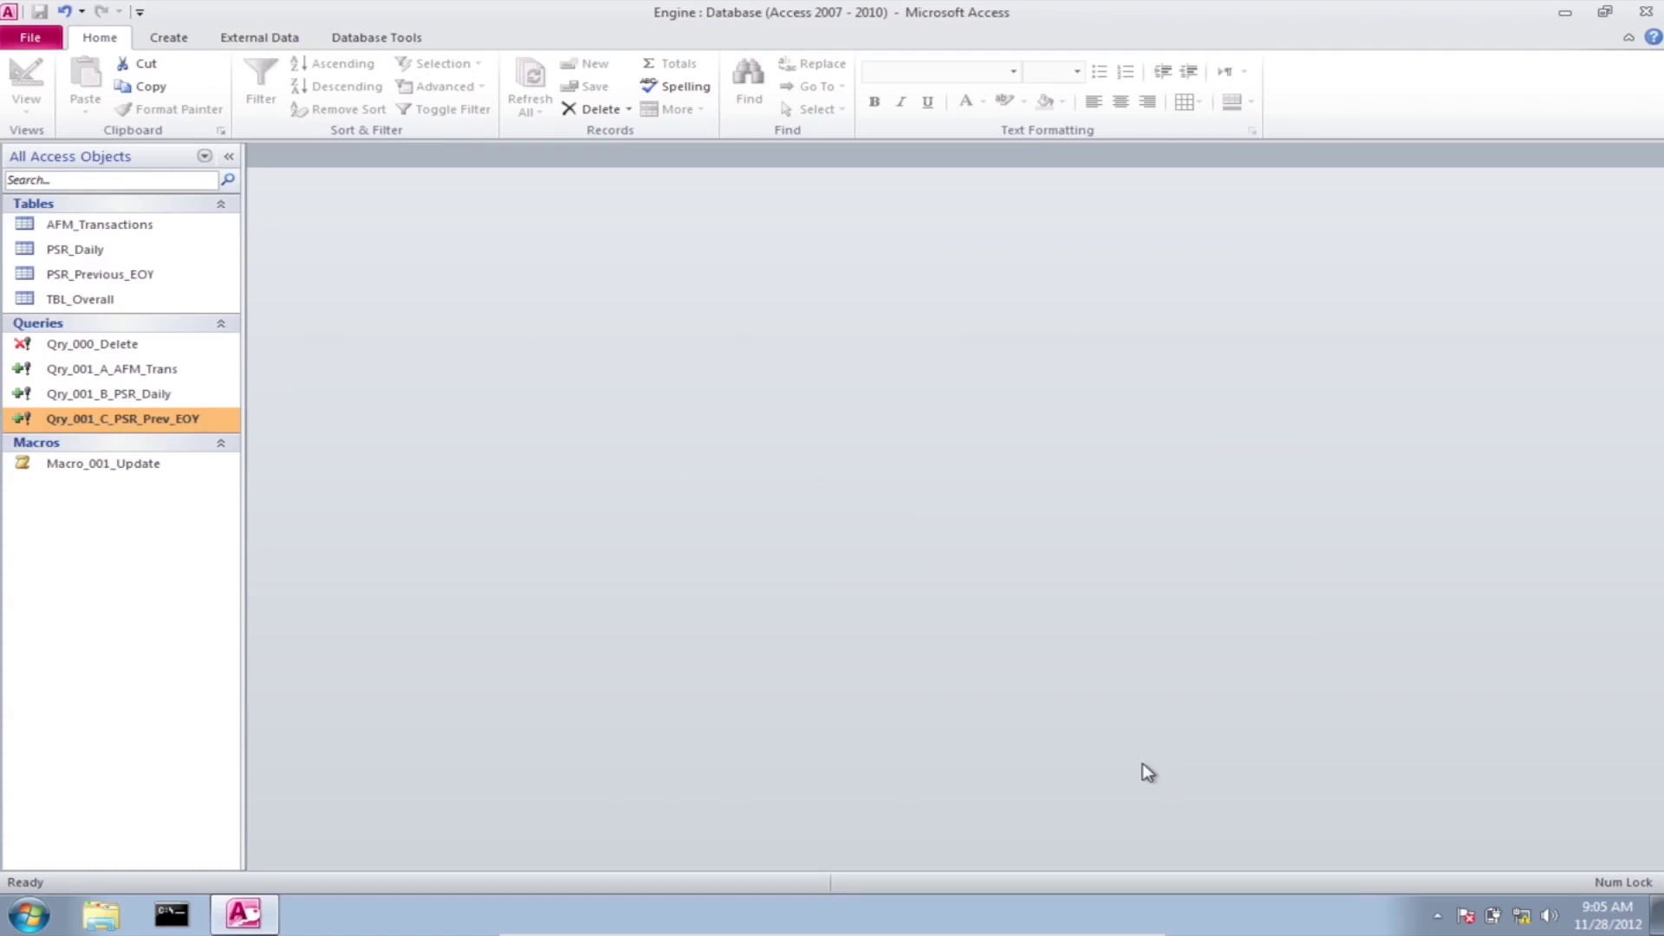
Step: Find and launch Microsoft Excel 2010 with a blank workbook
click(28, 915)
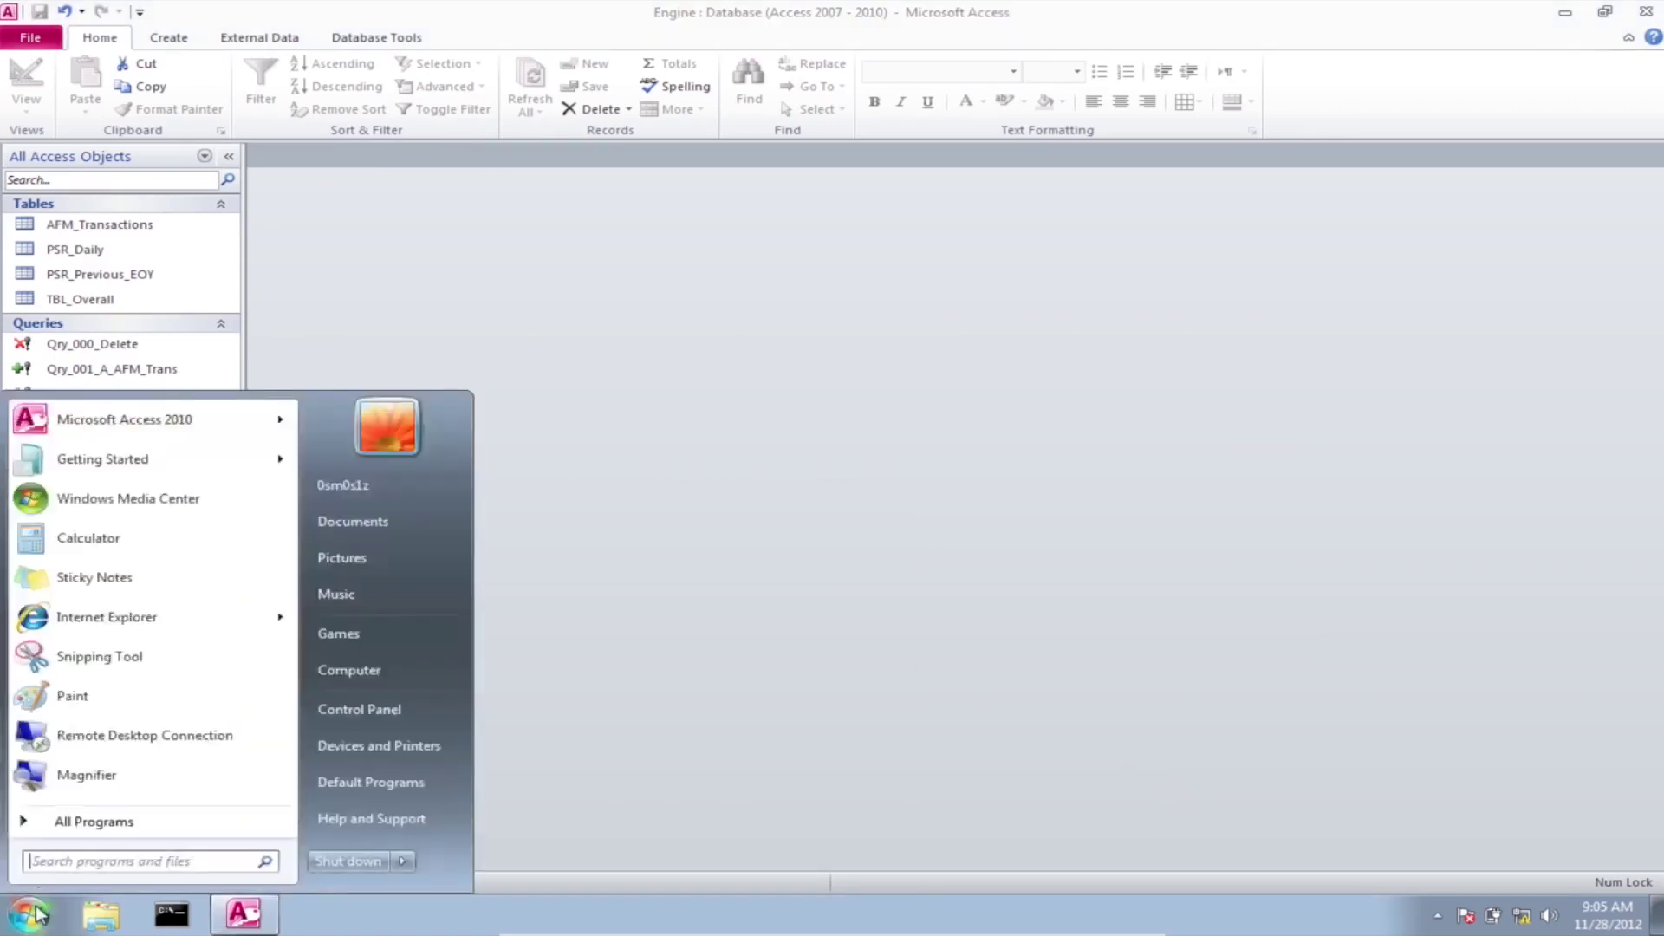
text(ex)
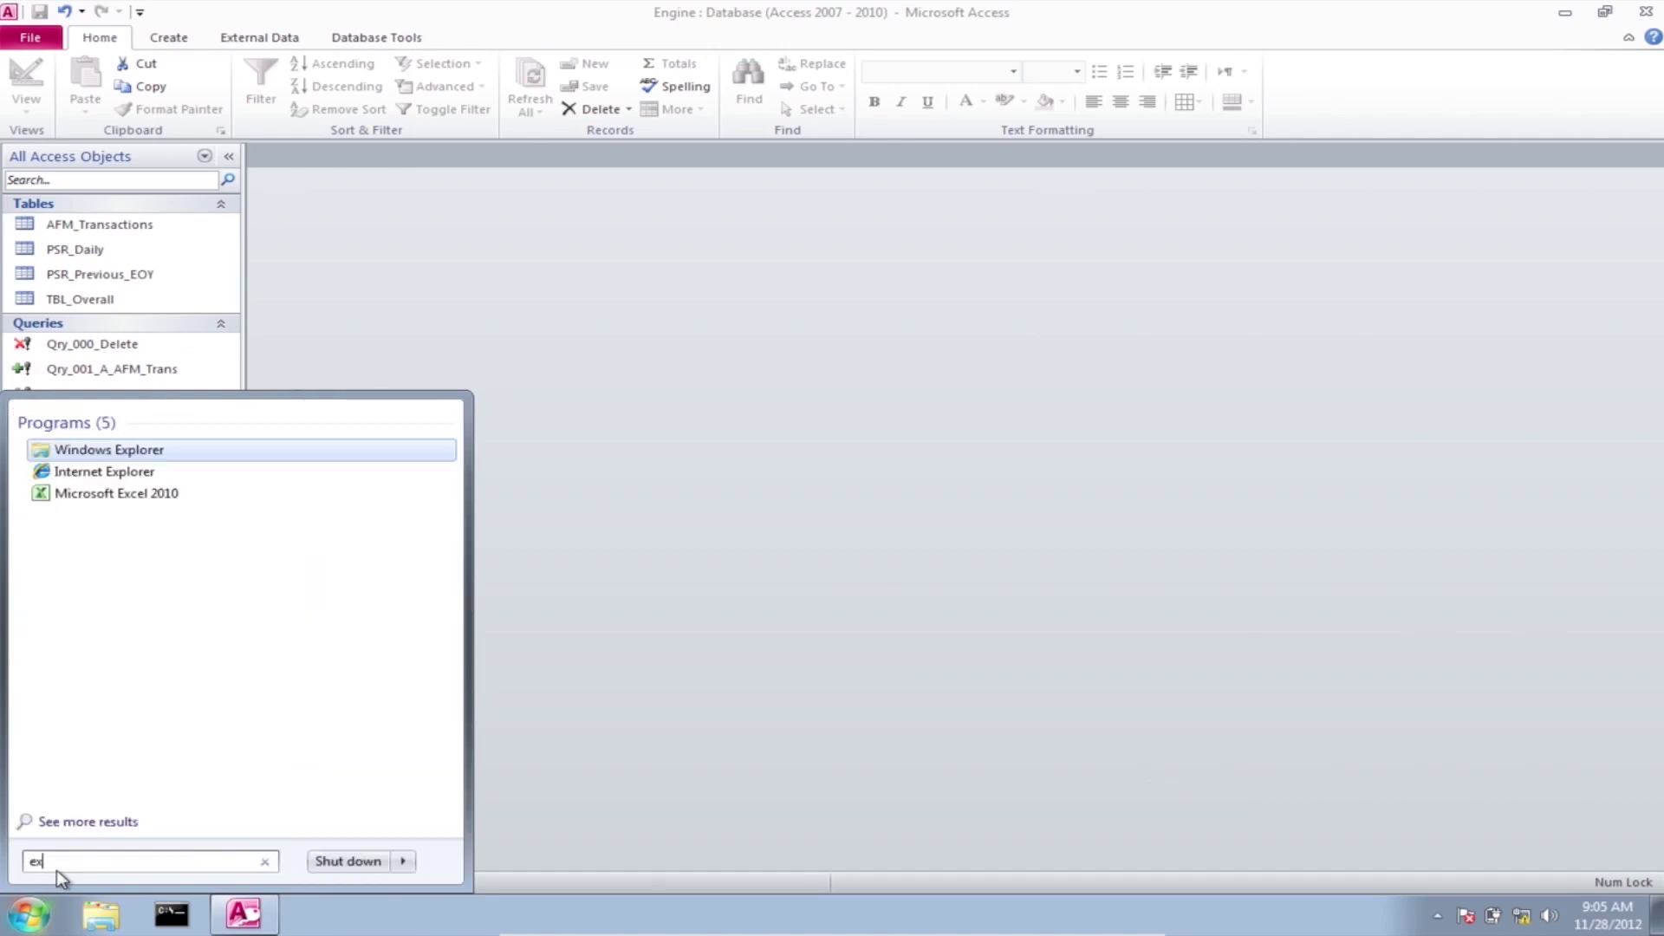
text(xce)
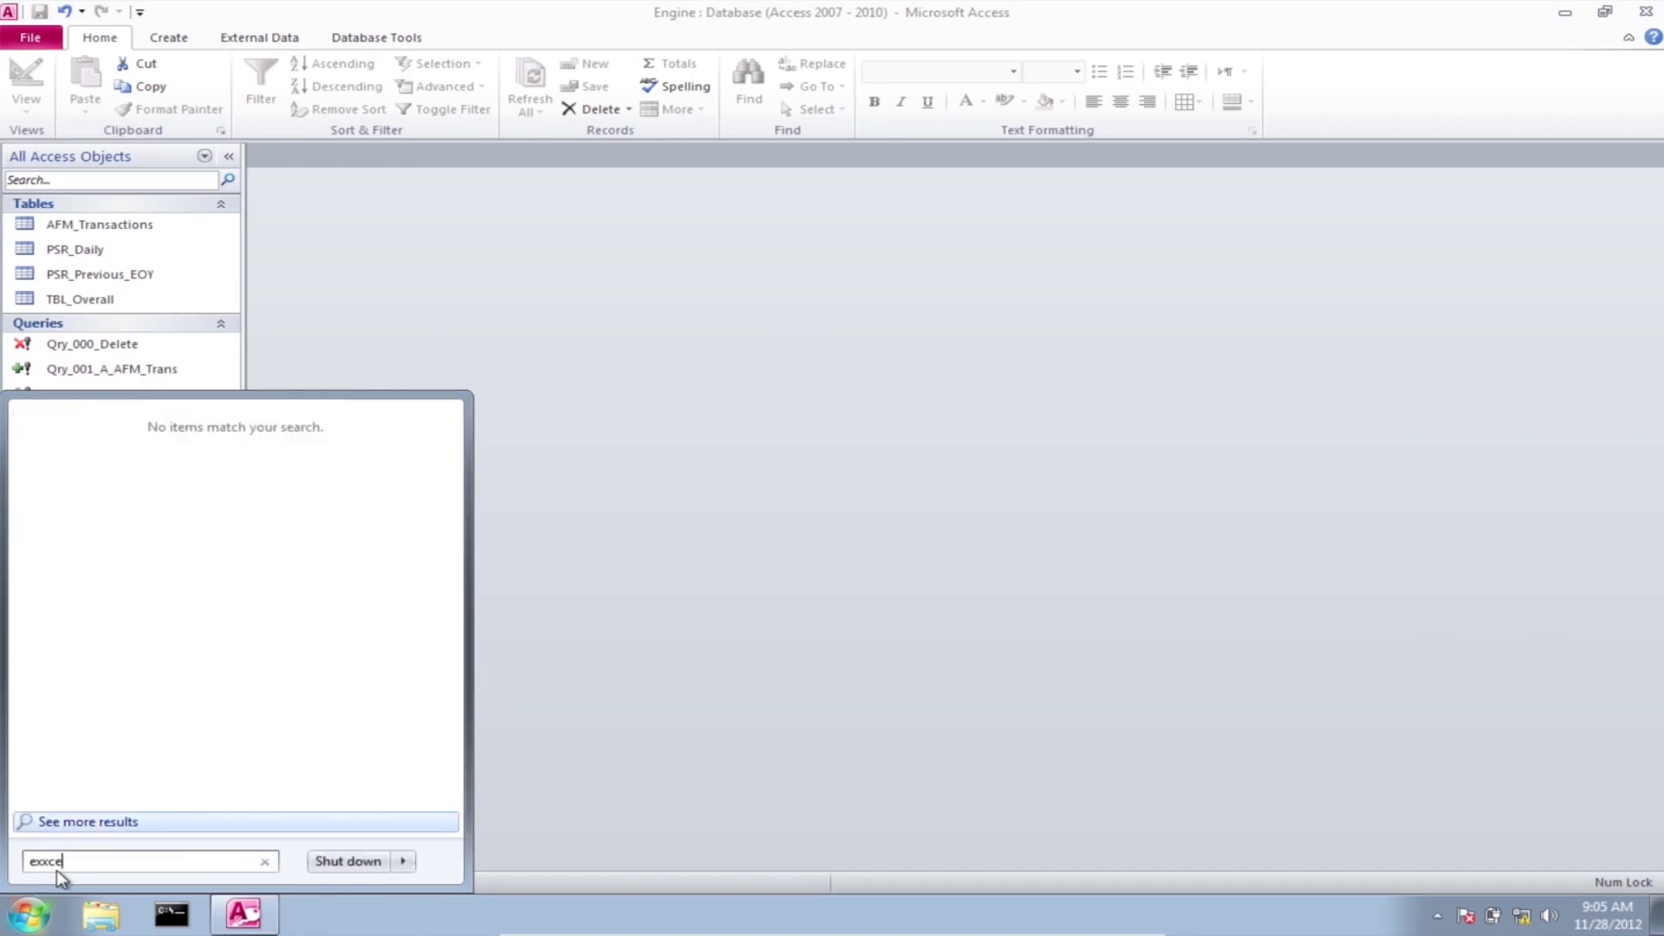
key(BackSpace)
key(BackSpace)
text(ce)
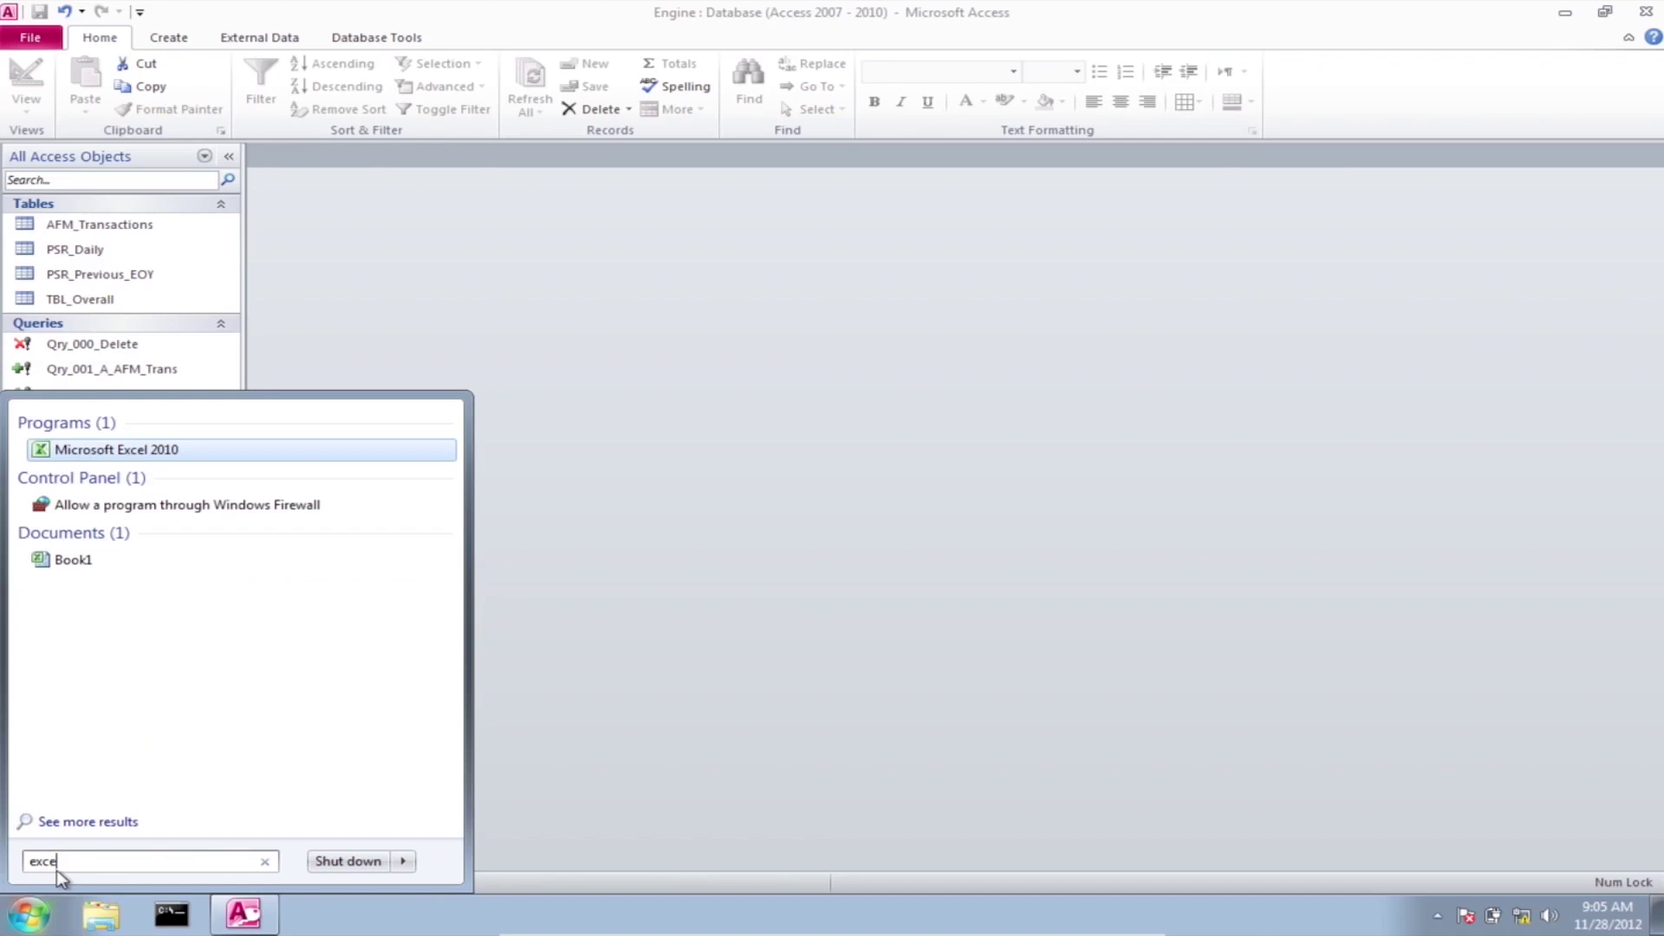
key(Return)
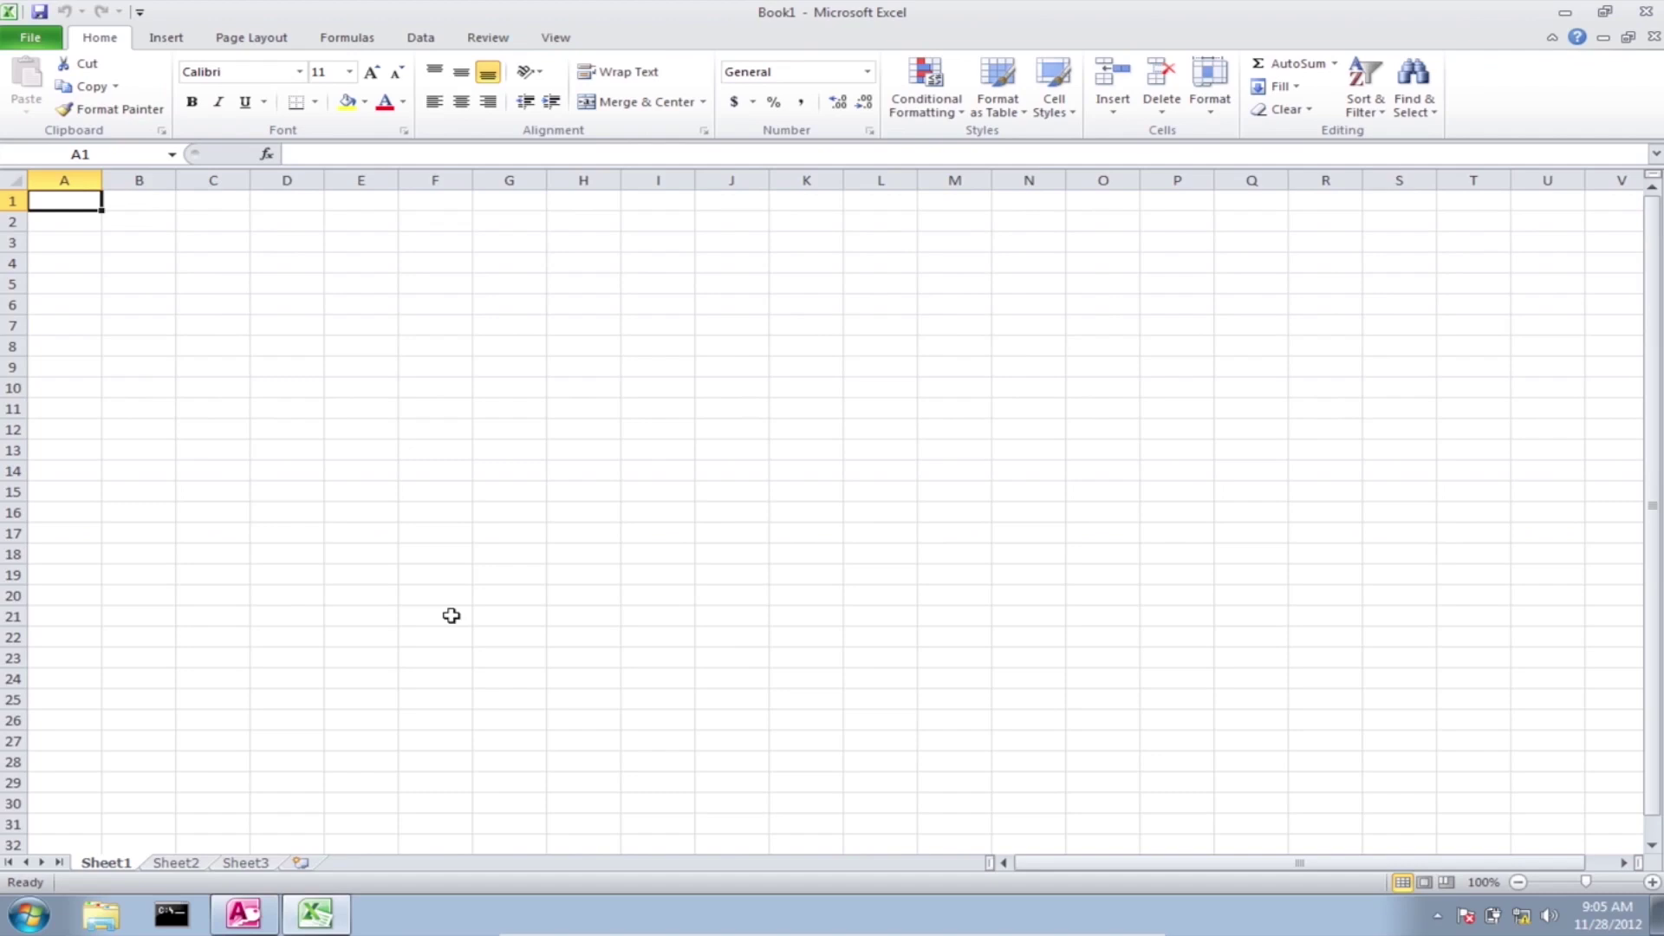
Step: Connect the workbook through Microsoft Query to the MS Access database Engine.accdb in Desktop\FM_Tools\02_Engine
click(424, 37)
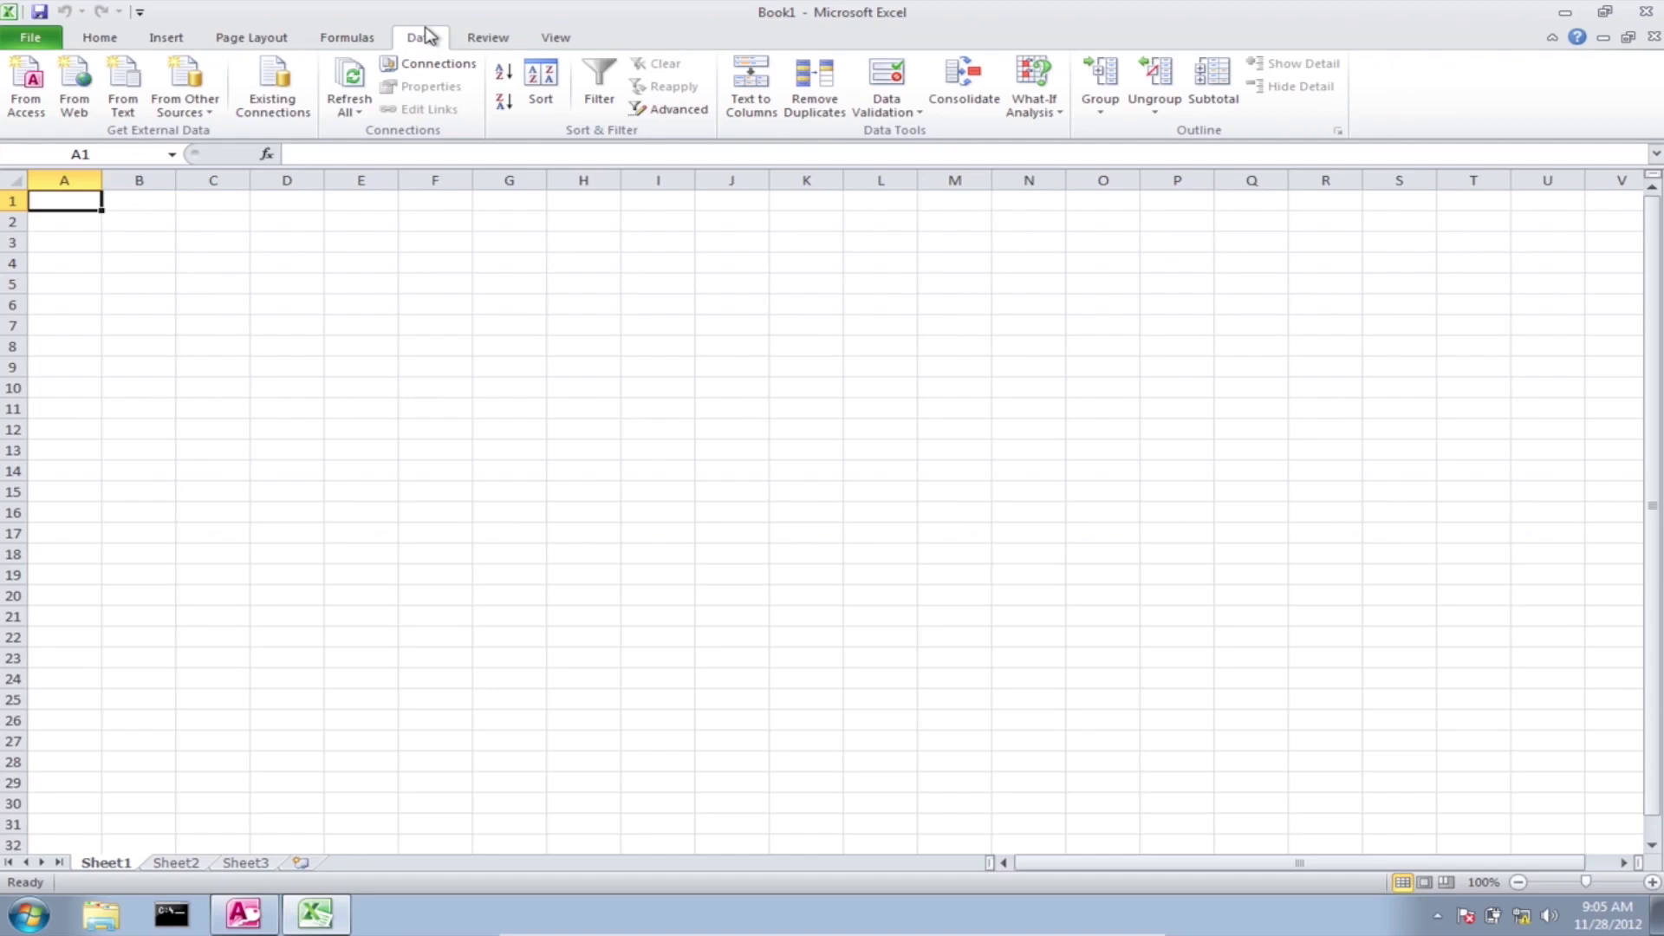
click(208, 95)
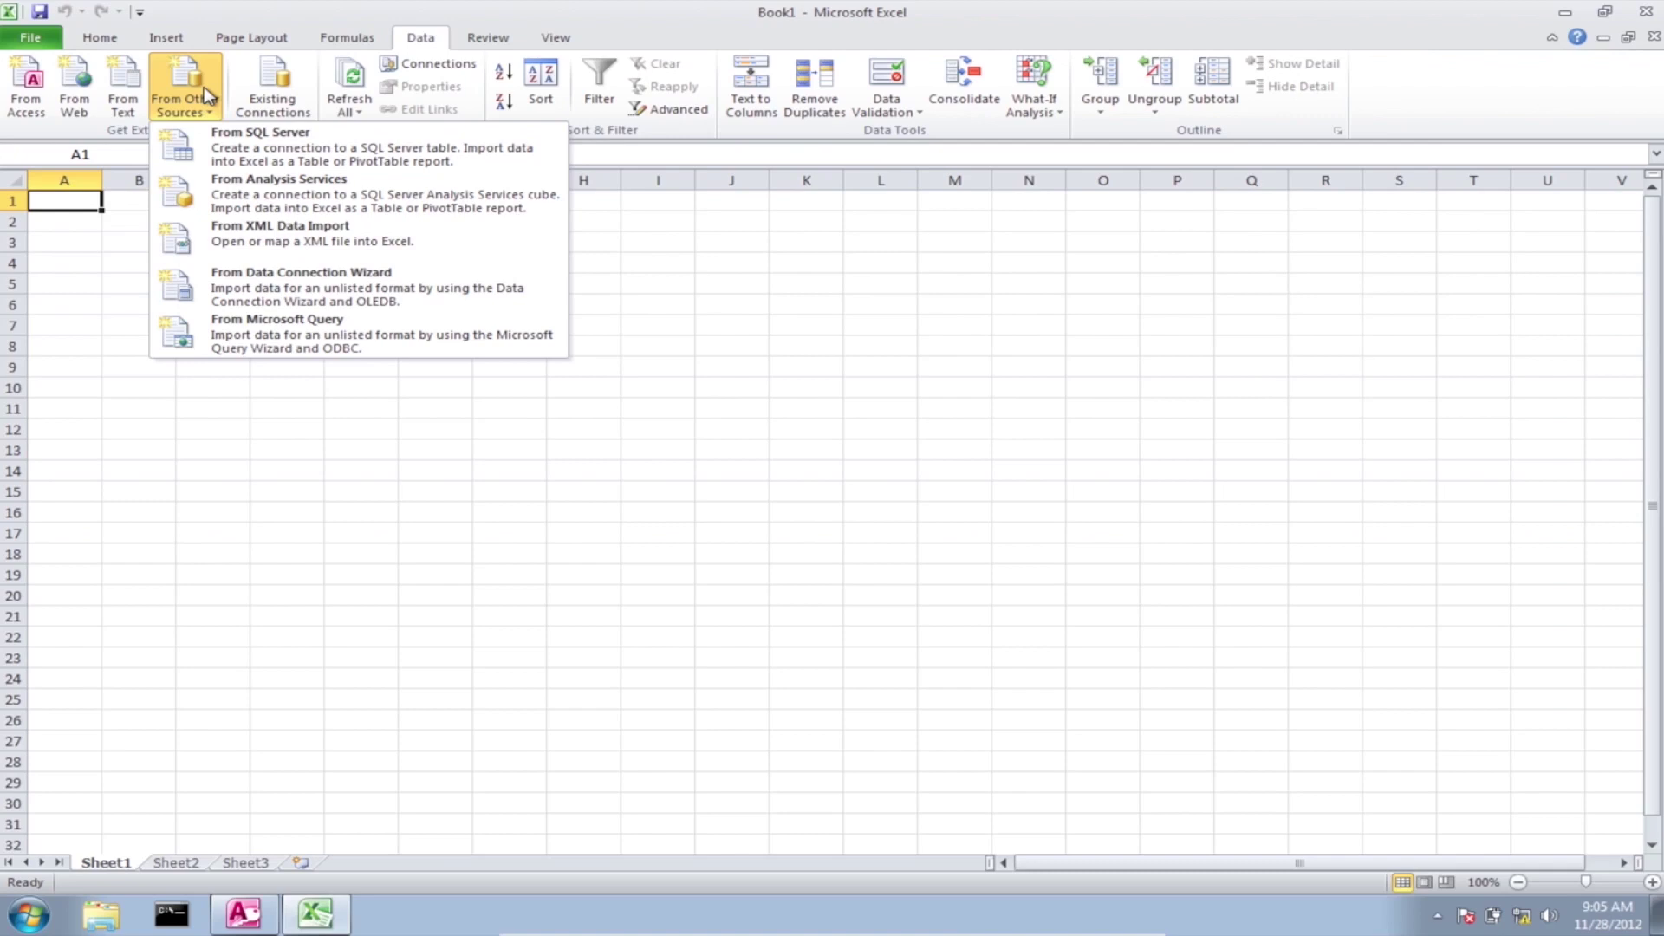
click(302, 341)
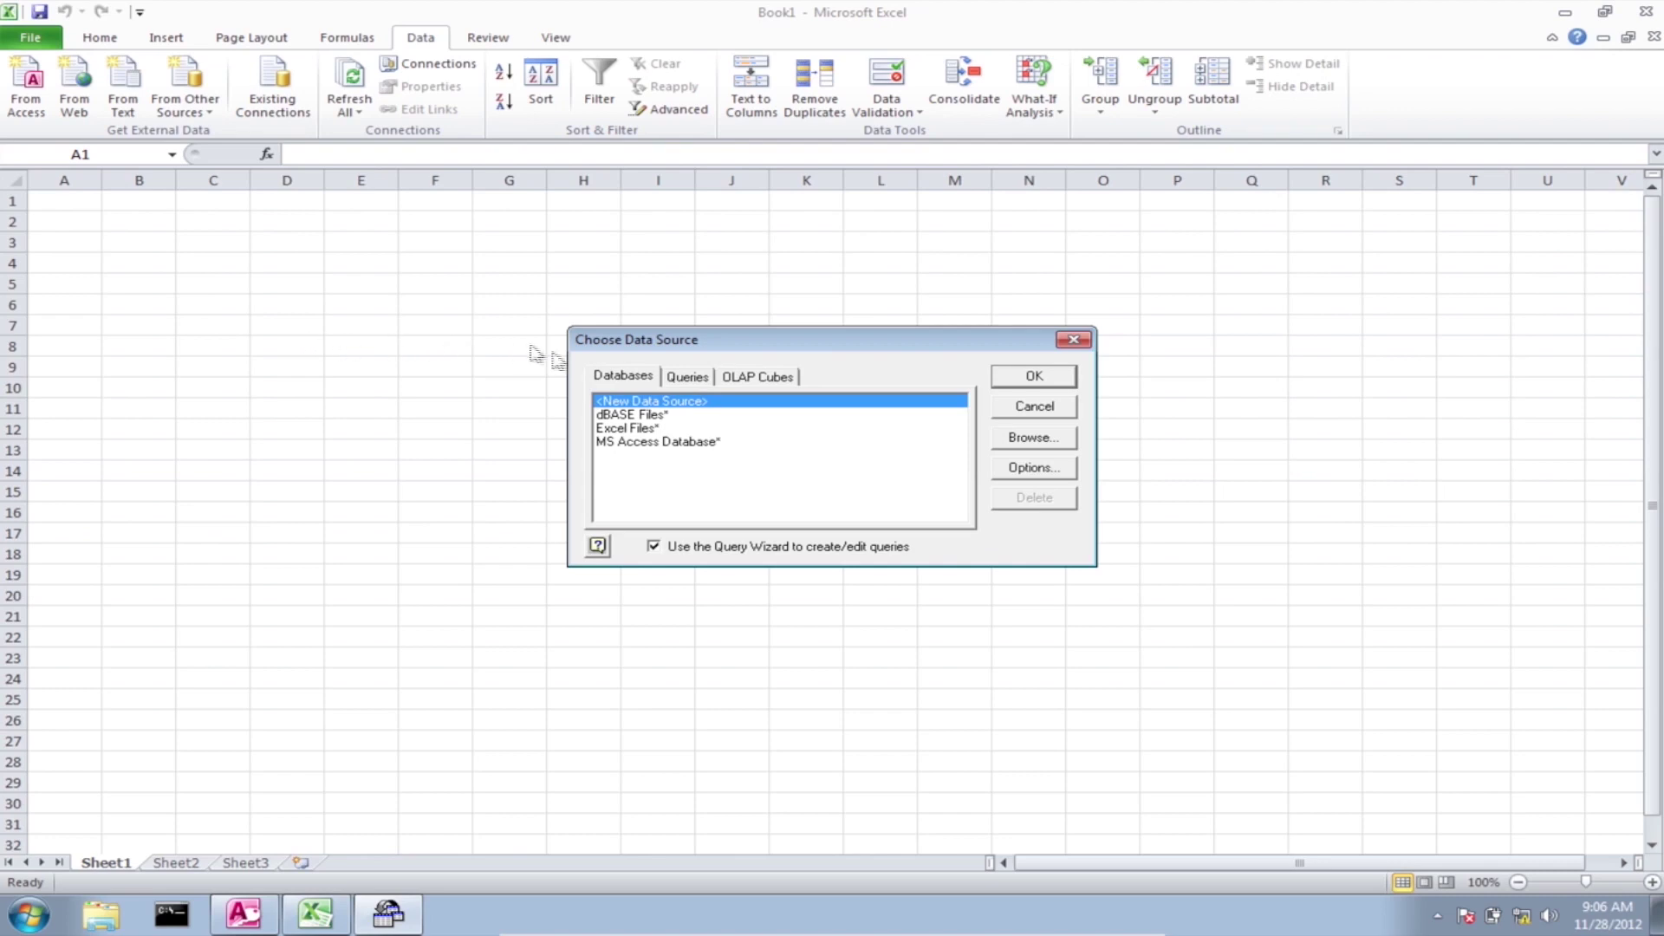
click(672, 444)
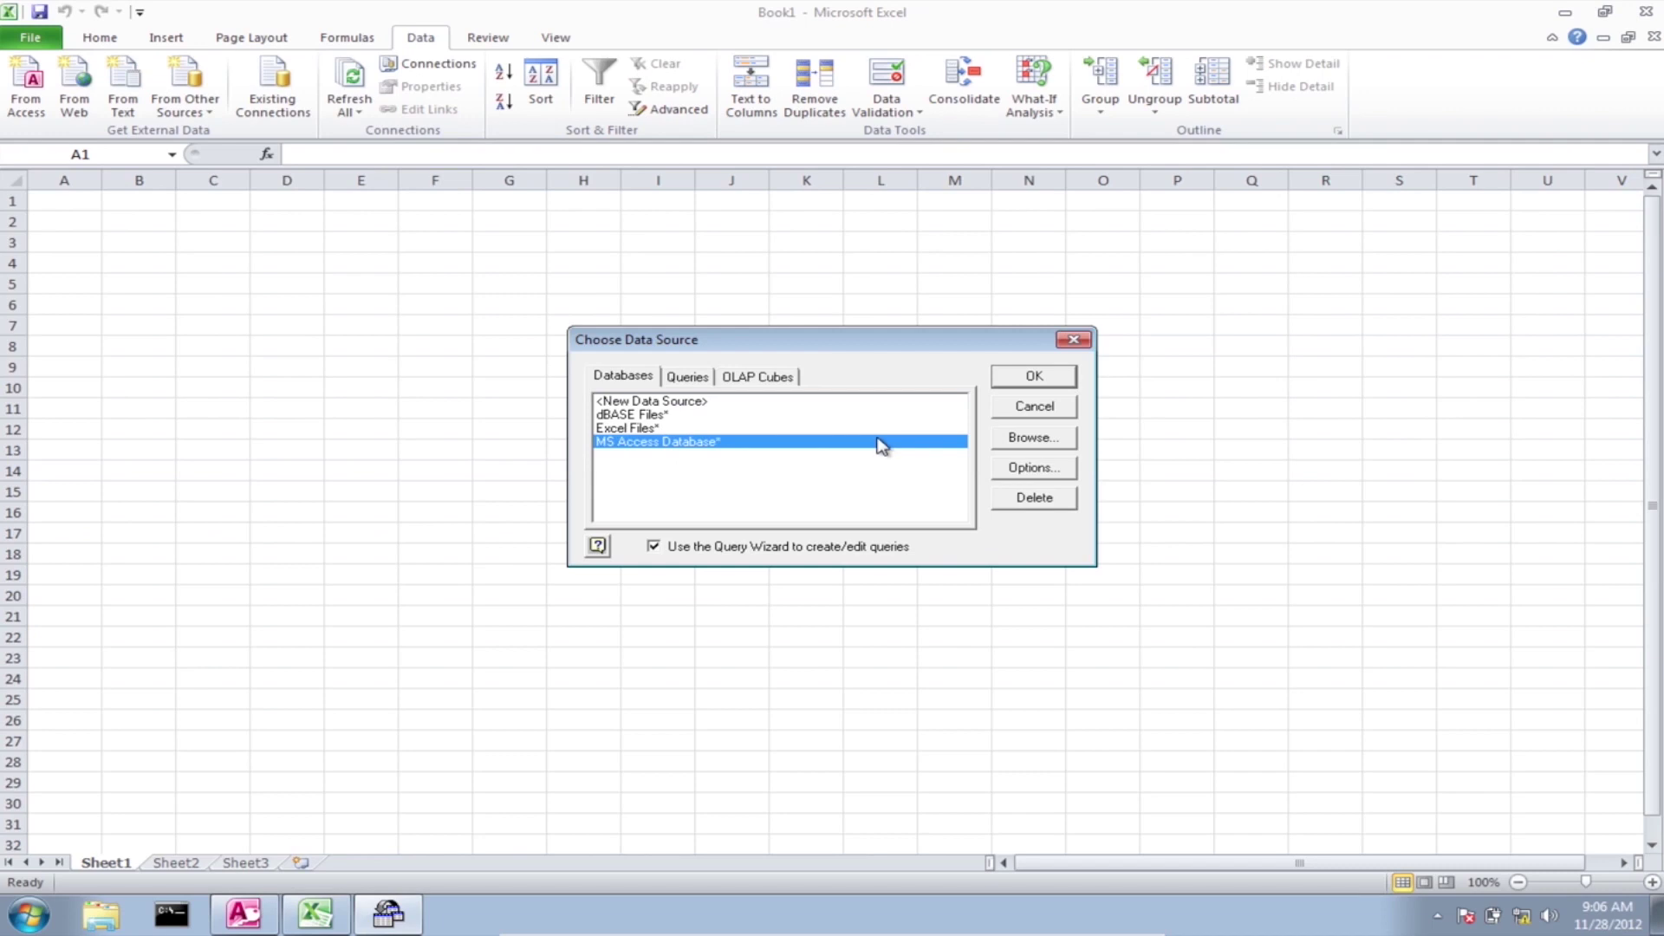
click(1032, 378)
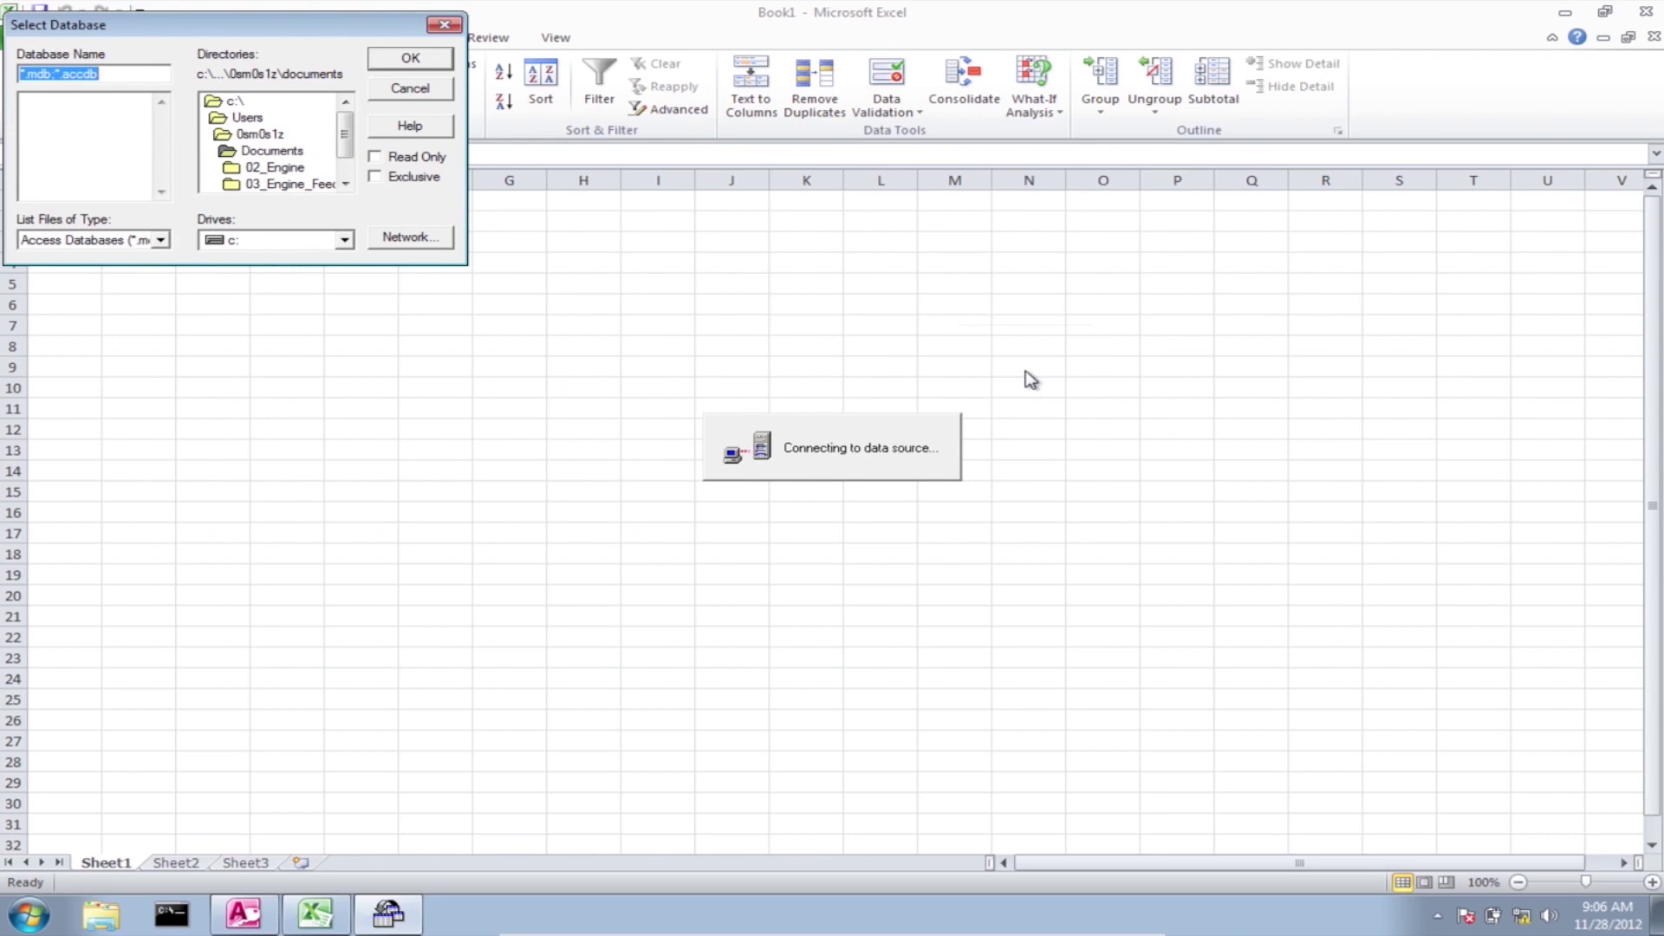
double_click(297, 102)
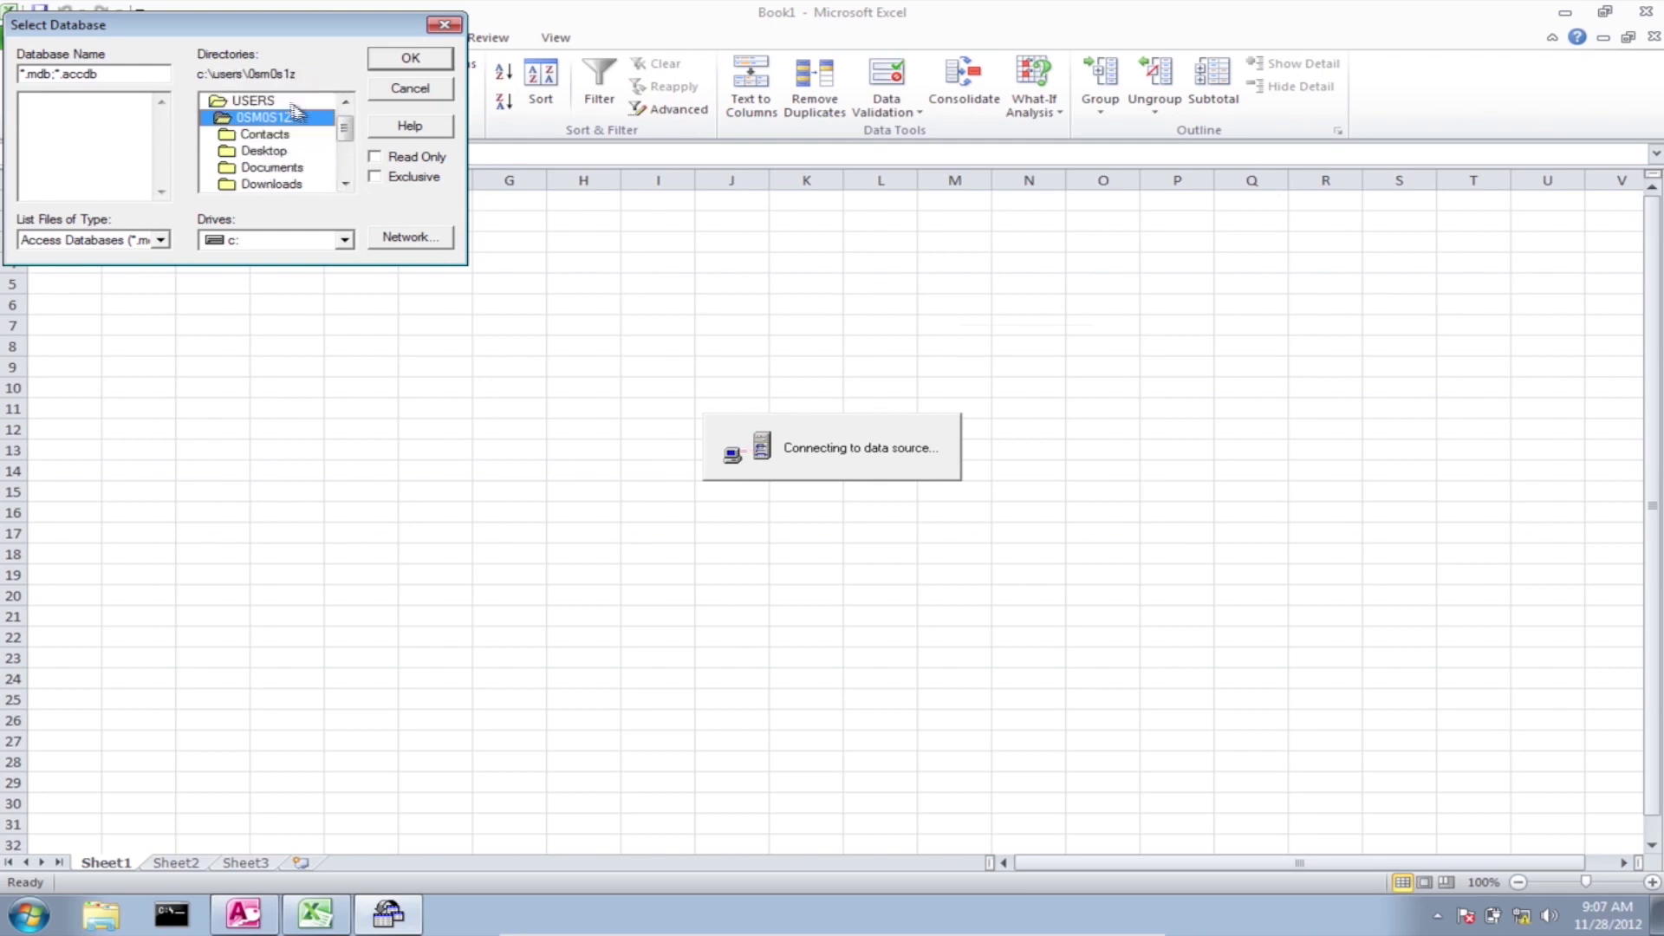
double_click(291, 155)
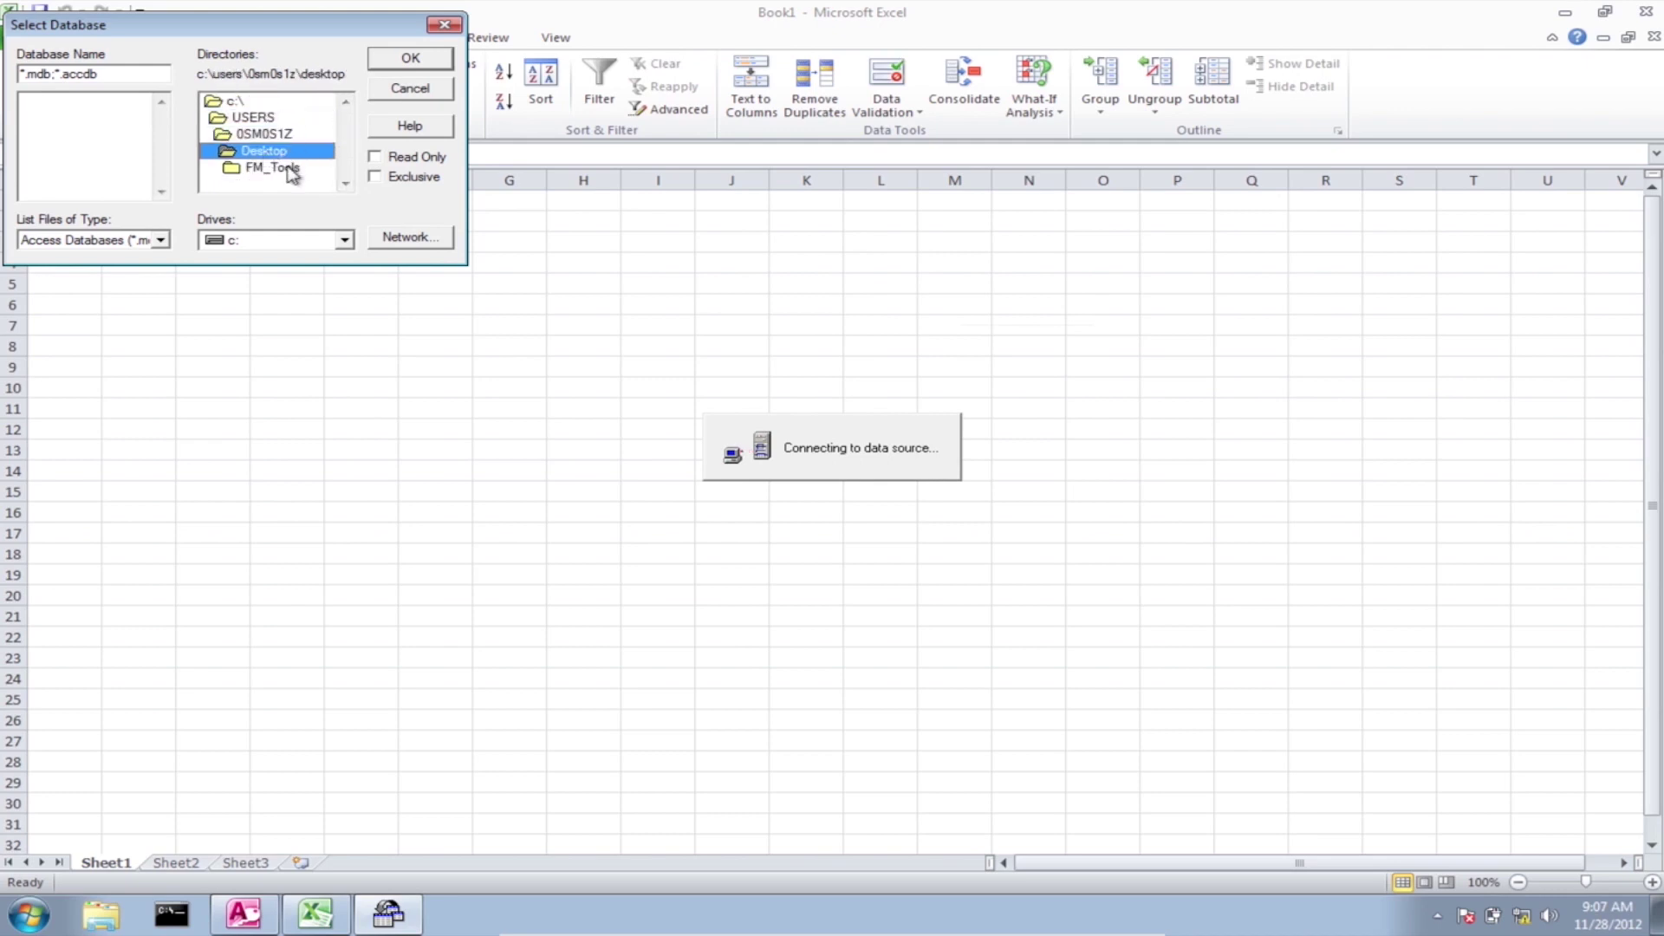
double_click(286, 167)
double_click(279, 153)
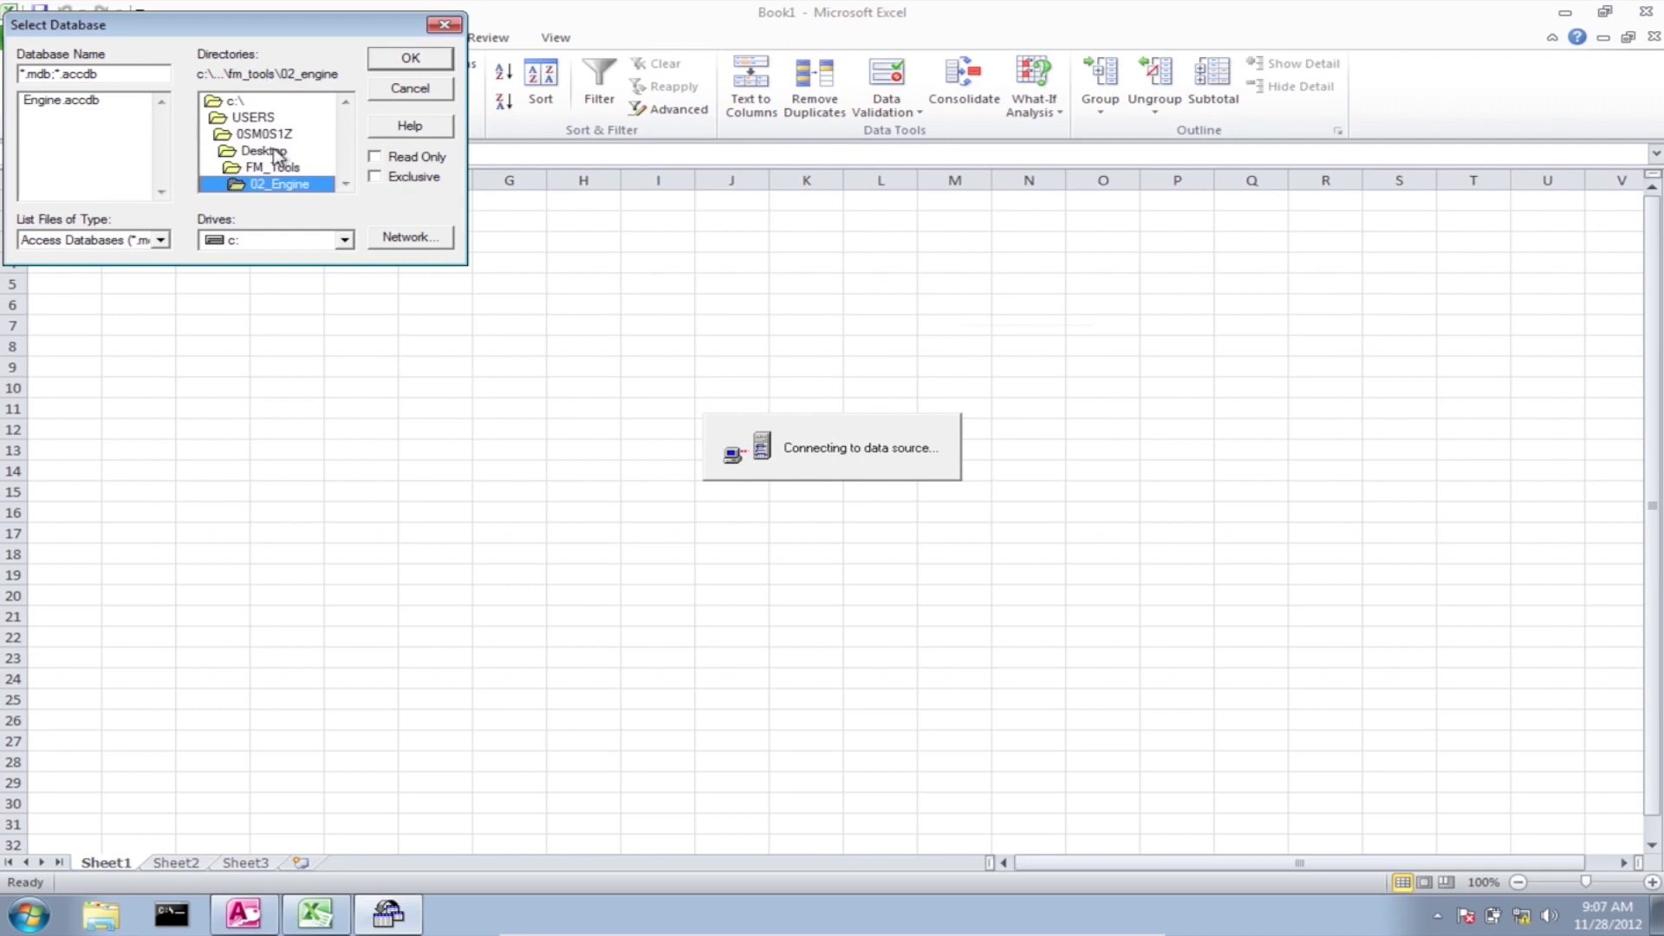
click(65, 103)
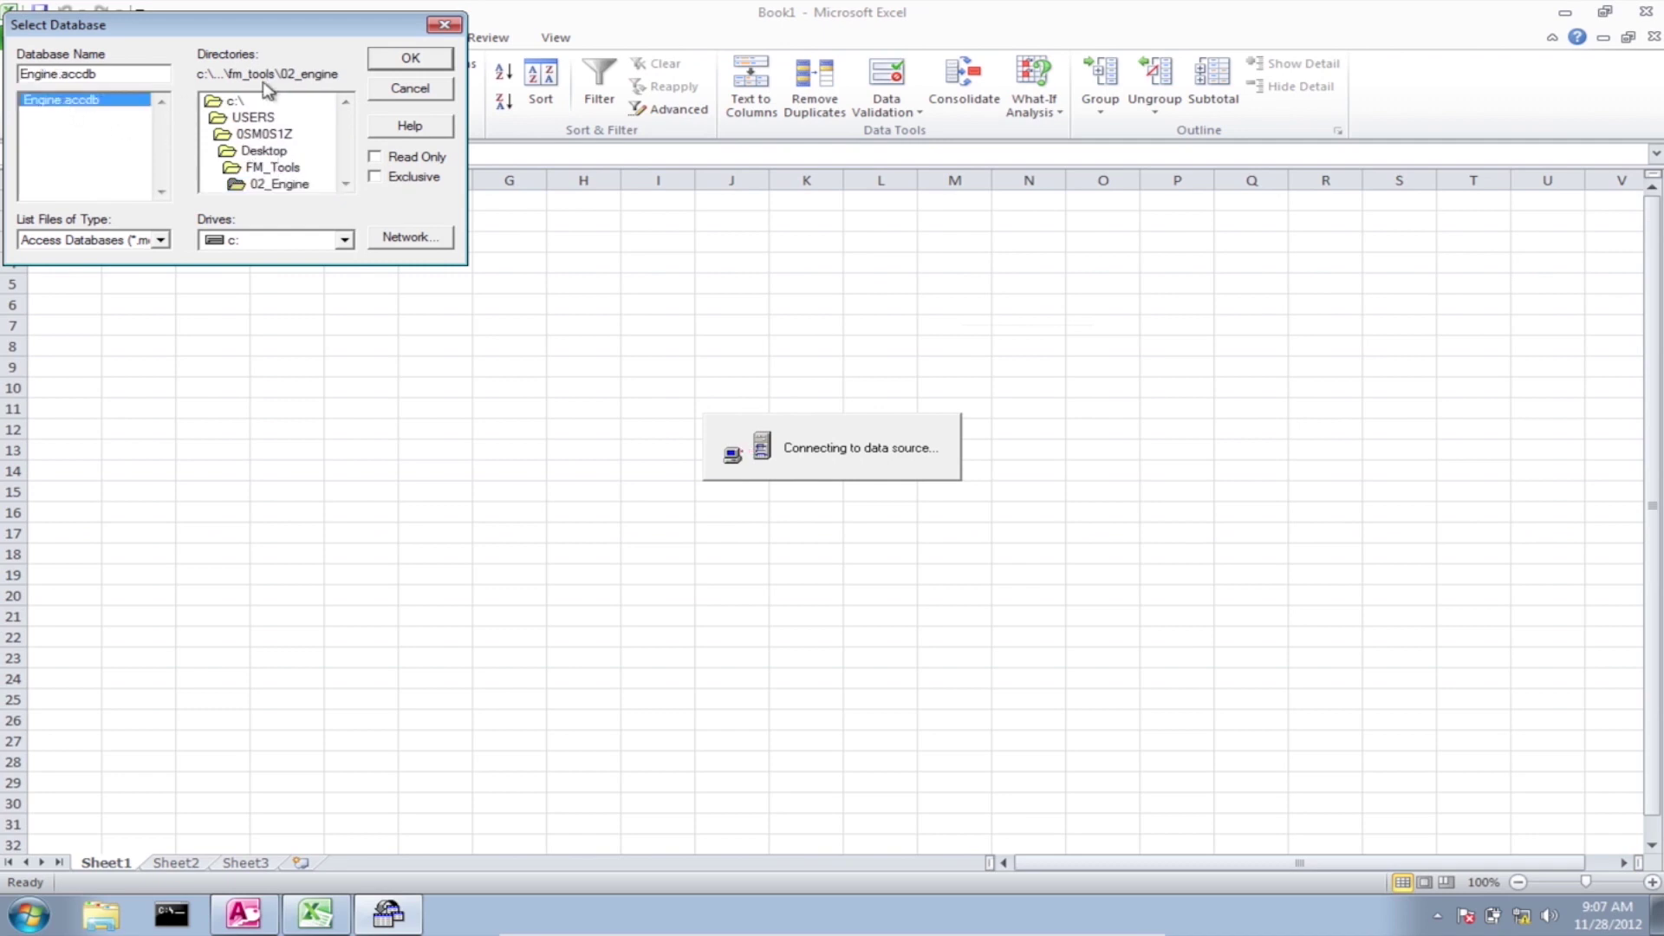
click(411, 61)
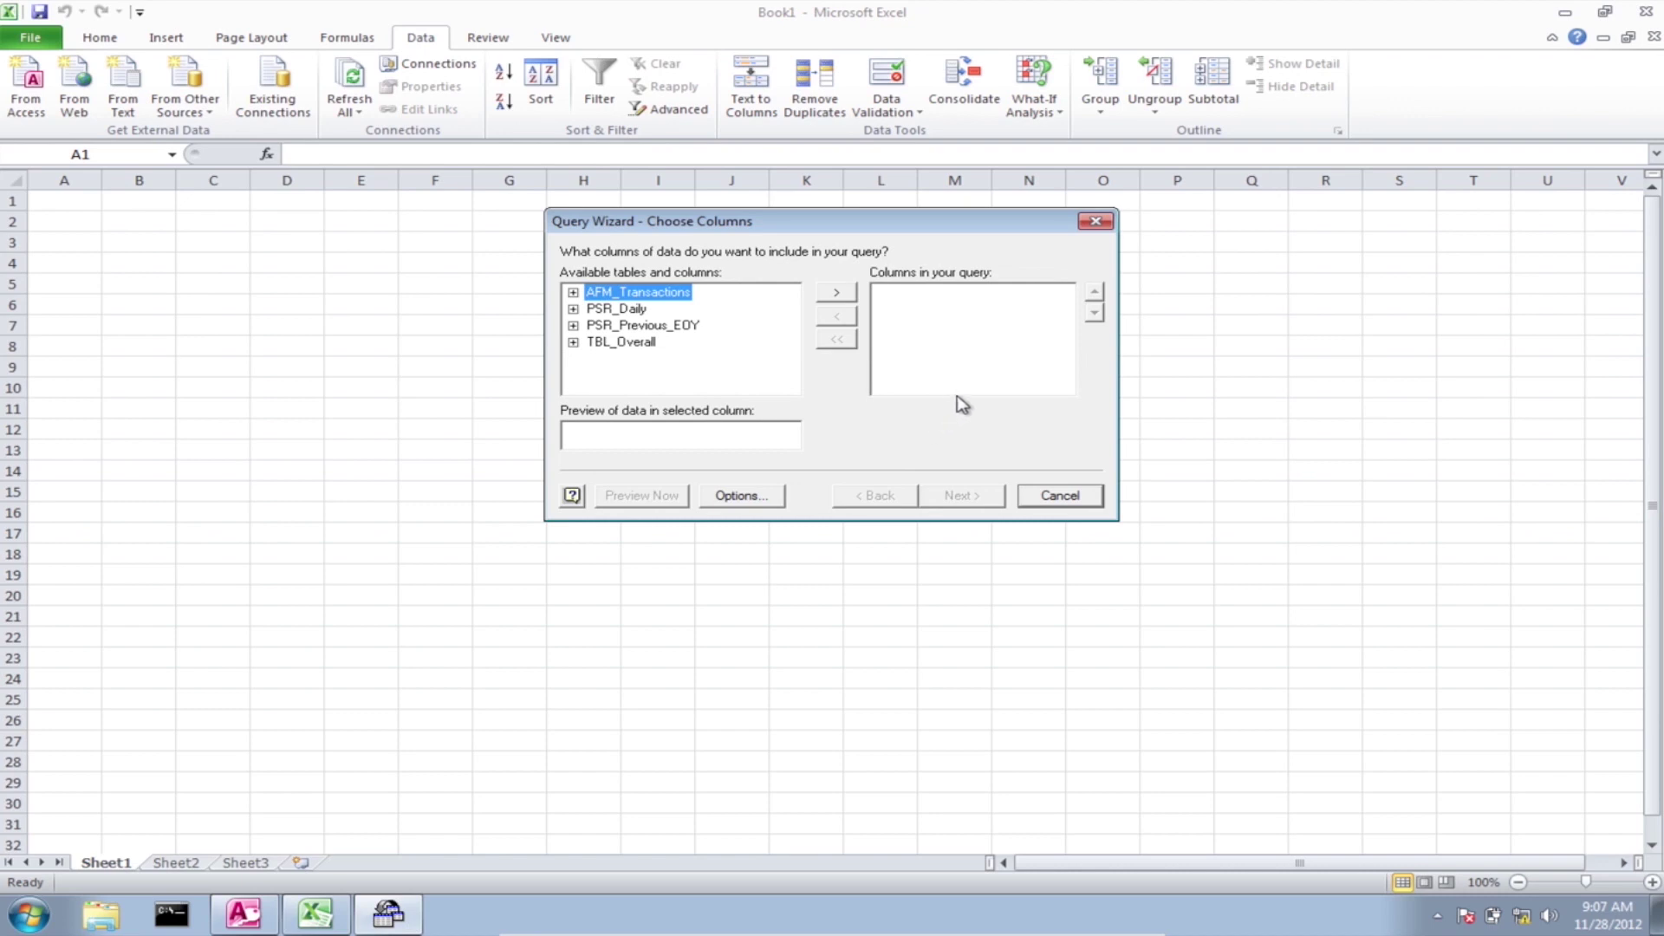
Step: Include all TBL_Overall columns in the query, without filter or sort order, and return the data to Excel
click(643, 342)
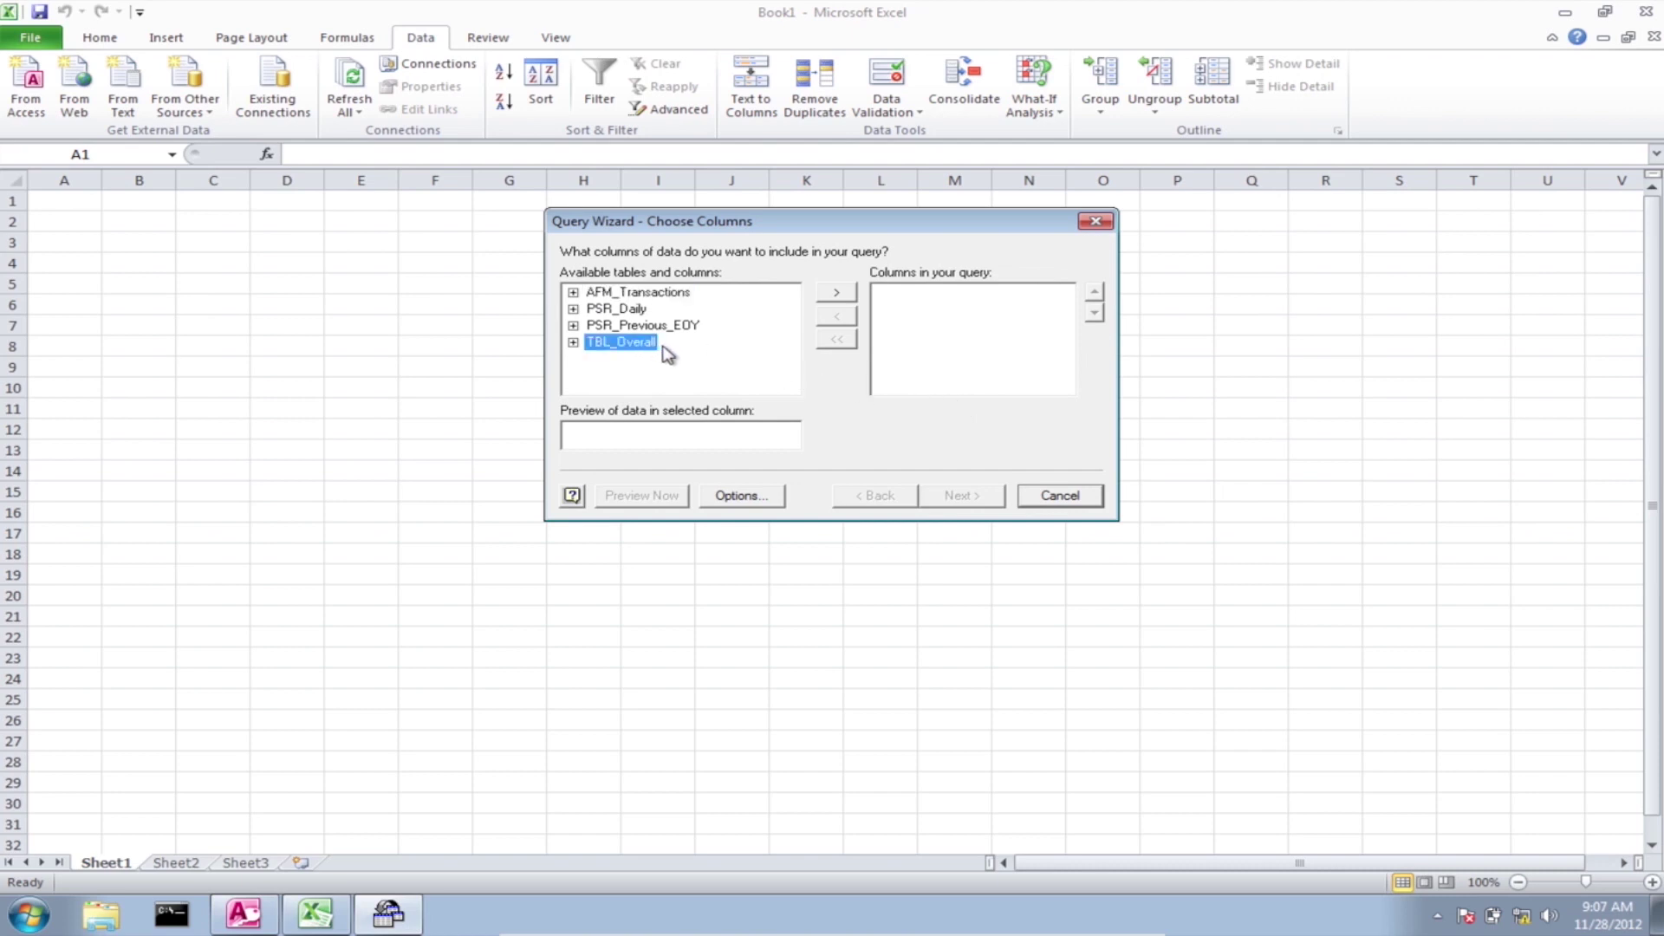
click(838, 294)
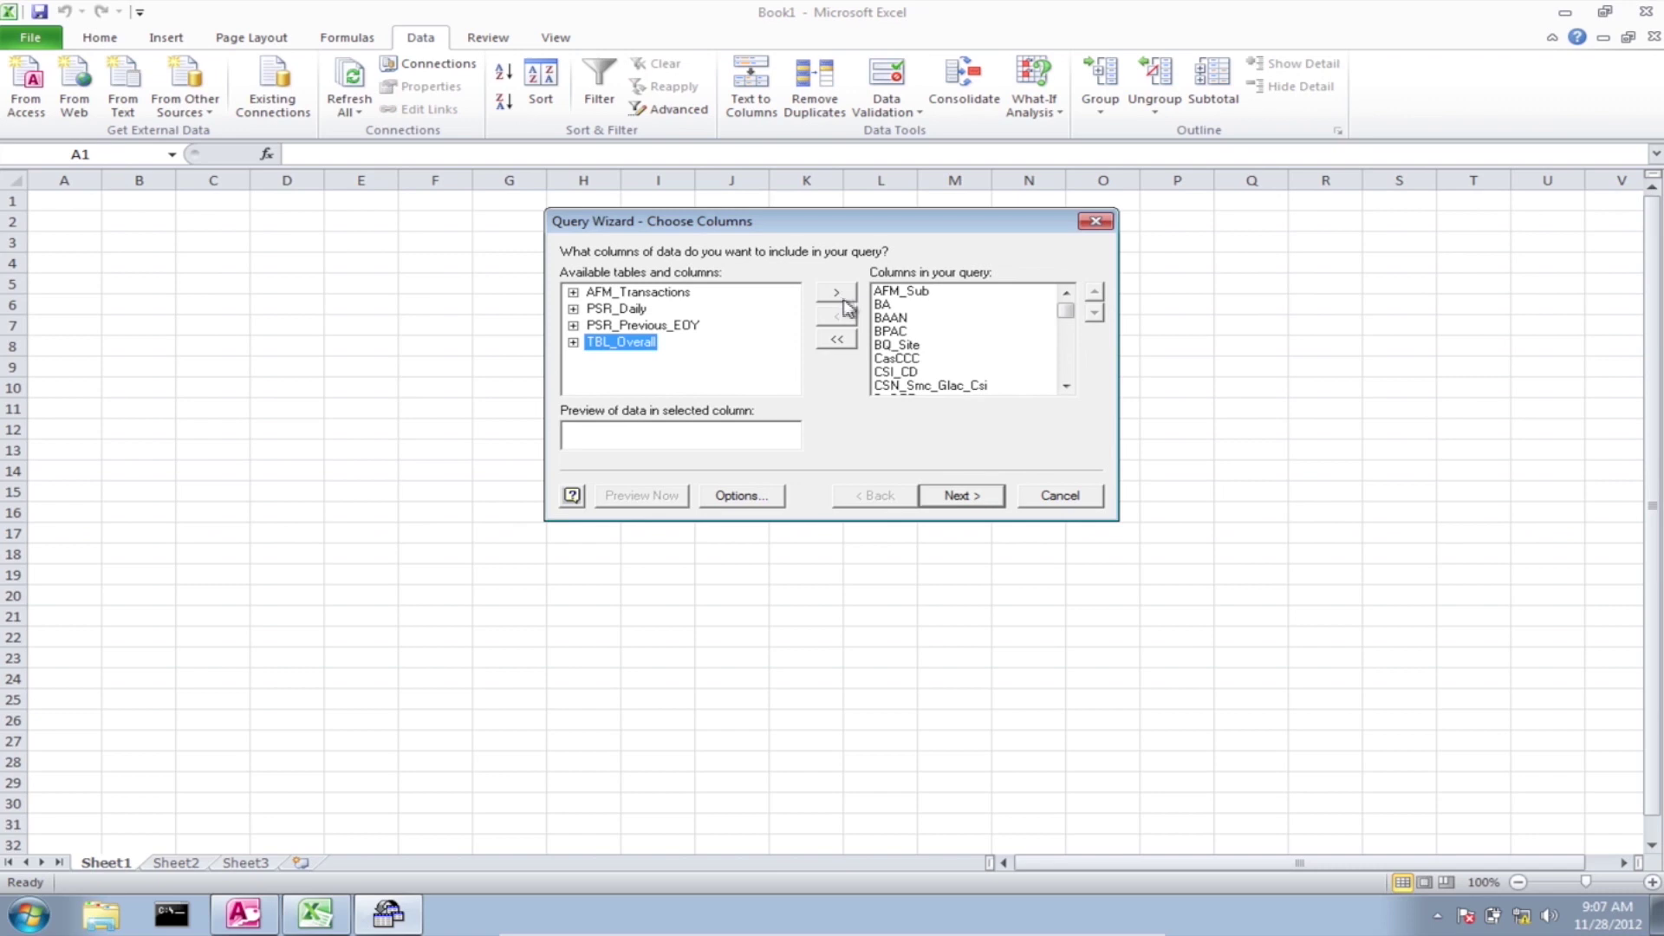
click(964, 493)
click(965, 496)
click(962, 496)
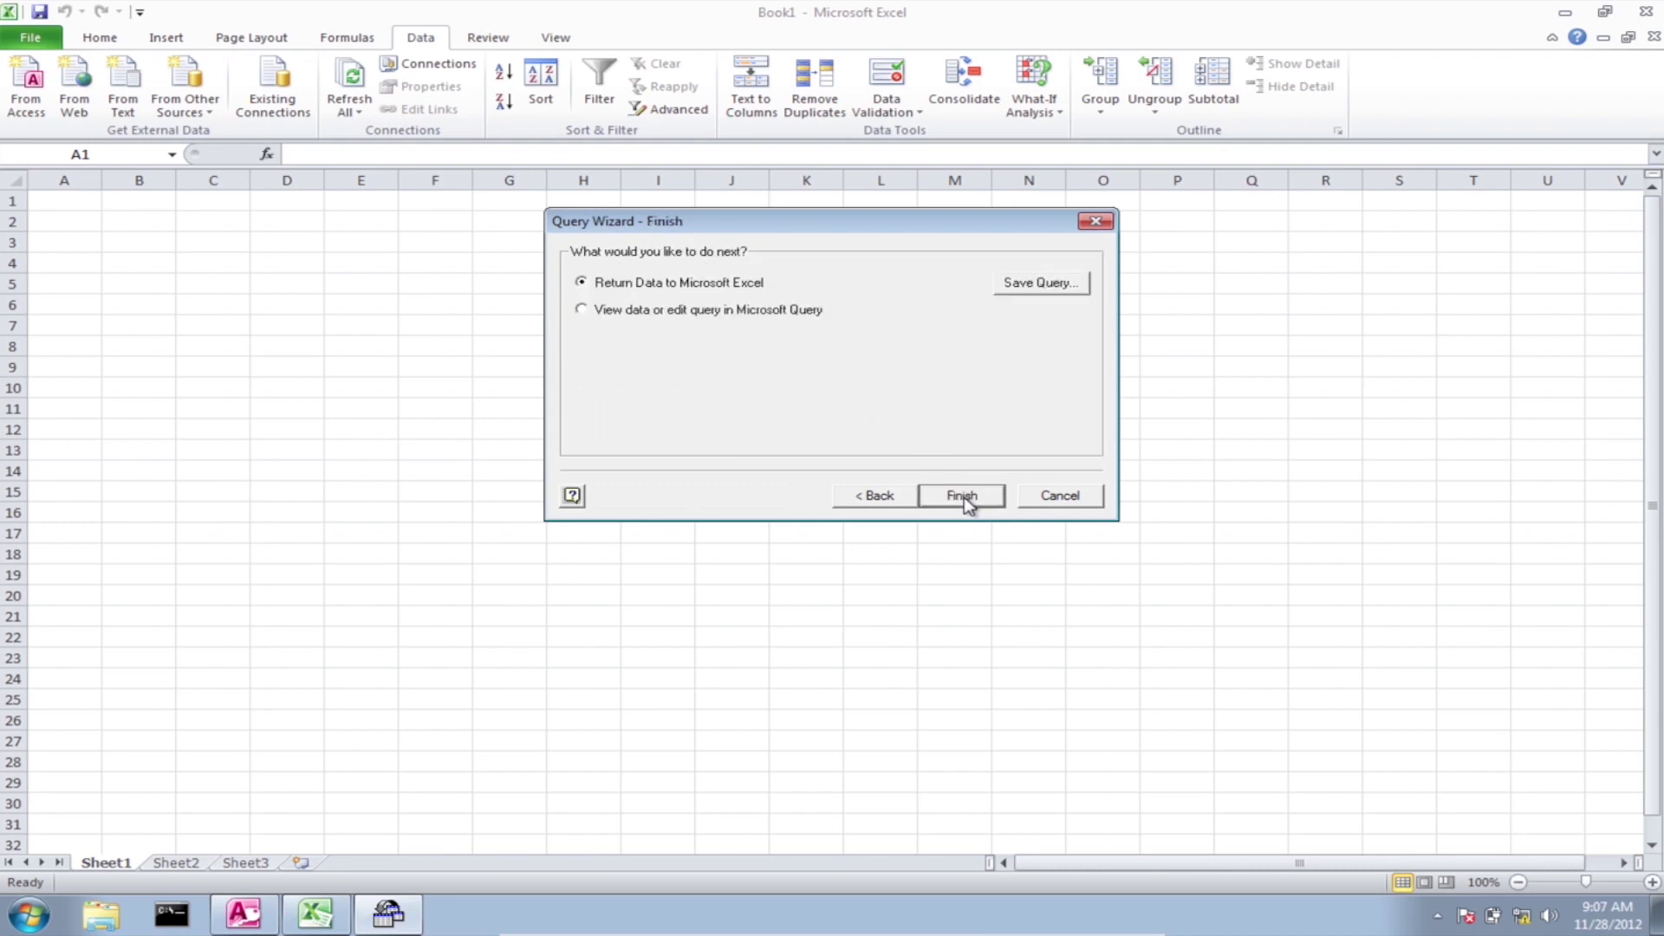
click(964, 495)
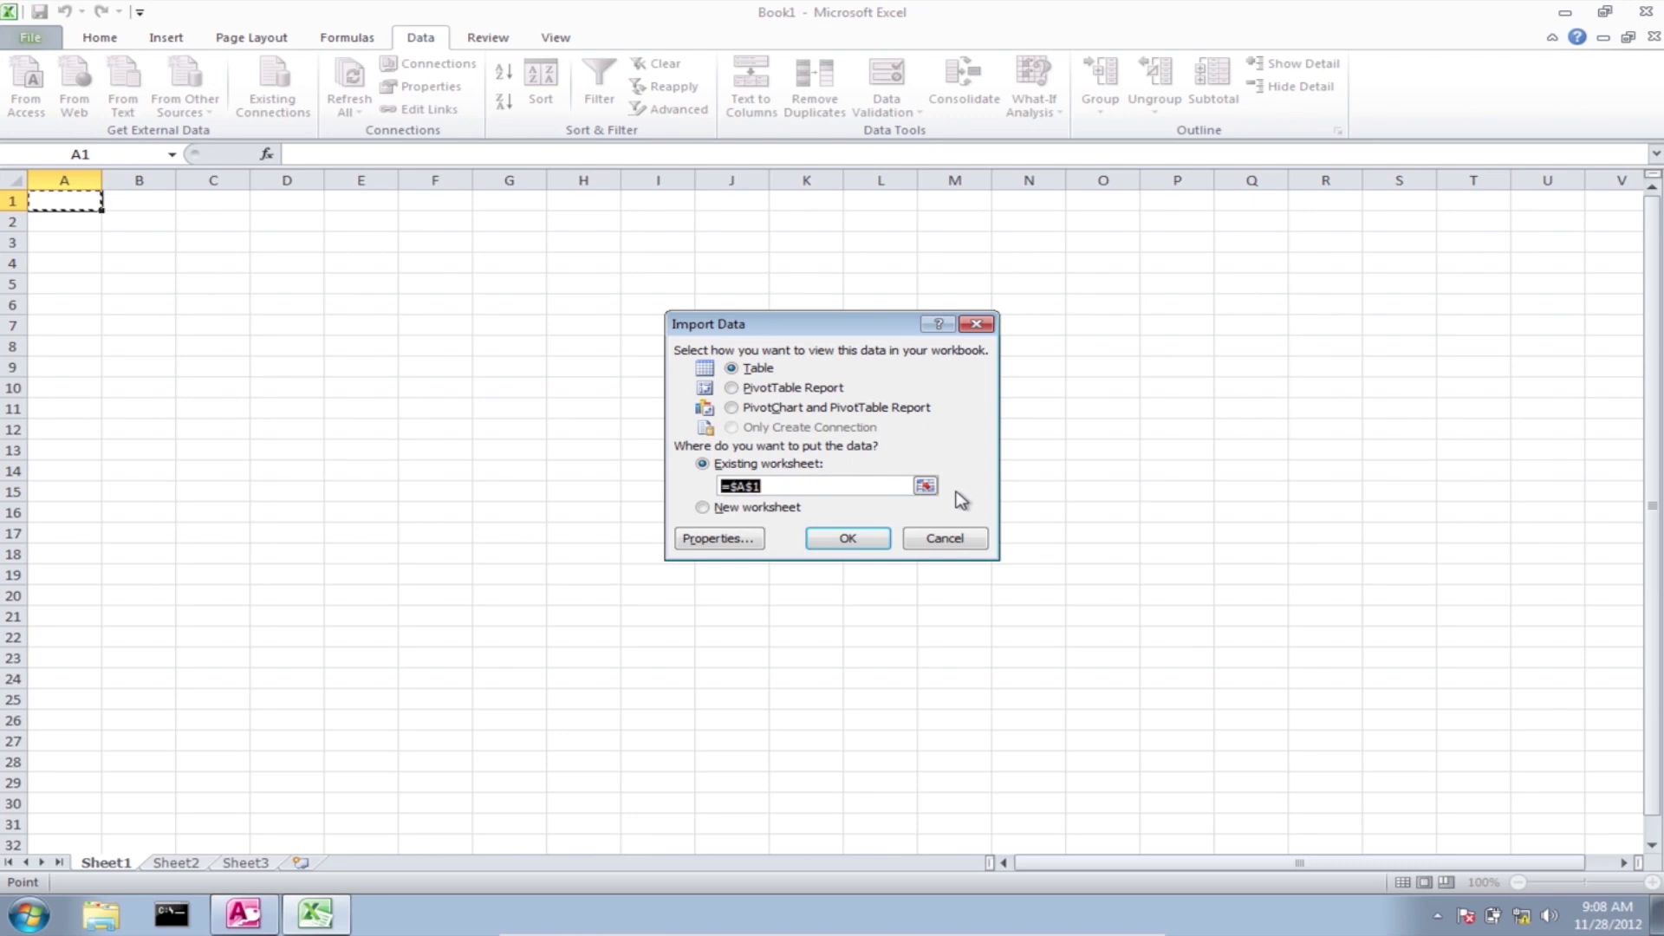
Step: Set the connection to refresh data when opening the file, and import it as a table at cell A1 of the existing worksheet
click(732, 542)
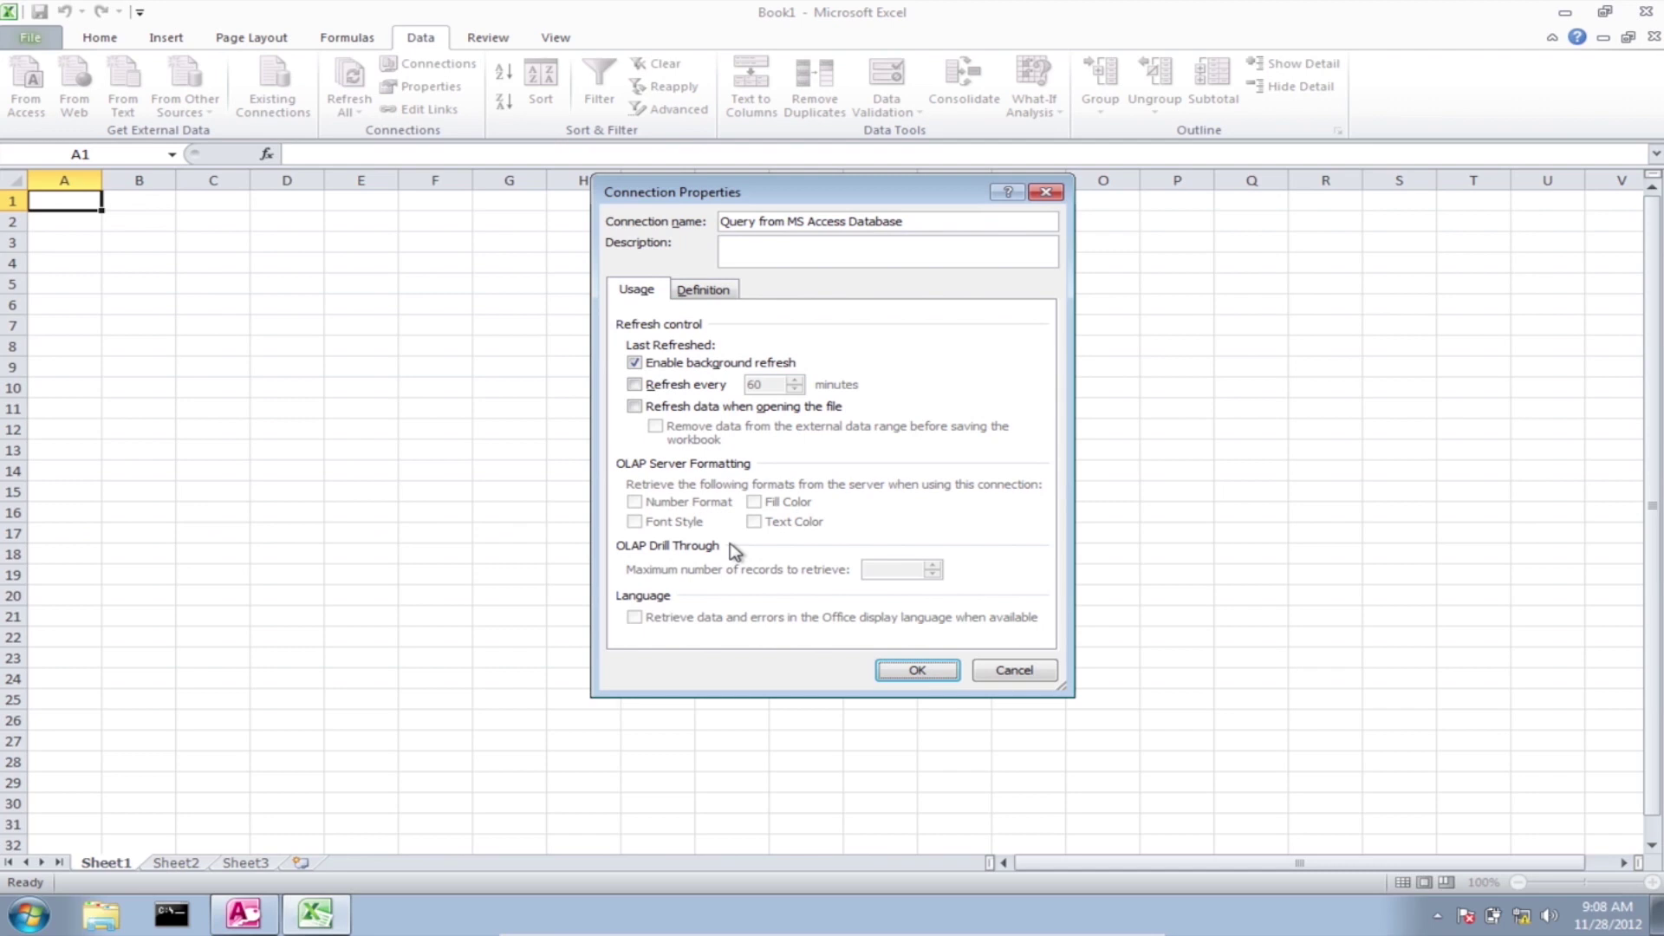
click(634, 407)
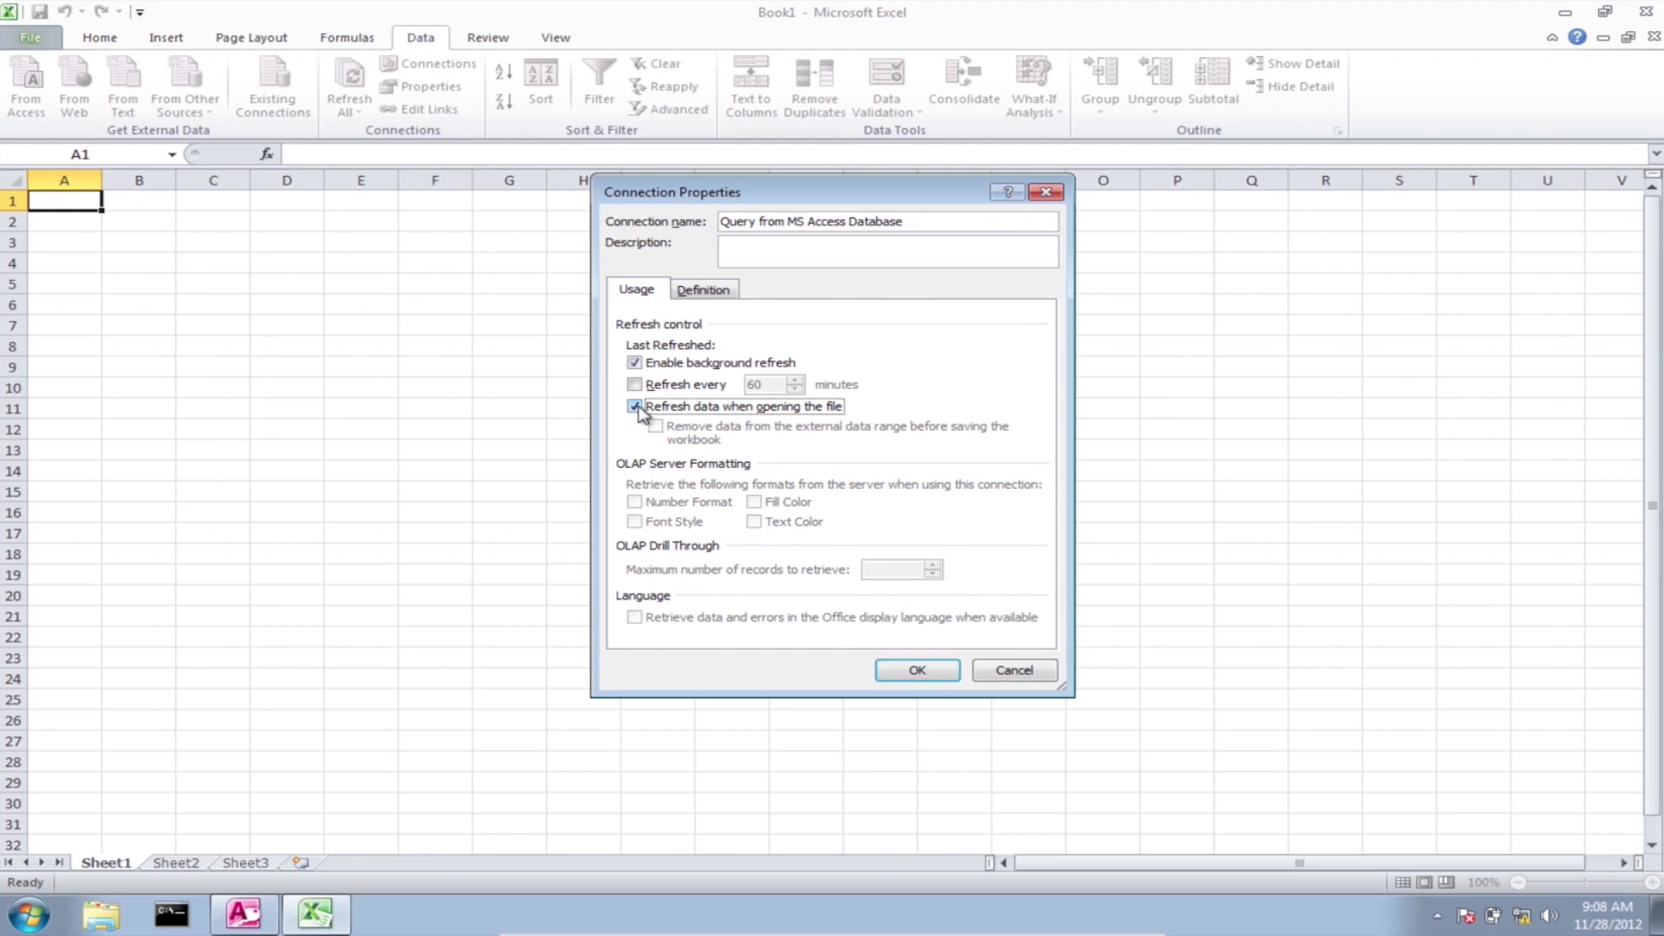
click(916, 671)
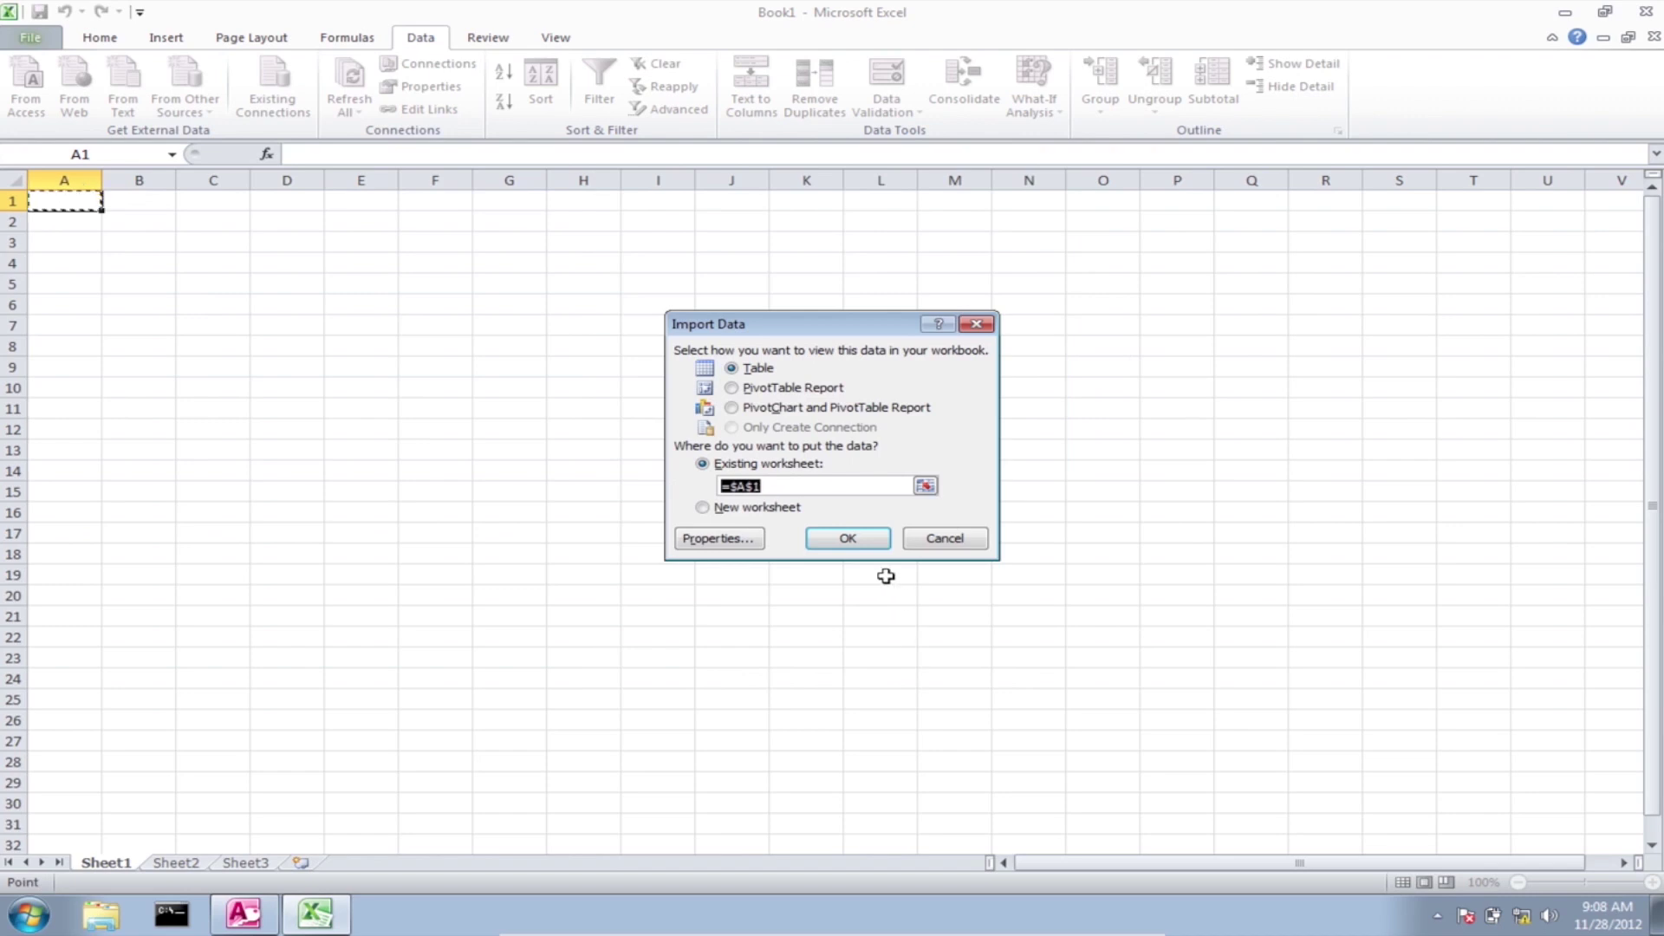
click(857, 537)
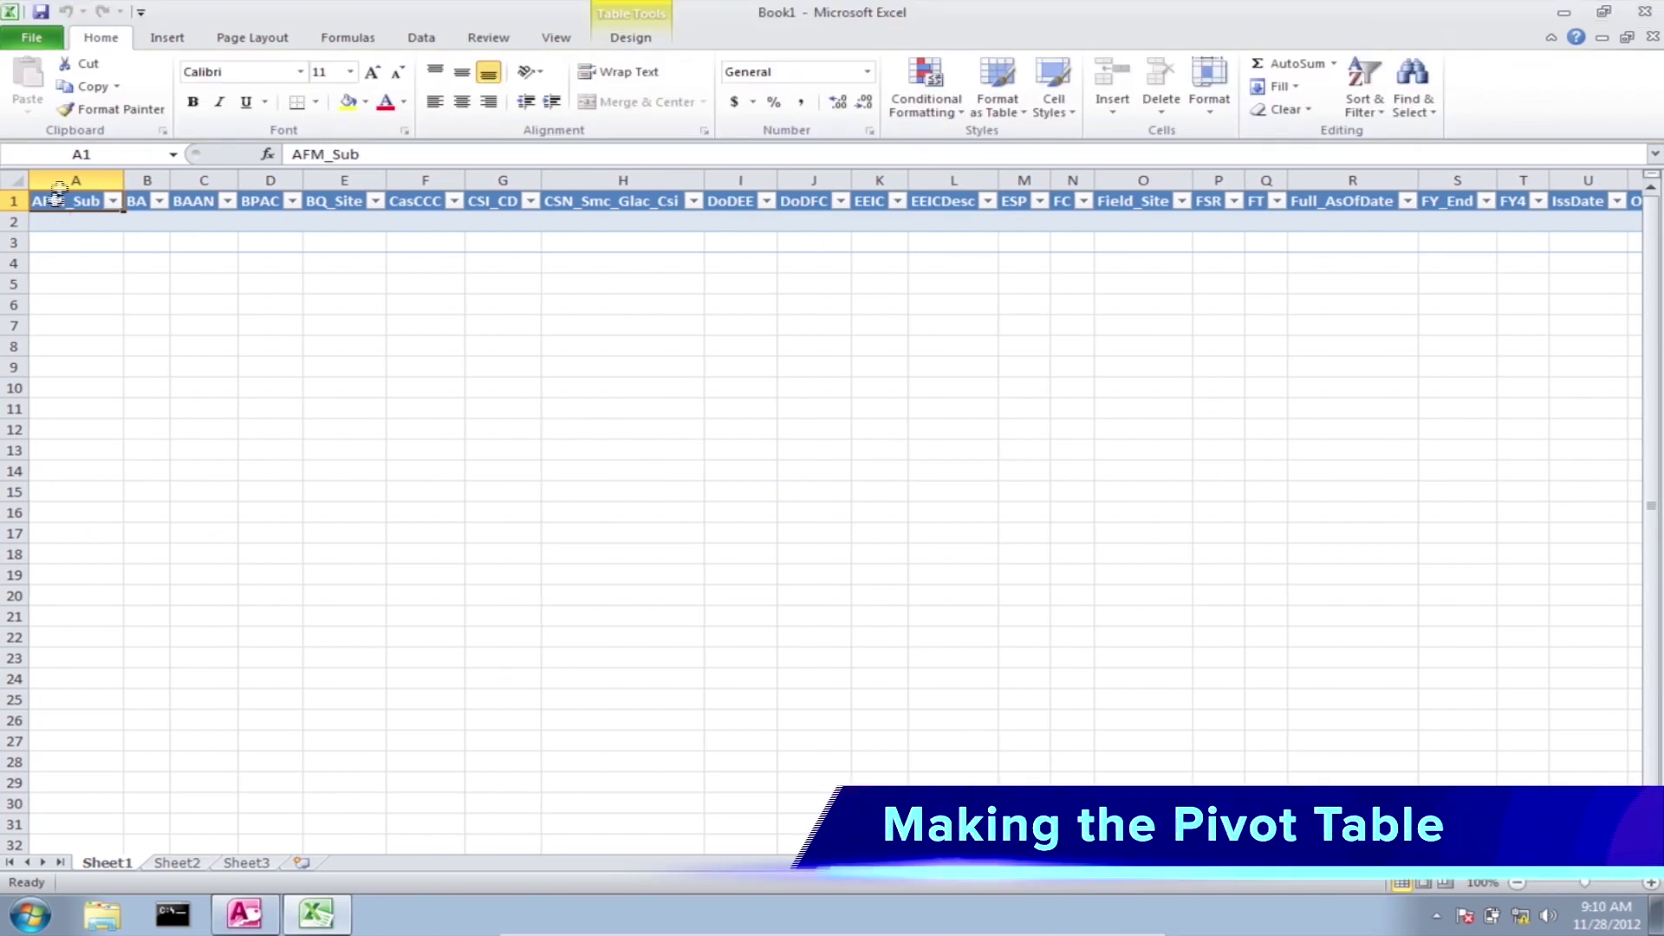
Step: Create a PivotTable on a new worksheet from the imported Access query table
click(164, 38)
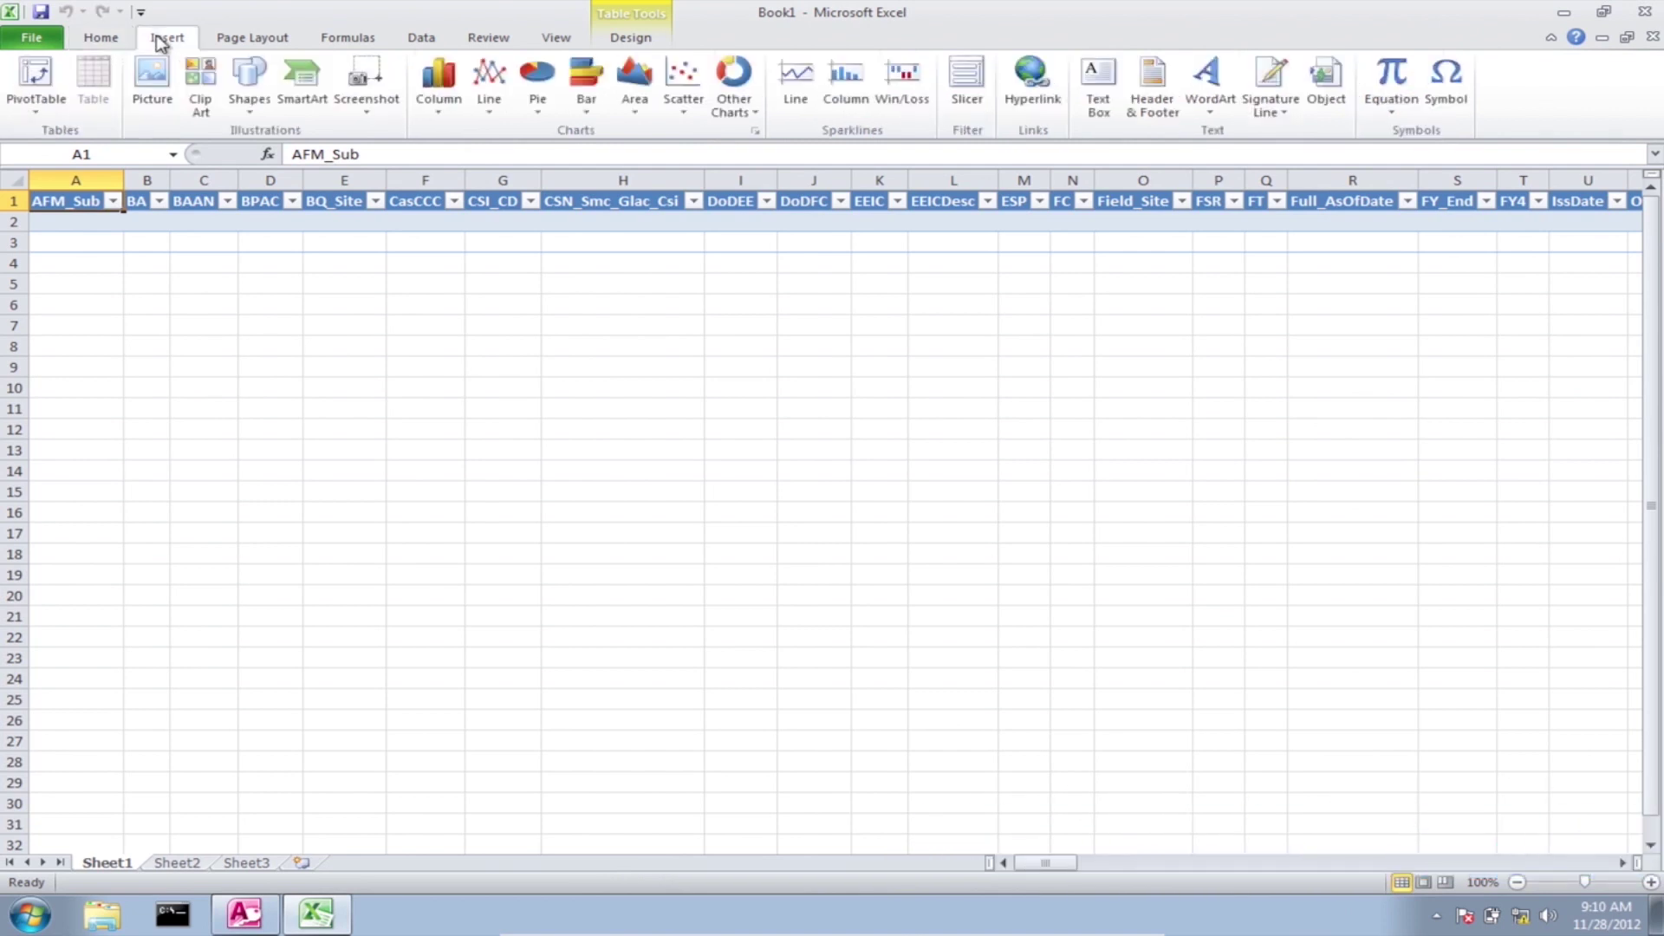
click(35, 78)
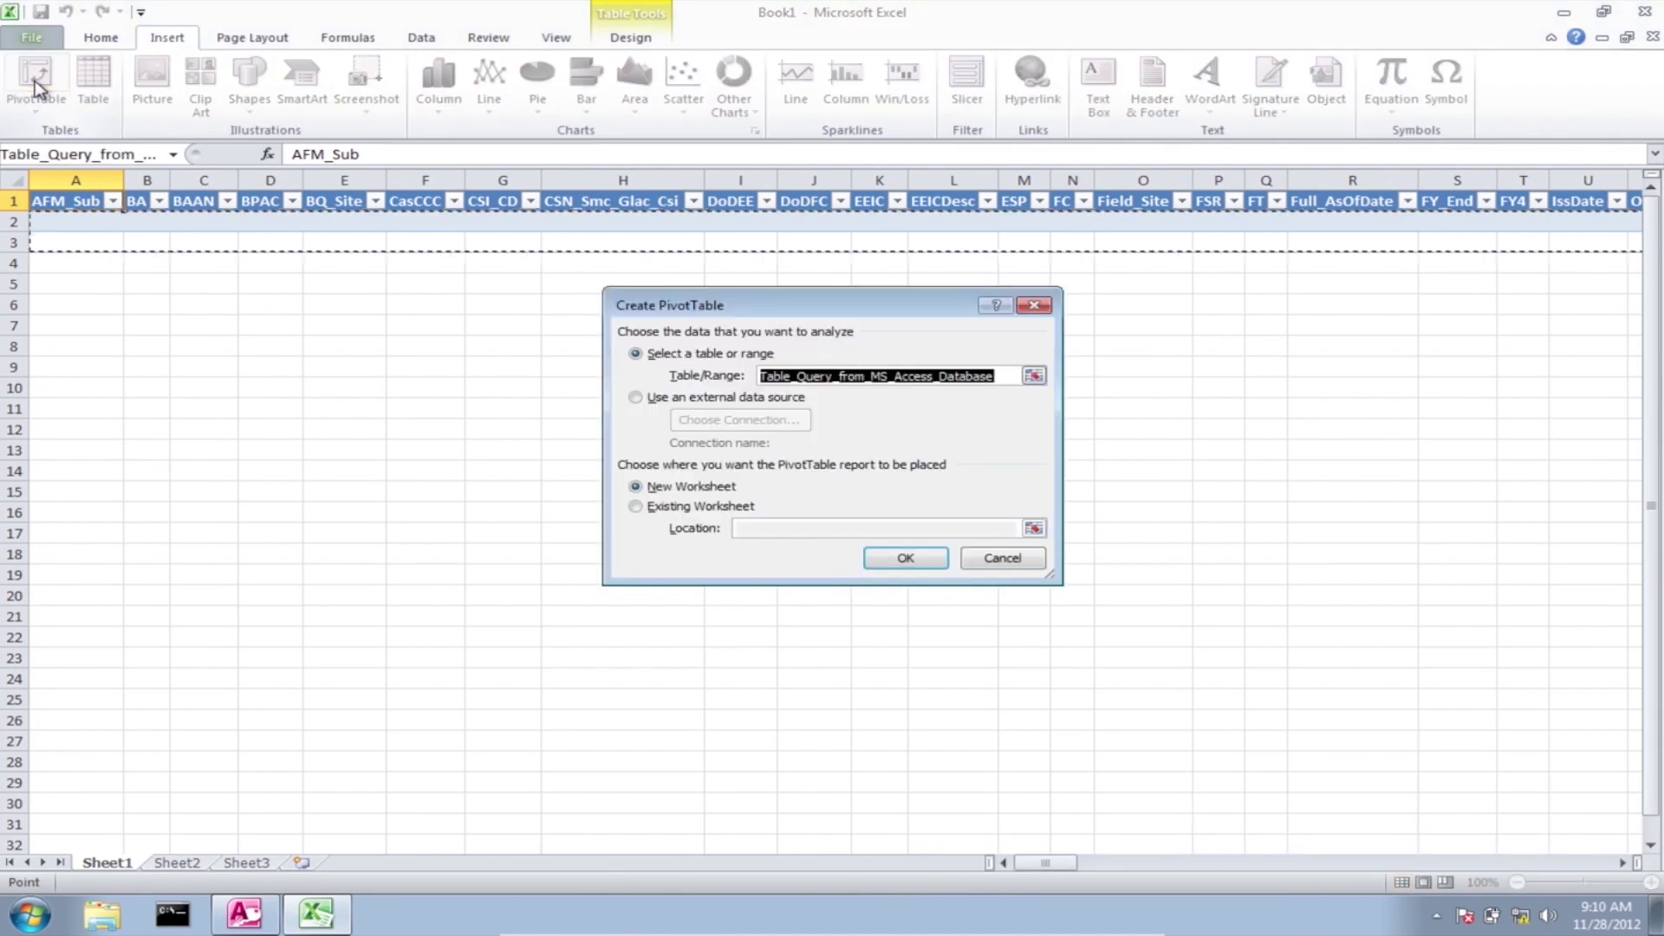
click(906, 559)
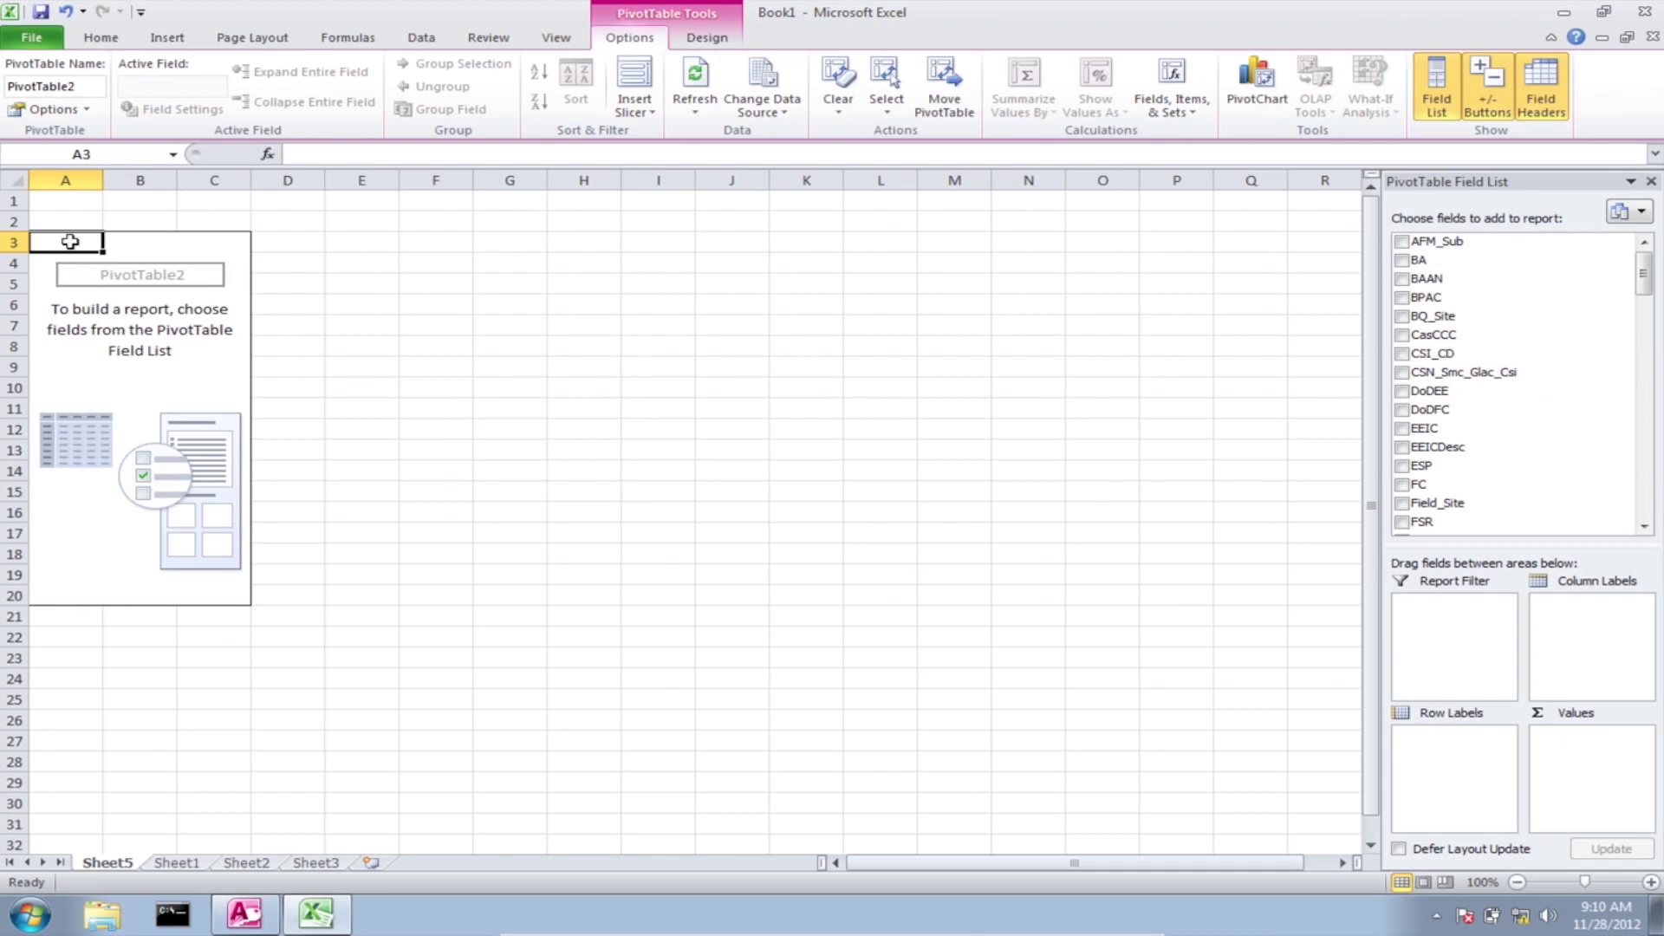
Step: In the new PivotTable's options, set the field list to sort A to Z
right_click(71, 244)
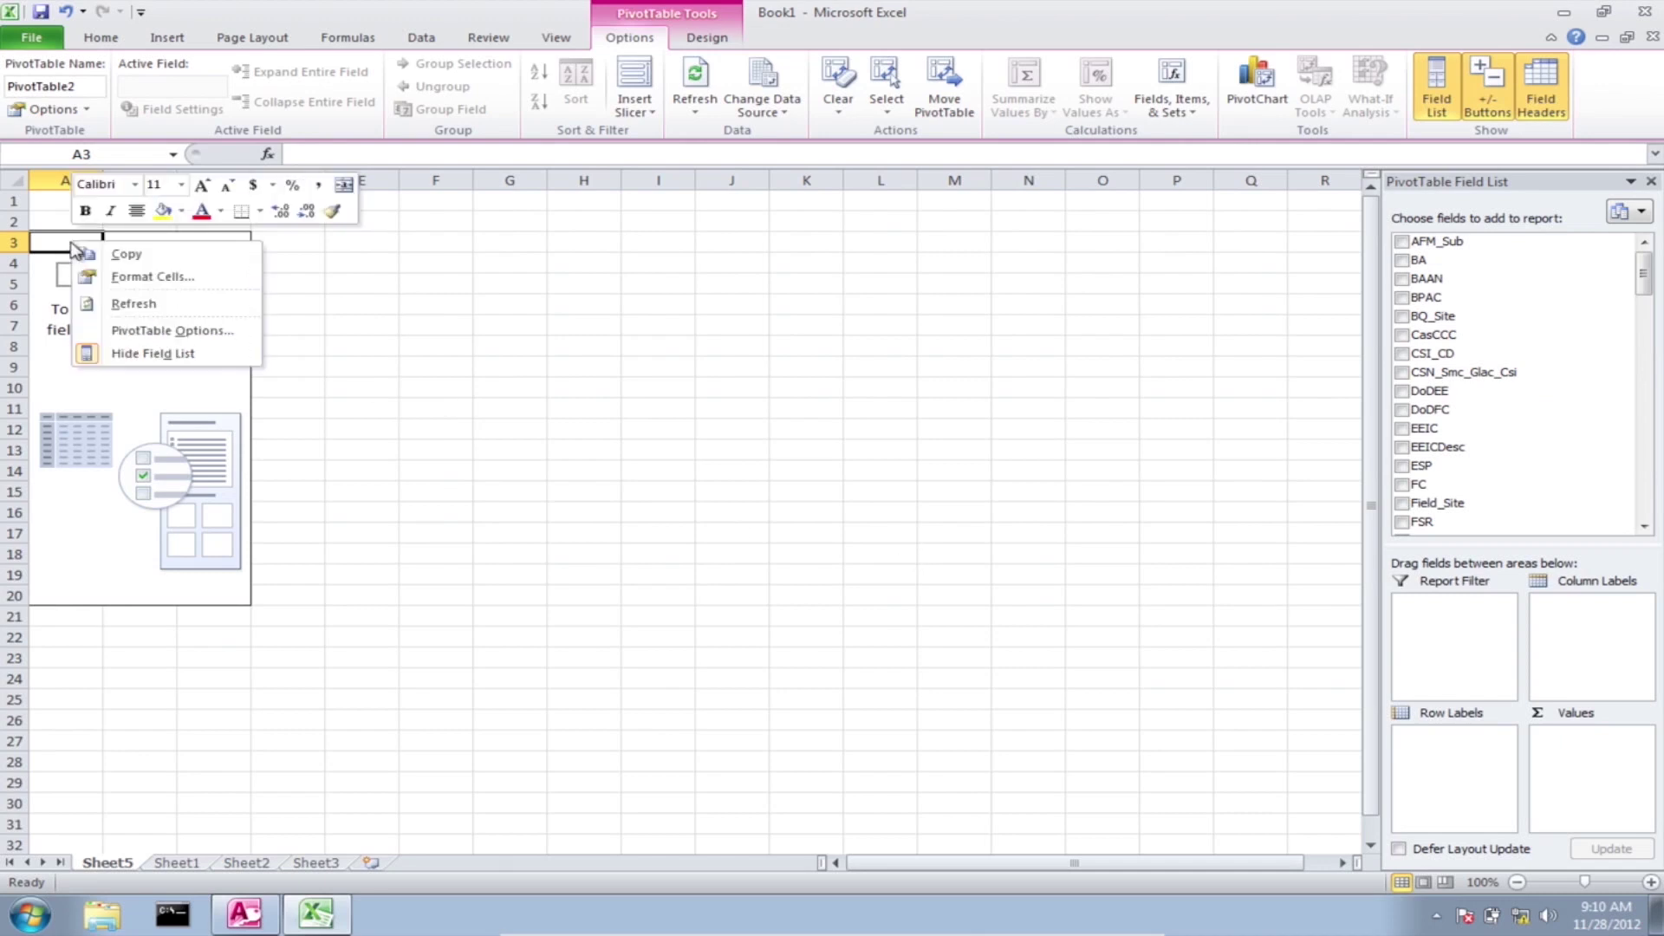
click(173, 330)
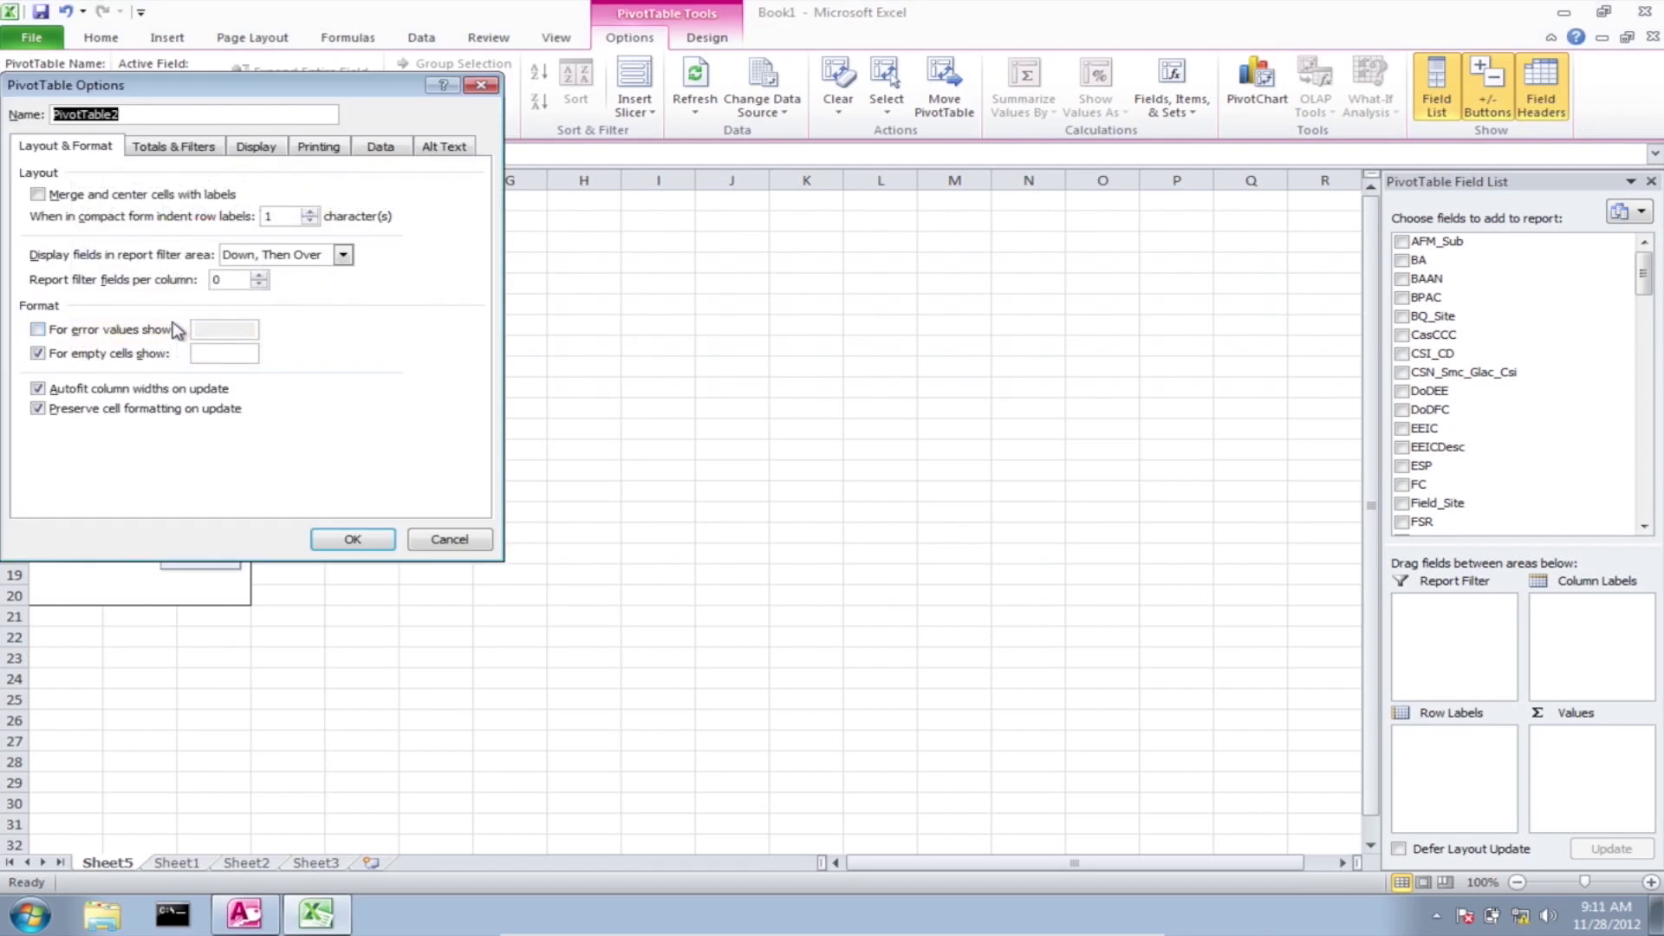
click(256, 147)
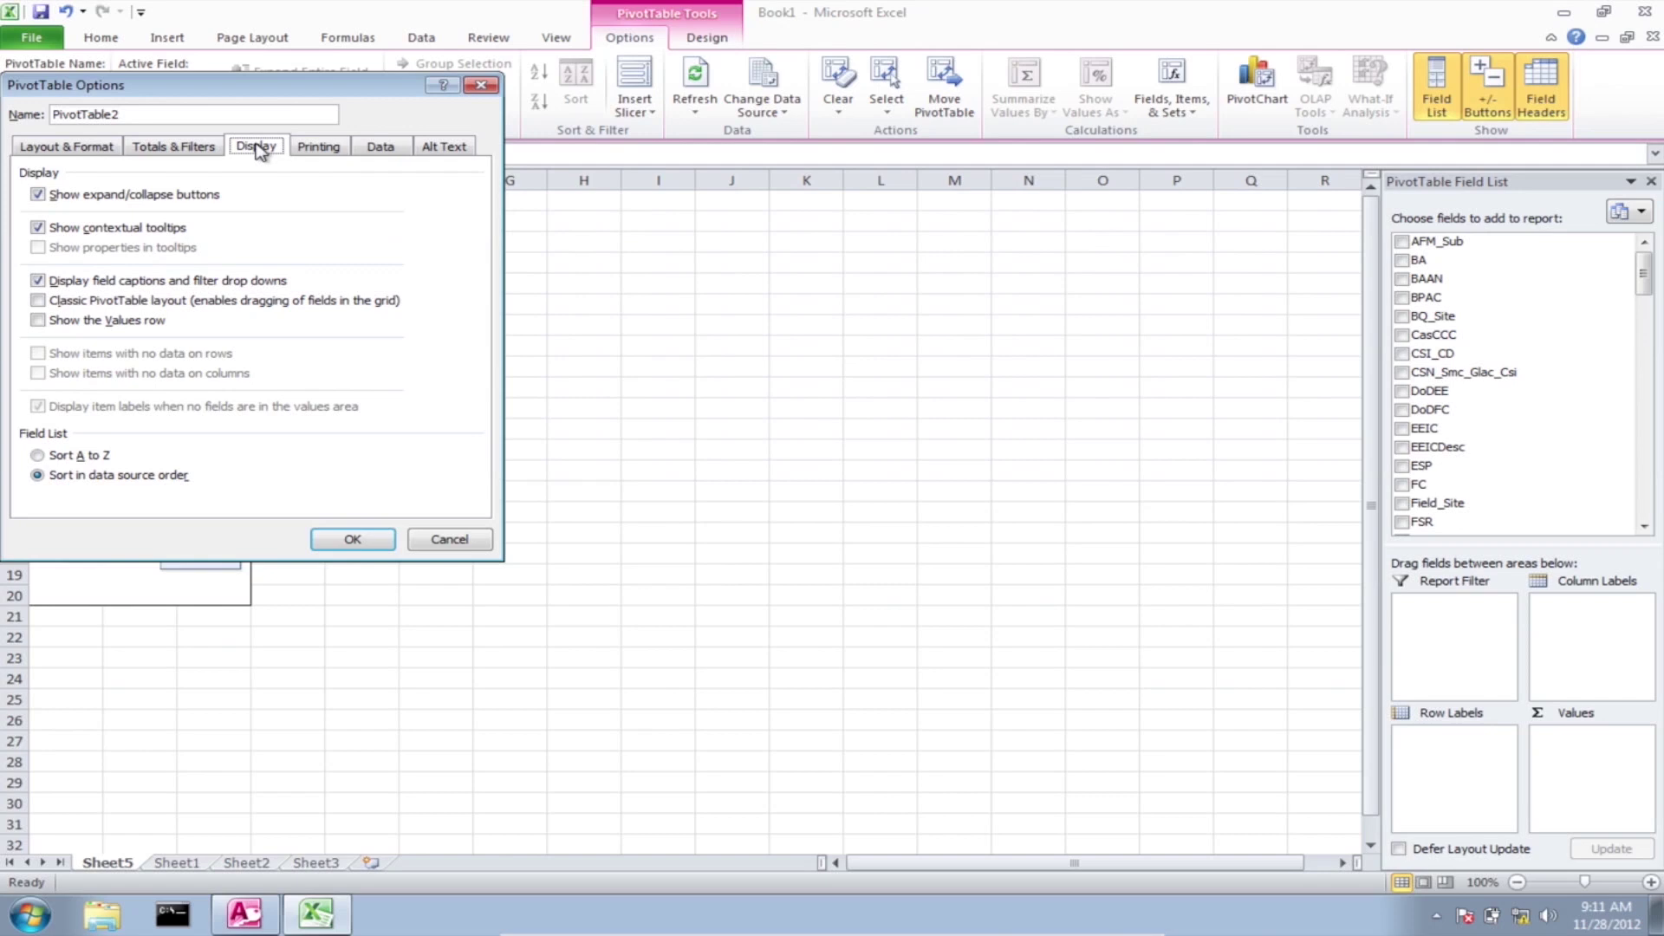
click(40, 456)
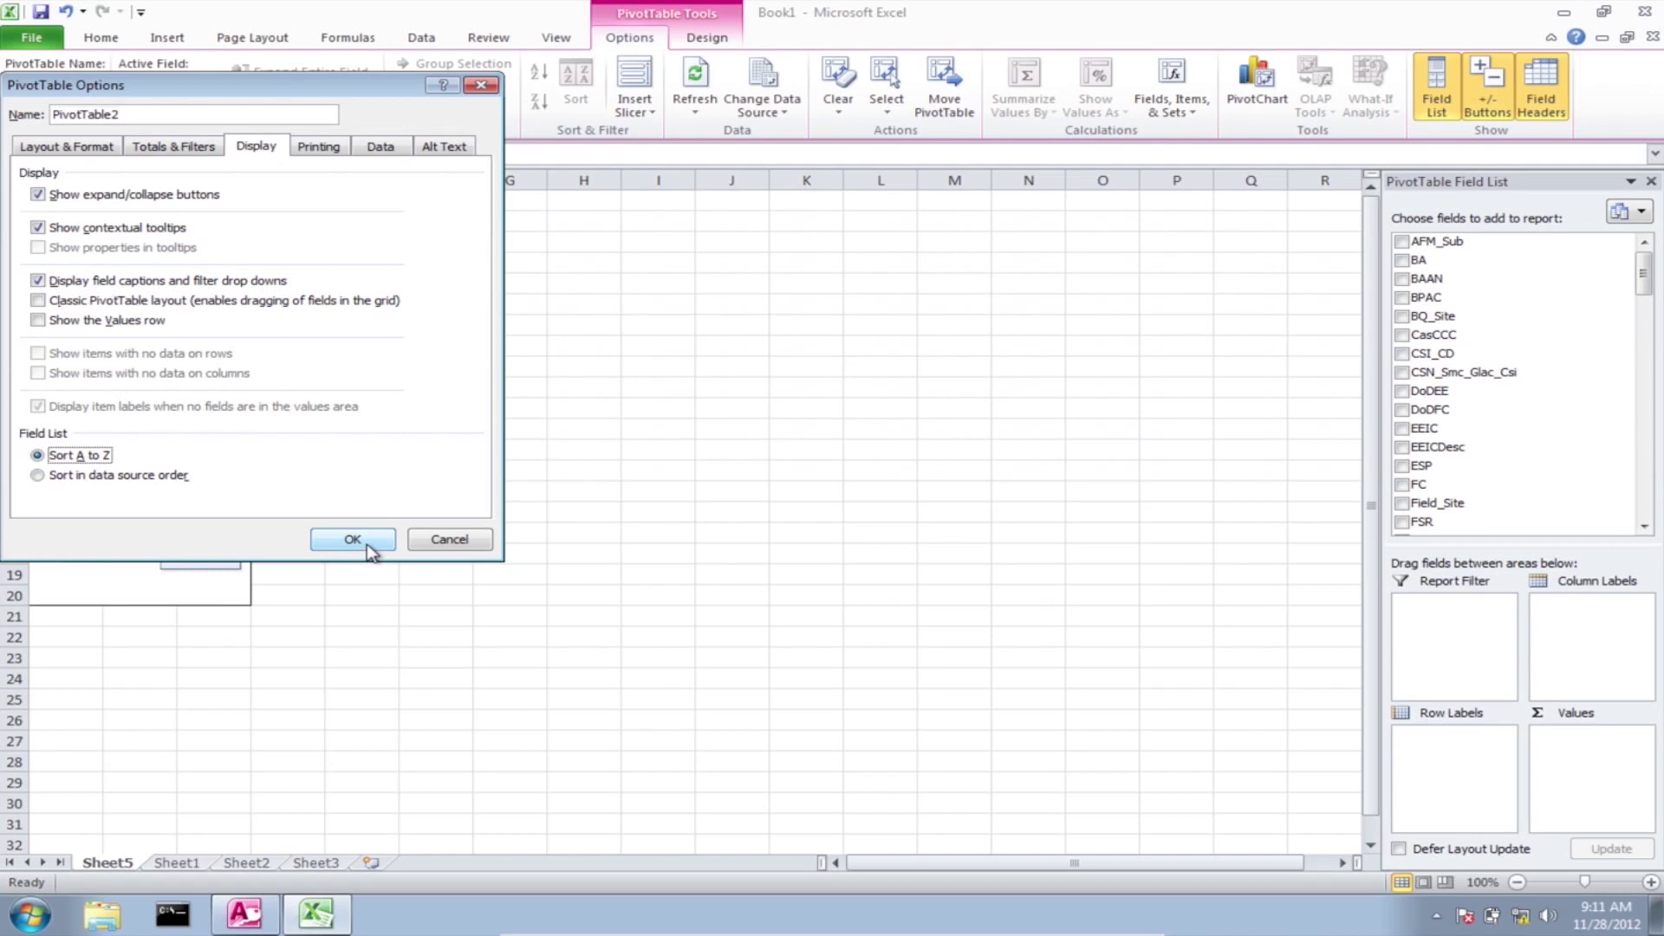
Step: Set the PivotTable to refresh data when opening the file and retain None of the deleted items per field, and apply the options
click(385, 149)
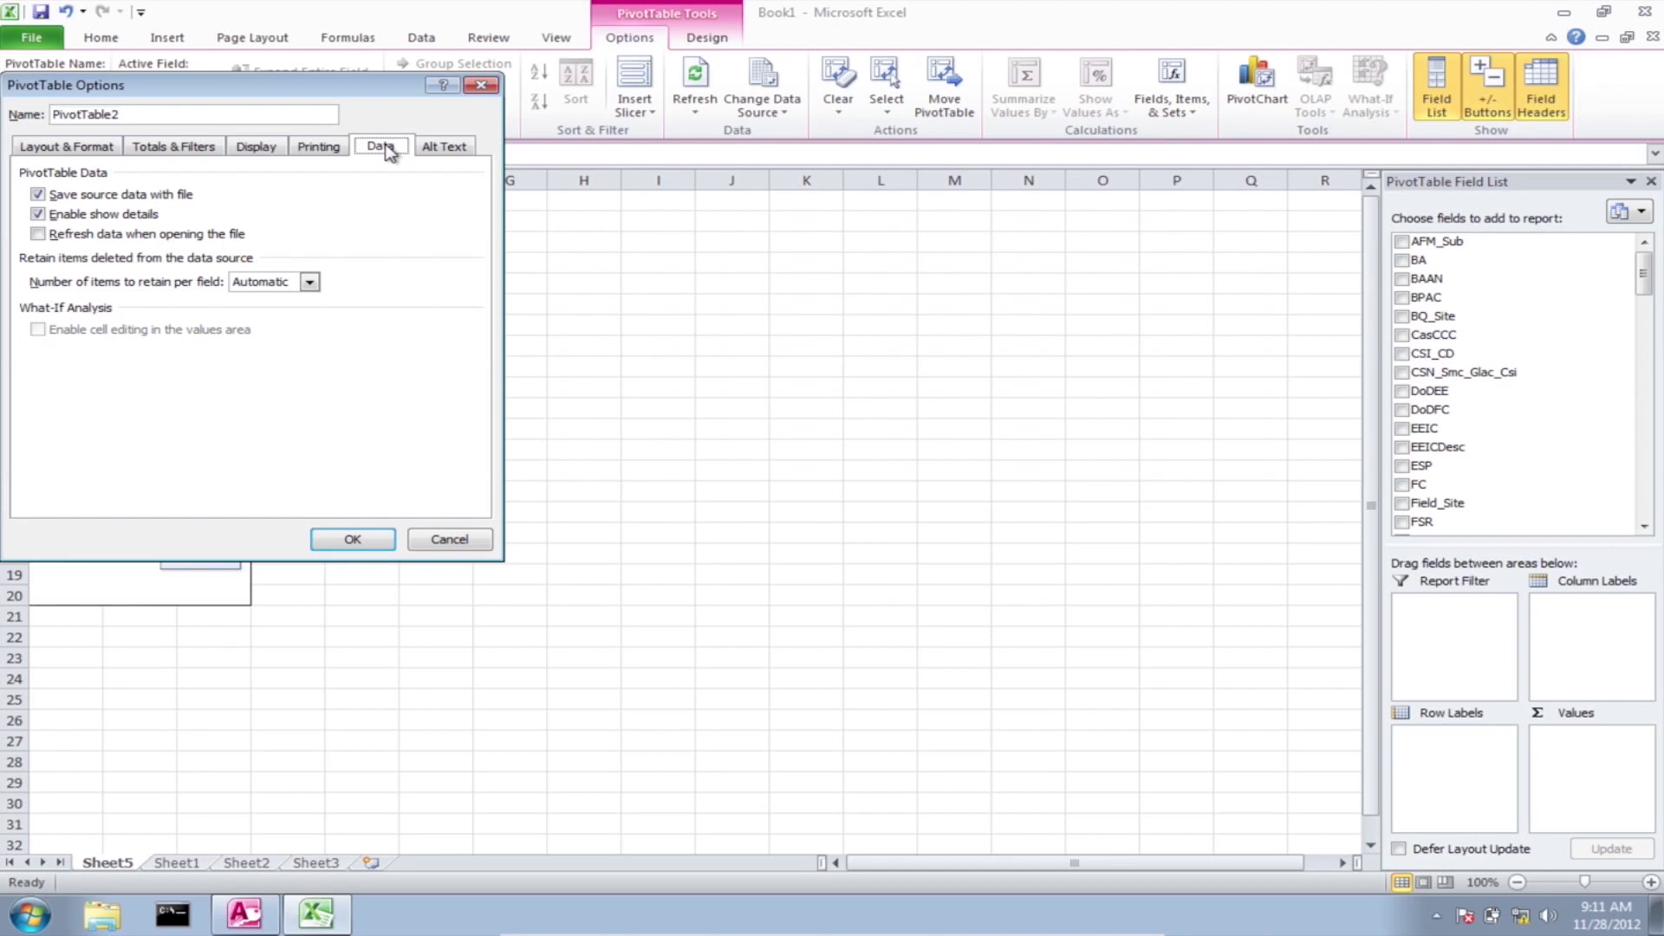
click(38, 234)
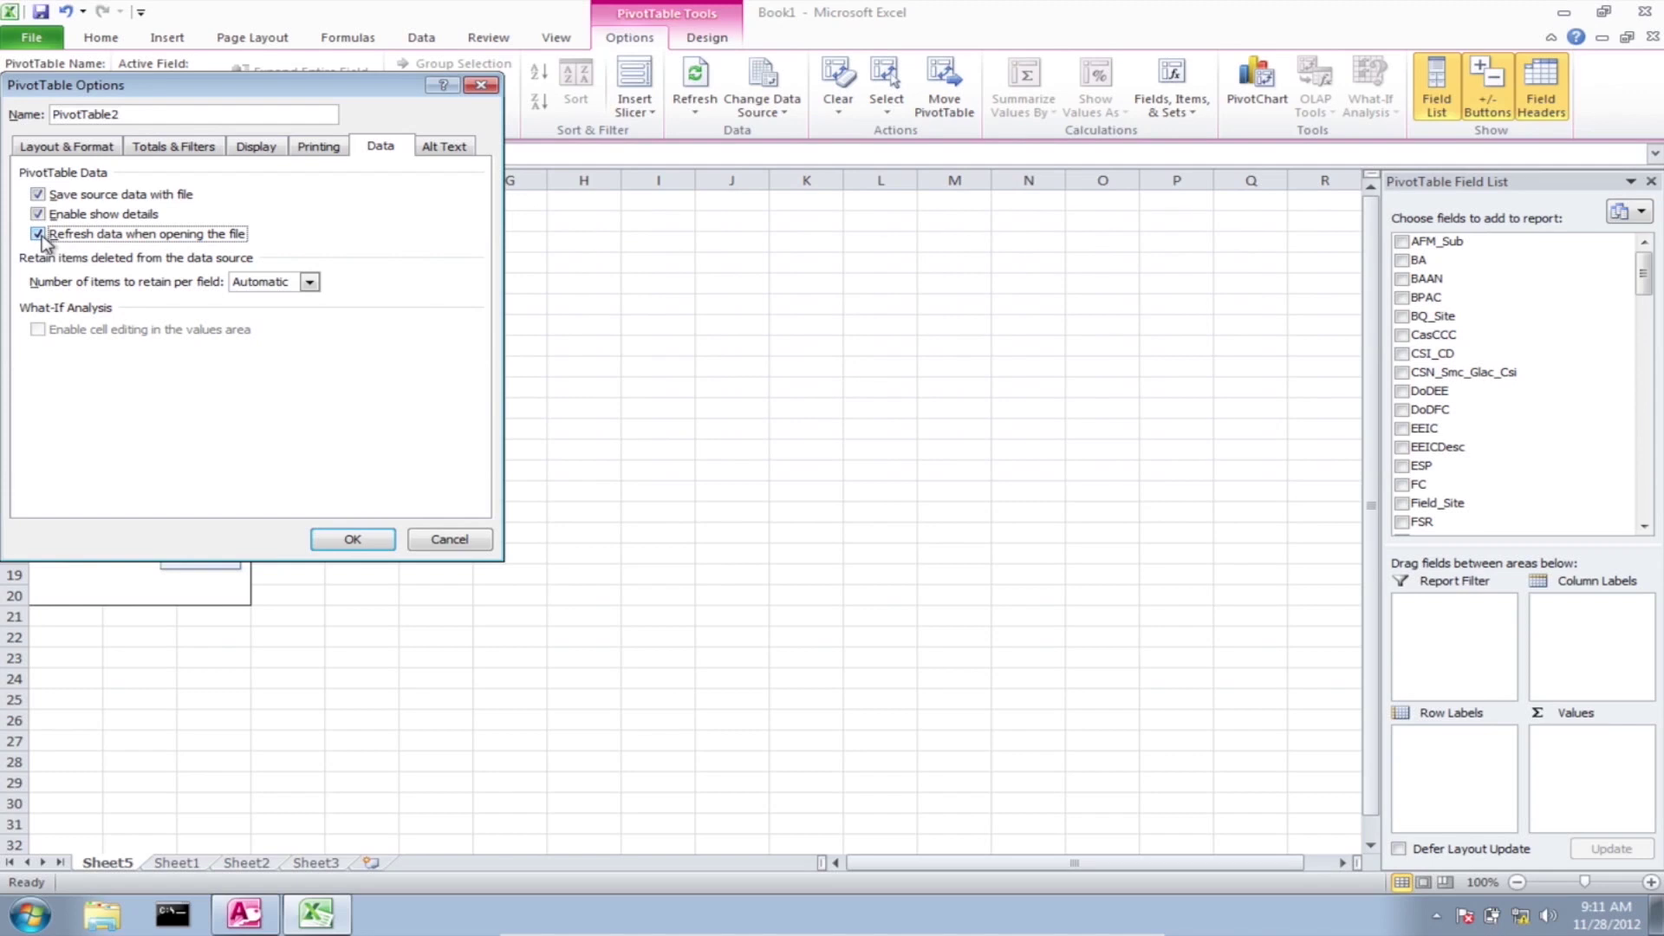
click(310, 283)
click(279, 314)
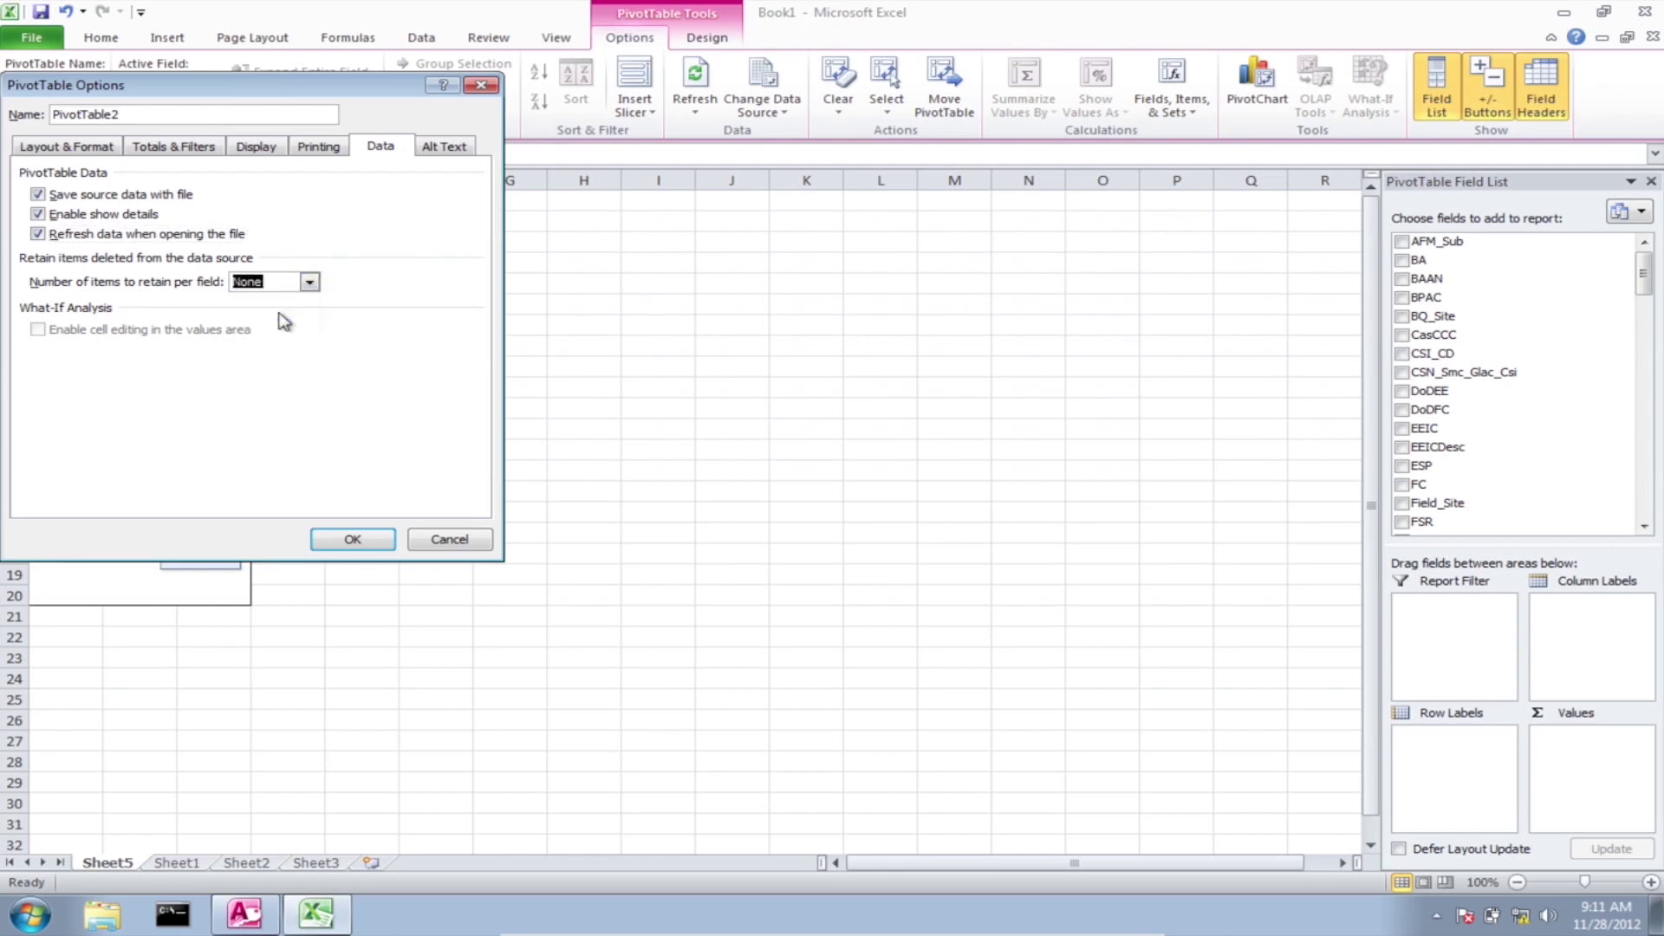
click(345, 538)
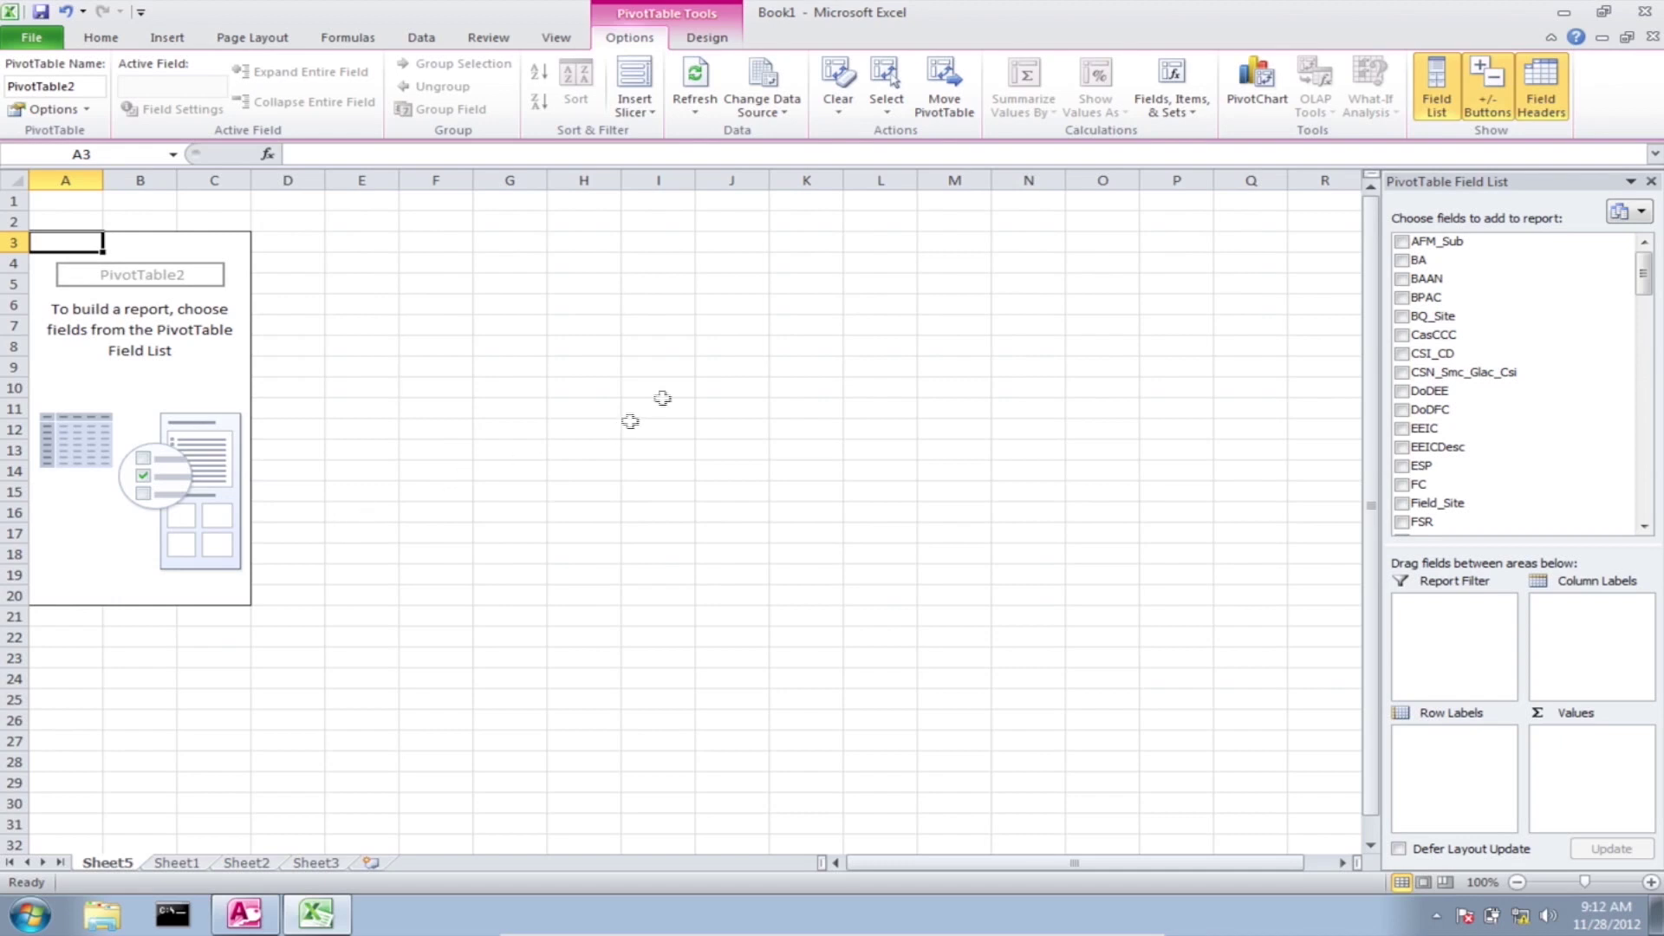
Step: Add the fields BA, SumOfAnnDir, SumOfQtrDir, SumOfModGrCommDir and SumOfGobl_Dir to the PivotTable's row labels
click(1403, 261)
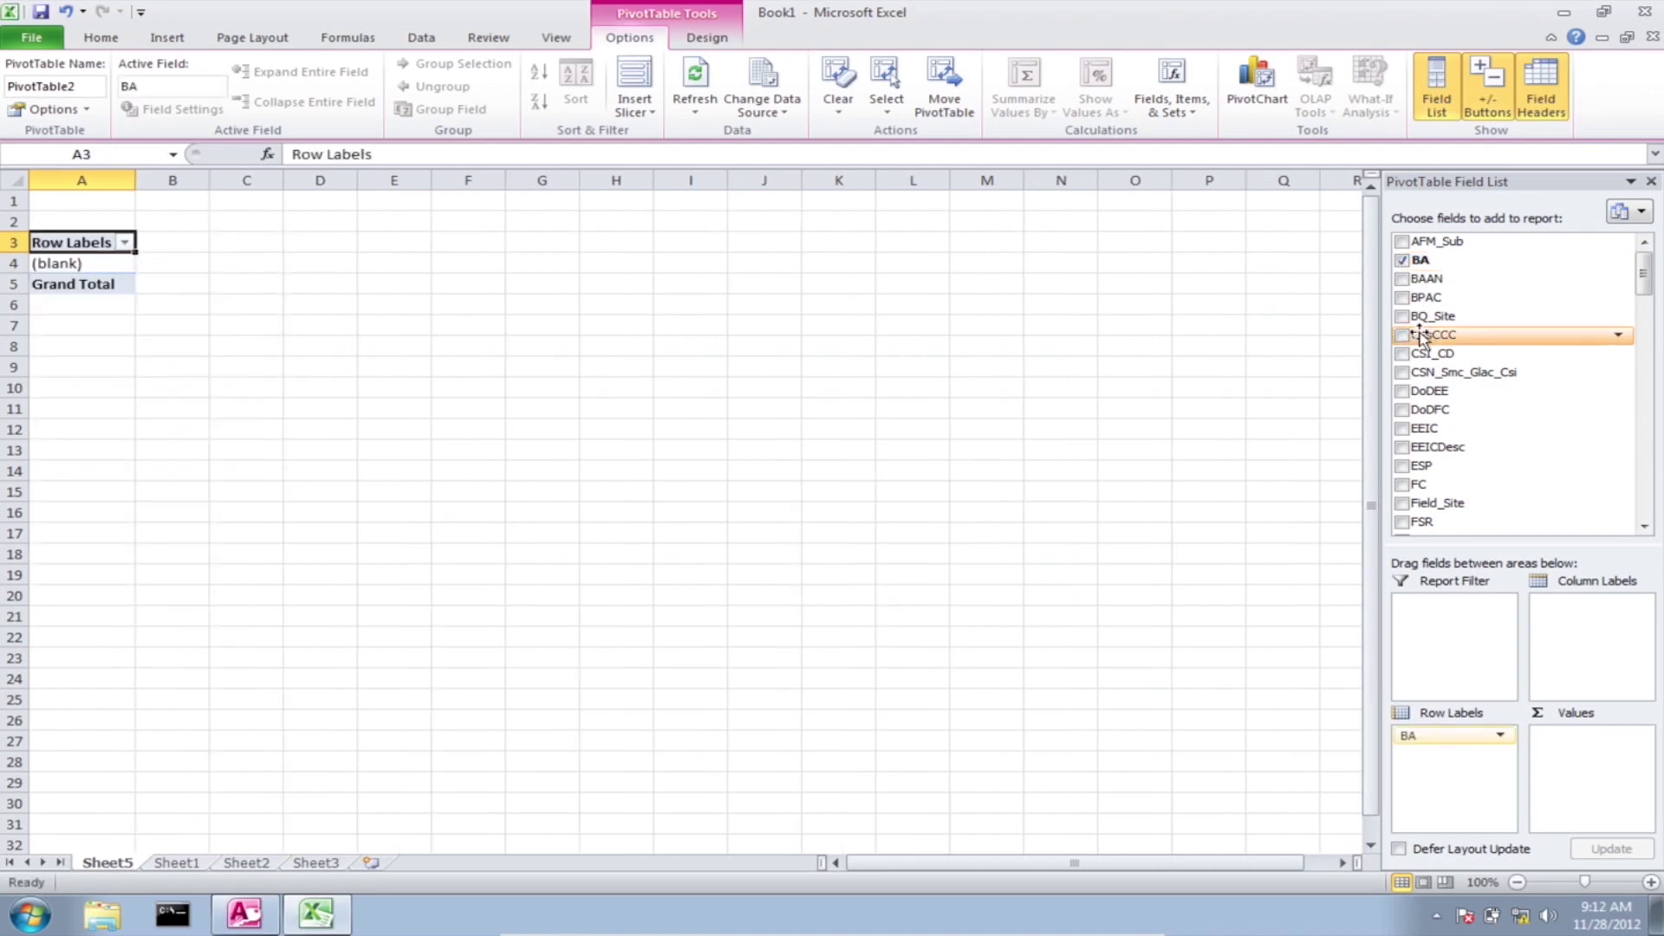
scroll(1423, 338, down, 2)
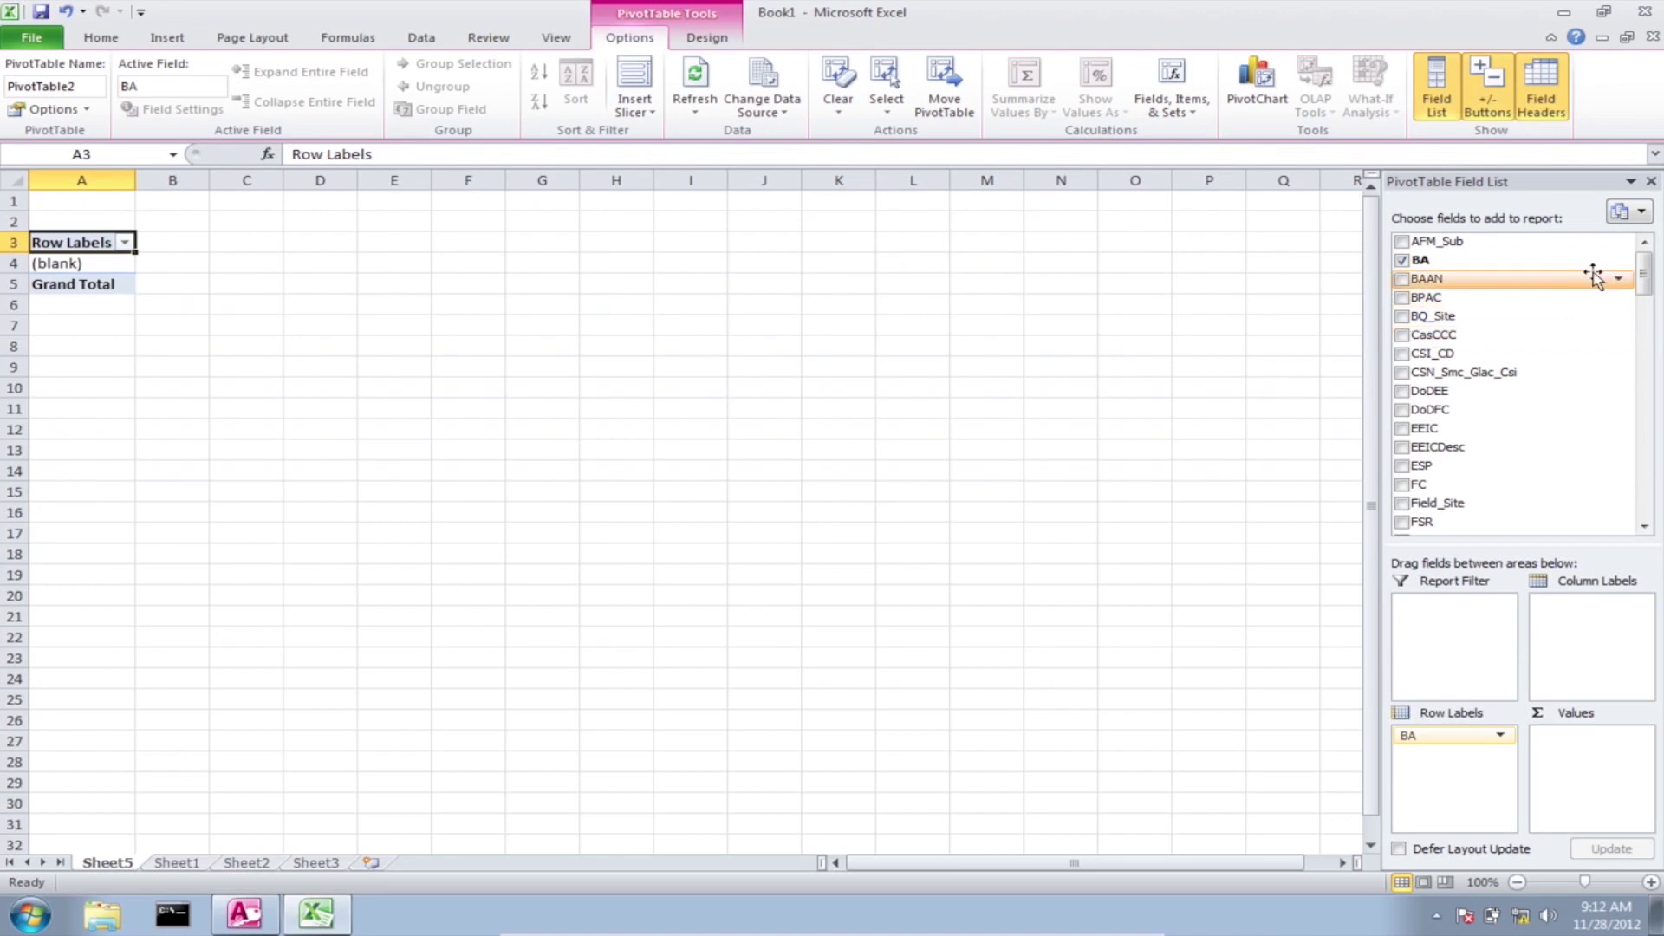
drag(1646, 271, 1649, 424)
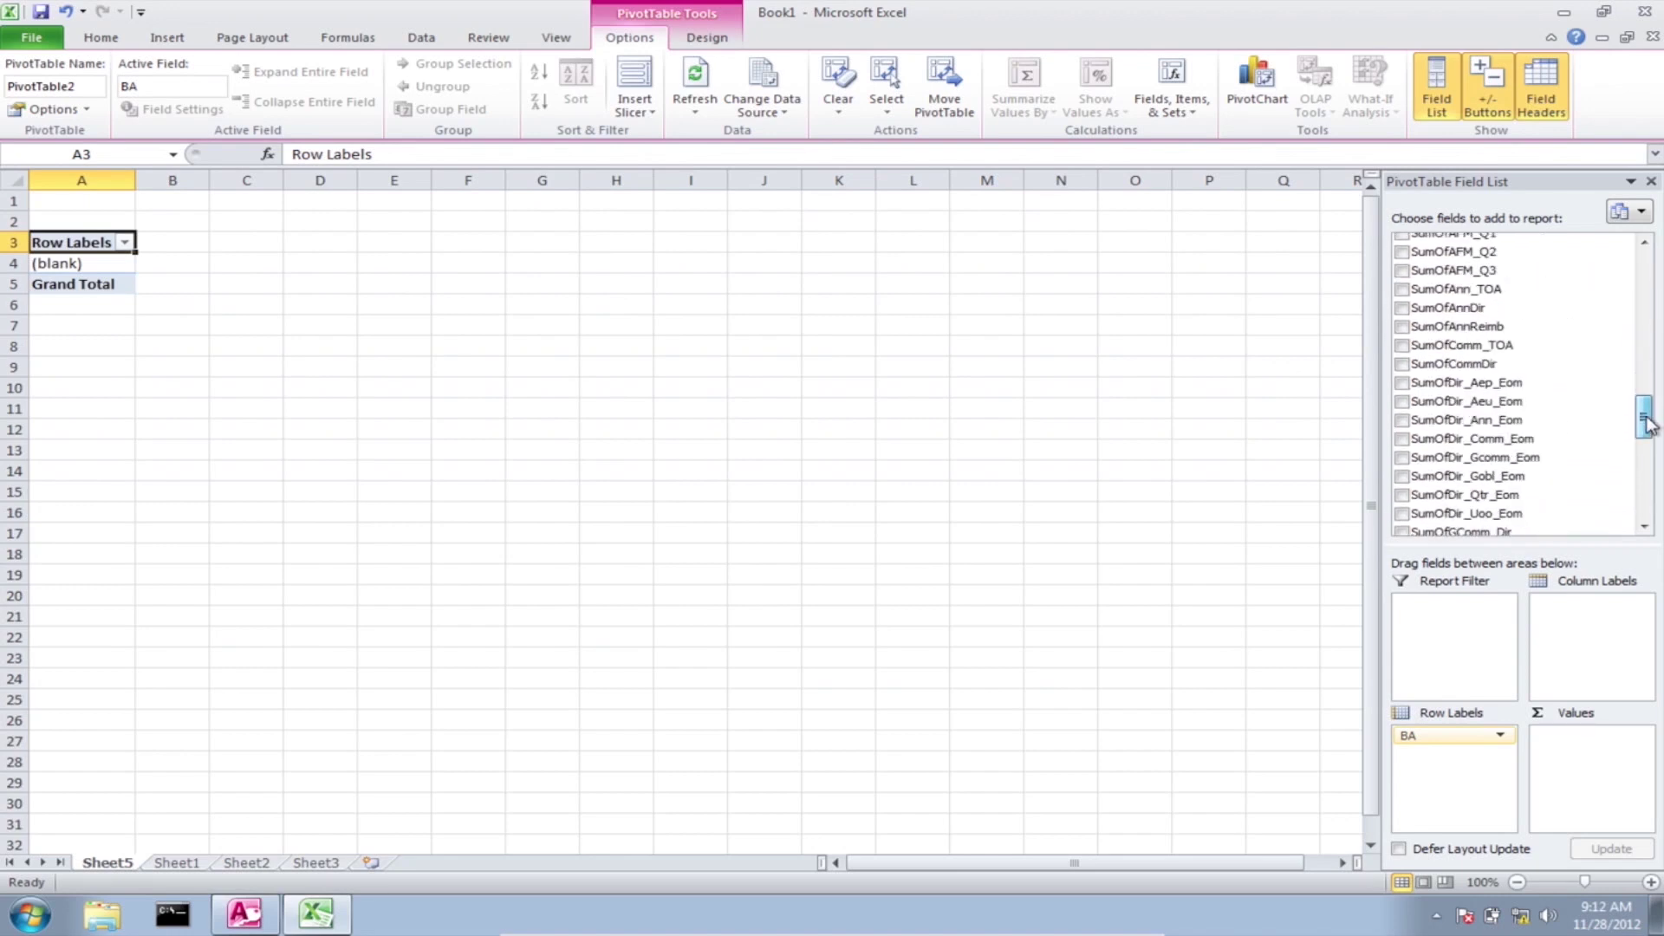
click(1402, 310)
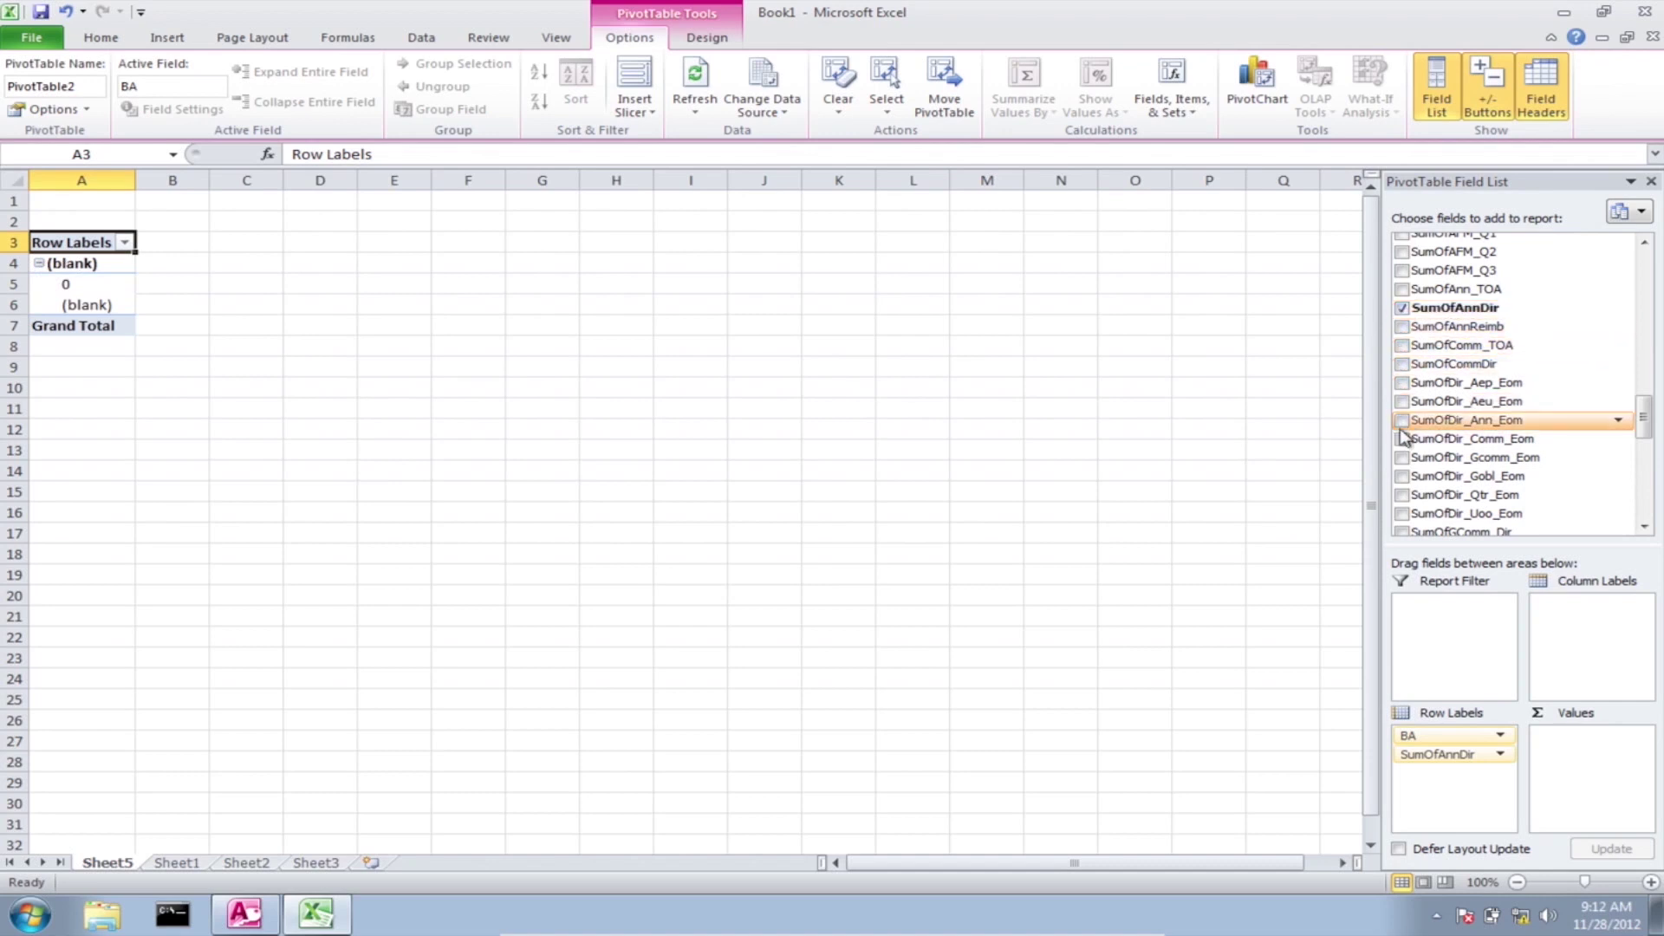
drag(1644, 437, 1645, 486)
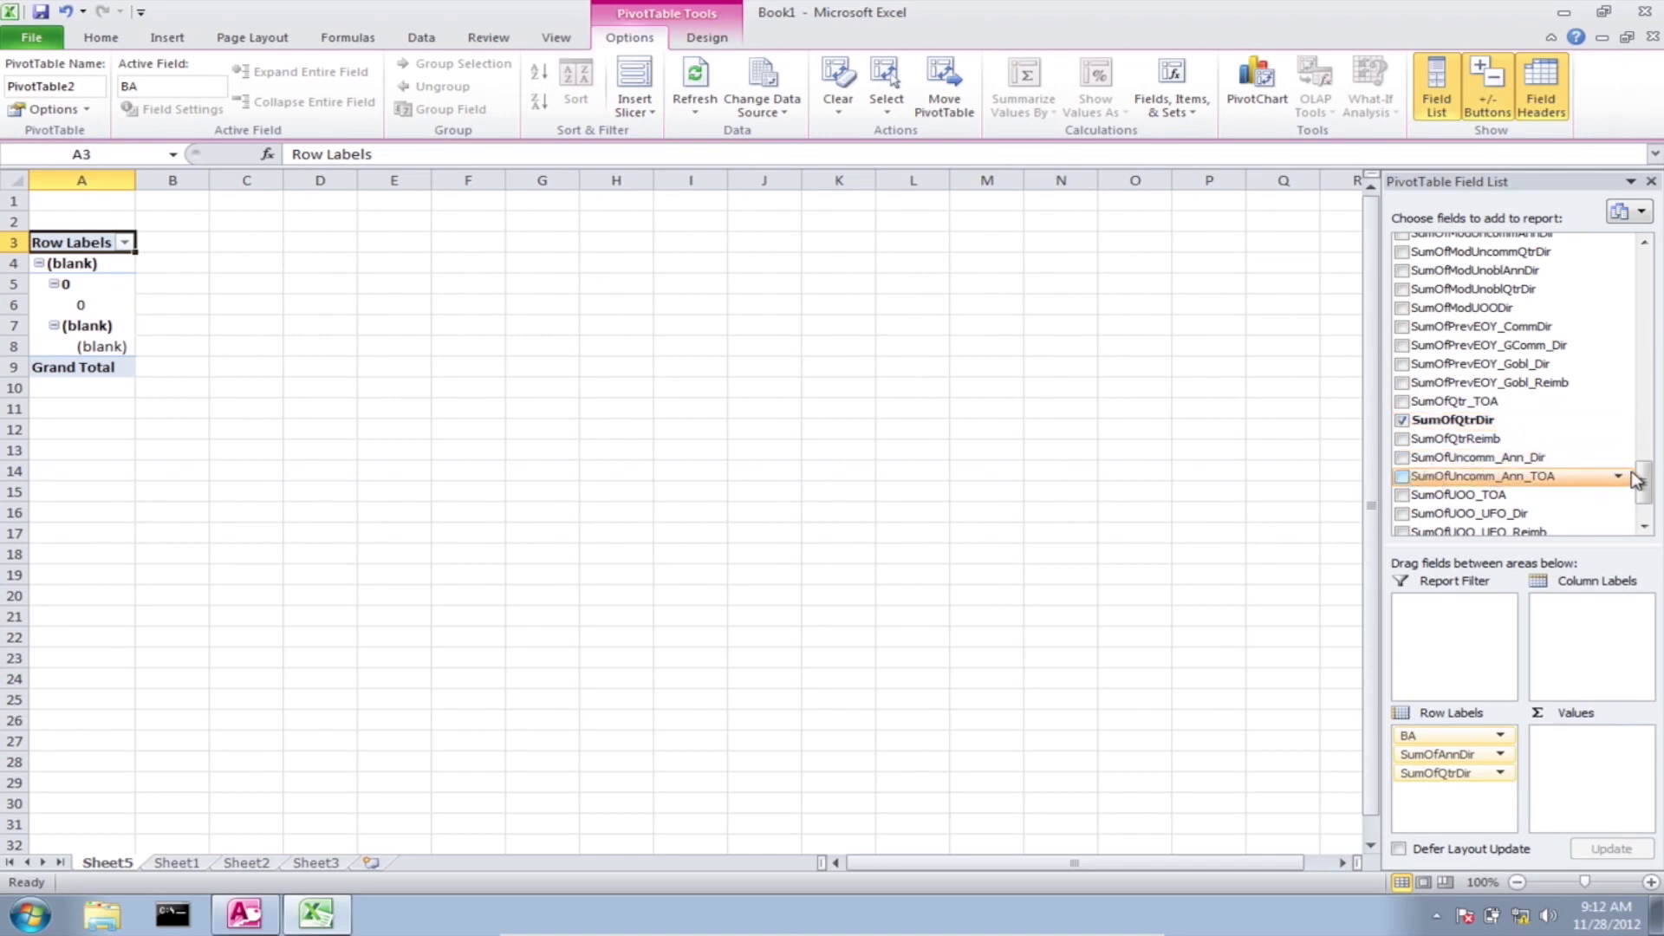
drag(1640, 483, 1644, 506)
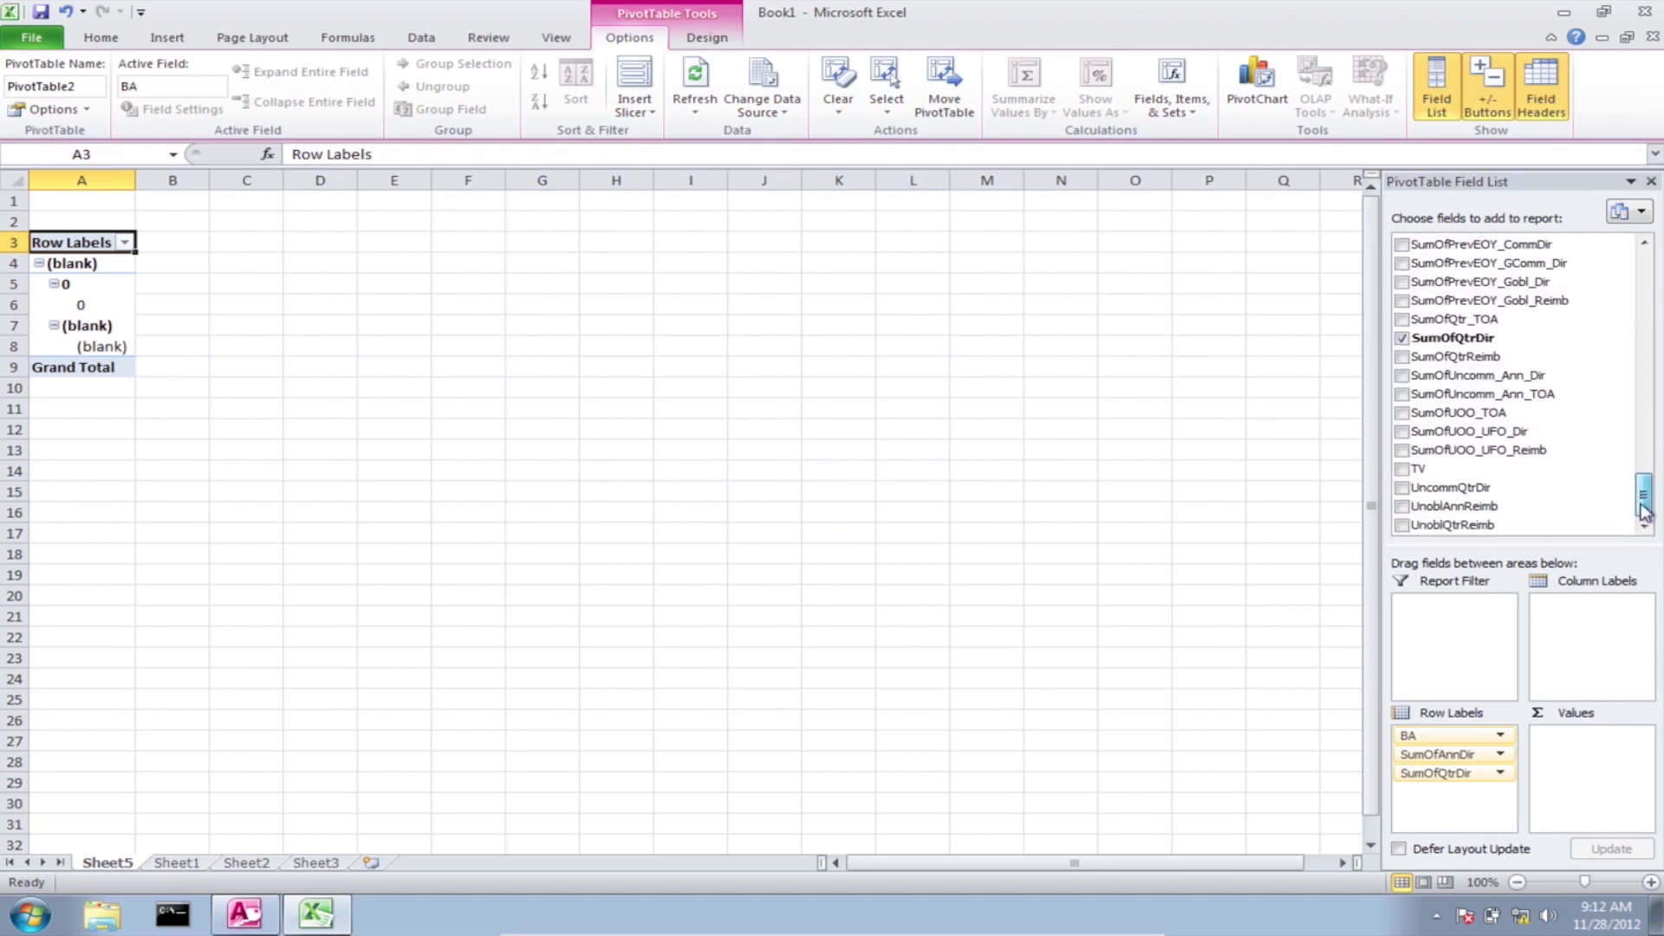
drag(1644, 508, 1639, 448)
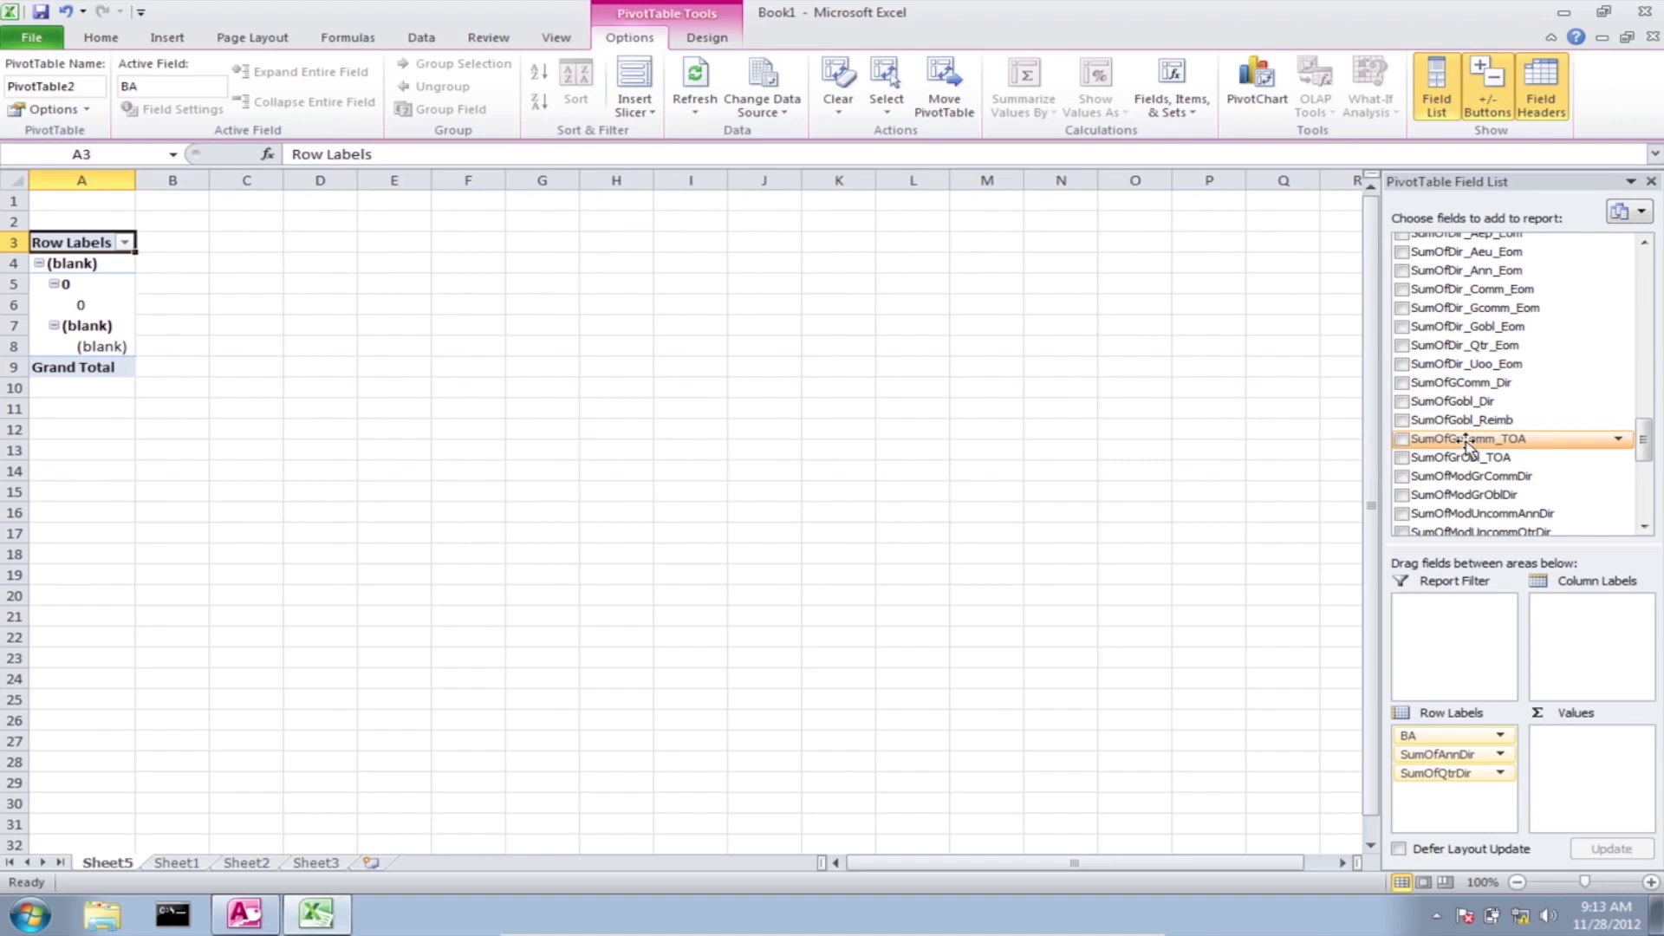
click(1403, 478)
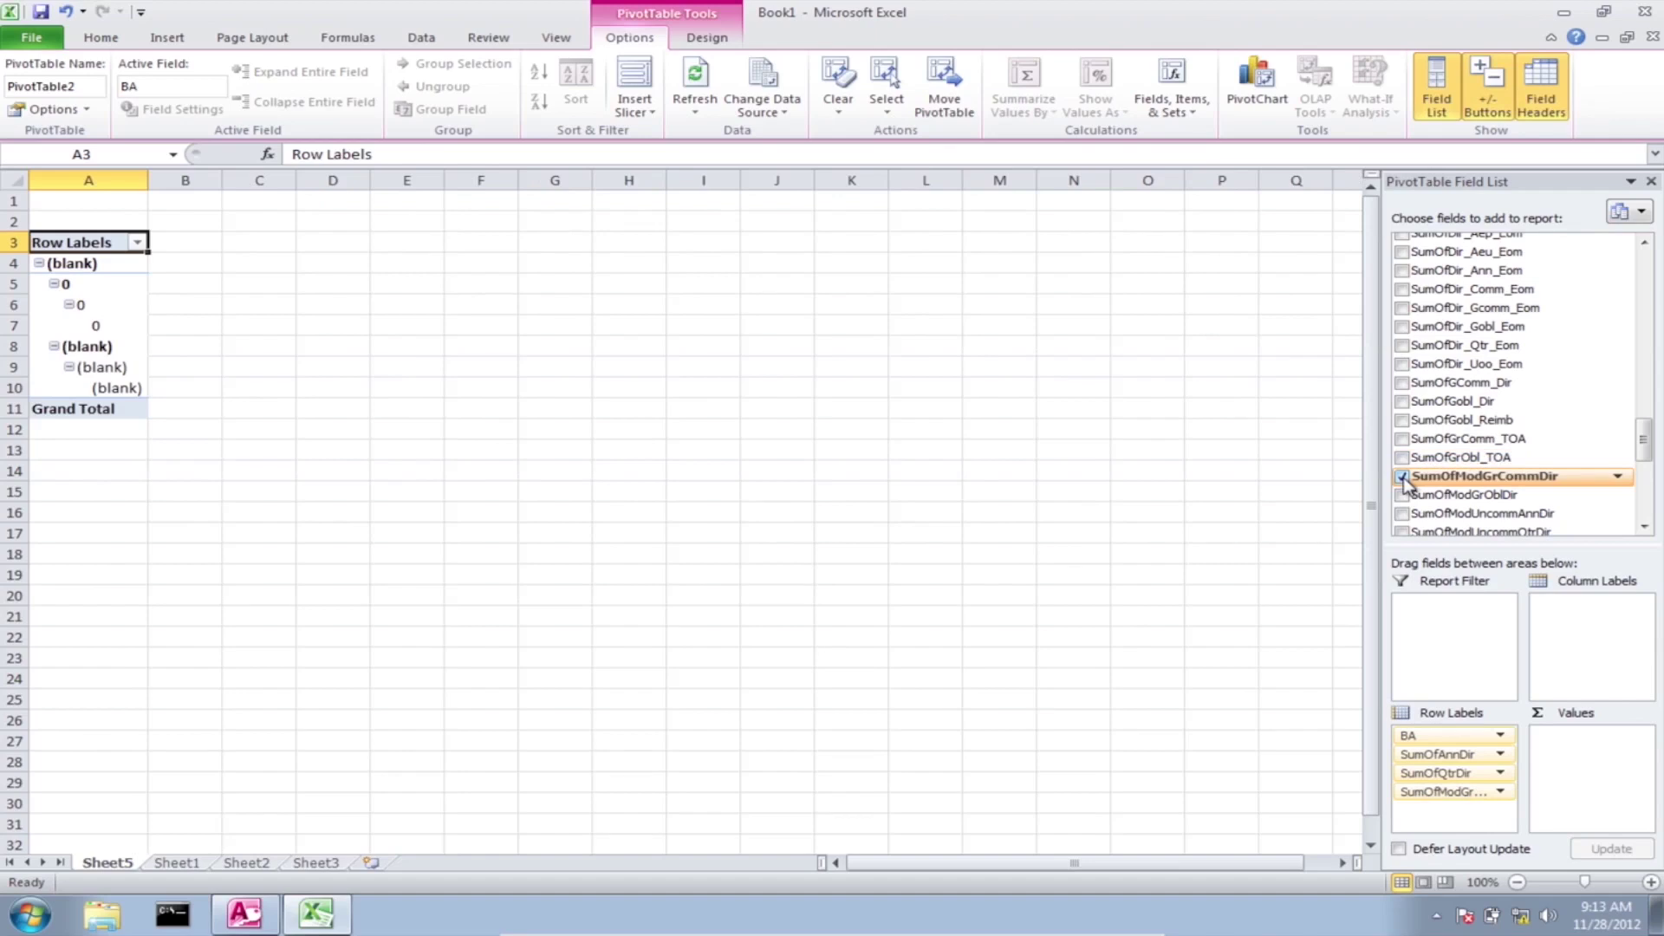
click(1401, 403)
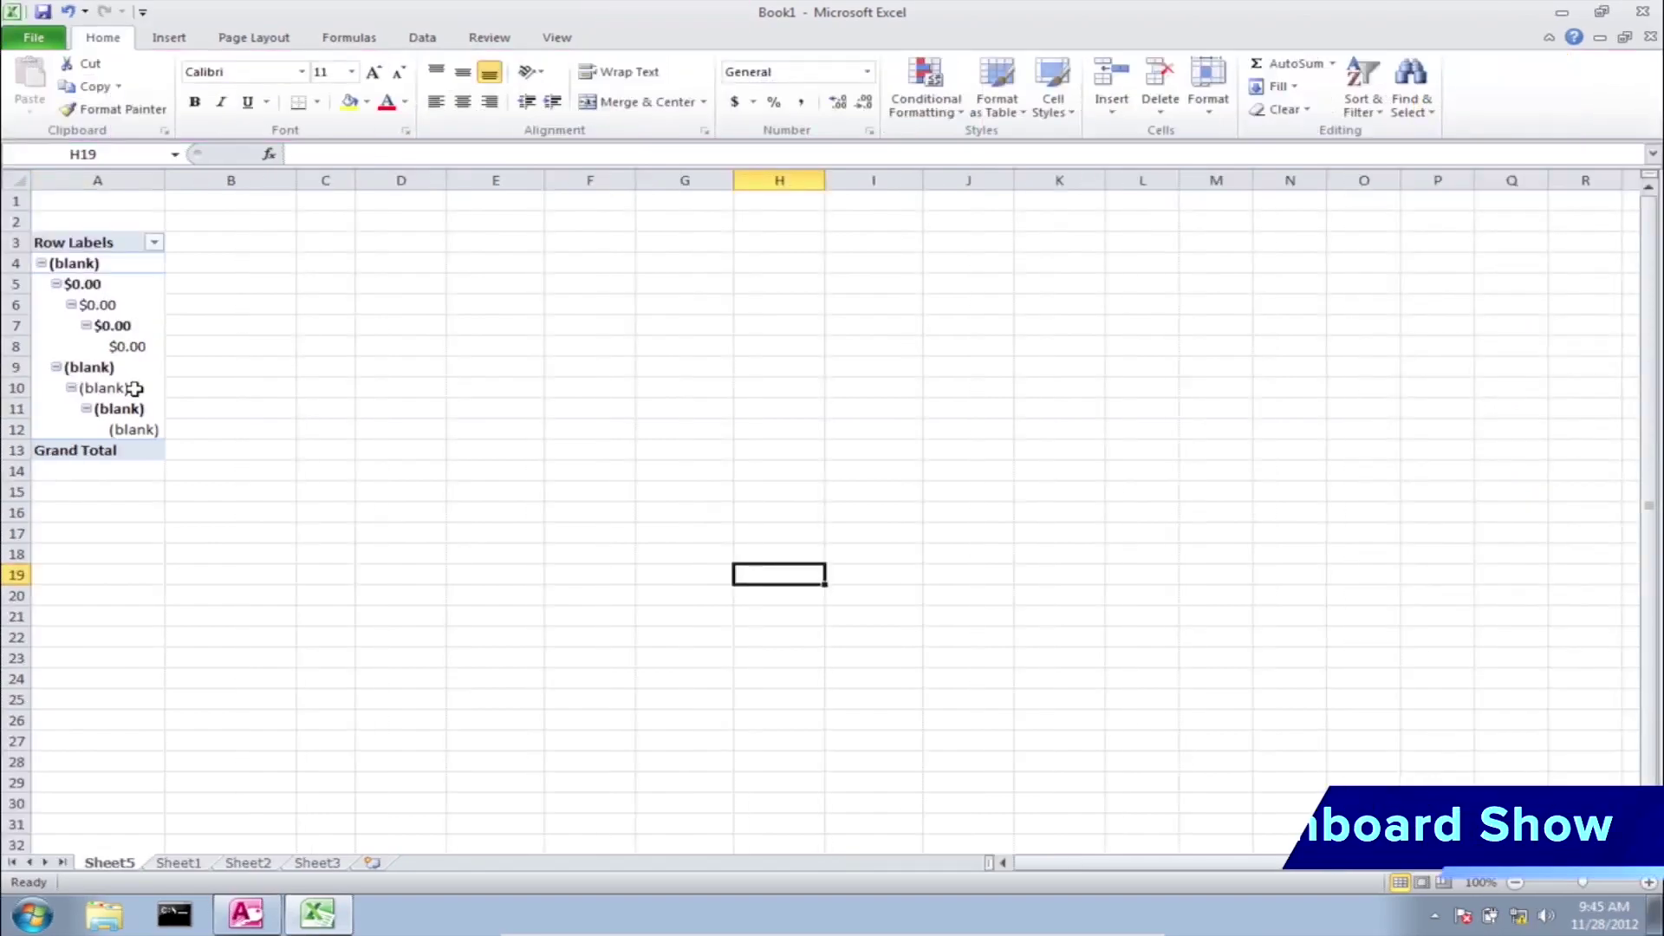
Step: Copy the whole PivotTable range A3:A13 on Sheet5
click(149, 450)
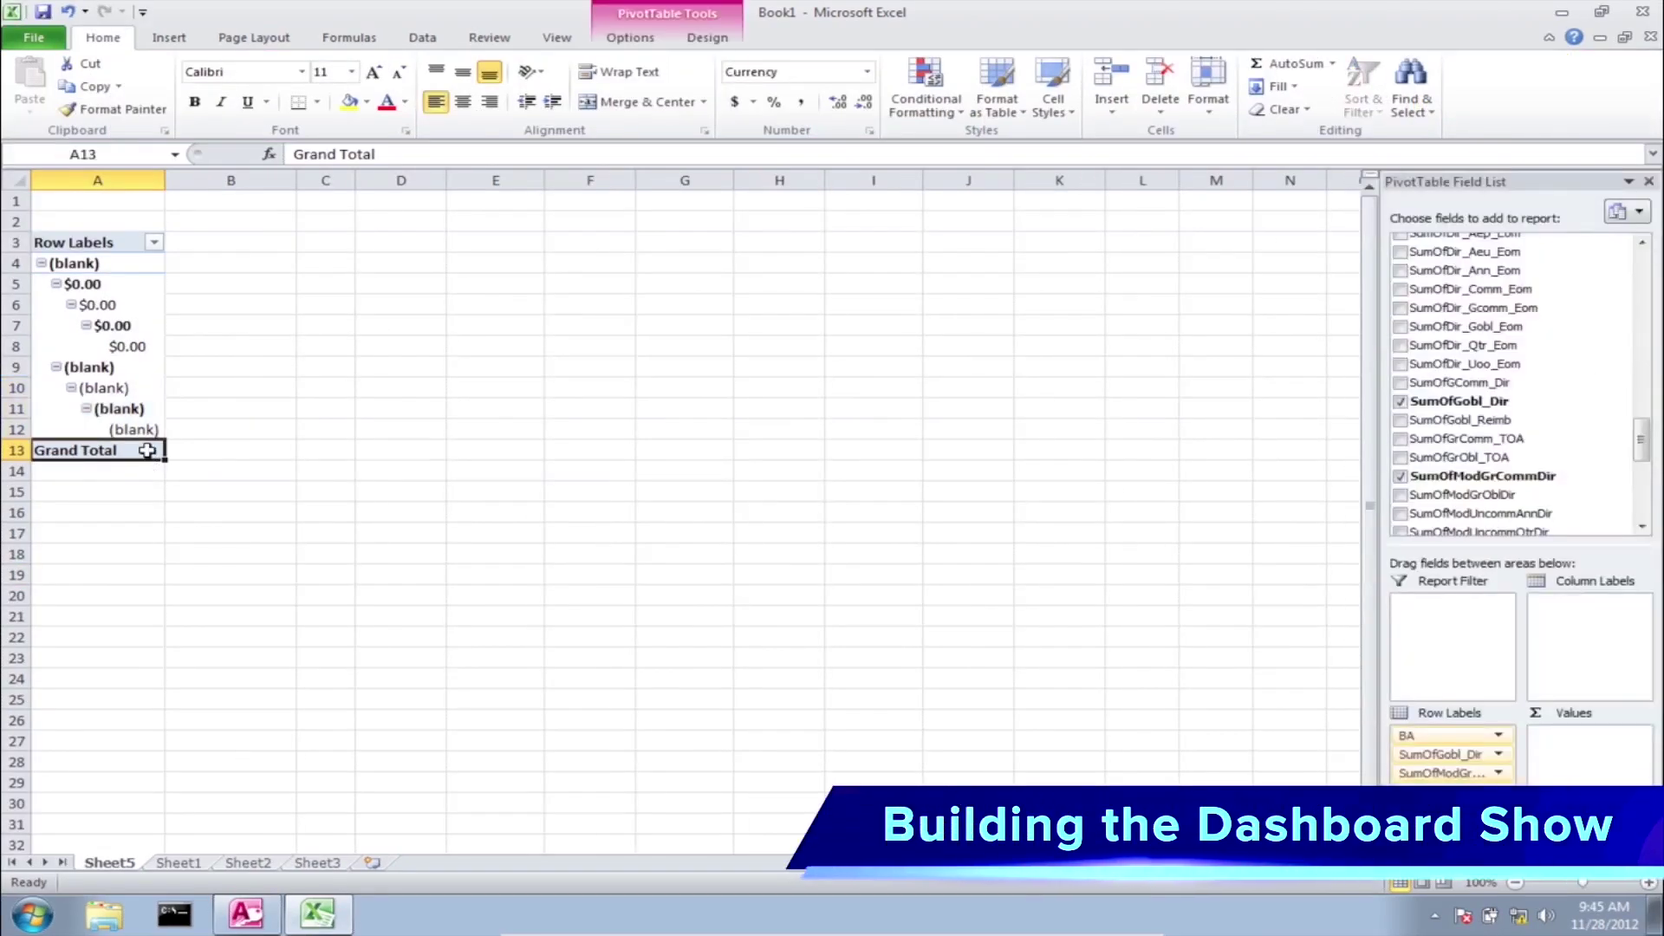
drag(135, 387, 102, 248)
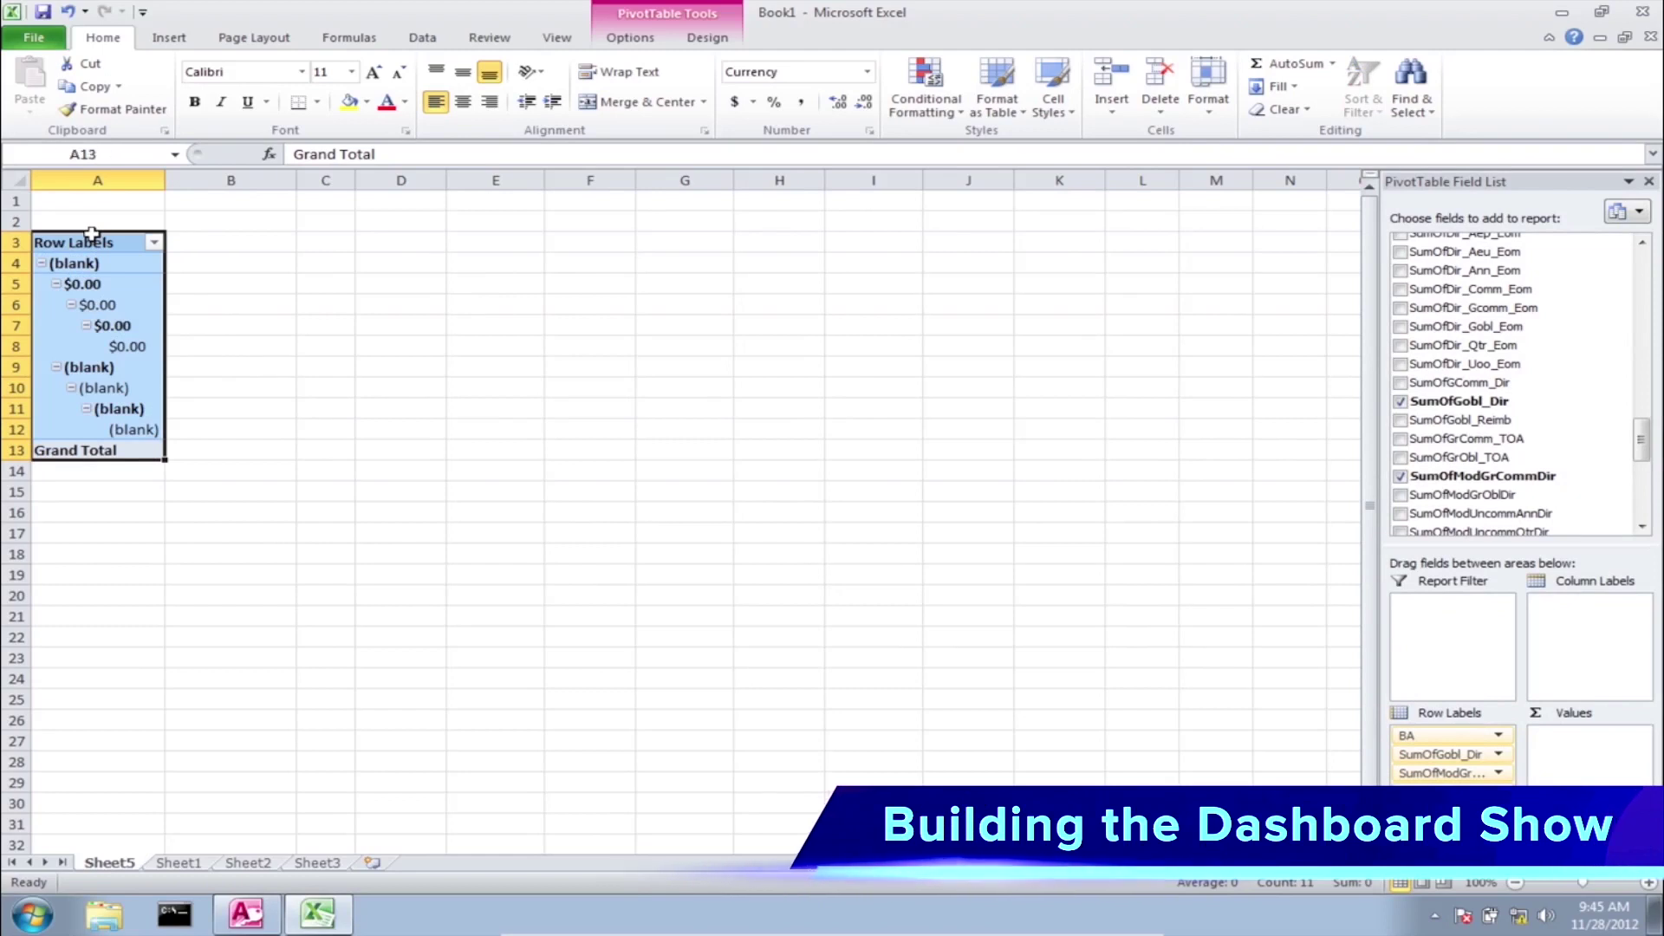
right_click(114, 297)
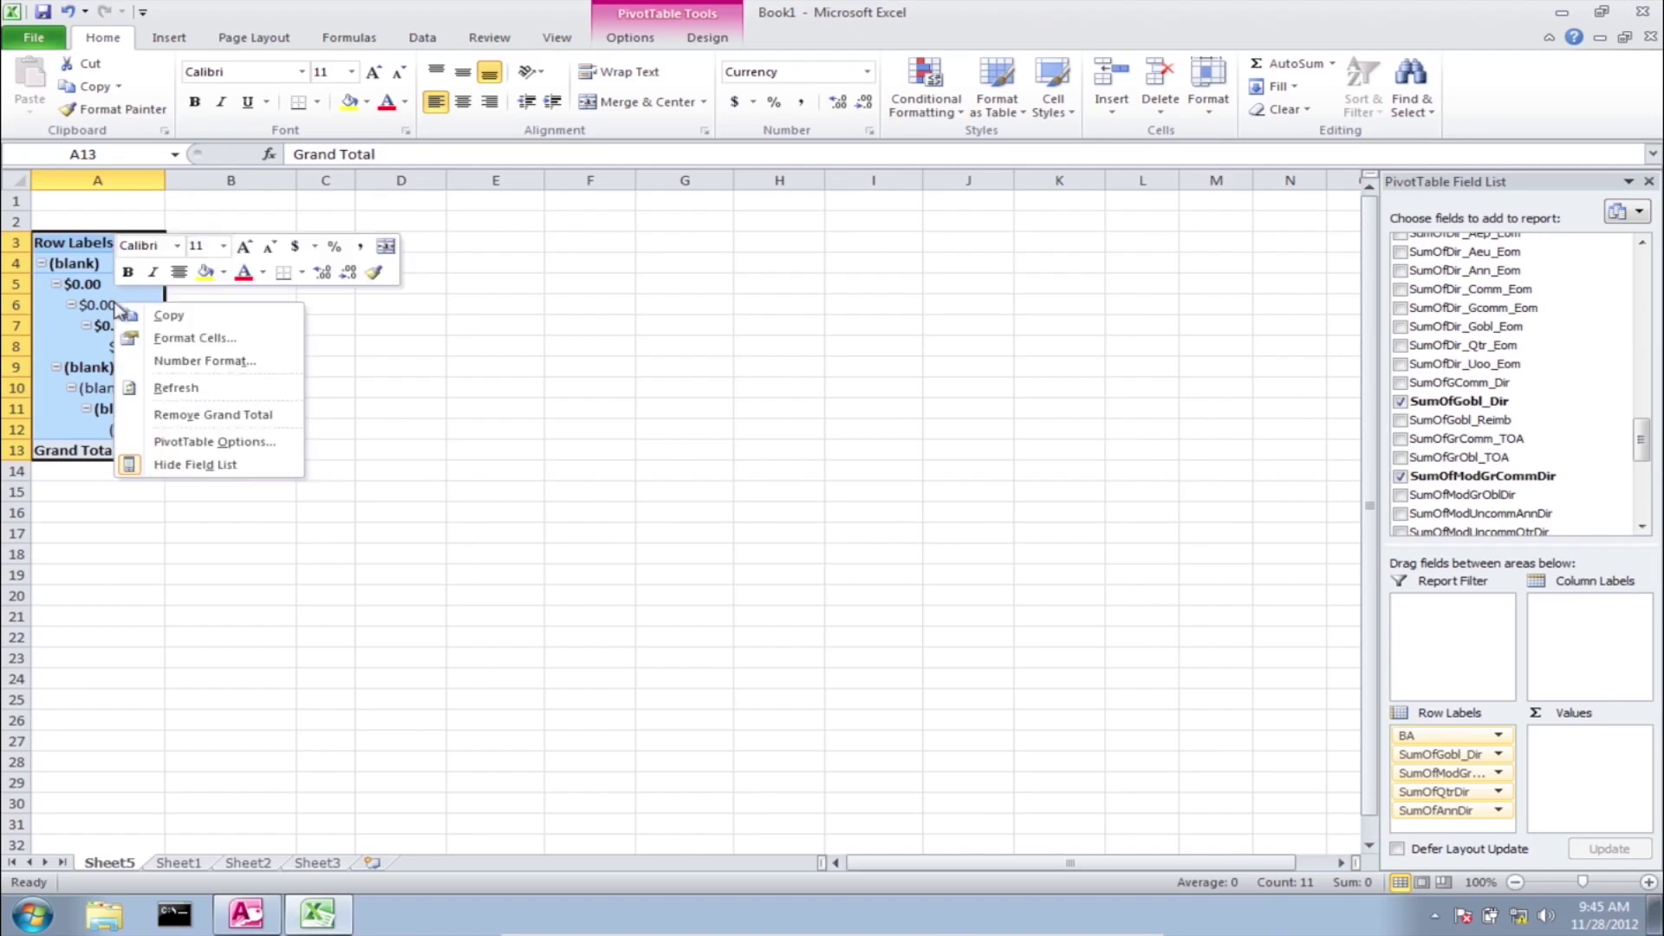
click(168, 315)
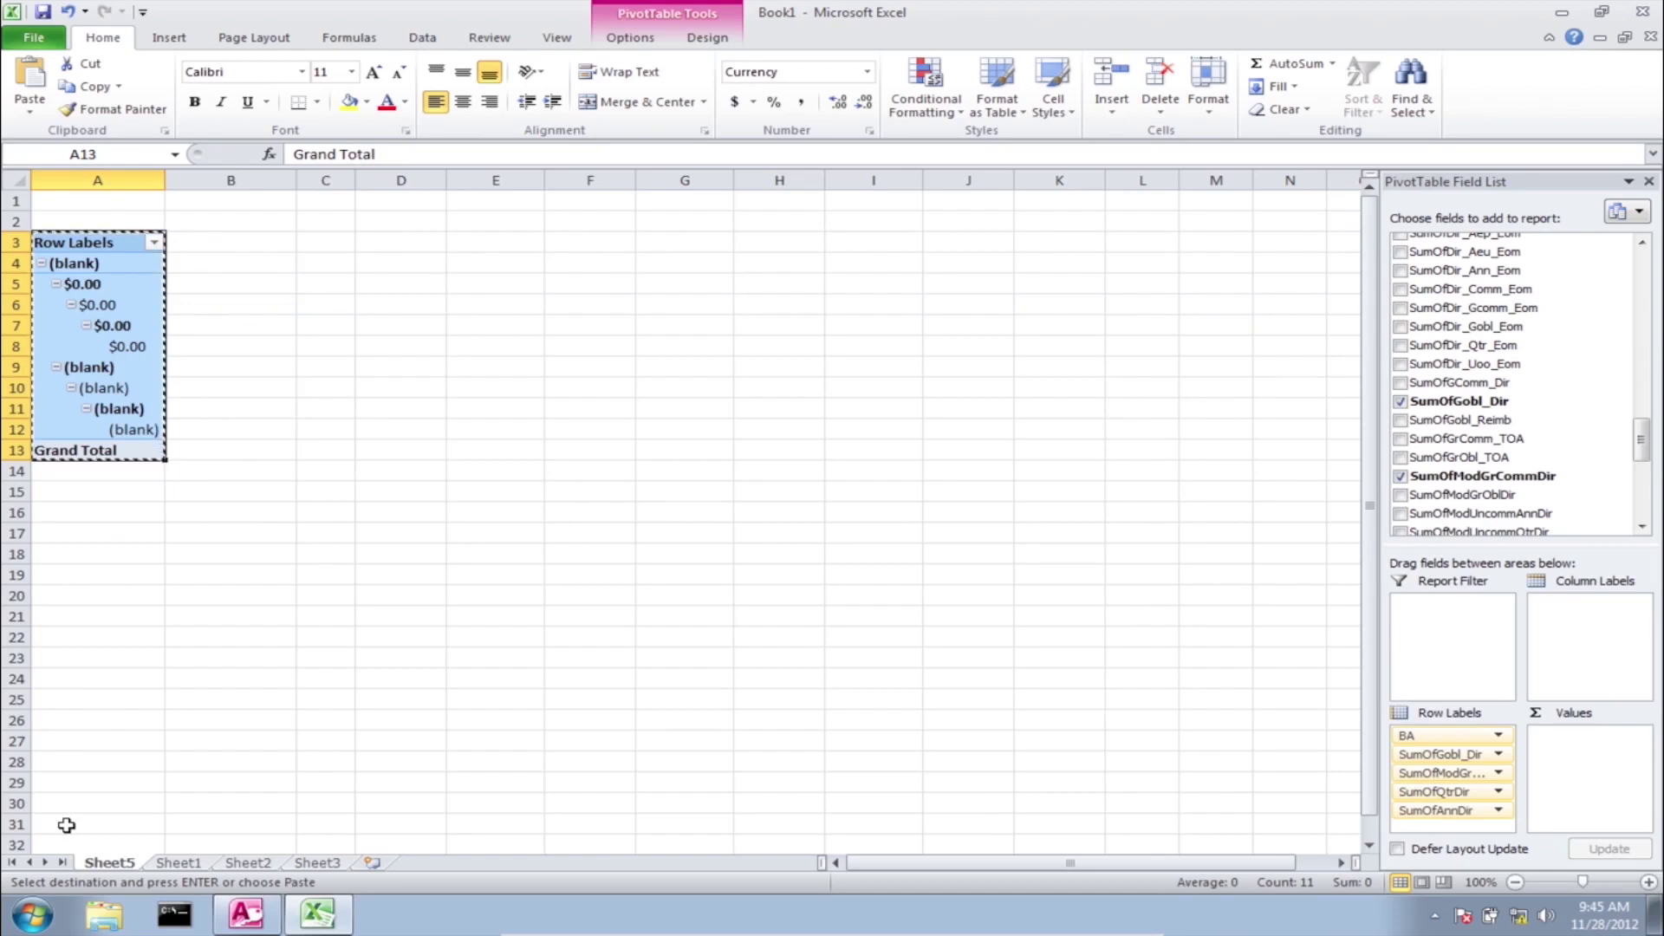
Step: Find and launch Microsoft PowerPoint 2010
click(34, 917)
text(power)
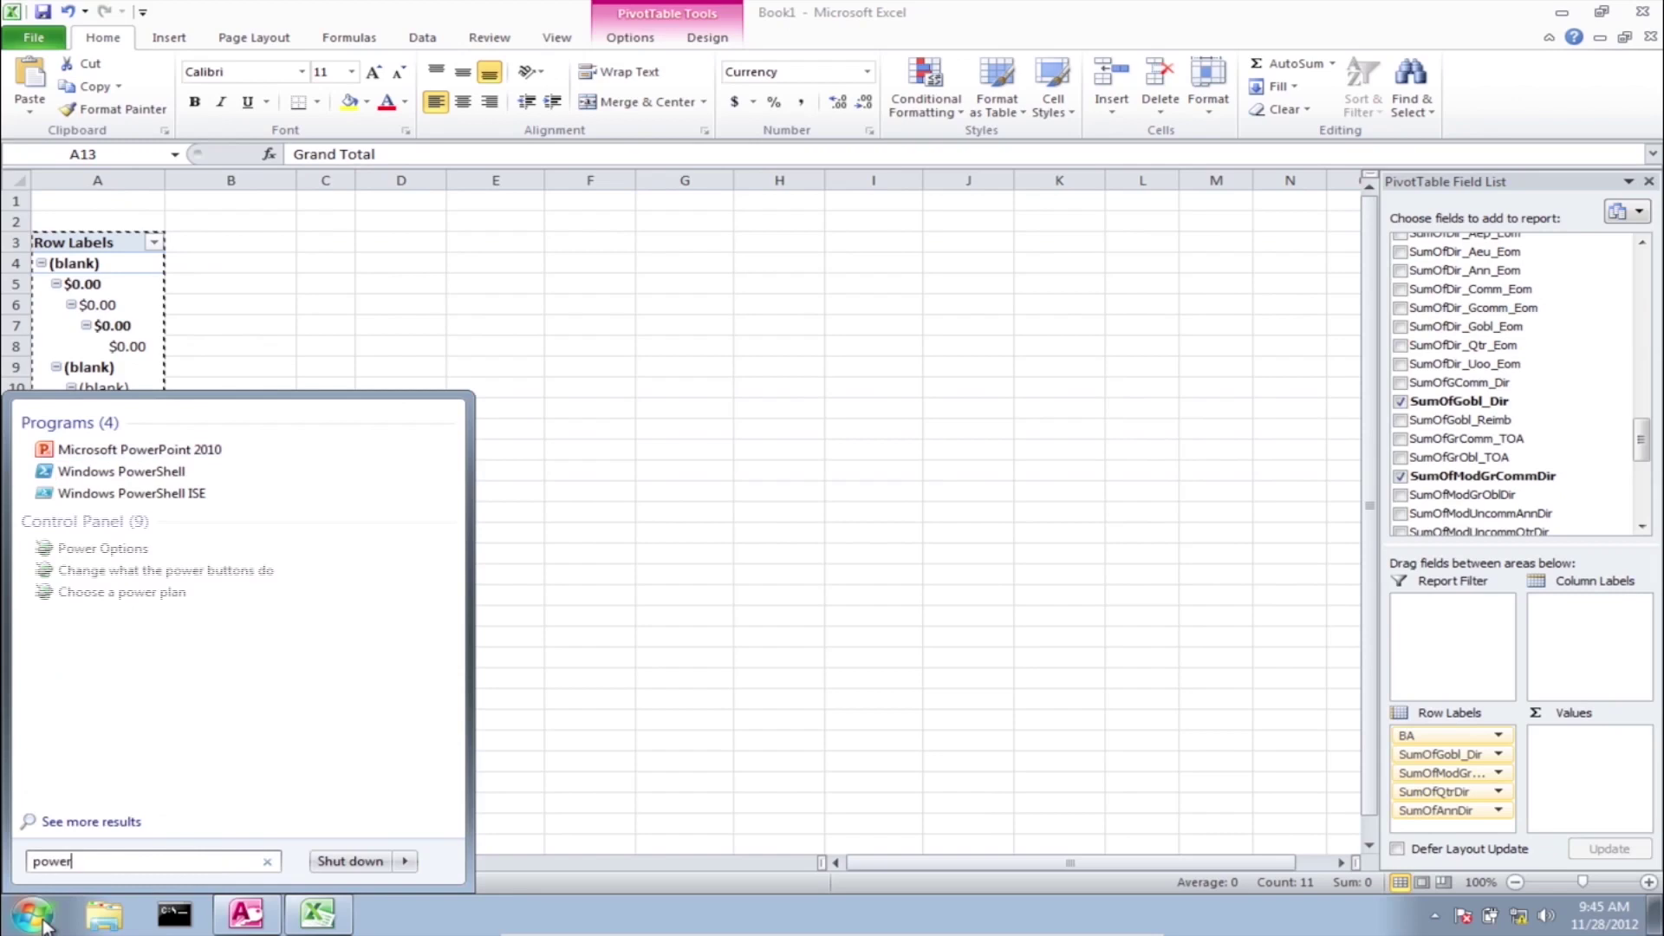
key(Return)
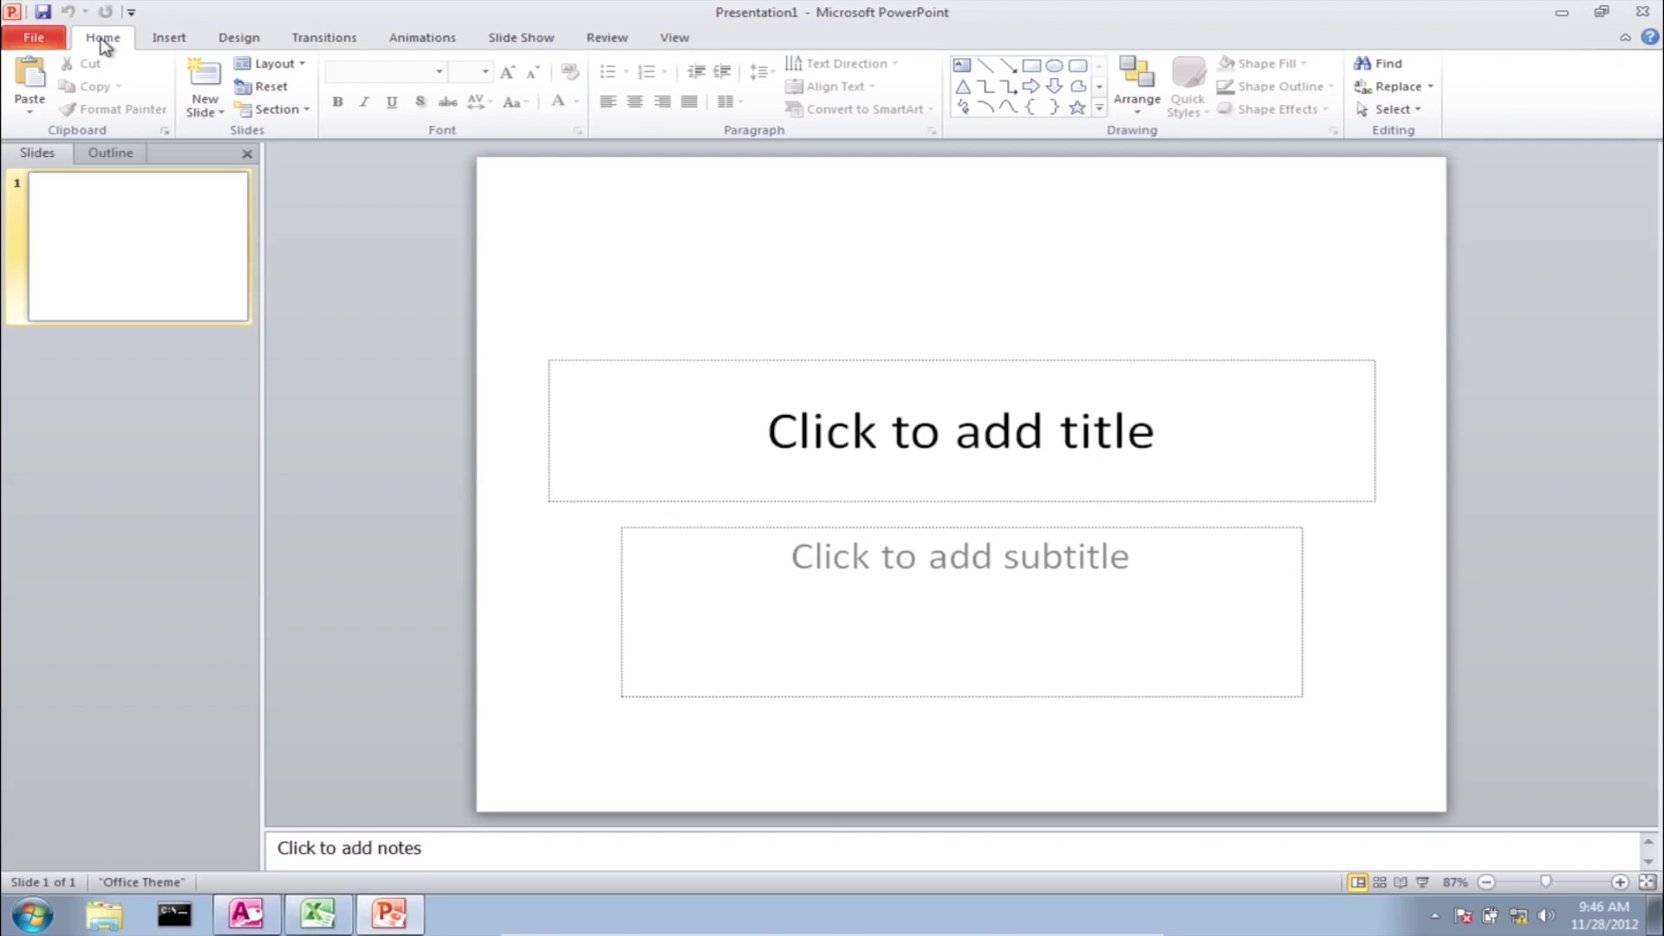
Step: Paste the copied PivotTable onto the title slide as a linked Microsoft Excel Worksheet Object using Paste Special
click(29, 104)
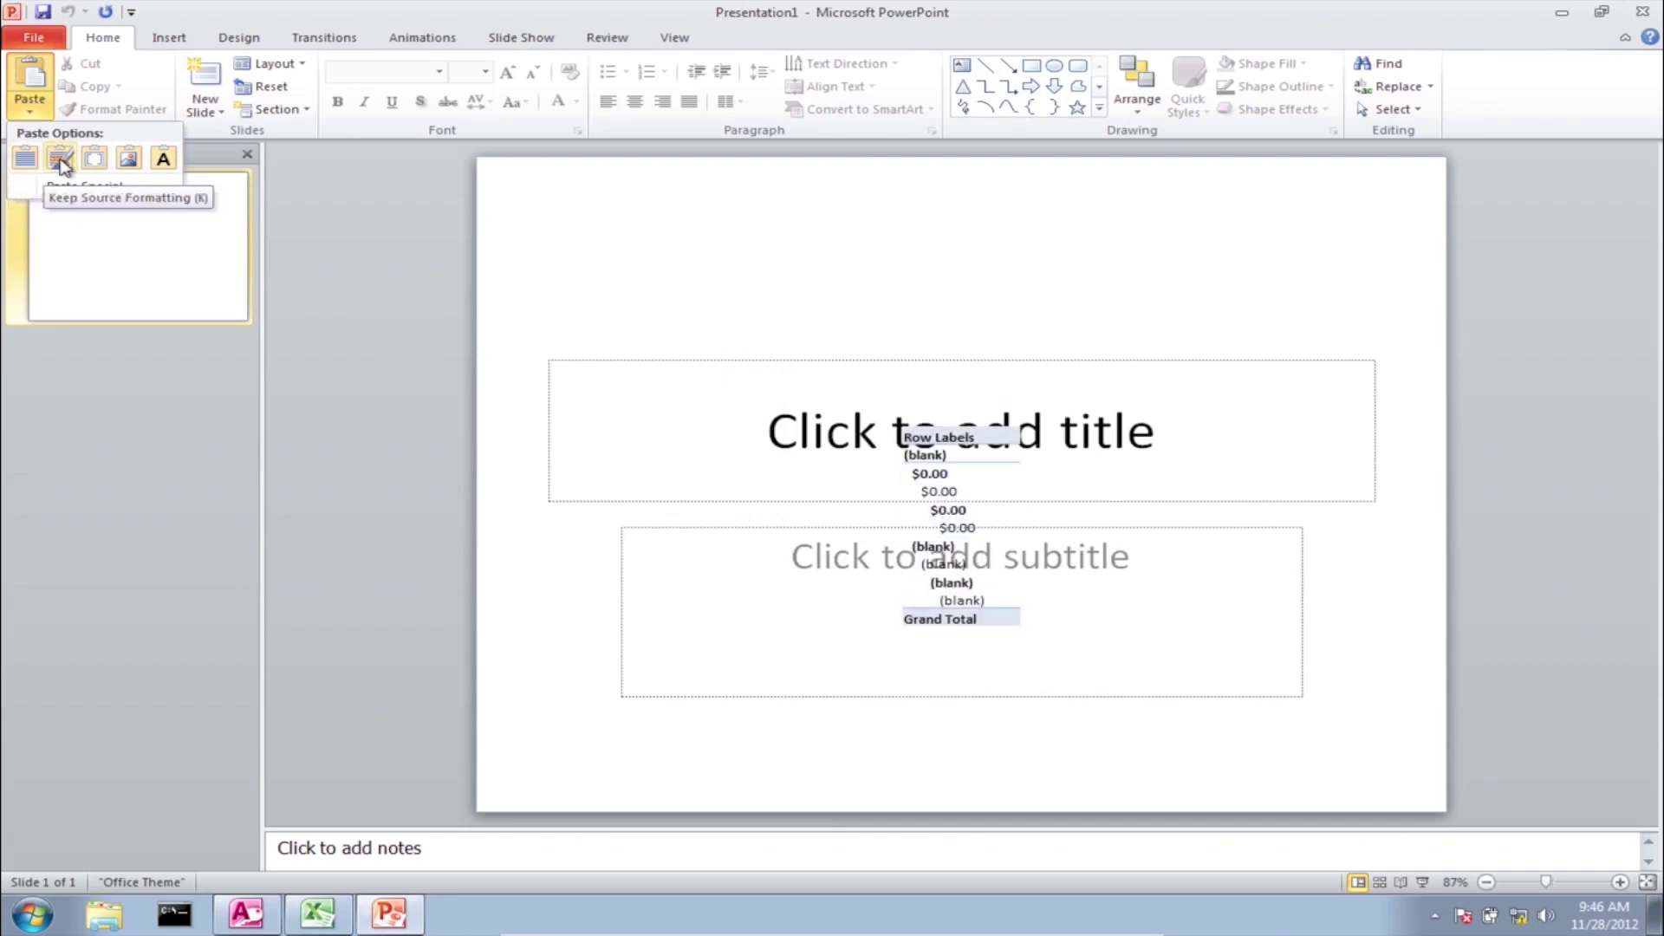
click(84, 186)
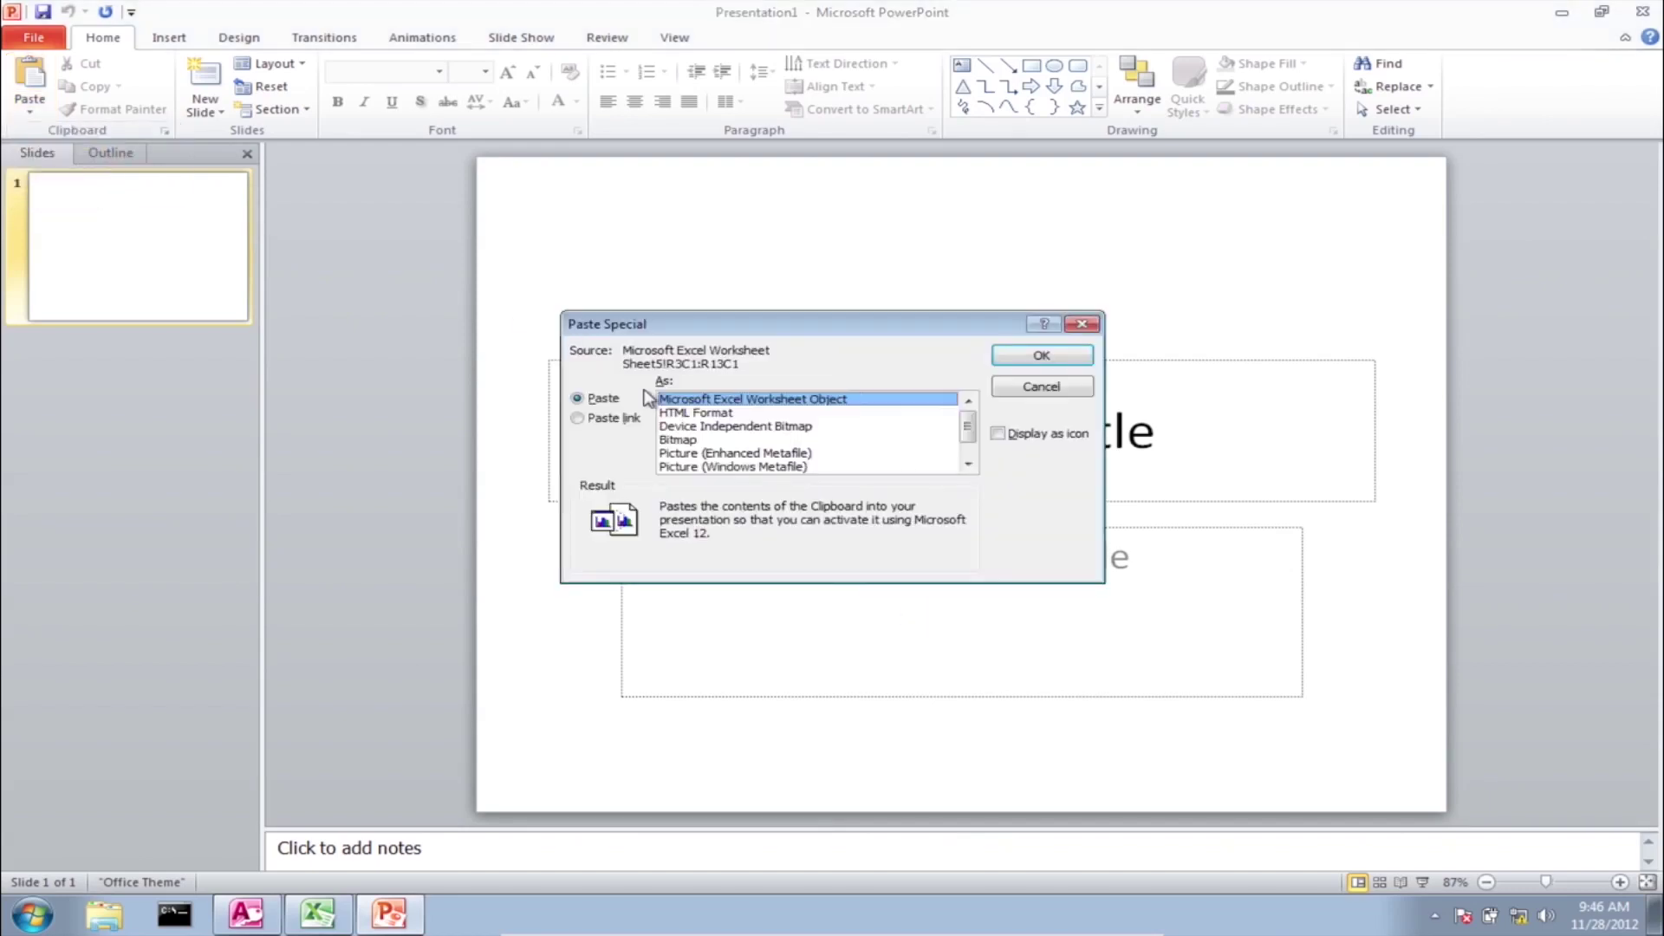
click(579, 419)
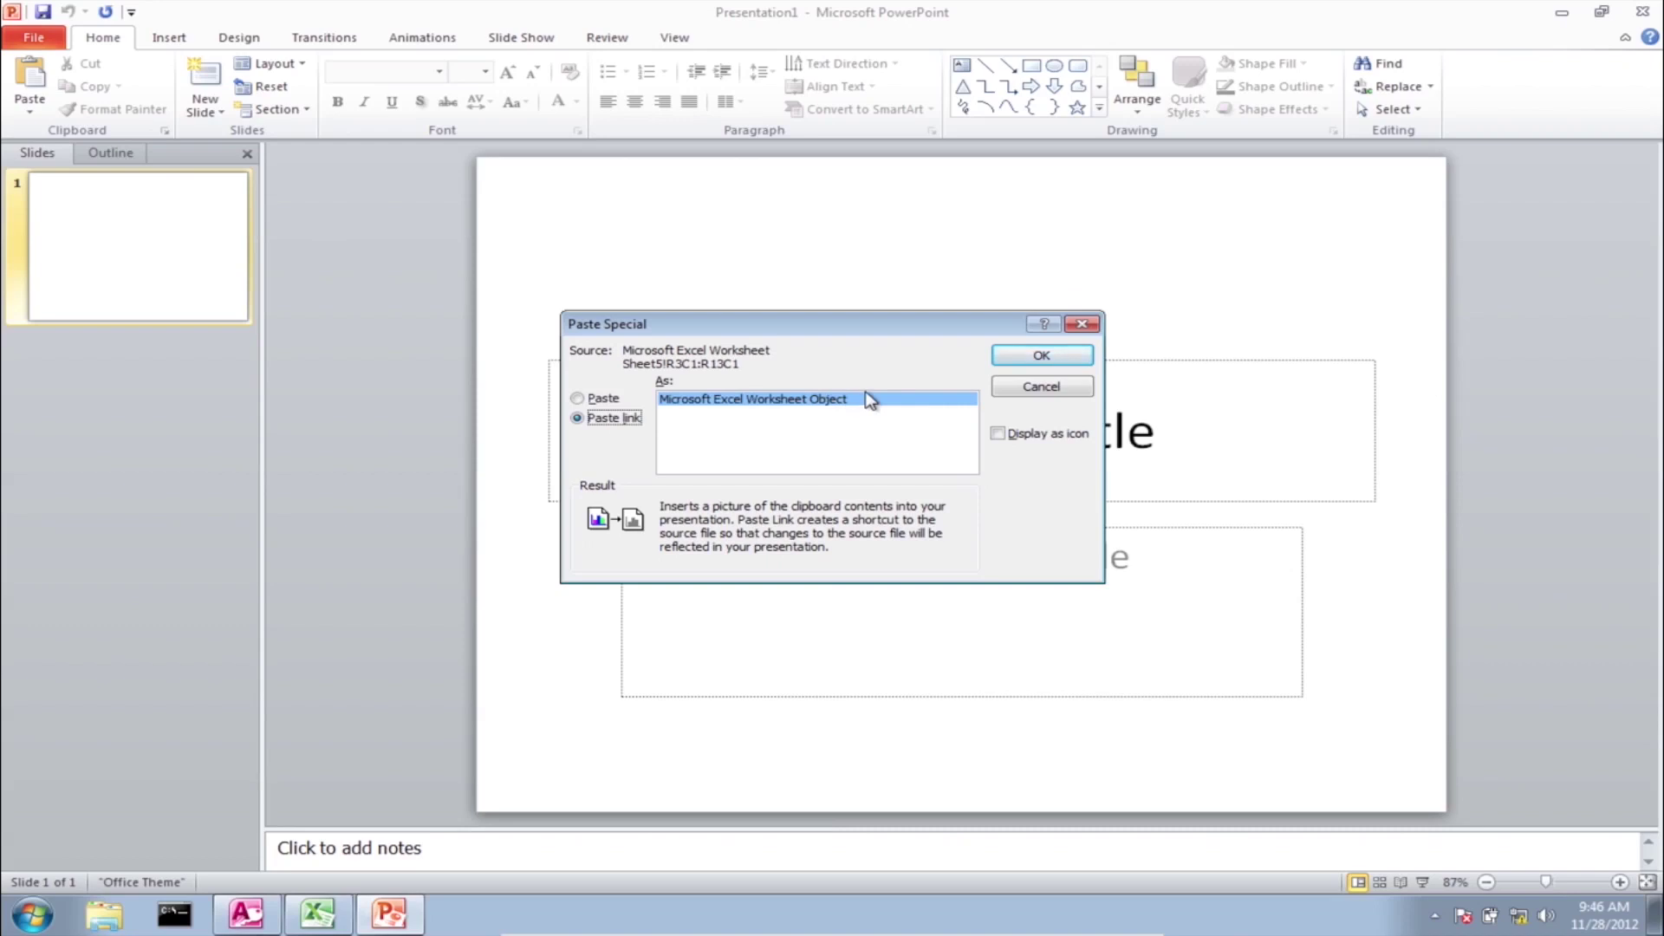
click(1042, 356)
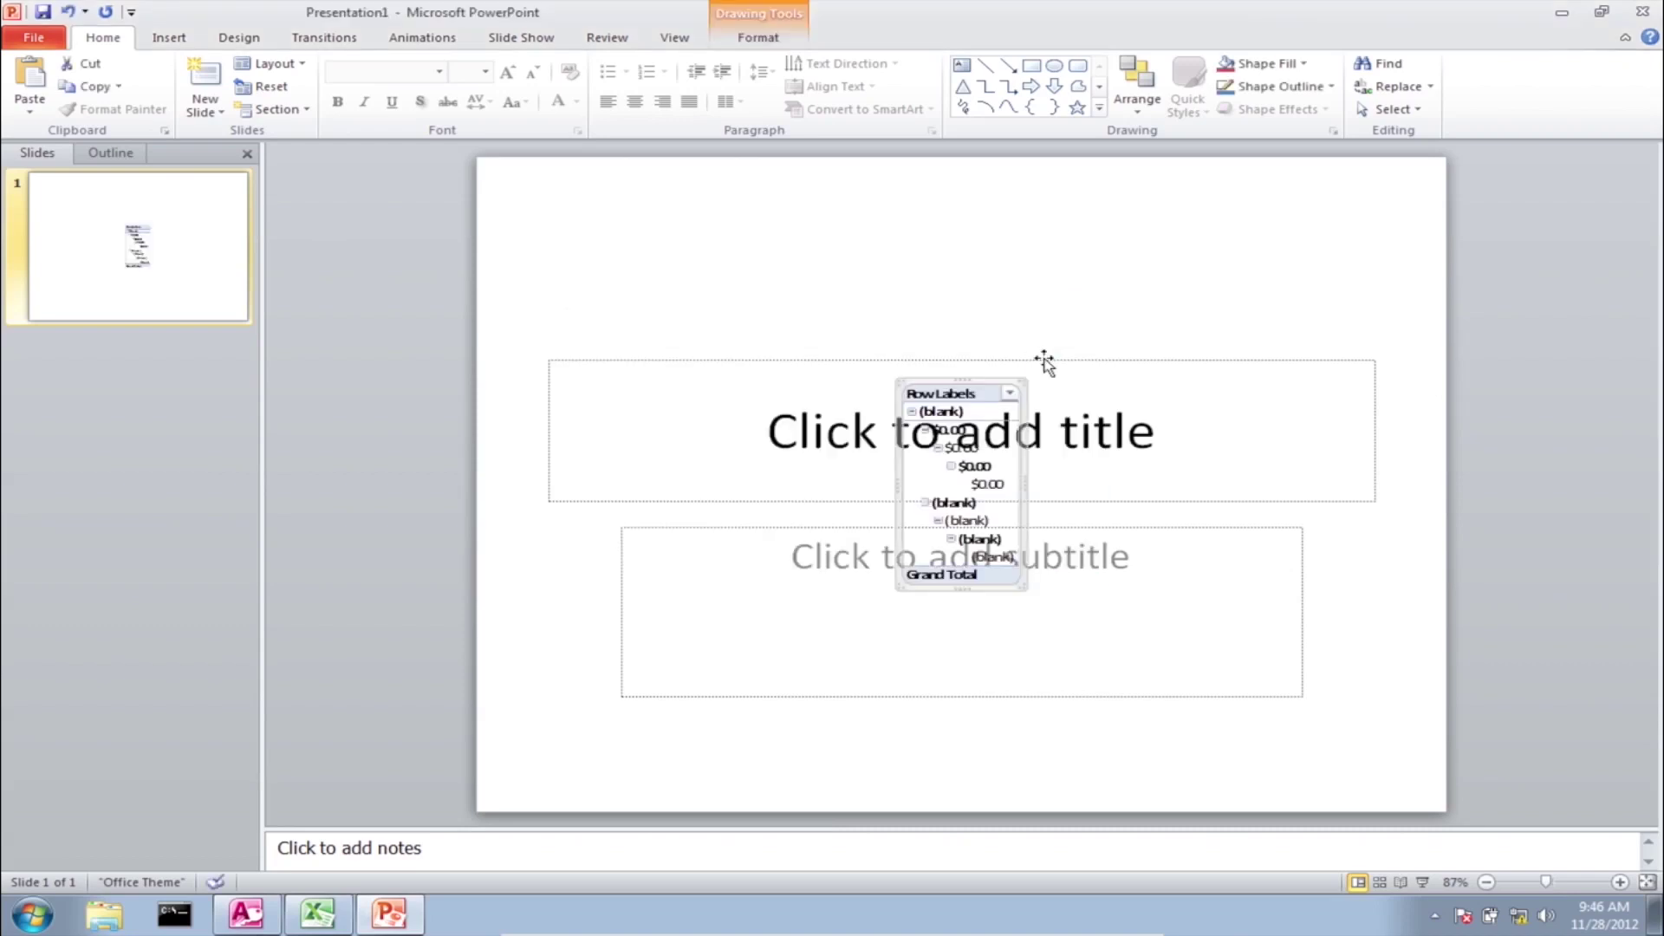
Step: Delete the empty title and subtitle placeholders from the slide
click(1034, 364)
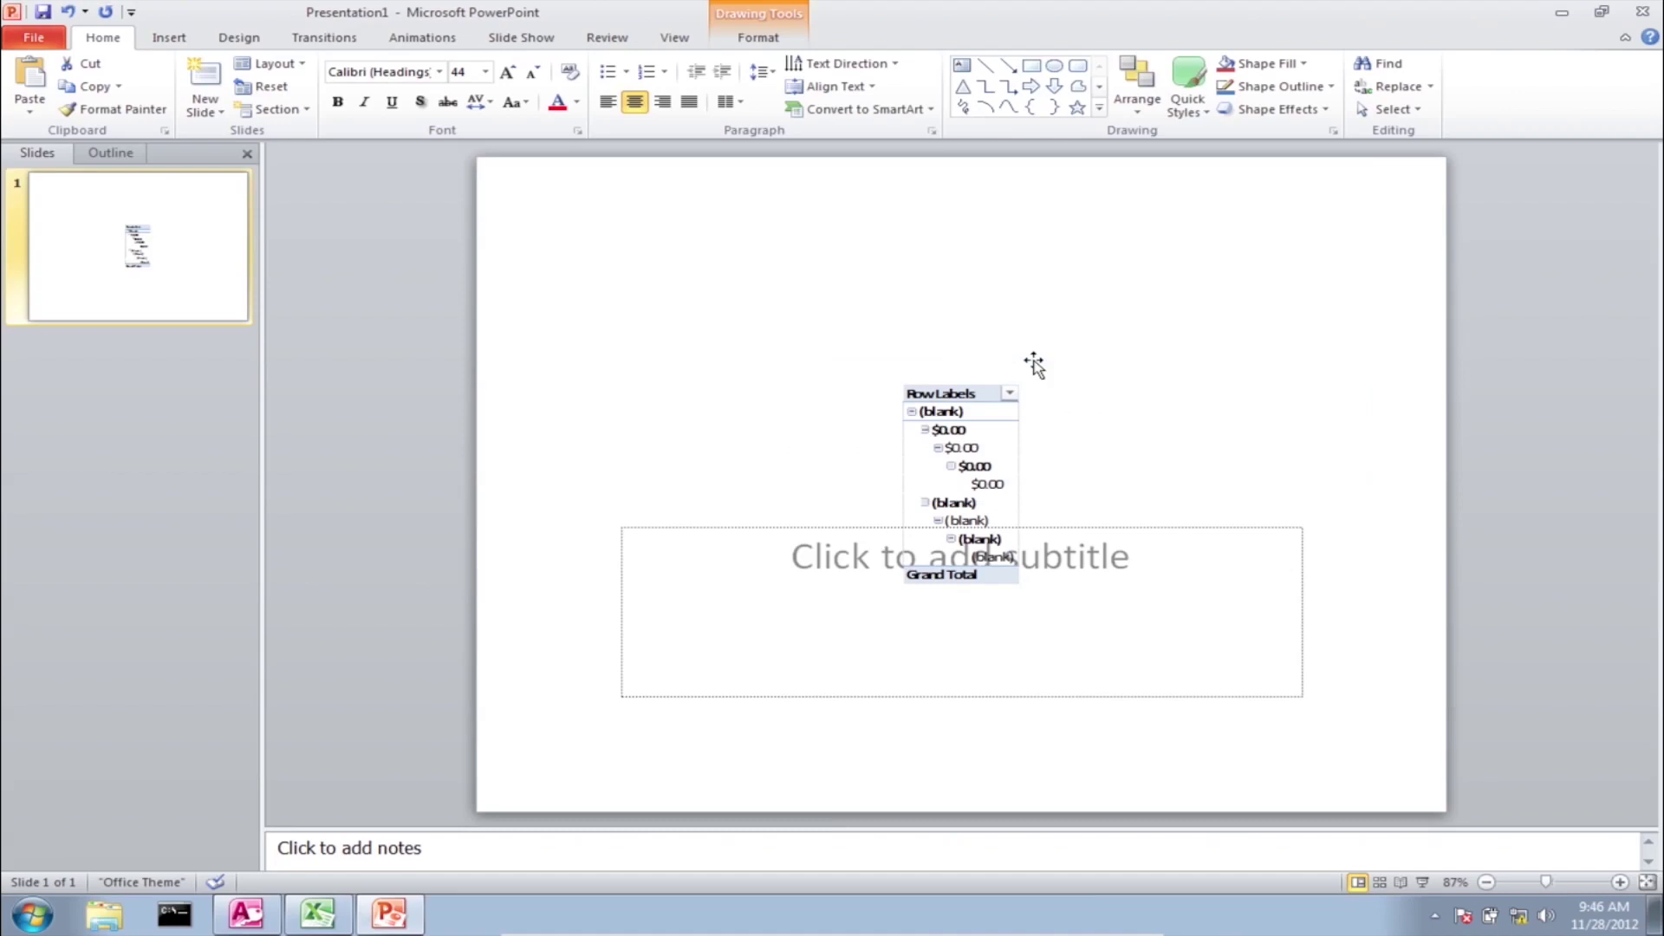
click(1034, 364)
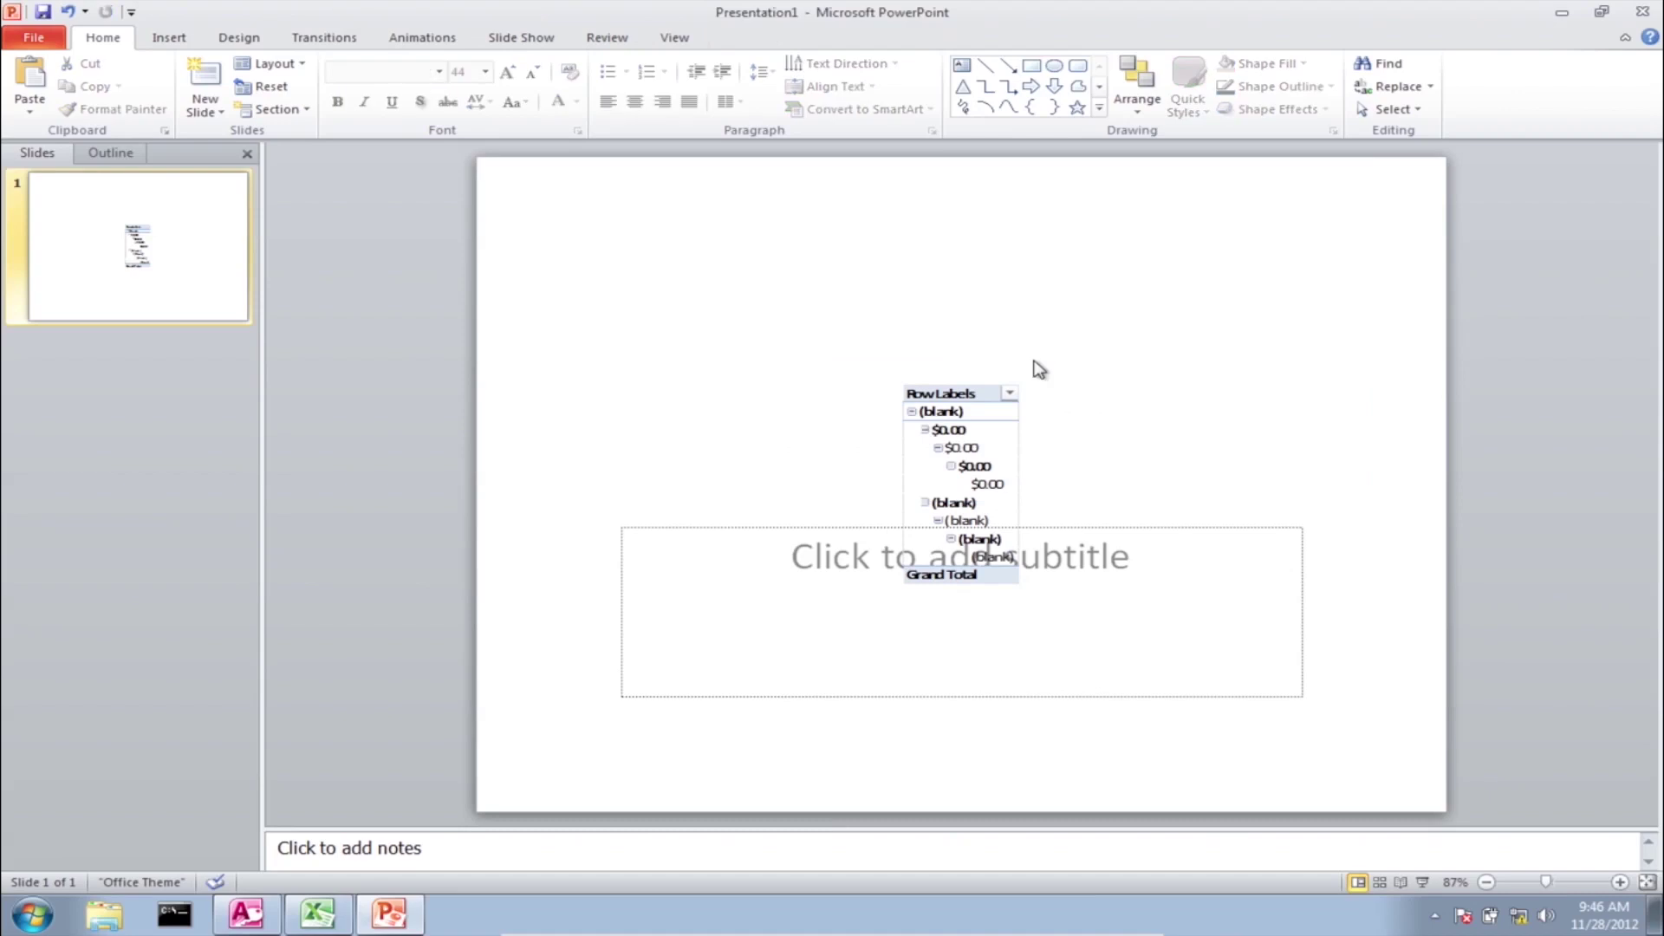
click(1215, 526)
key(Delete)
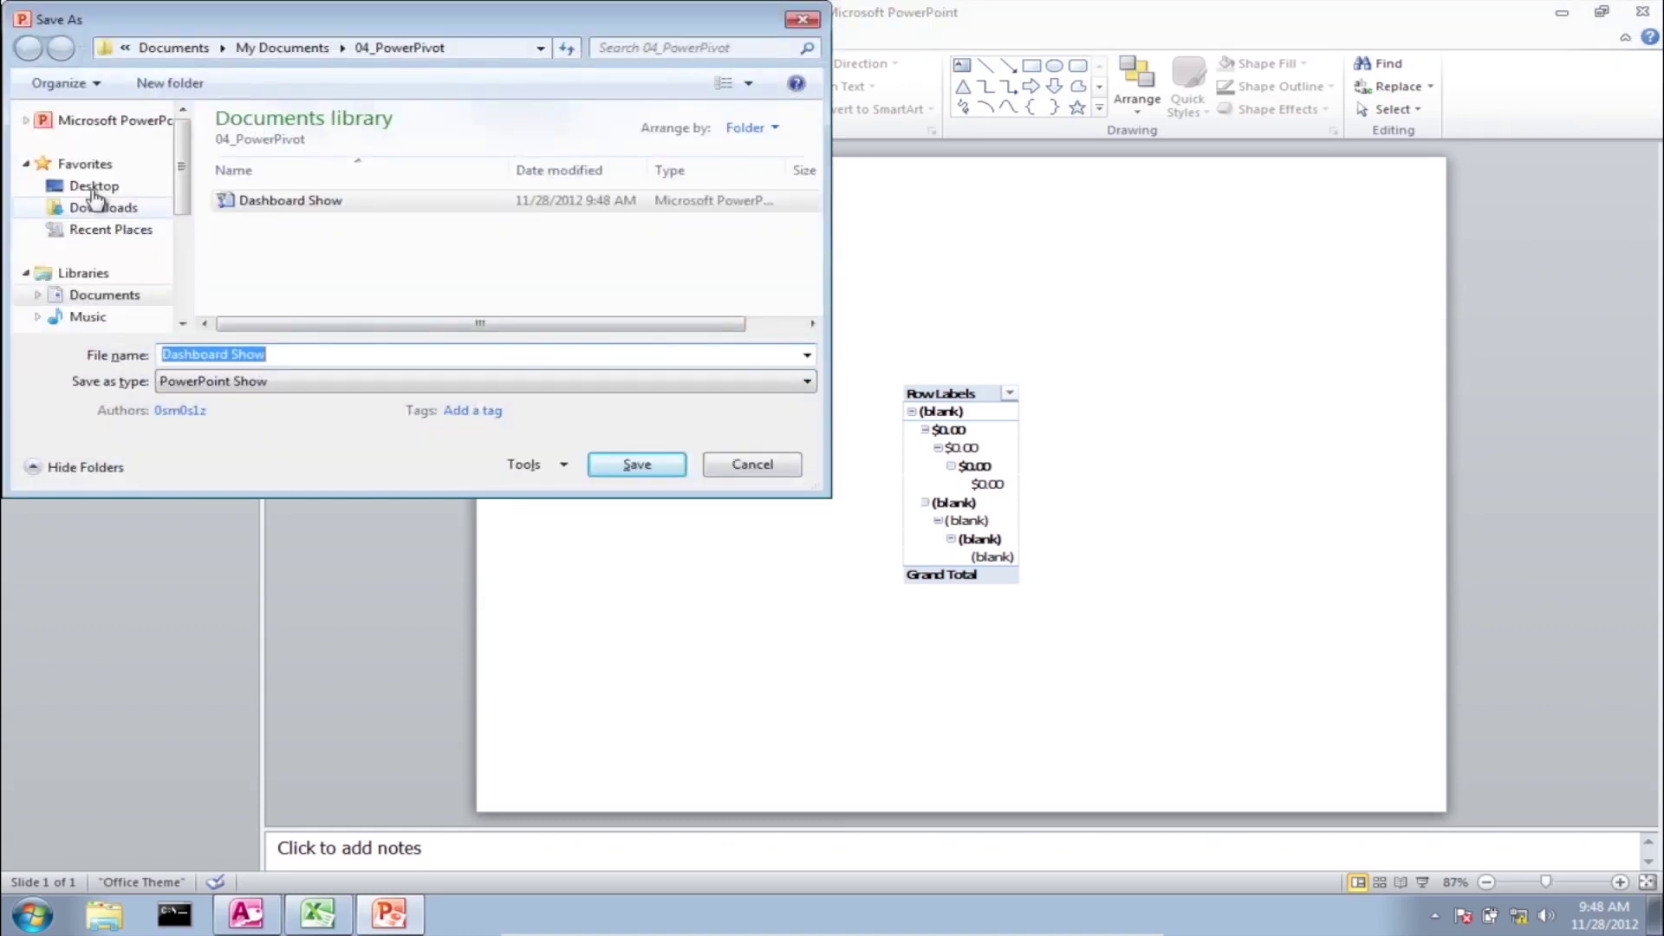
Step: Save the file as Dashboard in Desktop\FM_Tools\04_PowerPivot, using the PowerPoint Presentation file type
click(93, 188)
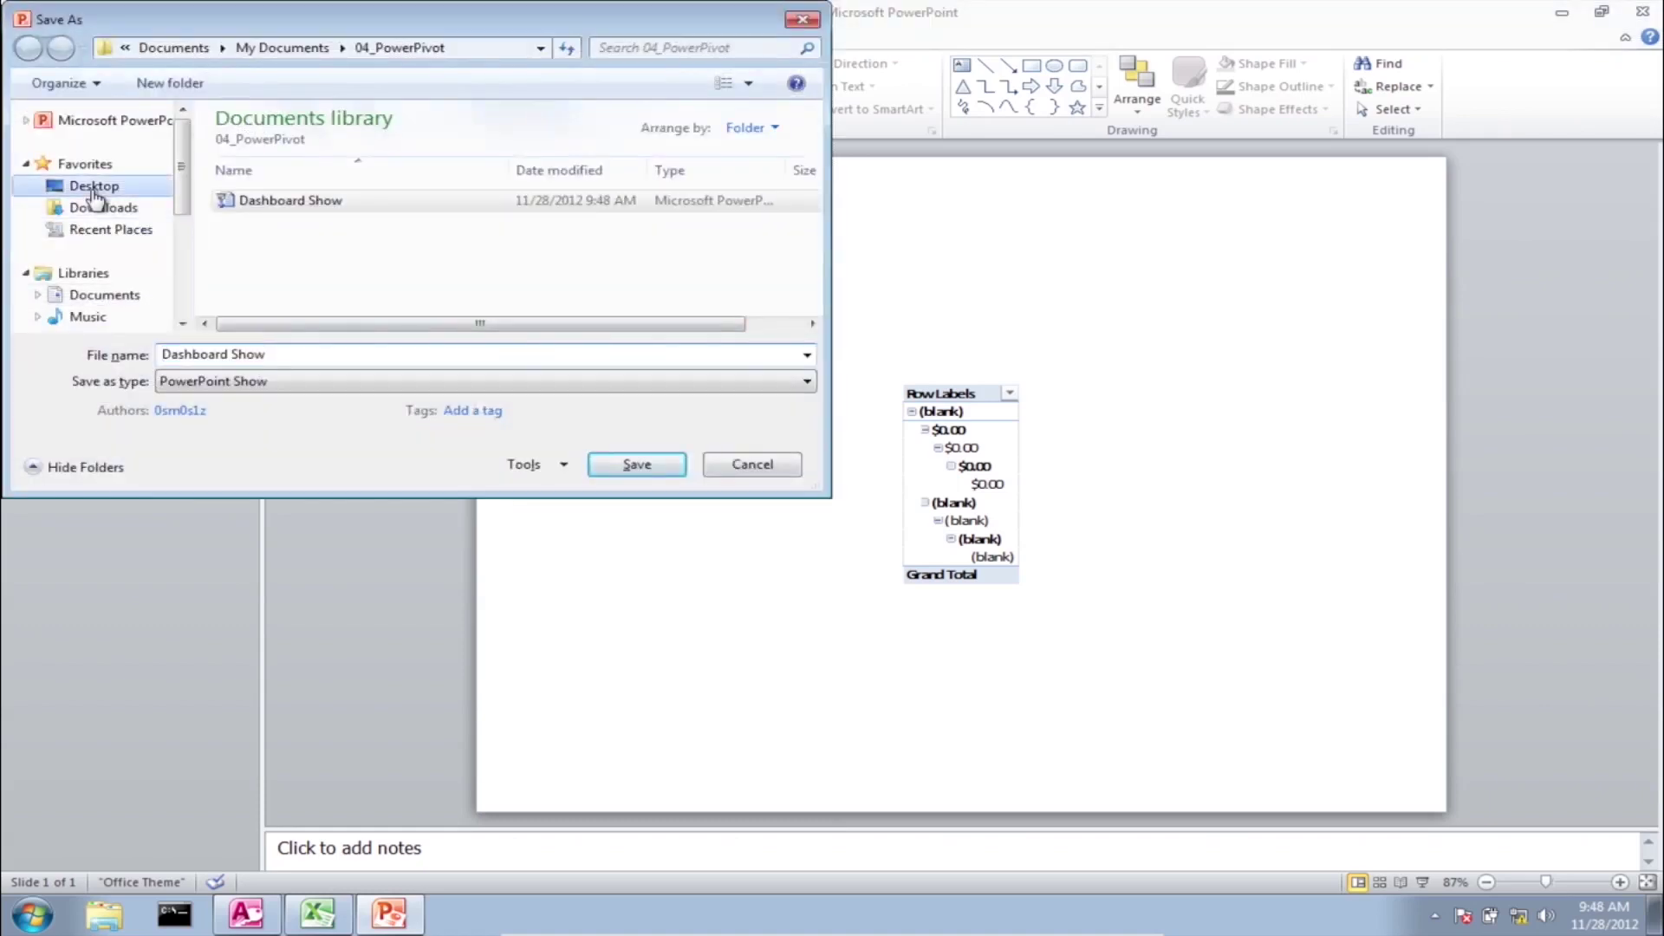
double_click(305, 251)
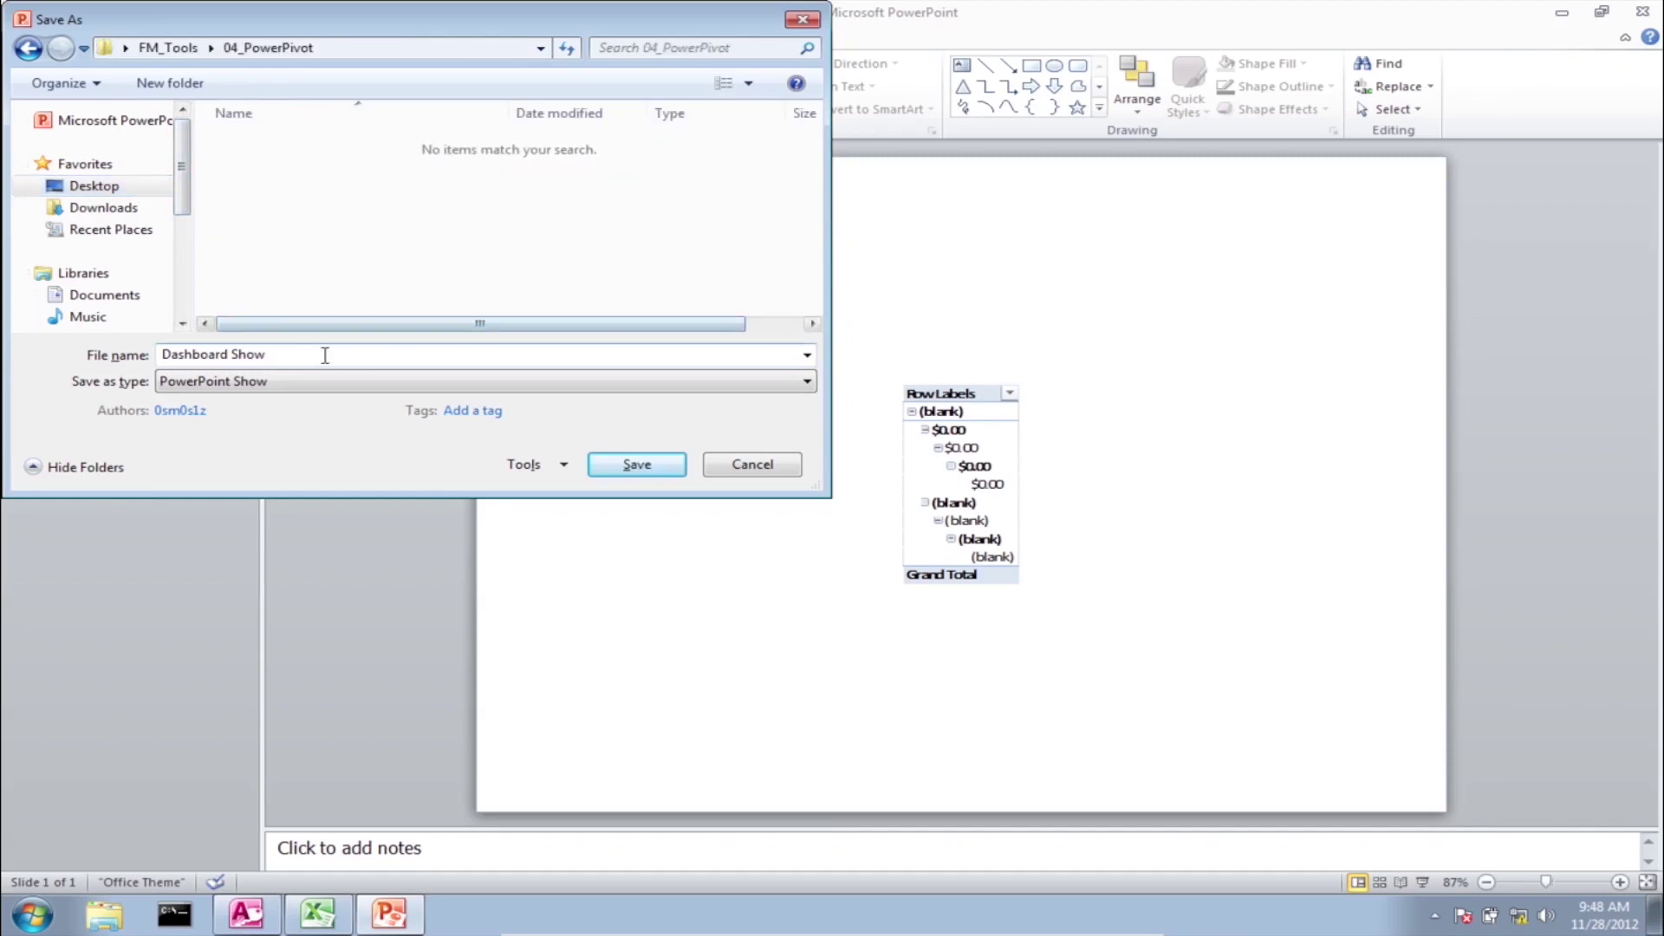
click(320, 355)
click(320, 354)
key(BackSpace)
key(BackSpace)
key(BackSpace)
key(BackSpace)
key(BackSpace)
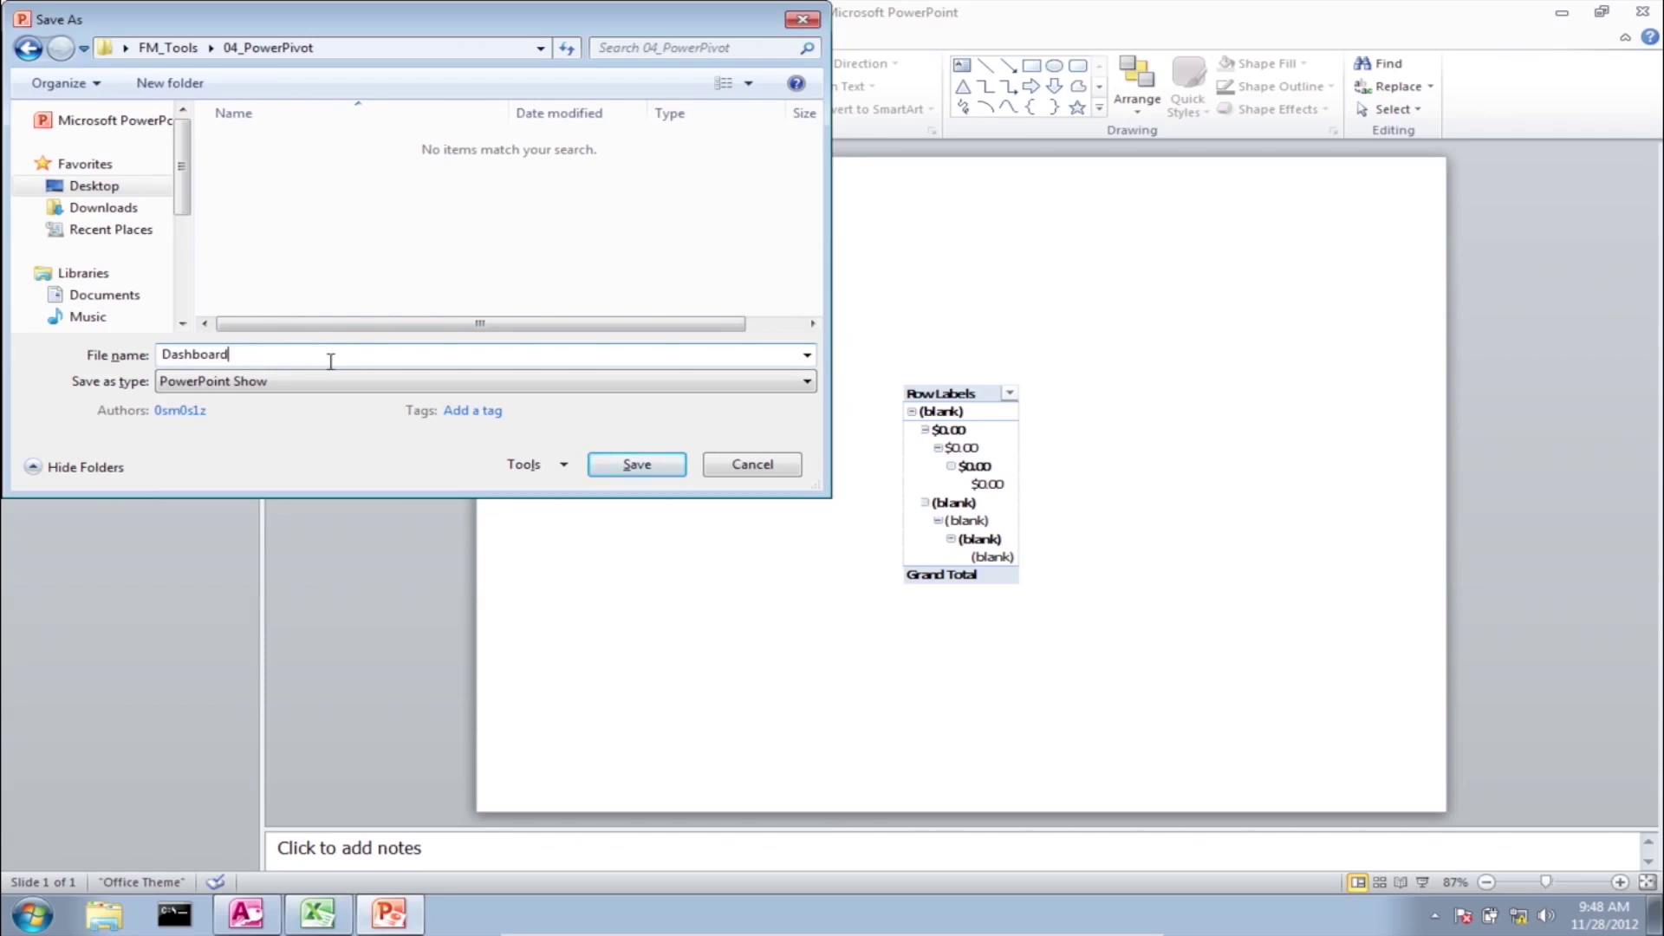
click(338, 381)
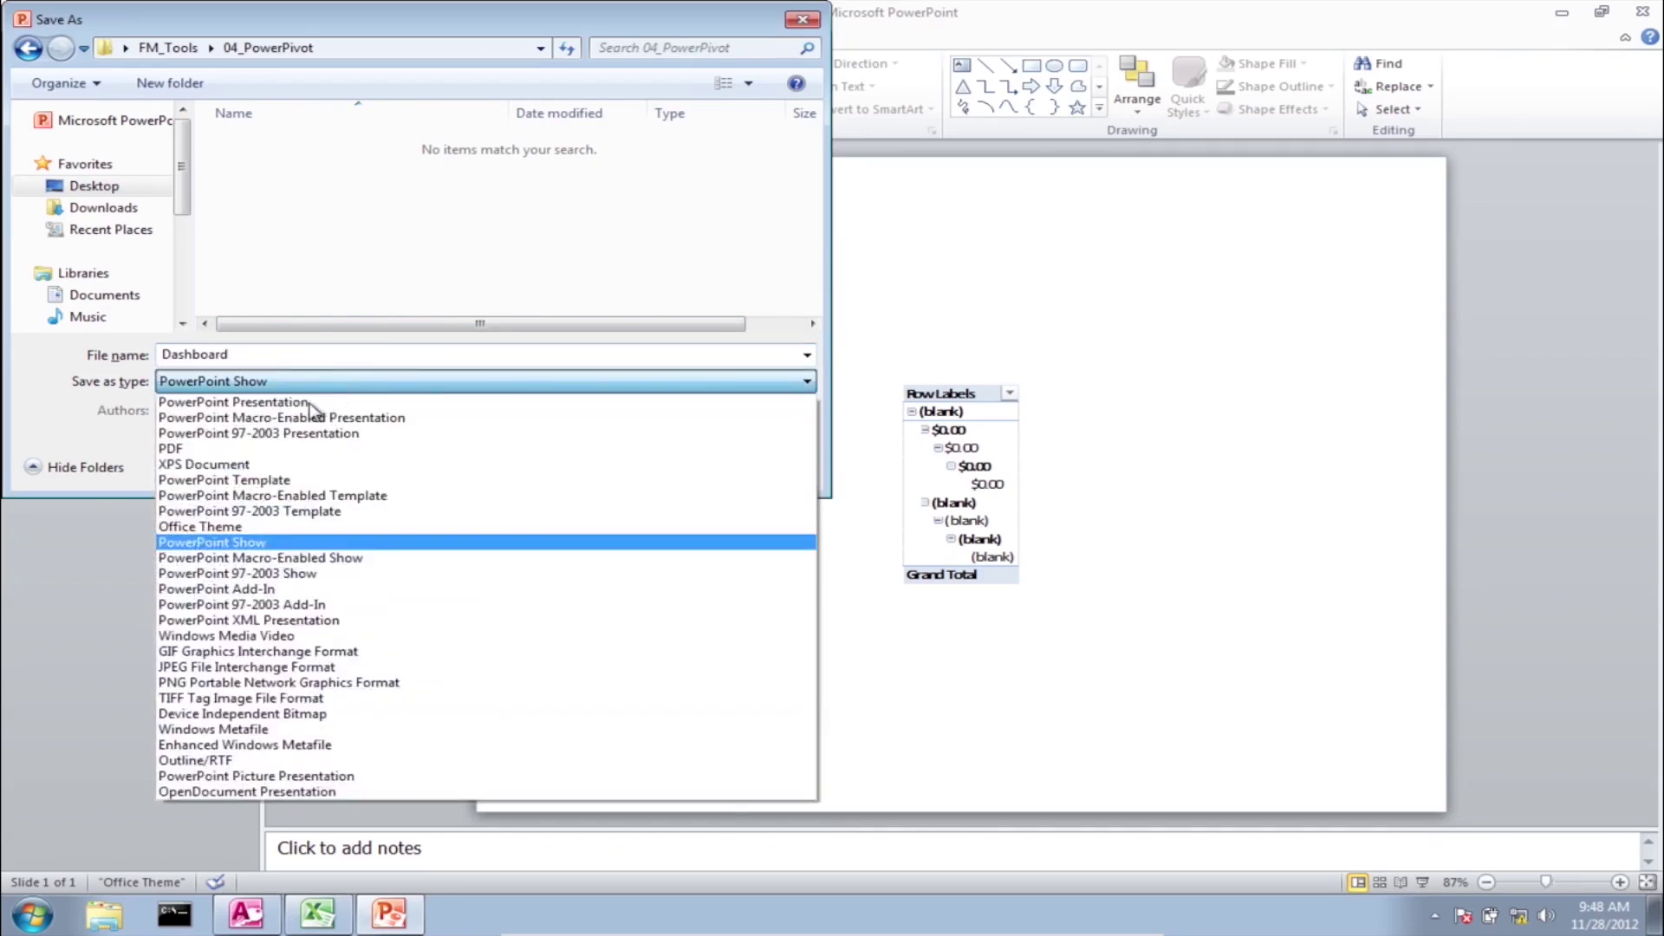
click(312, 403)
click(619, 466)
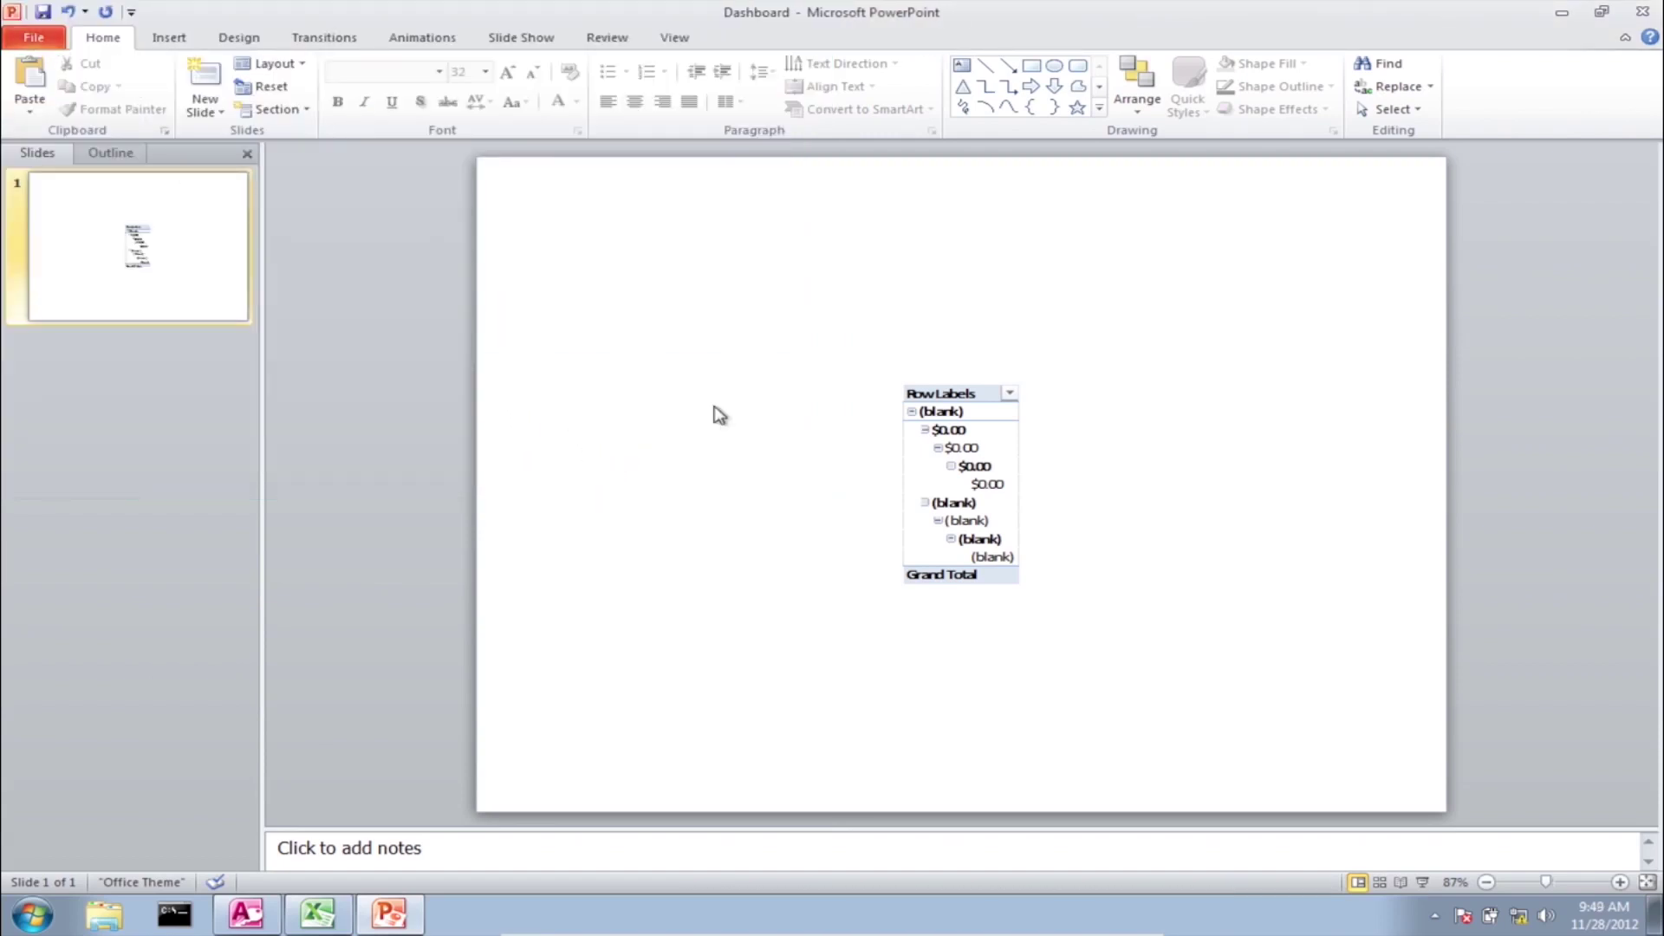
Step: Save a copy of the presentation as Dashboard in the 04_PowerPivot folder, using the PowerPoint Show file type
key(F12)
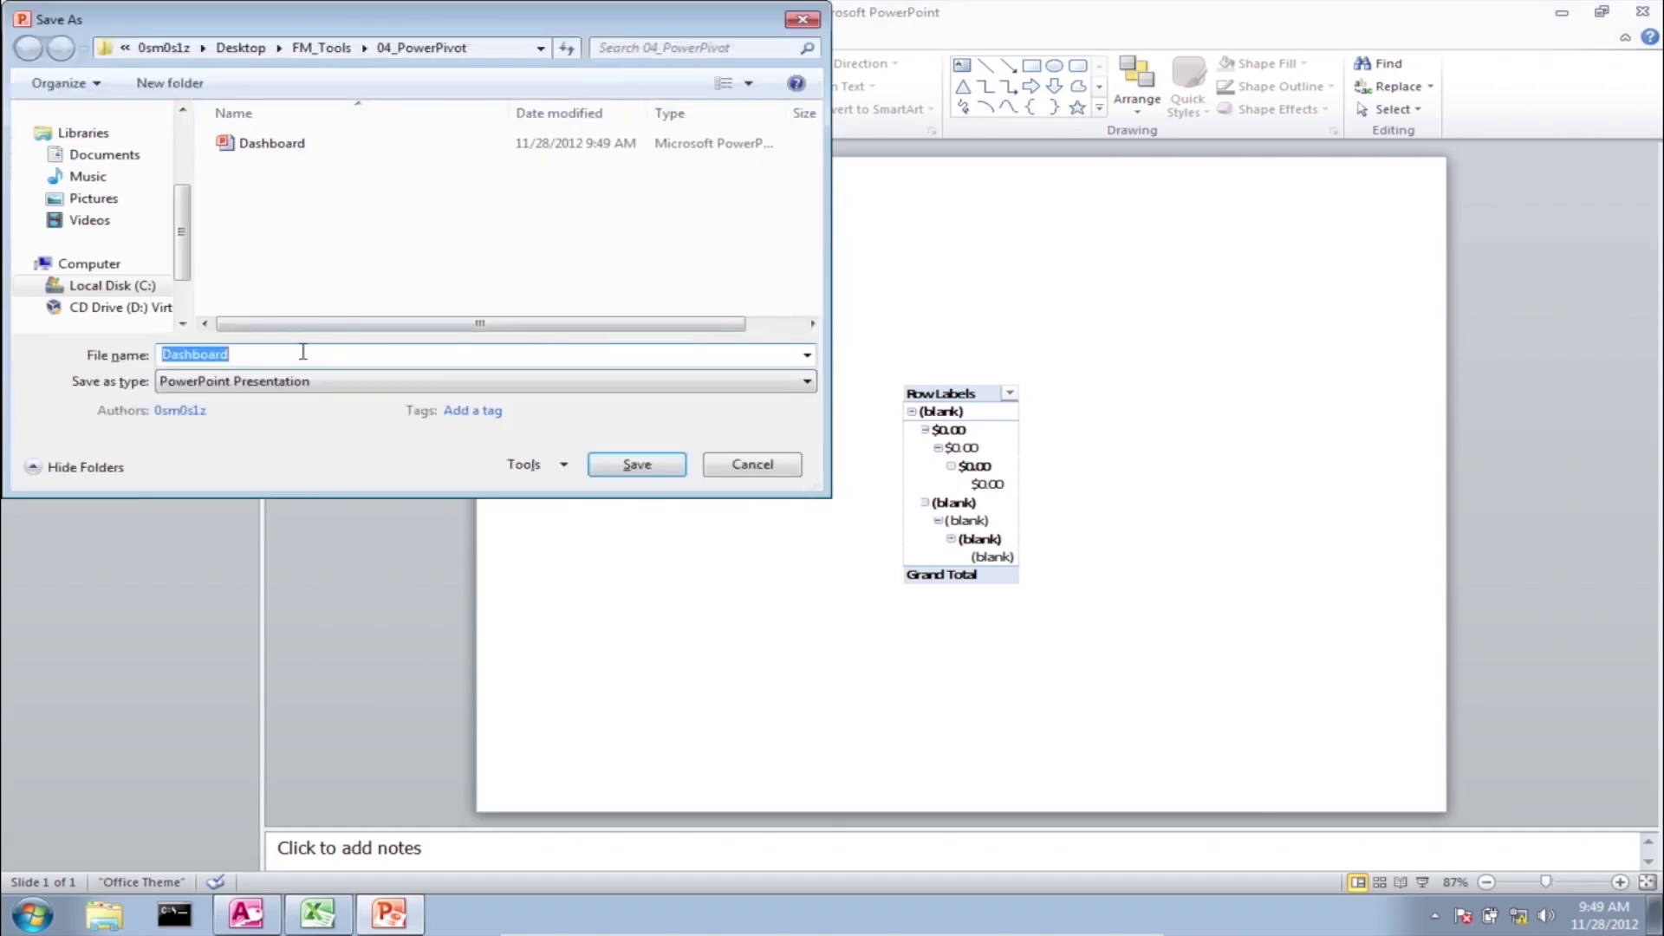
click(293, 387)
key(Down)
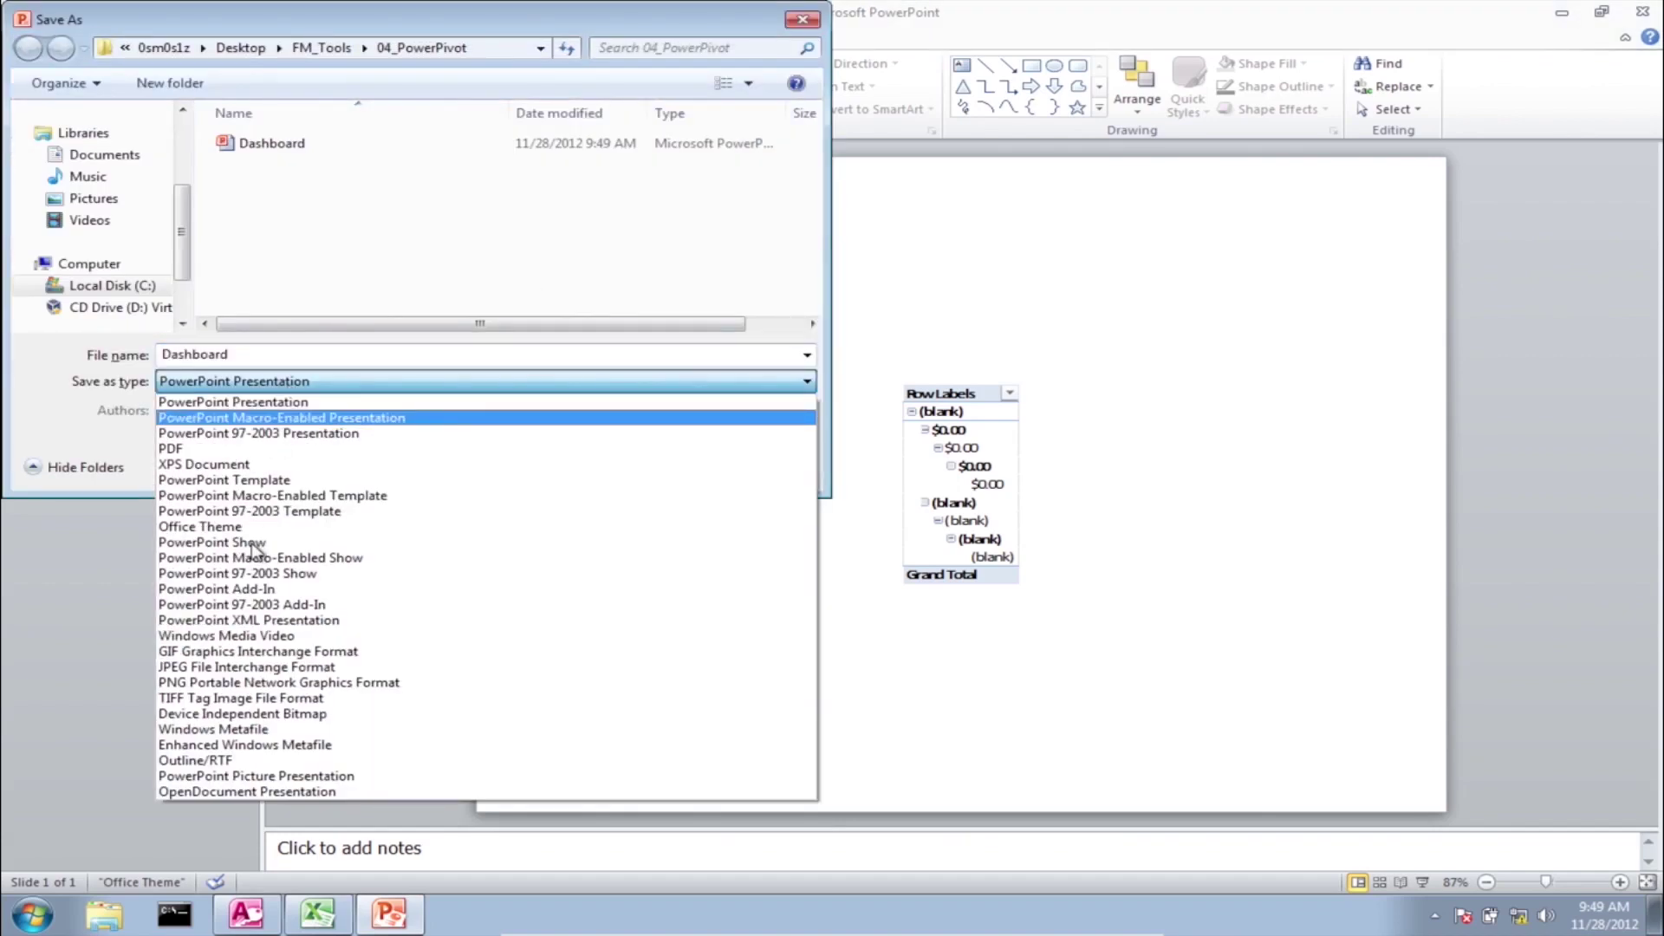
key(Down)
key(Down)
key(Down)
click(252, 543)
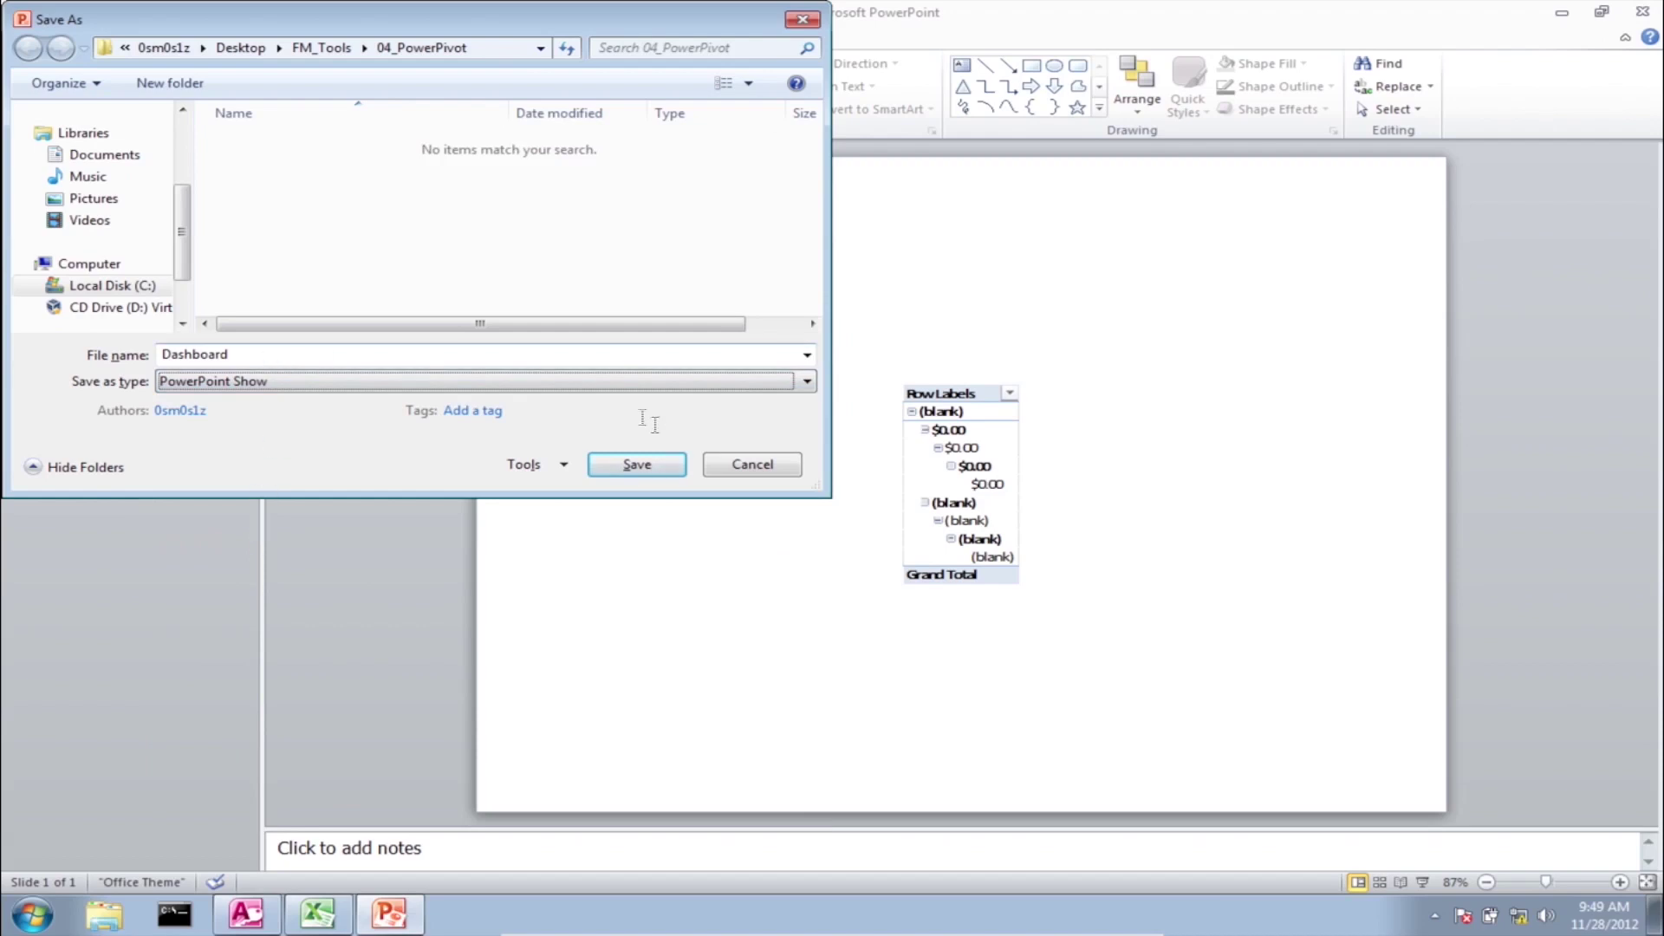
click(637, 464)
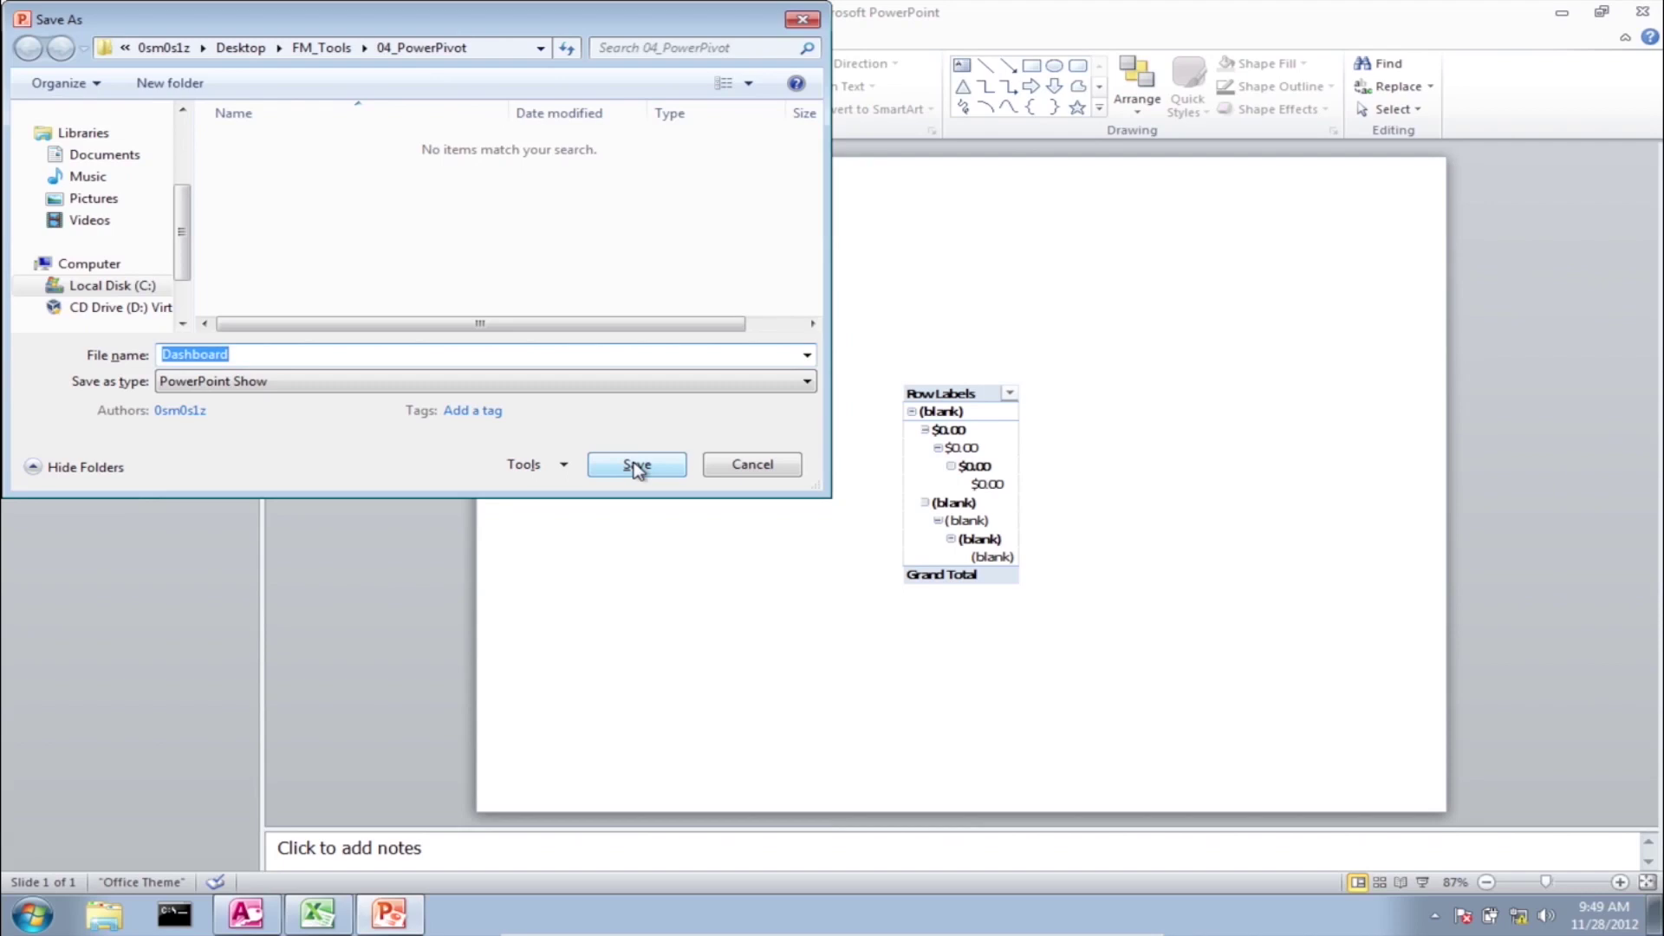
click(637, 468)
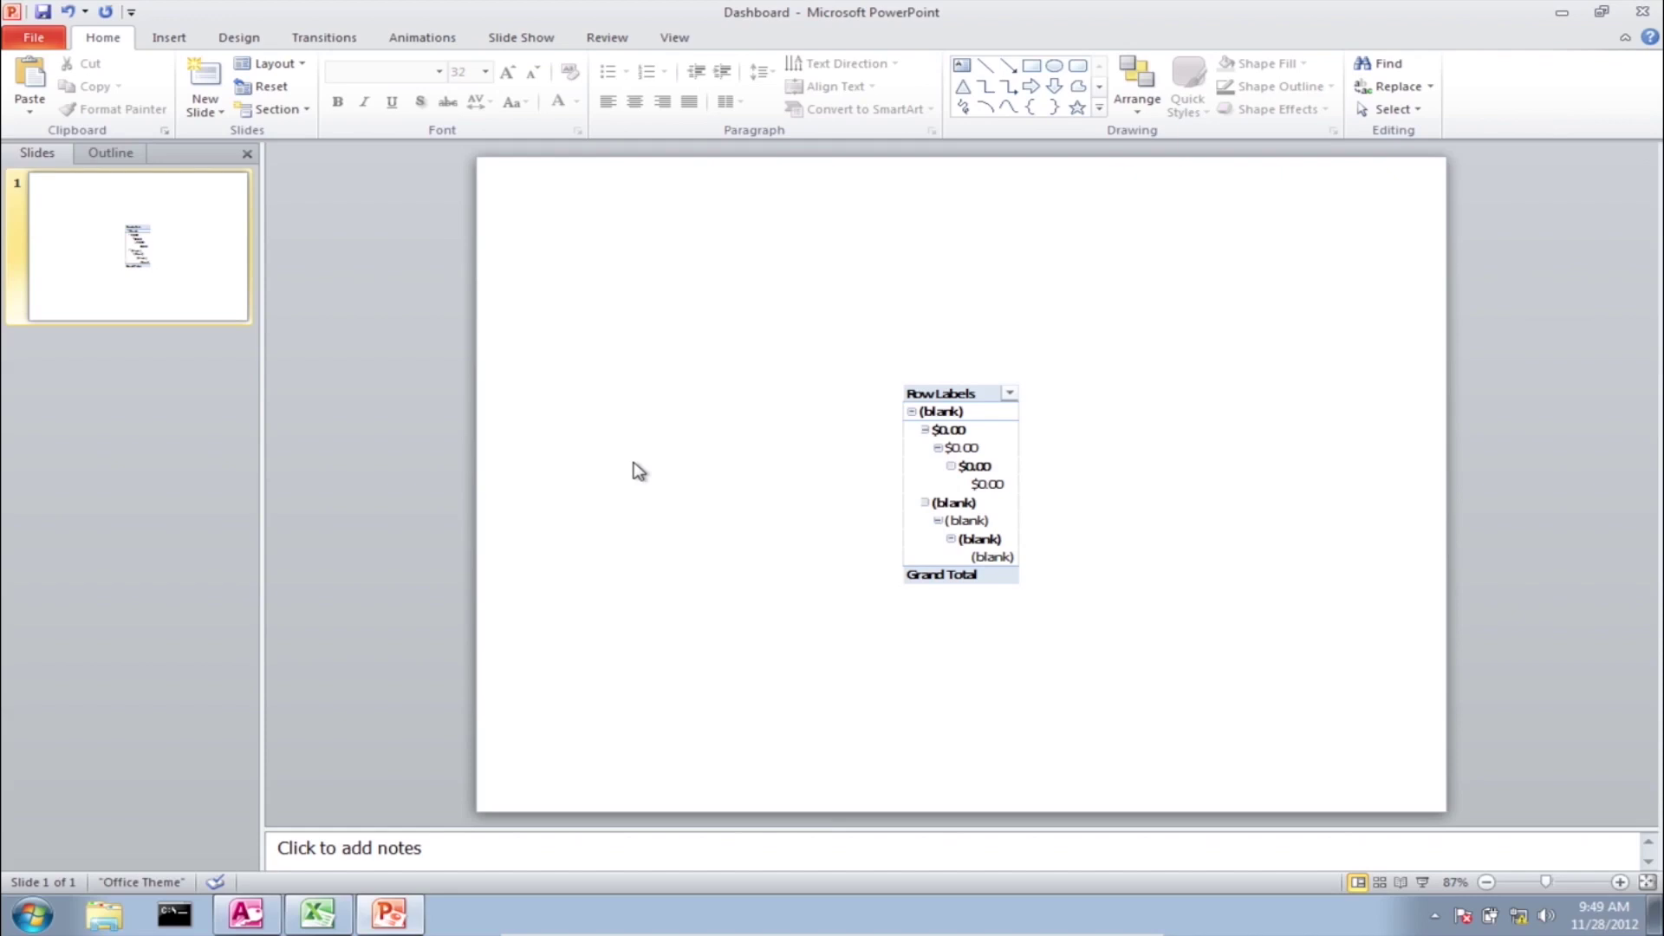
Step: Minimize PowerPoint and create a shortcut to the Dashboard slide show file inside the desktop's FM_Tools\04_PowerPivot folder
click(1564, 16)
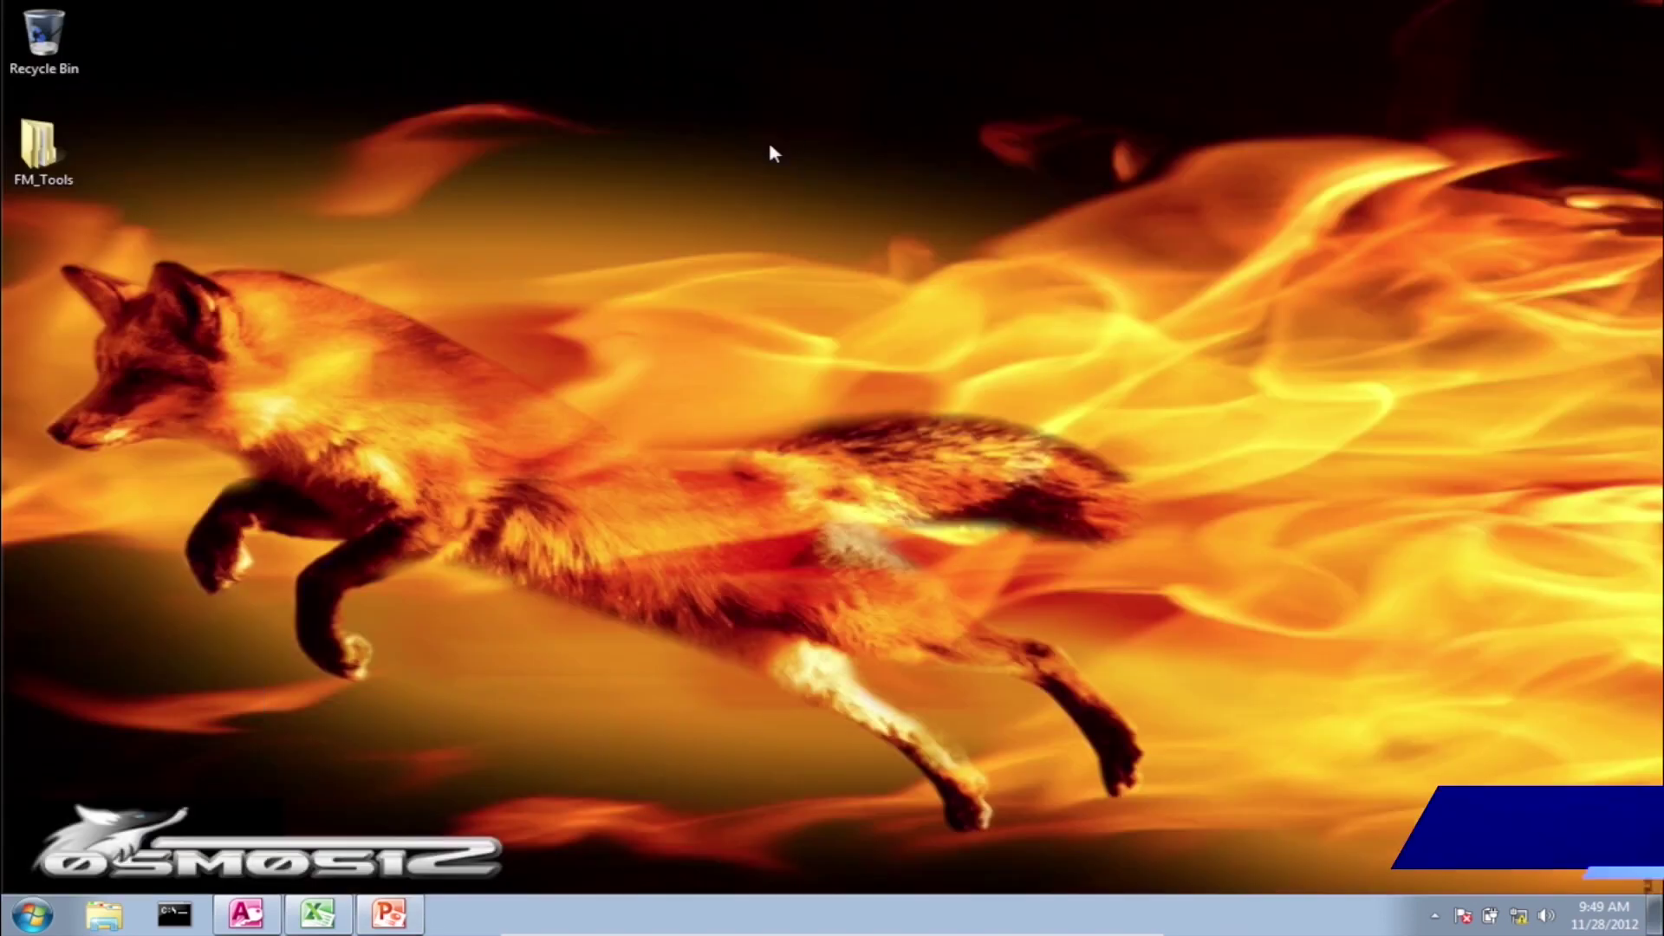
double_click(33, 132)
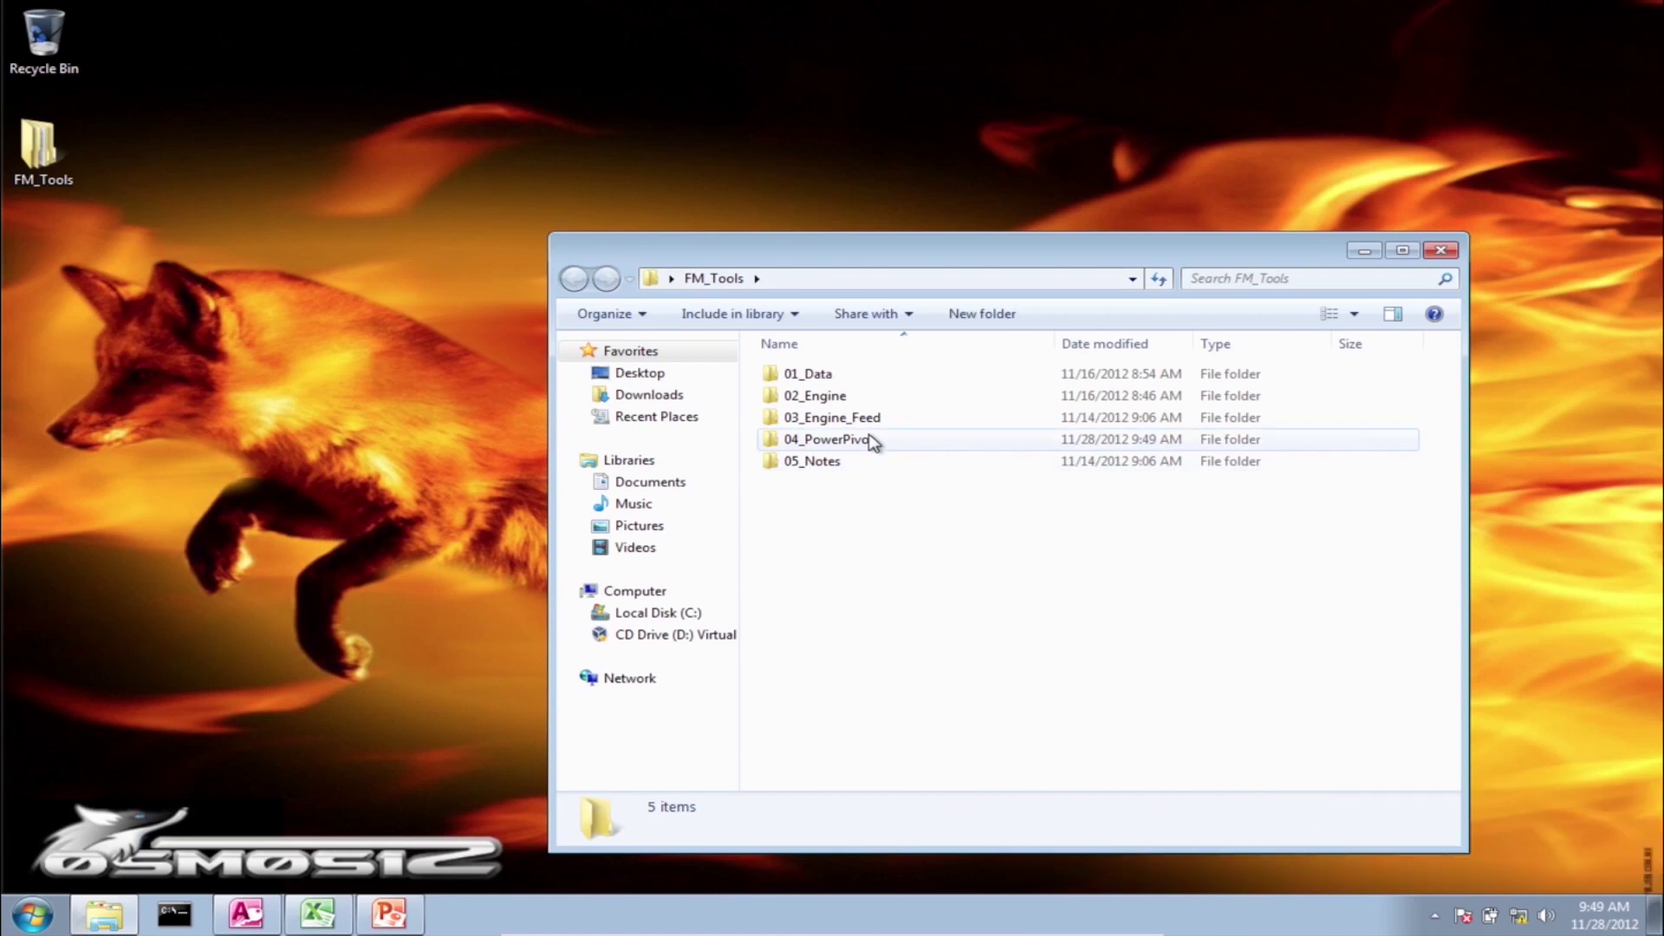
double_click(874, 440)
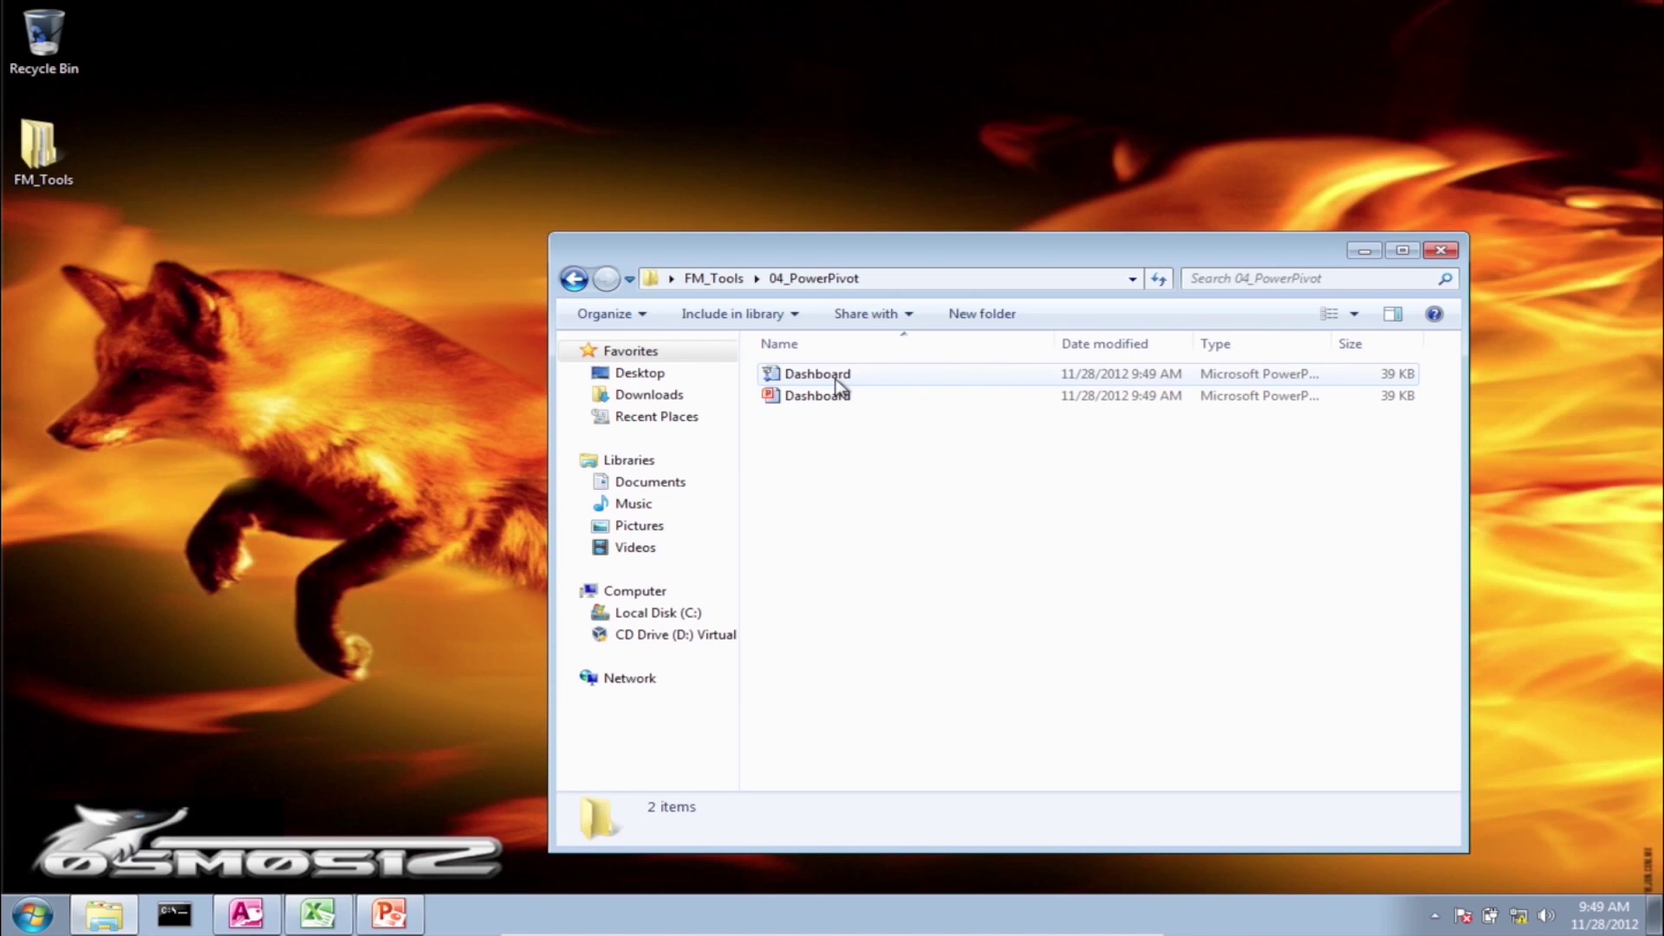
click(838, 382)
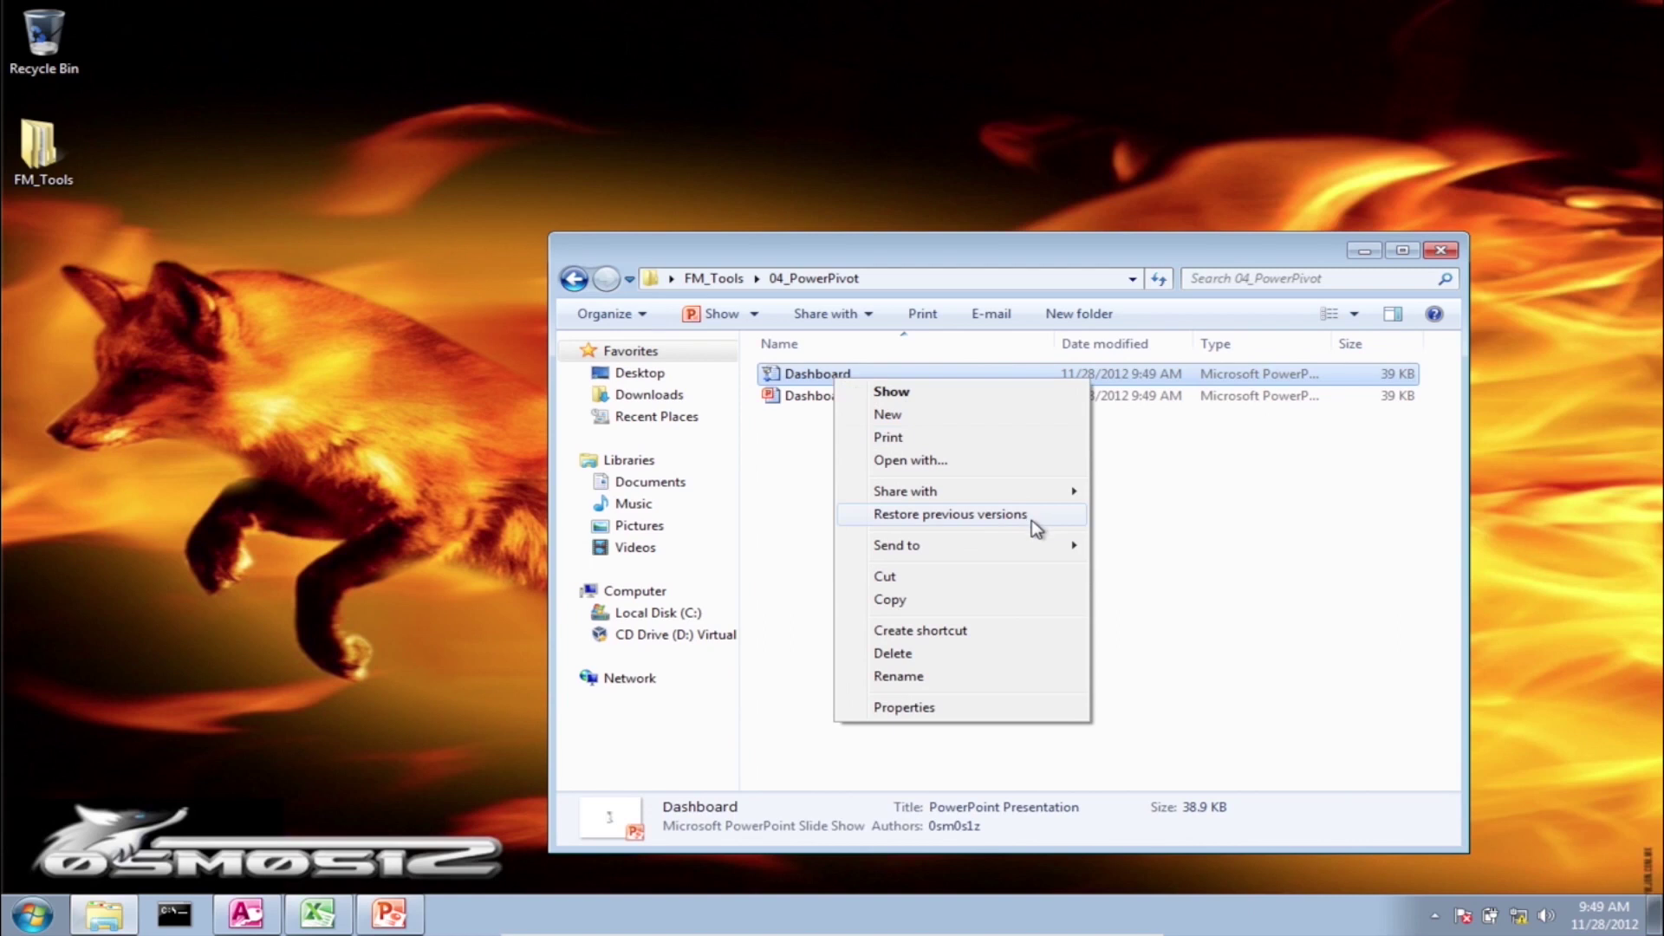
click(941, 633)
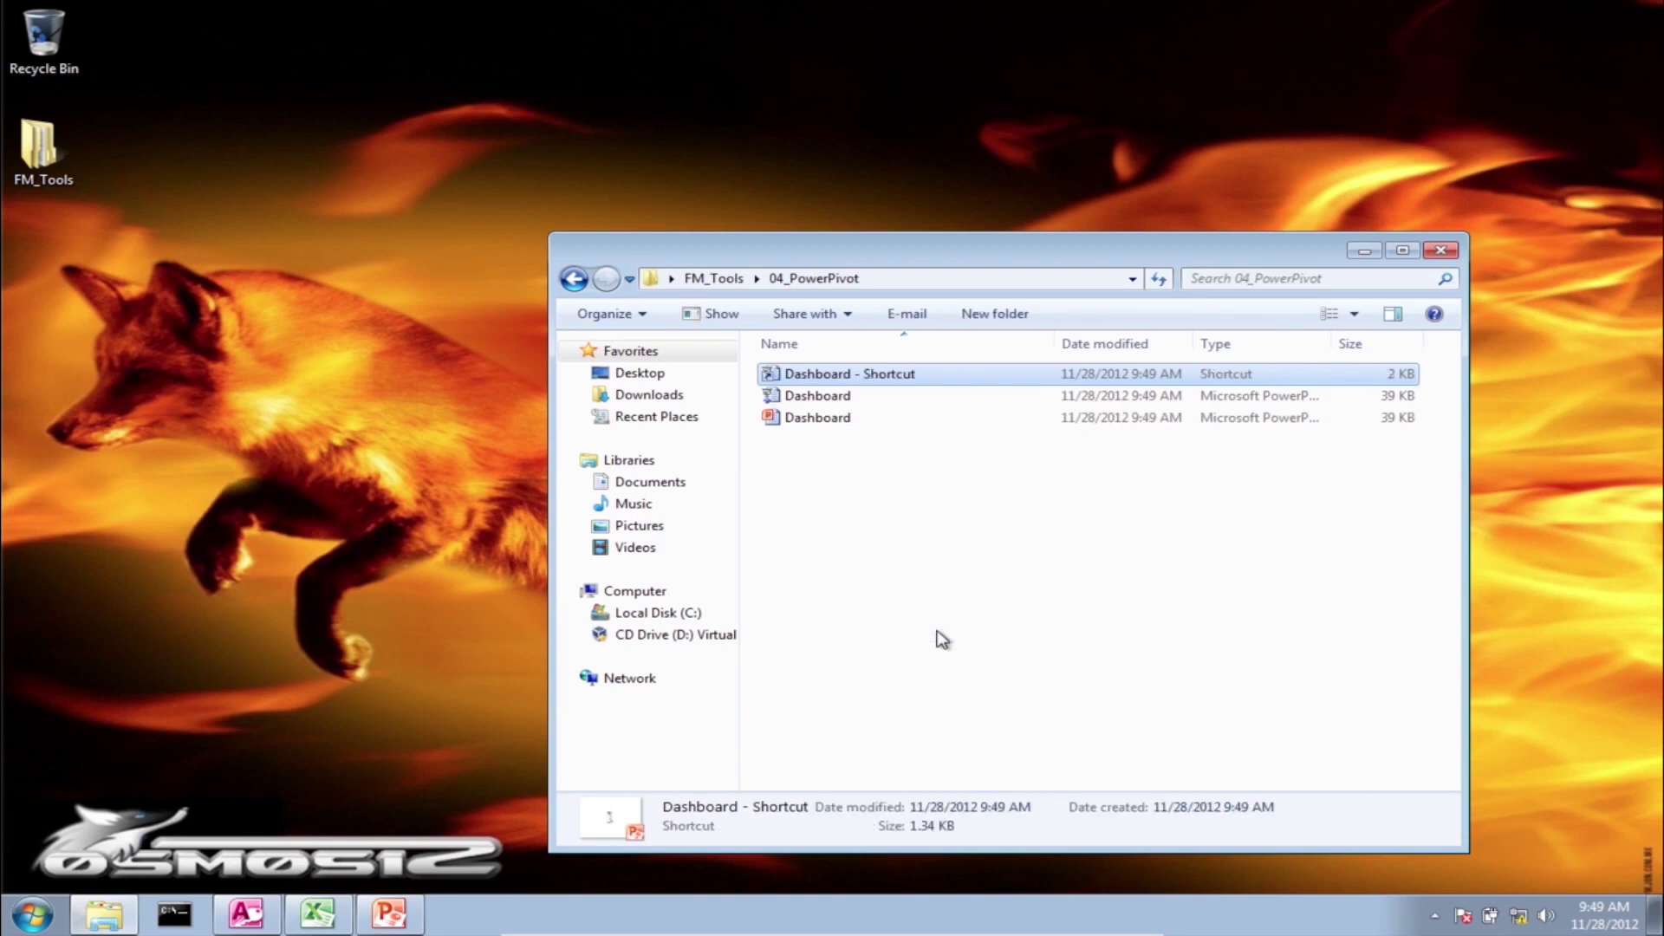
Step: Rename the new slide show shortcut as Dashboard
right_click(858, 387)
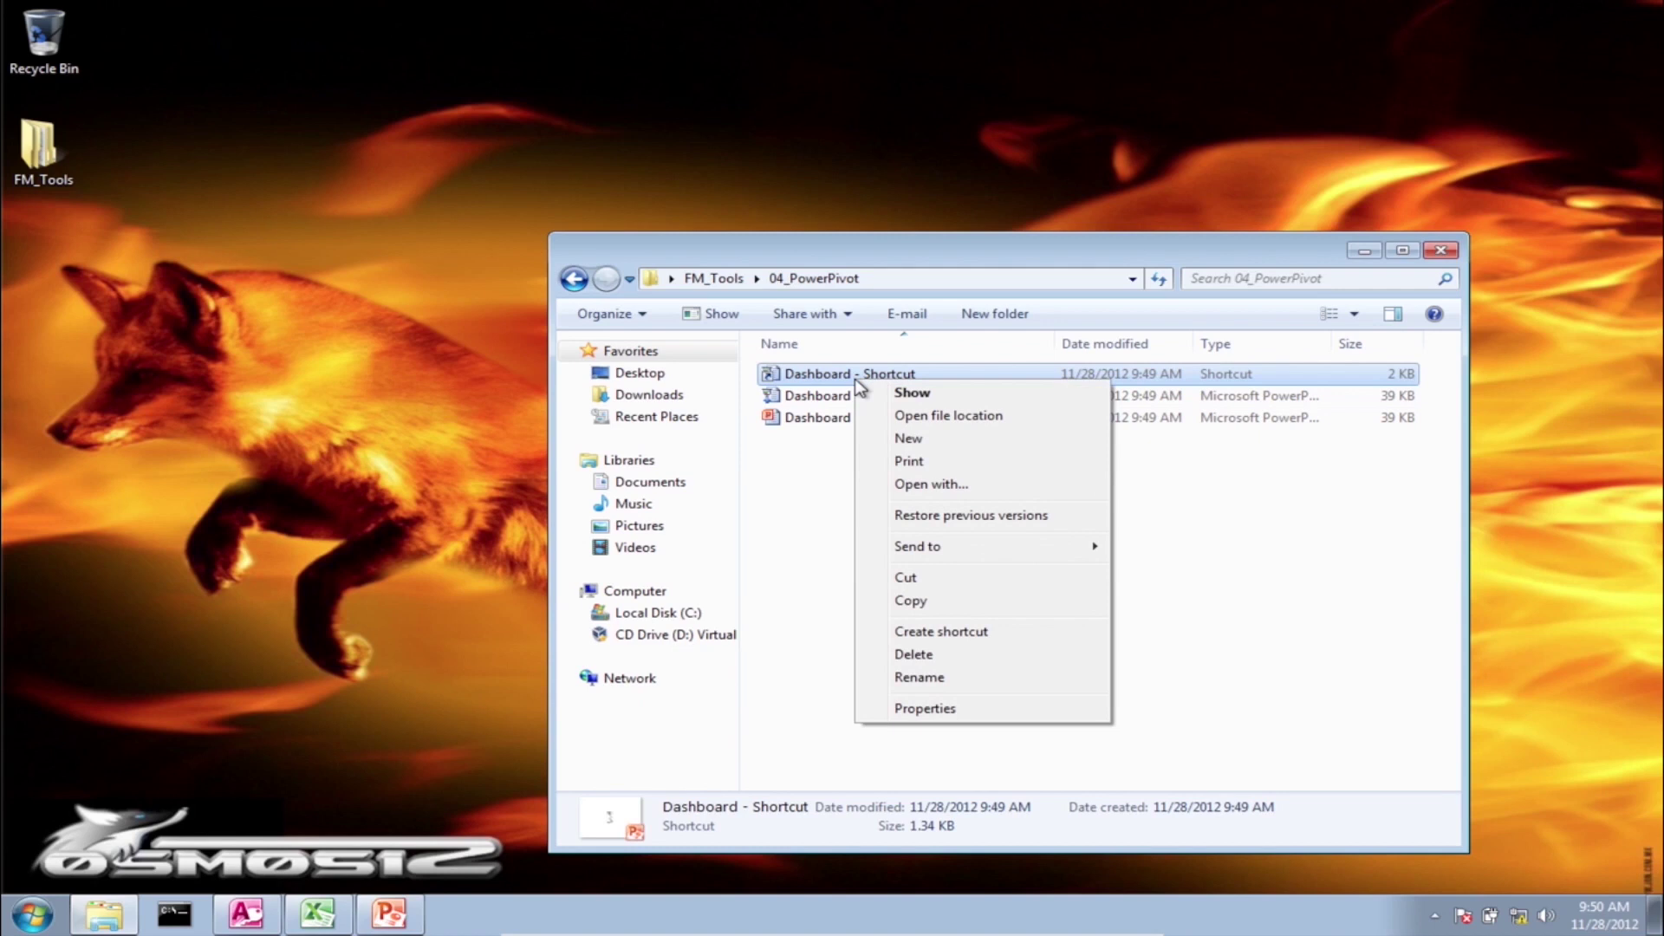
click(921, 678)
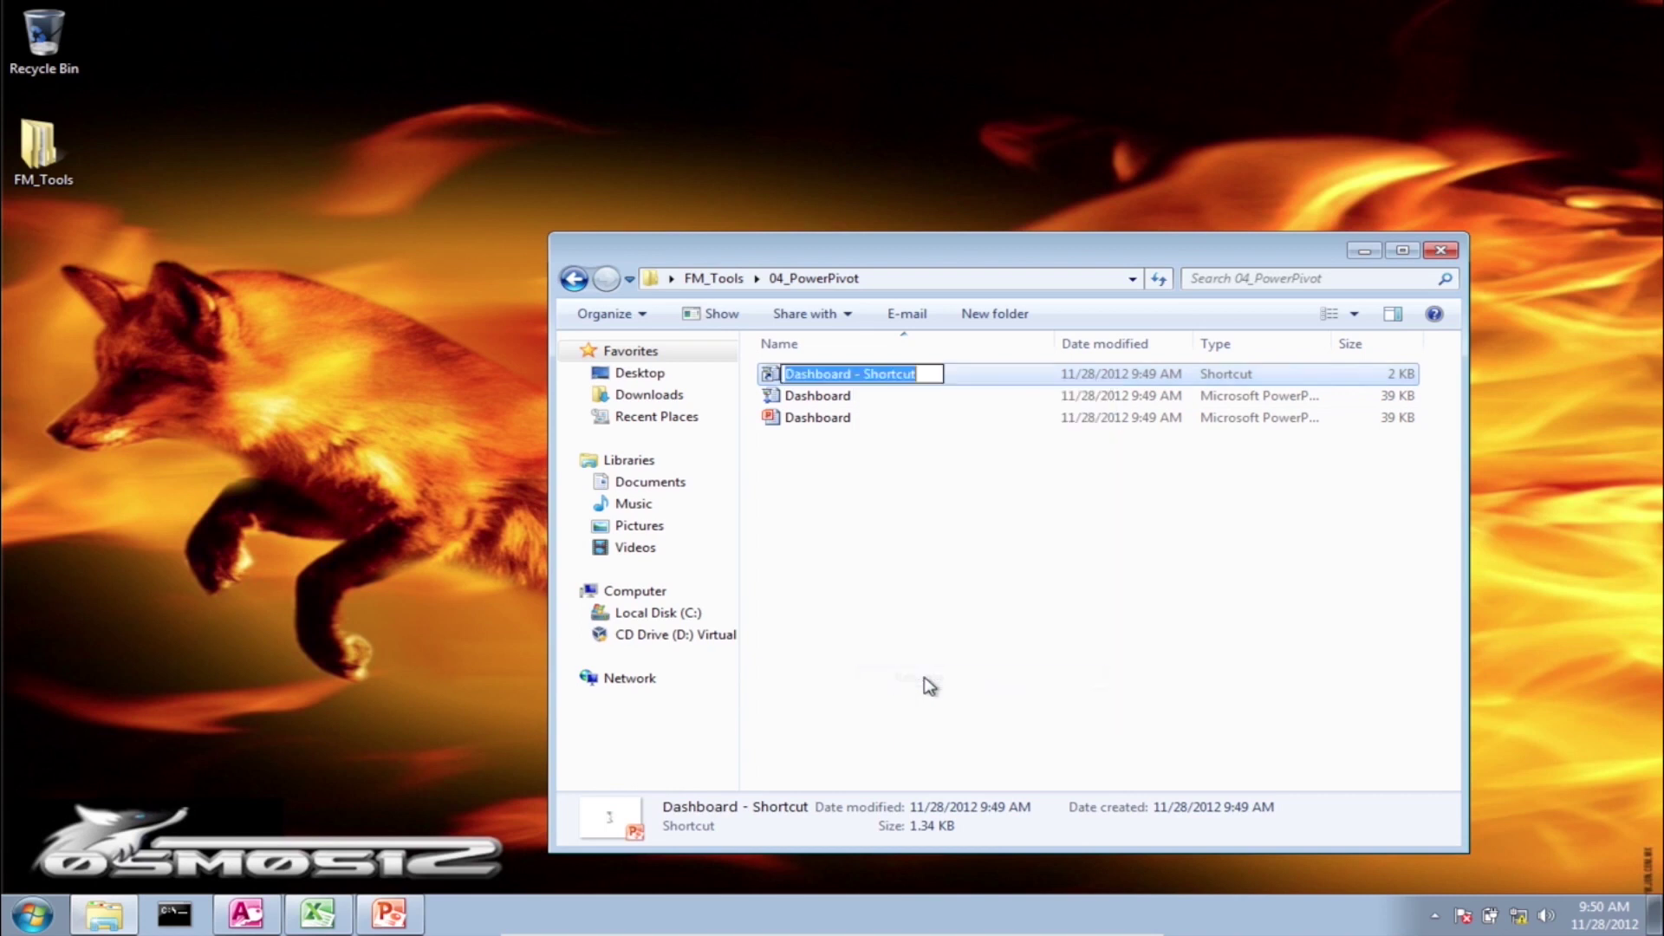
key(End)
key(BackSpace)
key(BackSpace)
key(BackSpace)
key(BackSpace)
key(BackSpace)
key(BackSpace)
key(BackSpace)
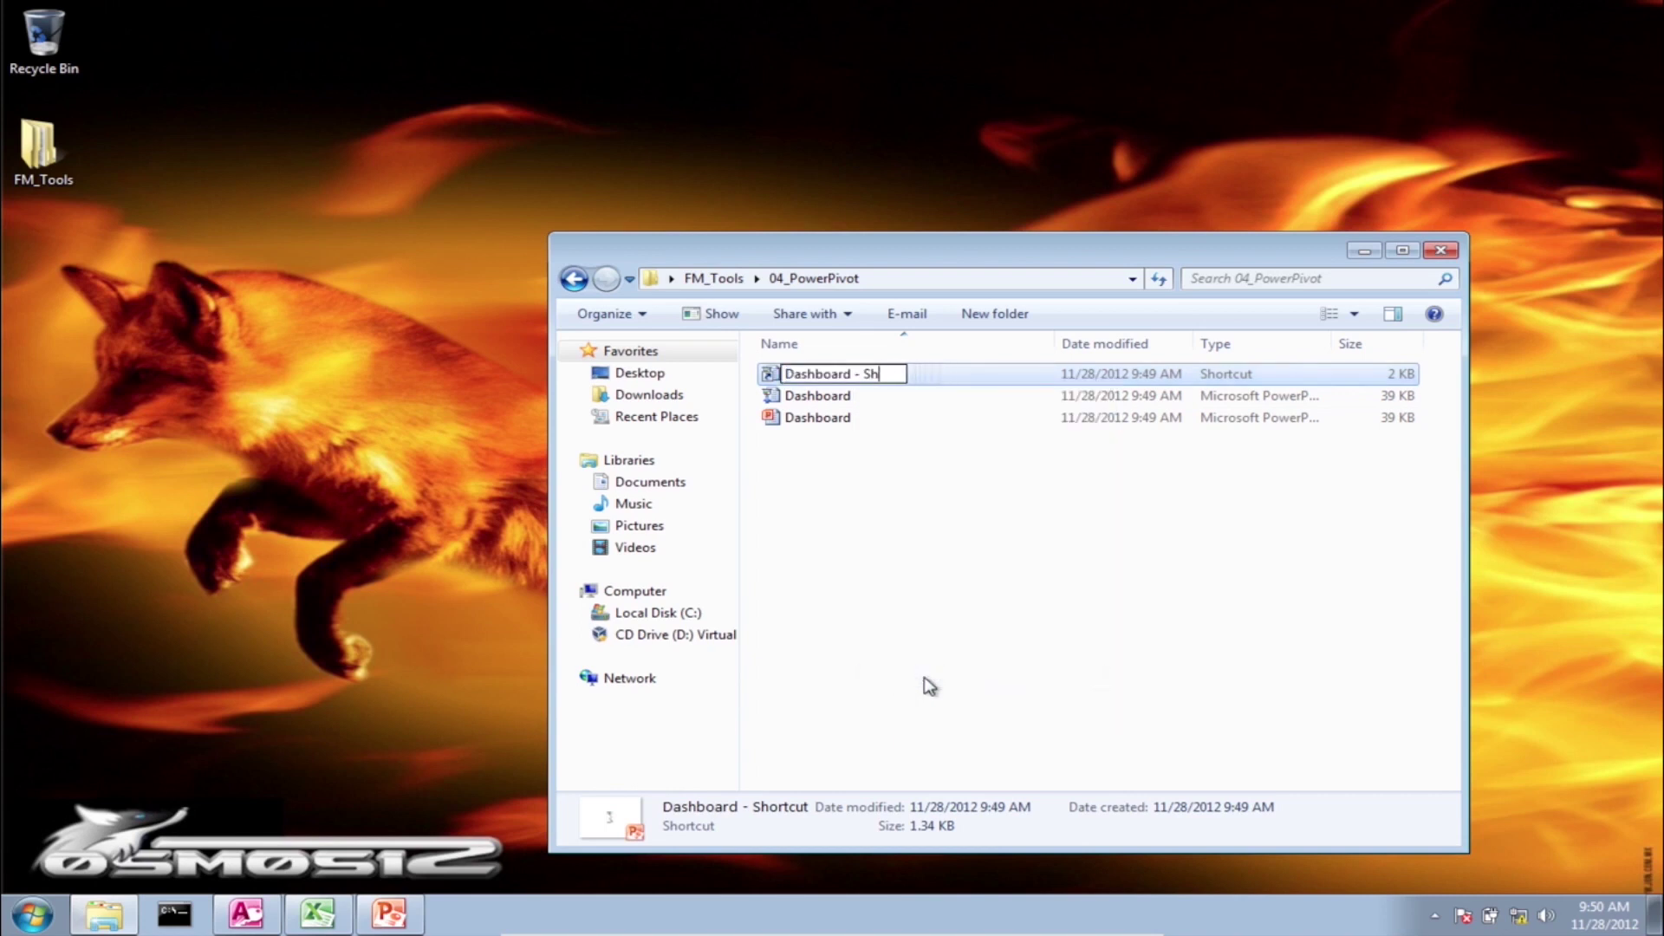
key(BackSpace)
key(BackSpace)
key(BackSpace)
key(BackSpace)
key(Return)
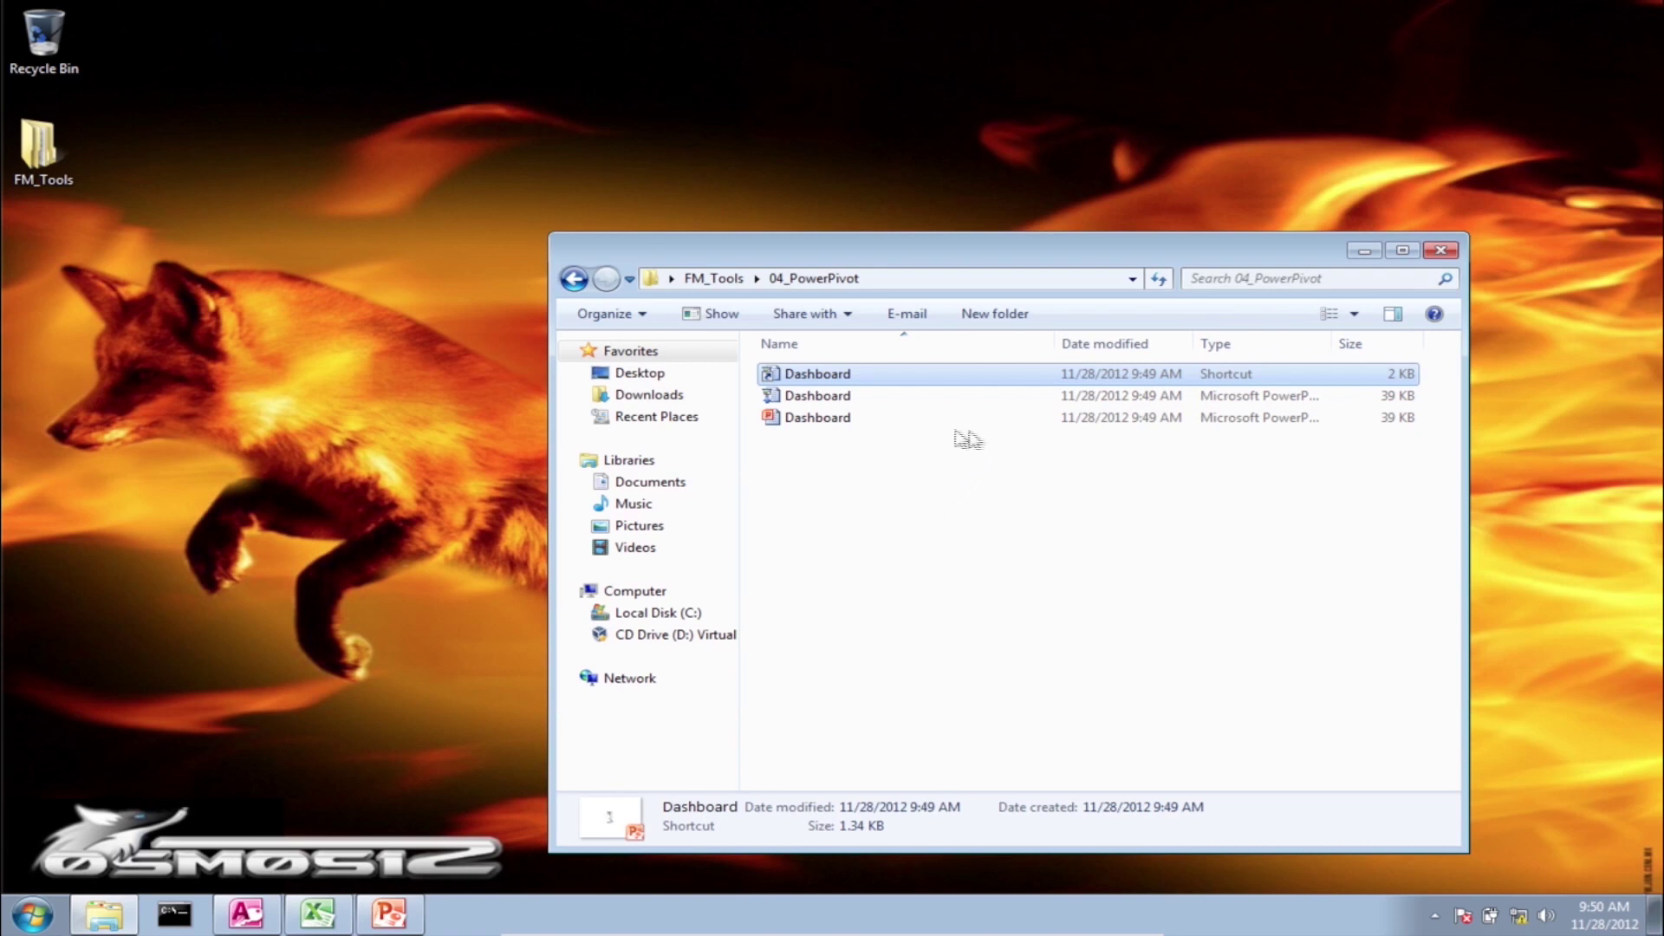
Step: Copy the Dashboard shortcut to the desktop and close the 04_PowerPivot folder window
right_click(858, 379)
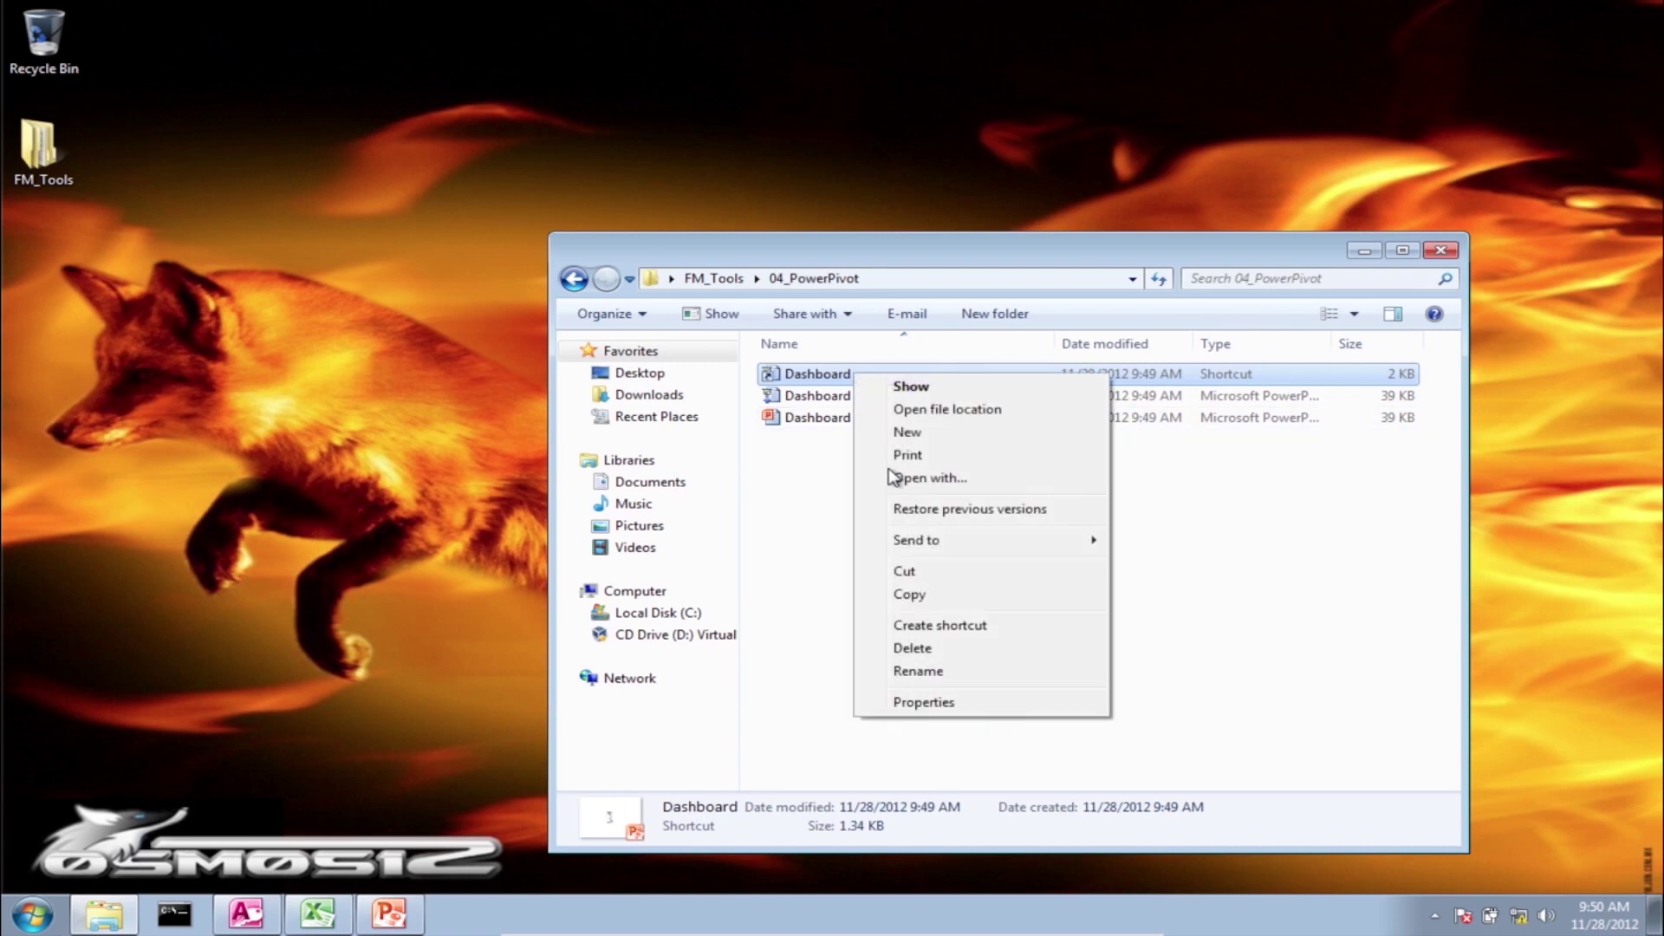
click(935, 600)
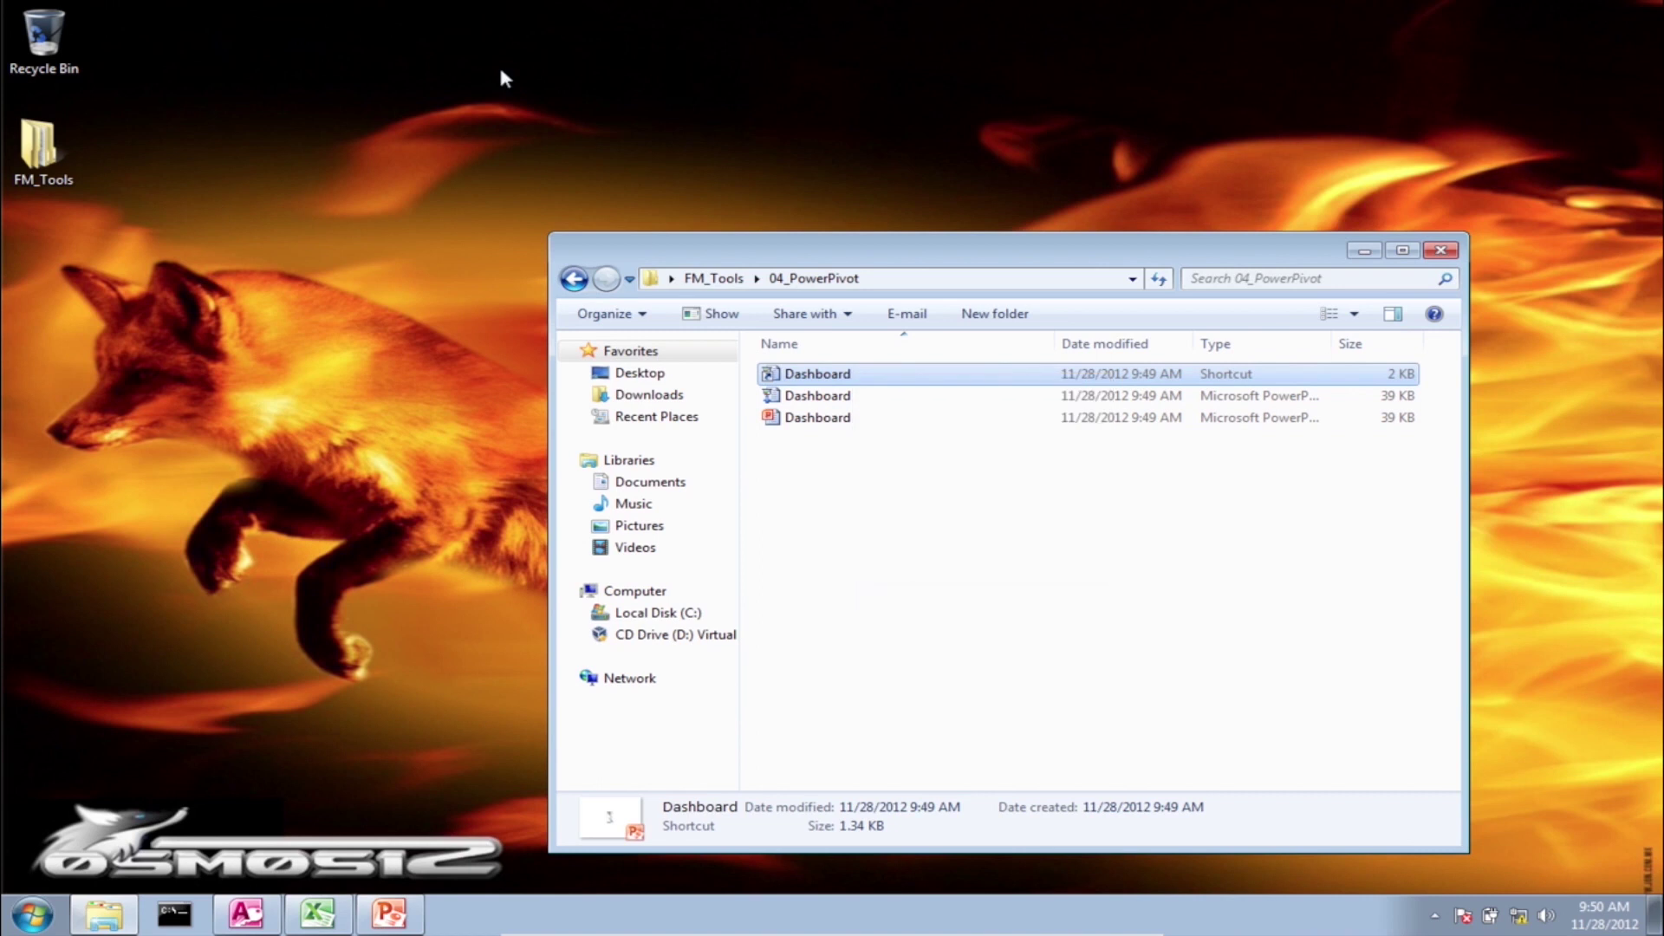
right_click(537, 105)
click(598, 195)
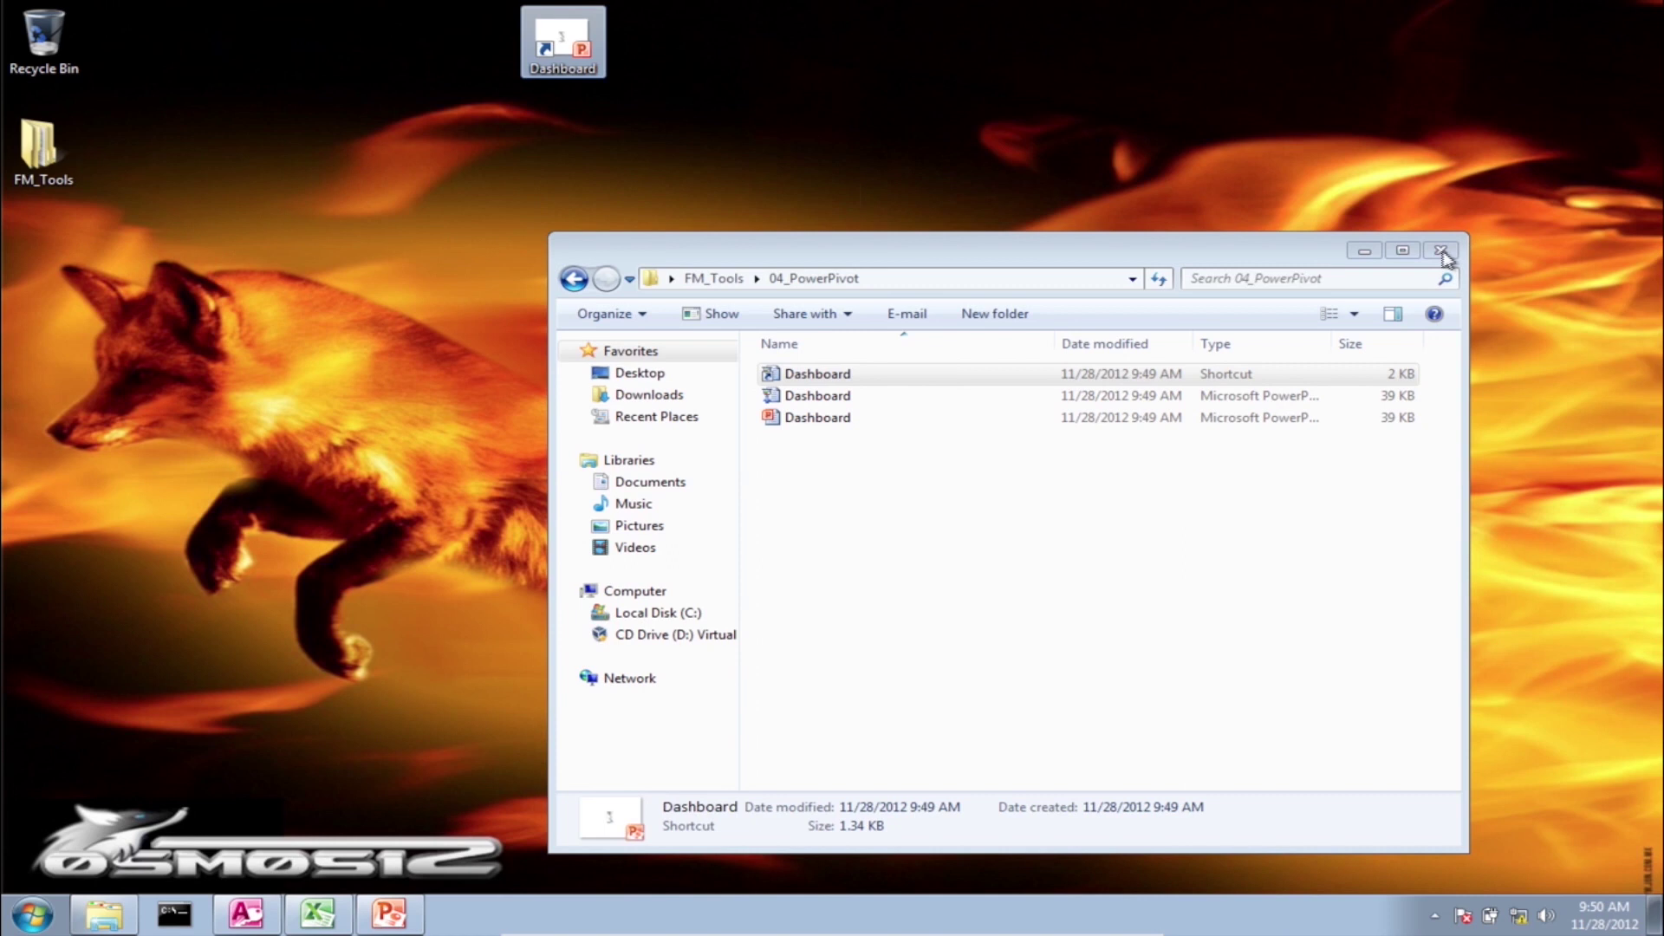
click(1441, 253)
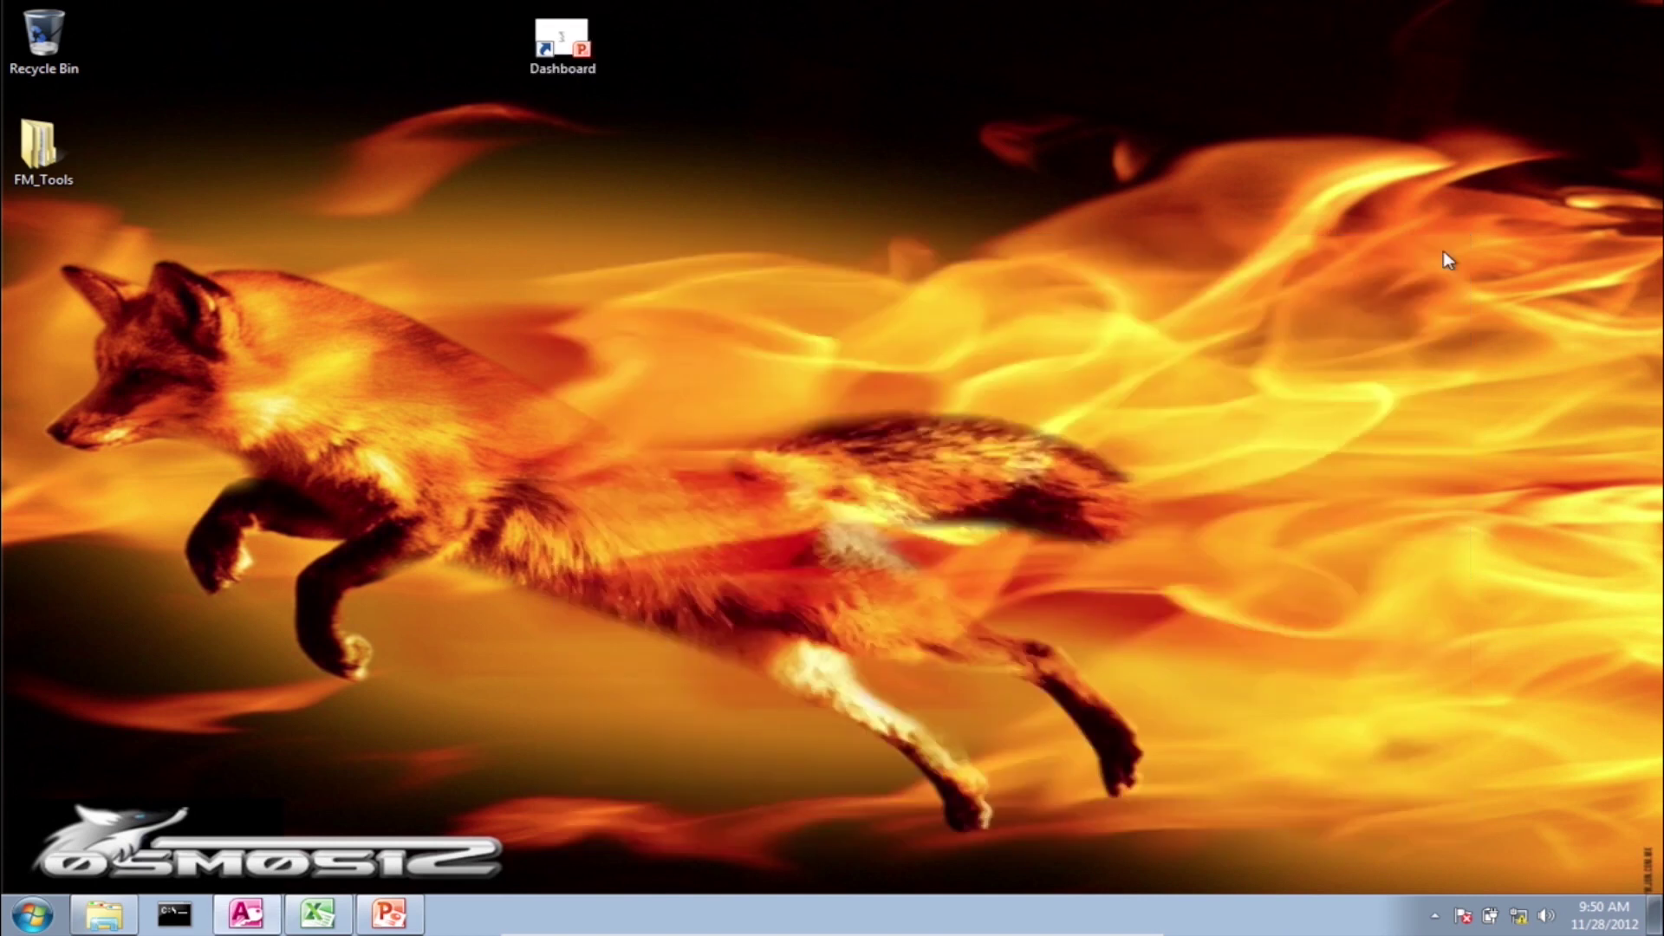
Step: Run the Dashboard slide show from its desktop shortcut, dismissing the graphics card message, and exit the show
double_click(559, 74)
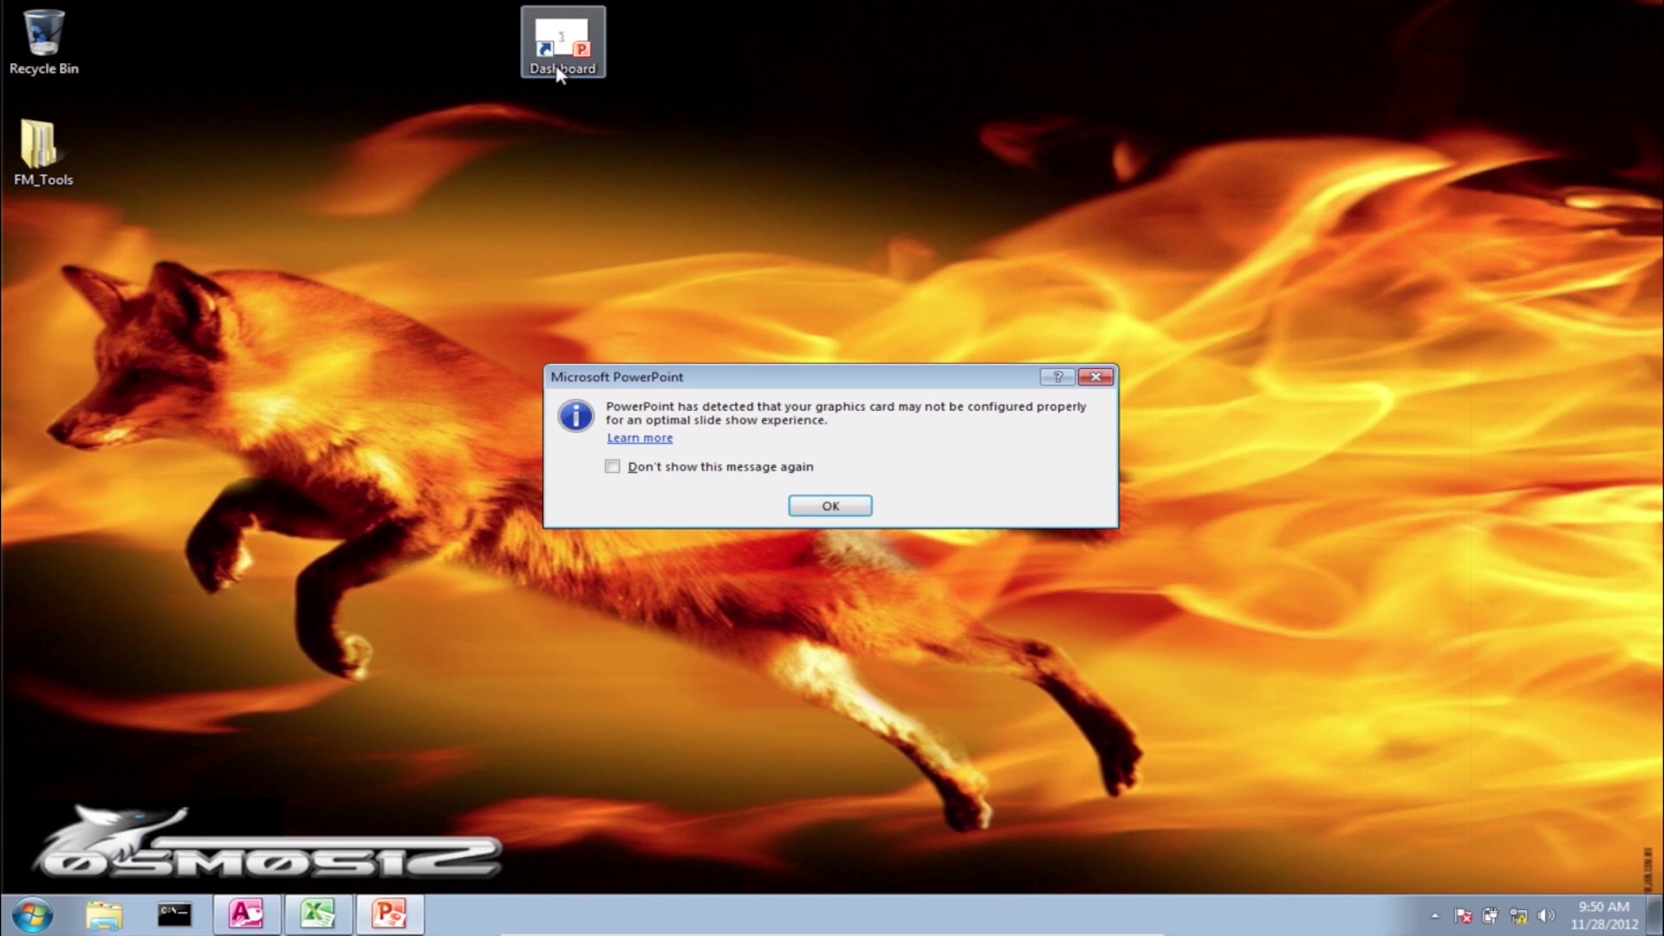
key(Return)
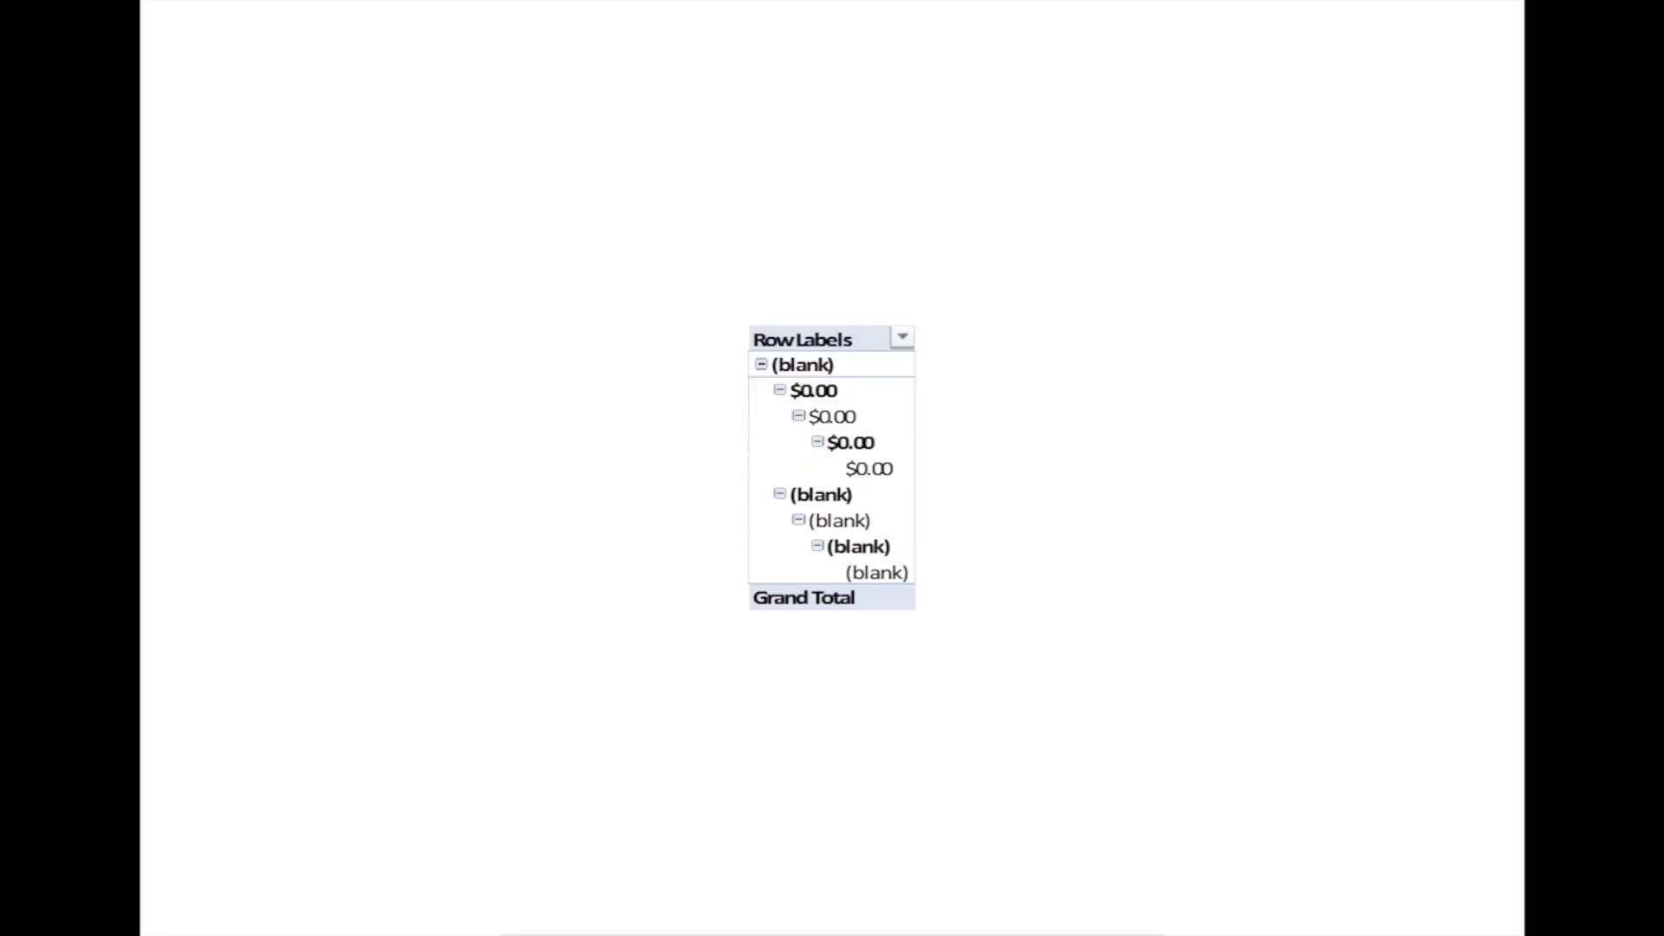
key(Escape)
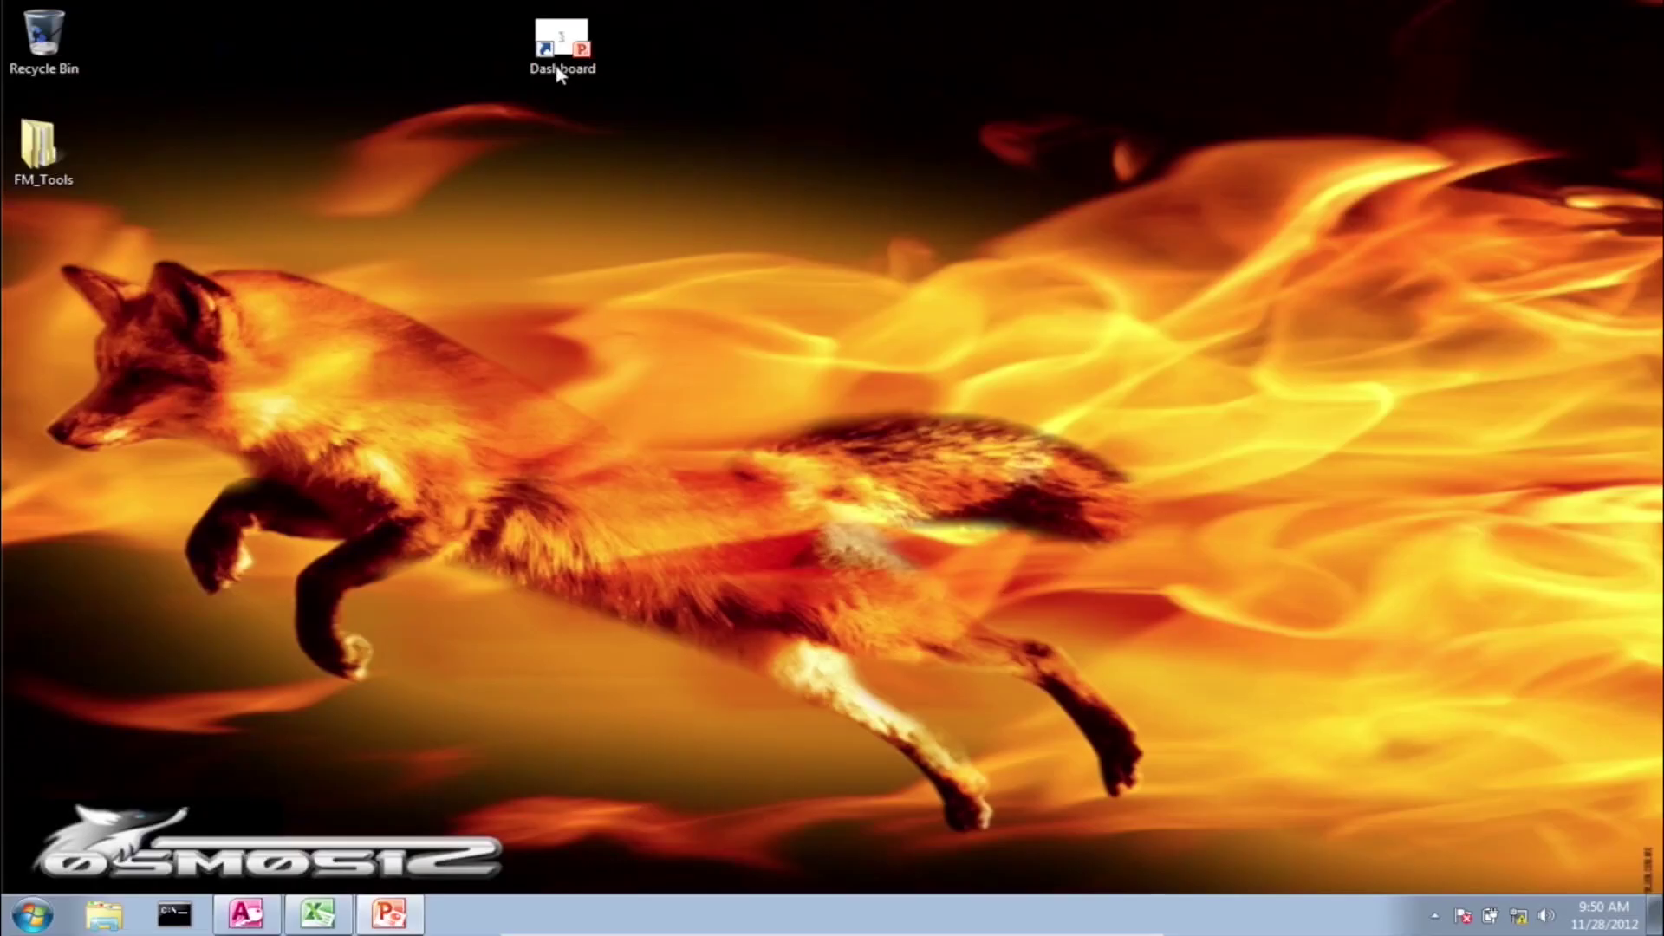